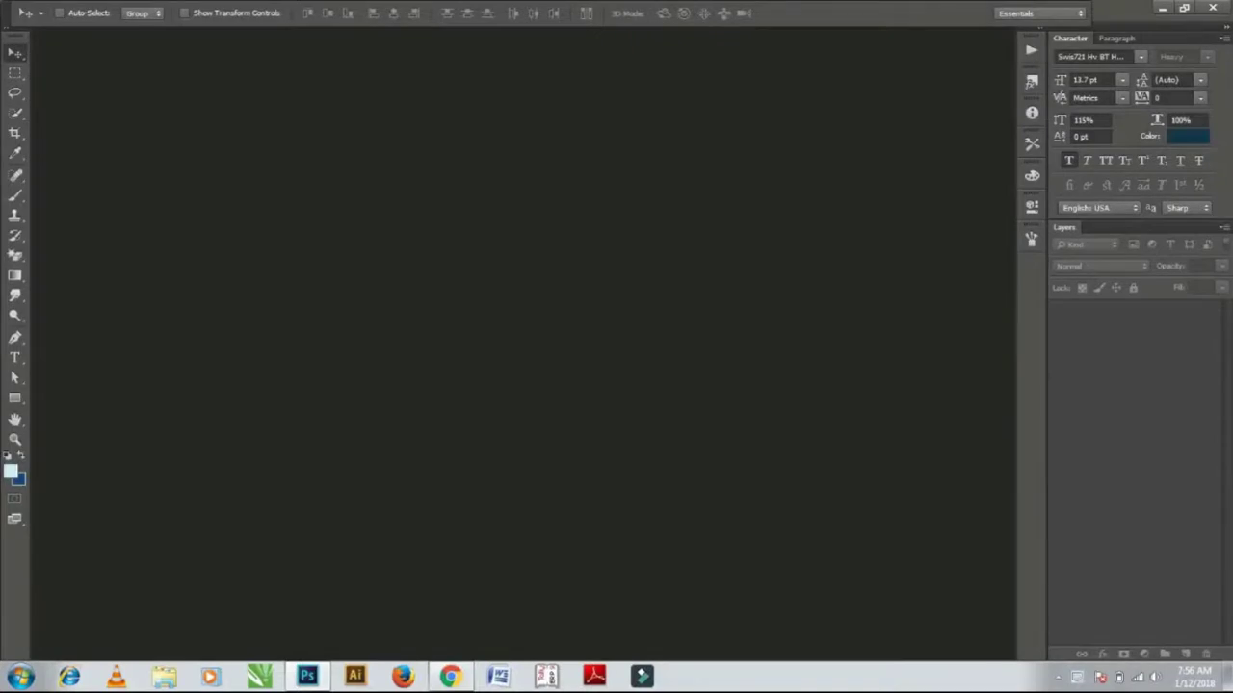
Create a 210 × 297 mm, 300 ppi A4 document named 'Simple Template'.
key("ctrl+n")
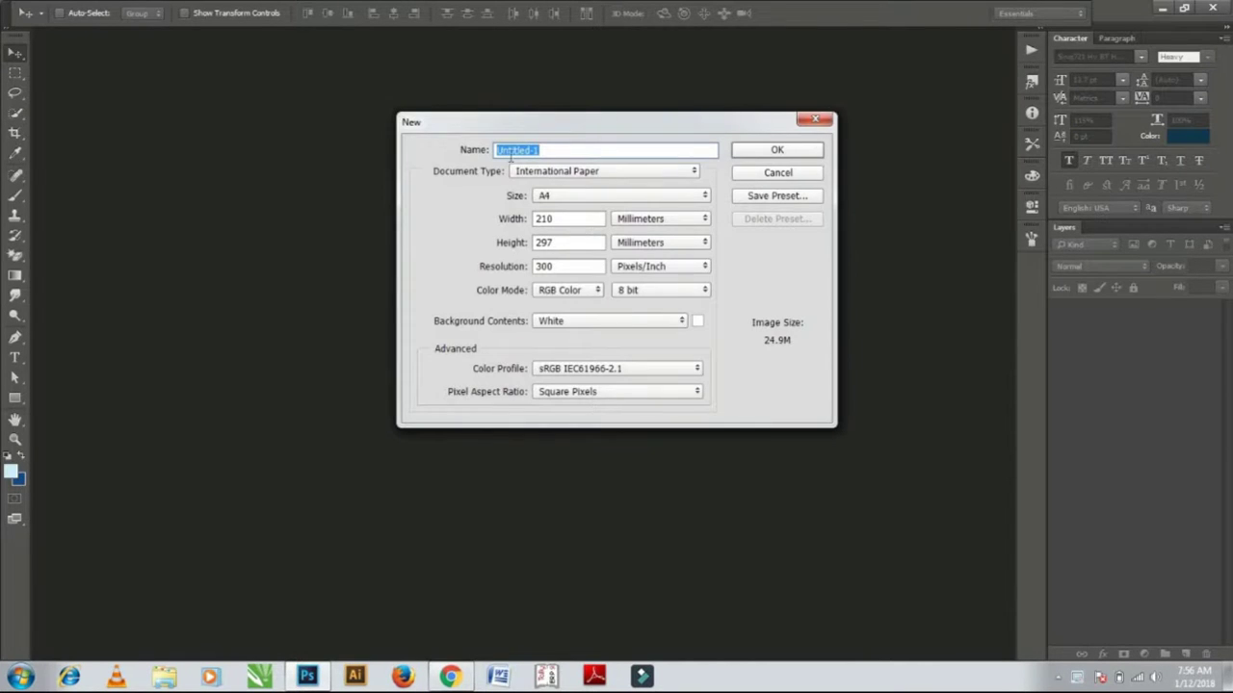
left_click(562, 198)
left_click(548, 197)
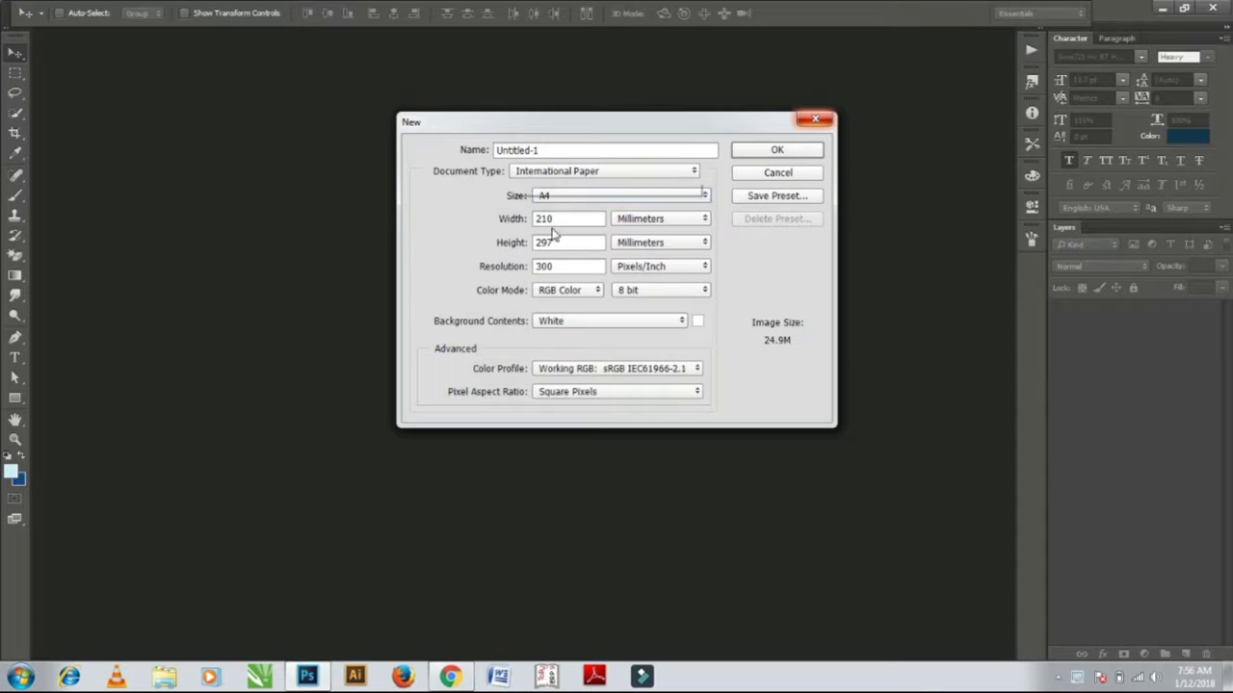
left_click(554, 234)
key("Tab")
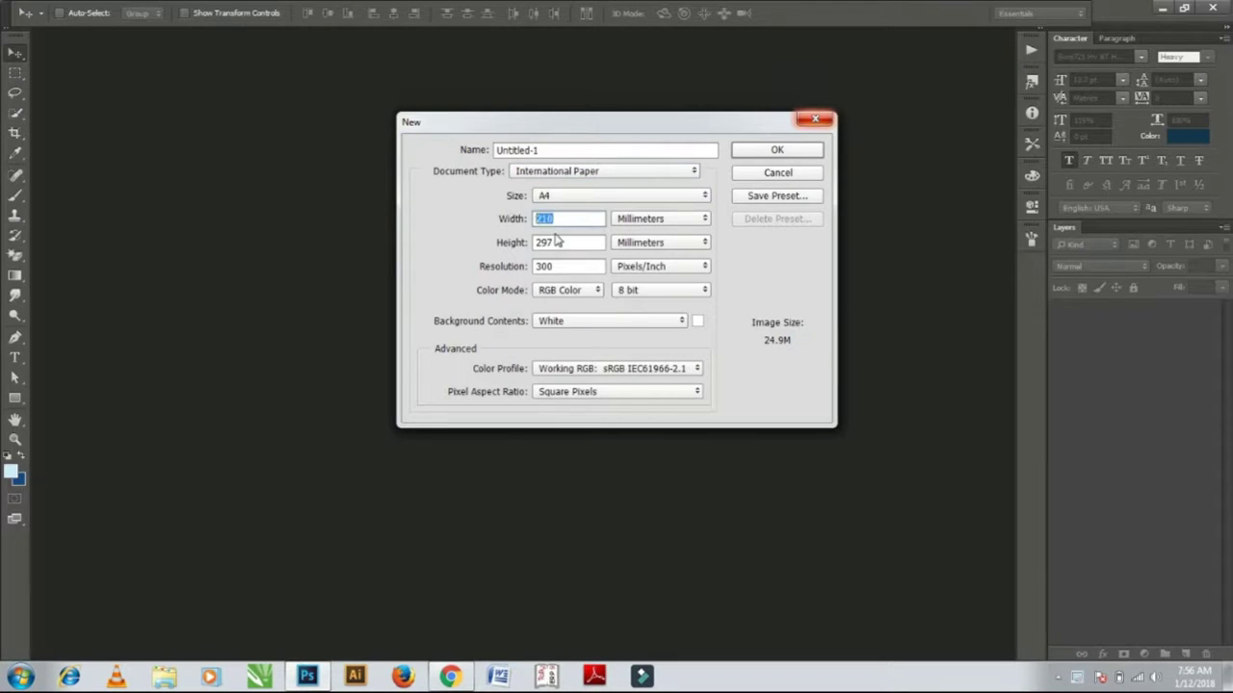
key("Tab")
key("Tab")
left_click_drag(565, 149, 294, 175)
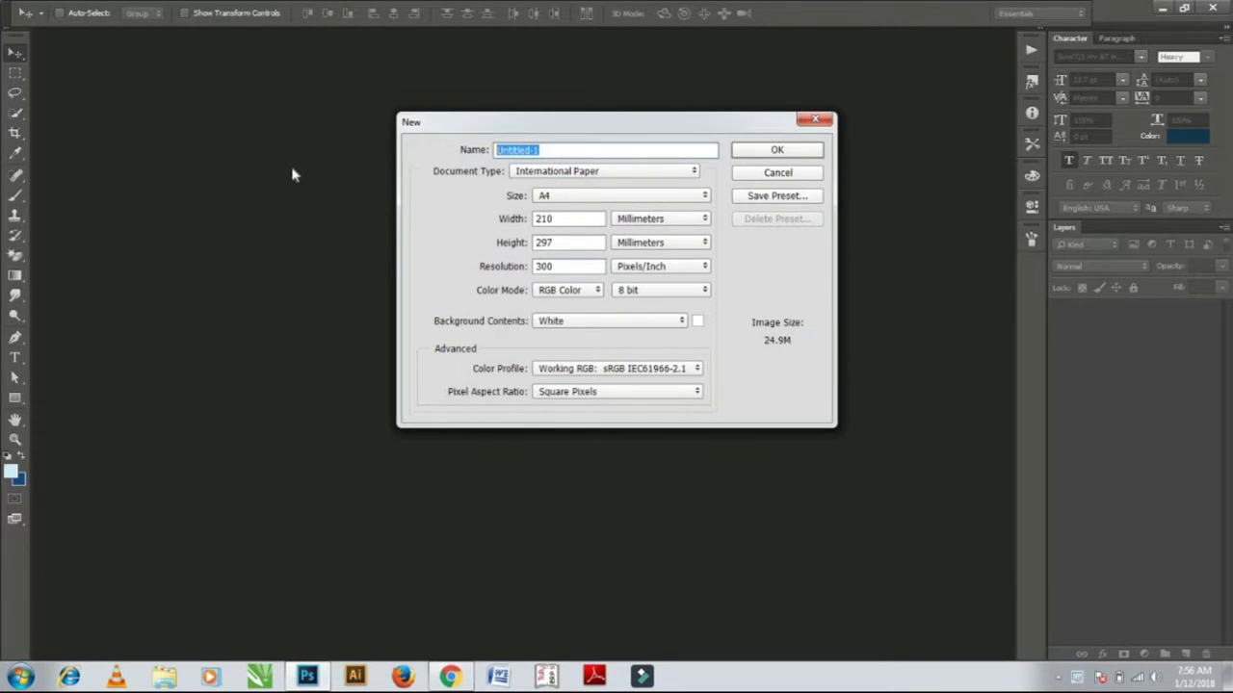
type("Sm")
left_click(791, 150)
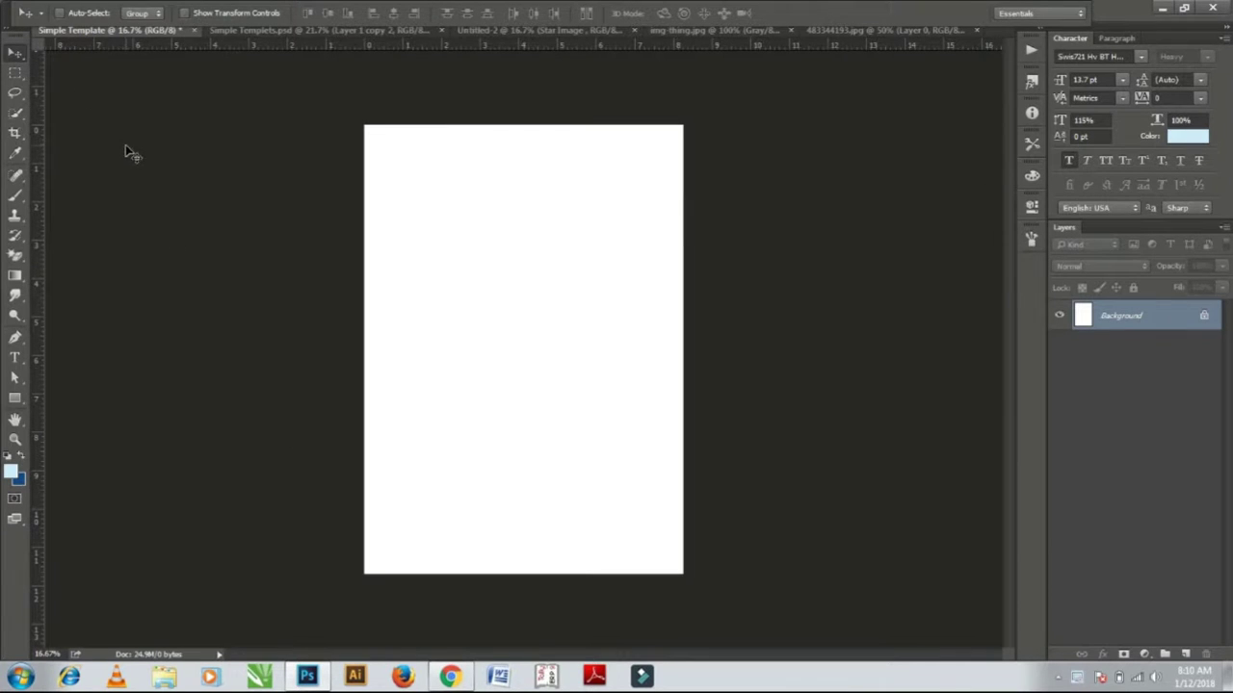
Fit the page to the window and fill the Background with light blue #cdedfc.
key("ctrl+0")
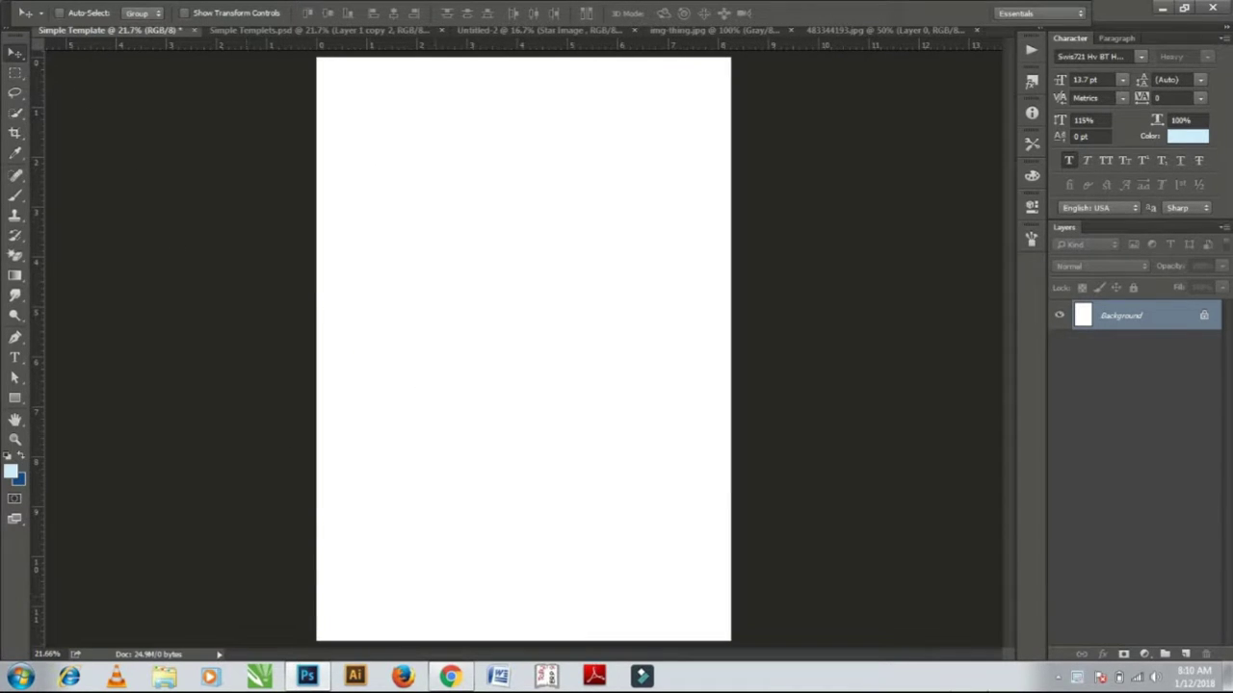
left_click(14, 474)
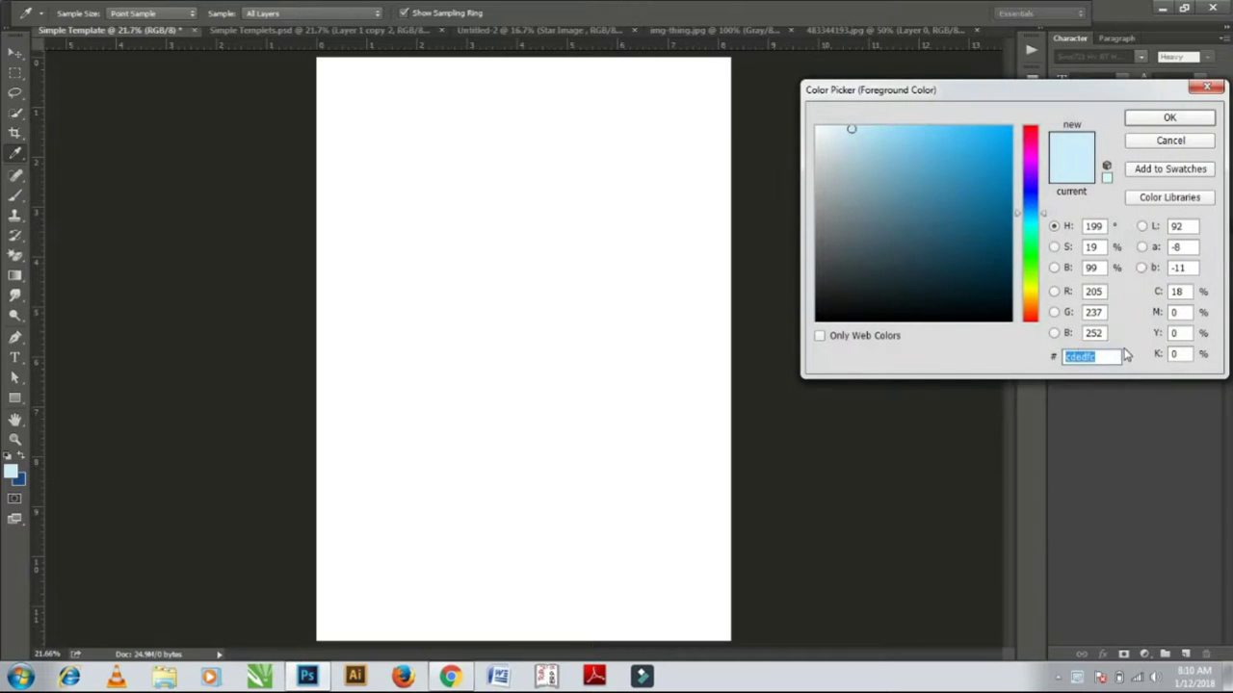
left_click(1148, 117)
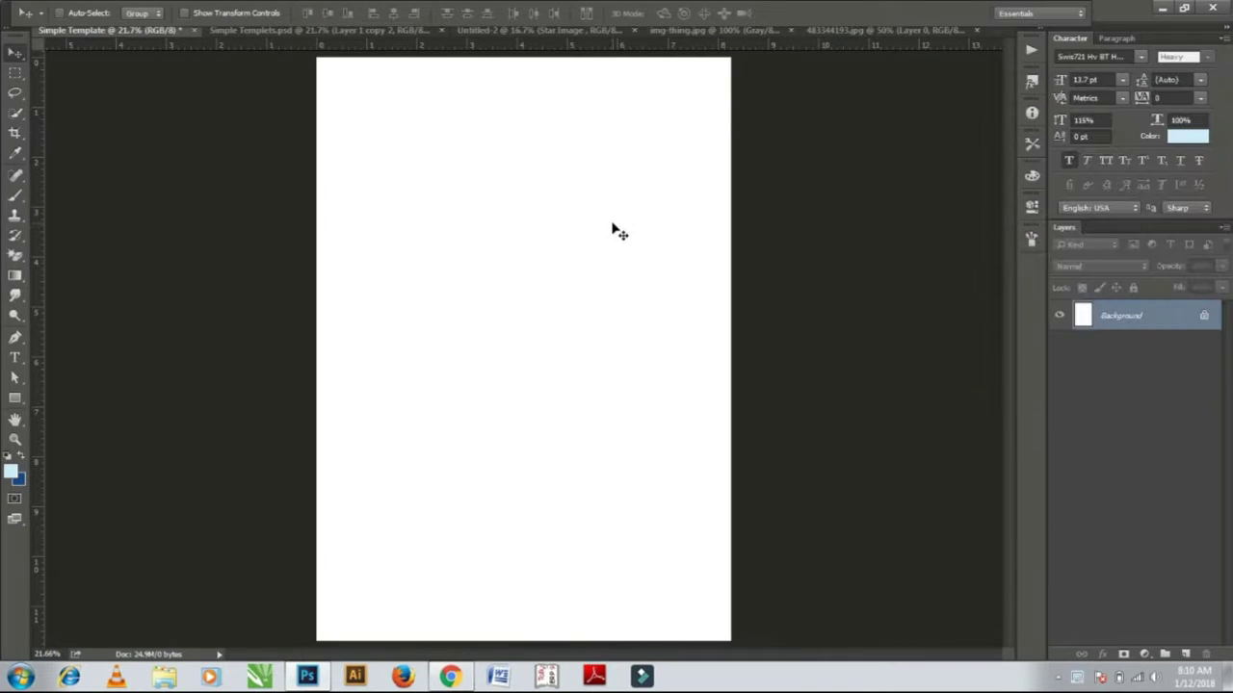
key("alt+BackSpace")
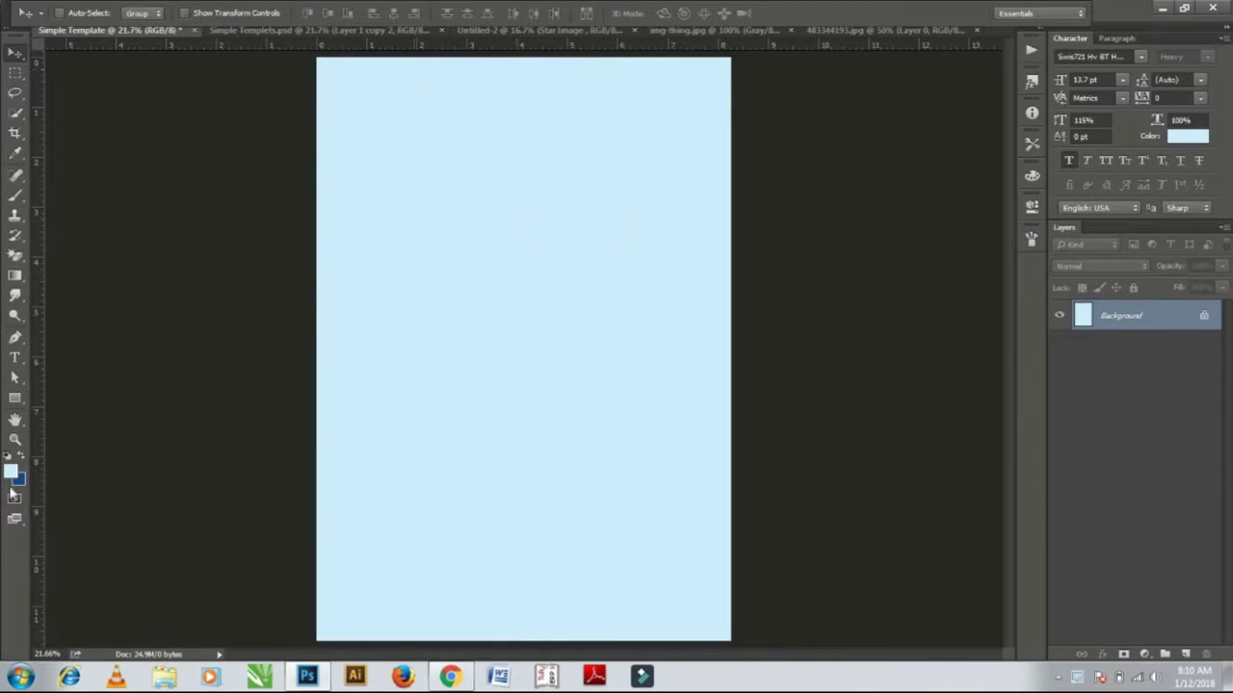
Draw a rectangle near the page's top-left with no stroke and an orange fill.
left_click_drag(14, 397, 67, 399)
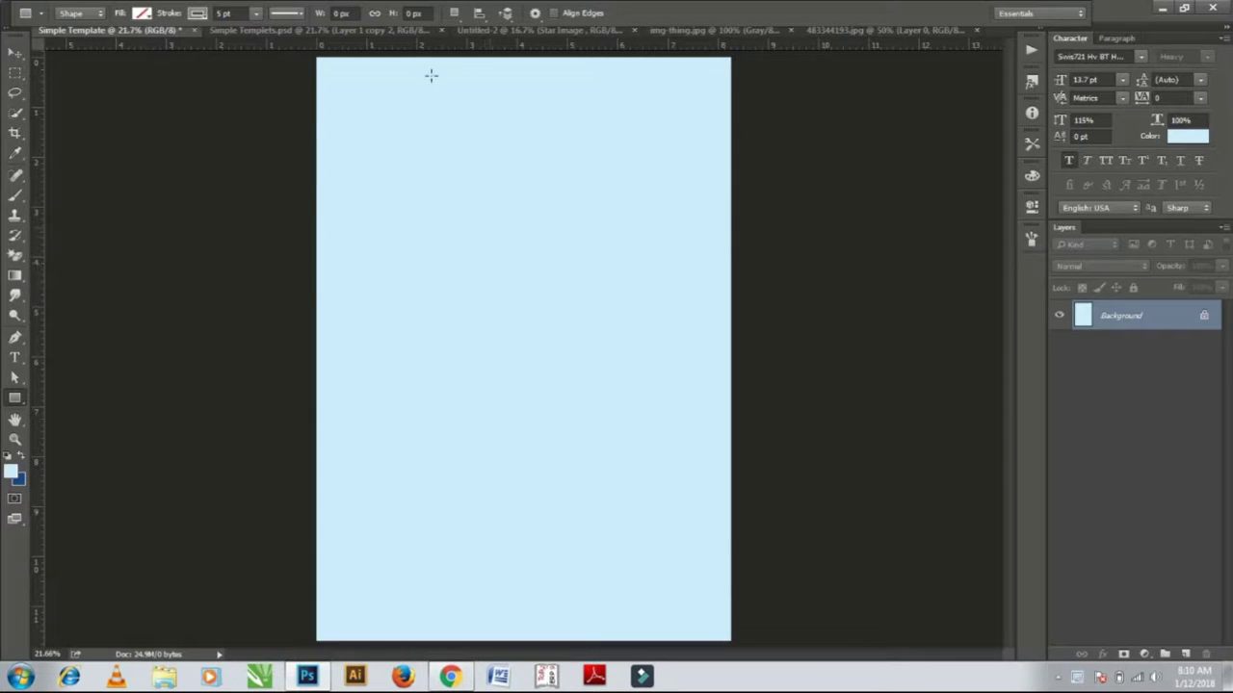
left_click_drag(327, 66, 468, 190)
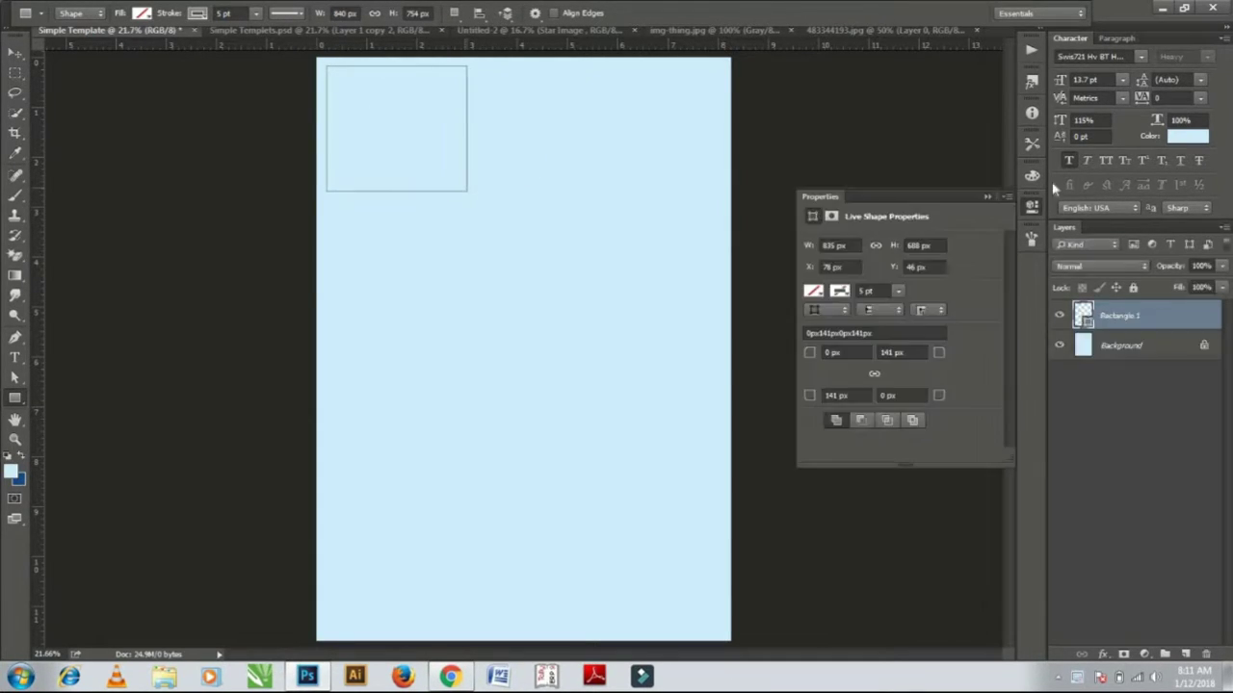
left_click(840, 291)
left_click(824, 320)
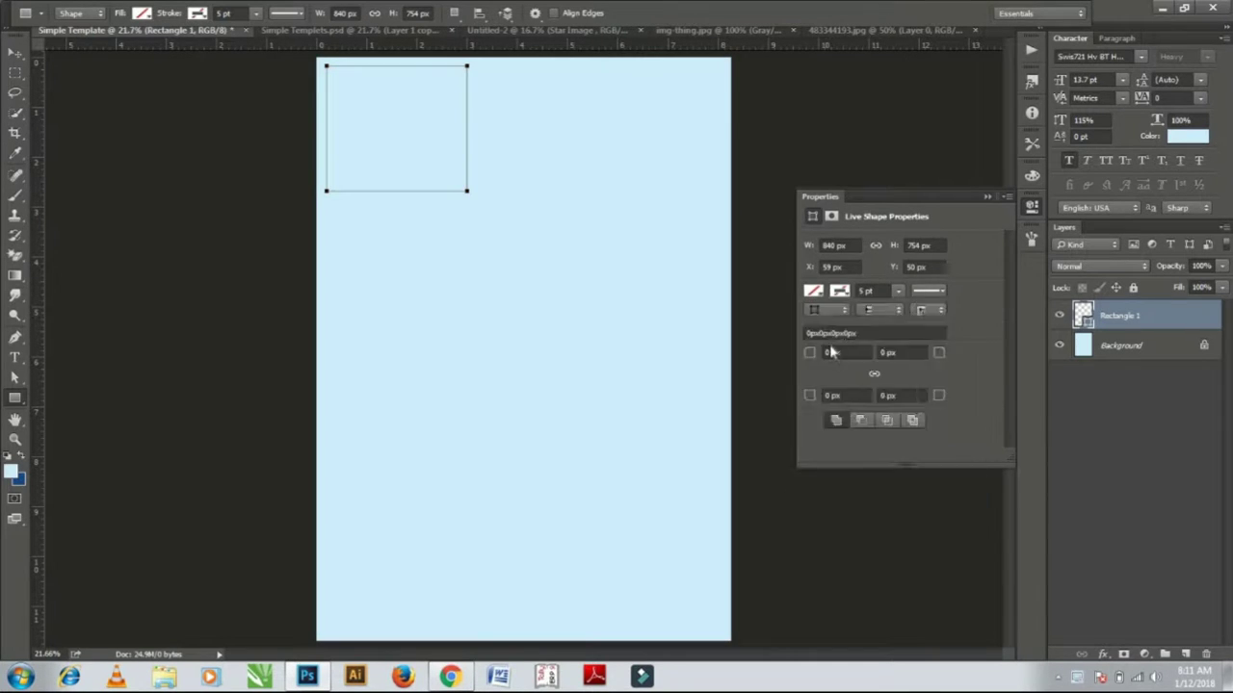
left_click(839, 291)
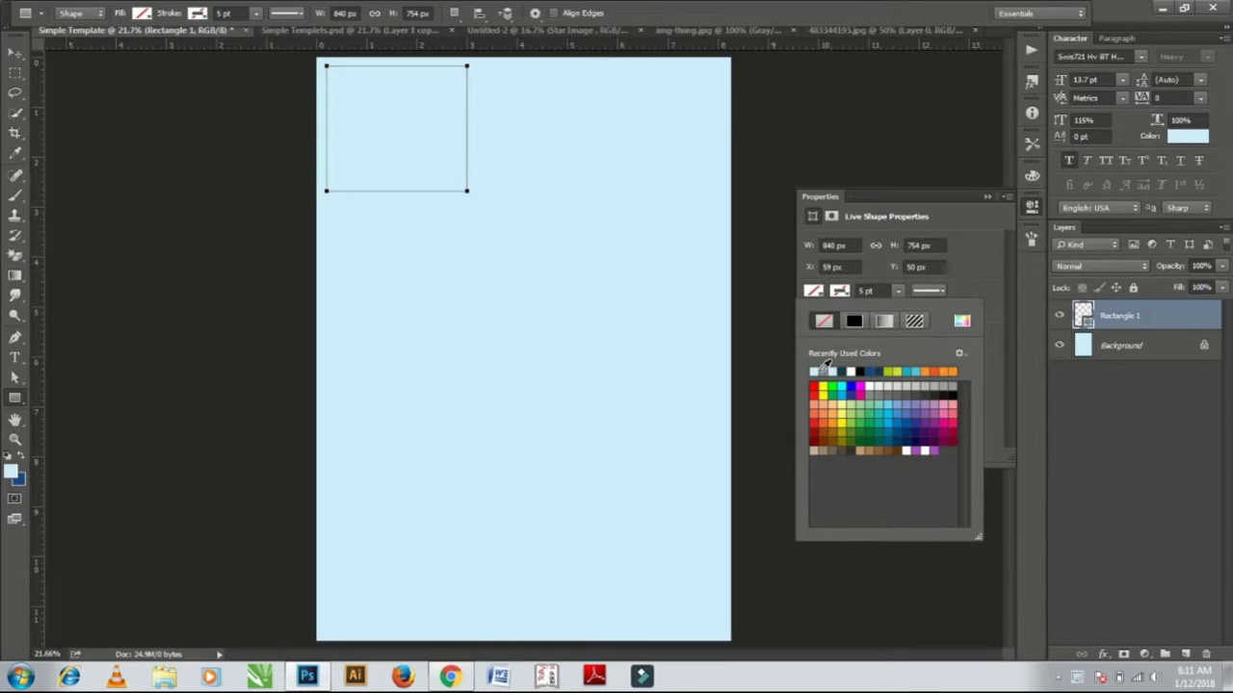
left_click(938, 371)
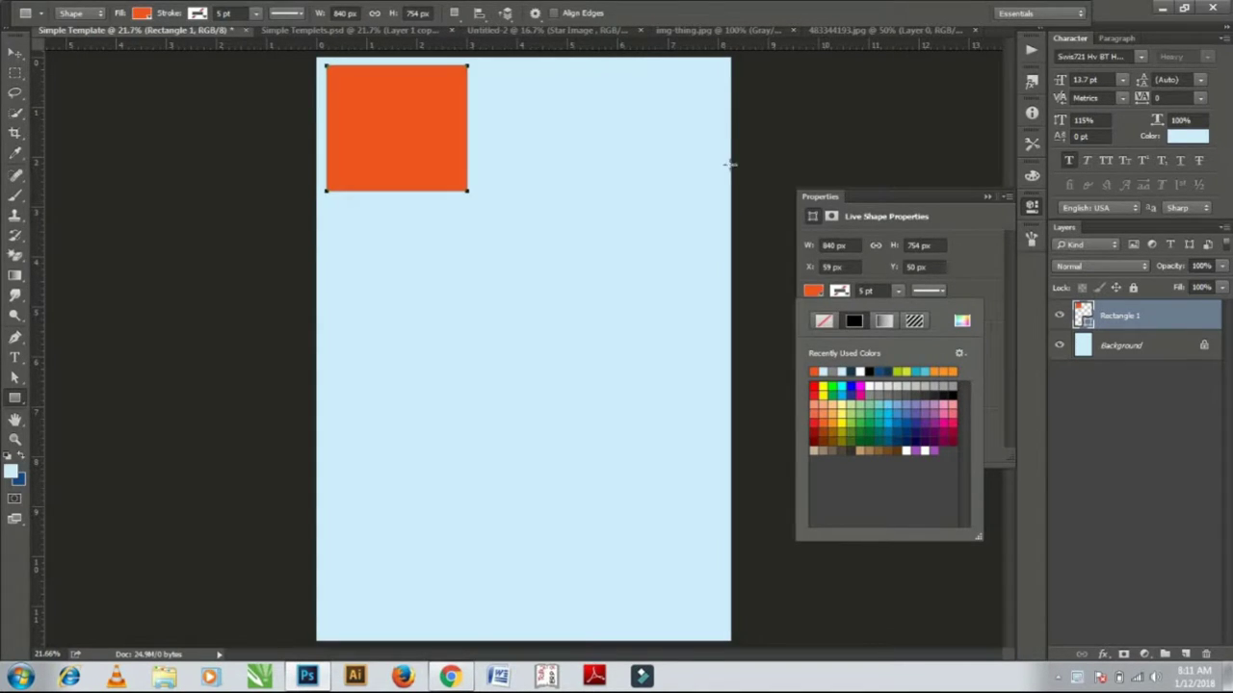
Round the rectangle's top-right and bottom-left corners to 202 px.
left_click(985, 260)
left_click_drag(936, 354, 1049, 366)
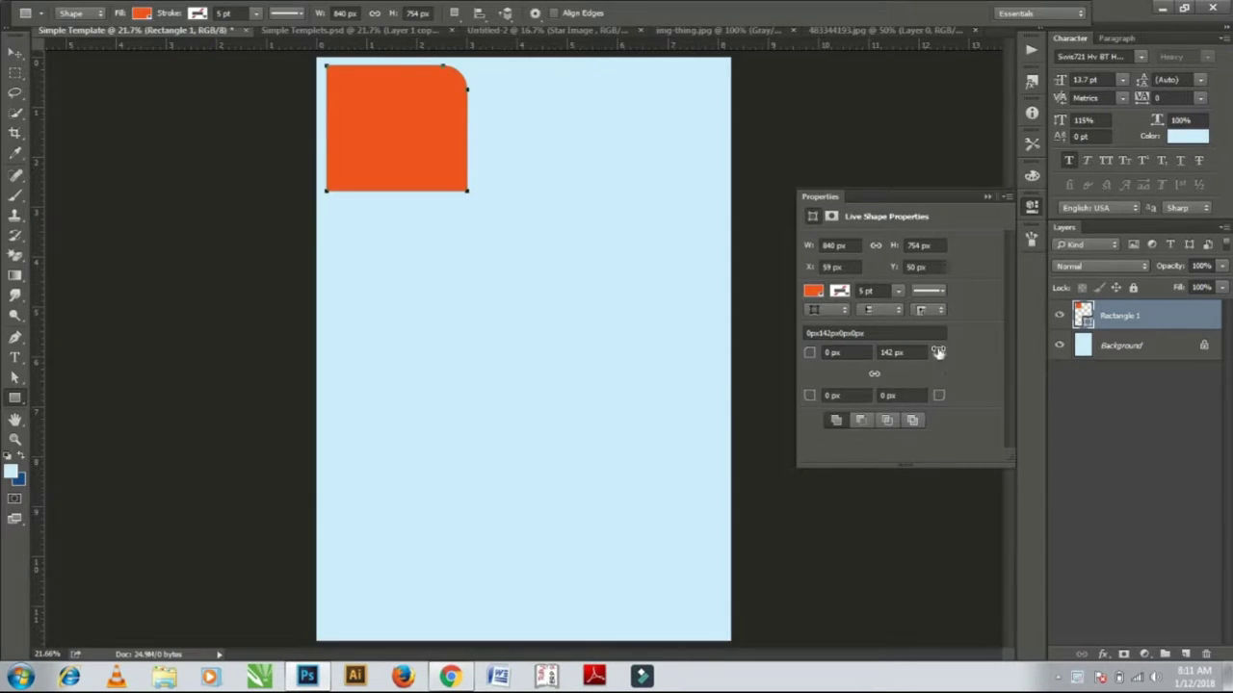
mouse_move(941, 353)
left_mouse_down()
mouse_move(976, 350)
mouse_move(949, 357)
left_mouse_up()
left_click(807, 394)
type("202")
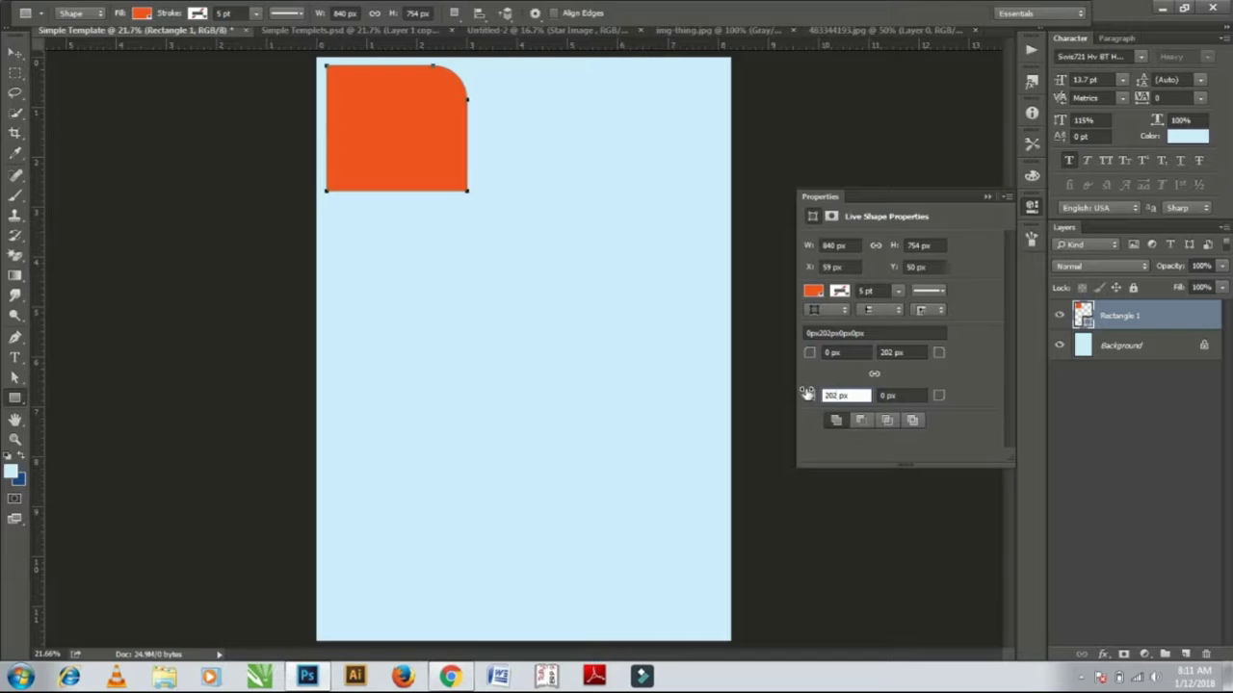
key("Return")
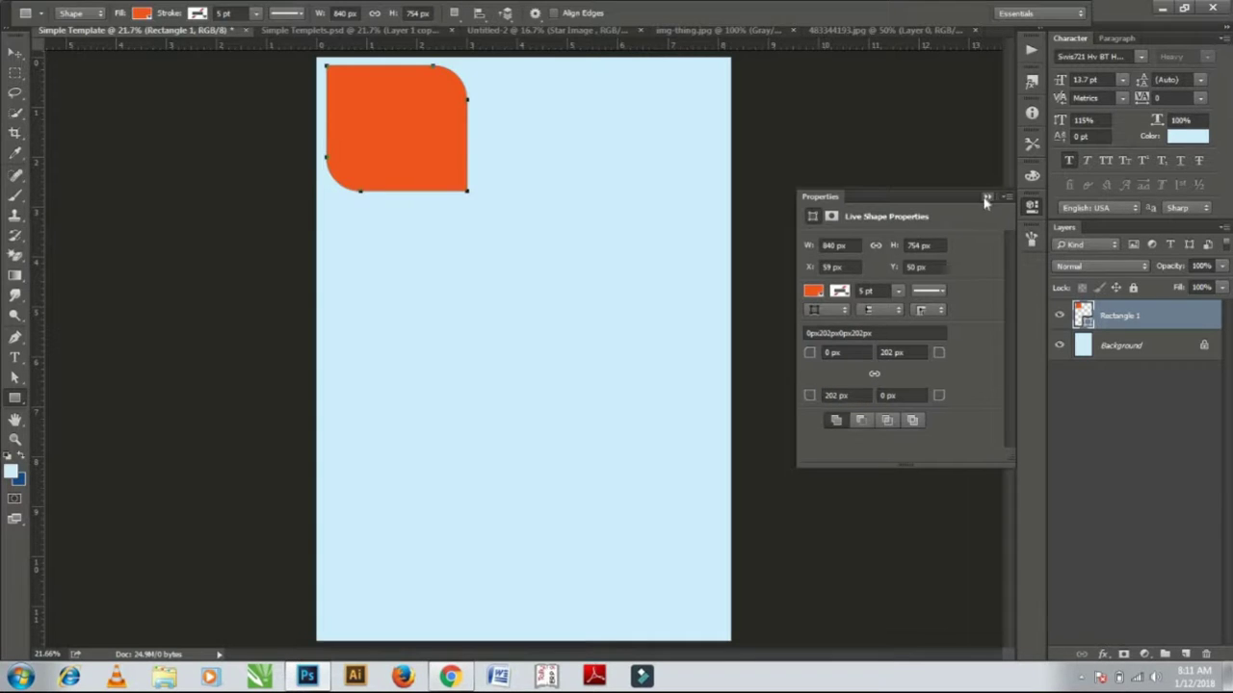
left_click(986, 197)
left_click(14, 52)
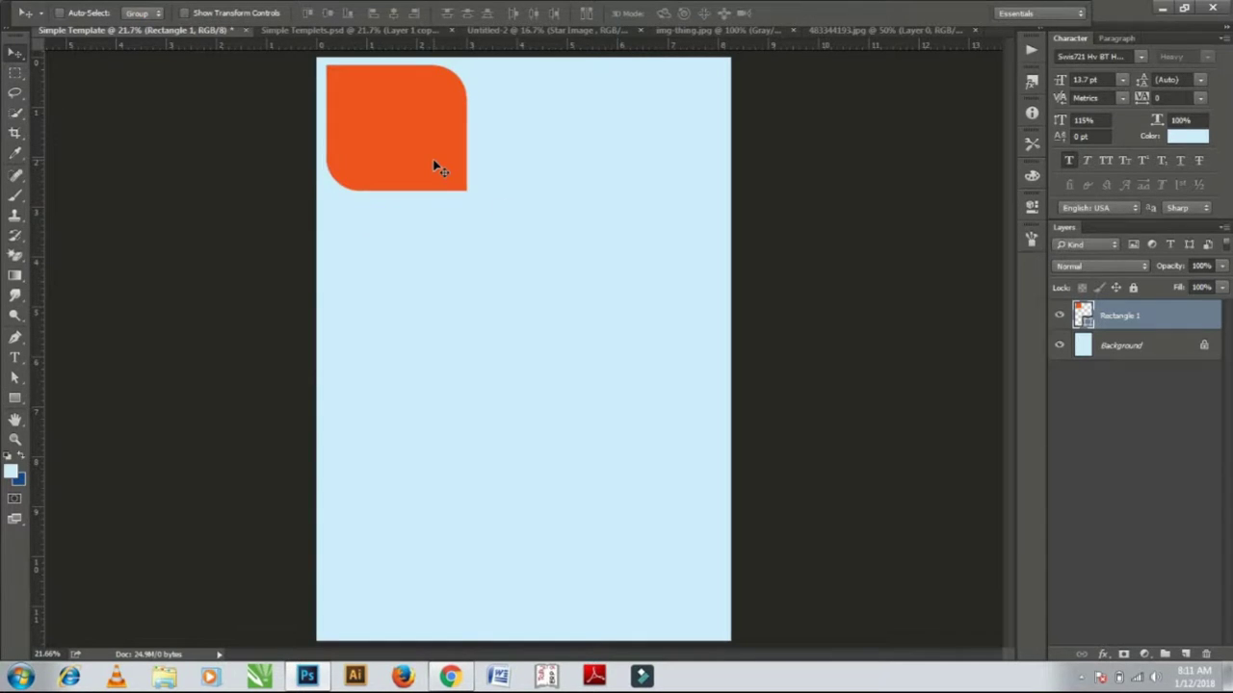
Duplicate the orange shape to its right, halving its height and widening it toward the page edge.
left_click_drag(416, 161, 420, 177)
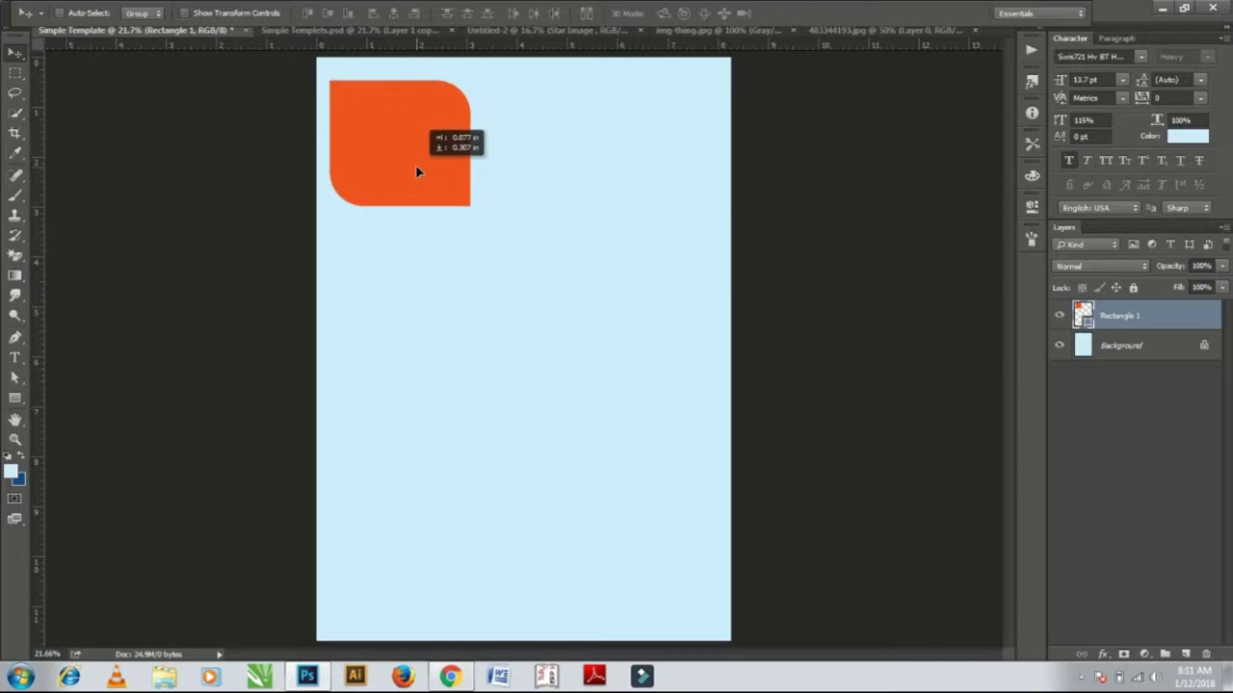
key("ctrl+j")
left_click_drag(429, 129, 579, 133)
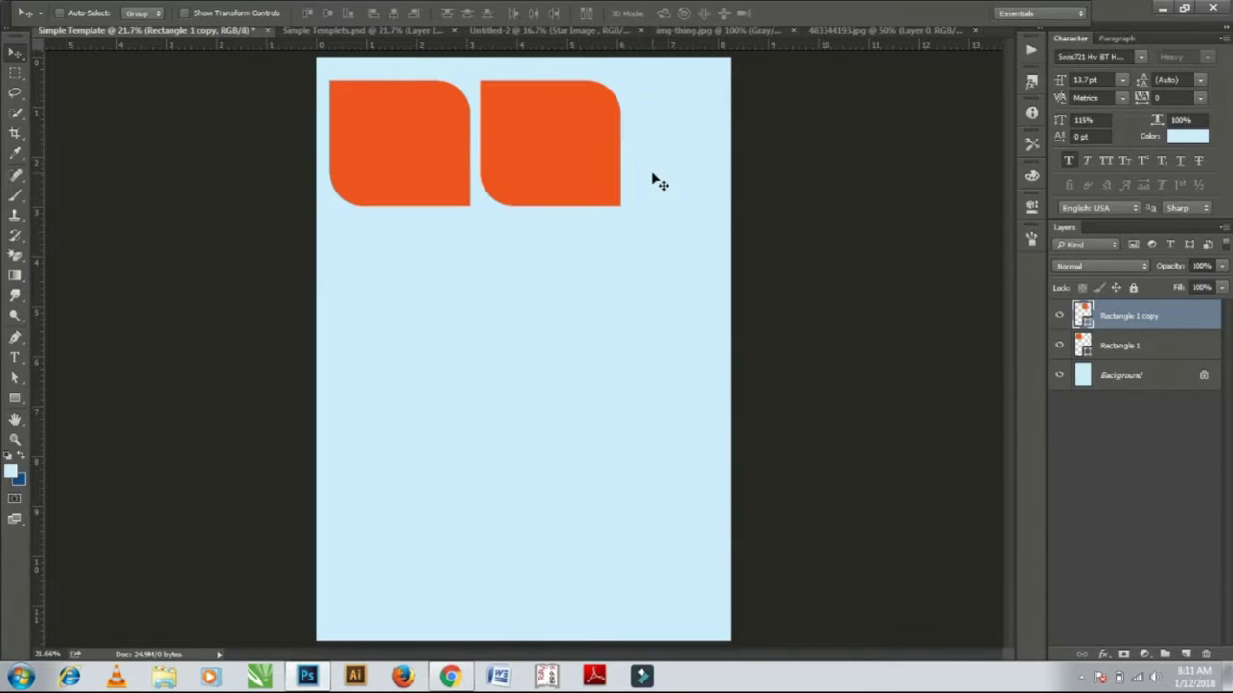
key("ctrl+t")
left_click_drag(550, 81, 551, 142)
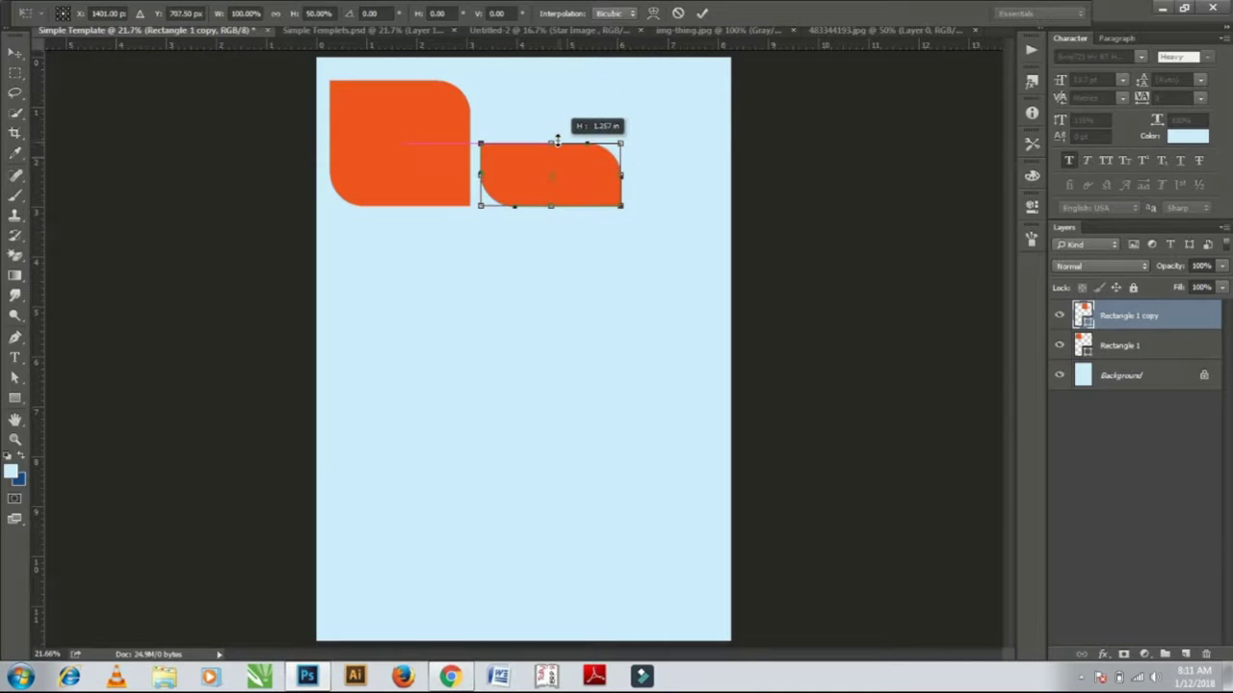
left_click_drag(621, 174, 722, 174)
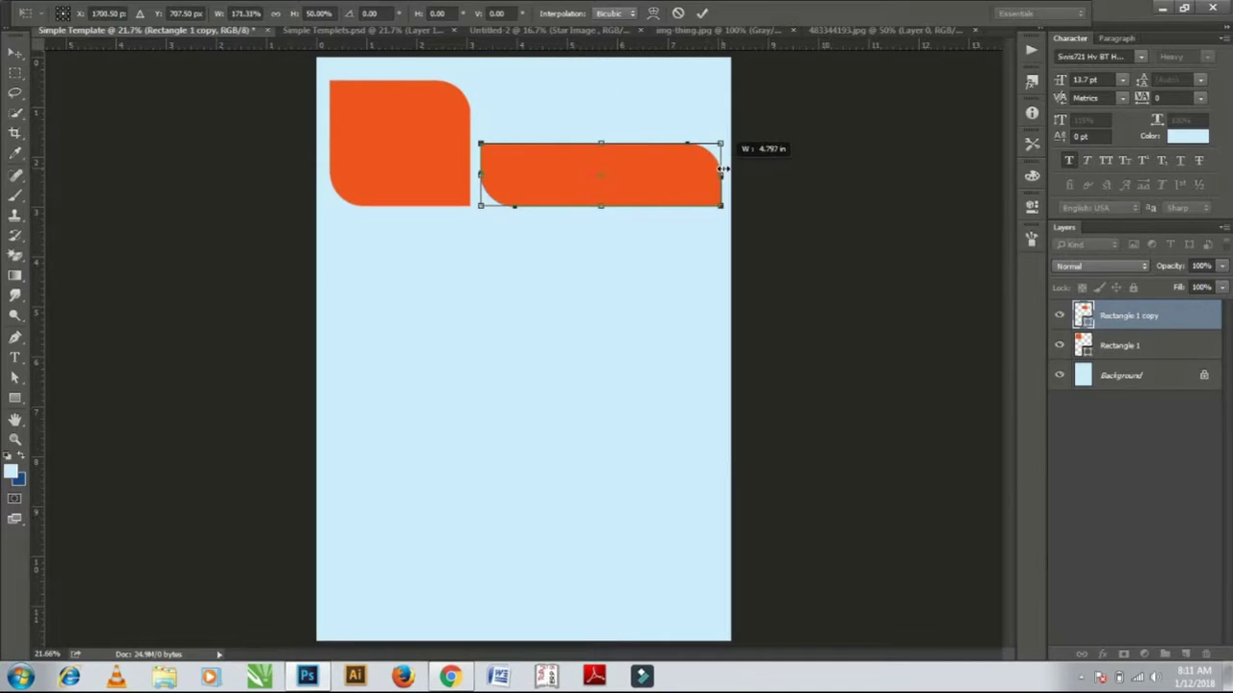
key("Return")
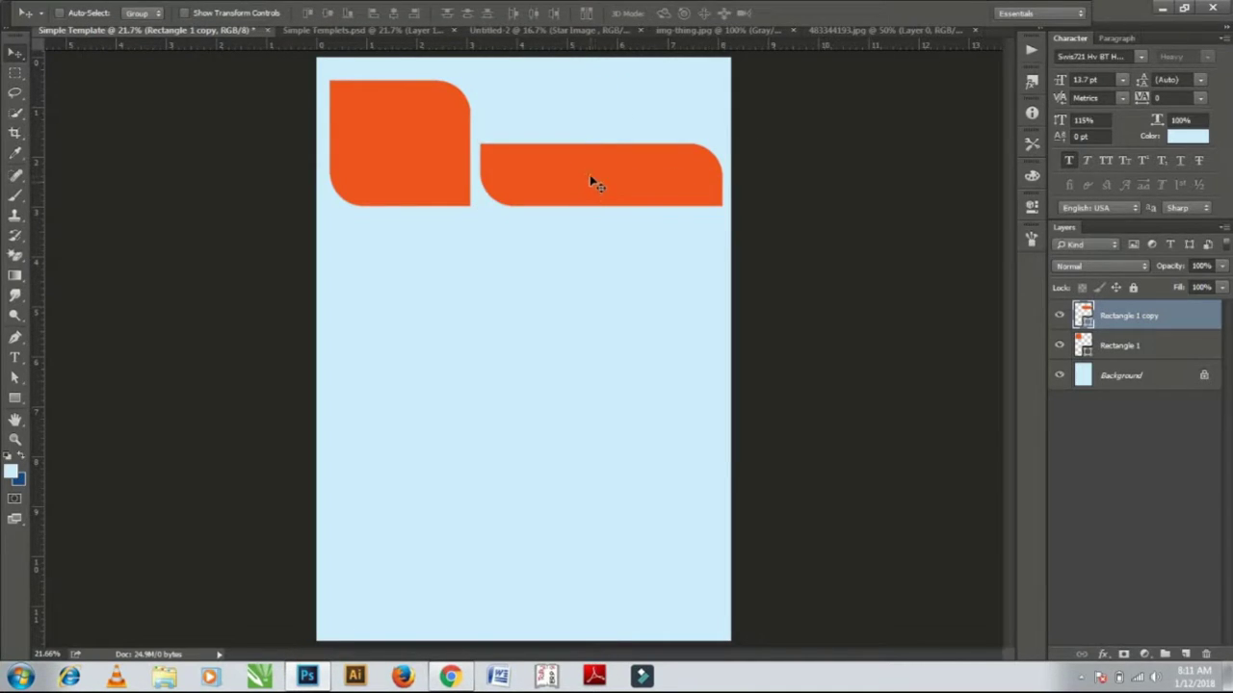
Flip the copy vertically and extend its left edge to meet the first shape.
key("ctrl+t")
right_click(590, 173)
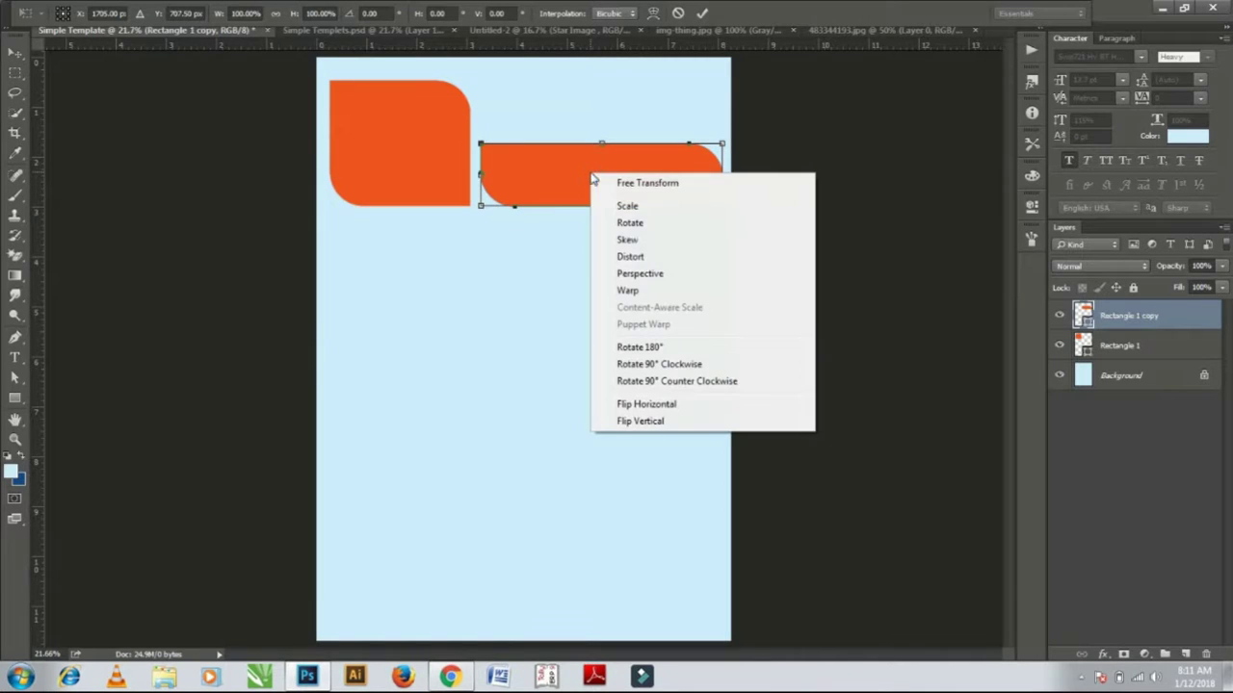
left_click(669, 422)
key("Return")
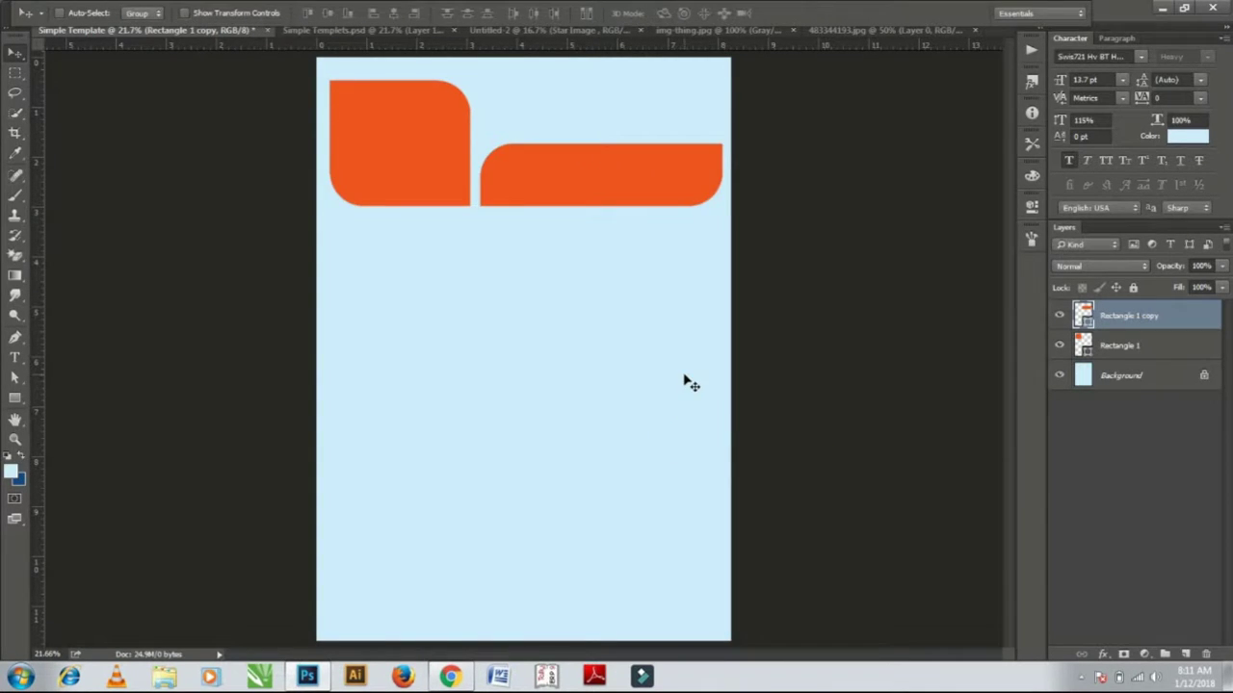
key("ctrl+t")
left_click_drag(474, 174, 474, 172)
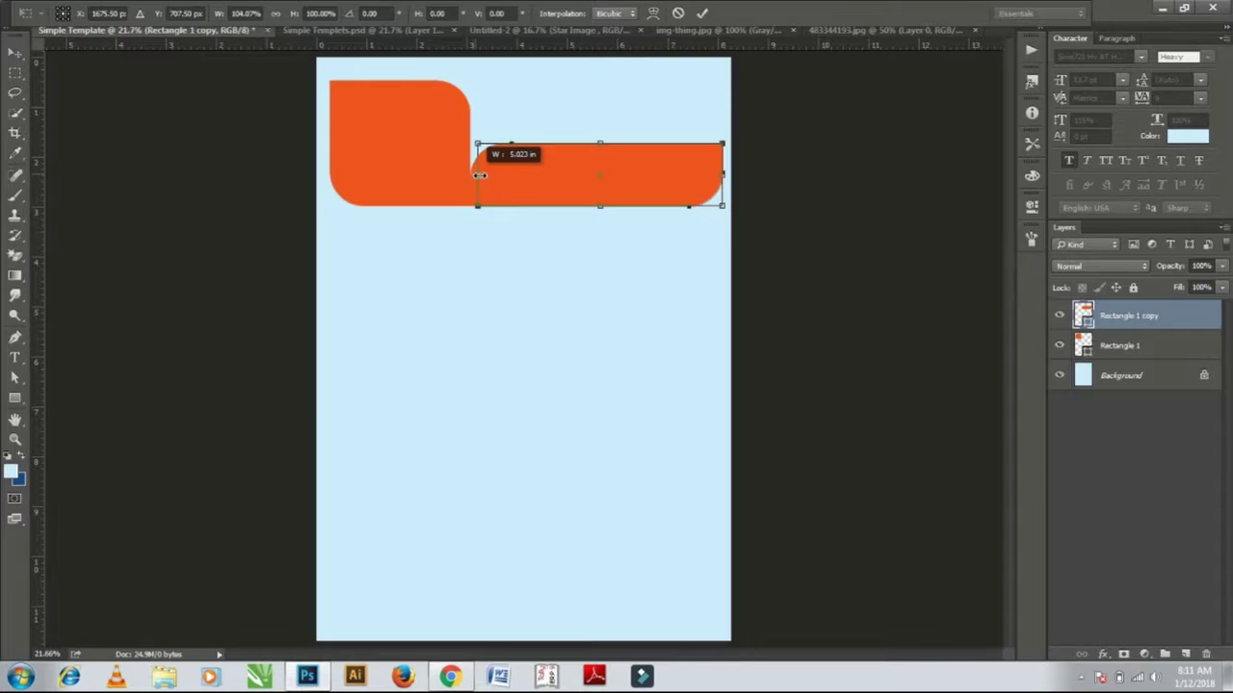
key("Return")
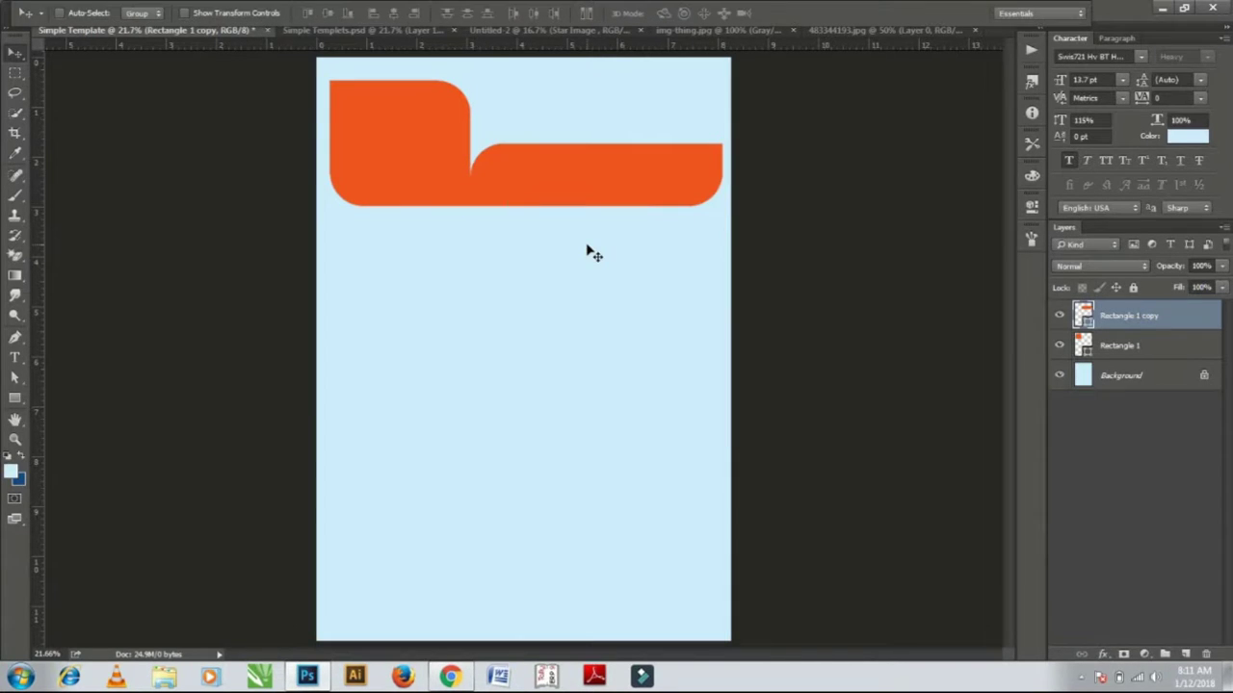
key("shift+Right")
key("shift+Right")
key("shift+Right")
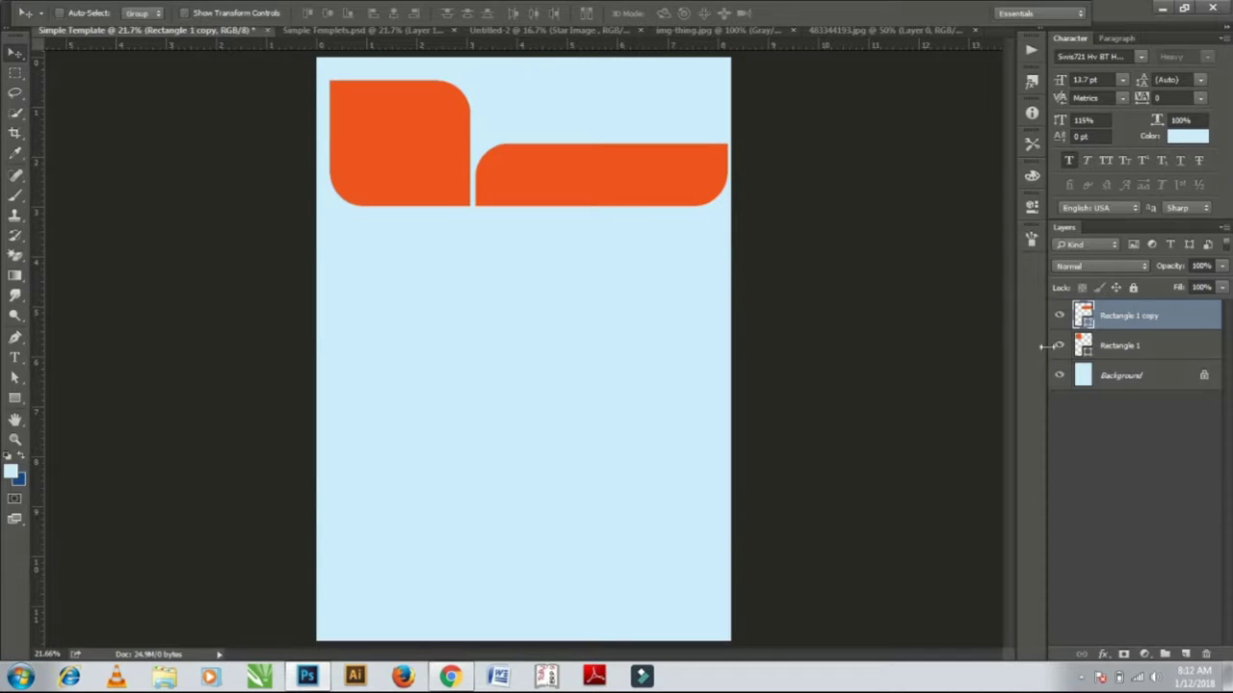
Duplicate the top-left orange shape below it and scale it proportionally to 71%.
left_click(1126, 346)
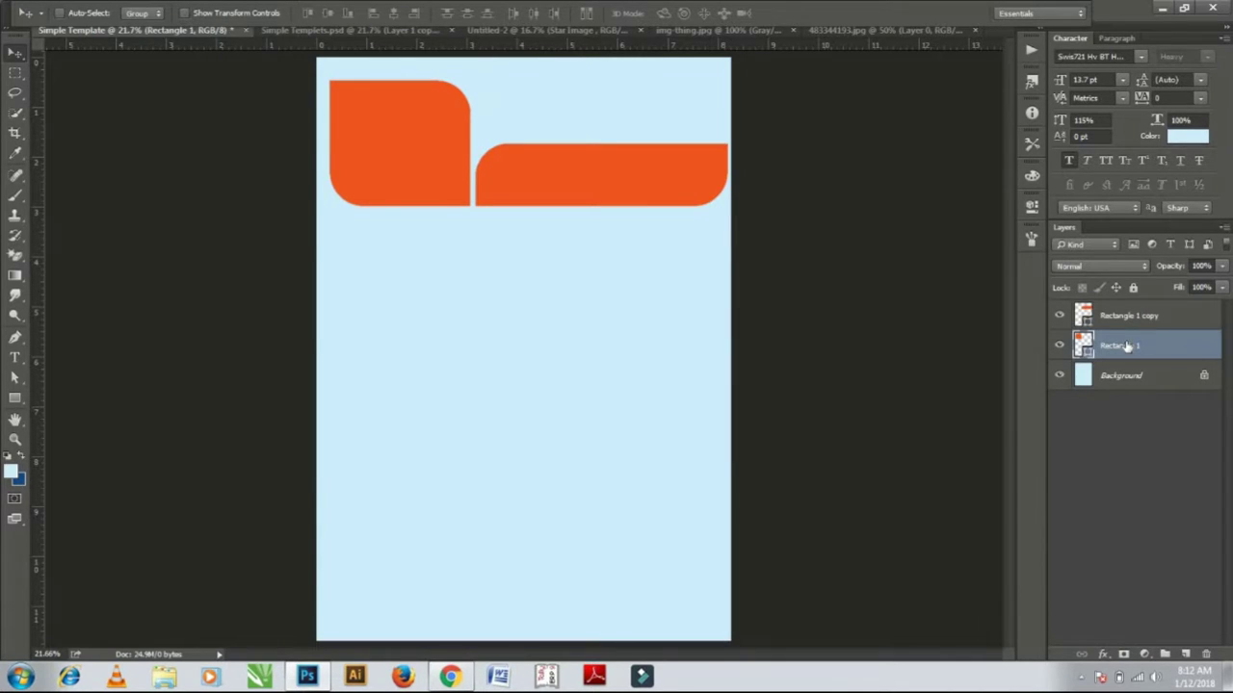
key("ctrl+j")
left_click_drag(393, 223, 382, 284)
key("ctrl+t")
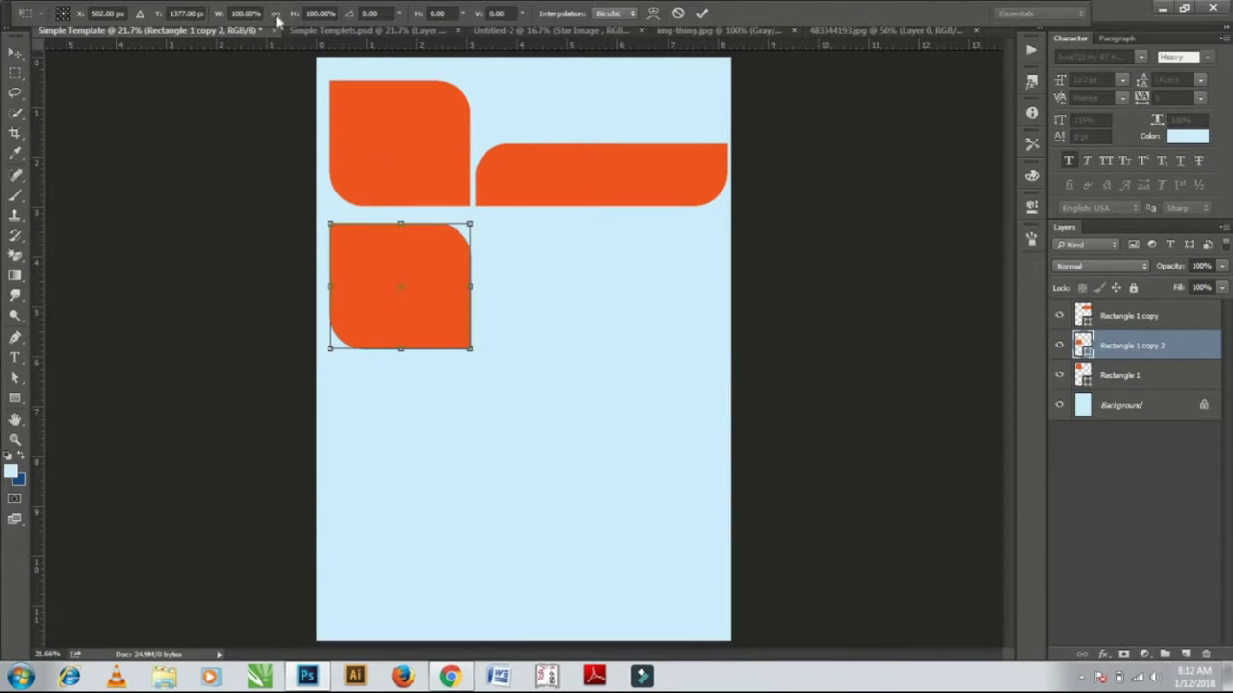
left_click(275, 13)
type("71")
key("Return")
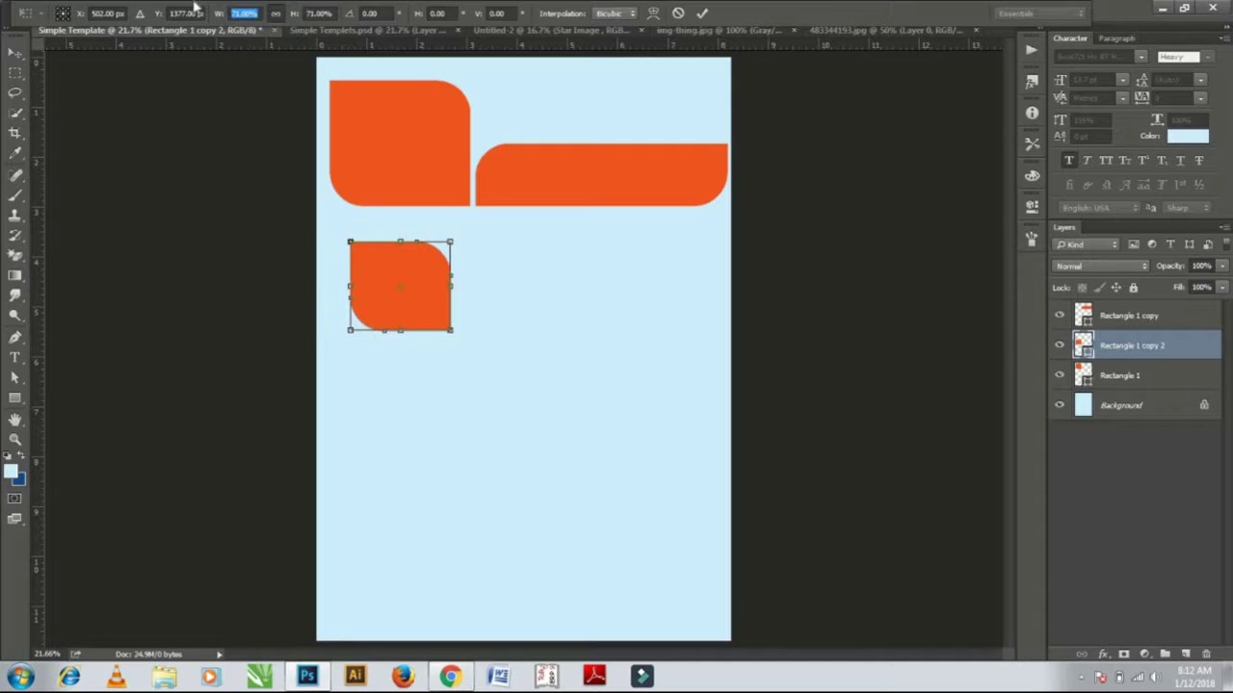
key("Return")
Flip the small copy horizontally and tuck it right under the top-left shape.
key("ctrl+t")
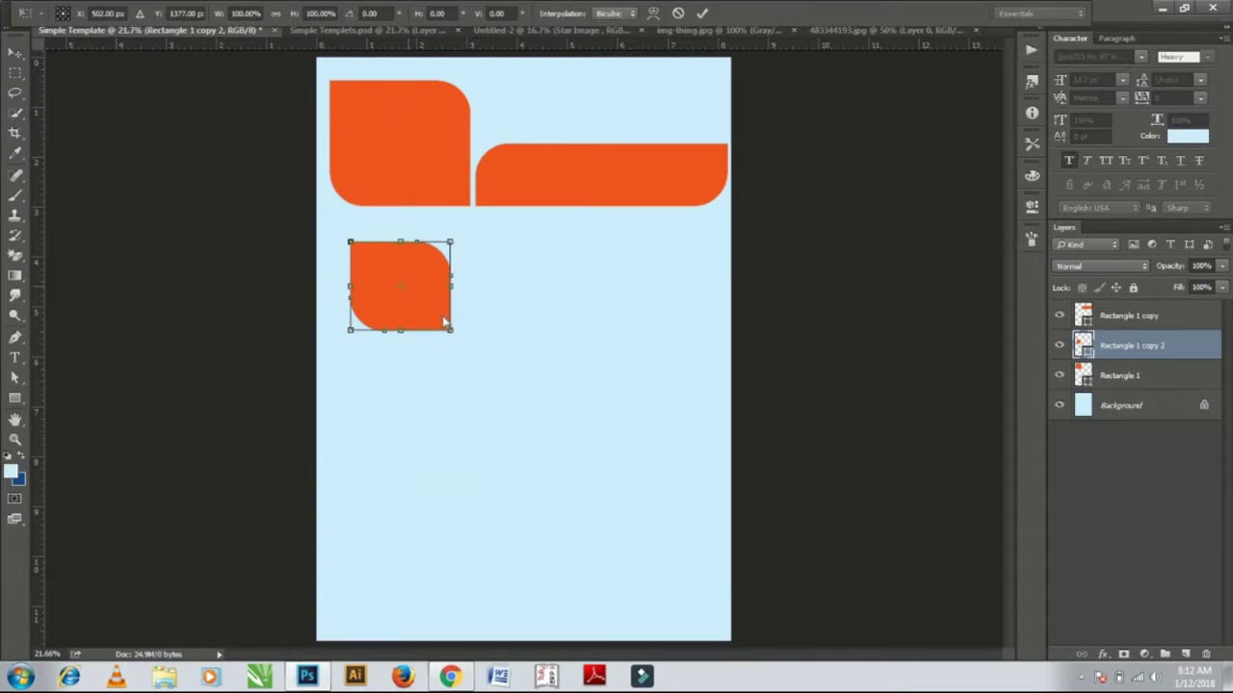
right_click(408, 286)
left_click(481, 513)
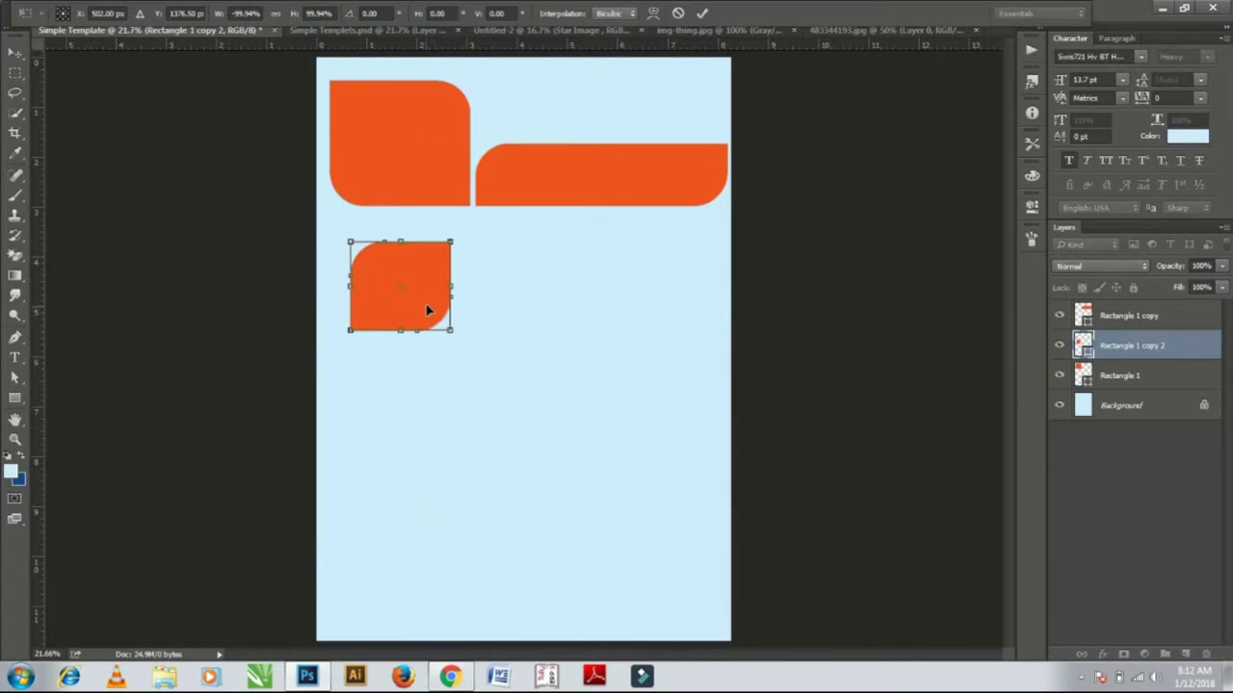
left_click_drag(427, 309, 444, 277)
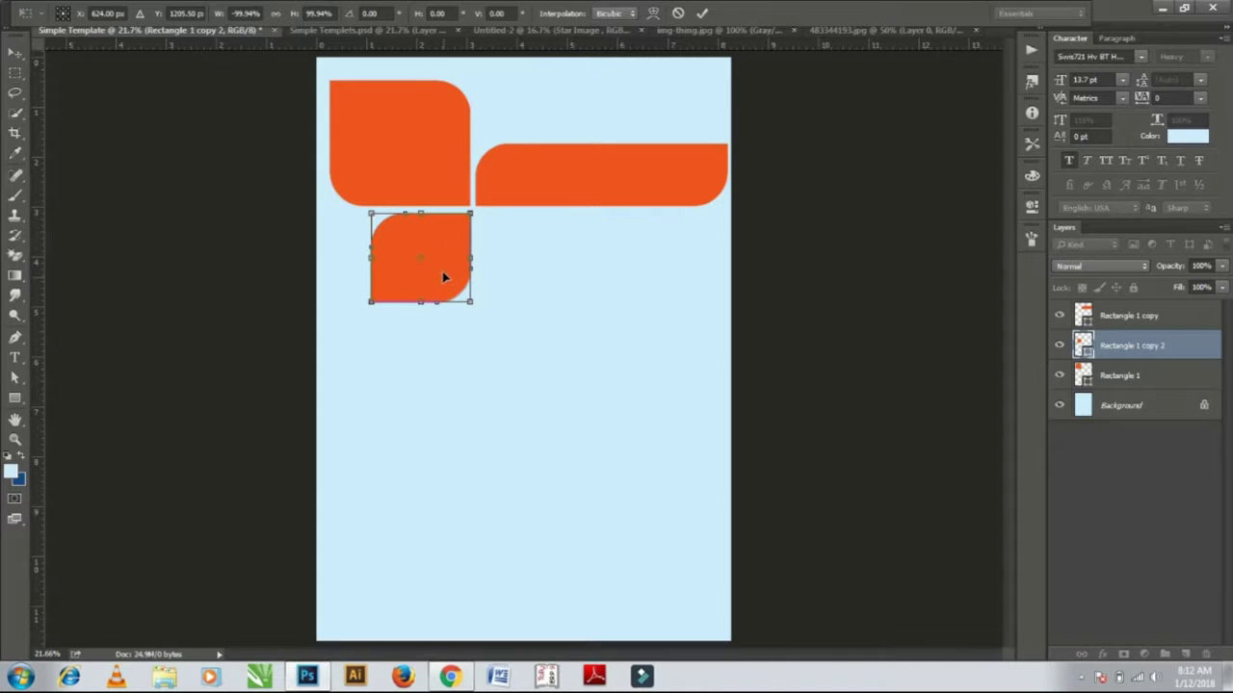
key("Return")
key("Up")
key("Up")
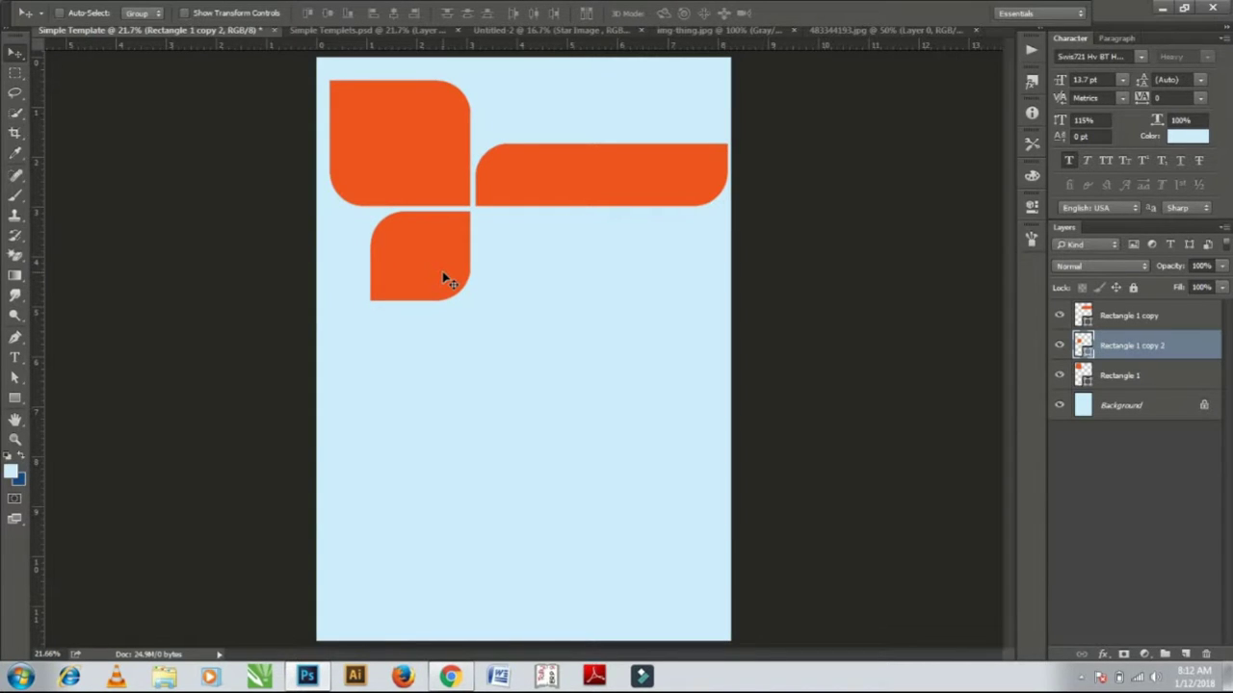
left_click_drag(436, 278, 449, 287)
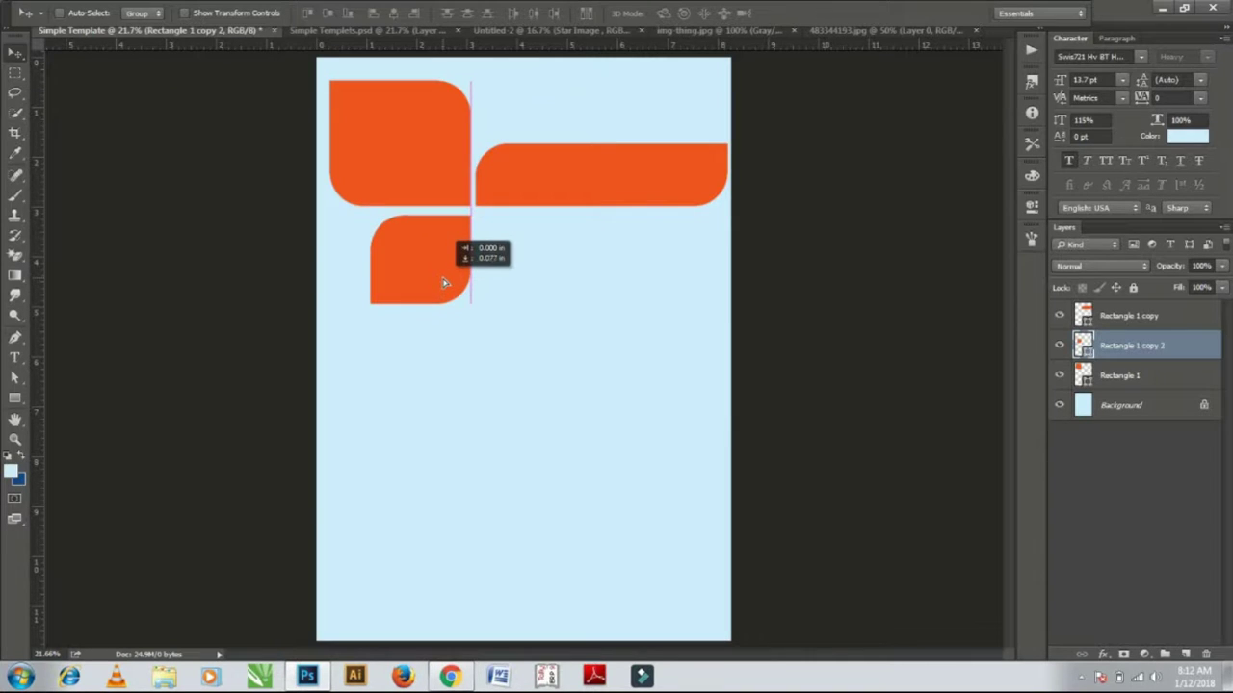
key("Up")
key("Up")
key("Up")
key("Up")
key("Up")
key("Up")
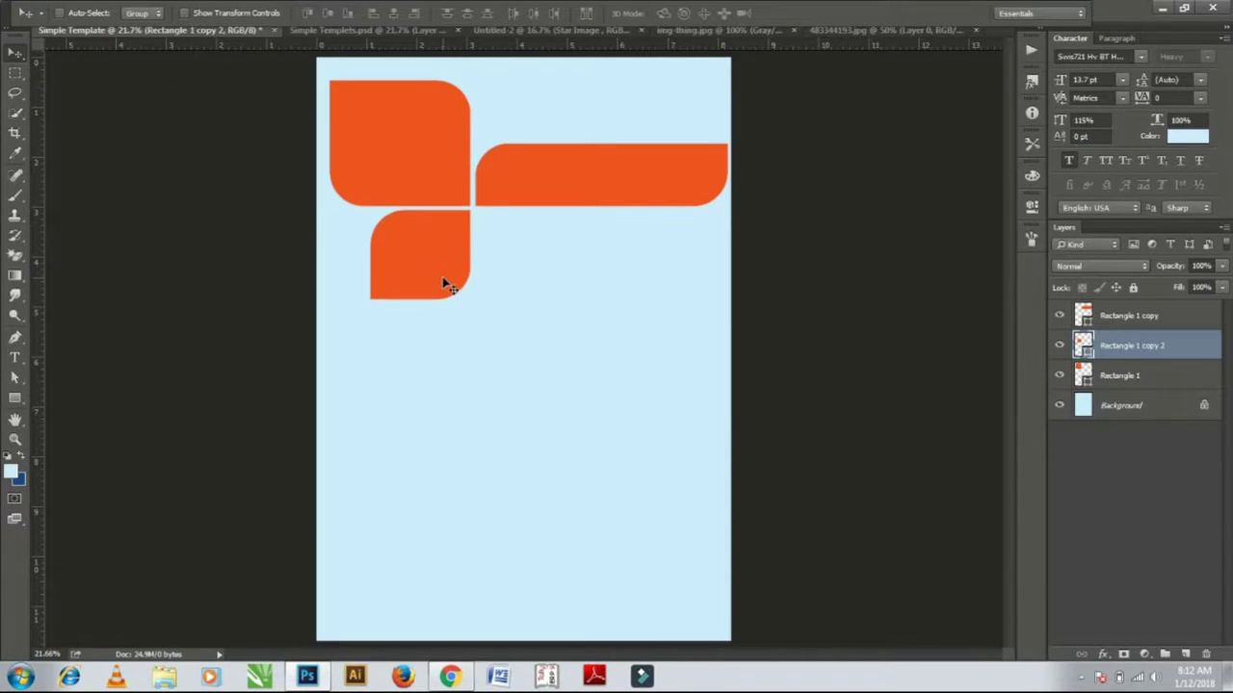
key("ctrl")
Alt-drag a copy of the small shape, flip it horizontally and scale it to 200%.
left_click_drag(449, 285, 523, 283)
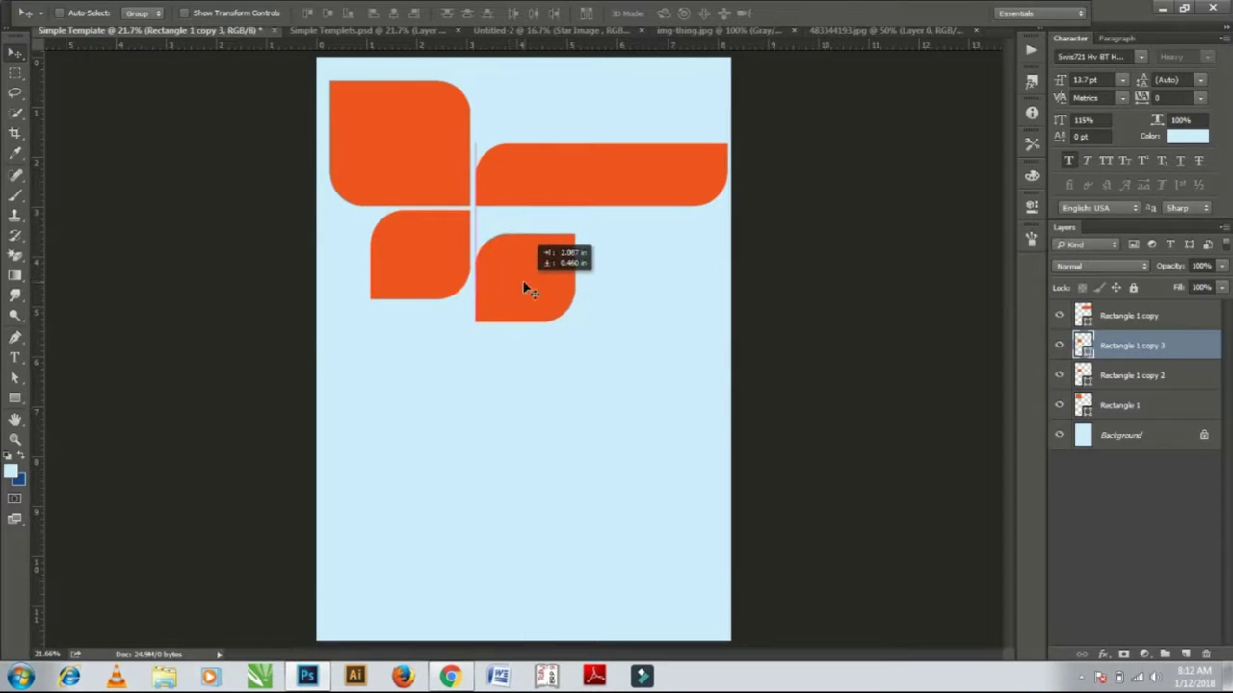
key("ctrl+t")
right_click(521, 282)
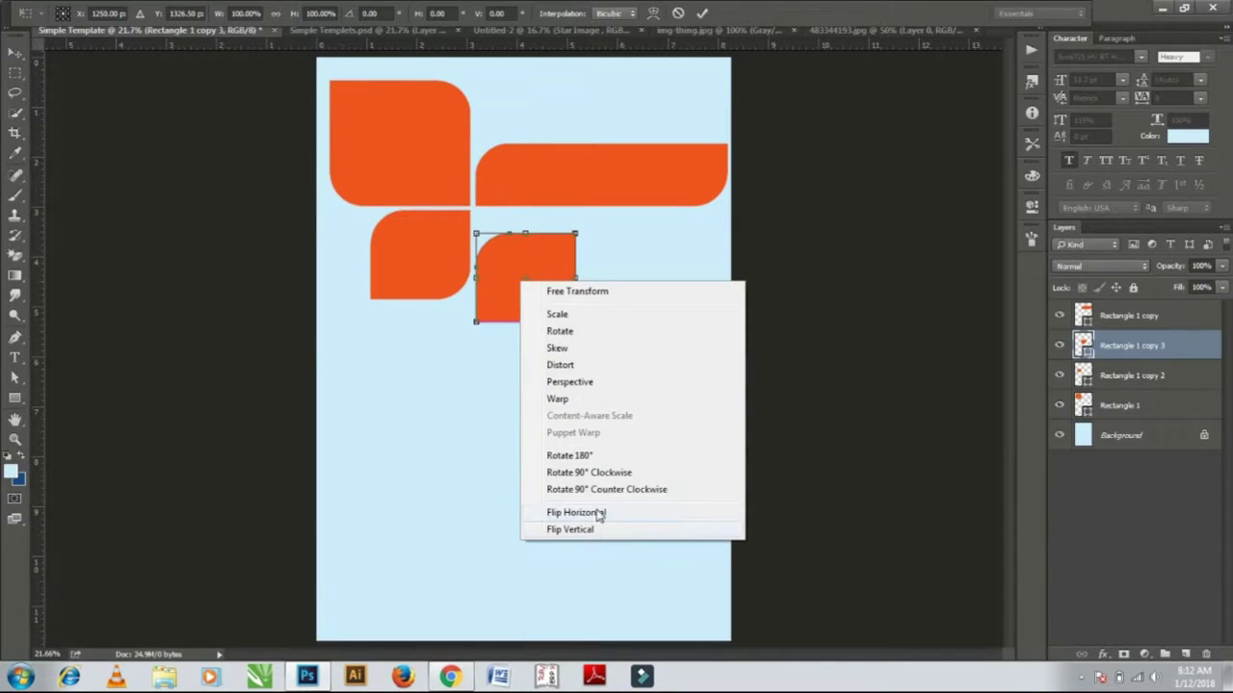
left_click(603, 512)
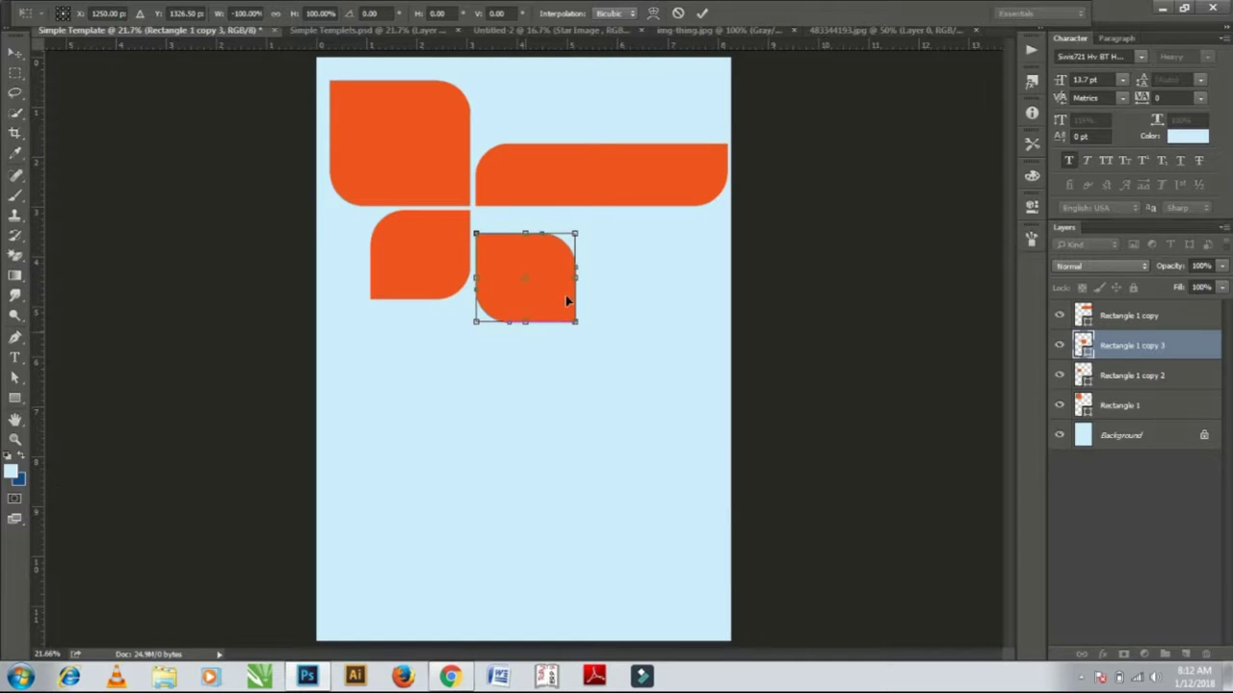
double_click(243, 13)
type("162")
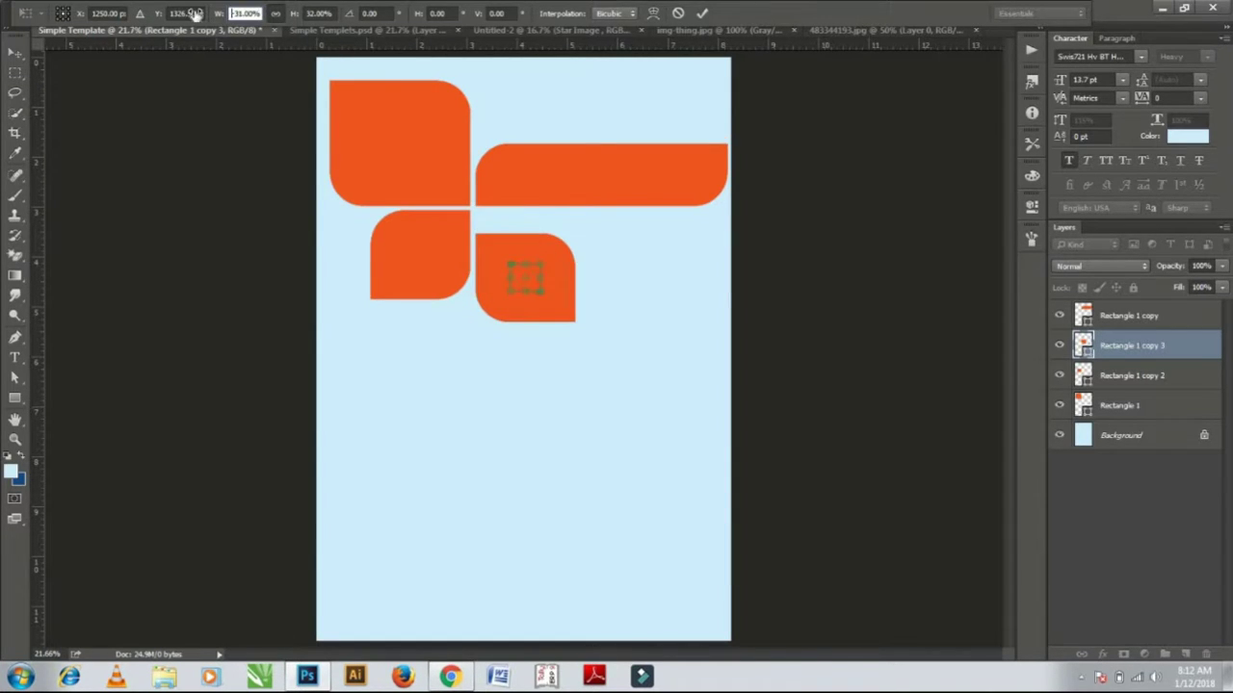
type("200")
key("Tab")
type("200")
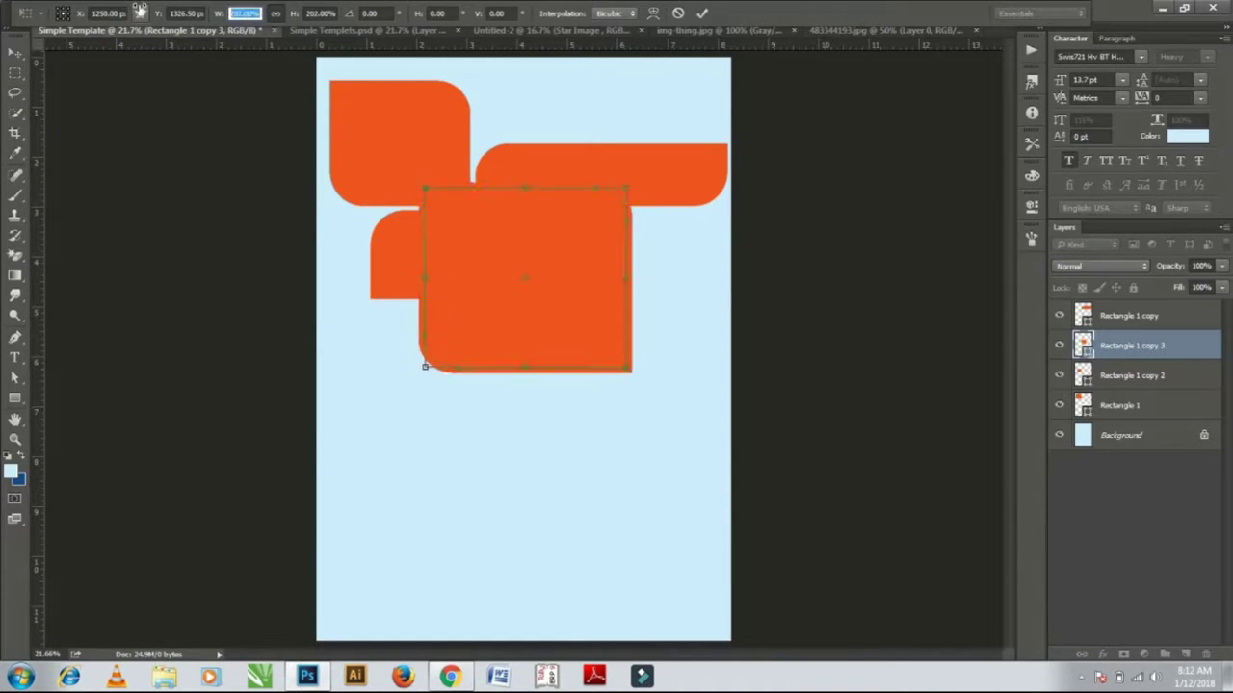
key("Return")
Place the enlarged shape under the long right bar and widen it to line up.
left_click_drag(578, 297, 622, 298)
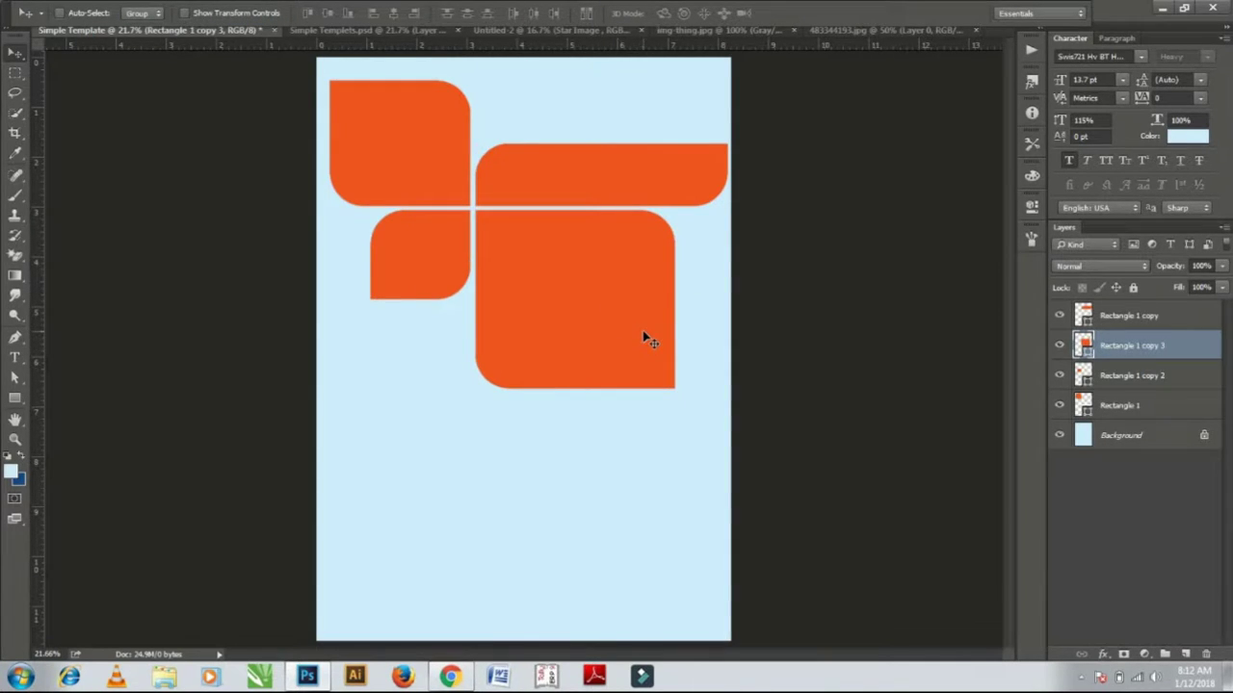
key("ctrl+t")
left_click_drag(676, 301, 724, 310)
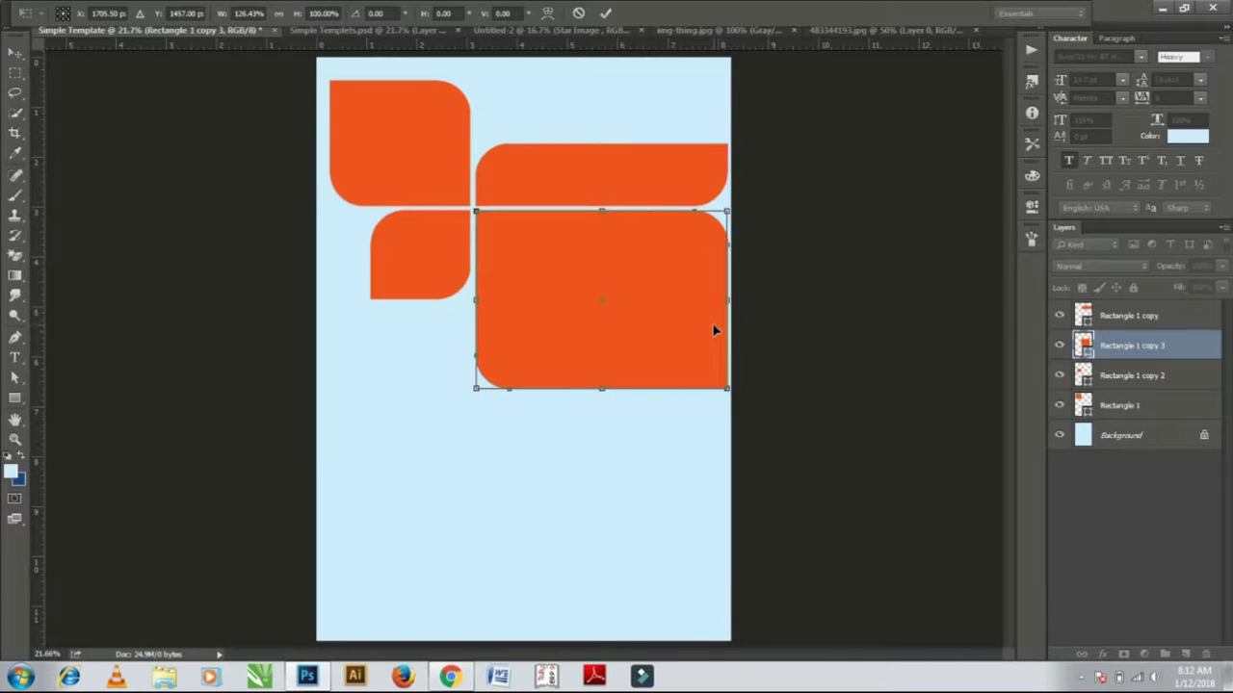
key("Return")
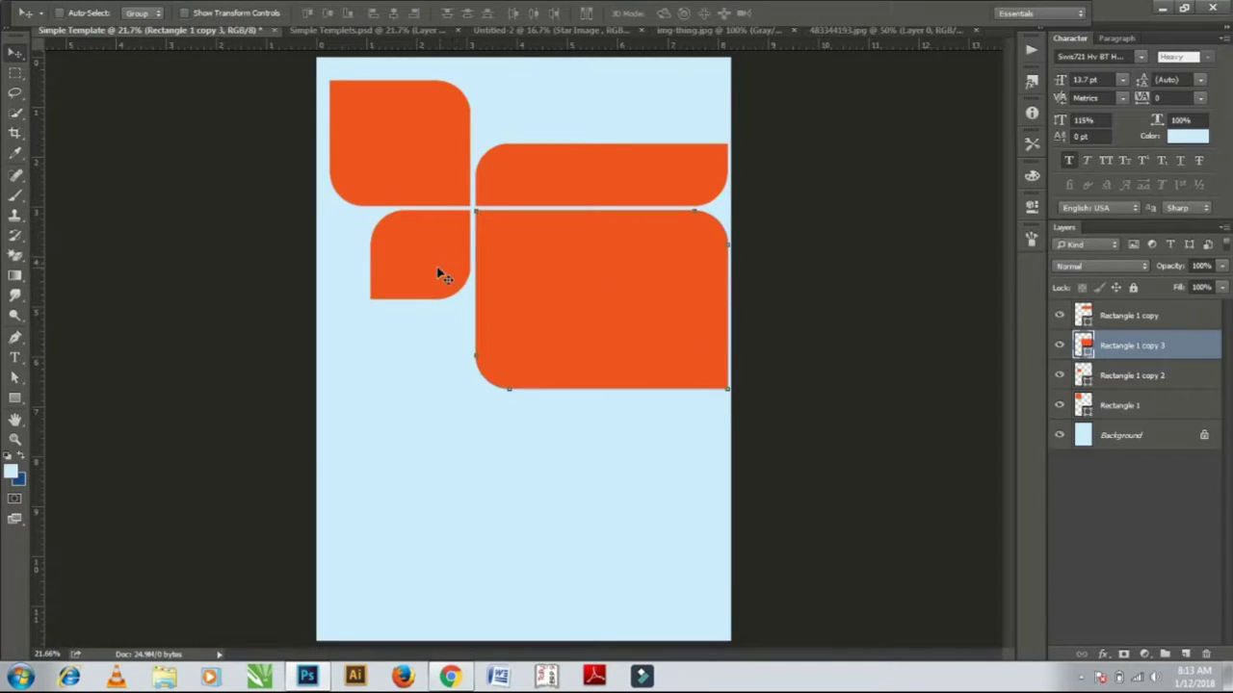
Select all four orange shape layers and nudge them slightly left.
left_click(1129, 315)
left_click(1148, 377, "shift")
left_click(1122, 406, "shift")
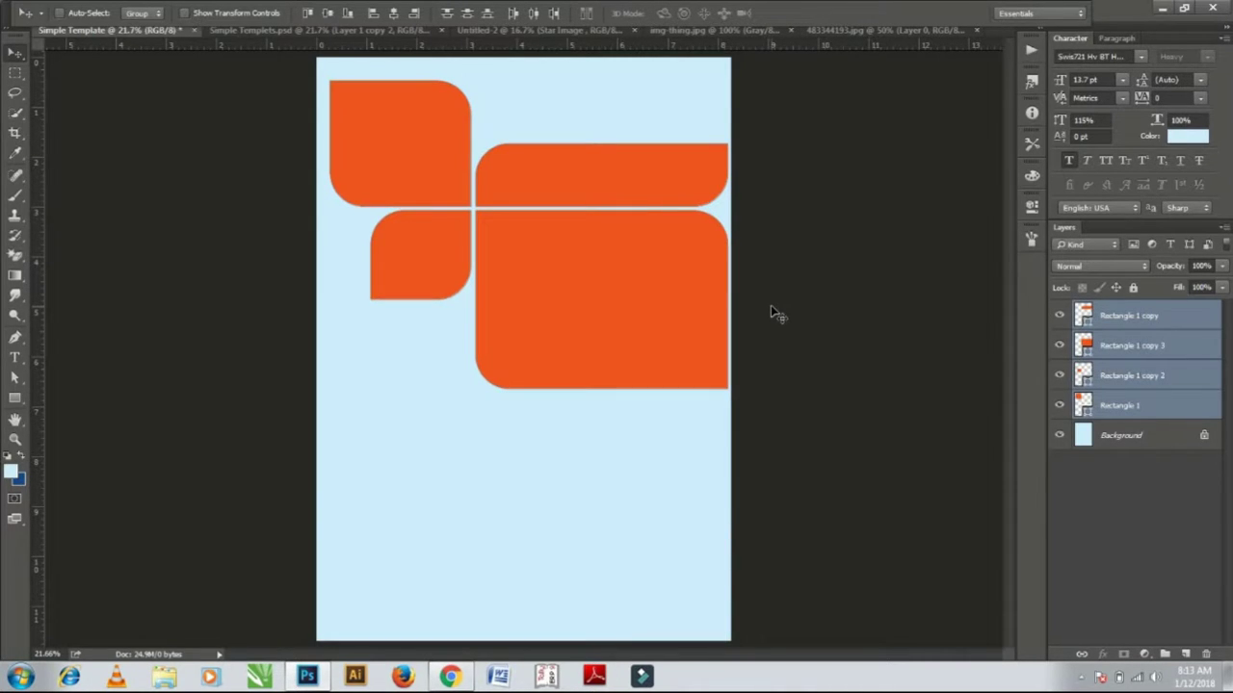
key("shift+Left")
key("shift+Left")
key("shift+Left")
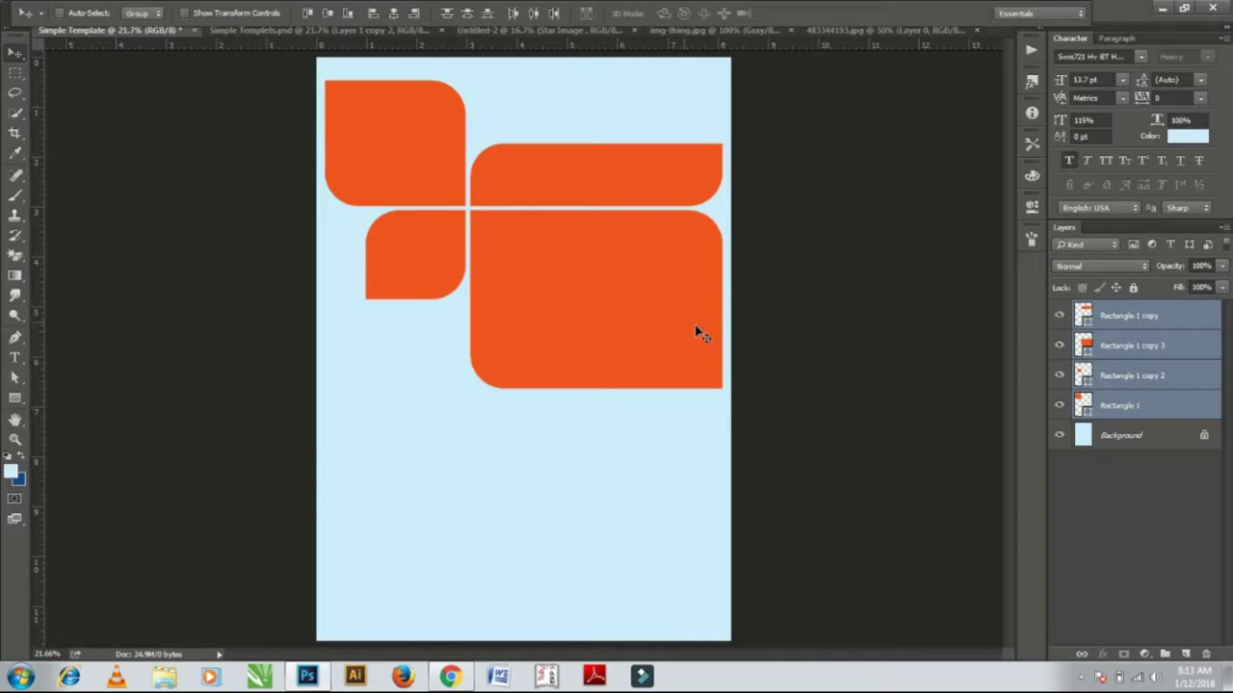
left_click(1155, 319)
left_click(1146, 346)
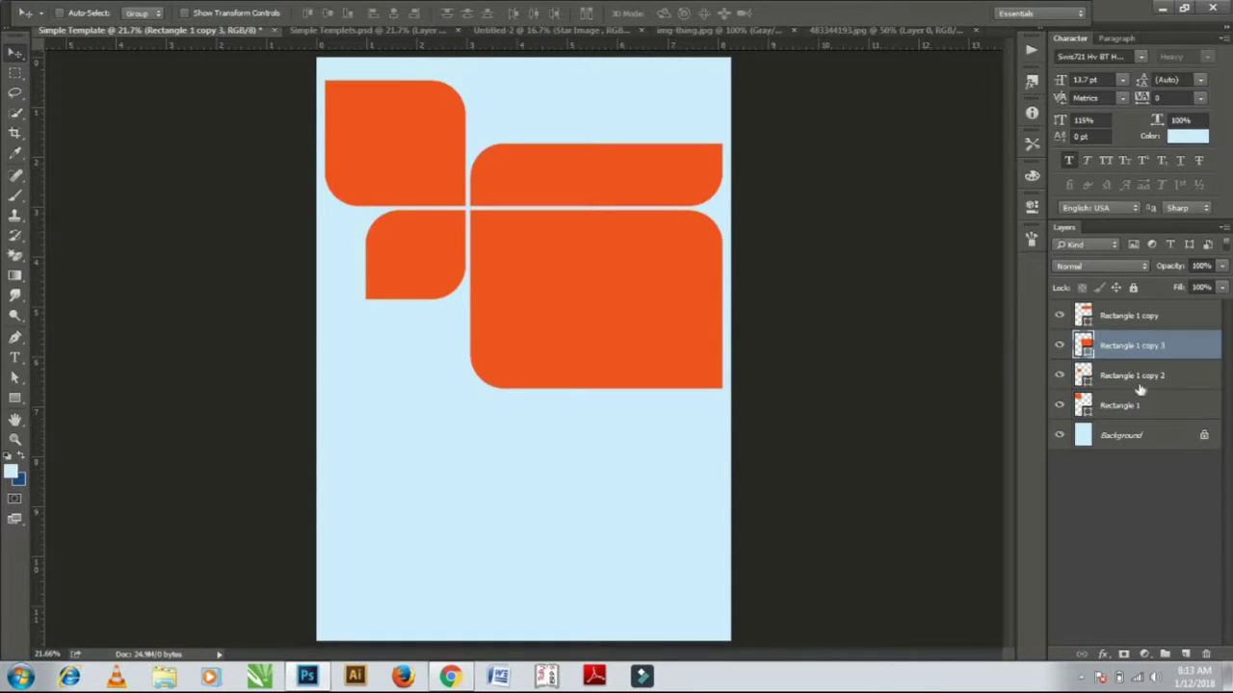
left_click(1139, 388)
Duplicate the small middle-left shape below it, enlarged proportionally to 140%, at the left edge.
key("alt+Left")
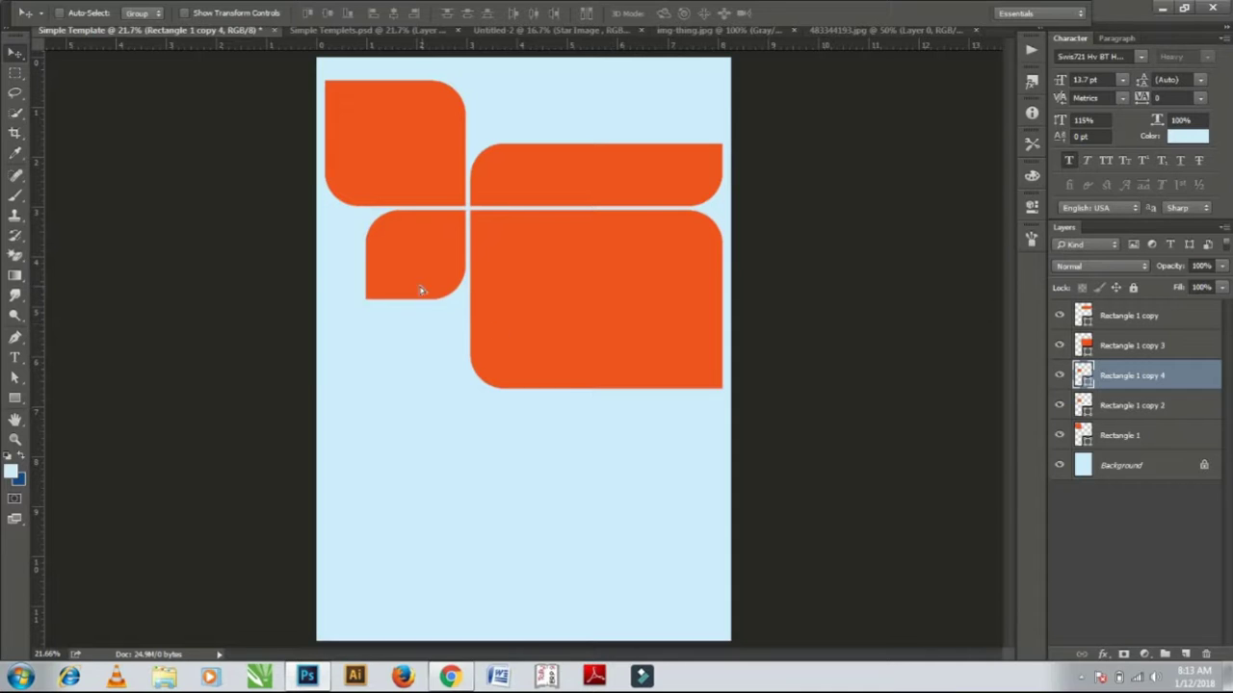
left_click_drag(421, 289, 417, 388)
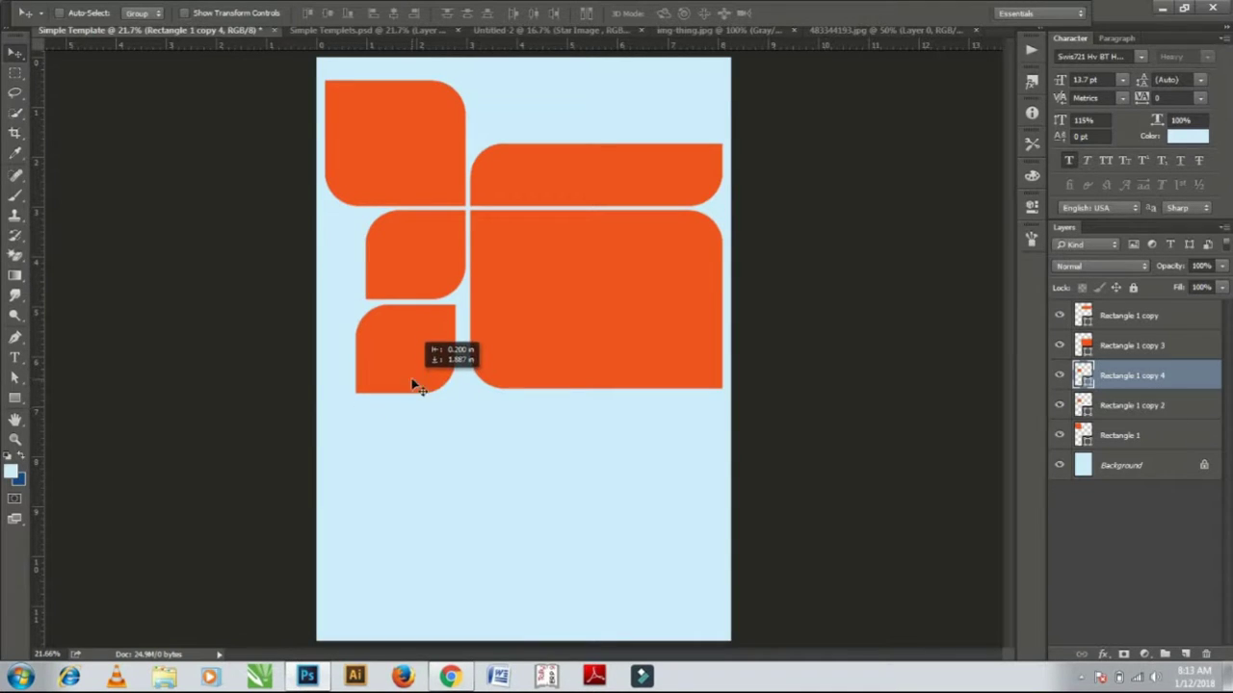
key("ctrl+t")
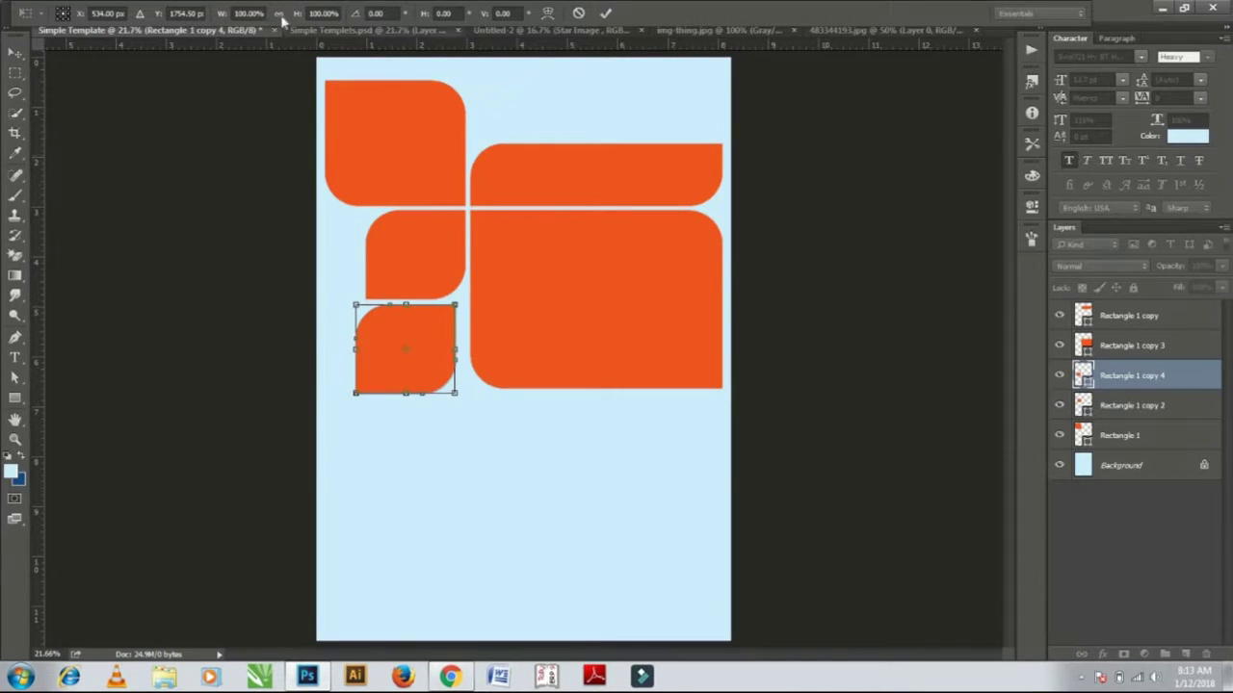
left_click(278, 13)
left_click_drag(221, 16, 255, 29)
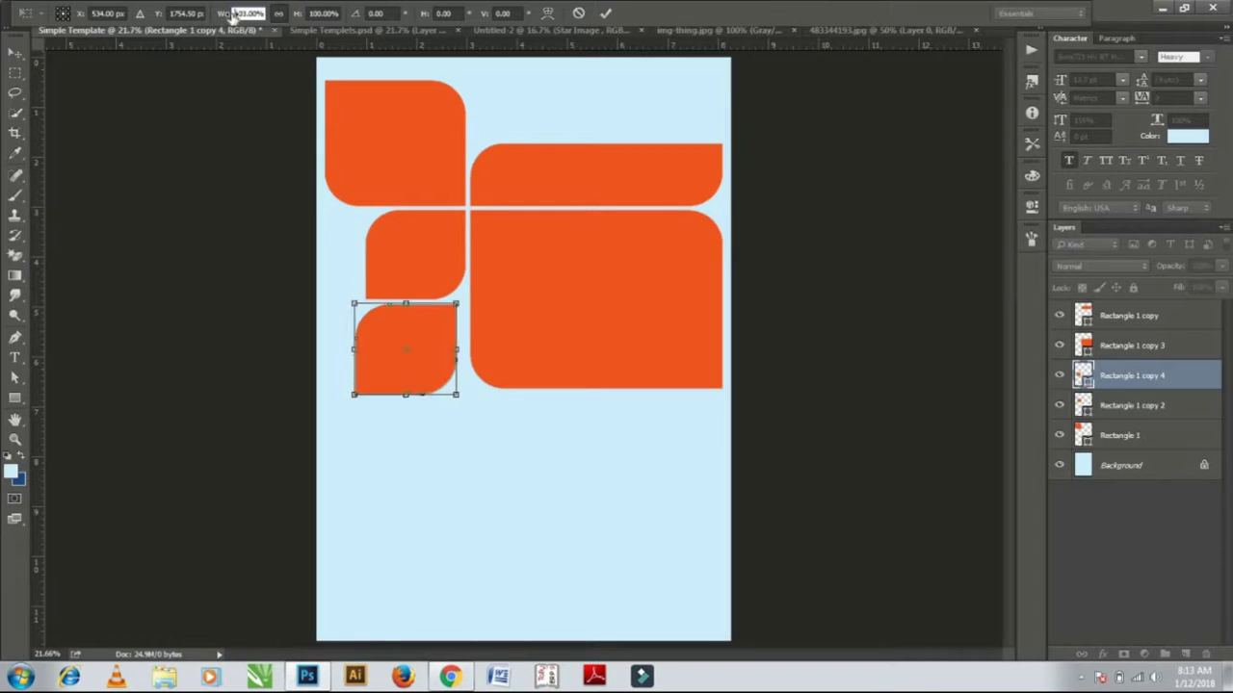
key("Return")
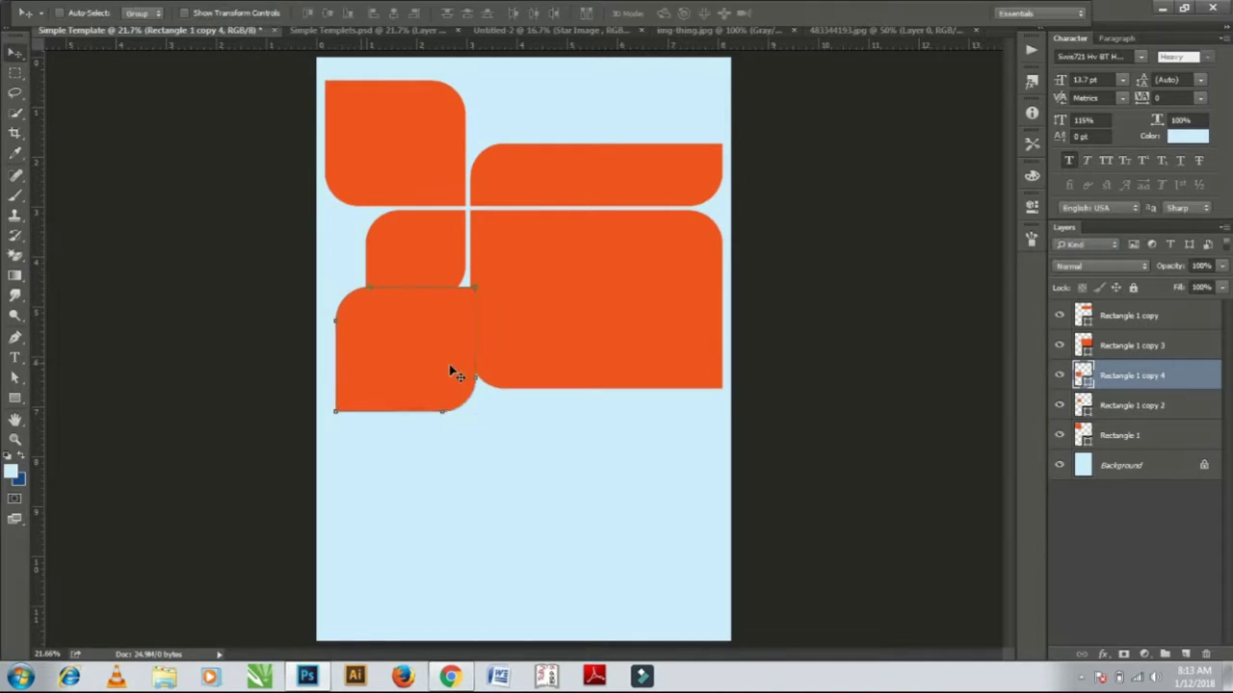
left_click_drag(449, 369, 443, 387)
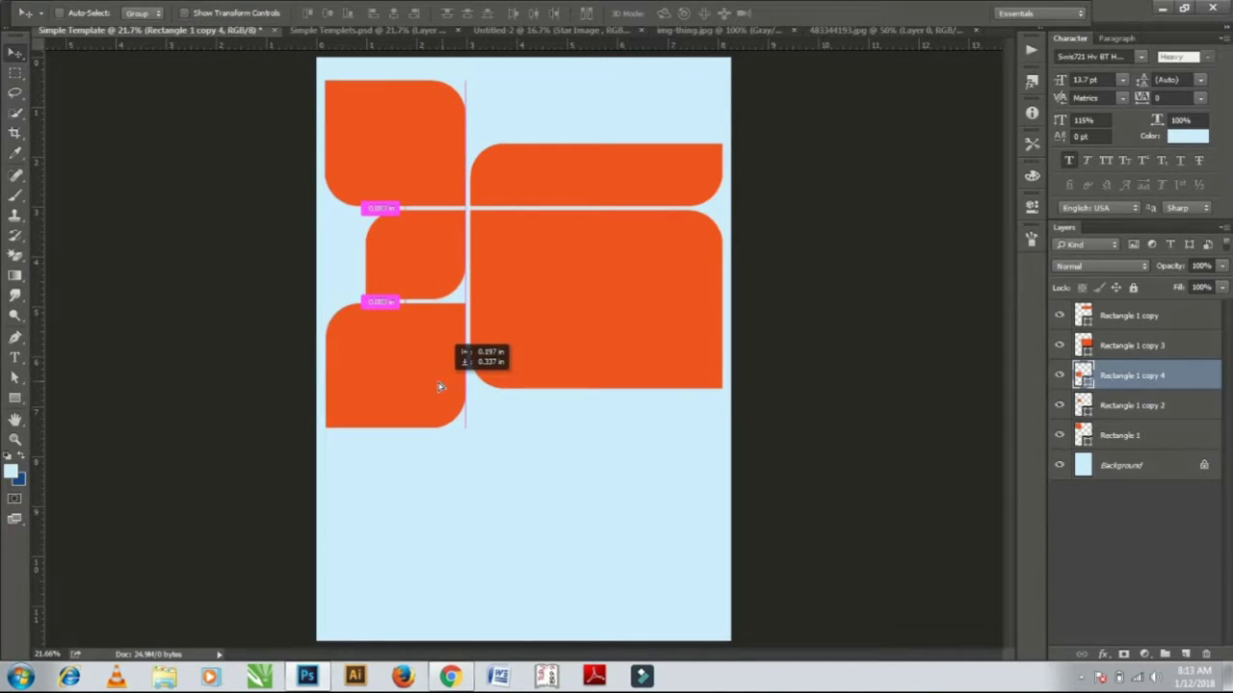
Stretch the lower-left shape down to about double height and widen it slightly.
key("ctrl+t")
left_click_drag(396, 433, 404, 558)
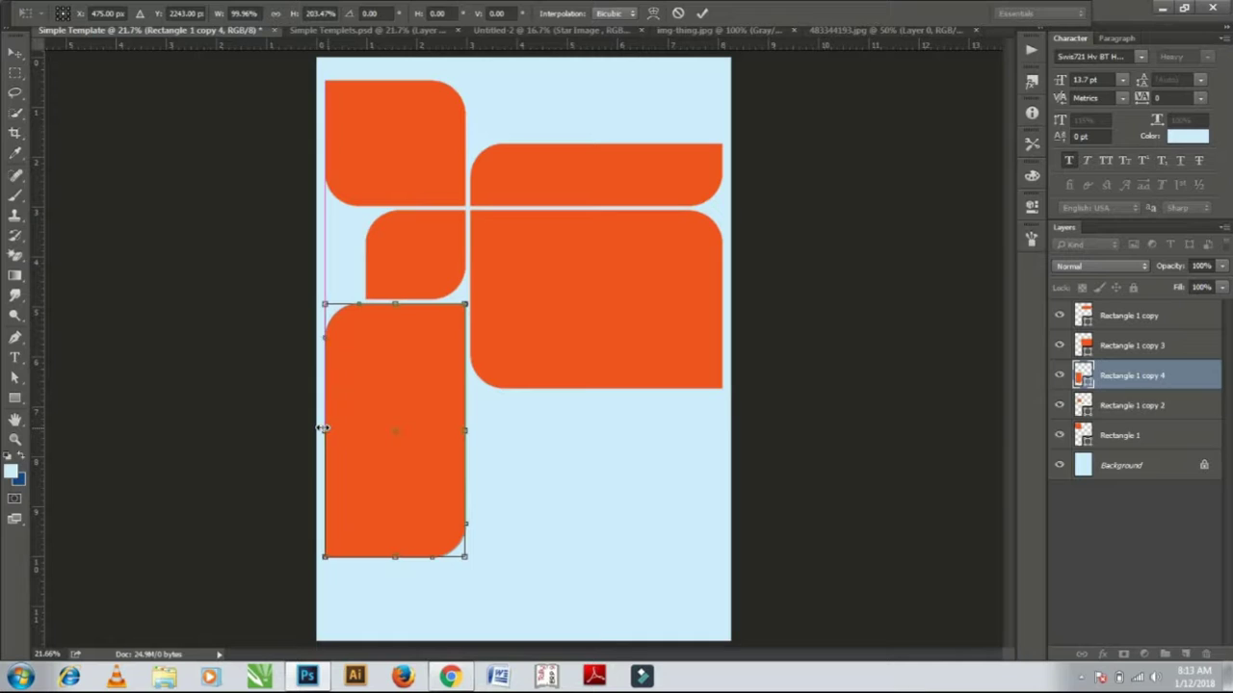
left_click_drag(328, 430, 324, 430)
key("Return")
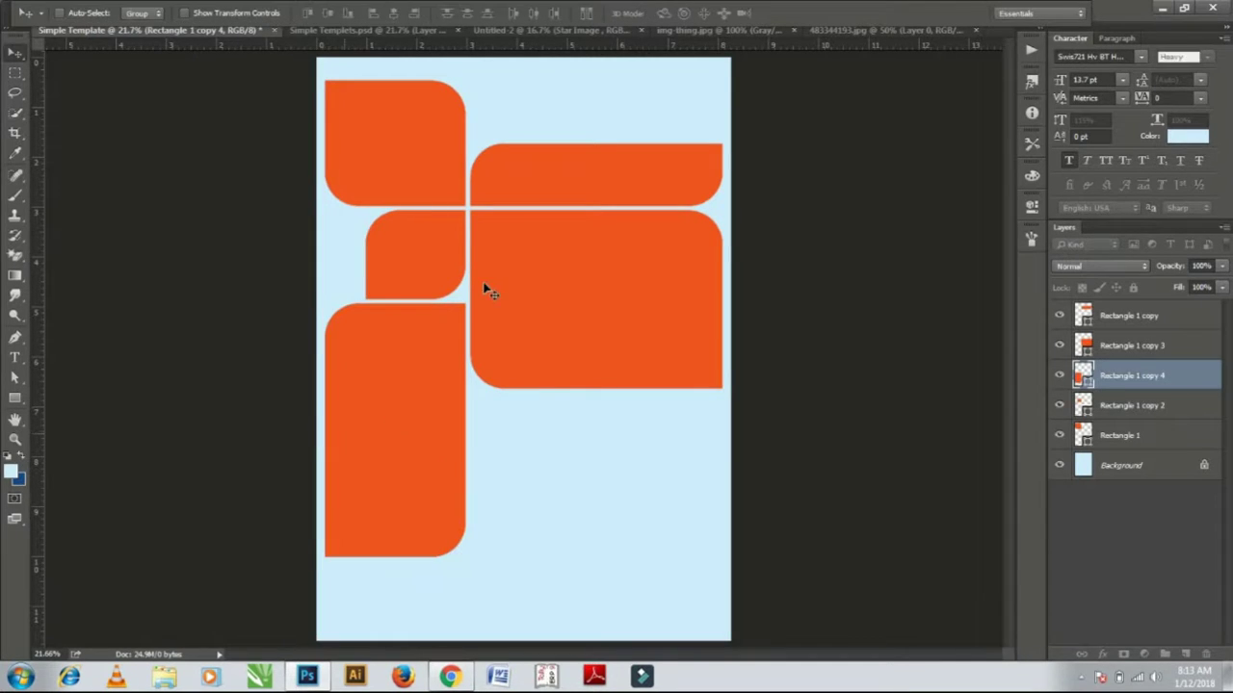
key("Down")
key("Down")
key("Down")
key("Down")
key("Down")
key("Down")
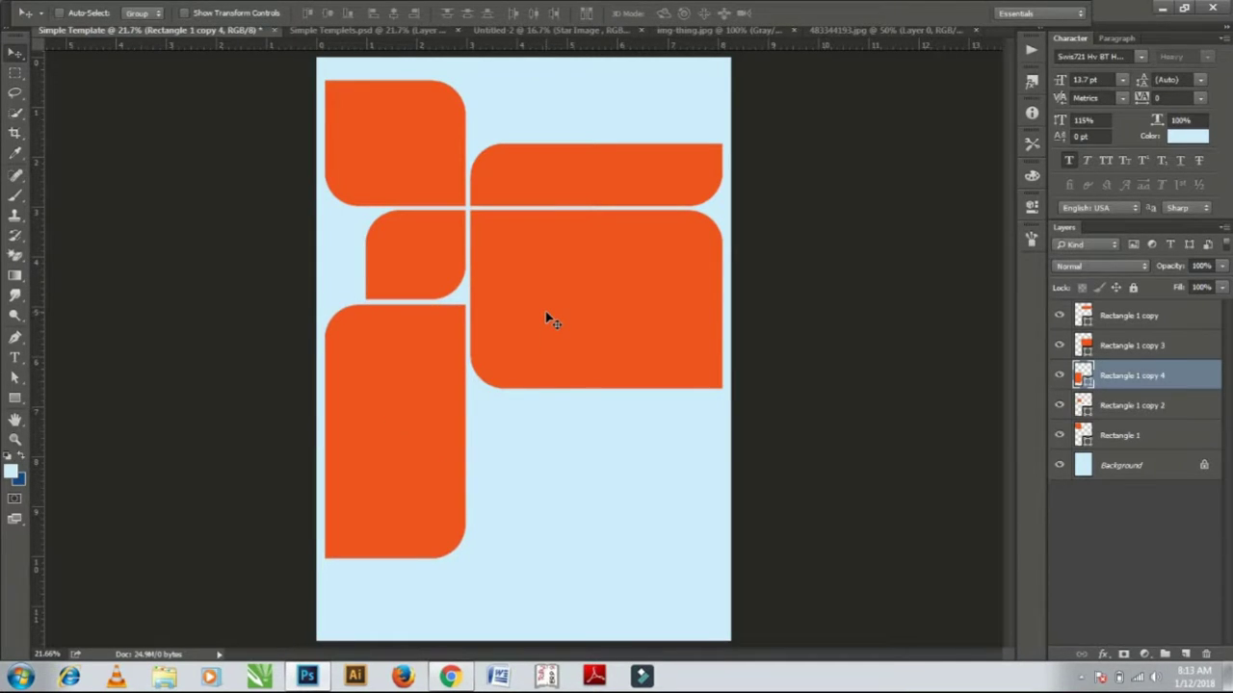
Duplicate the large right shape below itself, shorten its height and flip it horizontally.
left_click(1100, 348)
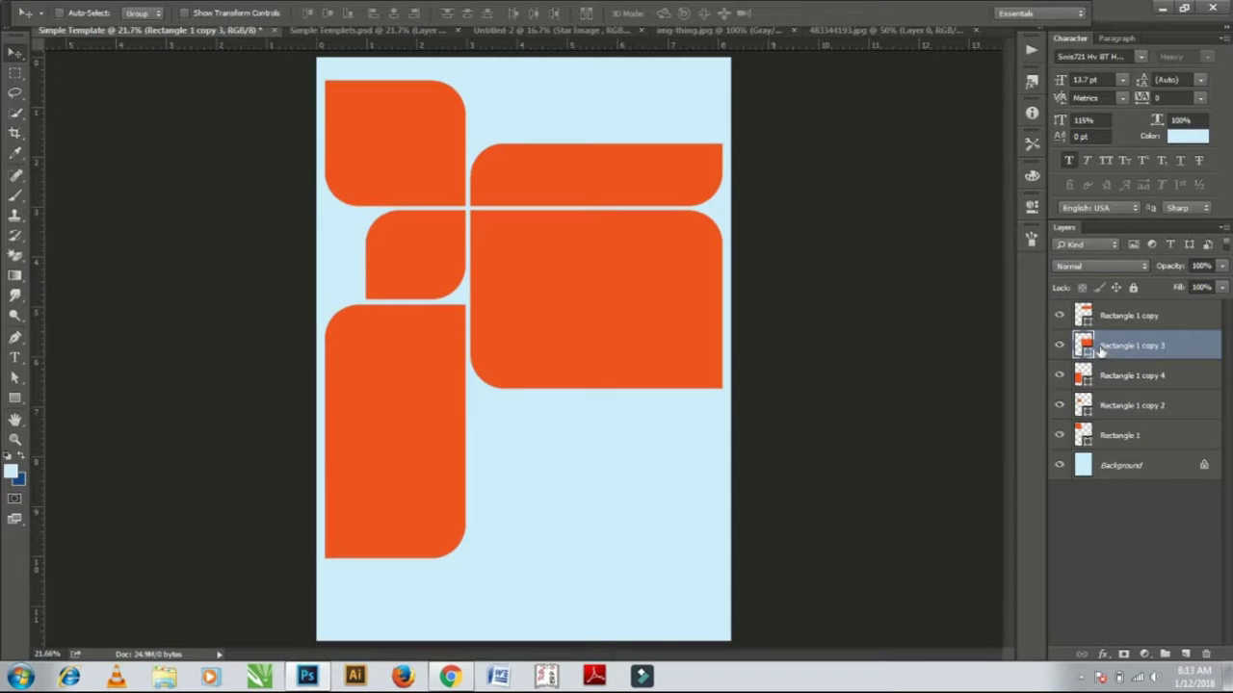
key("ctrl+j")
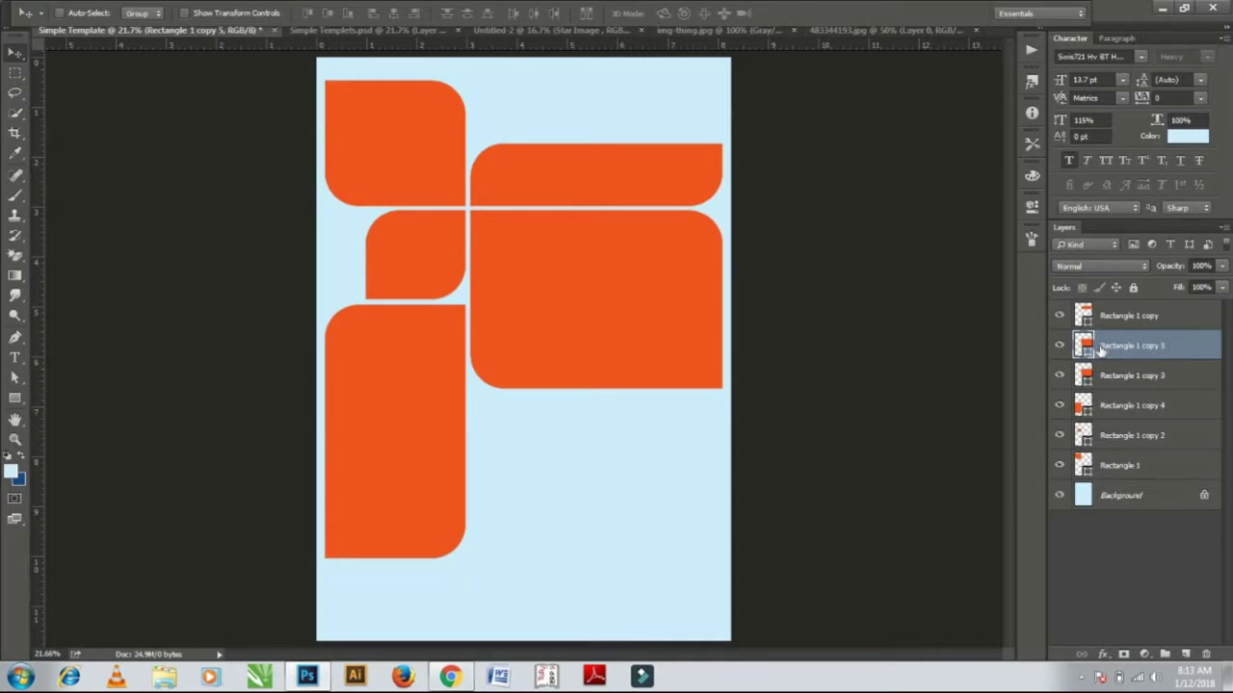
left_click_drag(575, 361, 579, 478)
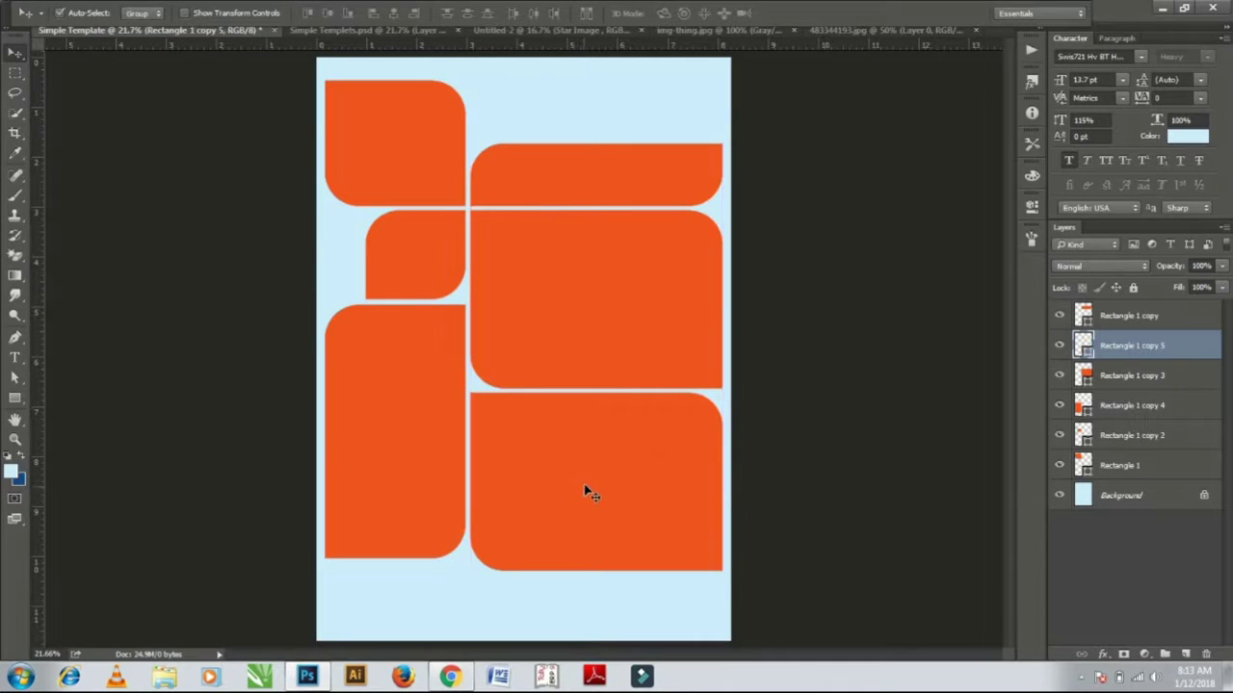
key("ctrl+t")
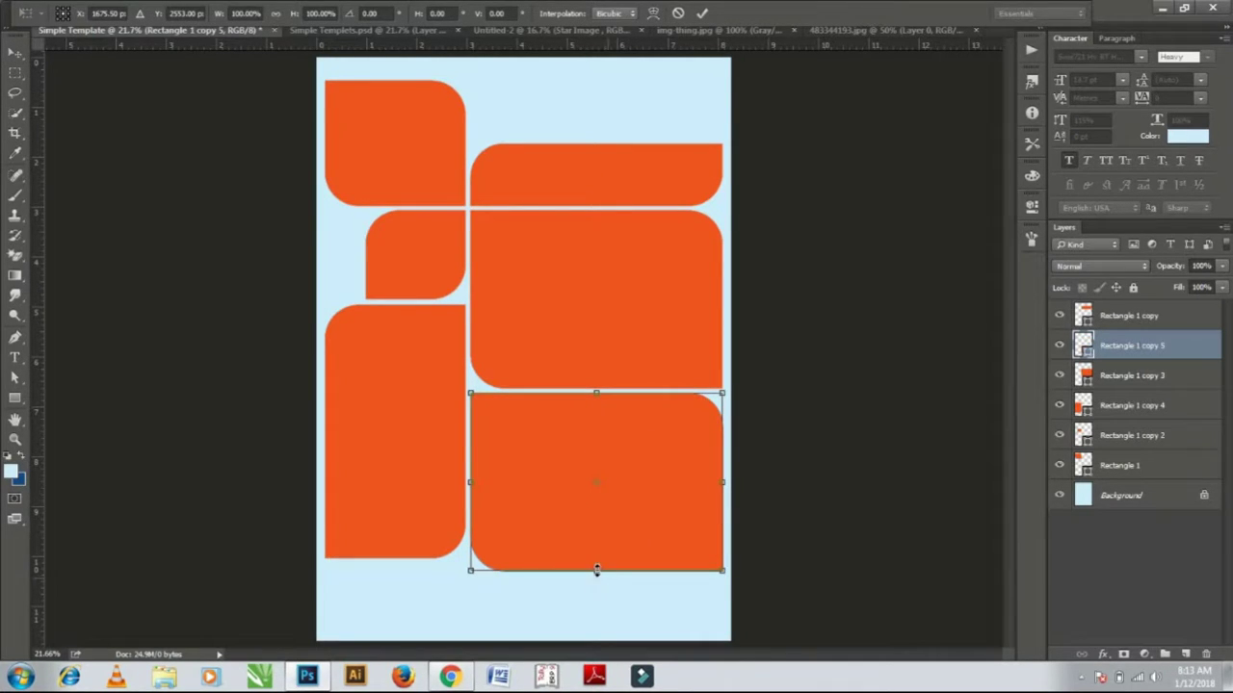
left_click_drag(596, 570, 600, 519)
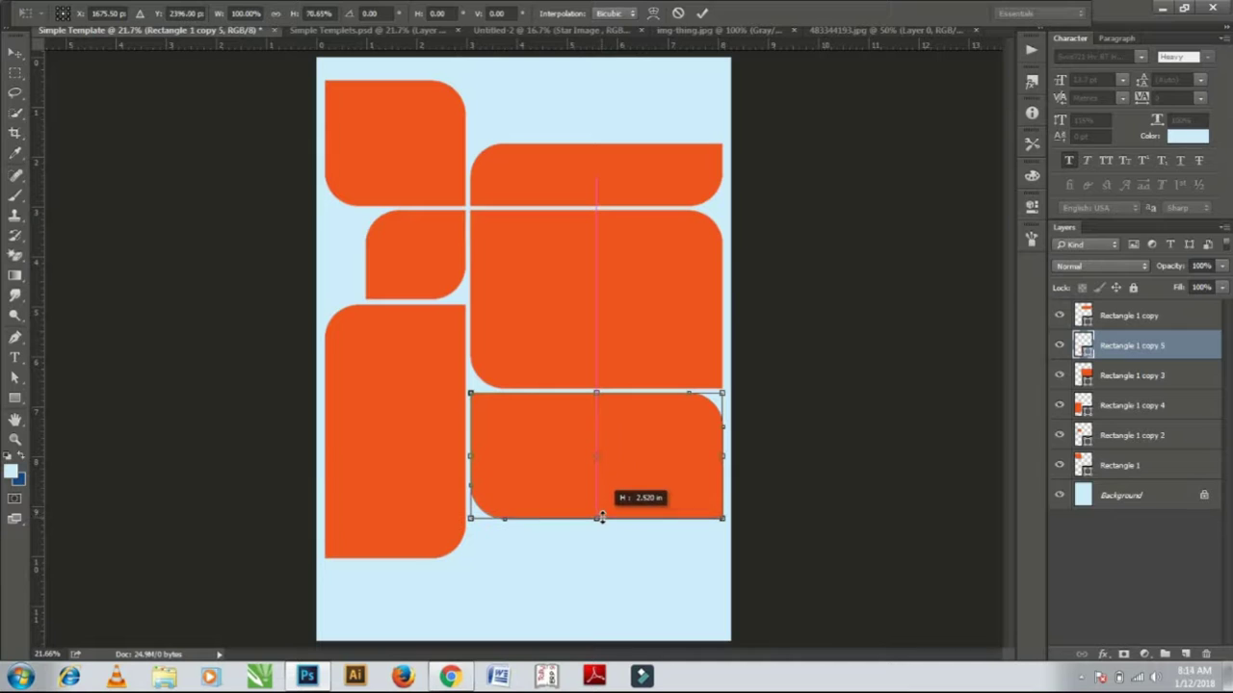
right_click(607, 489)
left_click(681, 466)
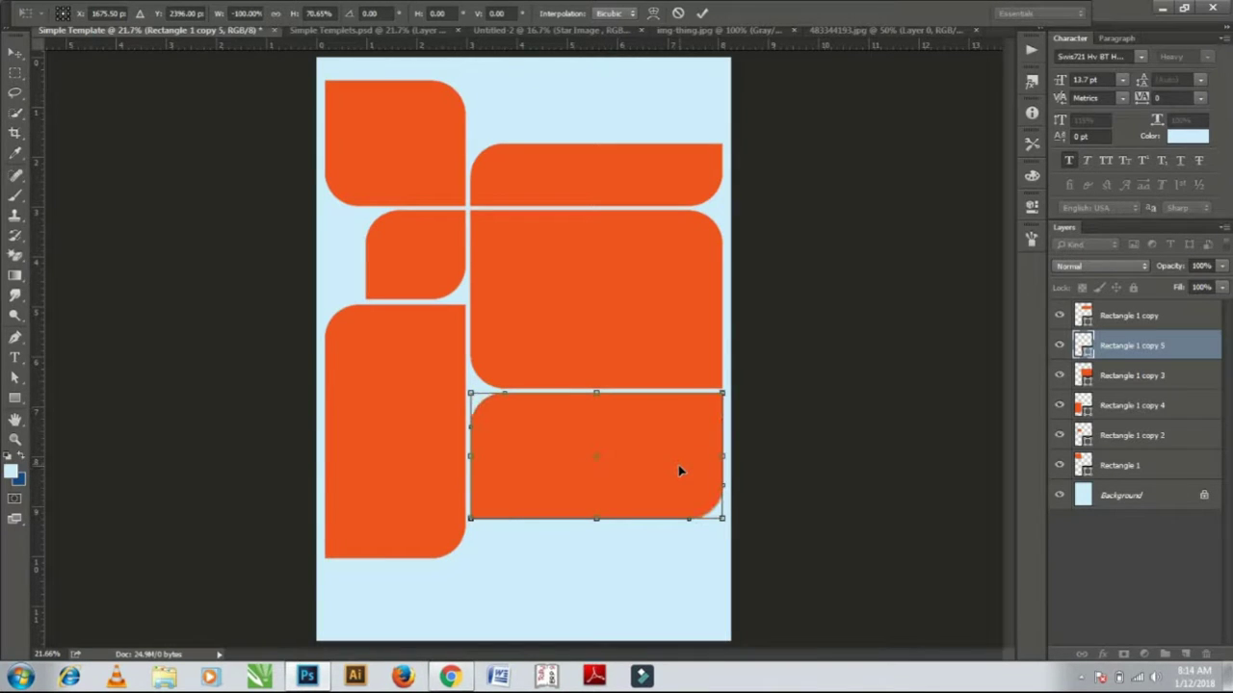
key("Return")
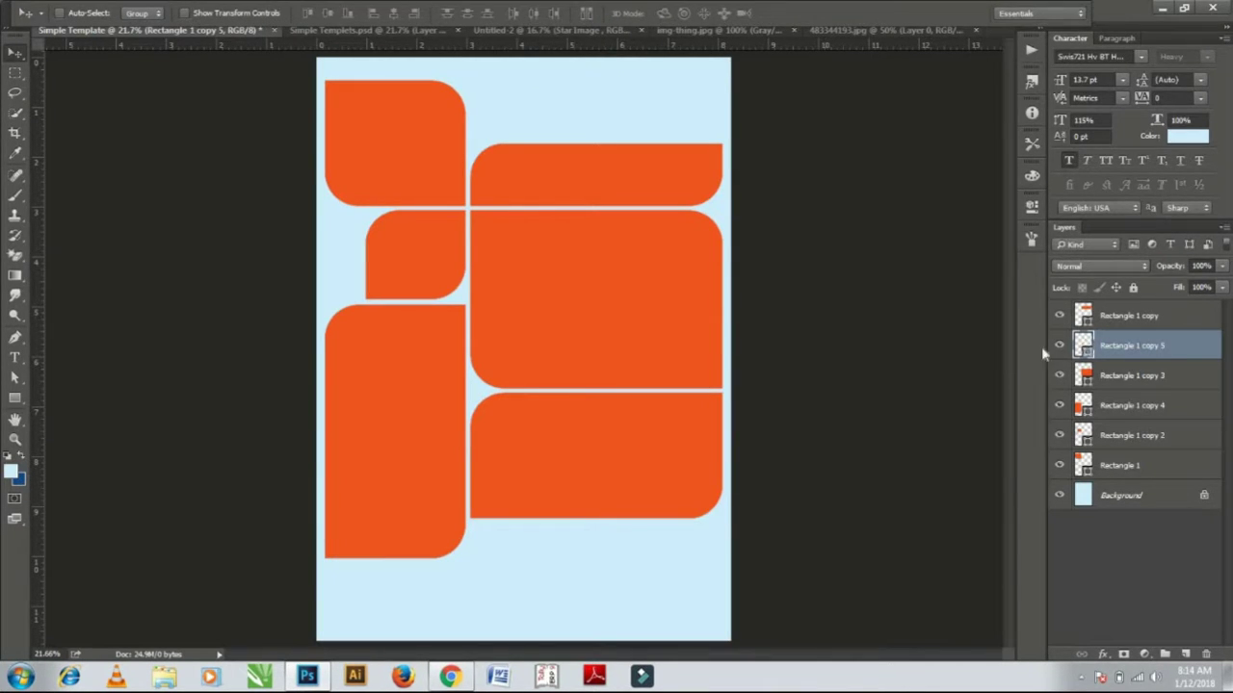
Recolour the lower-right block and the tall left column to white (#ffffff).
double_click(1082, 345)
left_click(1169, 115)
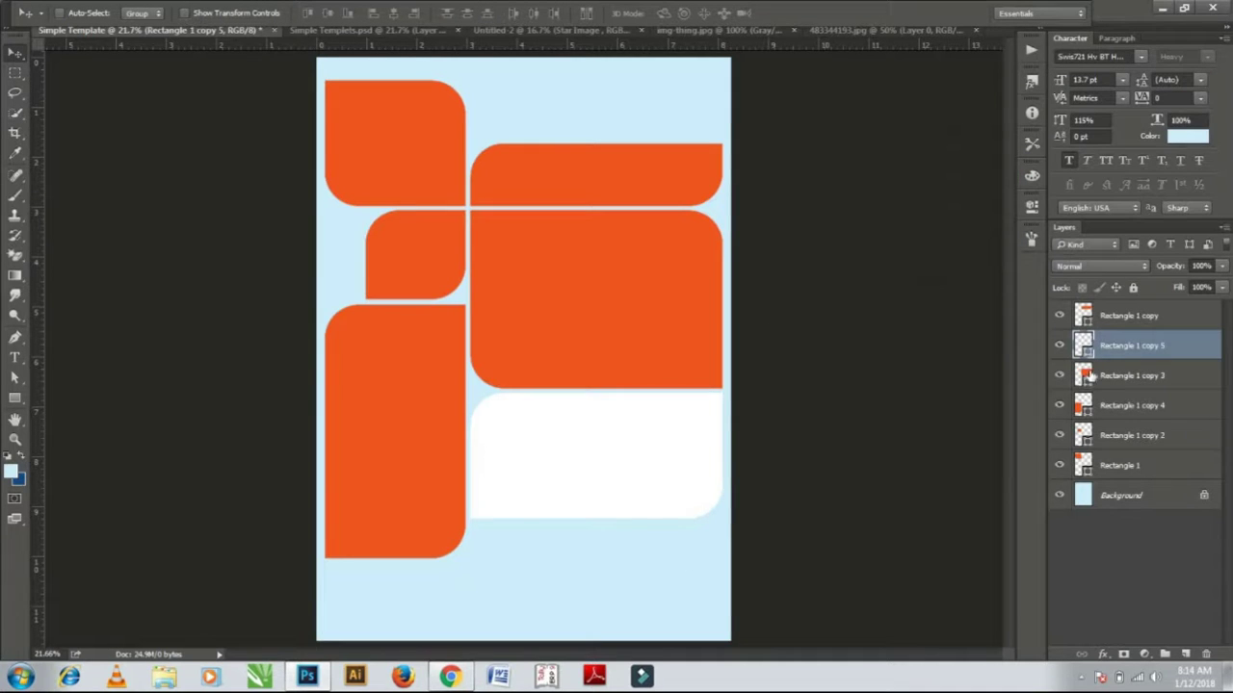
left_click(1091, 376)
right_click(366, 421)
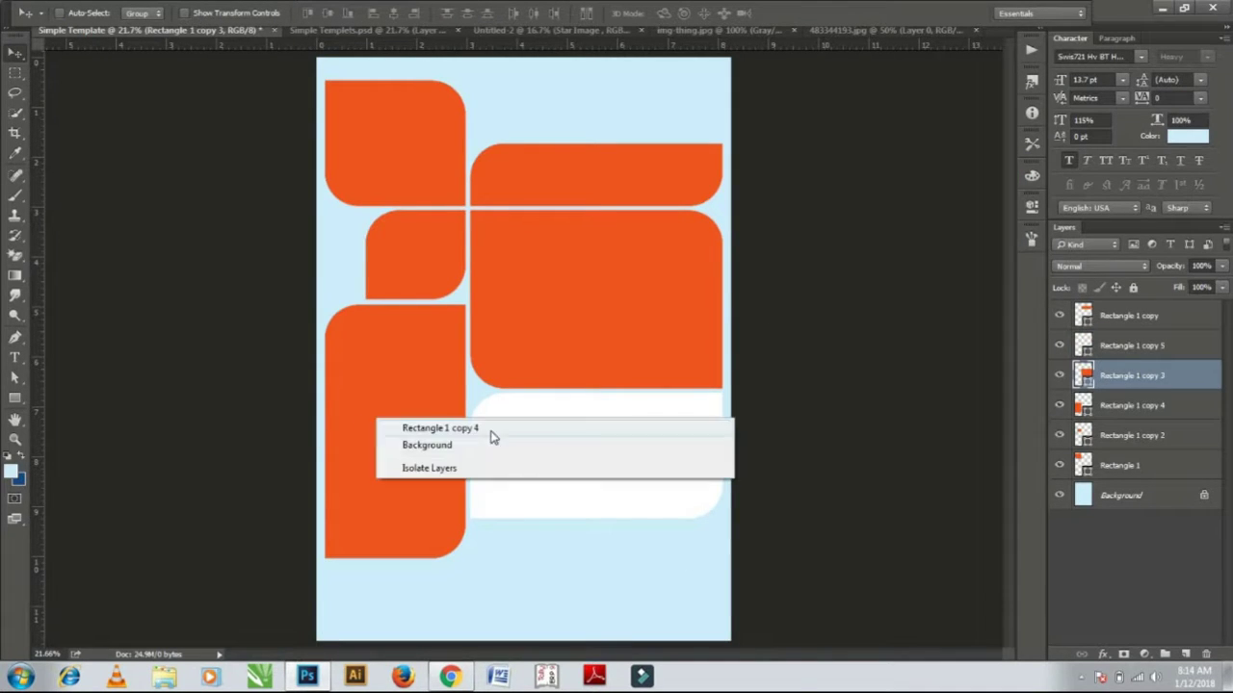
left_click(476, 427)
double_click(1082, 404)
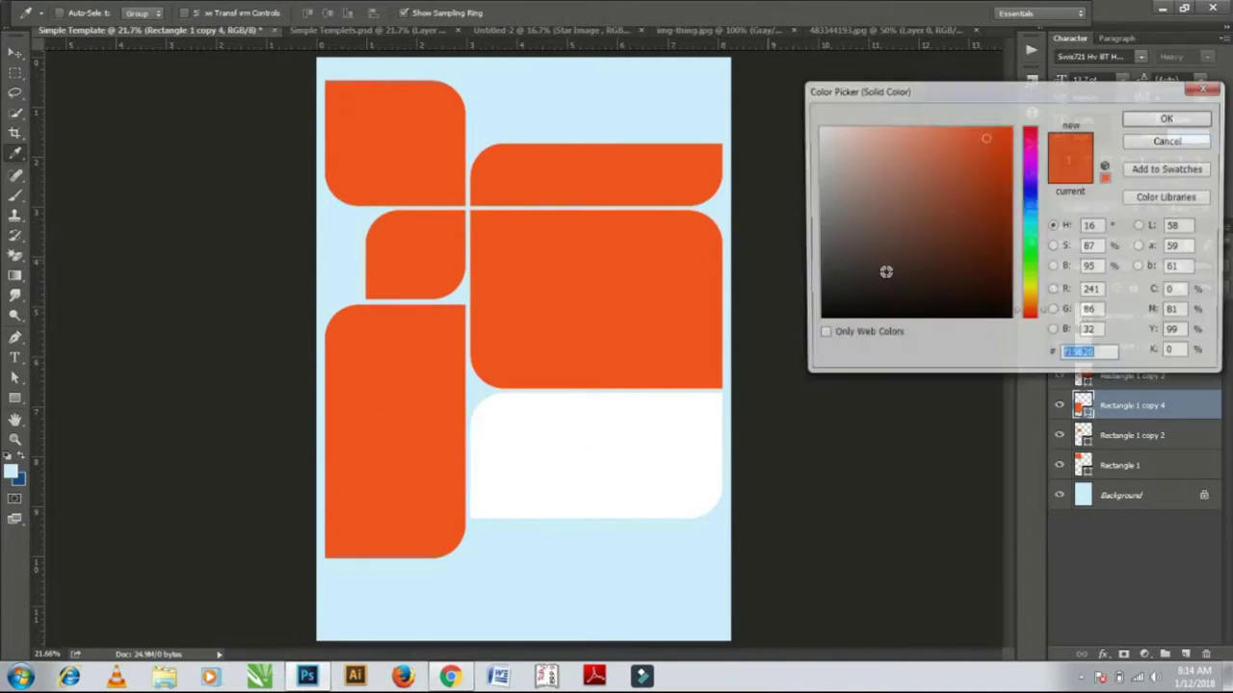
left_click(817, 127)
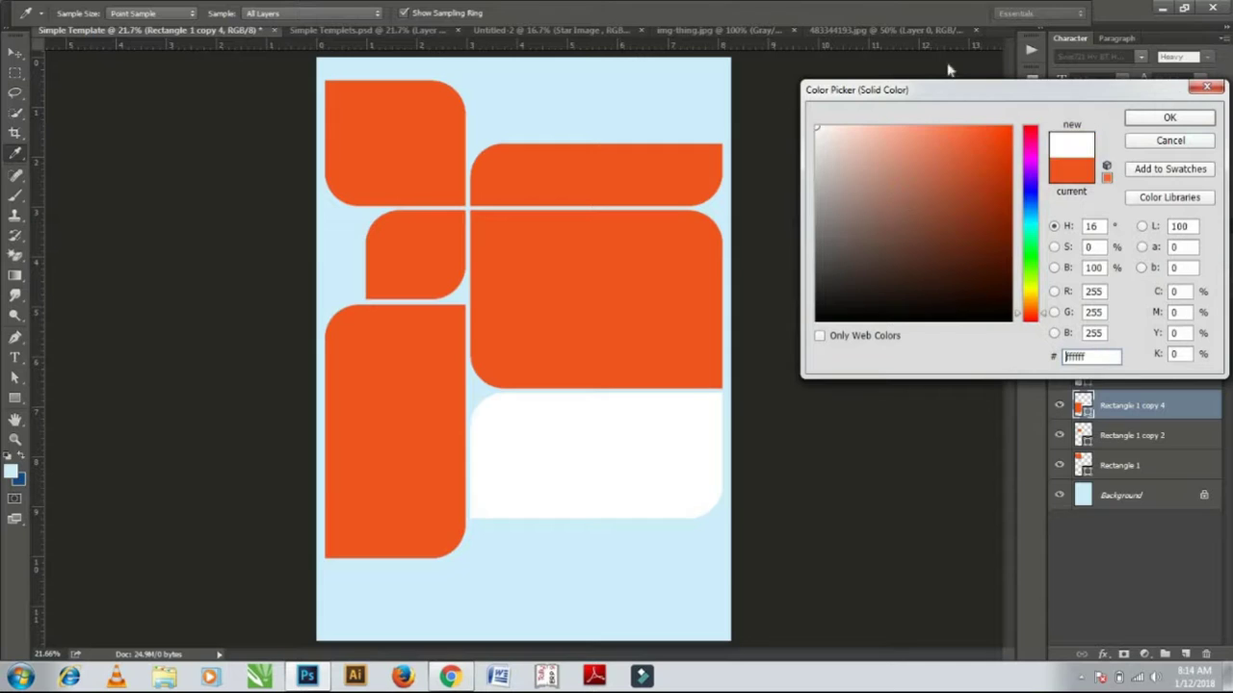
left_click(1162, 119)
Alt-drag a copy of the small middle orange shape down near the page bottom.
right_click(442, 253)
left_click(519, 268)
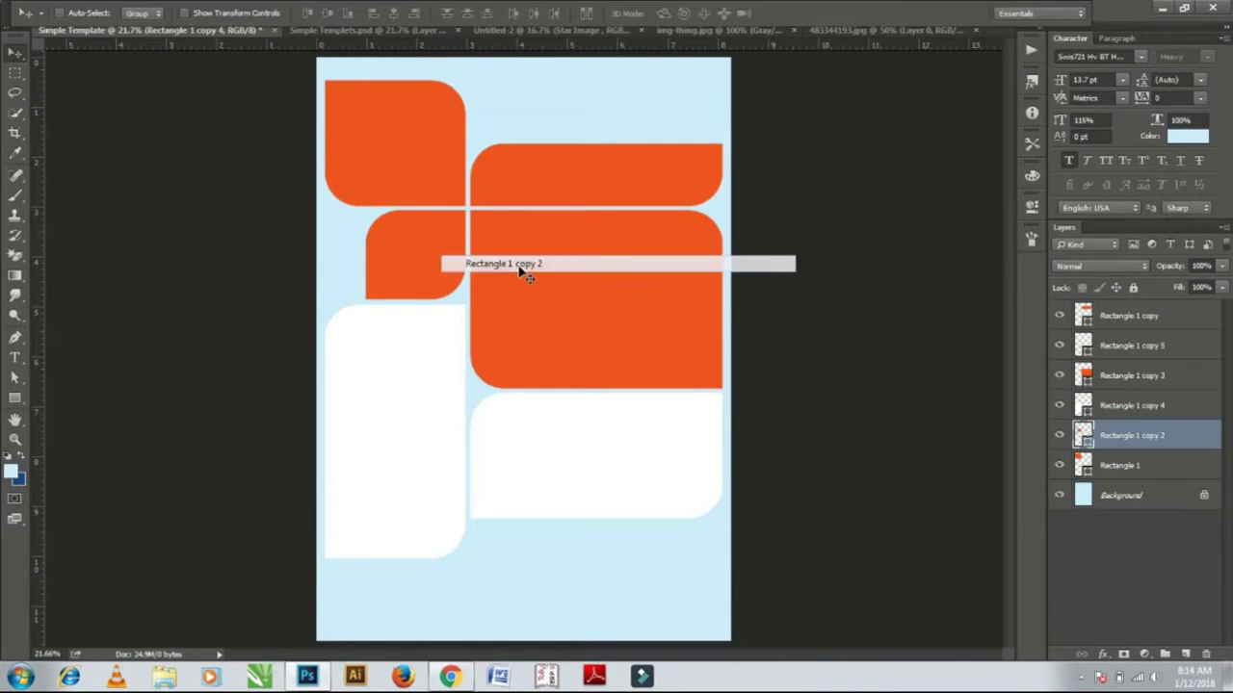
left_click_drag(521, 270, 491, 513, "alt")
Bring the bottom orange copy to the front and scale it proportionally to 74%.
key("ctrl+shift+bracketright")
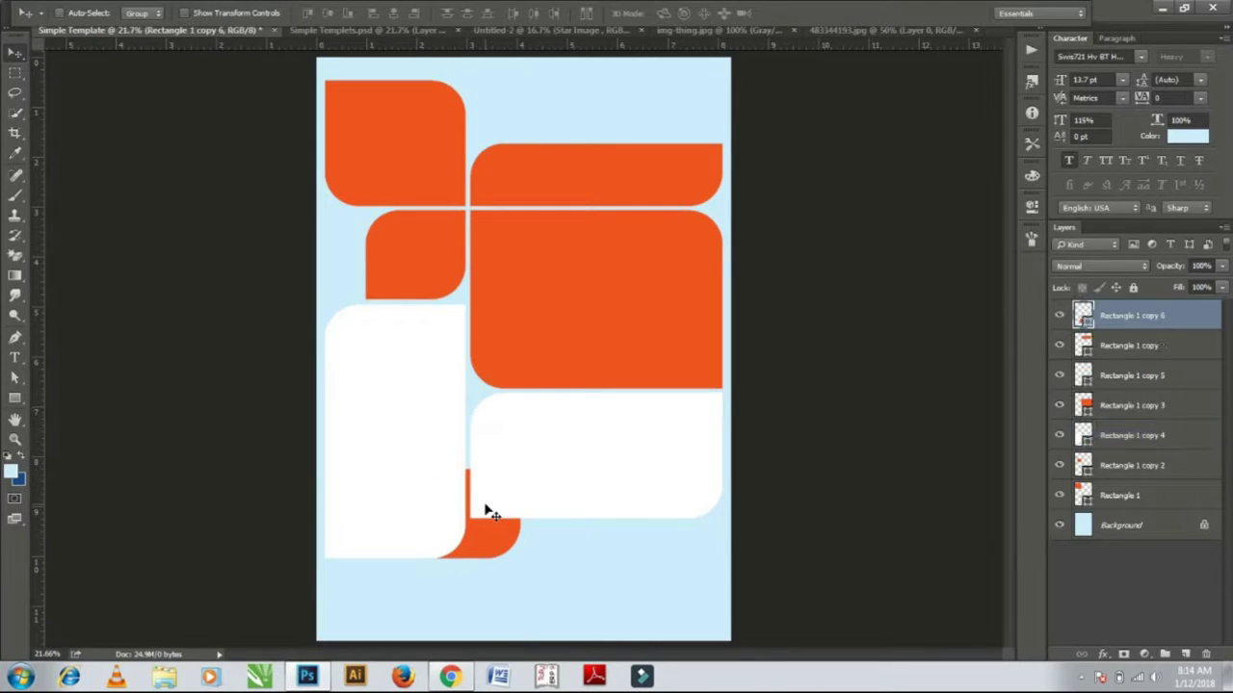
key("ctrl+t")
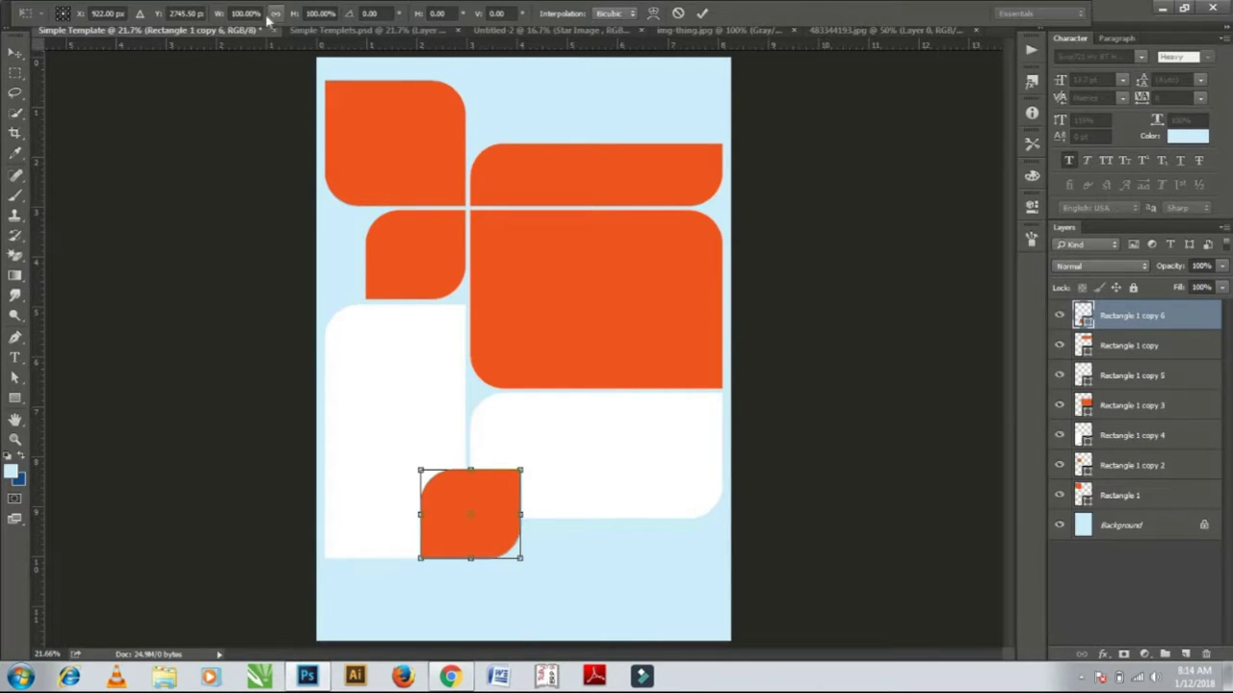
left_click(276, 13)
left_click_drag(220, 14, 199, 5)
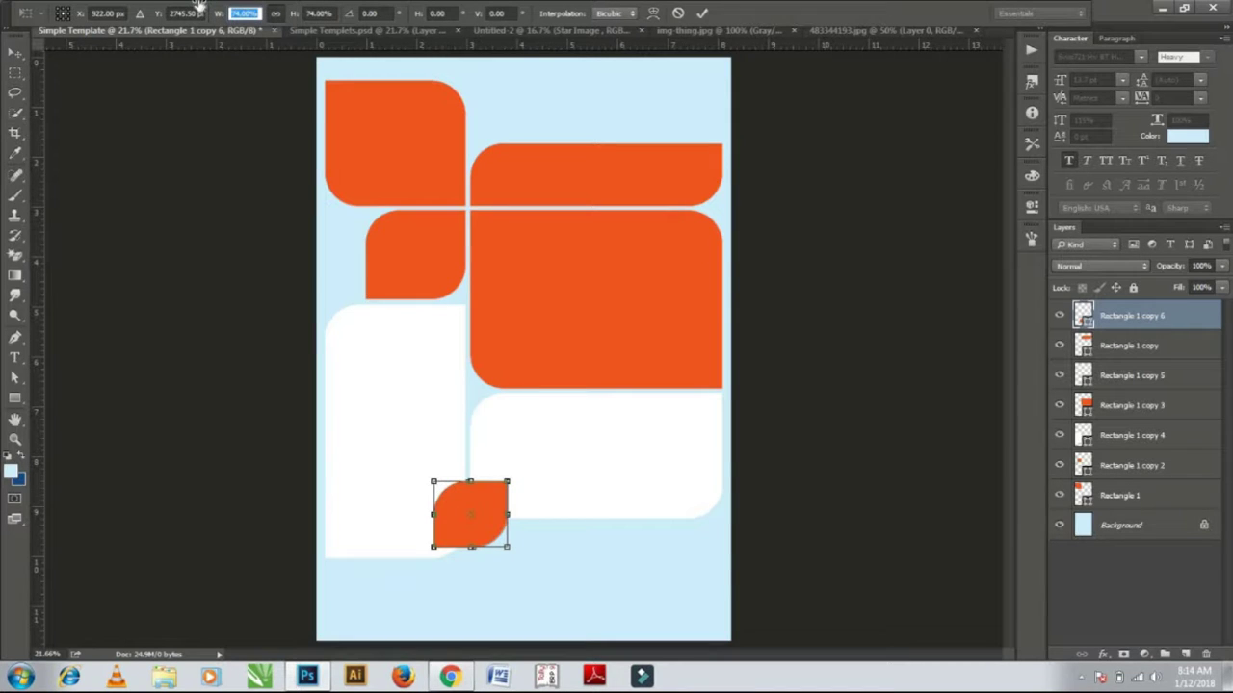
Set the leaf's top-left and bottom-right corner radii to 134 px.
left_click(1032, 205)
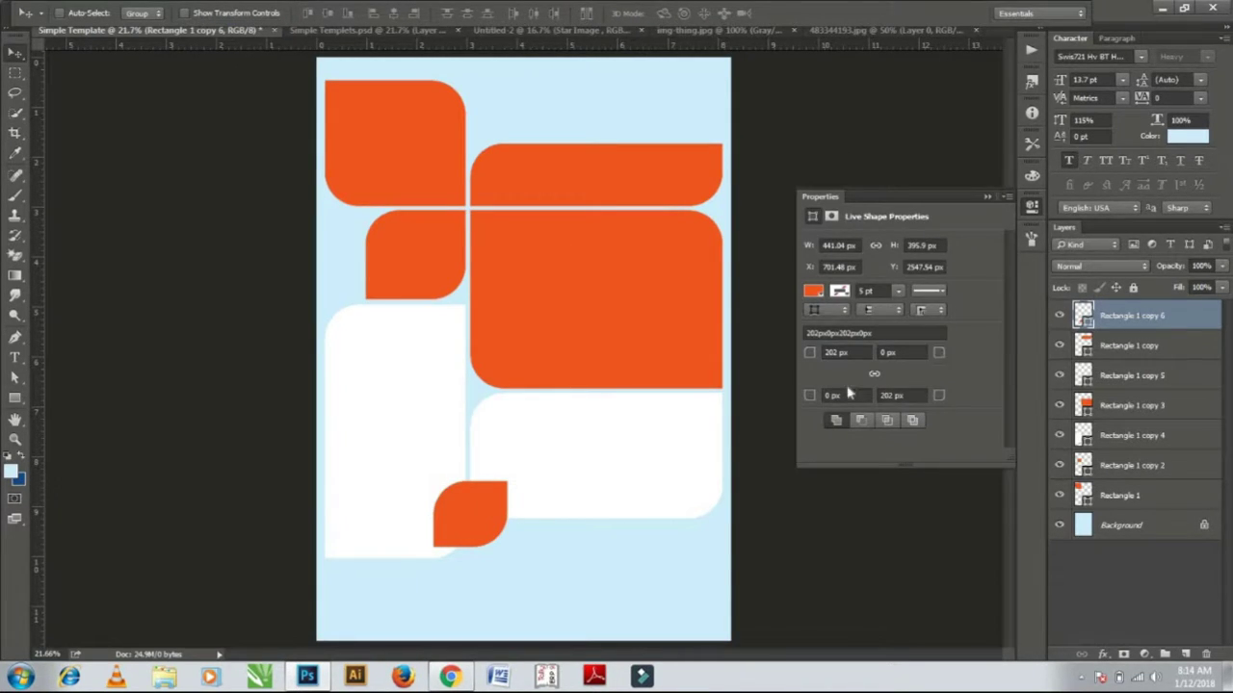
left_click(821, 352)
left_click_drag(821, 353, 760, 354)
key("Return")
left_click(902, 395)
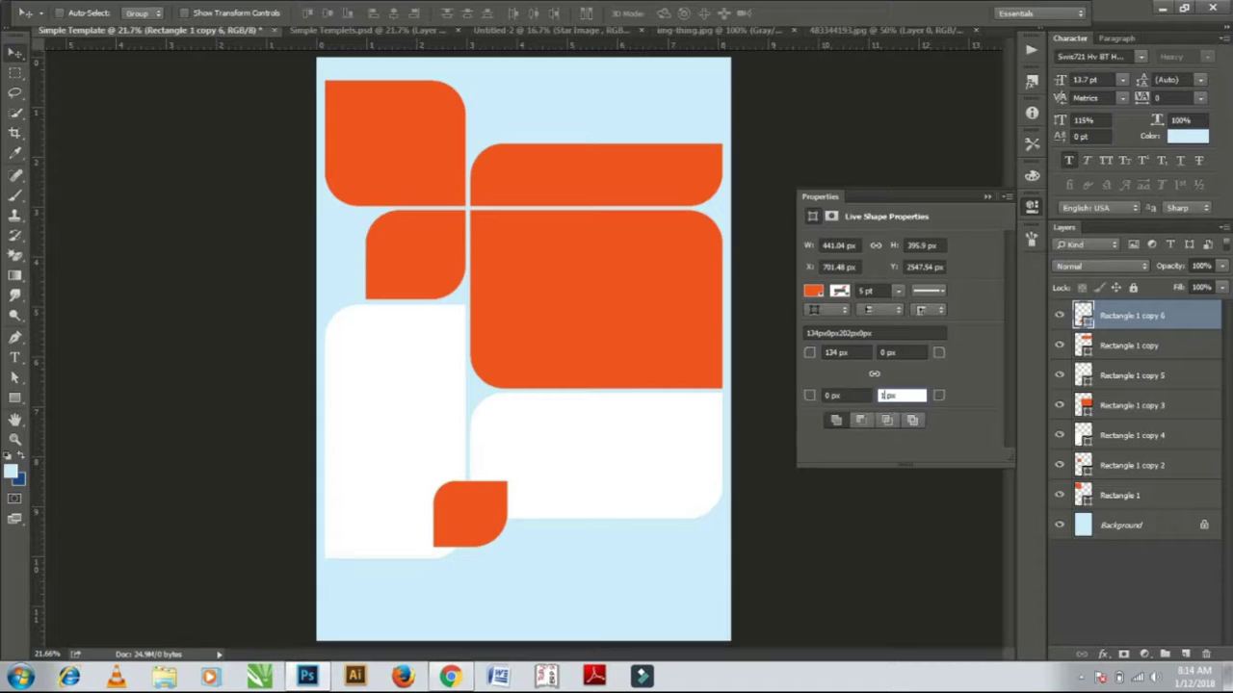
type("34")
key("Return")
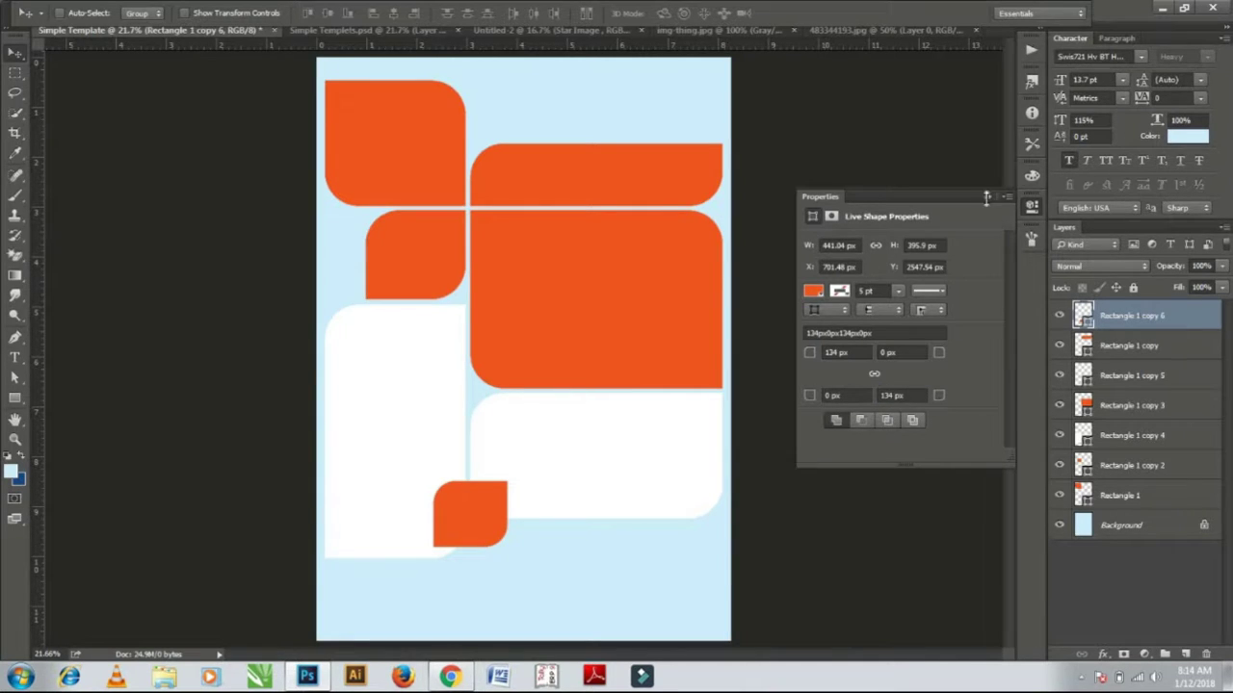
left_click(986, 196)
Commit the leaf's transform and select the tall white shape for resizing.
key("ctrl+t")
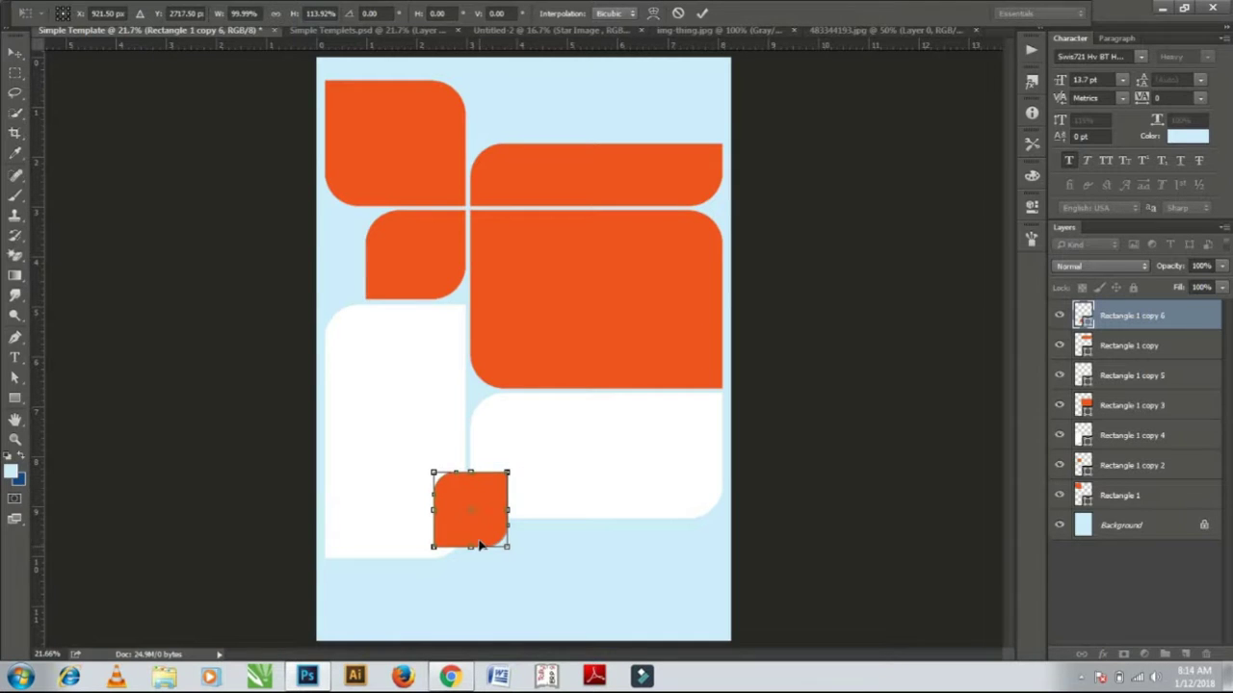
key("Return")
right_click(438, 384)
left_click(495, 390)
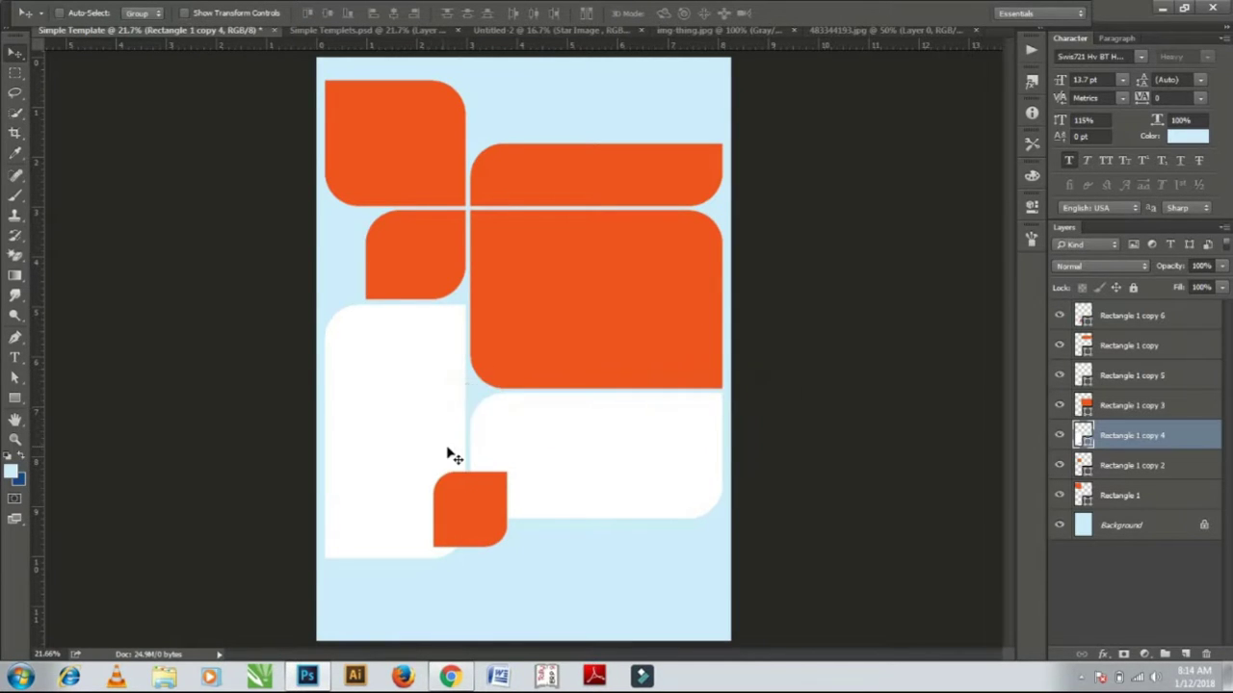
key("ctrl+t")
Stretch the tall white shape further down and apply its new height.
left_click_drag(386, 572, 386, 582)
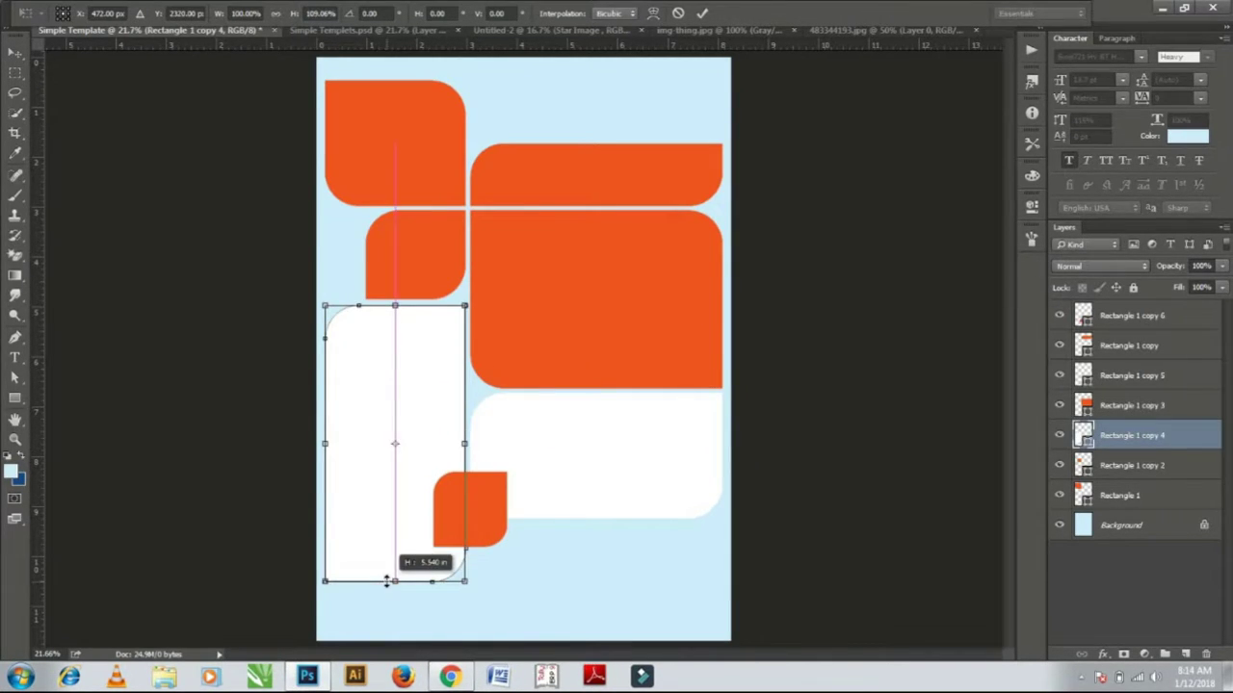
key("Return")
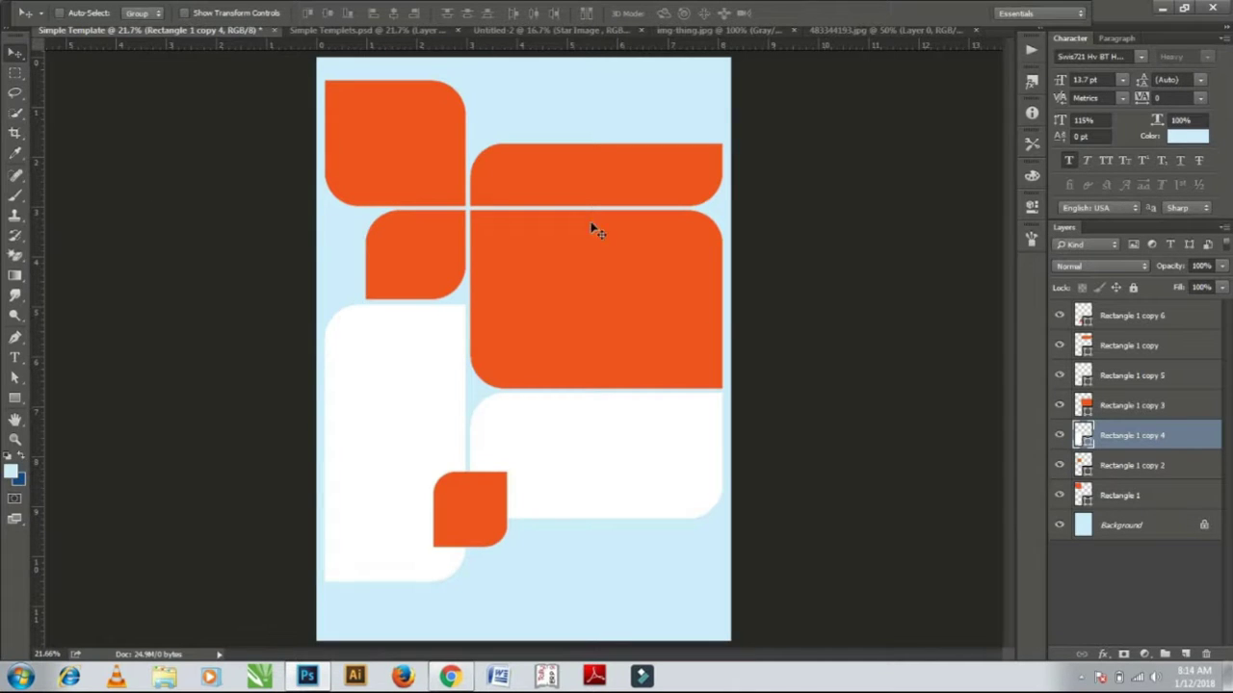
right_click(430, 281)
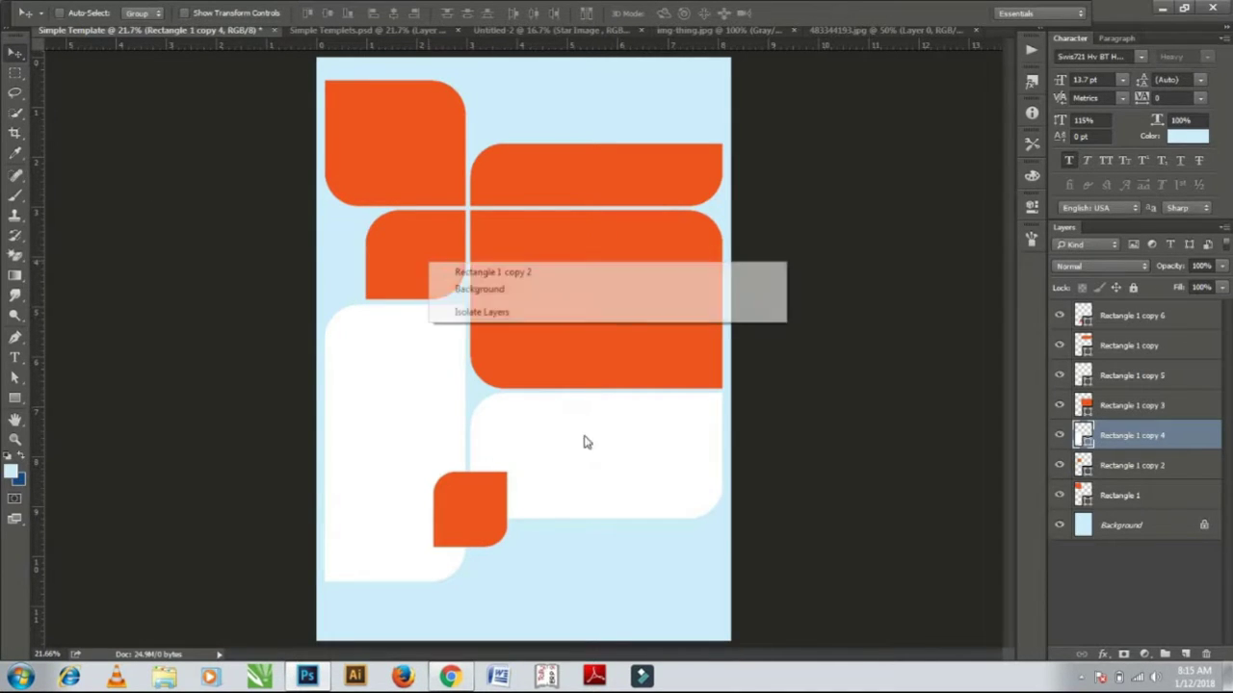
Duplicate the small orange leaf onto the top-right bar, slightly smaller.
right_click(478, 508)
left_click(547, 511)
left_click_drag(545, 514, 660, 143)
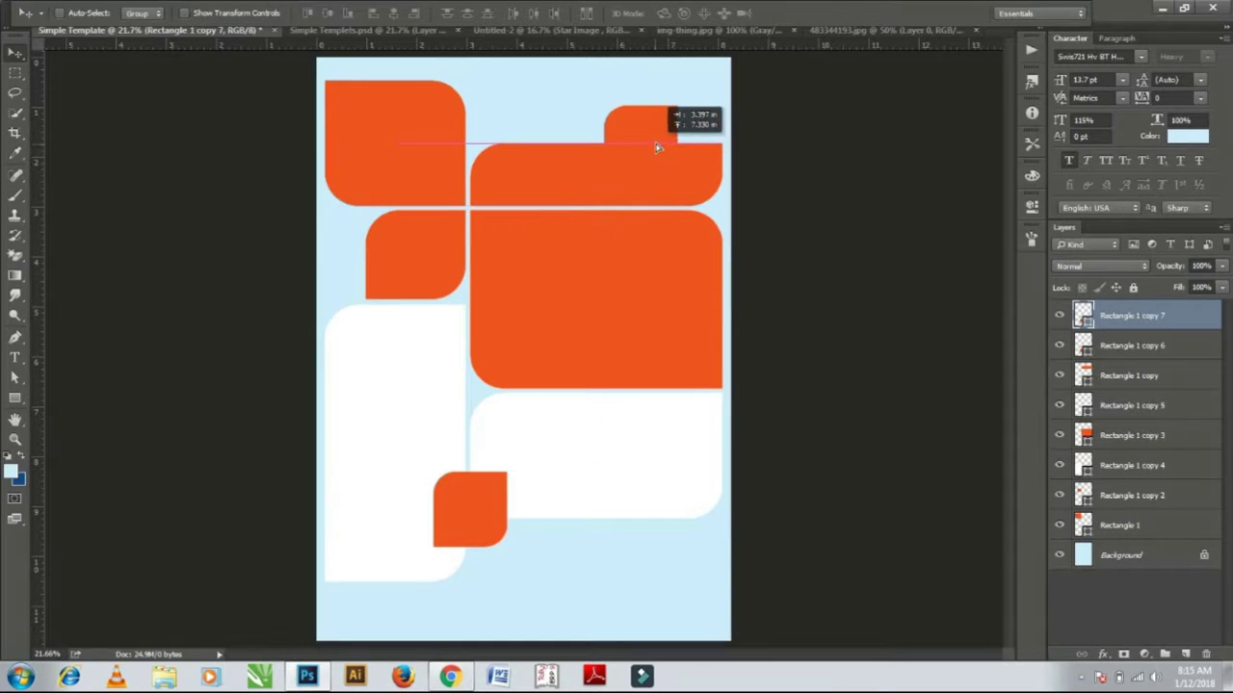
key("ctrl+t")
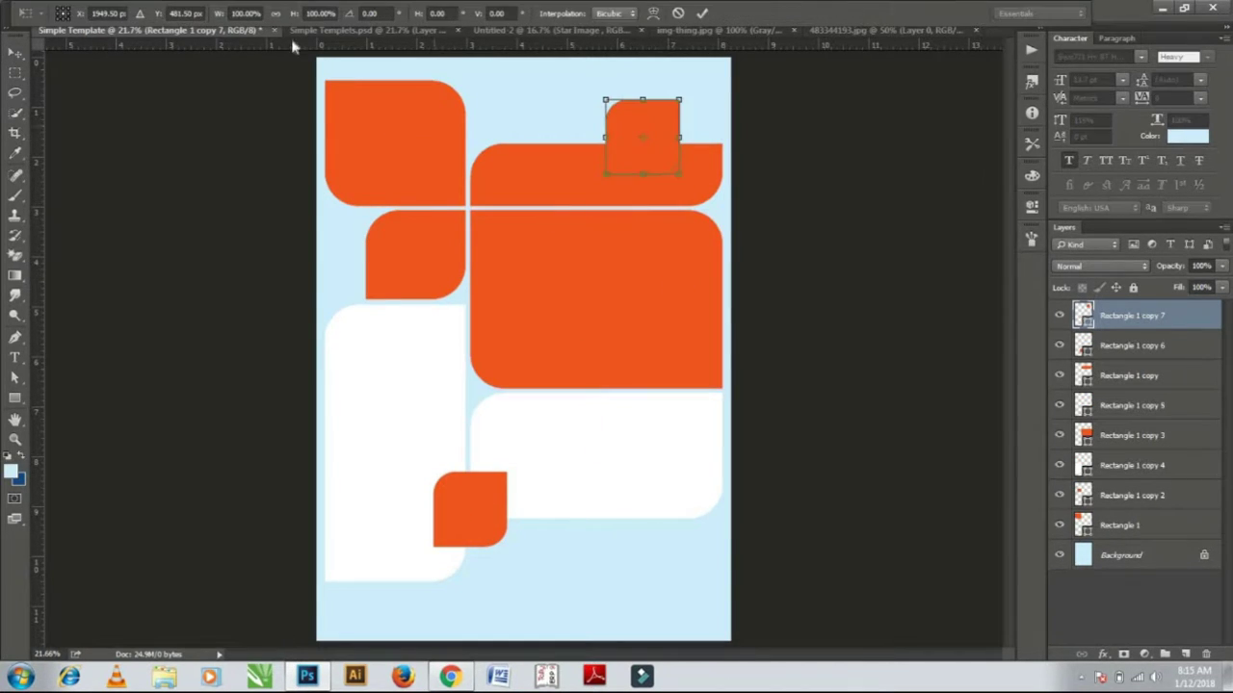
left_click_drag(221, 17, 204, 18)
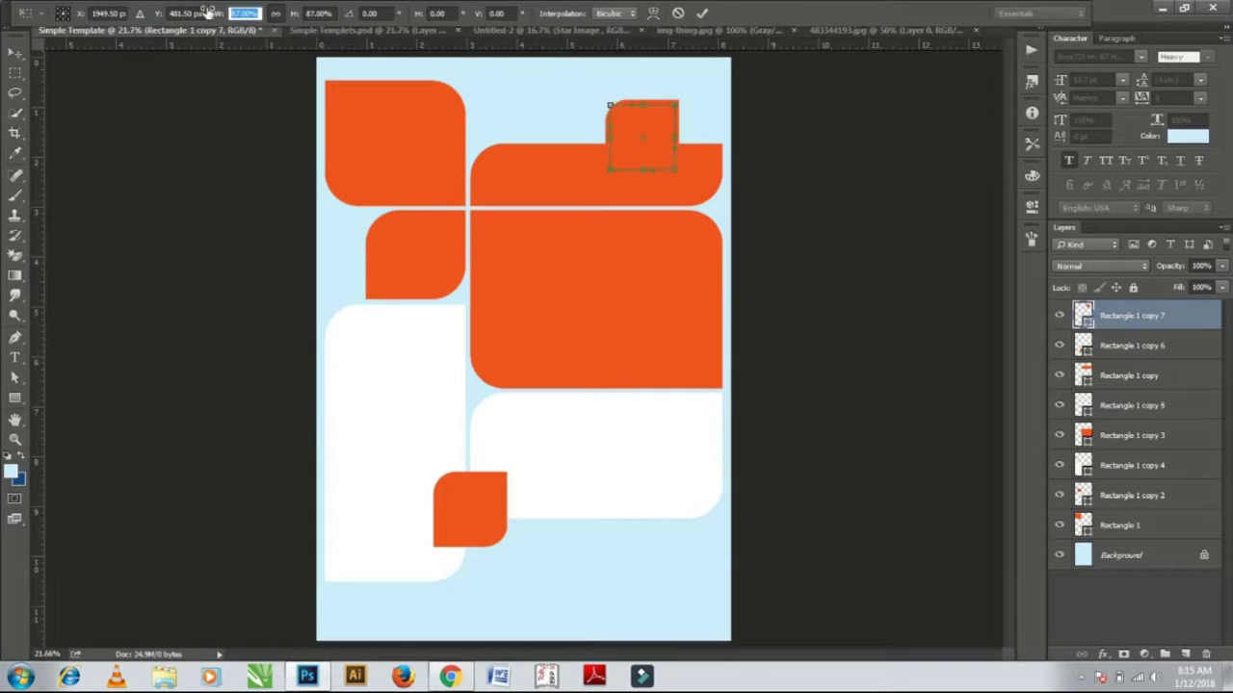
key("Return")
left_click_drag(656, 151, 646, 170)
key("ctrl+t")
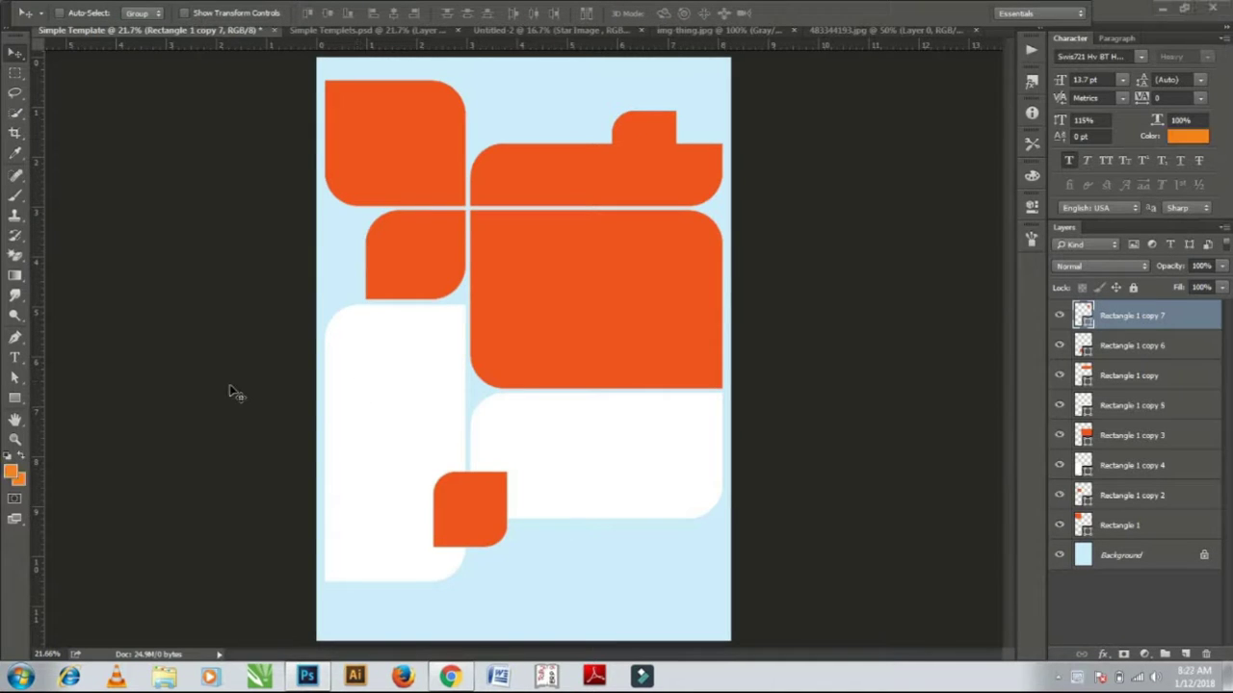
Give Rectangle 1 a gradient overlay with both colour stops set to orange.
right_click(388, 158)
left_click(434, 169)
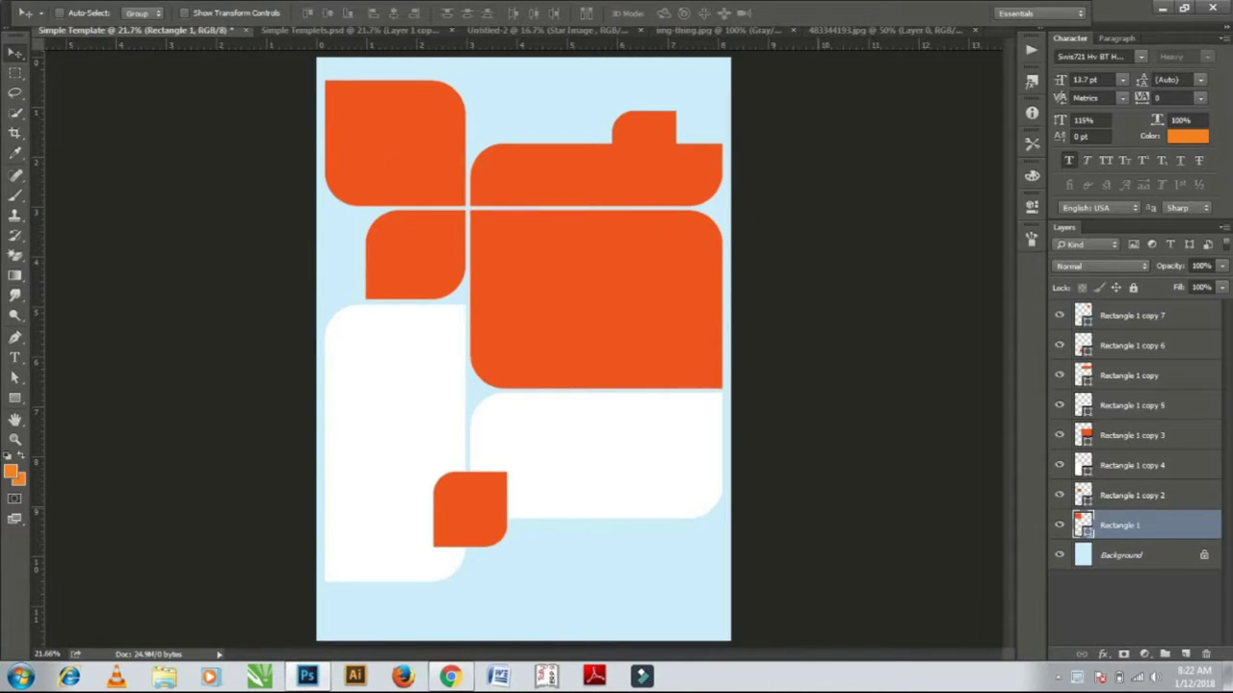
left_click(1103, 654)
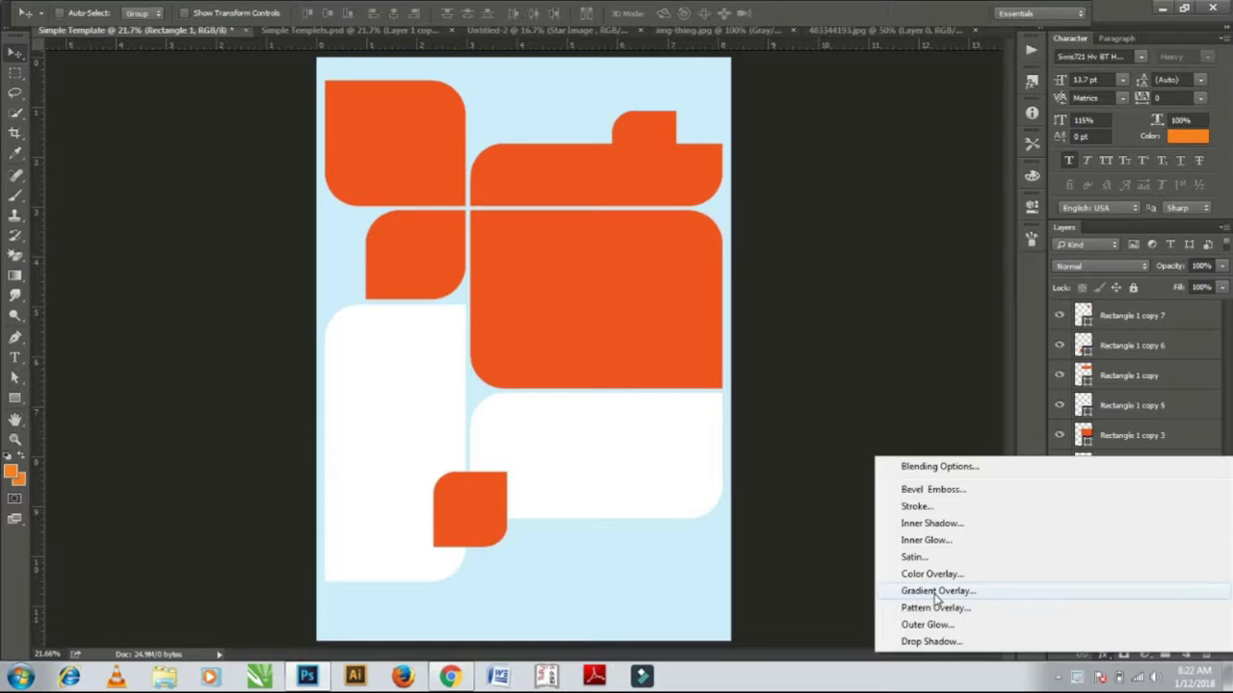
left_click(934, 593)
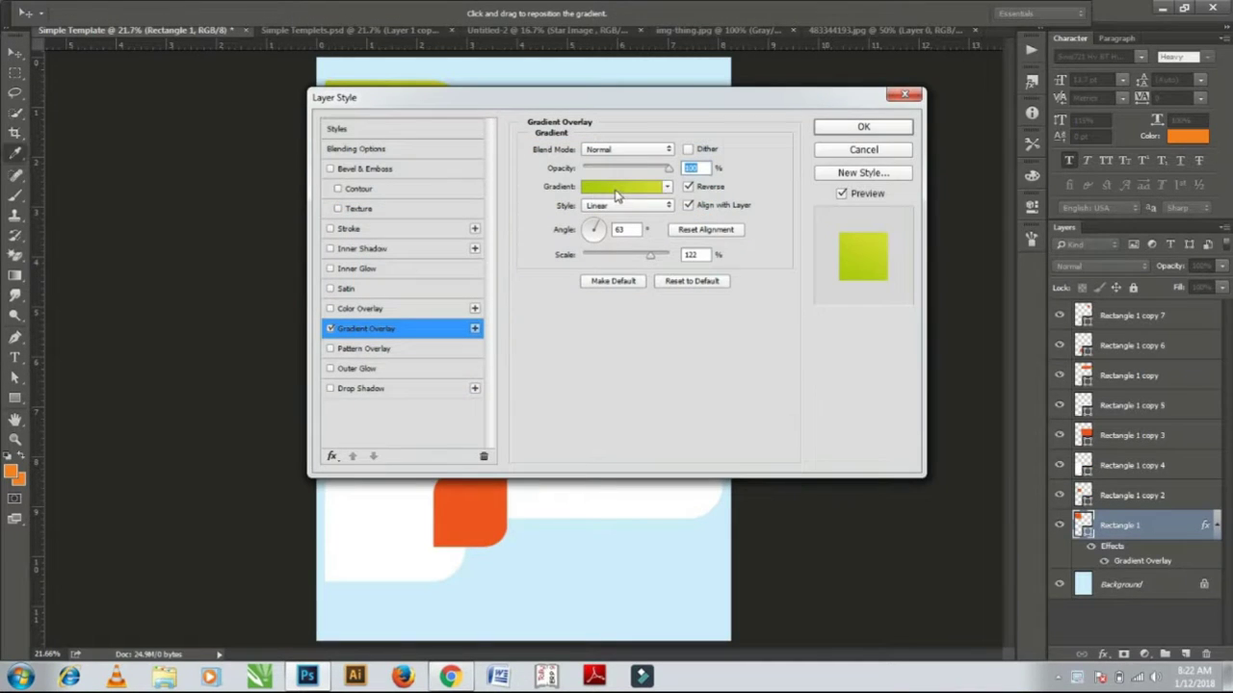
left_click(616, 187)
left_click(758, 172)
left_click(753, 373)
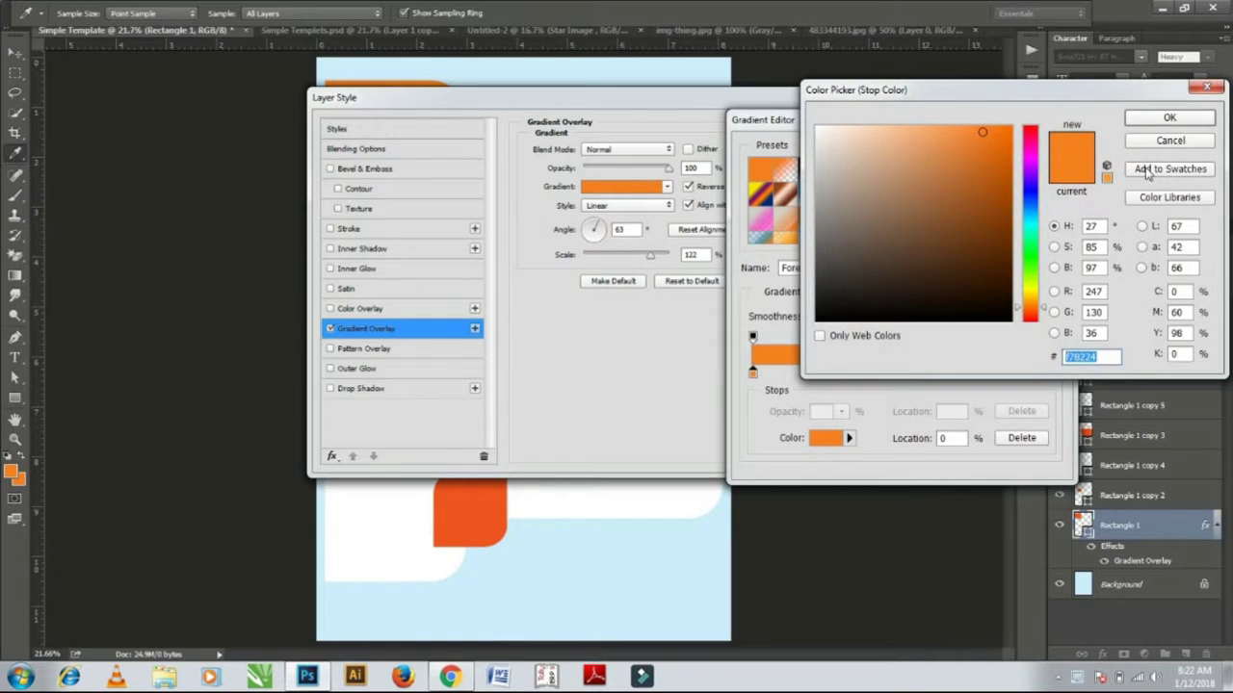
key("Return")
left_click(1049, 374)
left_click(826, 439)
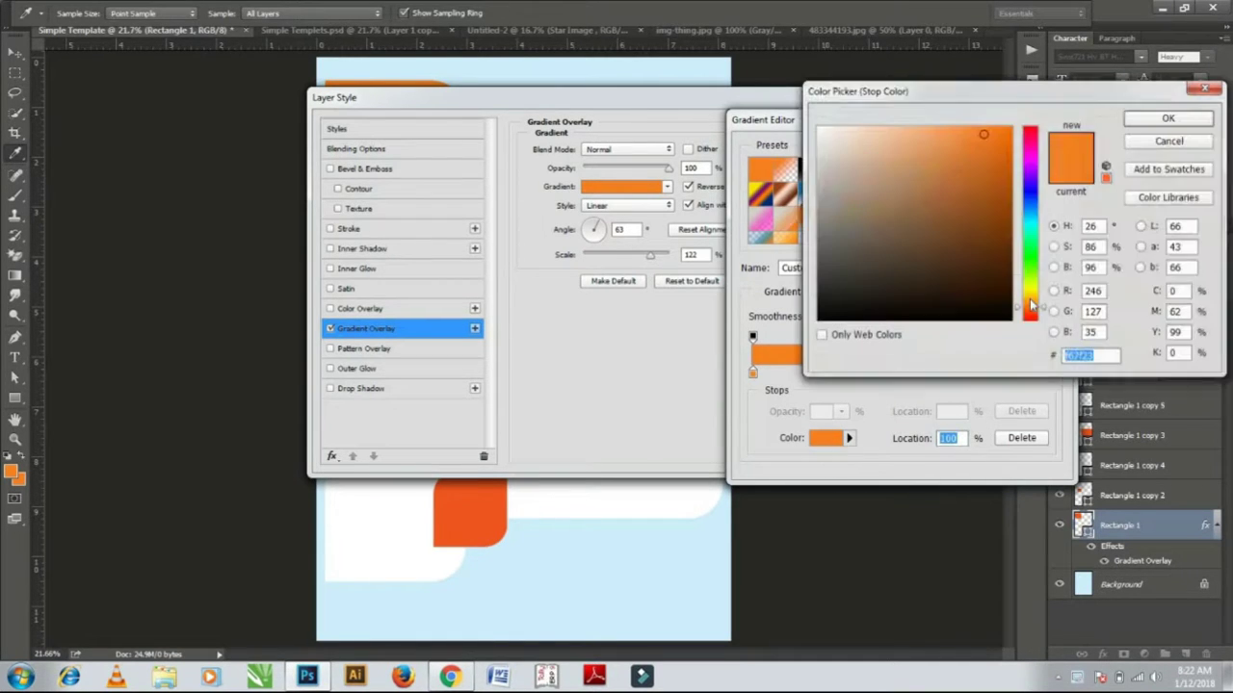
left_click(1168, 118)
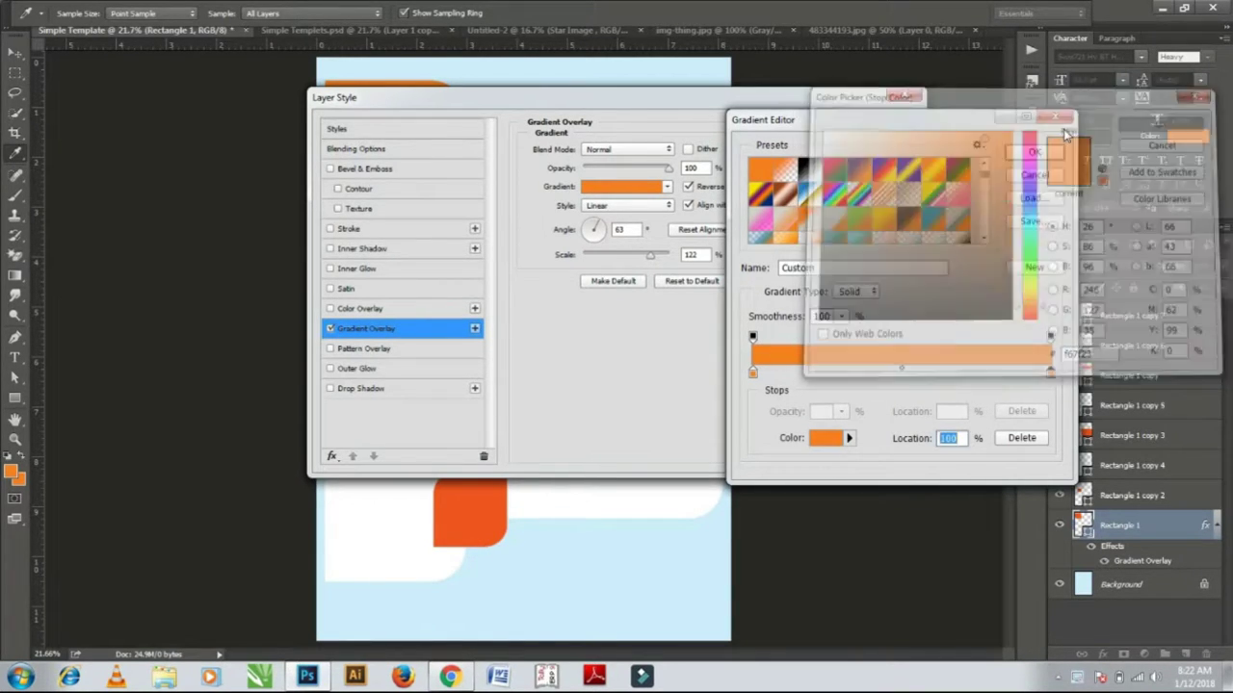
left_click(1033, 122)
Reverse the orange gradient, unalign it from the layer, adjust its angle and apply it.
mouse_move(681, 103)
left_mouse_down()
mouse_move(809, 326)
mouse_move(769, 234)
left_mouse_up()
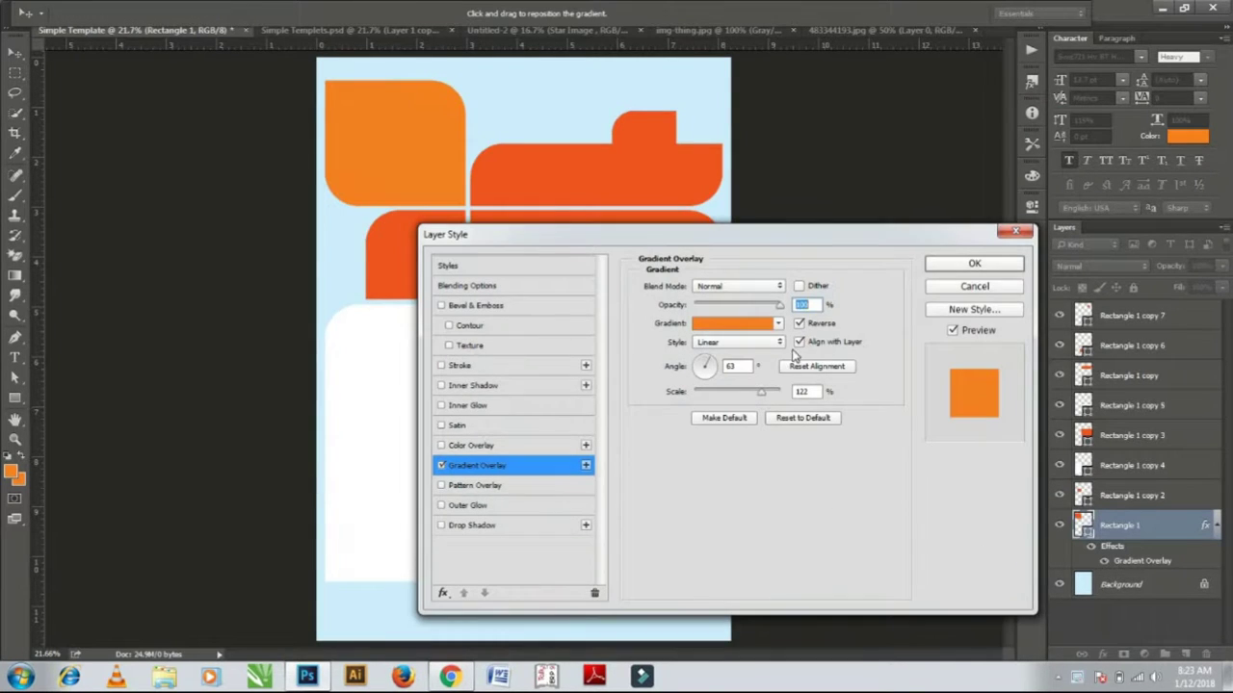
left_click(800, 324)
left_click(800, 325)
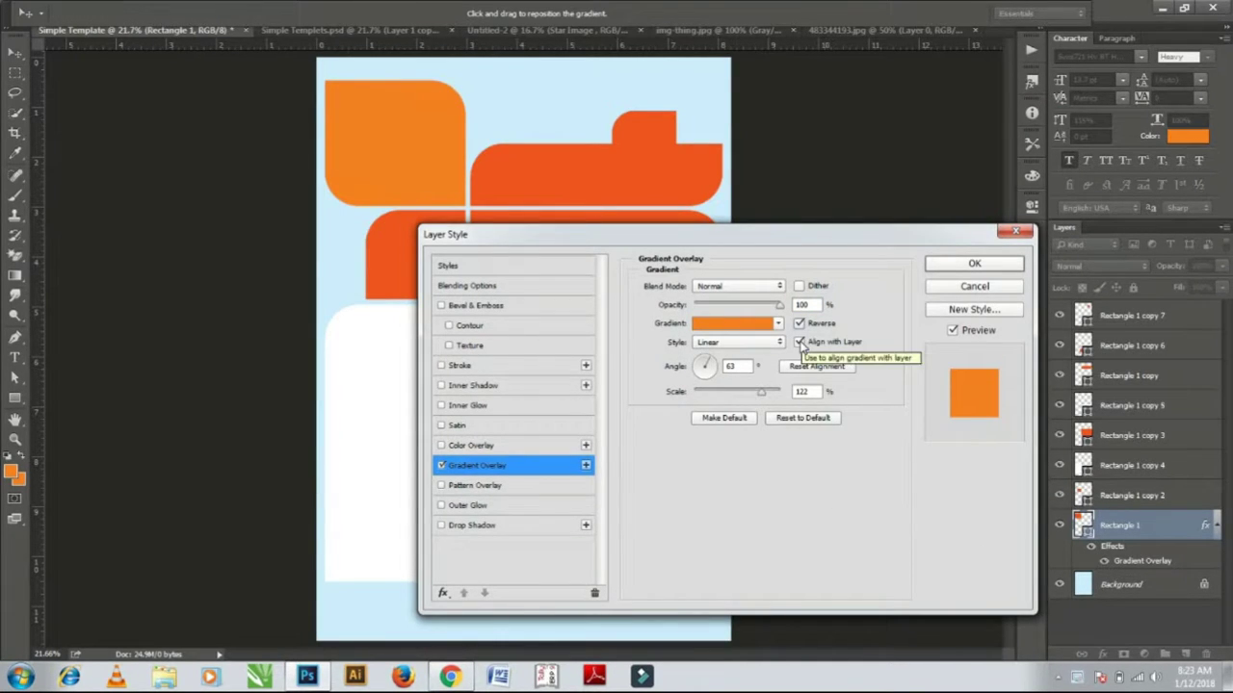
left_click(718, 372)
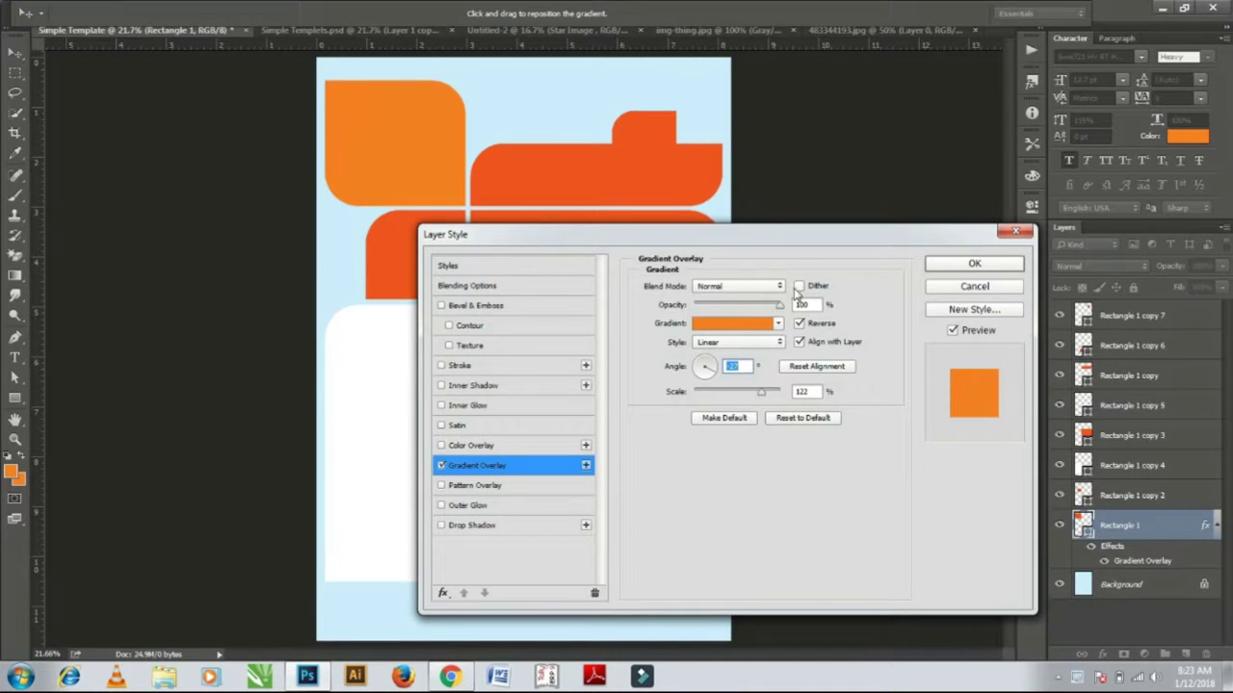
left_click(972, 266)
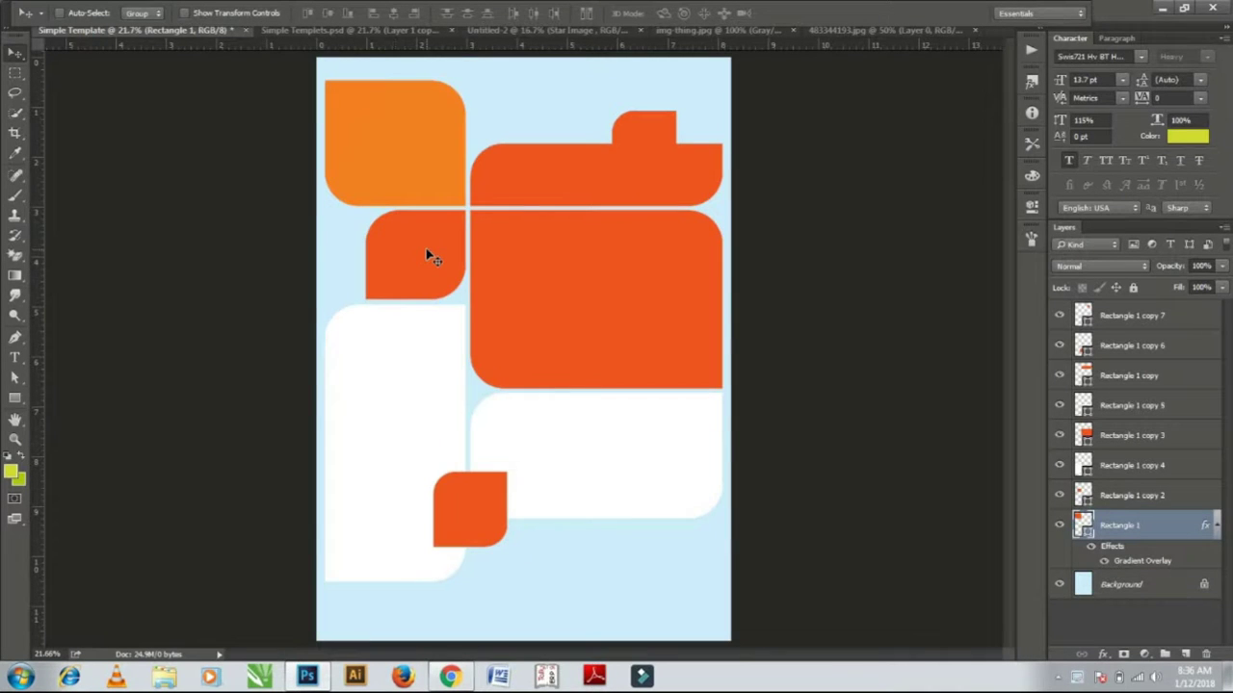
Add a green preset gradient overlay to the Rectangle 1 copy 2 leaf.
right_click(427, 253)
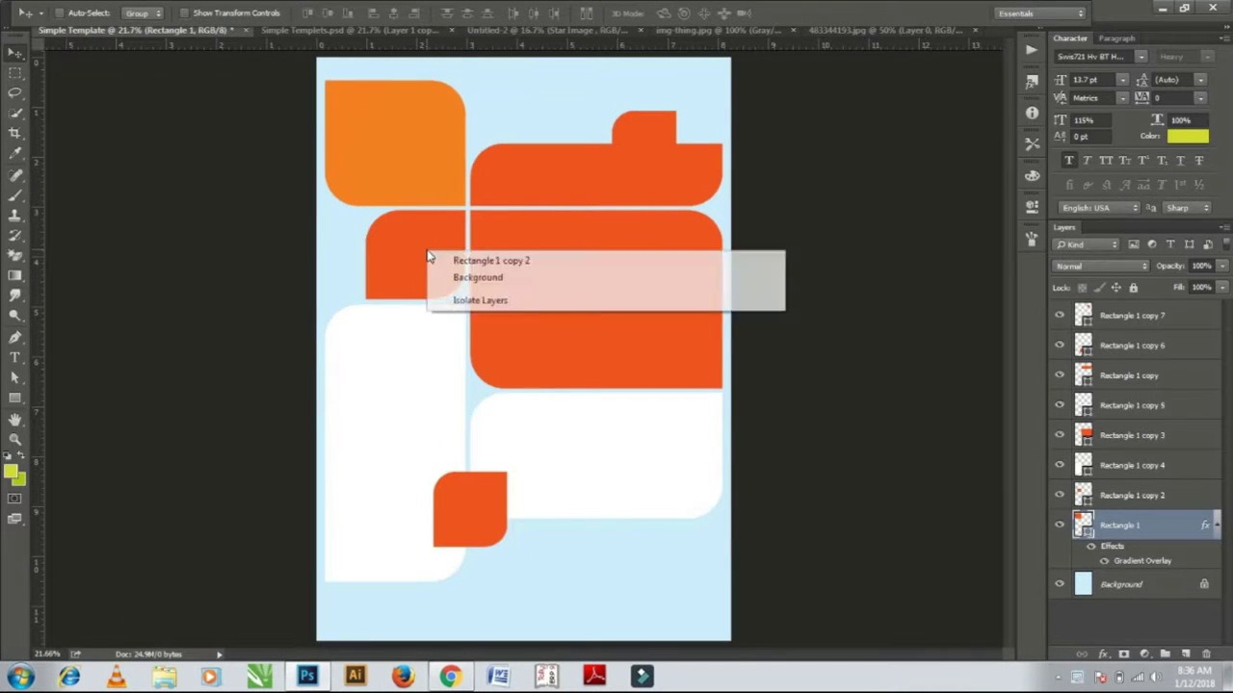
left_click(492, 262)
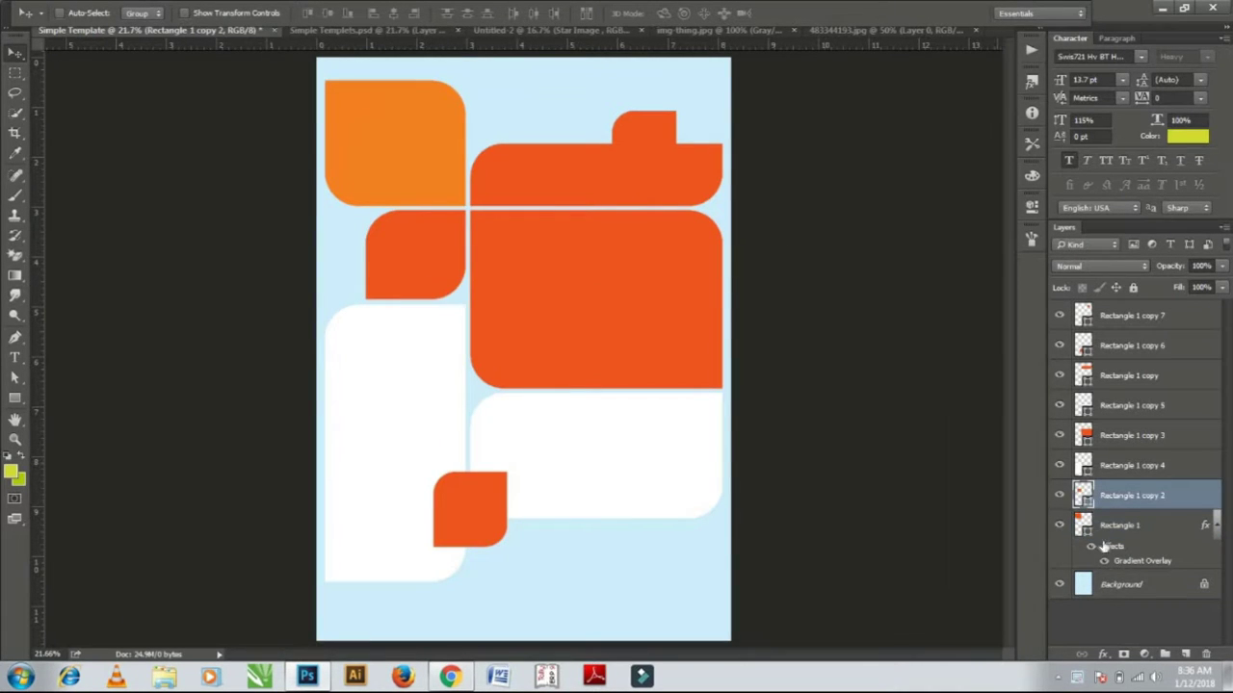
left_click(1104, 655)
key("Escape")
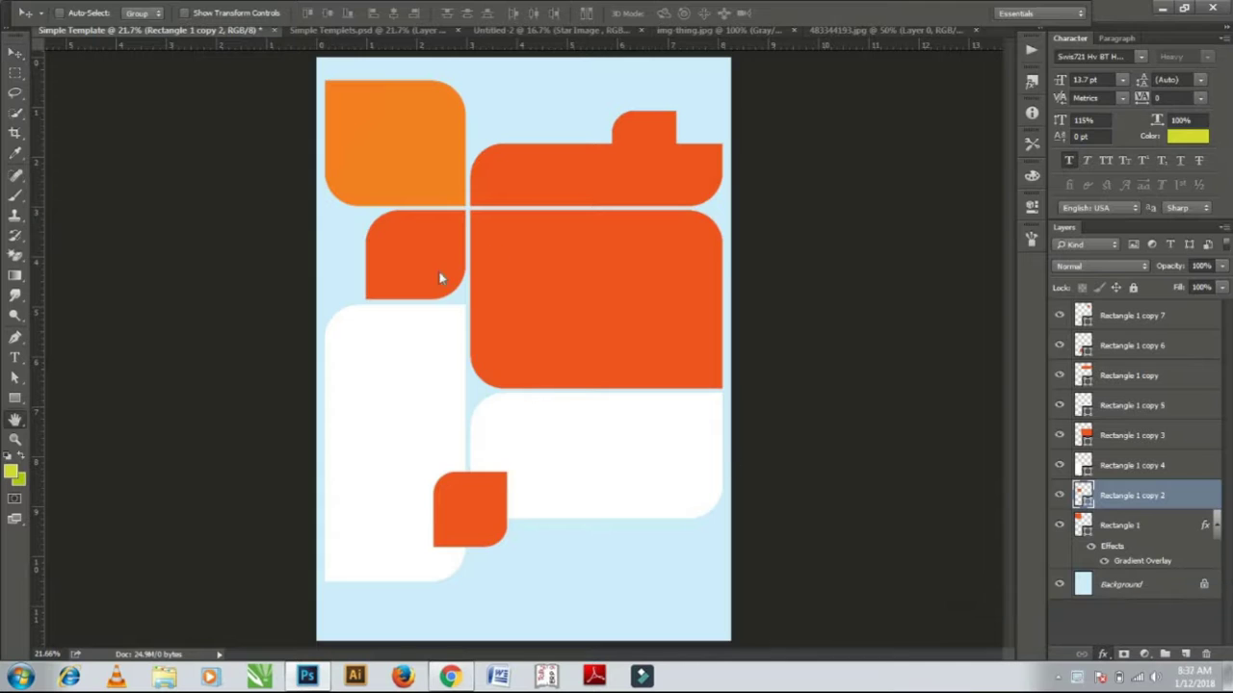
left_click(770, 325)
left_click(759, 172)
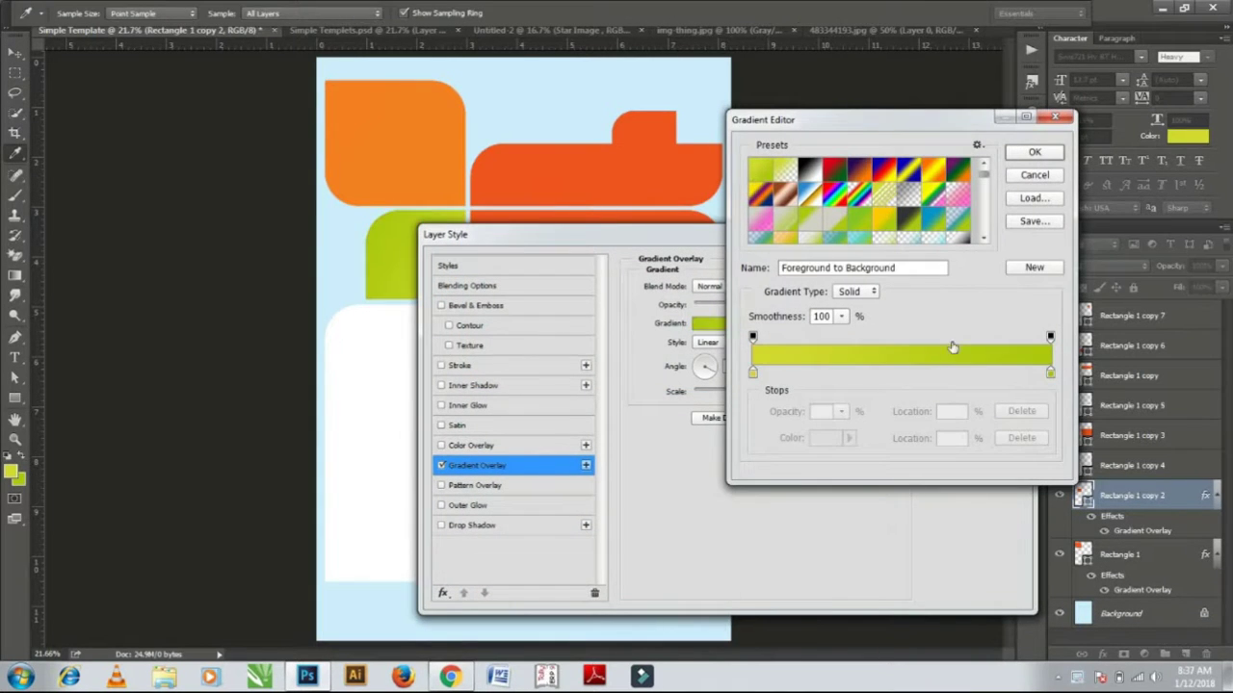
left_click(1034, 153)
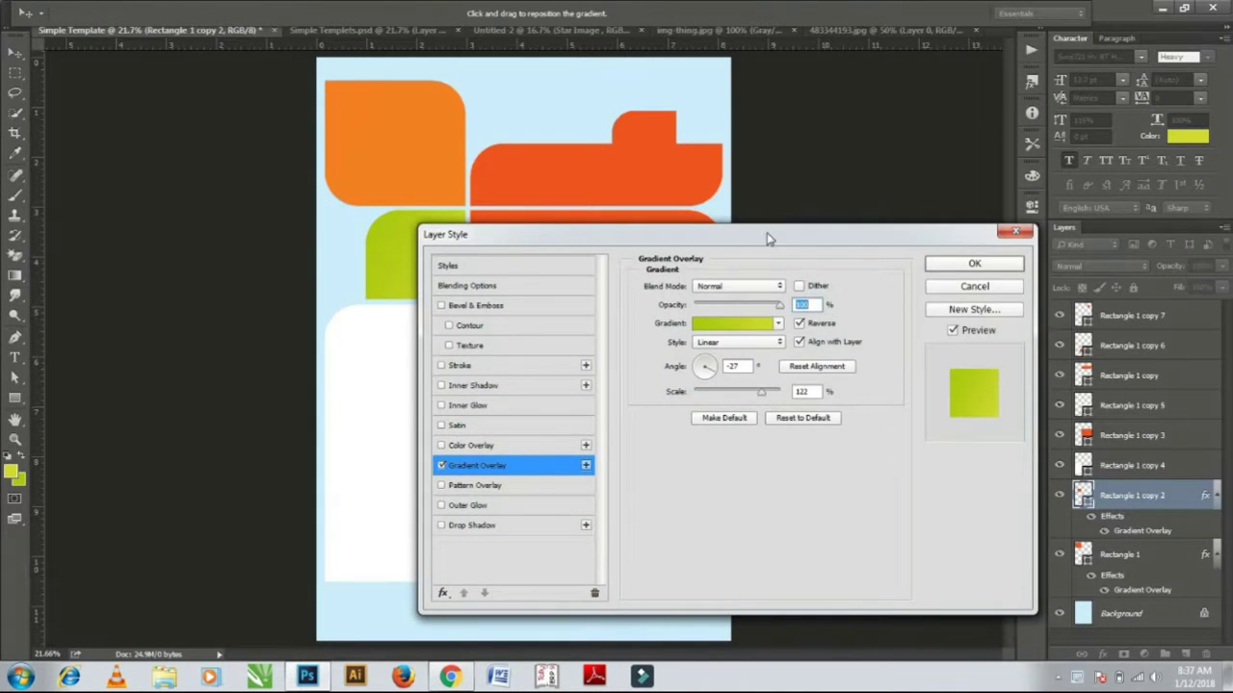
Turn on Align with Layer, change the green gradient's angle and apply it.
left_click_drag(768, 237, 589, 325)
left_click(620, 428)
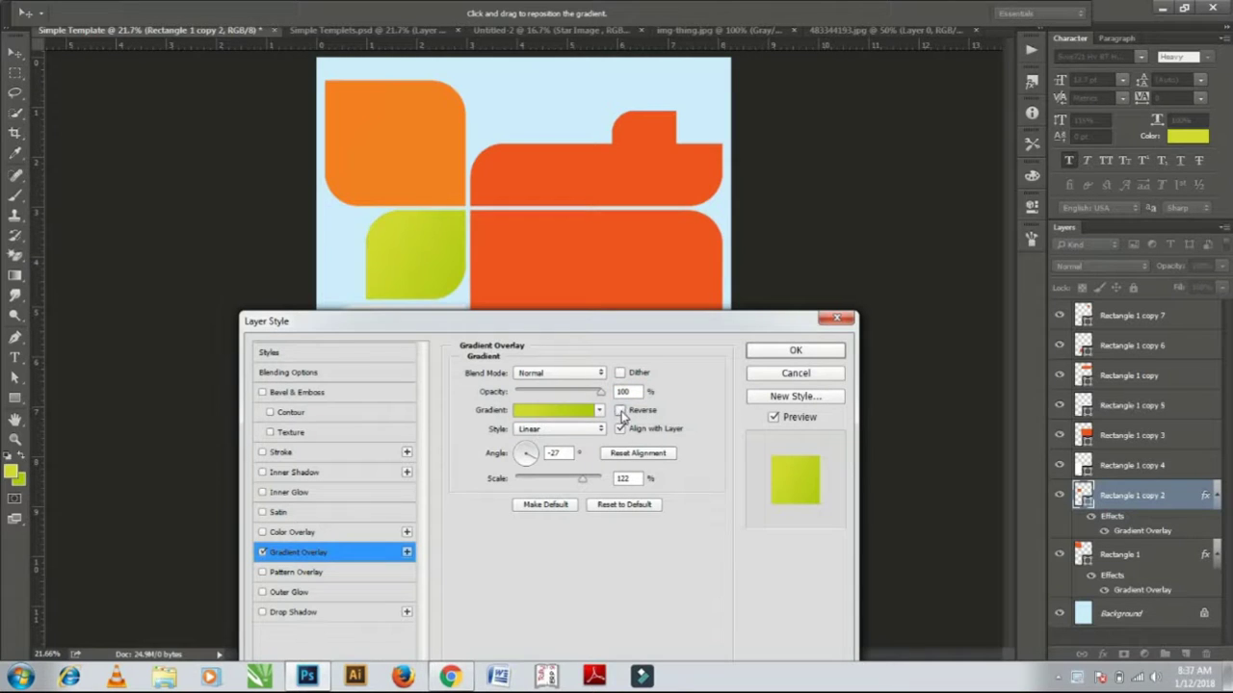
left_click(622, 431)
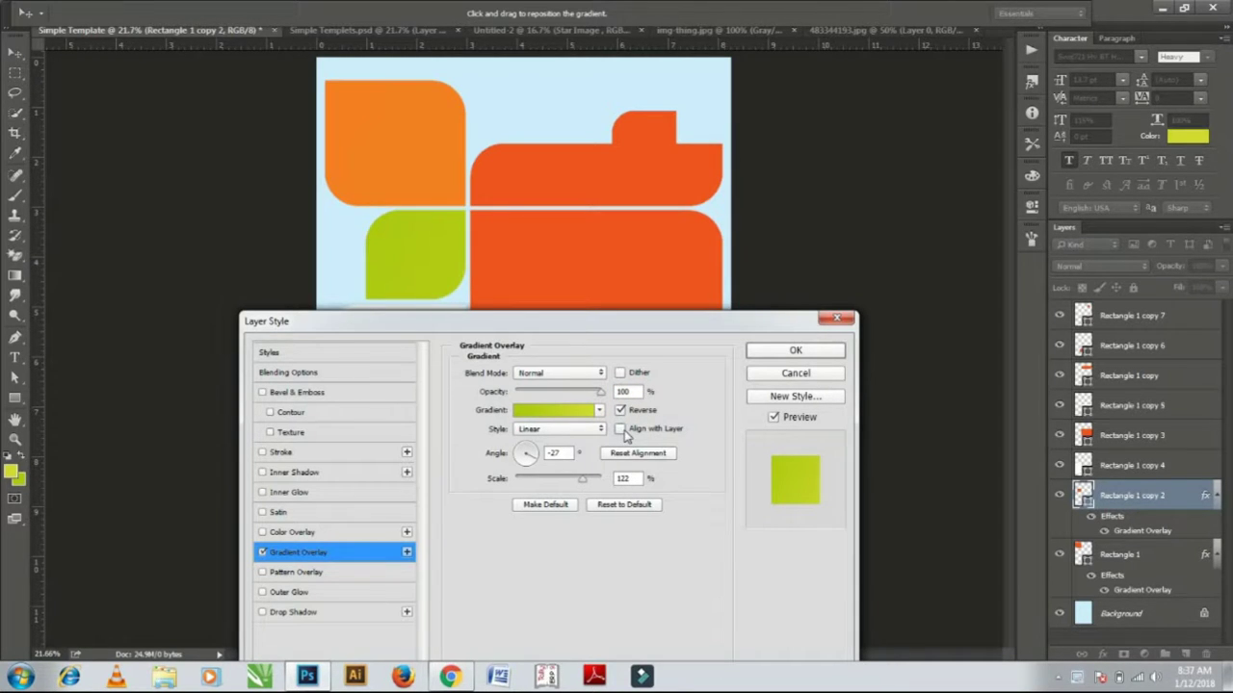
left_click(621, 429)
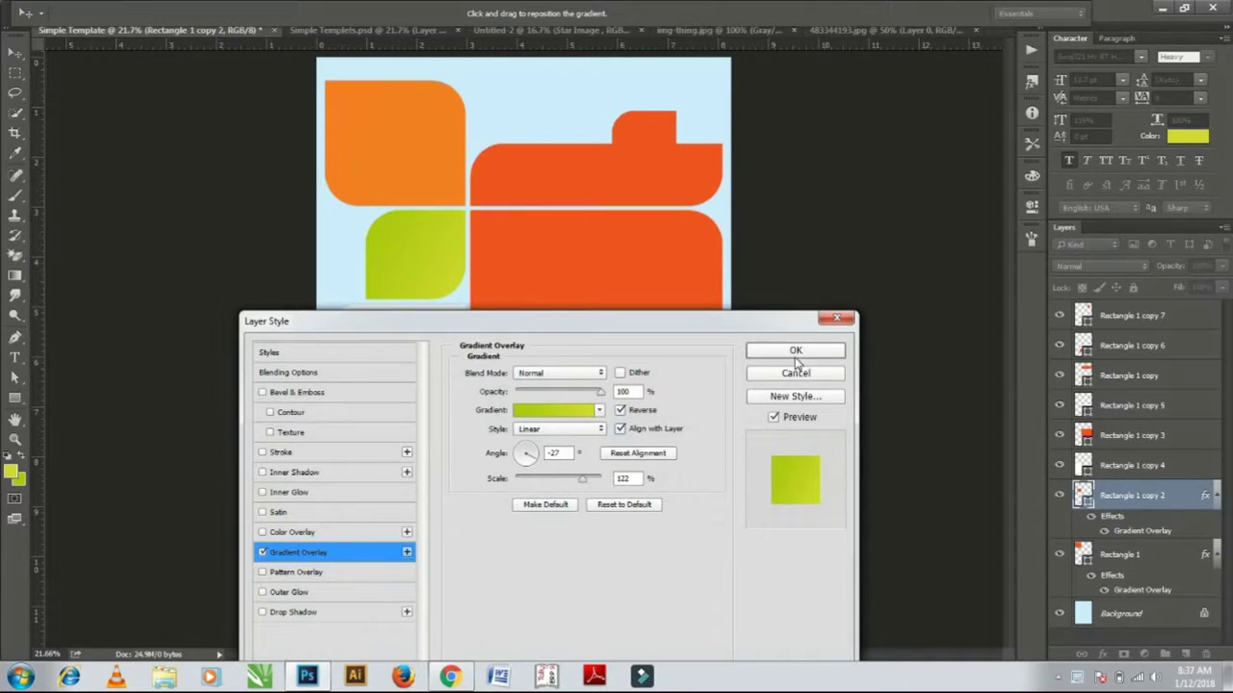
left_click(539, 453)
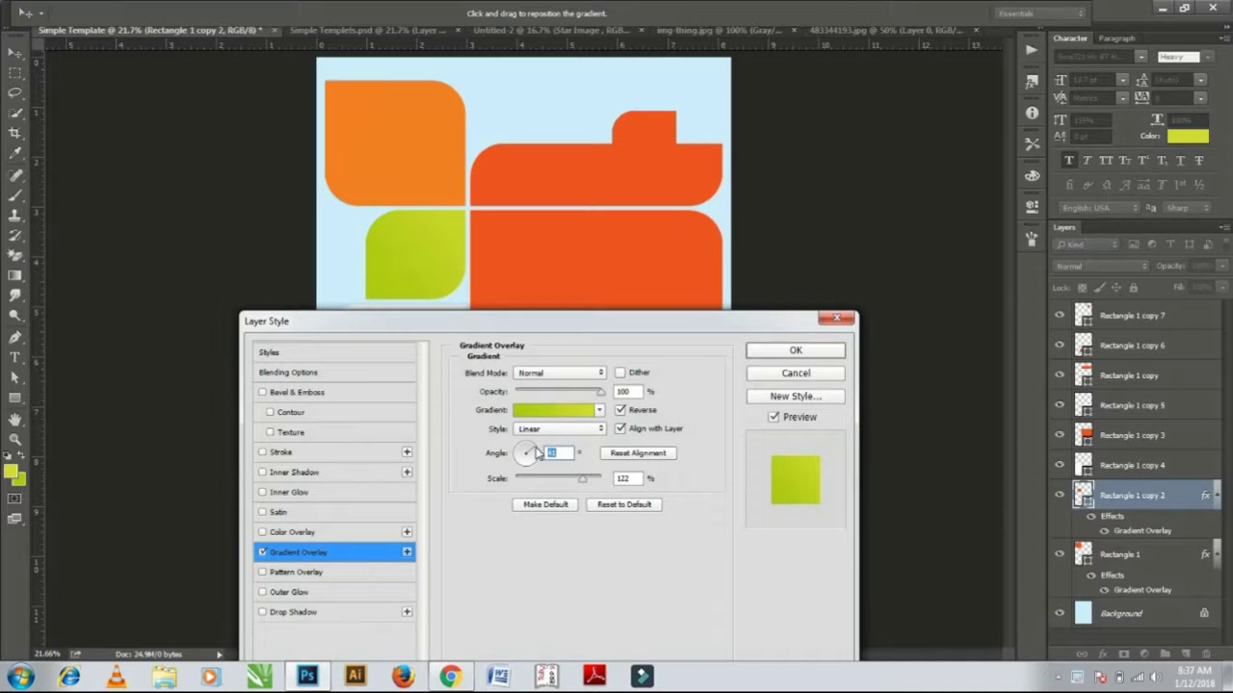
left_click(807, 353)
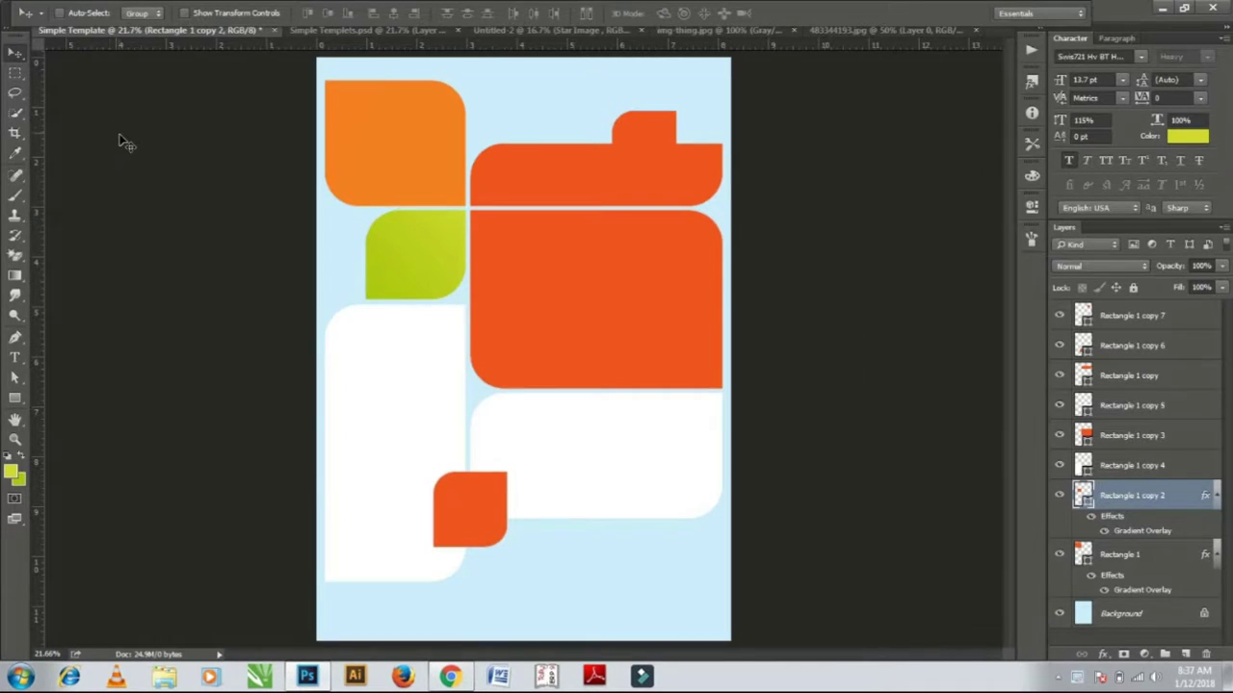
Give the Rectangle 1 copy bar a blue preset gradient overlay, editing its angle.
right_click(537, 159)
left_click(635, 172)
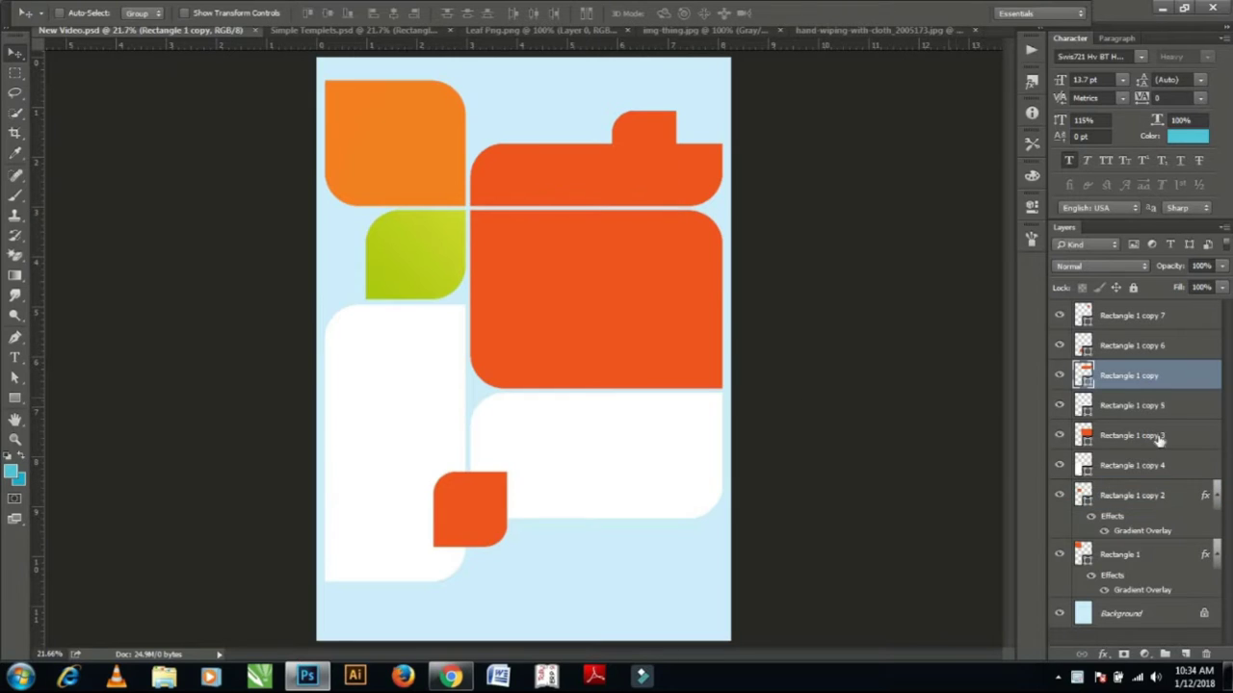
left_click(1102, 654)
left_click(1137, 585)
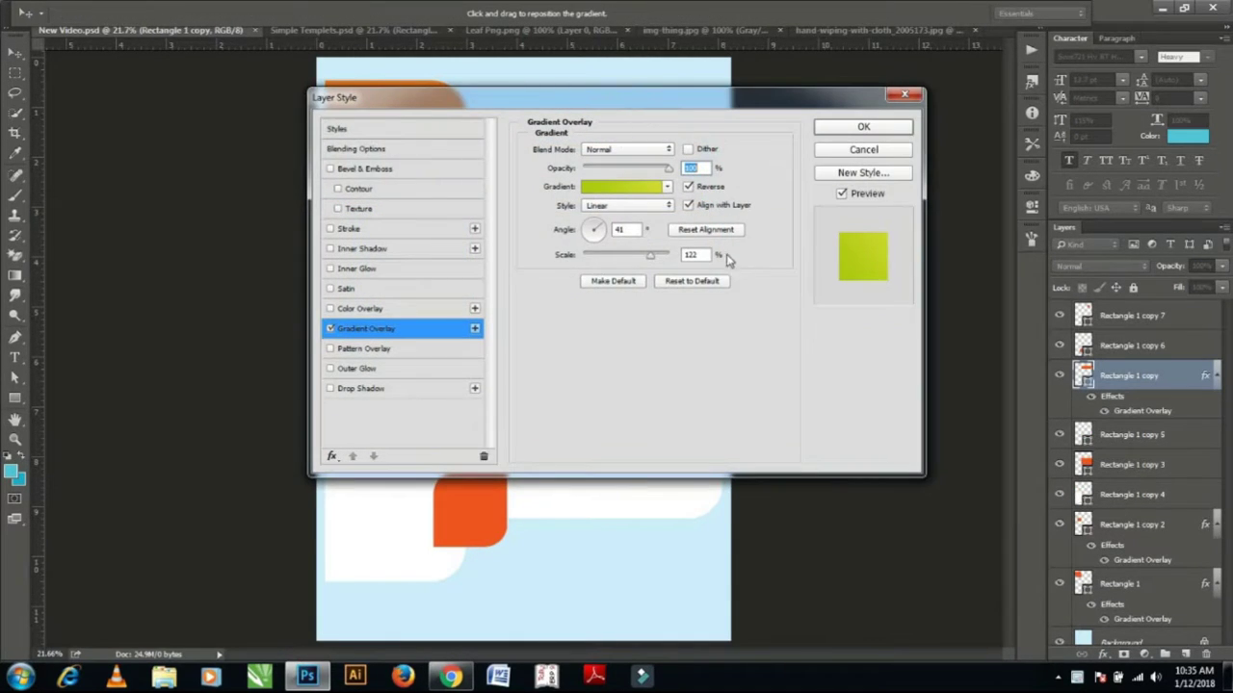
left_click_drag(631, 97, 696, 245)
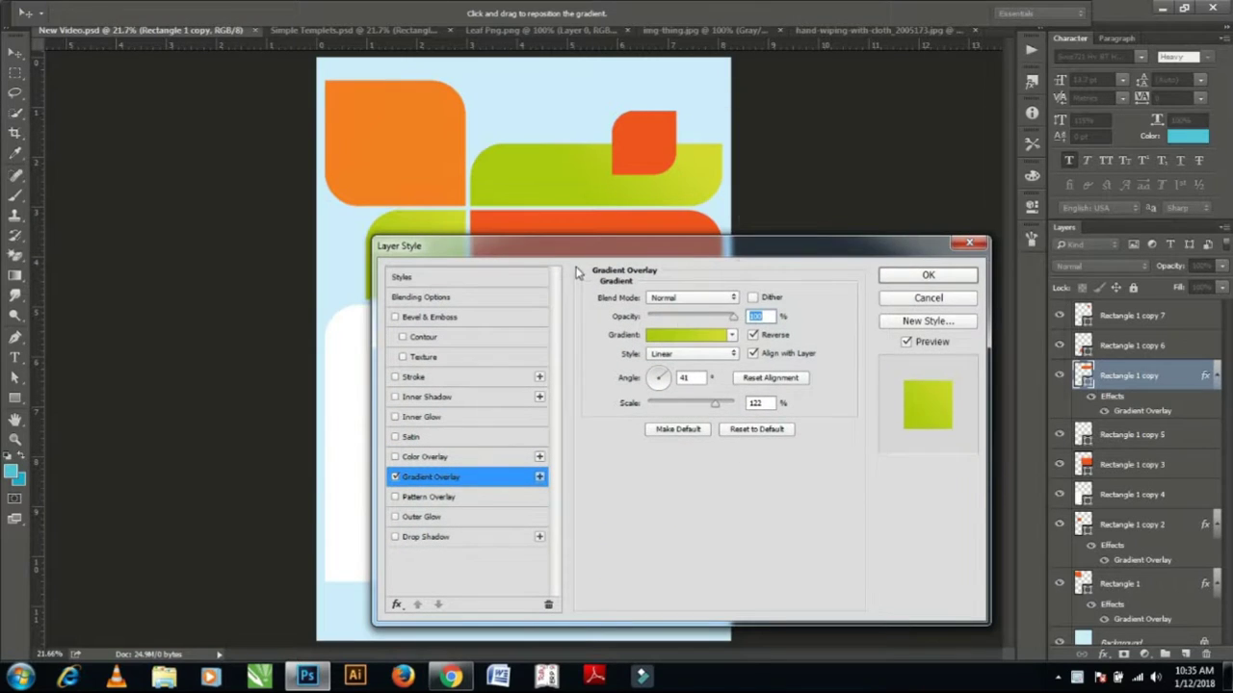
left_click(688, 334)
left_click(760, 170)
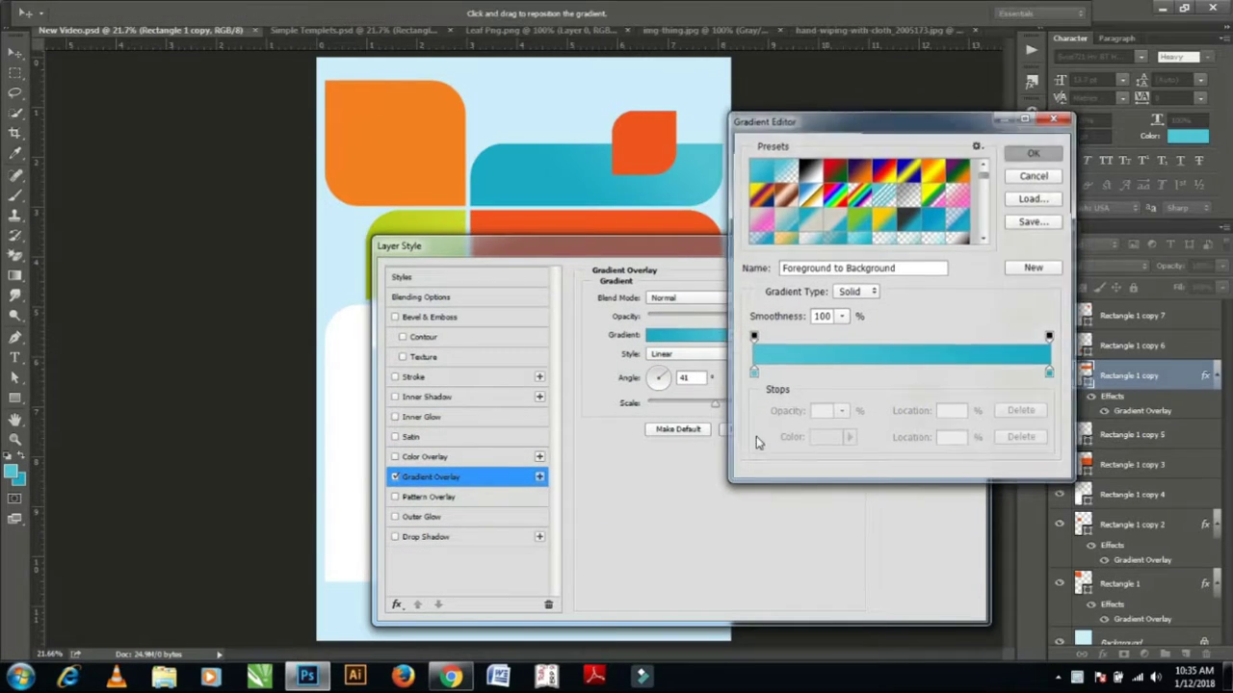
key("Return")
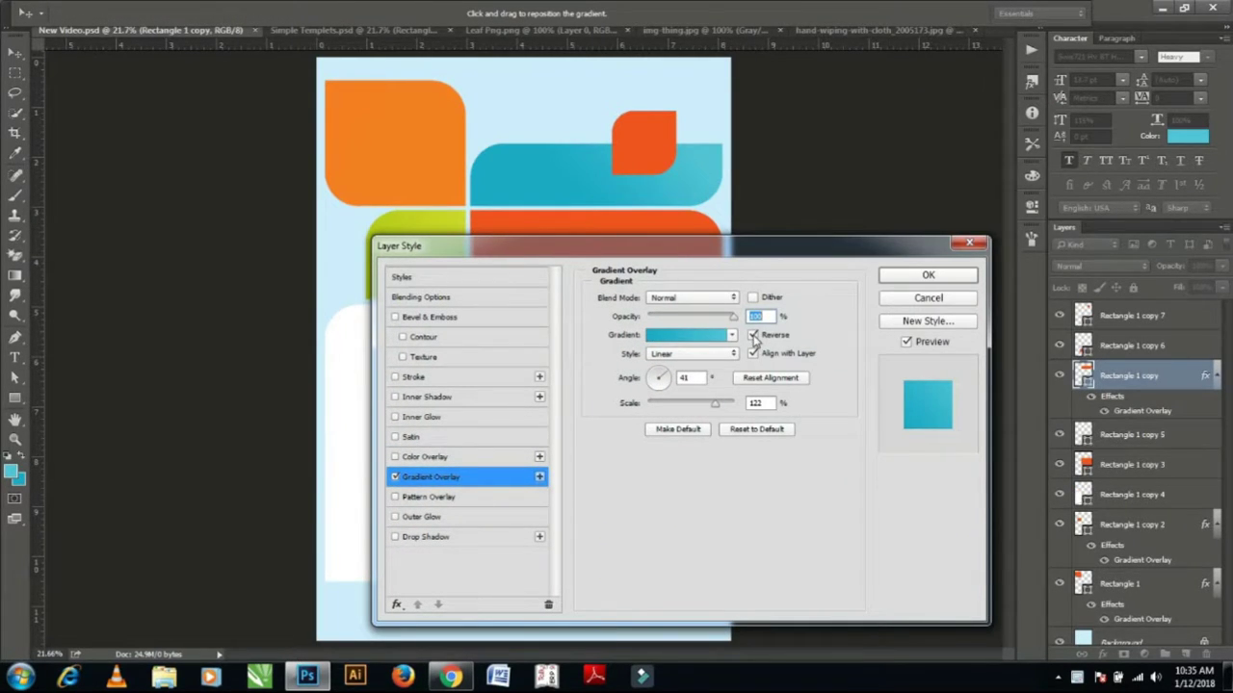
double_click(688, 378)
left_click(928, 276)
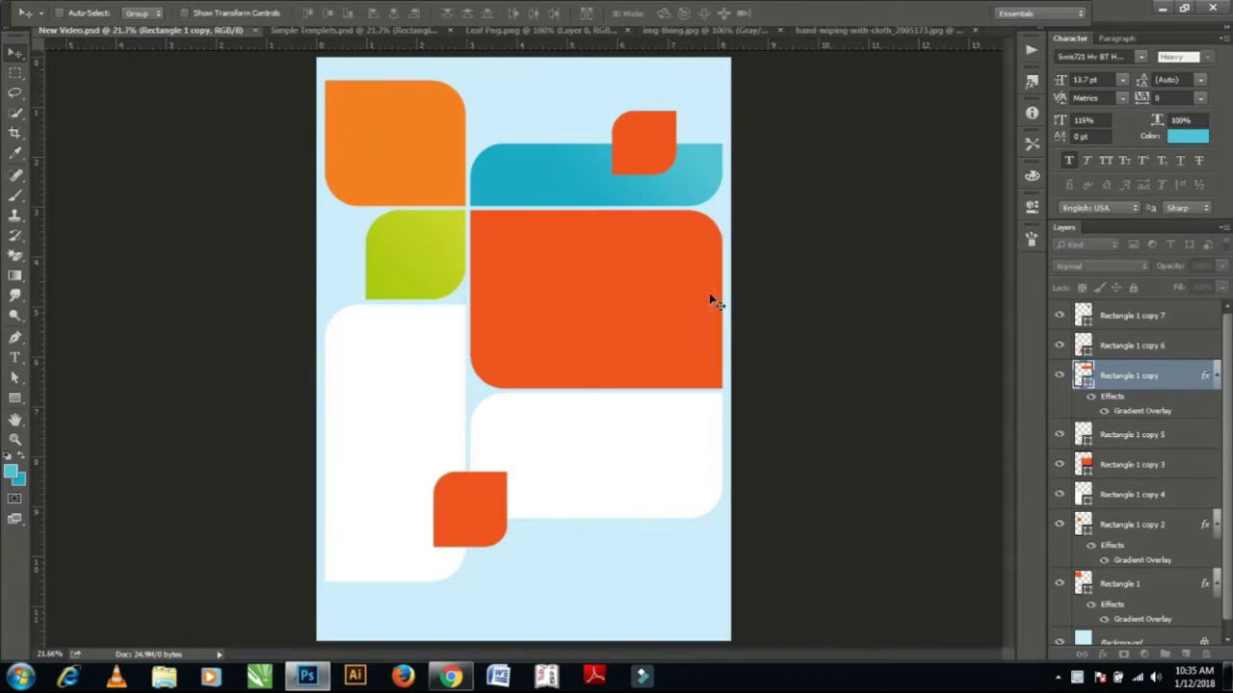
Add a dark blue preset gradient overlay to the Rectangle 1 copy 7 leaf.
right_click(630, 152)
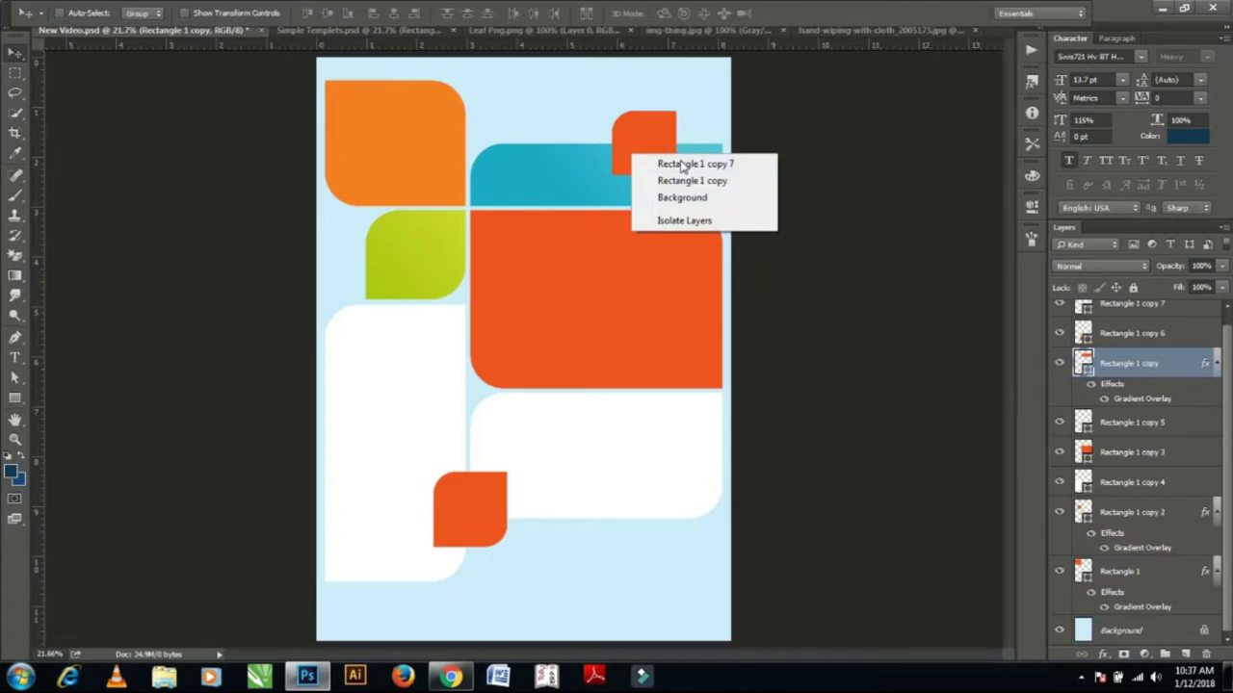
left_click(647, 164)
left_click(1104, 654)
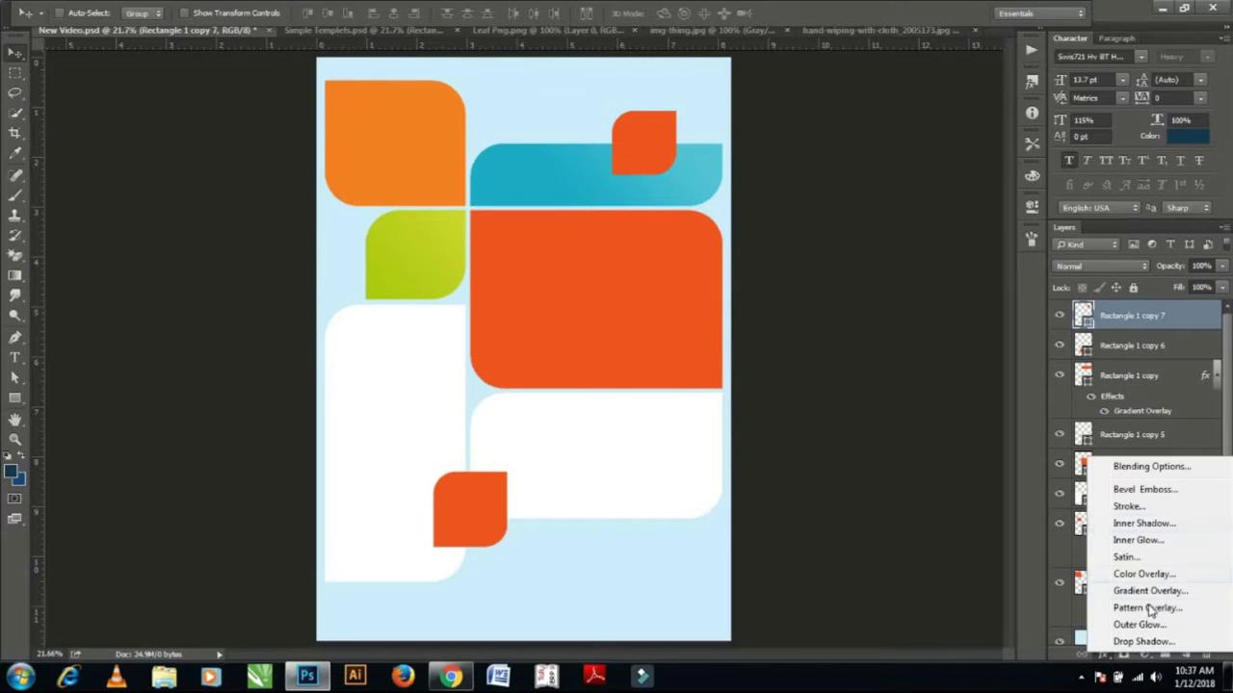
left_click(1151, 590)
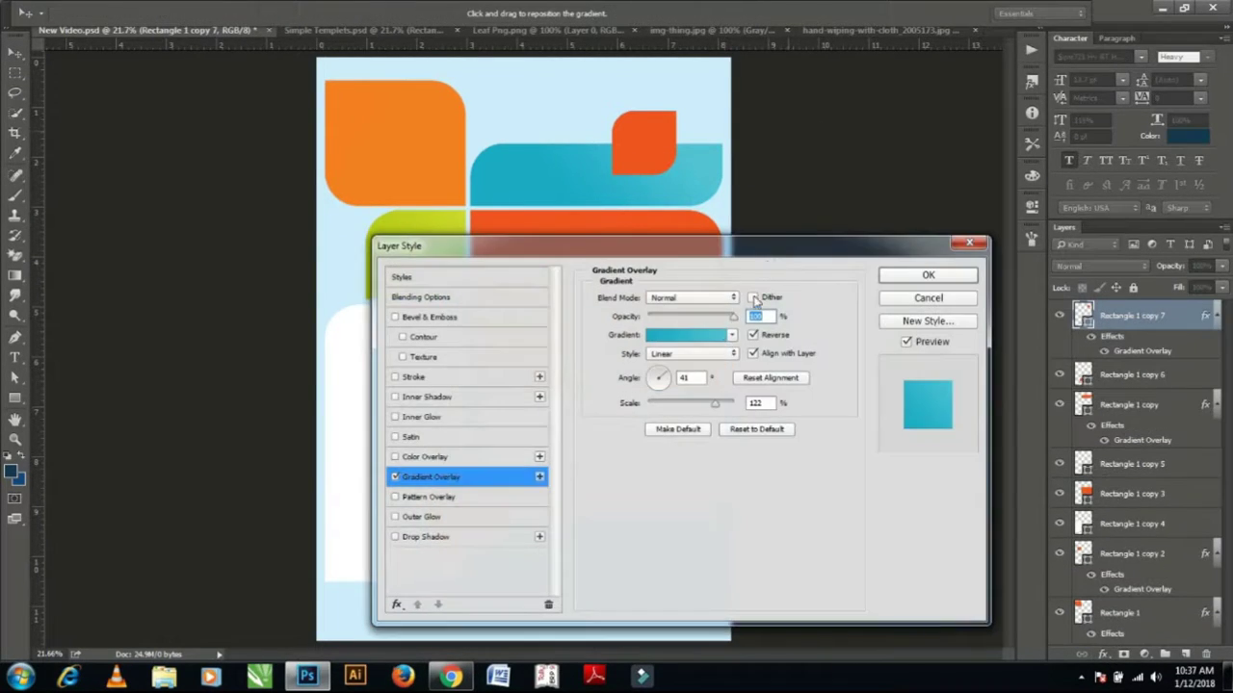
left_click(708, 335)
left_click(761, 170)
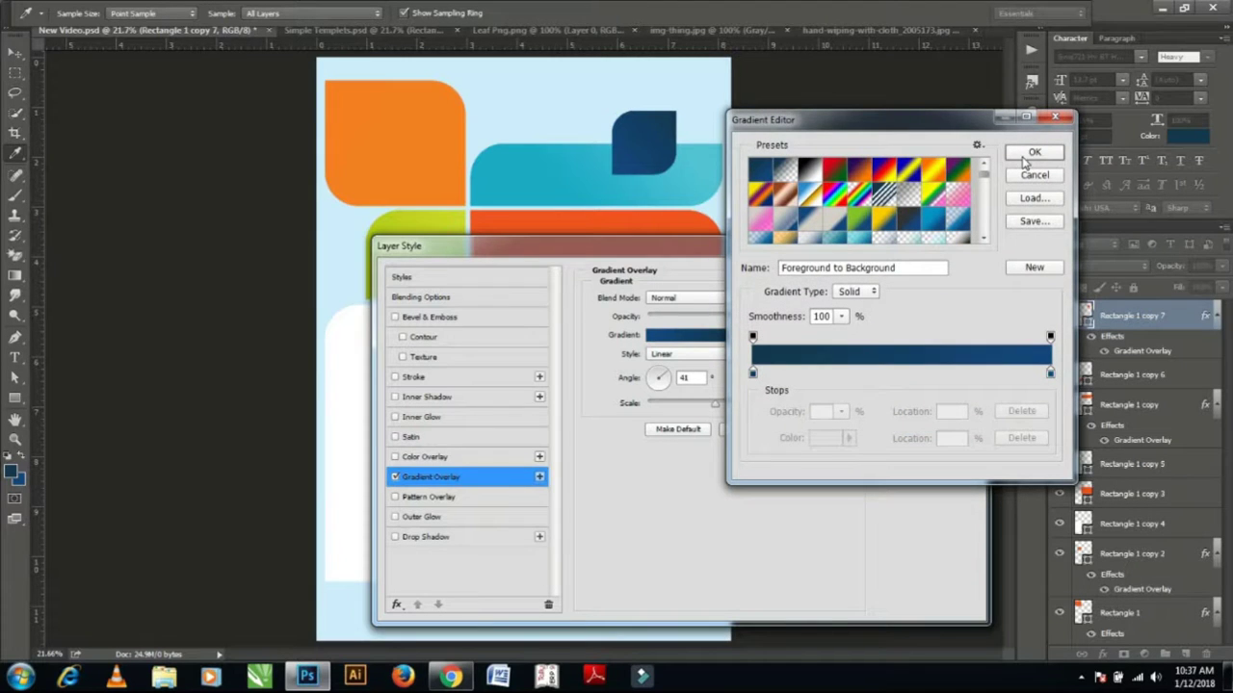
Set both gradient stops to dark navy, turn off Reverse, and apply the overlay.
left_click(754, 372)
left_click(816, 438)
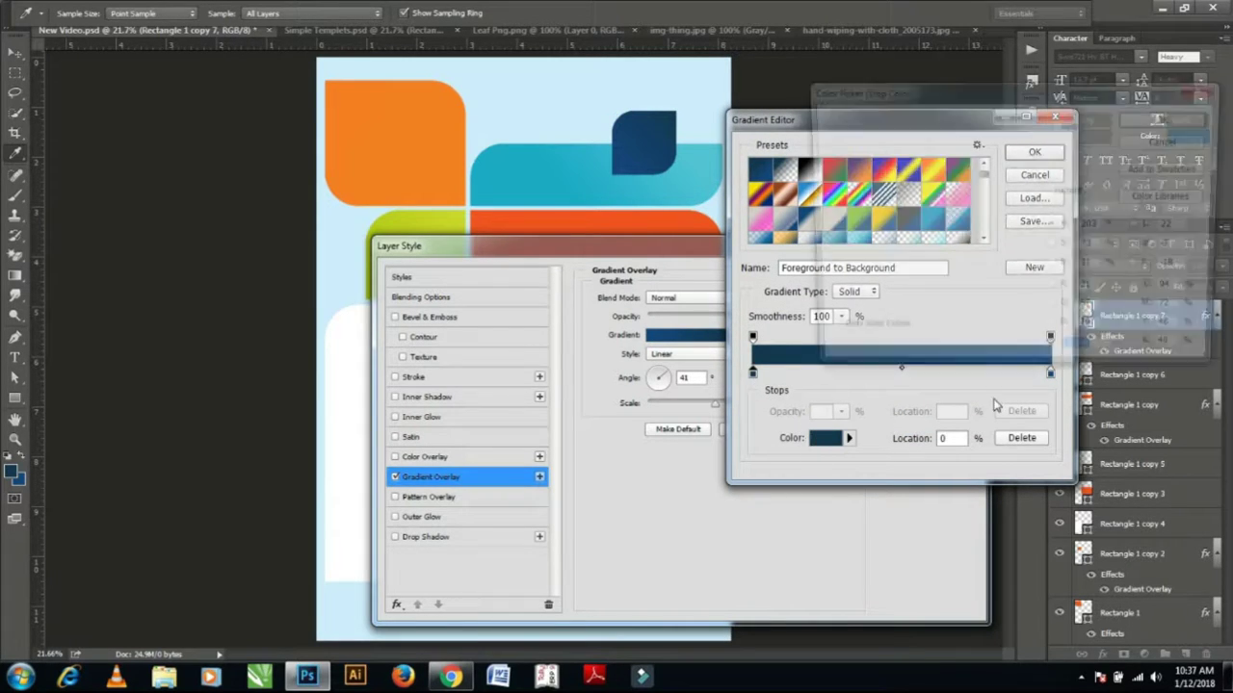
key("Return")
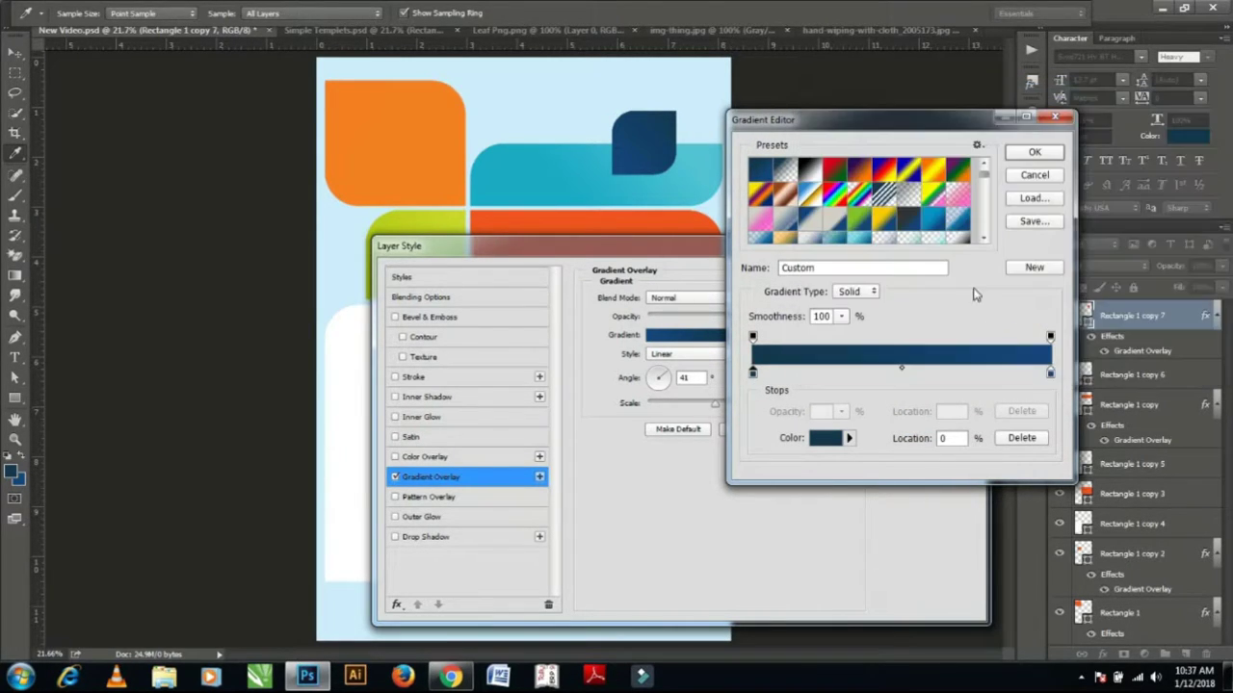
left_click(1052, 374)
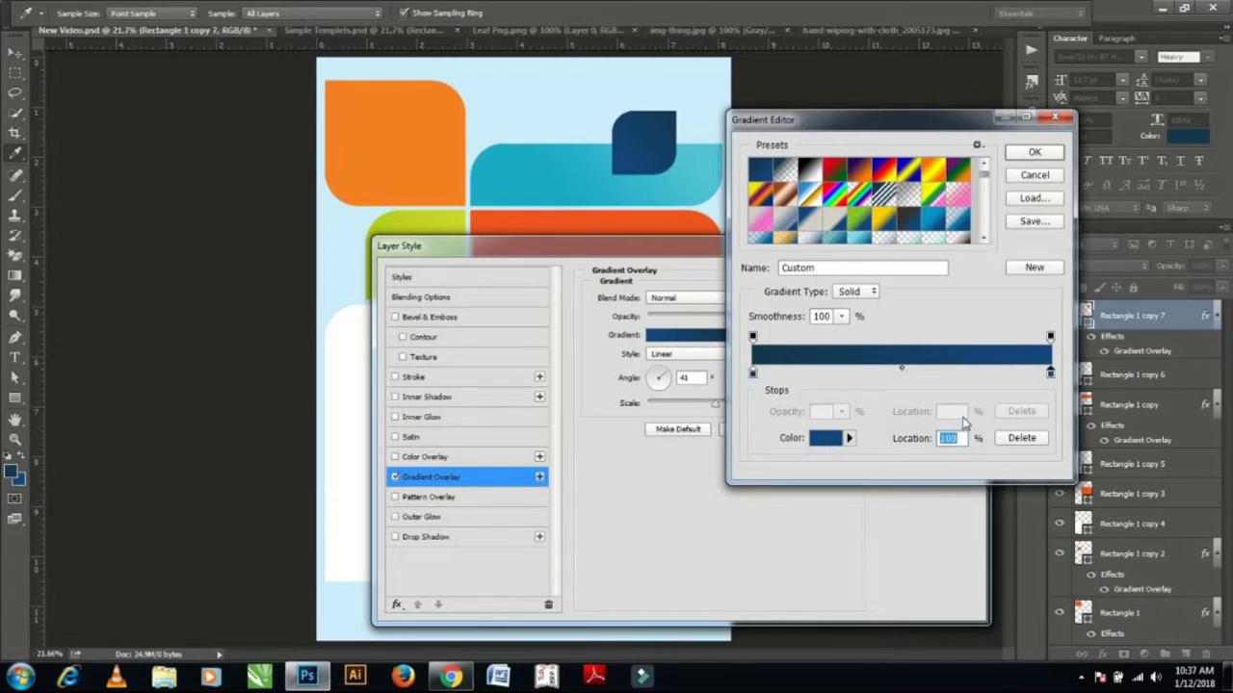
left_click(825, 438)
left_click(1146, 114)
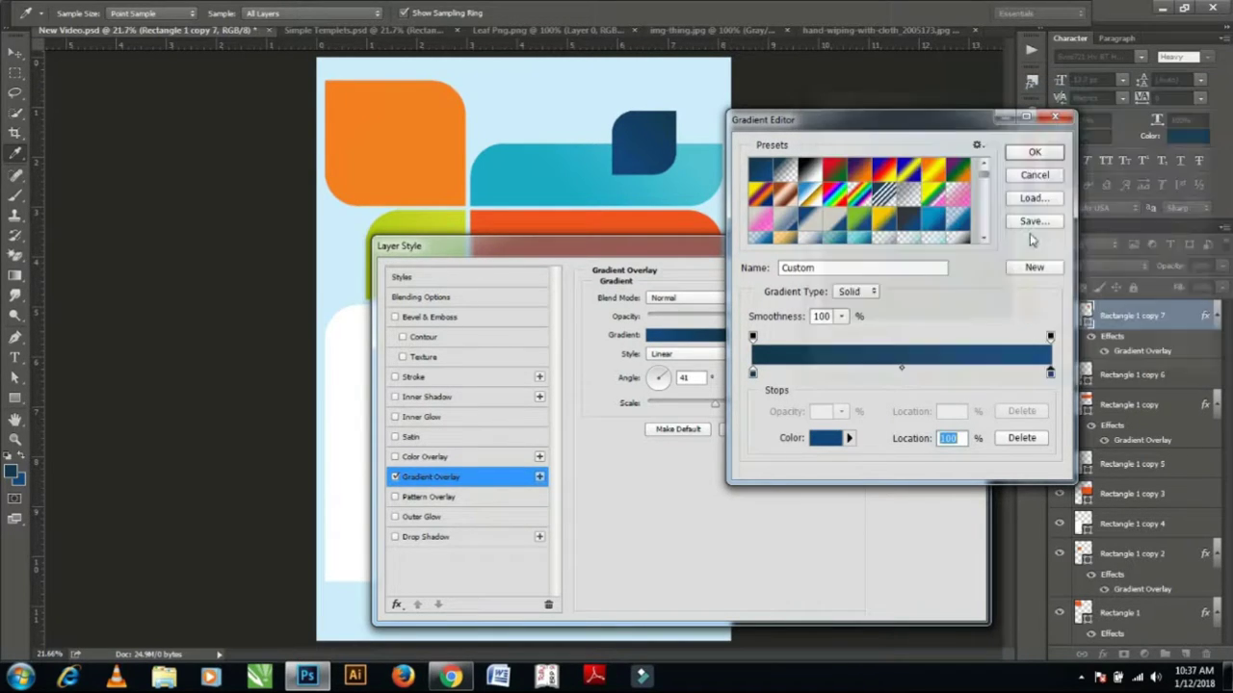
left_click(1035, 153)
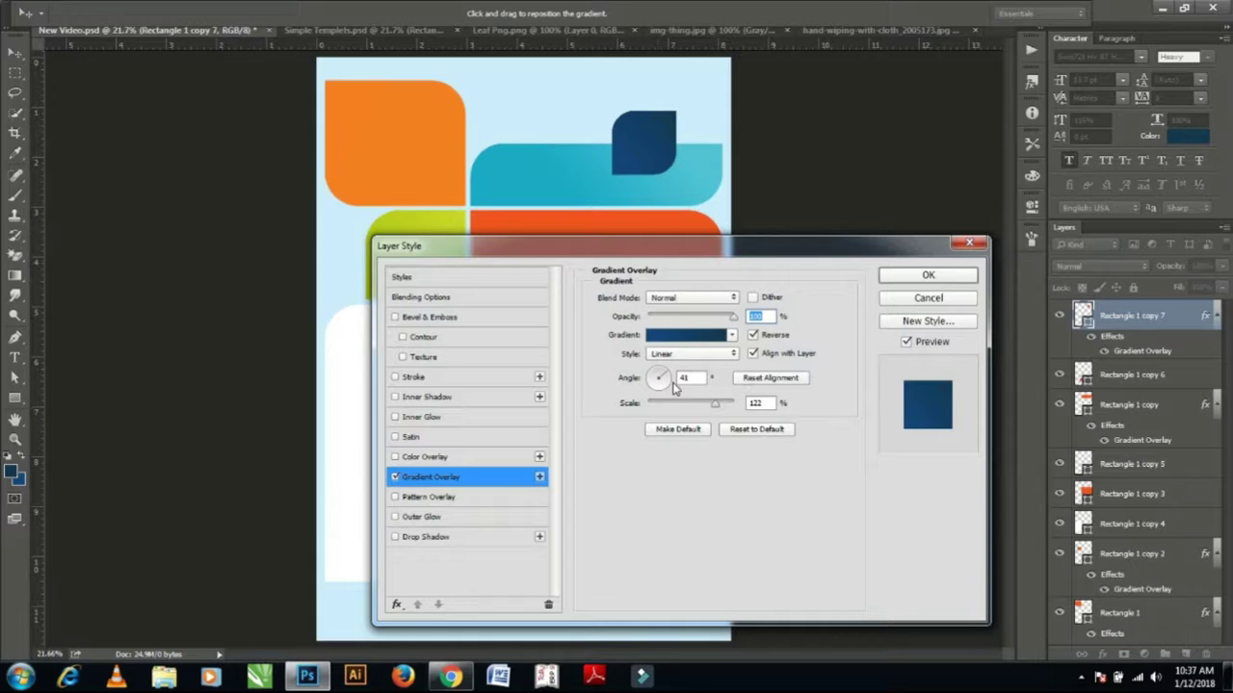
left_click(753, 337)
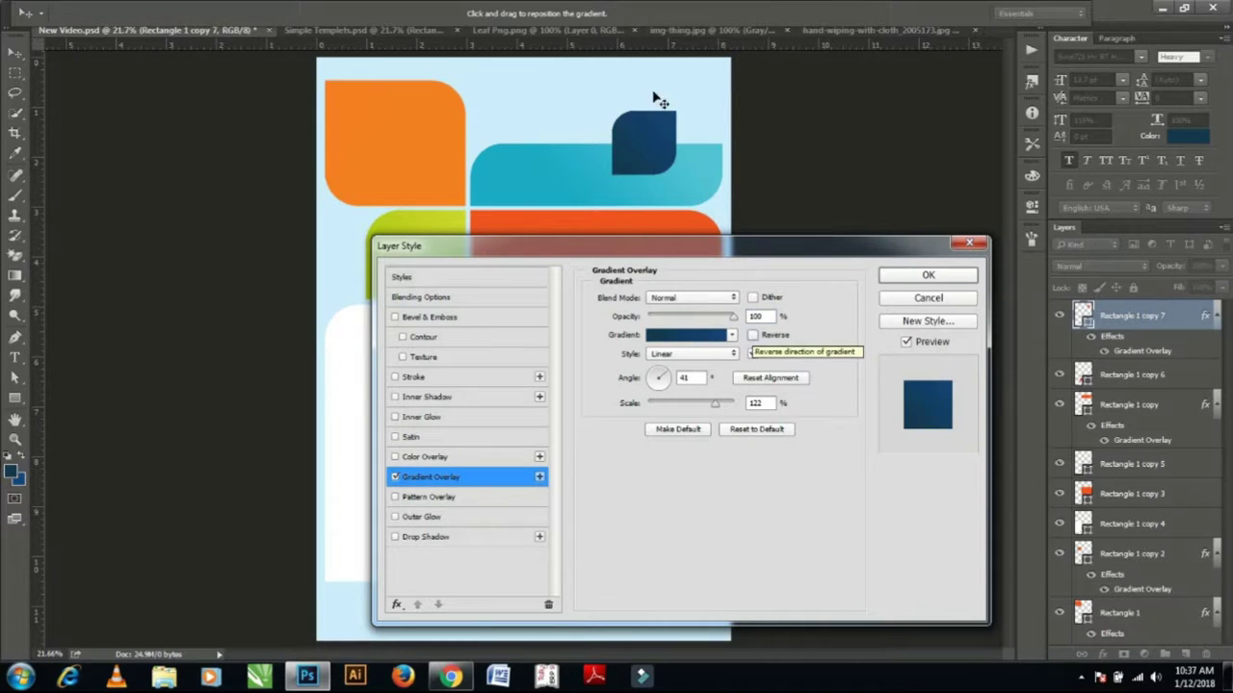
left_click(925, 275)
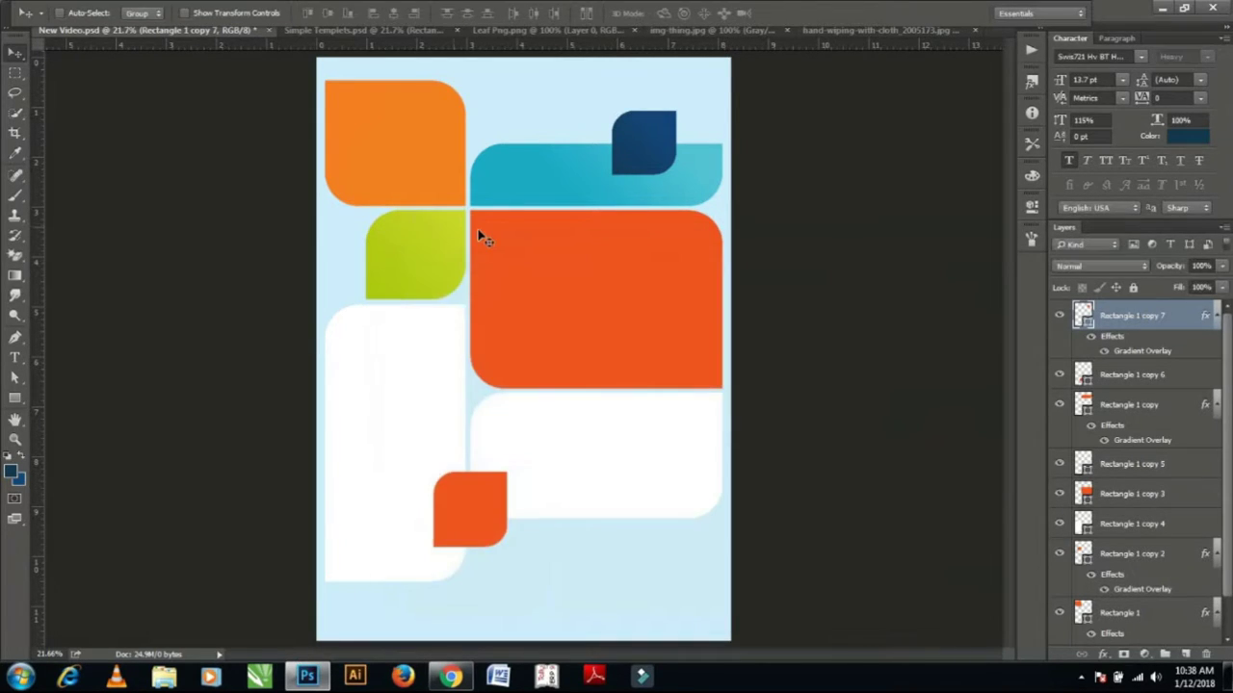
Copy the teal bar's layer style and paste it onto the Rectangle 1 copy 6 leaf.
right_click(583, 176)
left_click(708, 181)
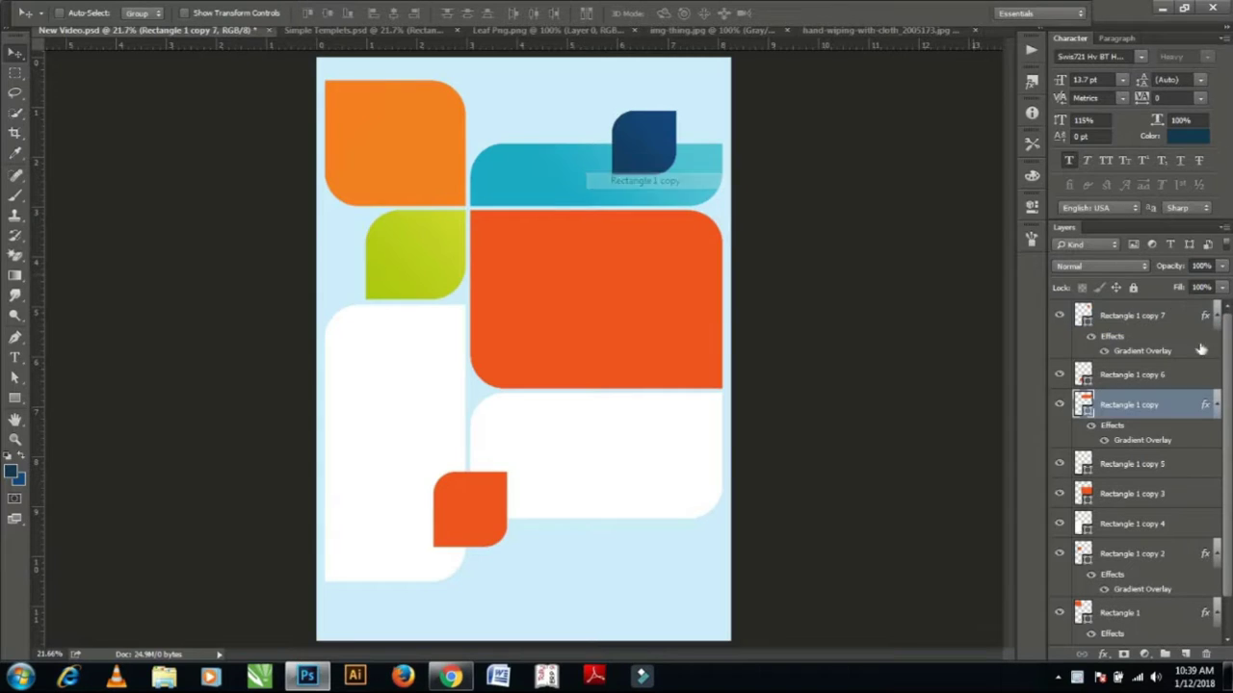
right_click(1162, 441)
left_click(1141, 316)
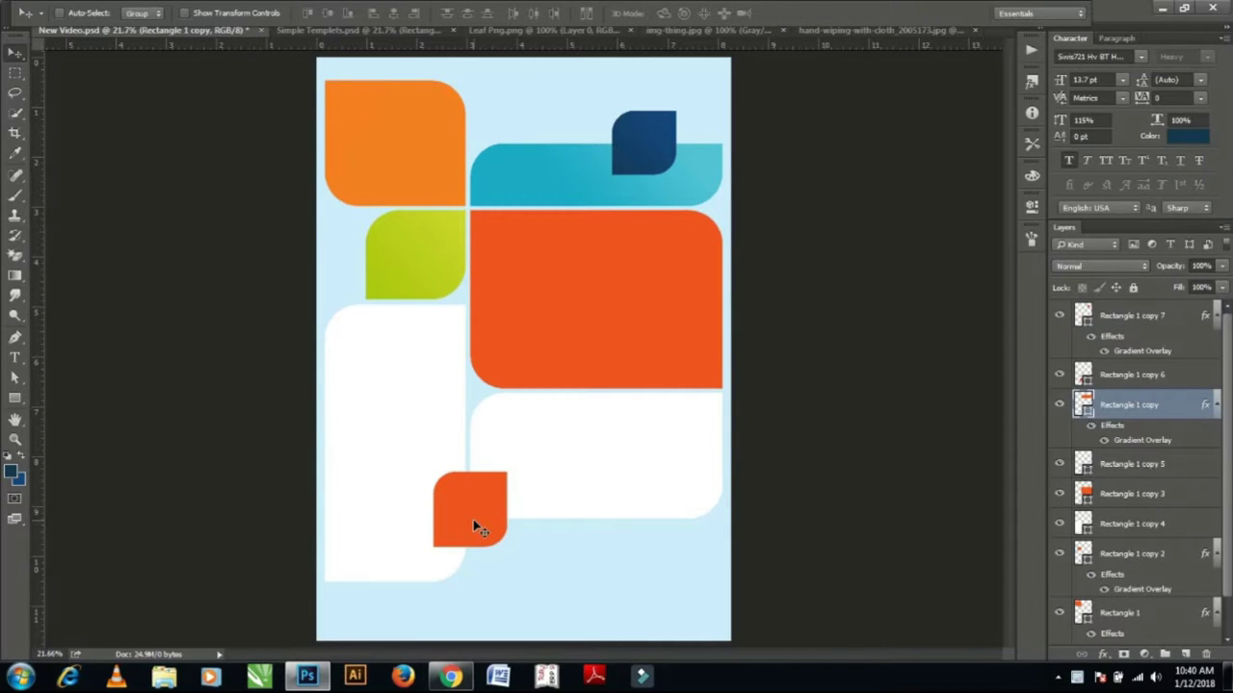
right_click(472, 519)
left_click(535, 531)
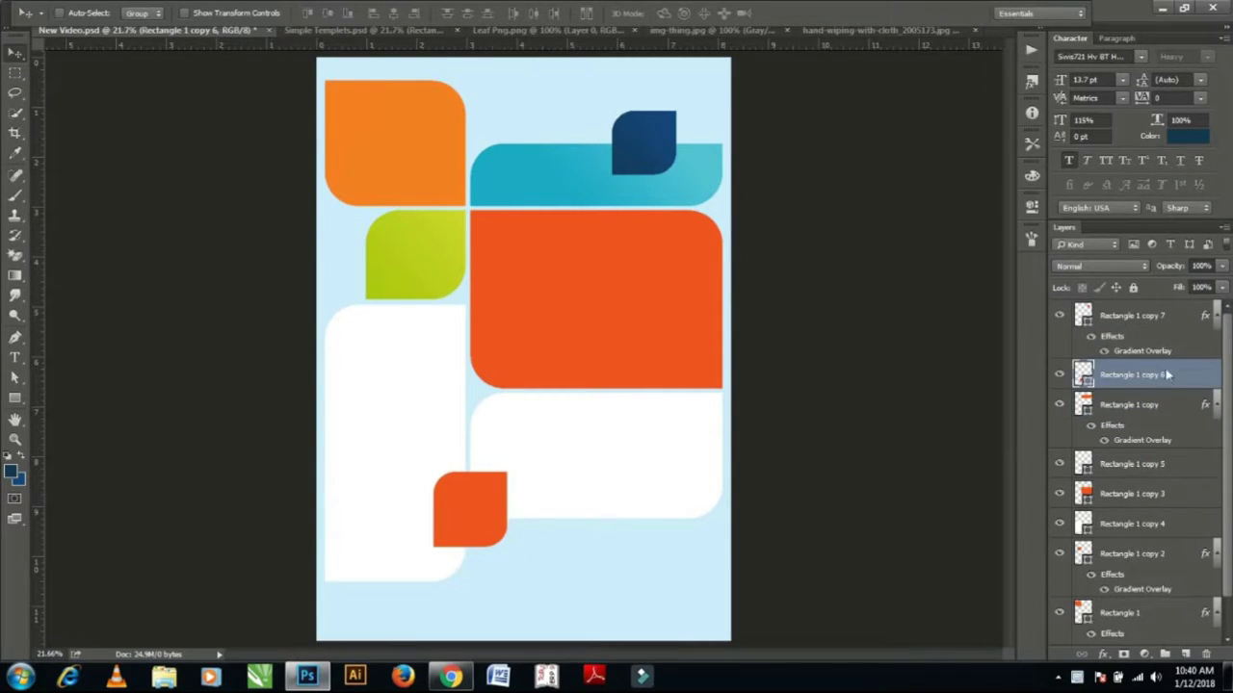
right_click(1167, 374)
left_click(903, 424)
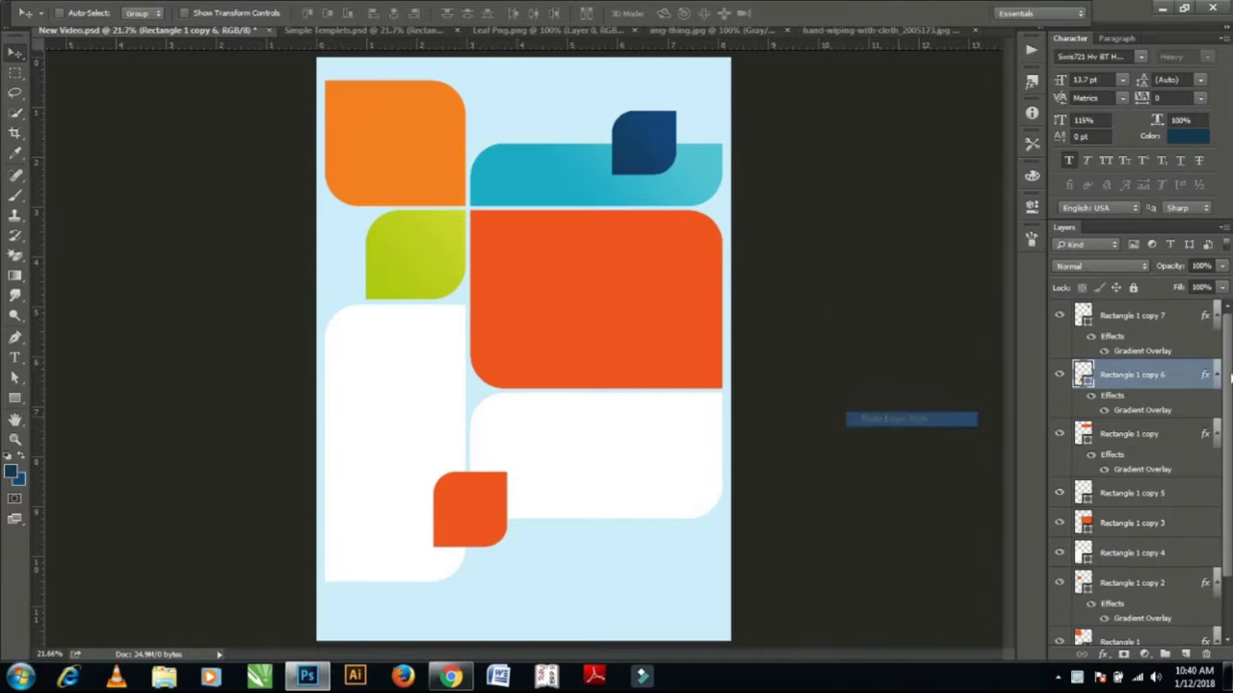
Recolour the leaf's gradient stops to light teal and deeper teal, and apply.
double_click(1163, 415)
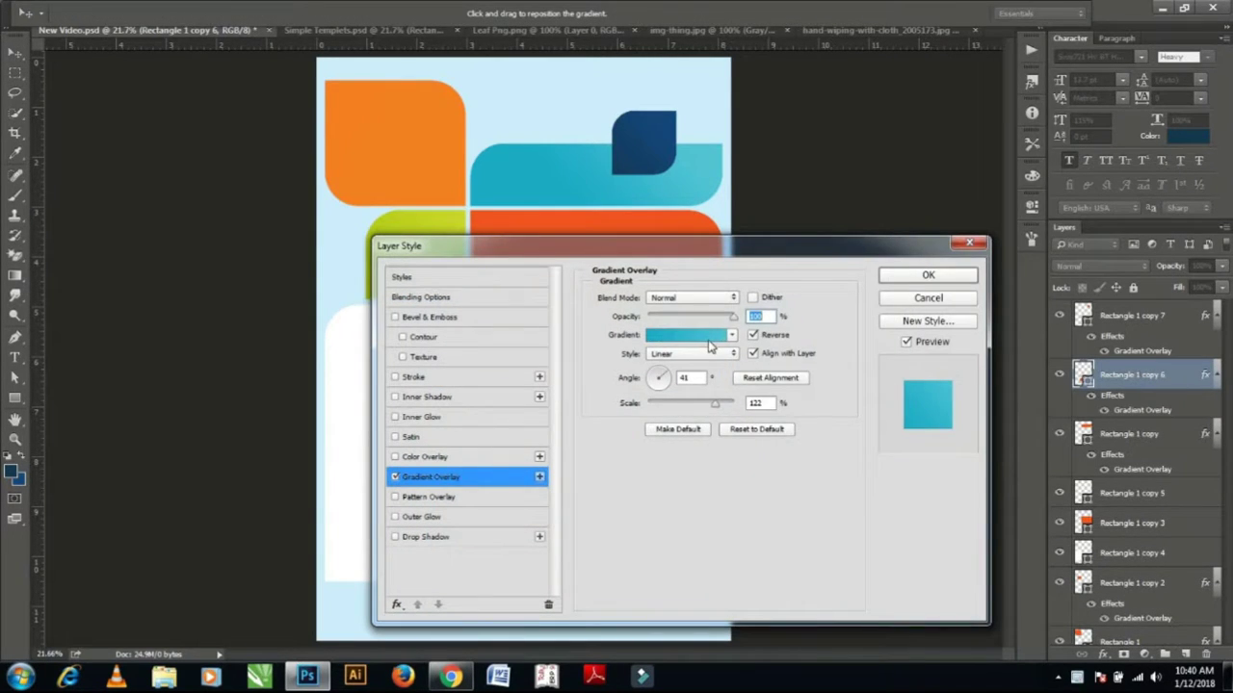
left_click(708, 339)
left_click(752, 372)
left_click(825, 438)
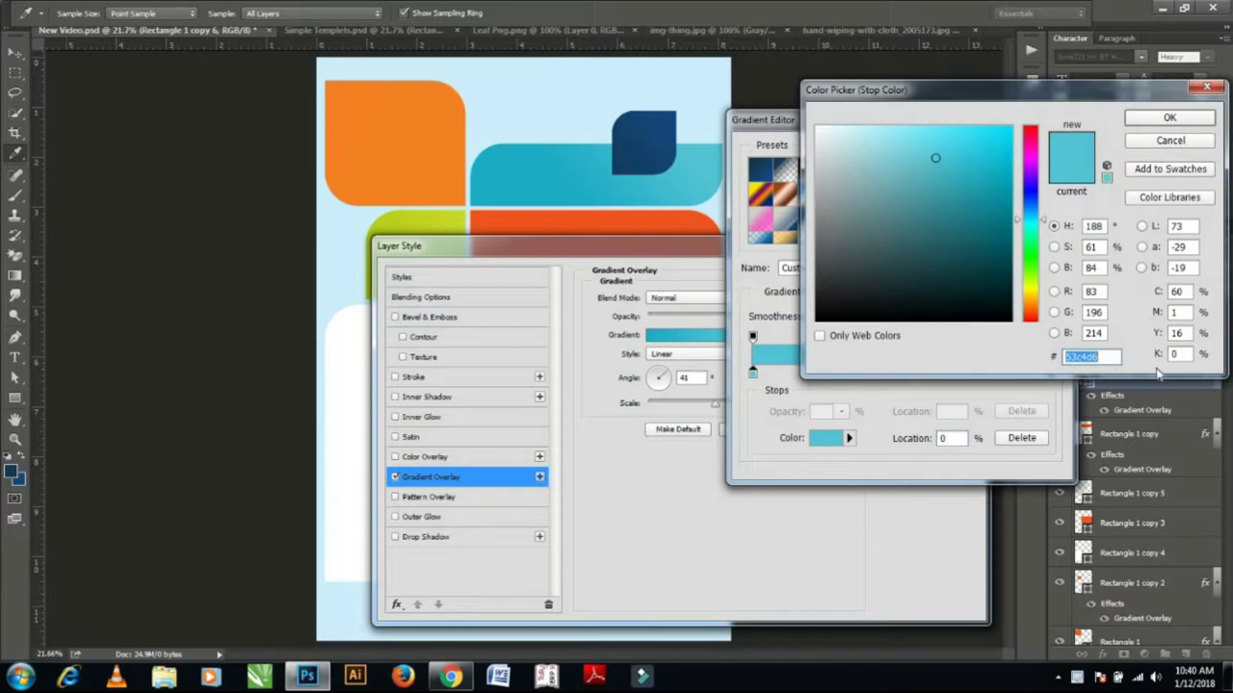
left_click(1169, 116)
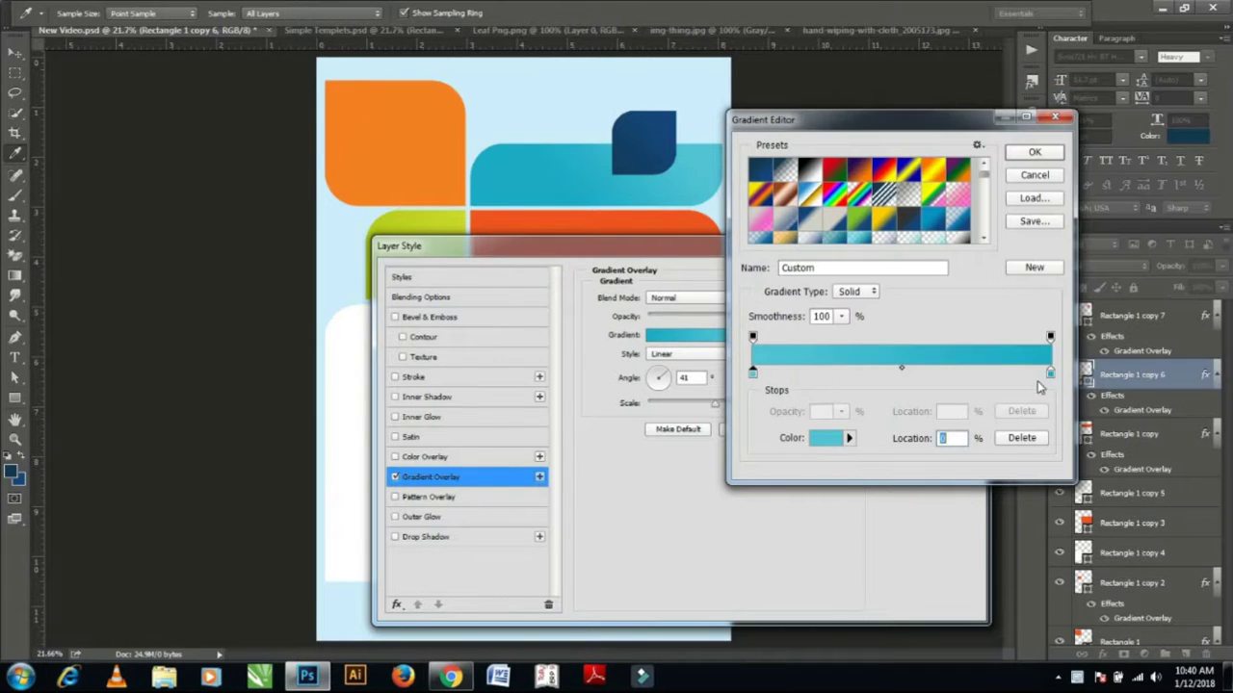
left_click(1049, 373)
left_click(825, 438)
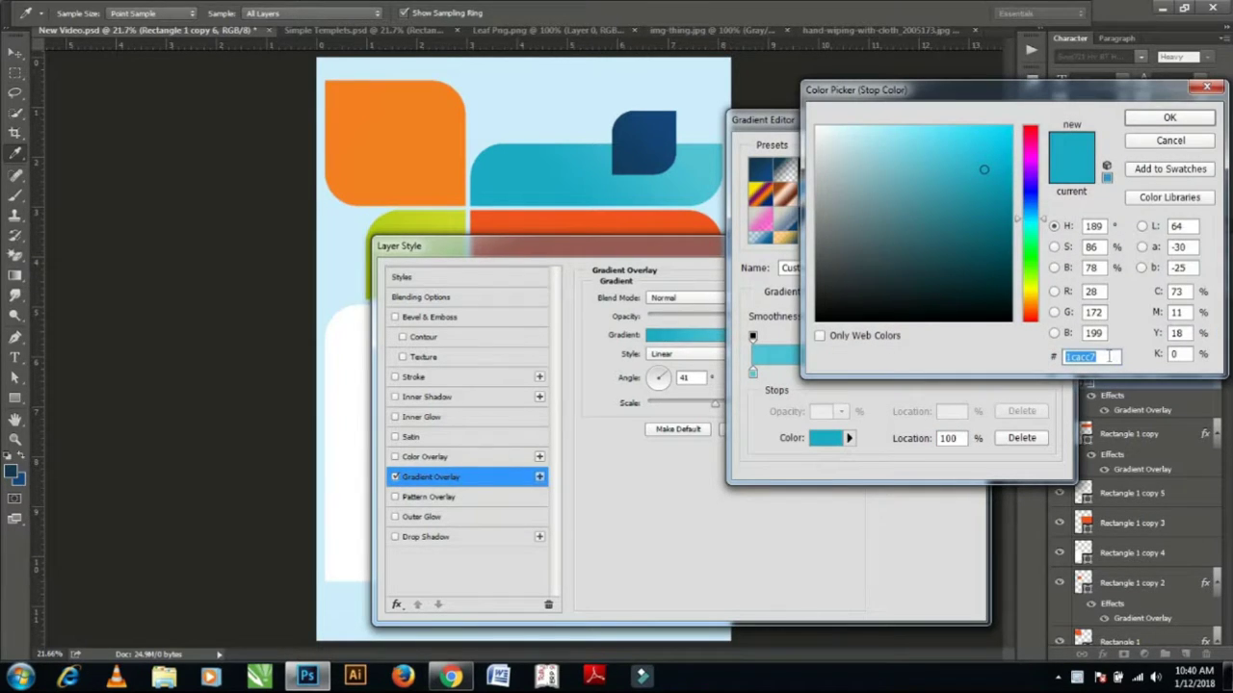
left_click(1166, 120)
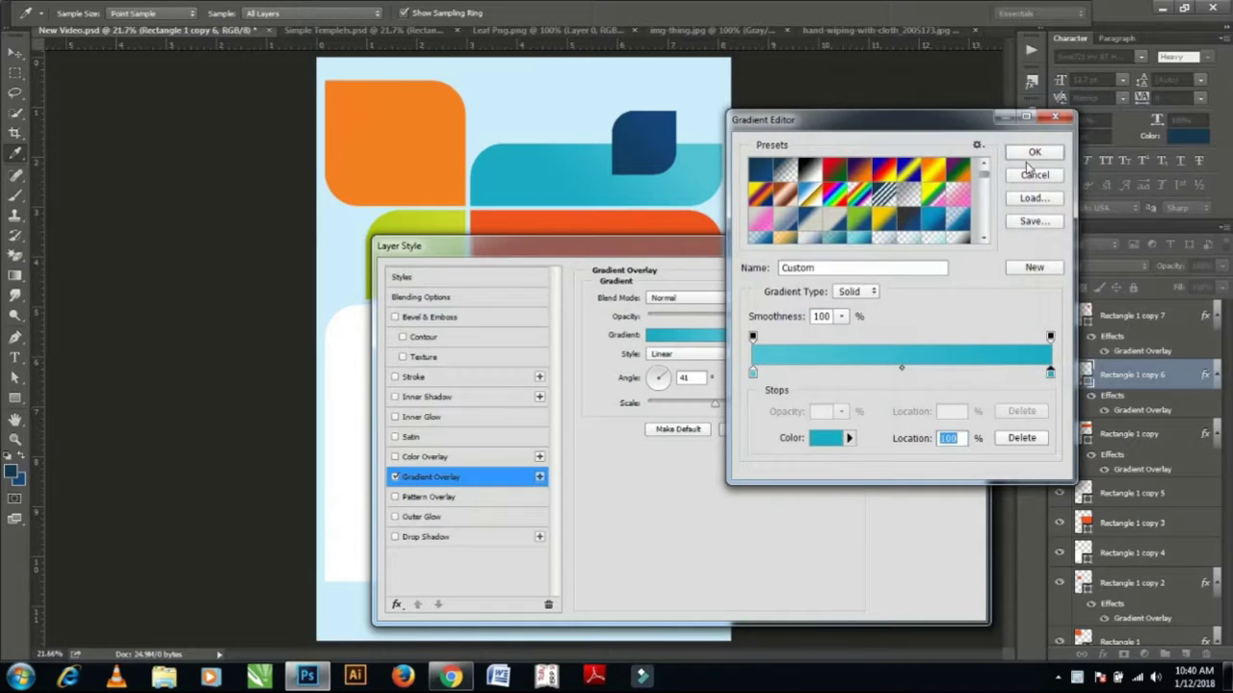
left_click(1032, 151)
left_click(927, 277)
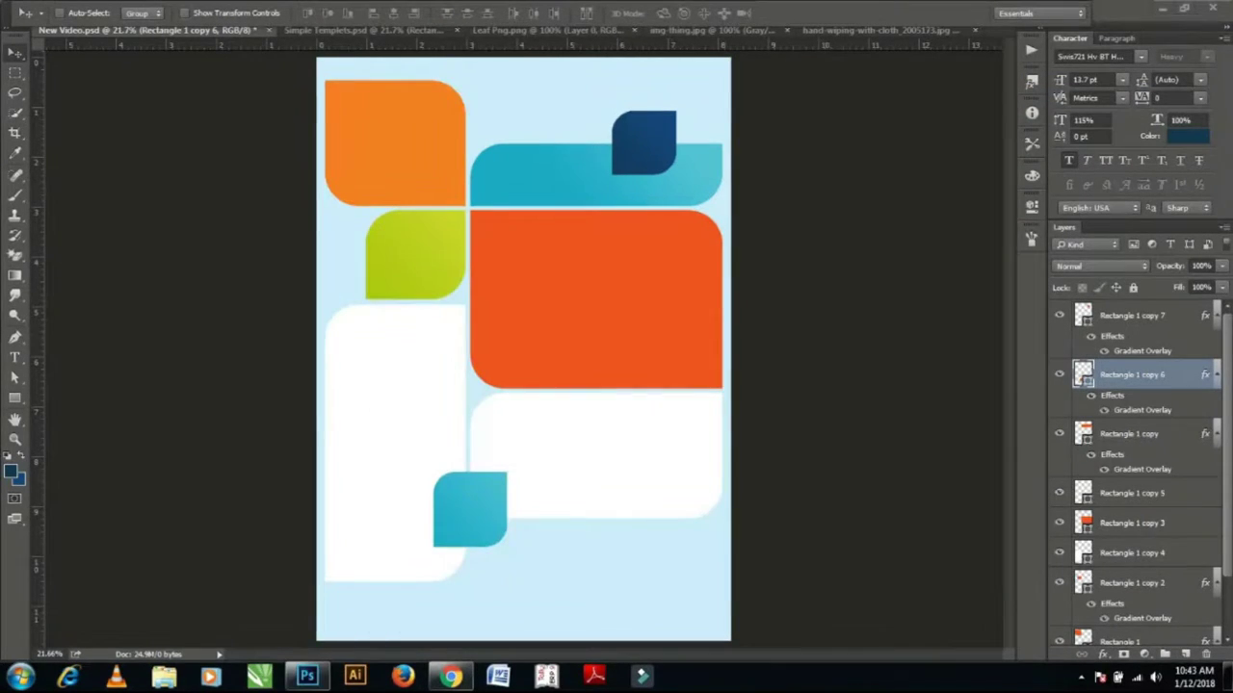
Add a white (ffffff) 65 px Inside stroke to the Rectangle 1 copy 3 layer.
right_click(564, 279)
left_click(626, 285)
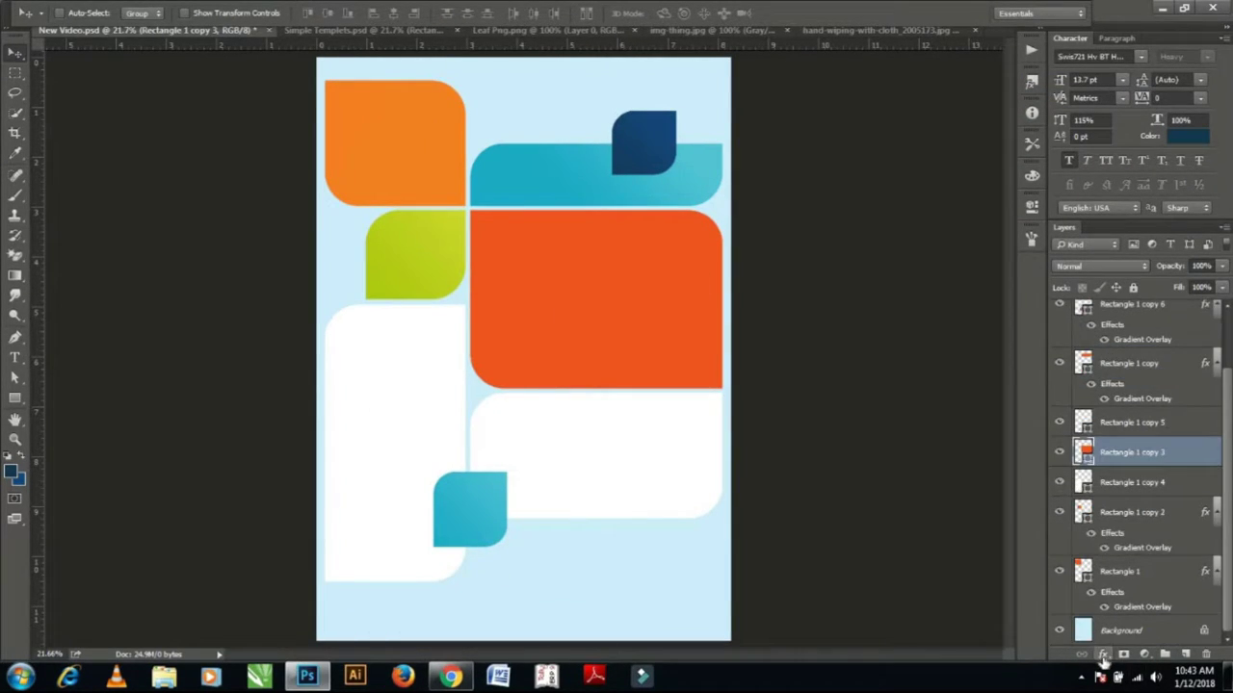
left_click(1103, 654)
left_click(1129, 510)
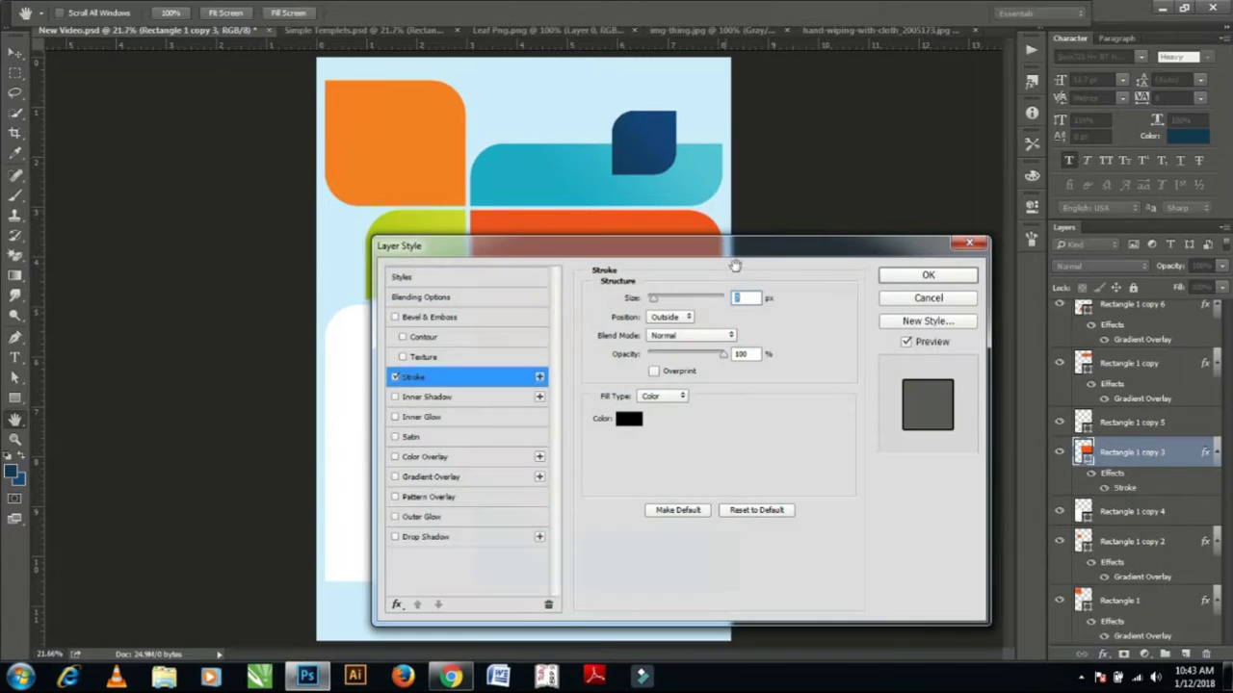
left_click_drag(734, 258, 745, 365)
type("7")
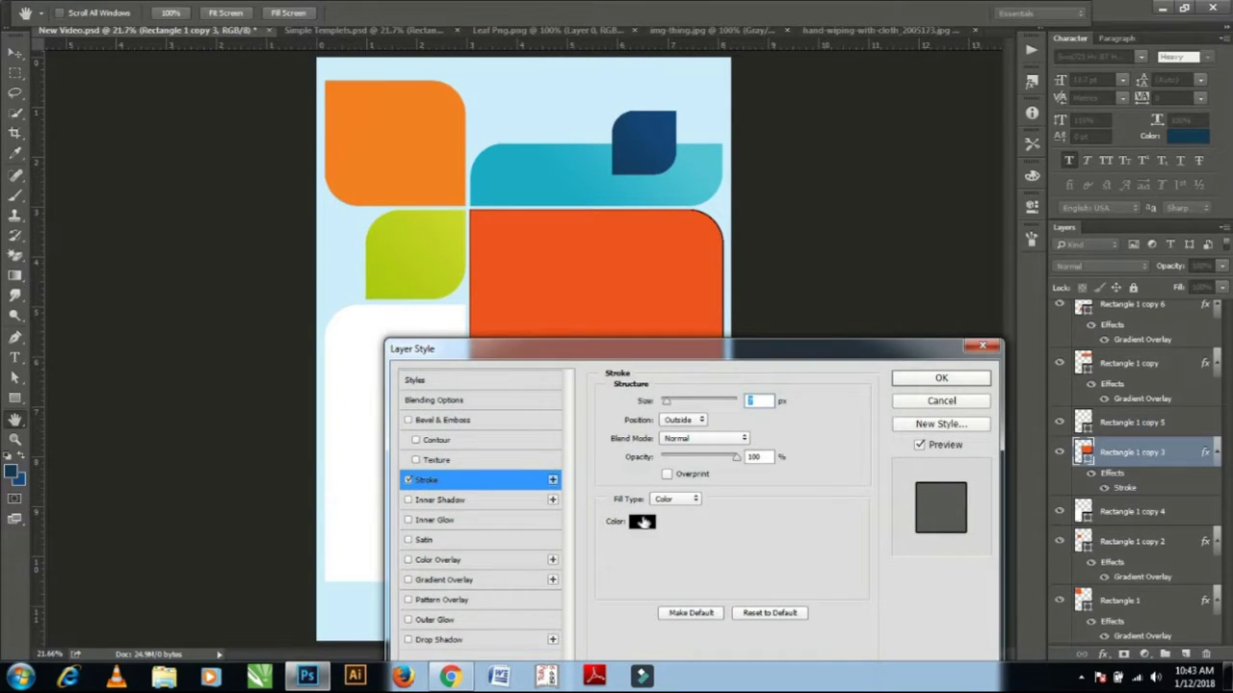
left_click(642, 521)
type("ffffff")
left_click(1169, 117)
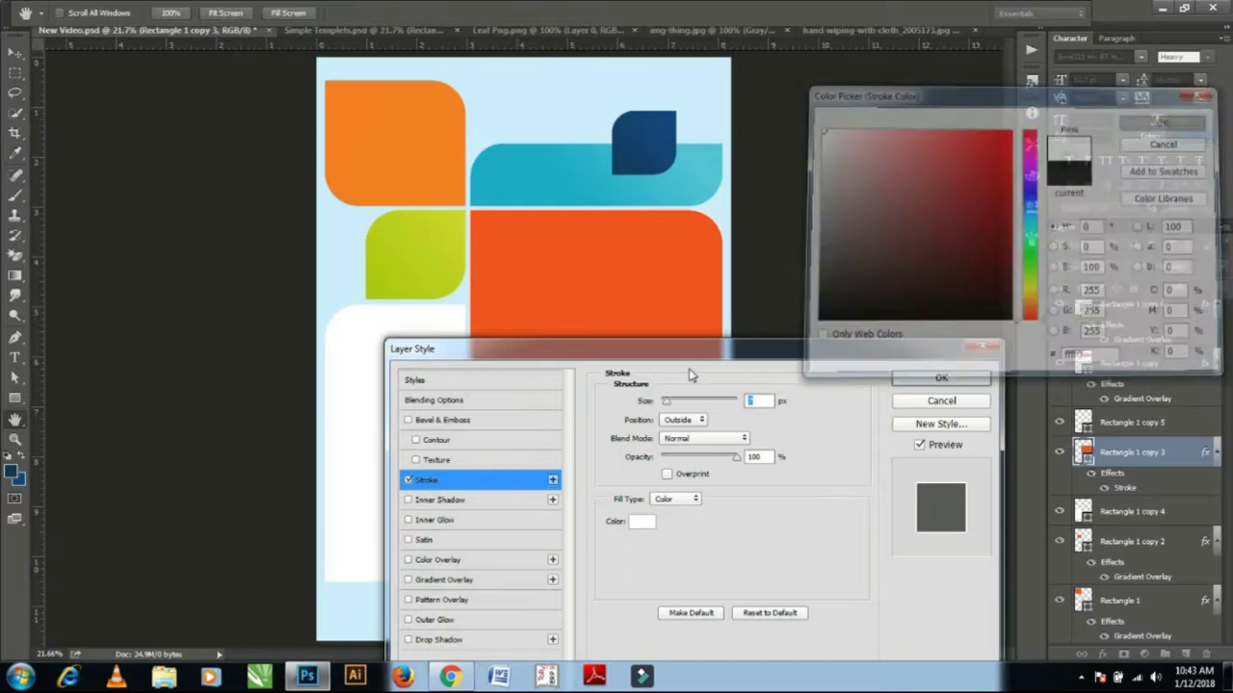
left_click_drag(673, 402, 685, 404)
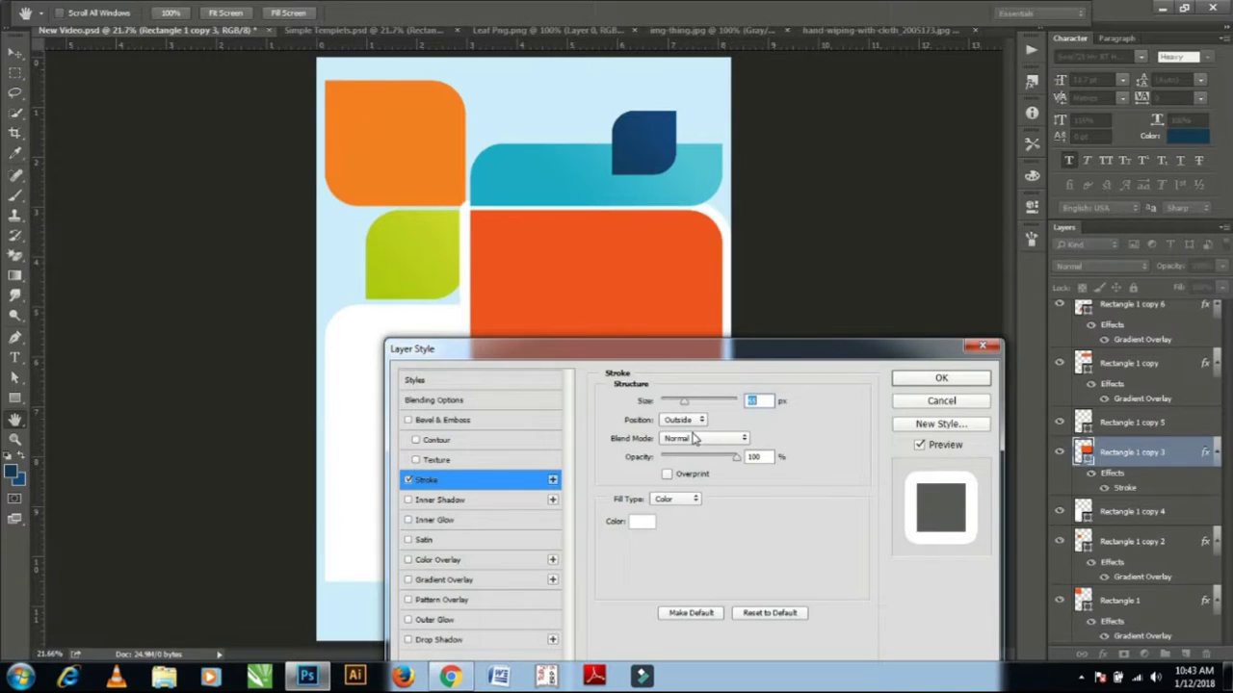
left_click(684, 420)
left_click(679, 442)
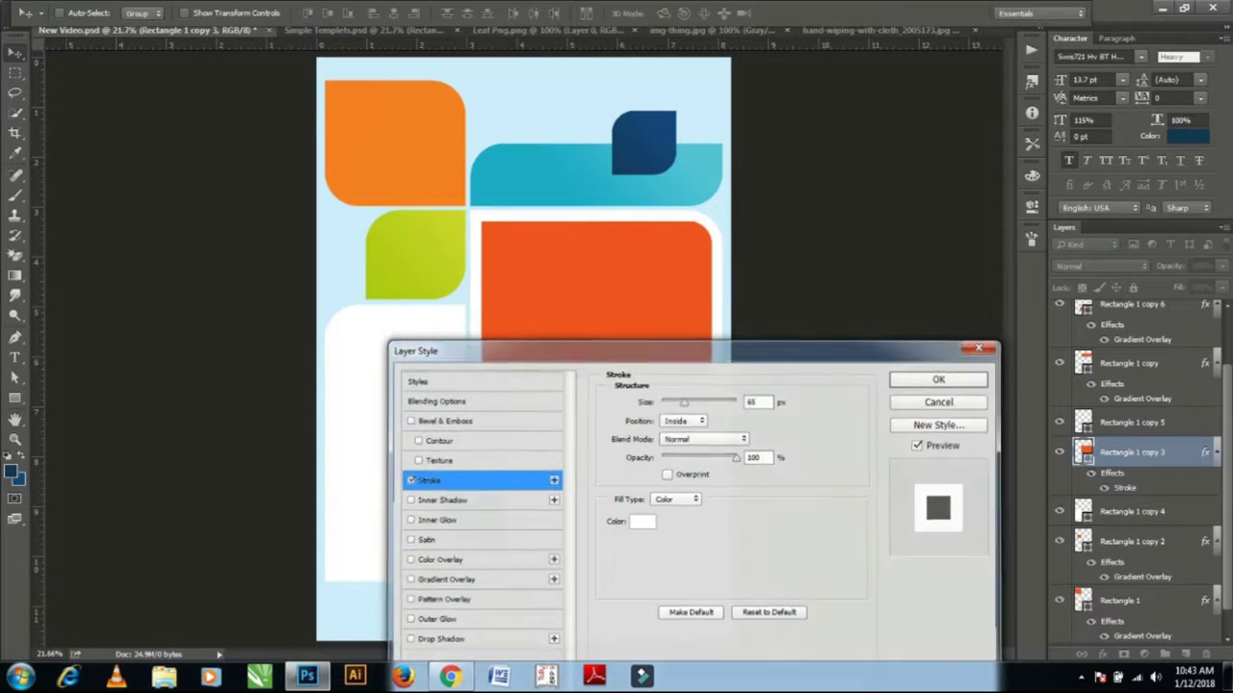
key("Return")
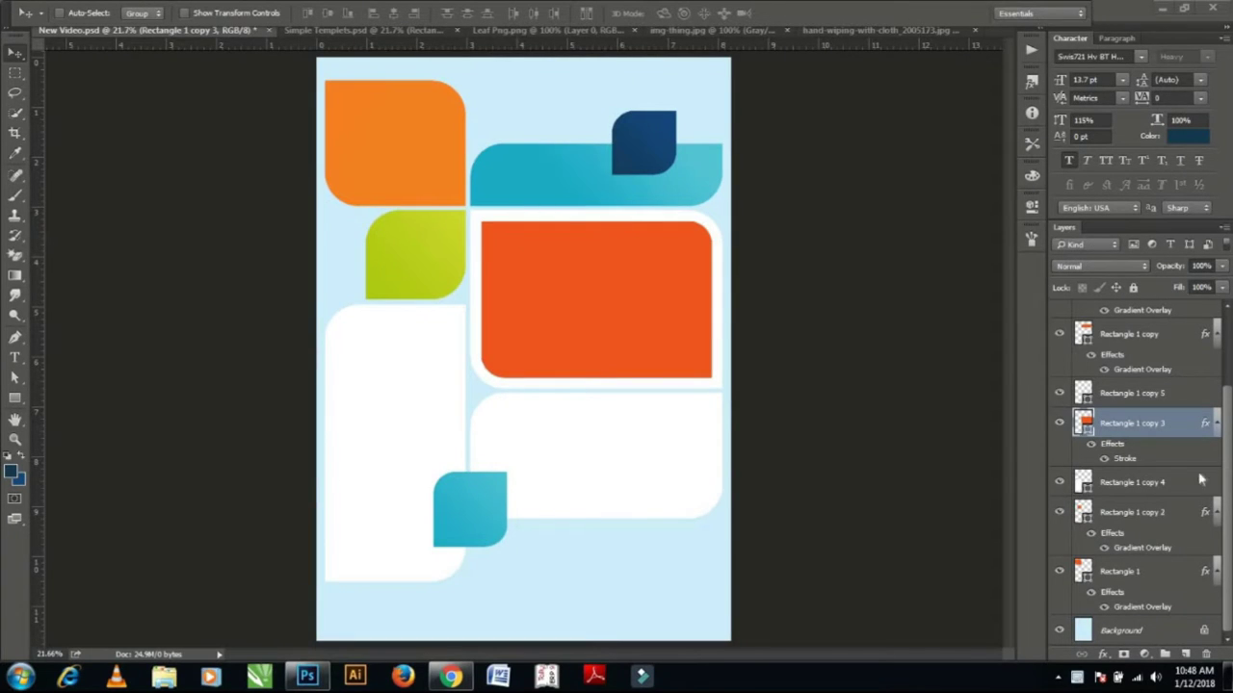
Shift-select all the shape layers in the Layers panel.
left_click(1141, 349)
scroll(1144, 371, "up", 2)
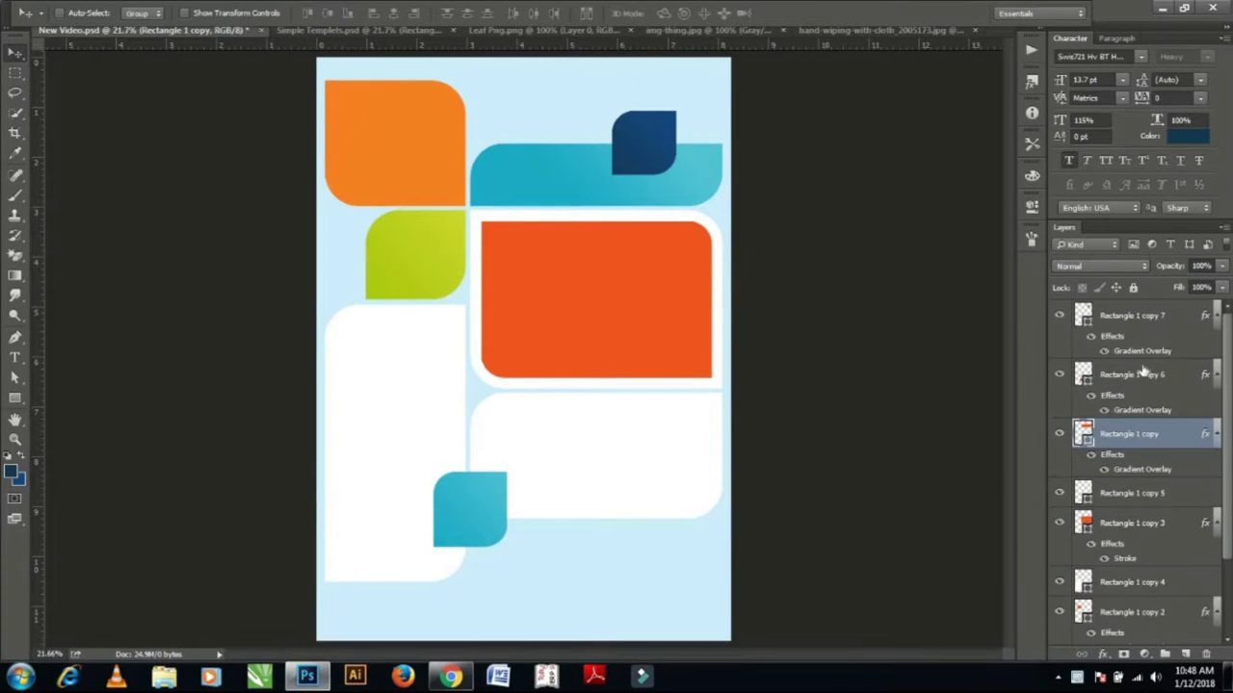
left_click(1175, 318)
scroll(1094, 544, "down", 2)
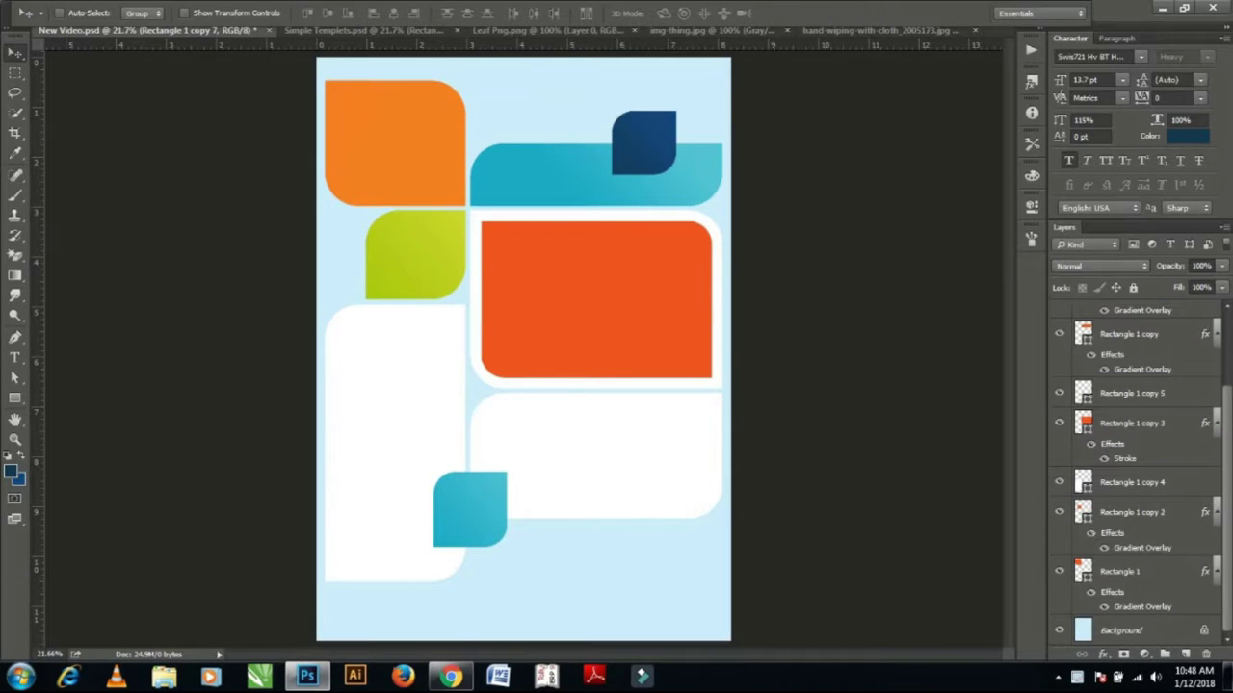
left_click(1120, 572, "shift")
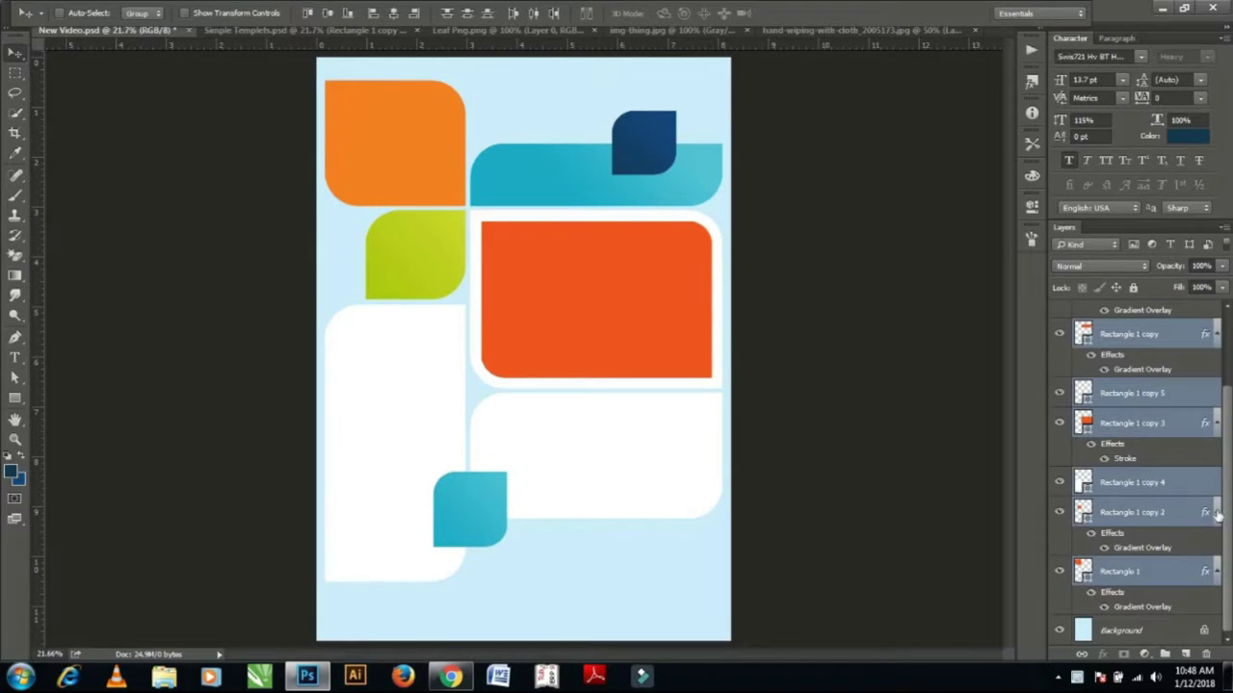
Group the shape layers and paste the slogan as a text layer near the page centre.
left_click(1216, 513, "alt")
key("ctrl+g")
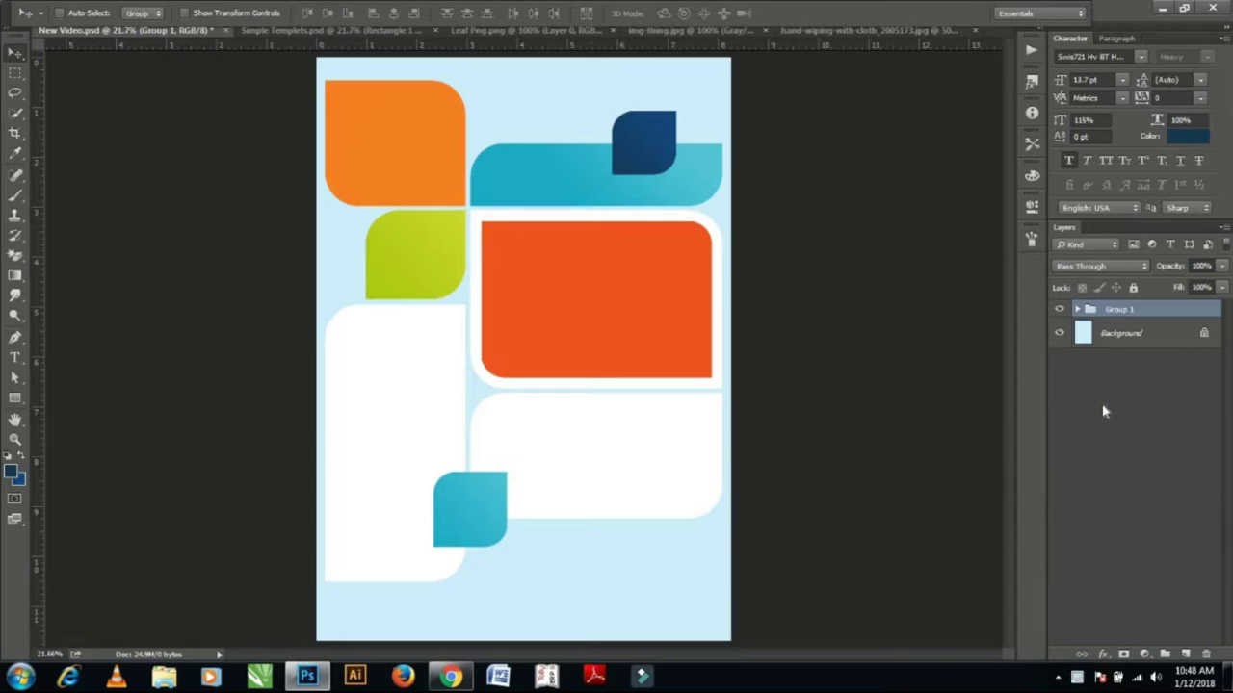
key("t")
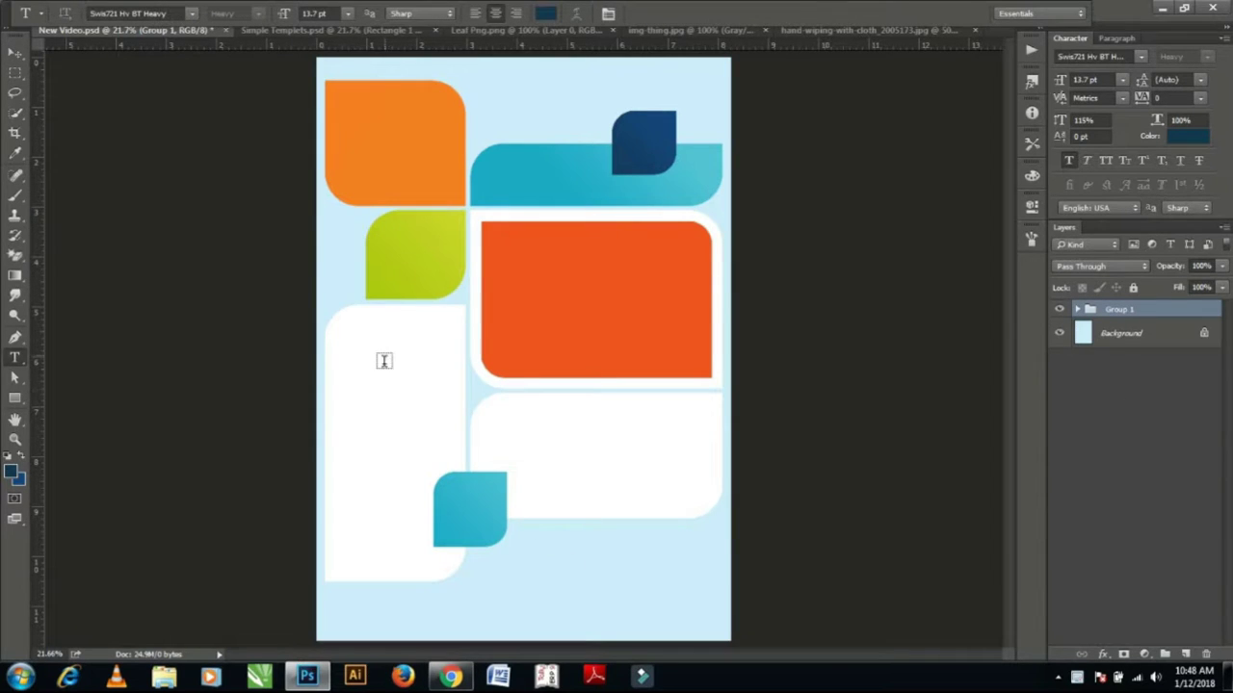
left_click(384, 361)
key("ctrl+v")
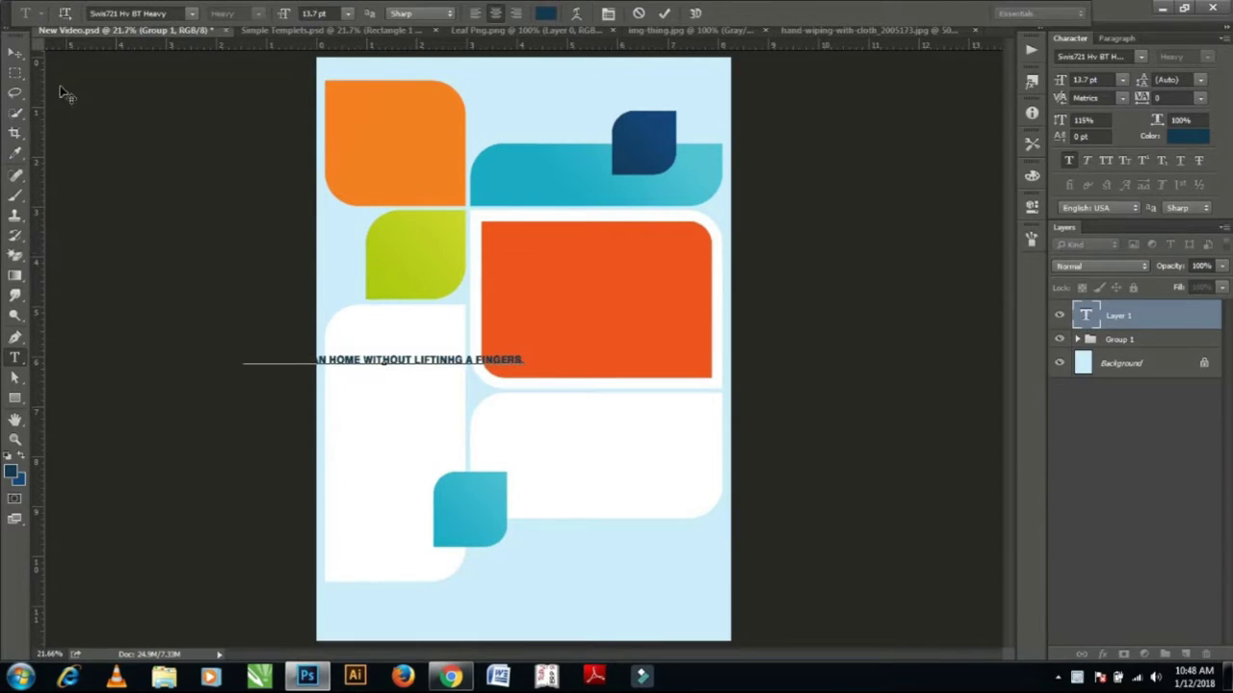
left_click(16, 52)
left_click_drag(392, 355, 532, 348)
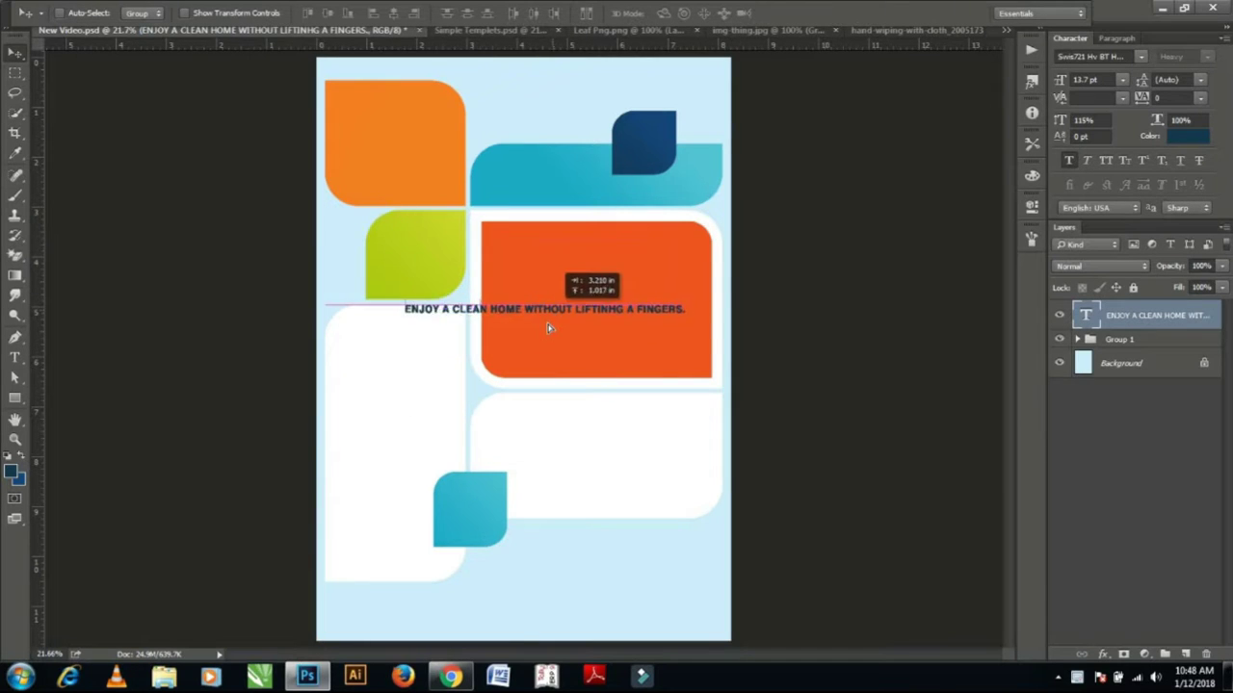
Break the headline into four lines: ENJOY A / CLEAN HOME / WITHOUT LIFTINHG / A FINGERS.
double_click(1086, 316)
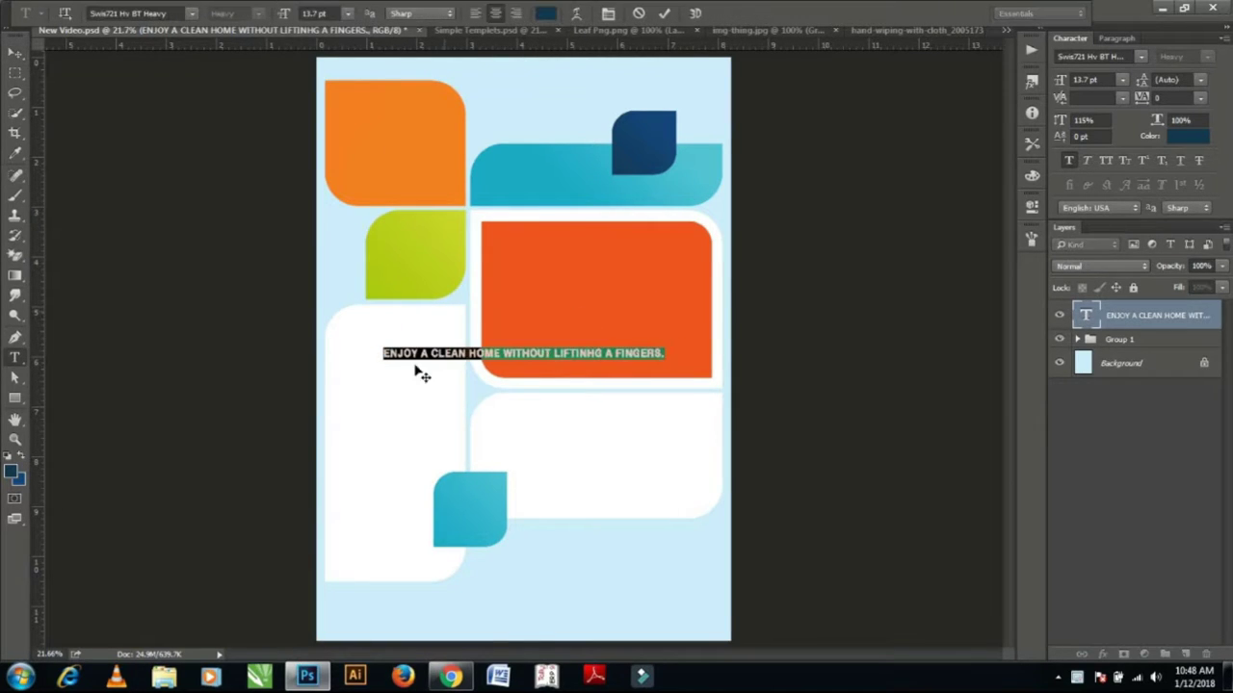
left_click(429, 354)
key("Return")
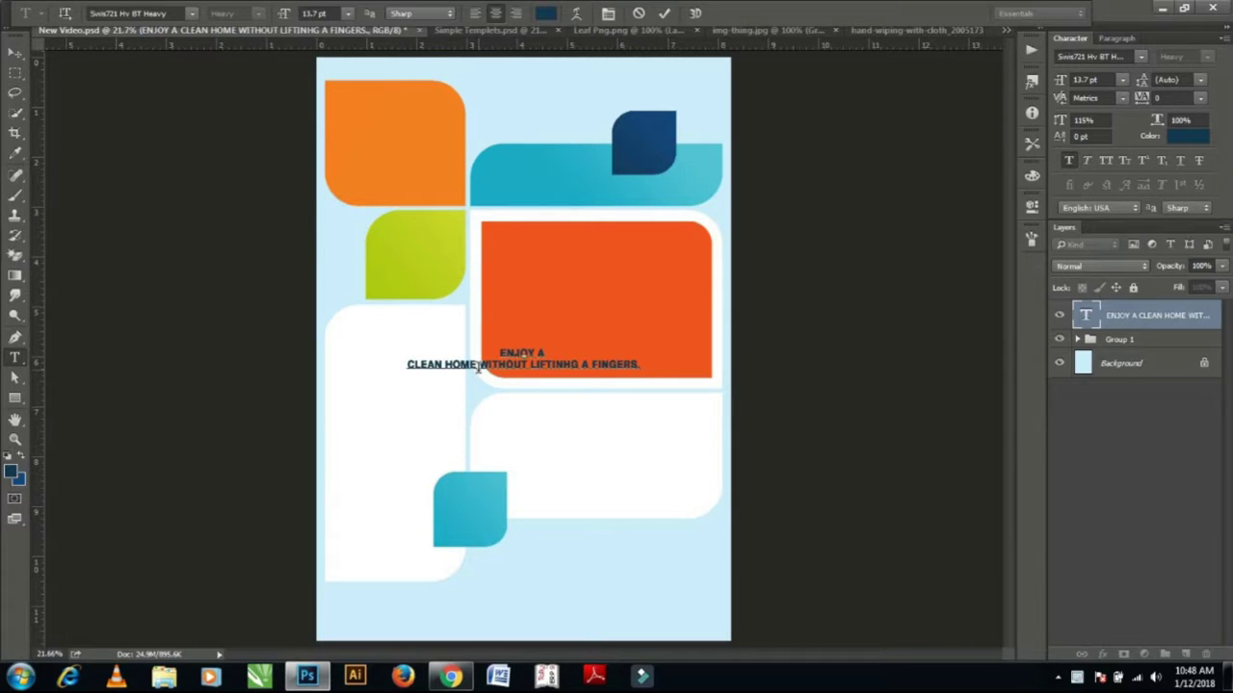
key("Return")
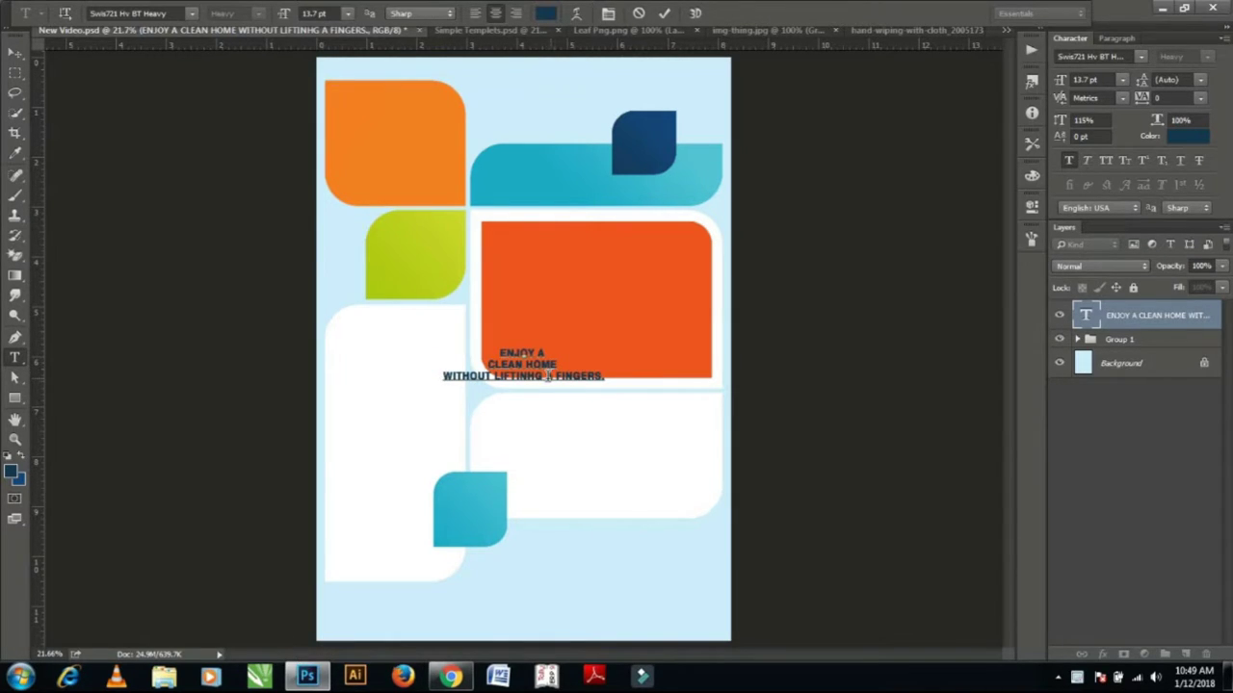
key("Return")
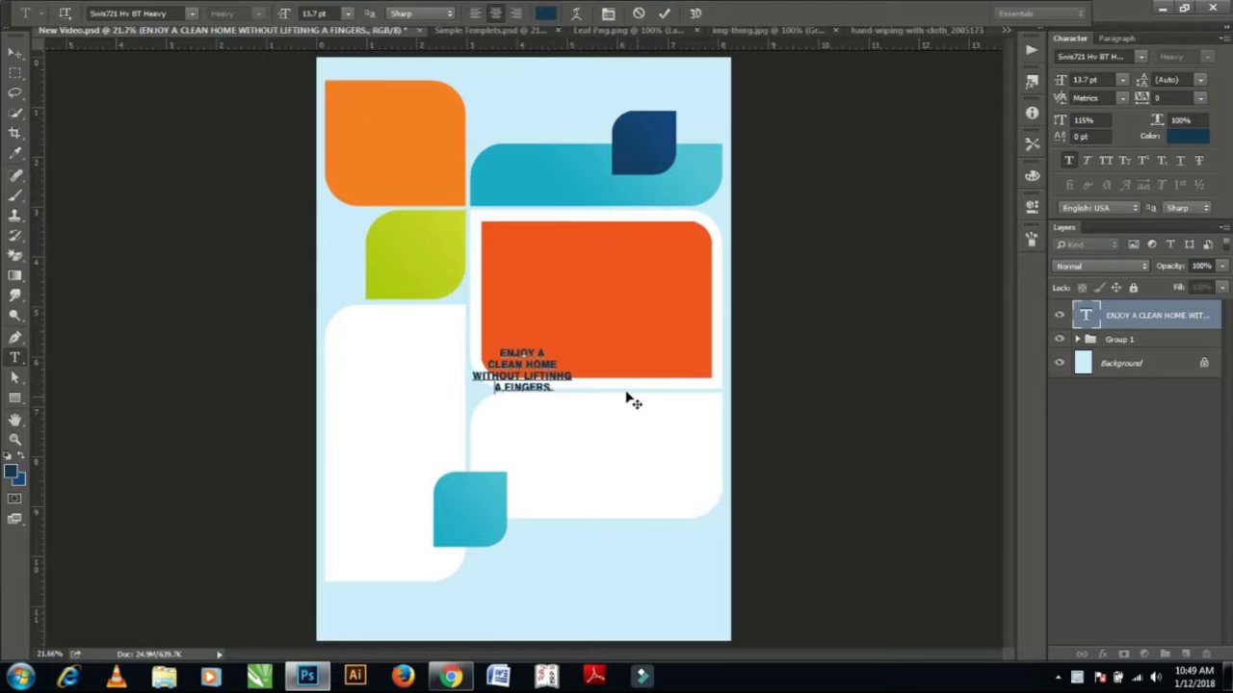
key("ctrl+Return")
key("v")
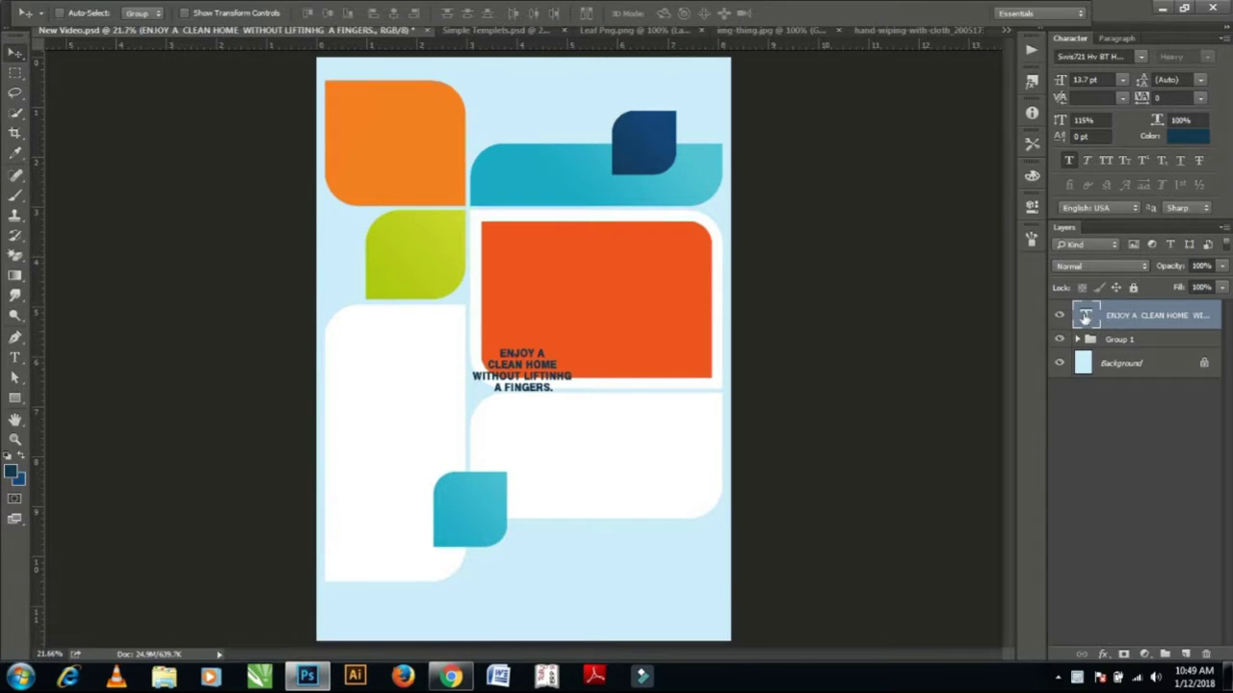
double_click(1084, 317)
Right-align the headline and set its font to Scooby Doo Regular.
left_click(1117, 38)
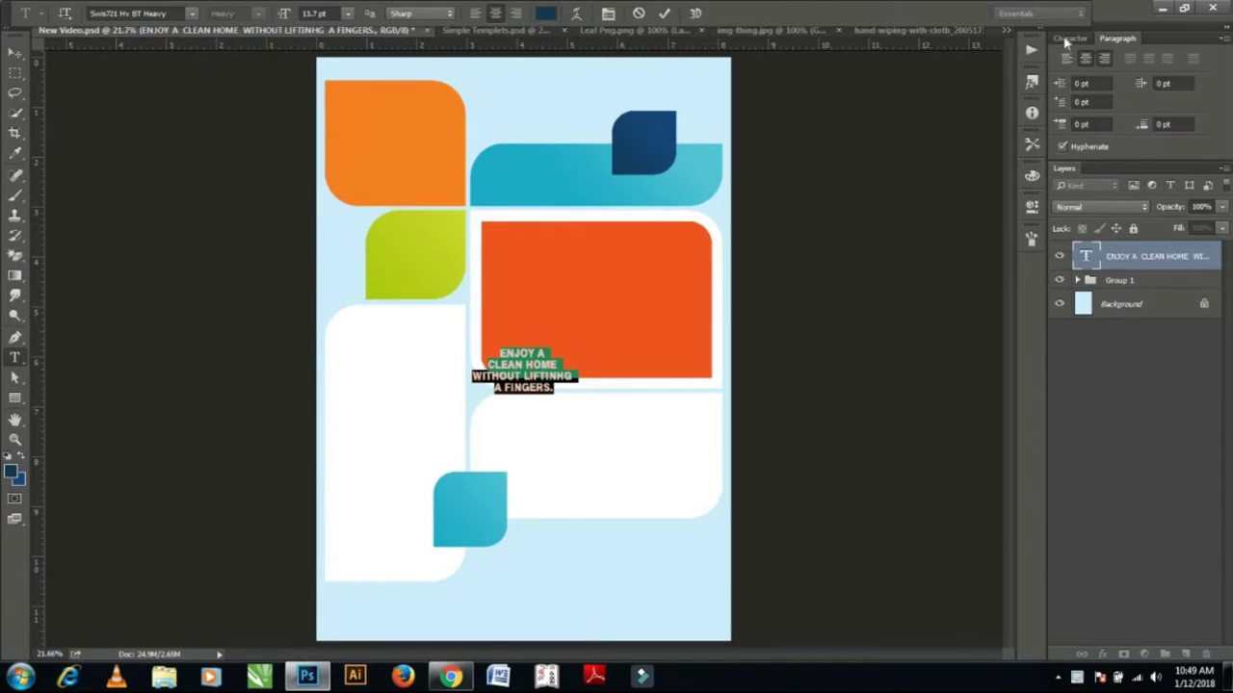
key("ctrl+shift+r")
left_click(1069, 39)
left_click(1093, 56)
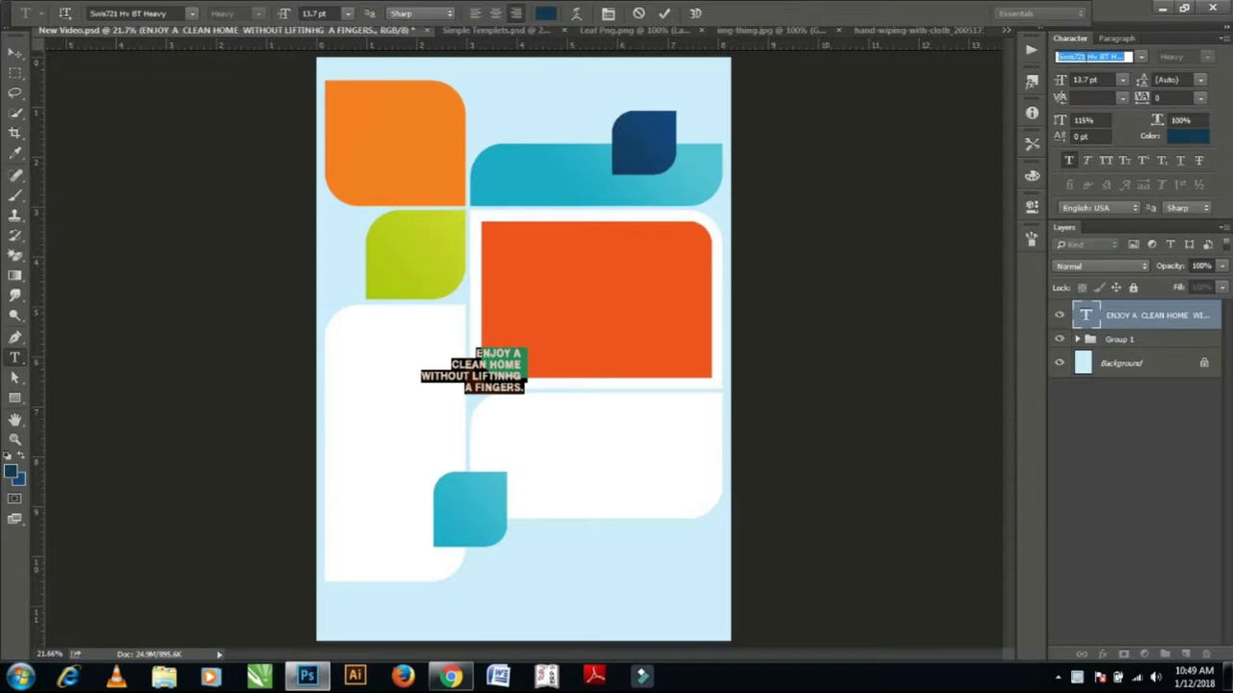
type("scoo")
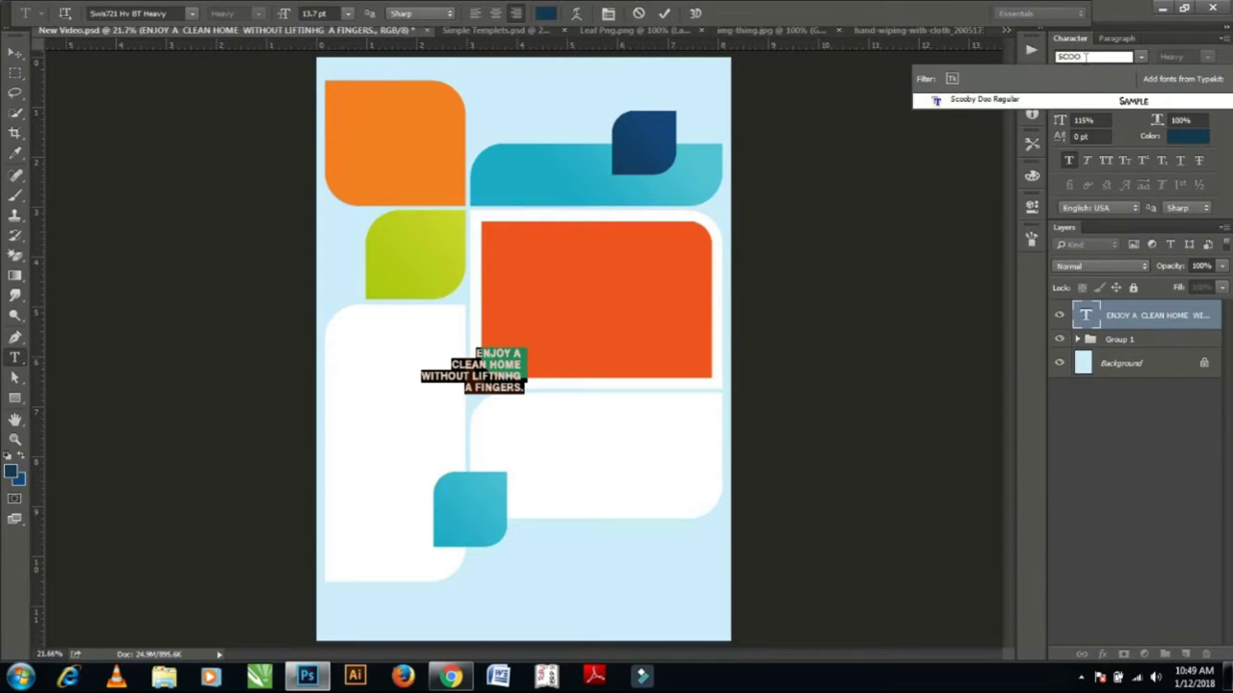
key("Return")
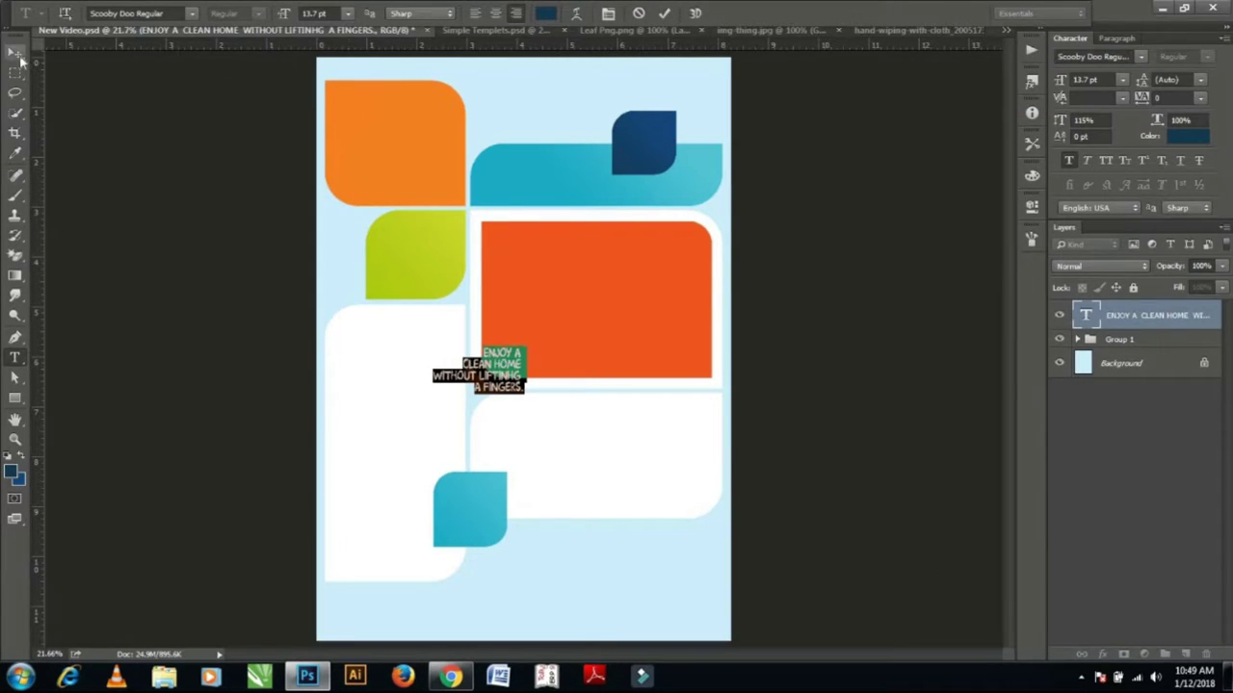
left_click(16, 53)
Move the headline onto the top-left orange leaf and enlarge it to fill the leaf.
left_click_drag(531, 389, 432, 167)
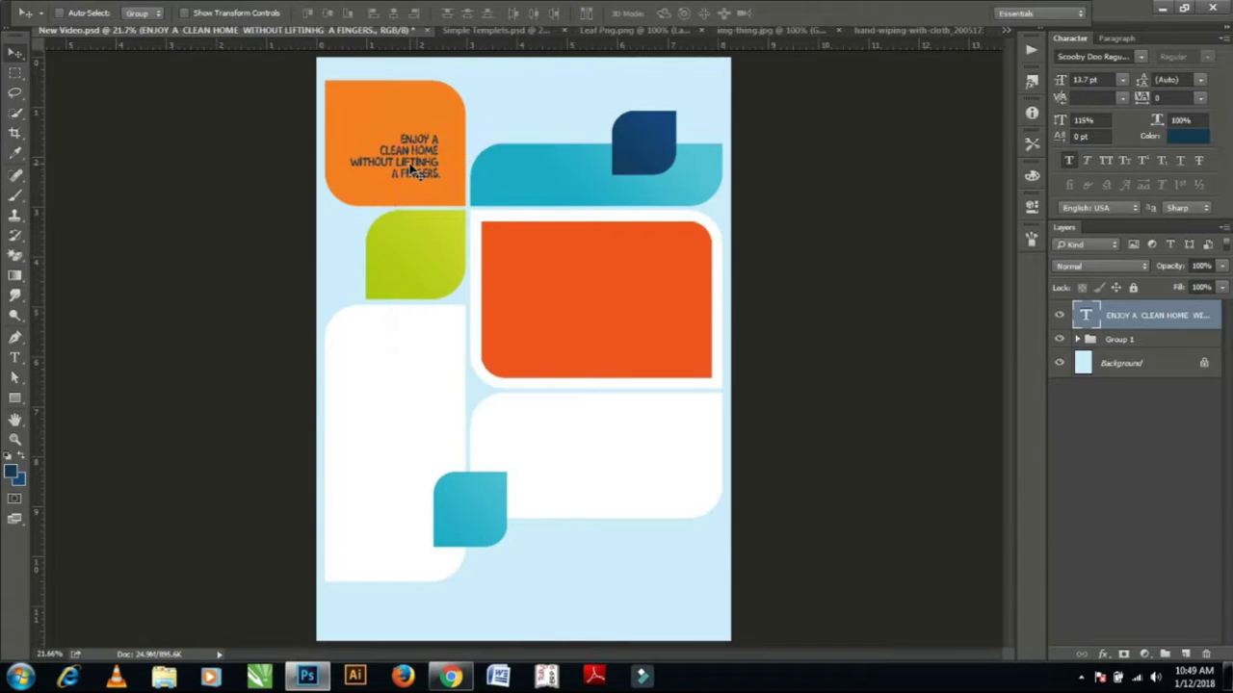
key("ctrl+t")
left_click(242, 13)
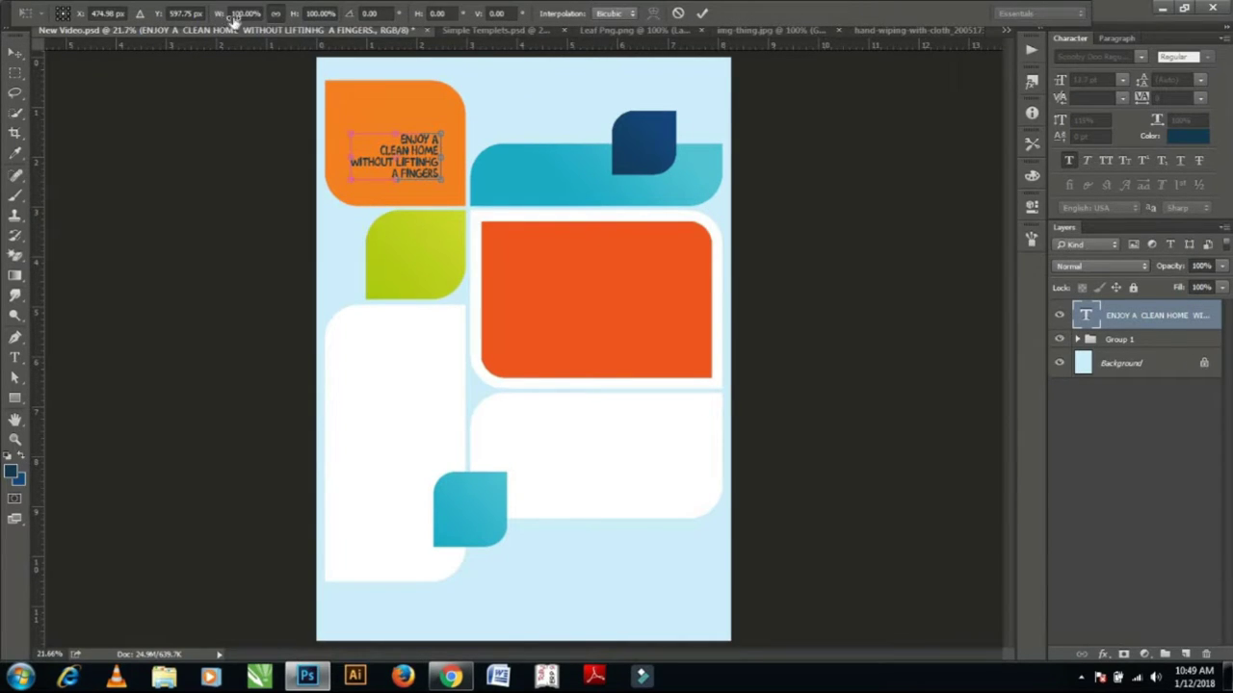
key("Up")
scroll(252, 15, "down", 5)
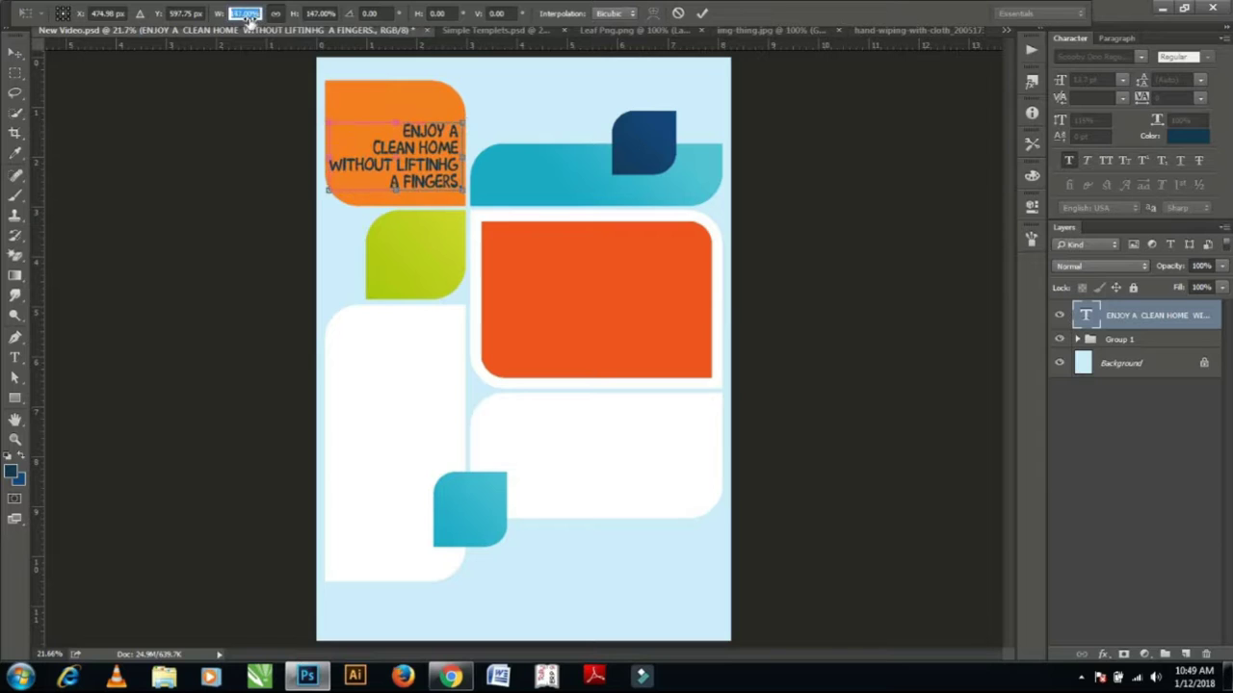
scroll(248, 15, "down", 4)
key("Return")
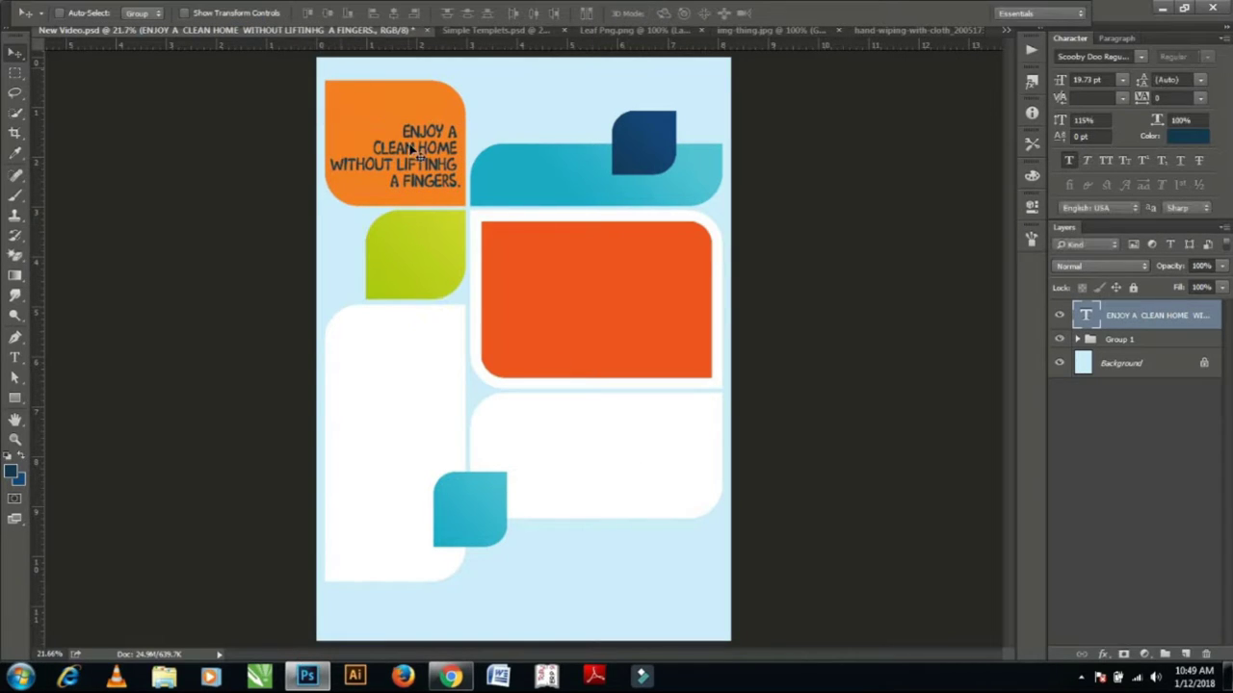
left_click_drag(416, 156, 412, 163)
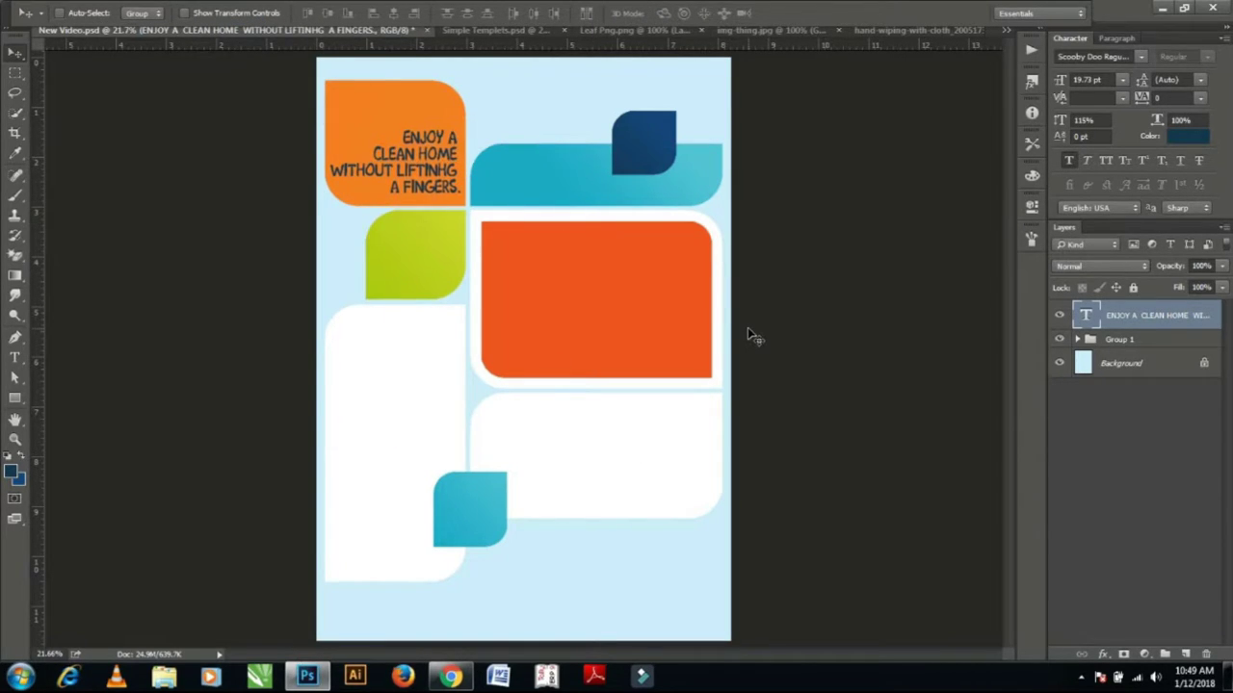
key("Down")
key("Down")
key("Down")
key("Down")
key("Down")
key("Down")
key("Down")
key("Down")
key("Down")
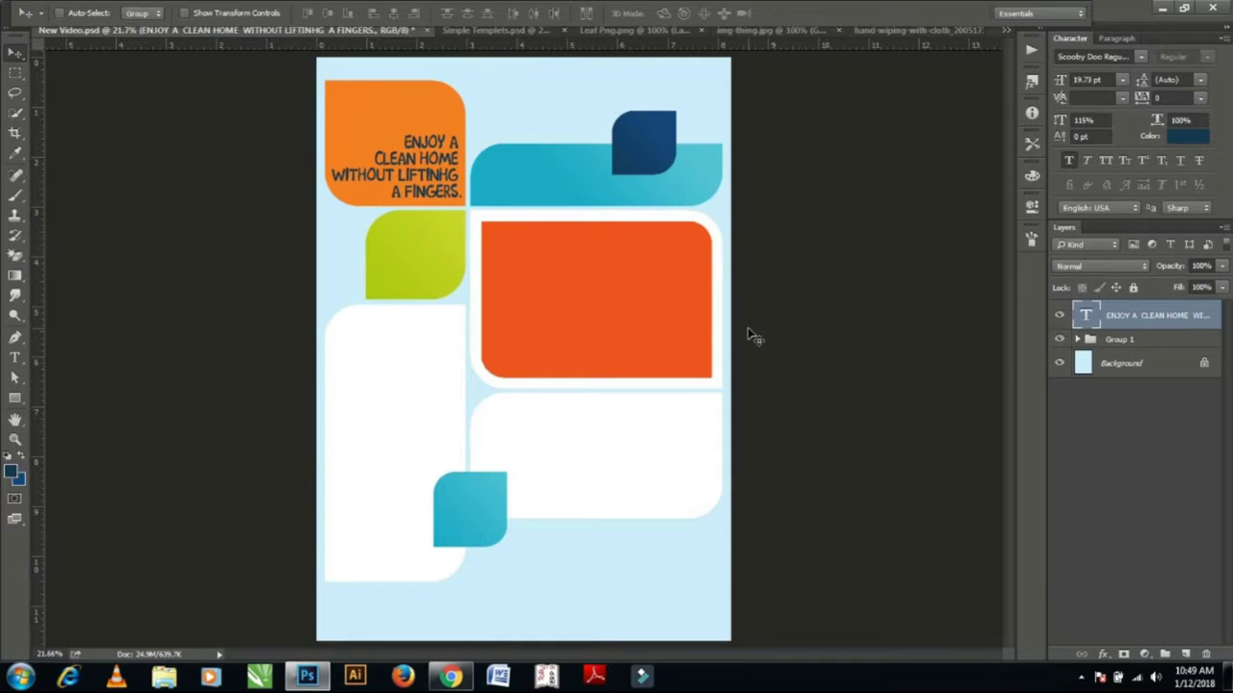
key("Down")
key("Down")
key("Down")
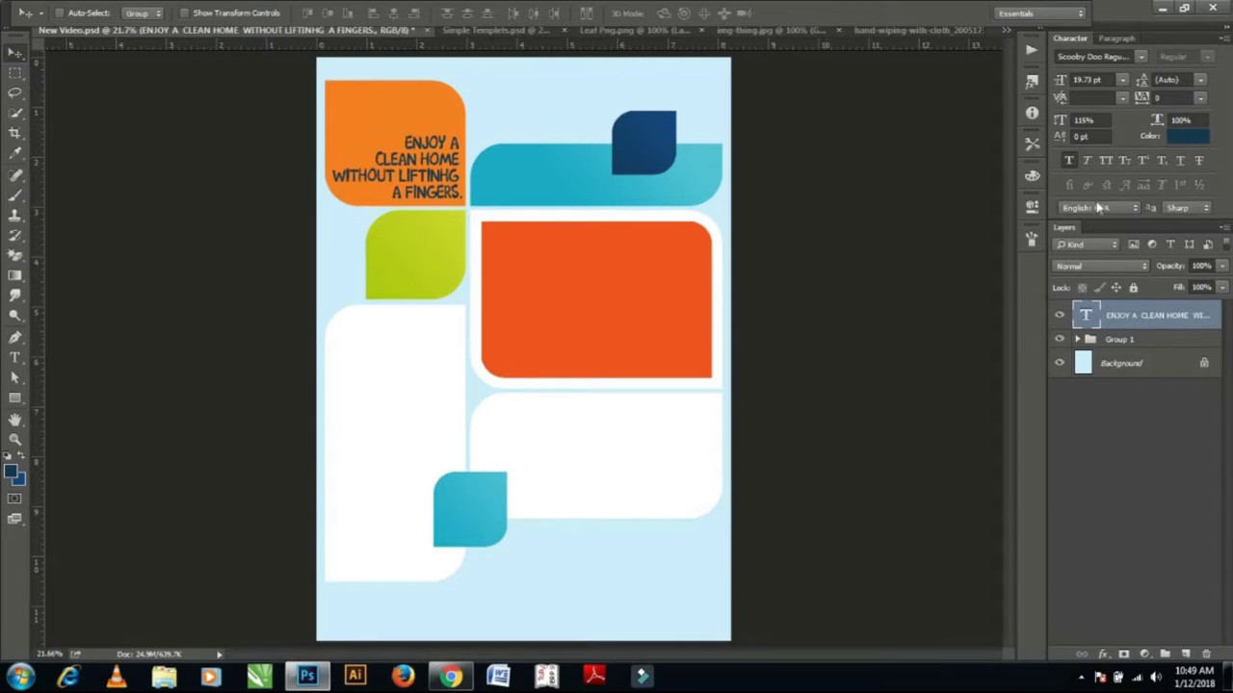
Colour the headline text white and fine-tune its position by a pixel.
left_click(1182, 136)
left_click(817, 127)
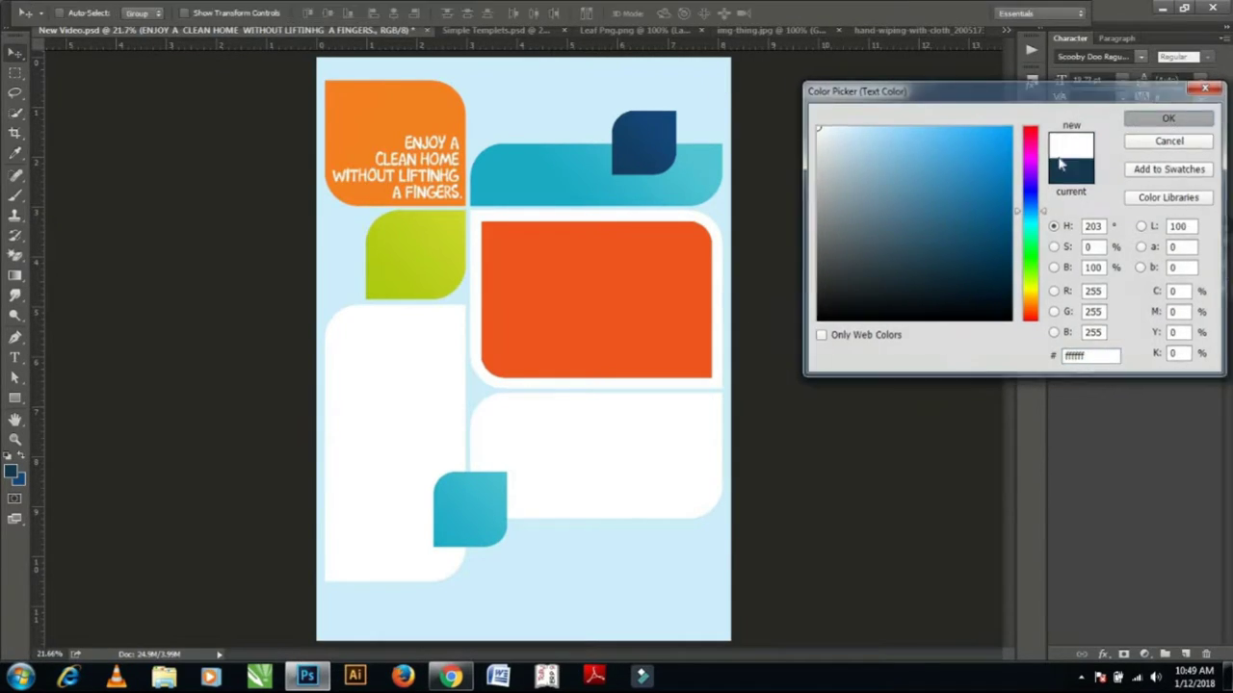
left_click(1170, 118)
key("Up")
key("Left")
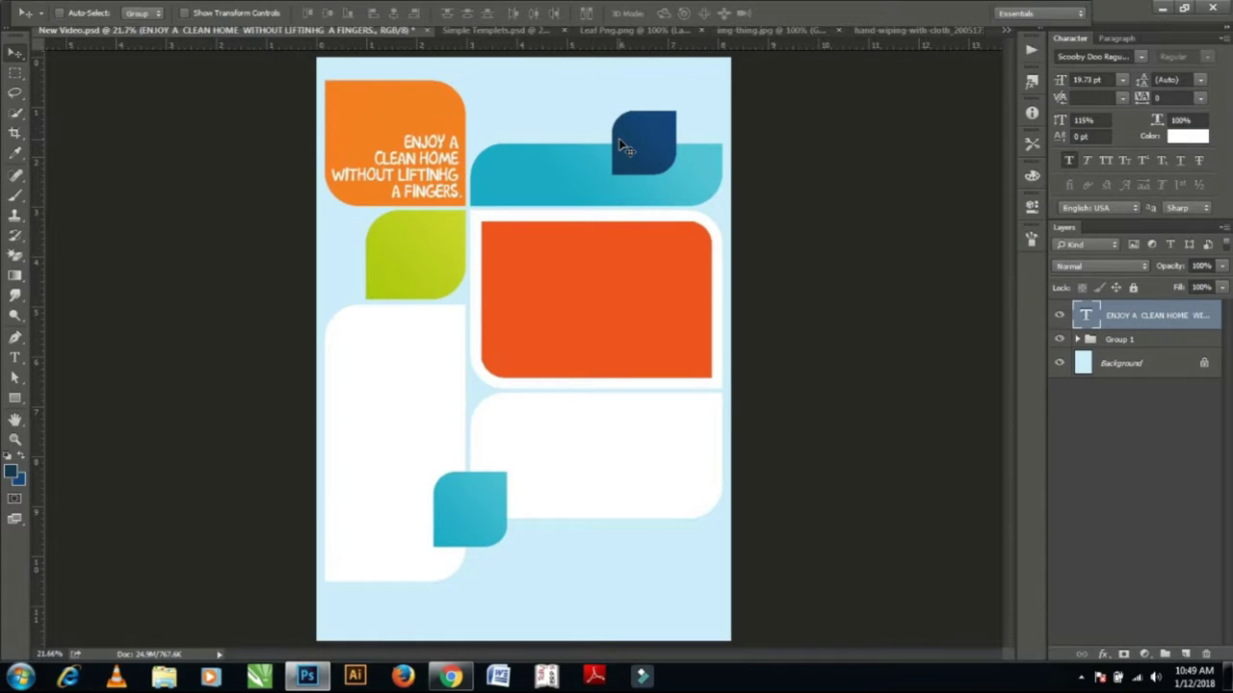
key("Down")
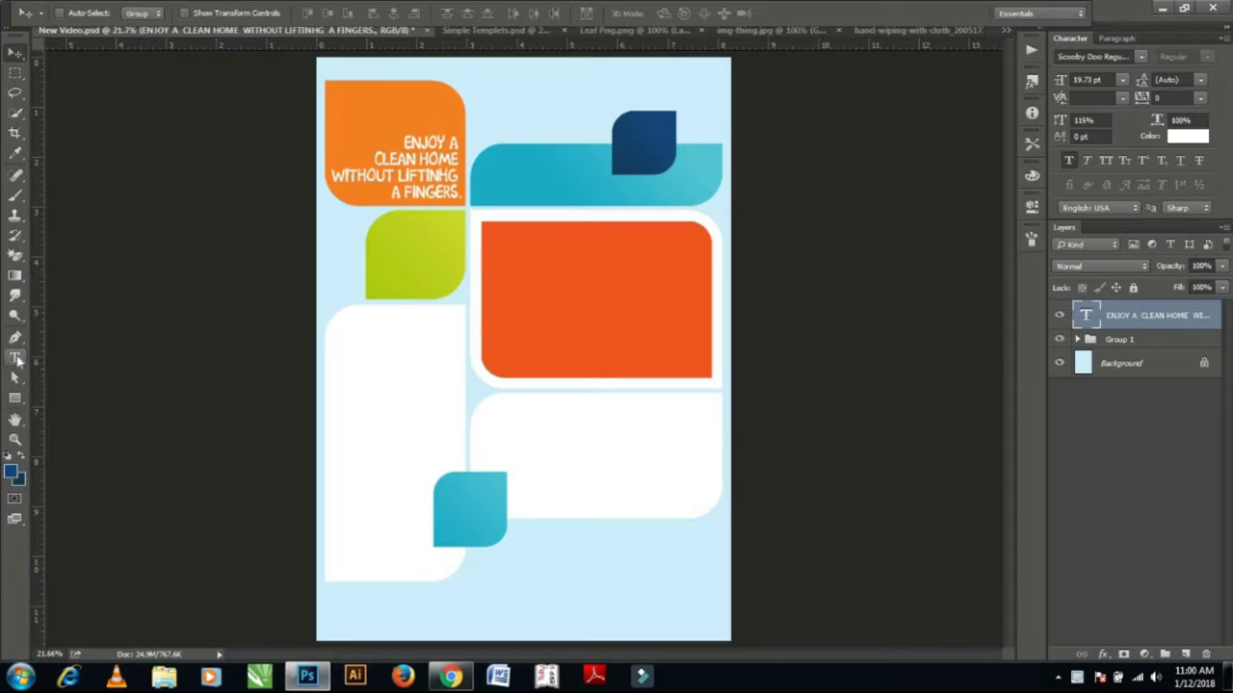
Paste the details text into a new text block in the left white panel.
left_click(16, 359)
left_click(354, 362)
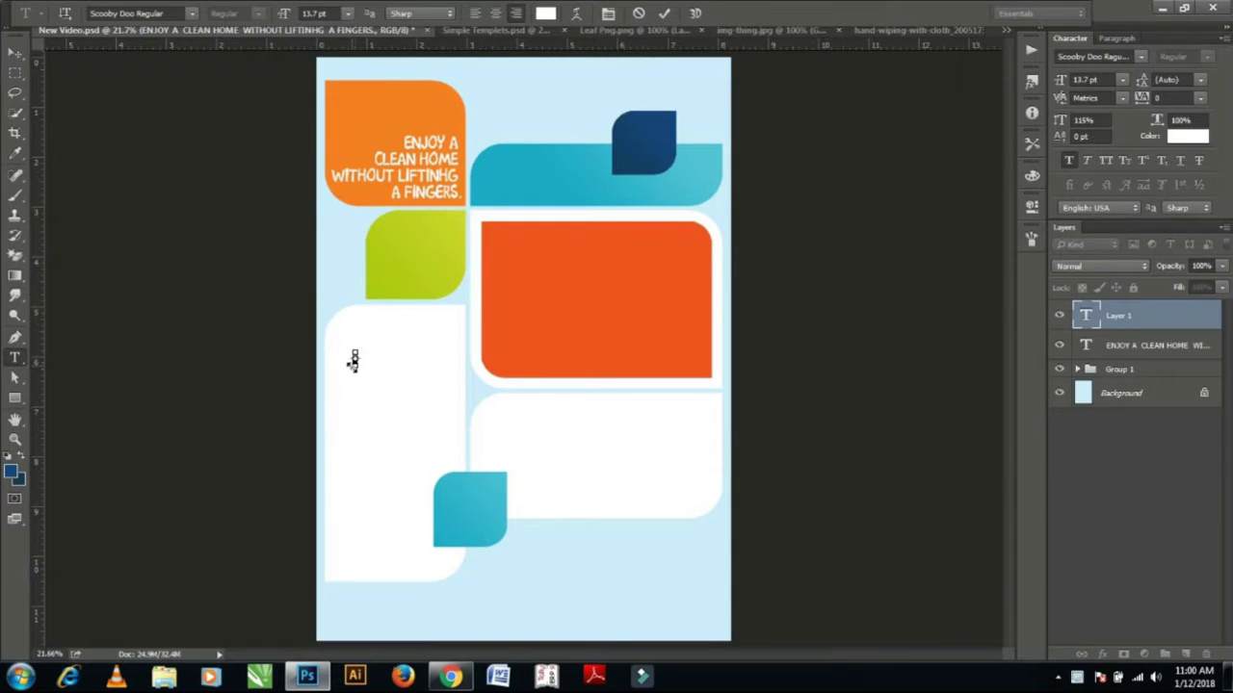
key("ctrl+v")
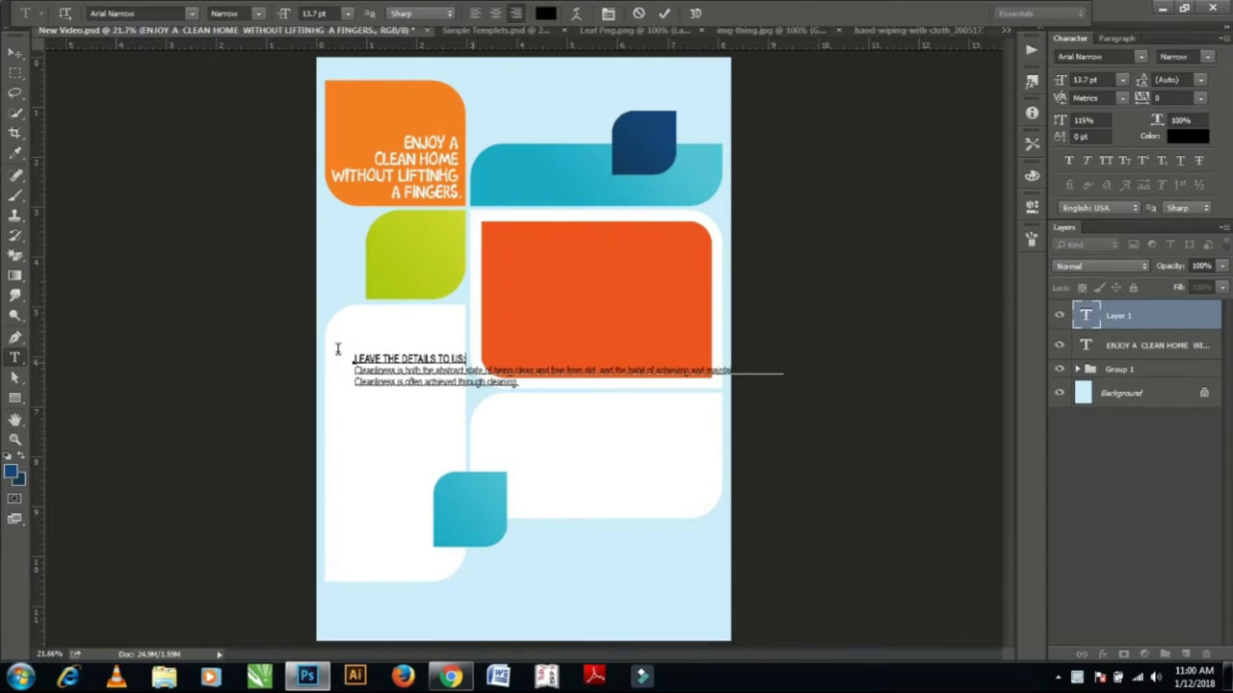
Set the 'LEAVE THE DETAILS TO US:' heading line in Calibri Bold.
triple_click(355, 359)
left_click(1093, 56)
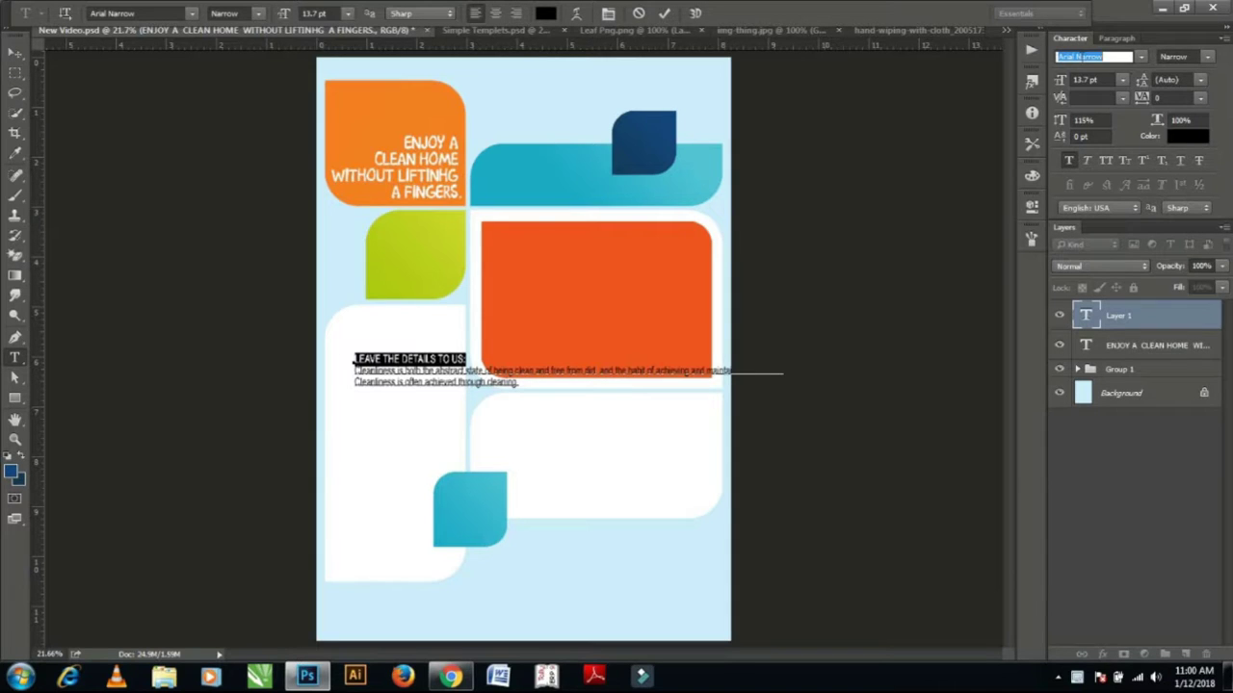
type("C")
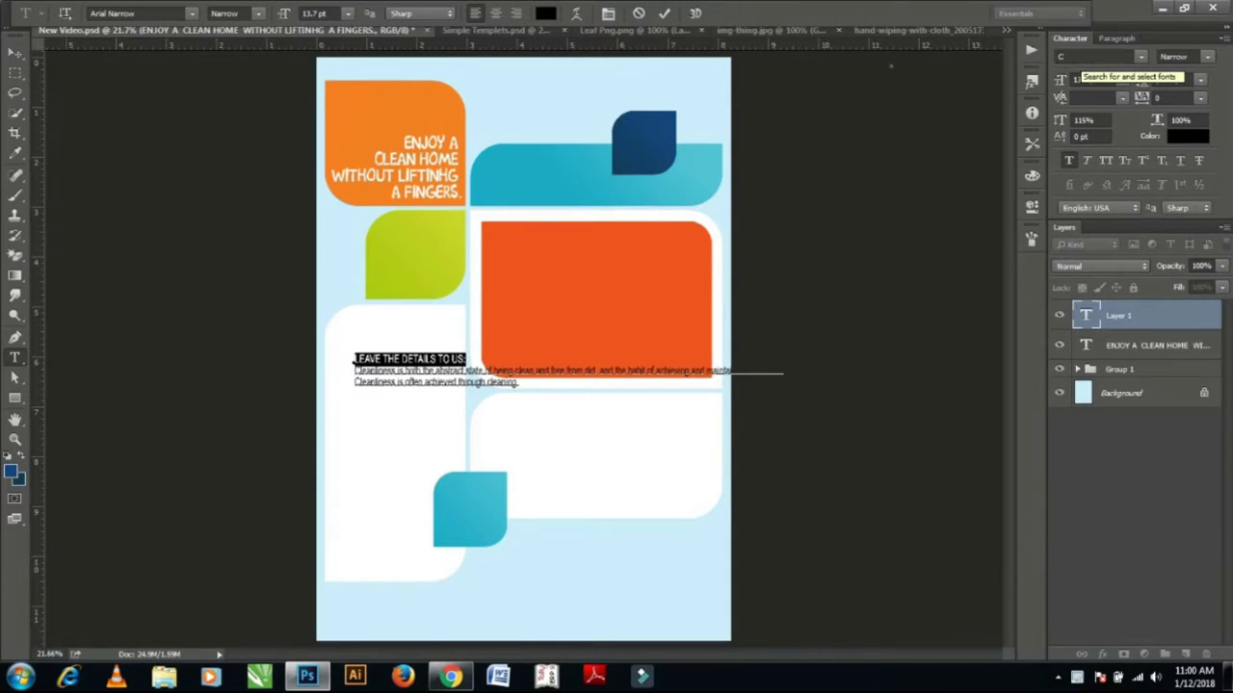
type("ALIBRI")
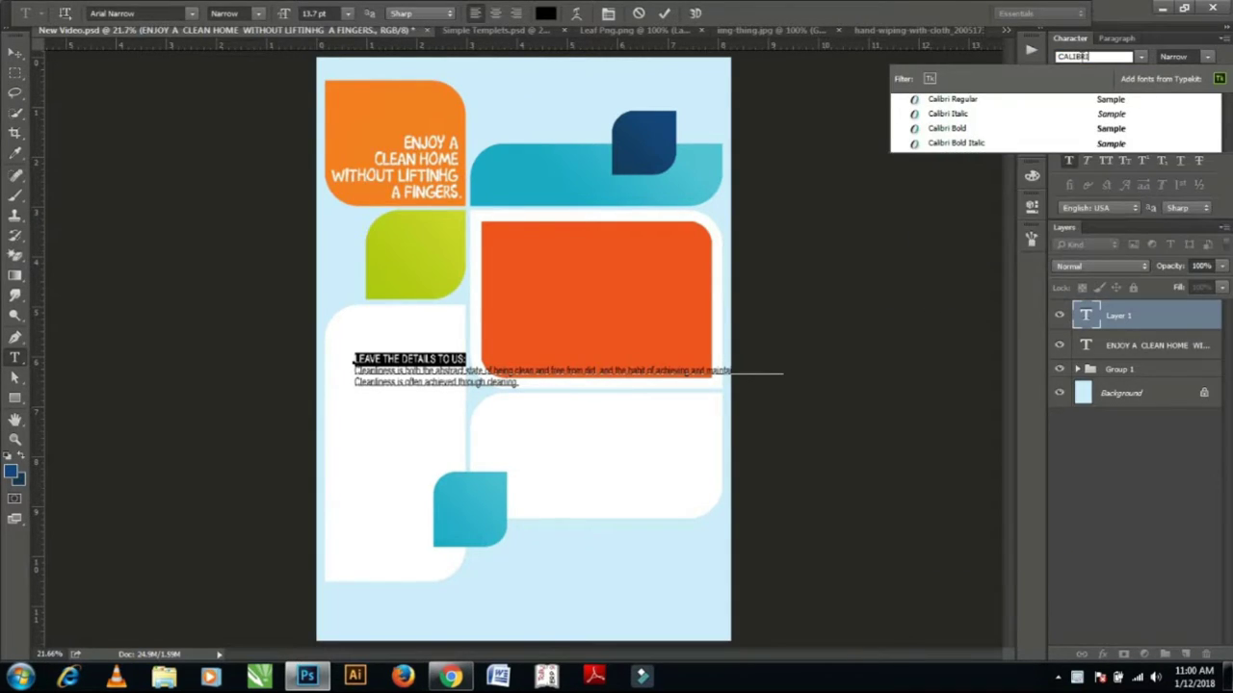
key("Down")
key("Down")
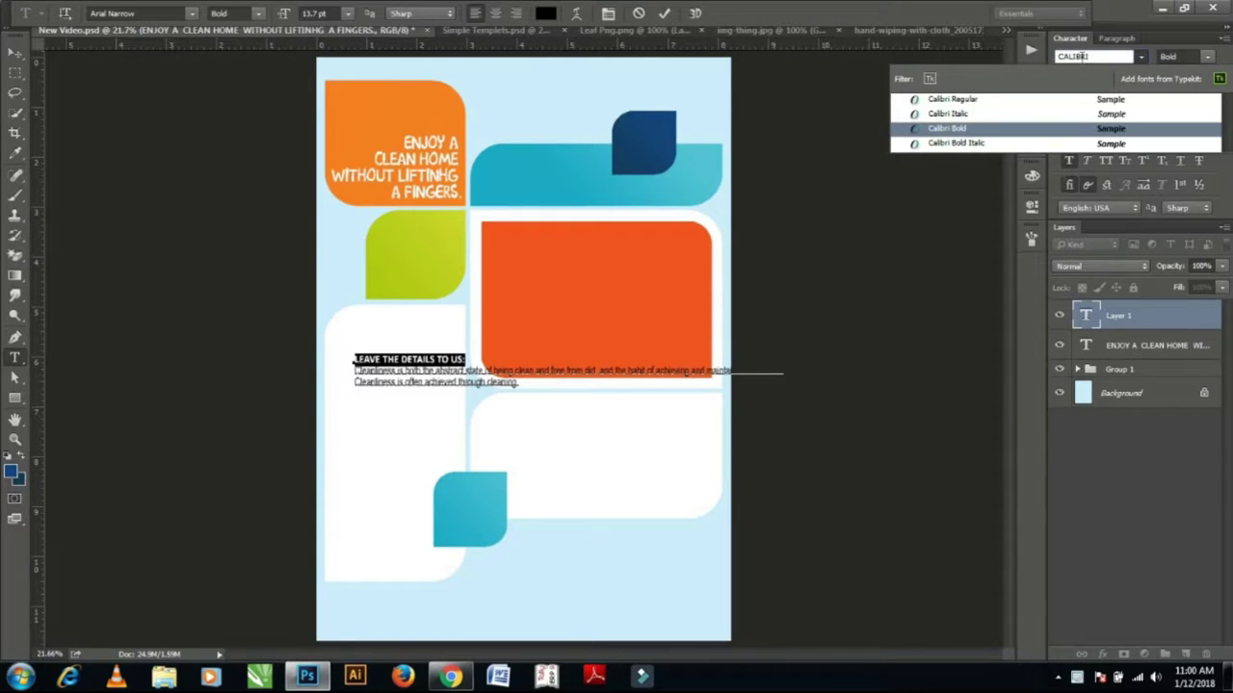
key("Return")
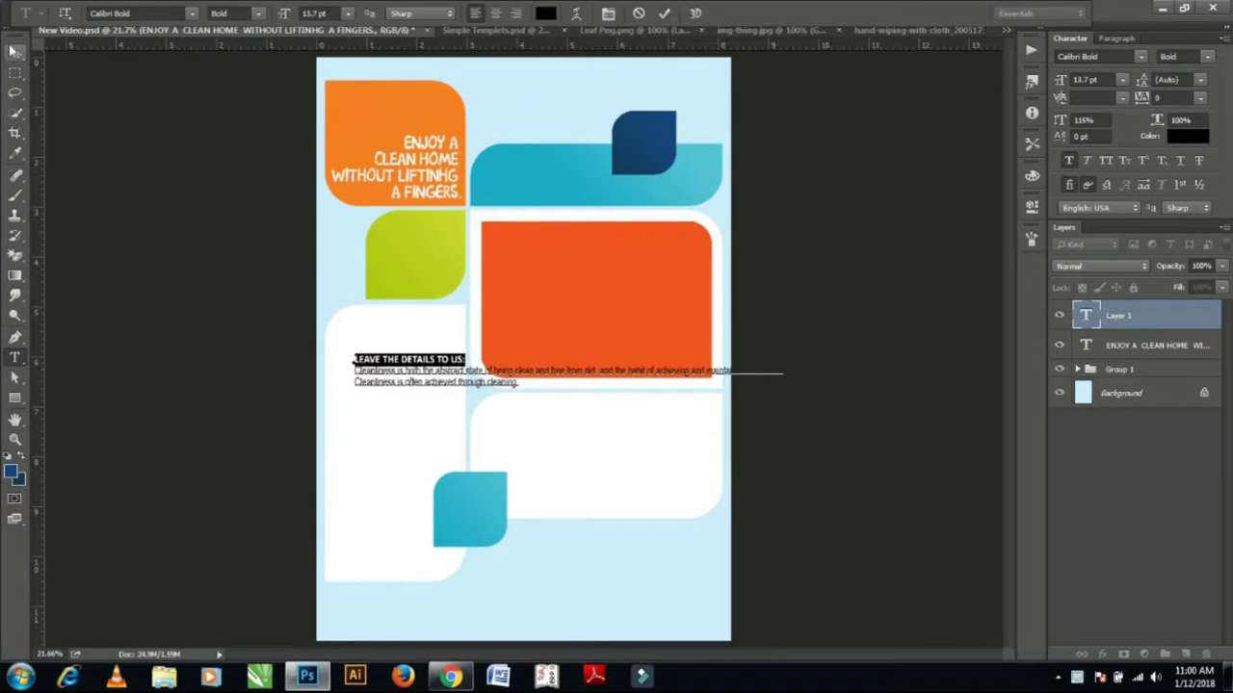
Commit the text and select the paragraph below the heading.
left_click(11, 54)
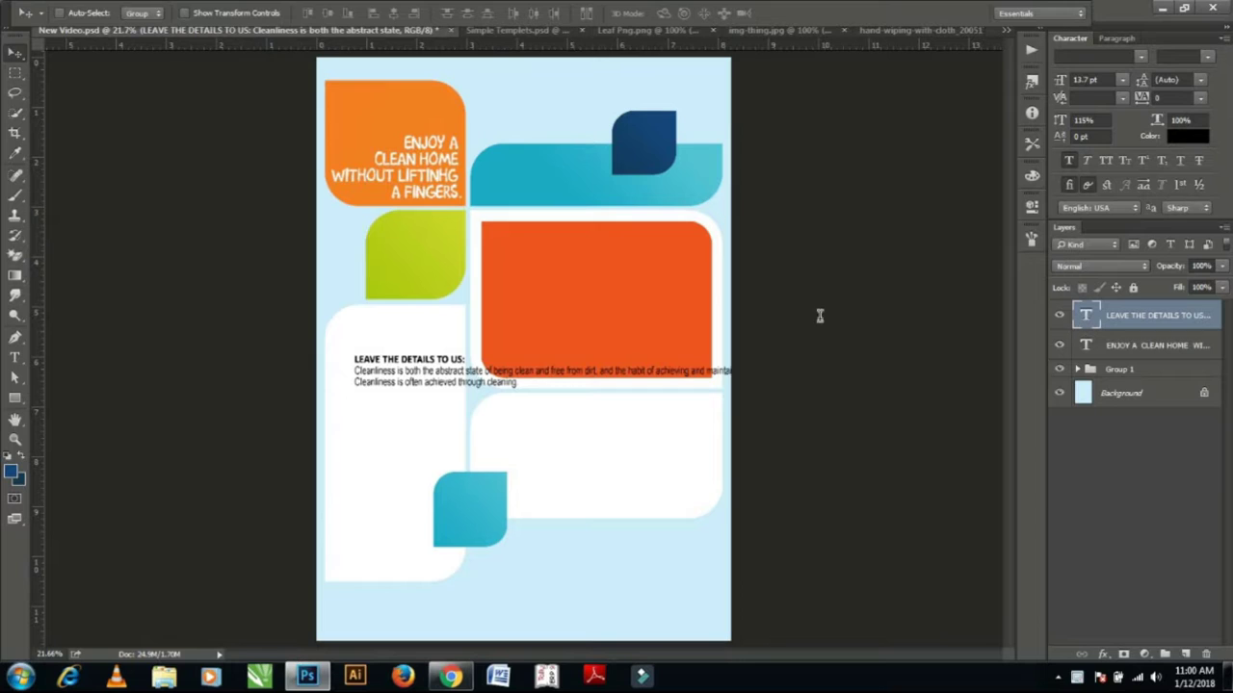
double_click(358, 368)
triple_click(358, 371)
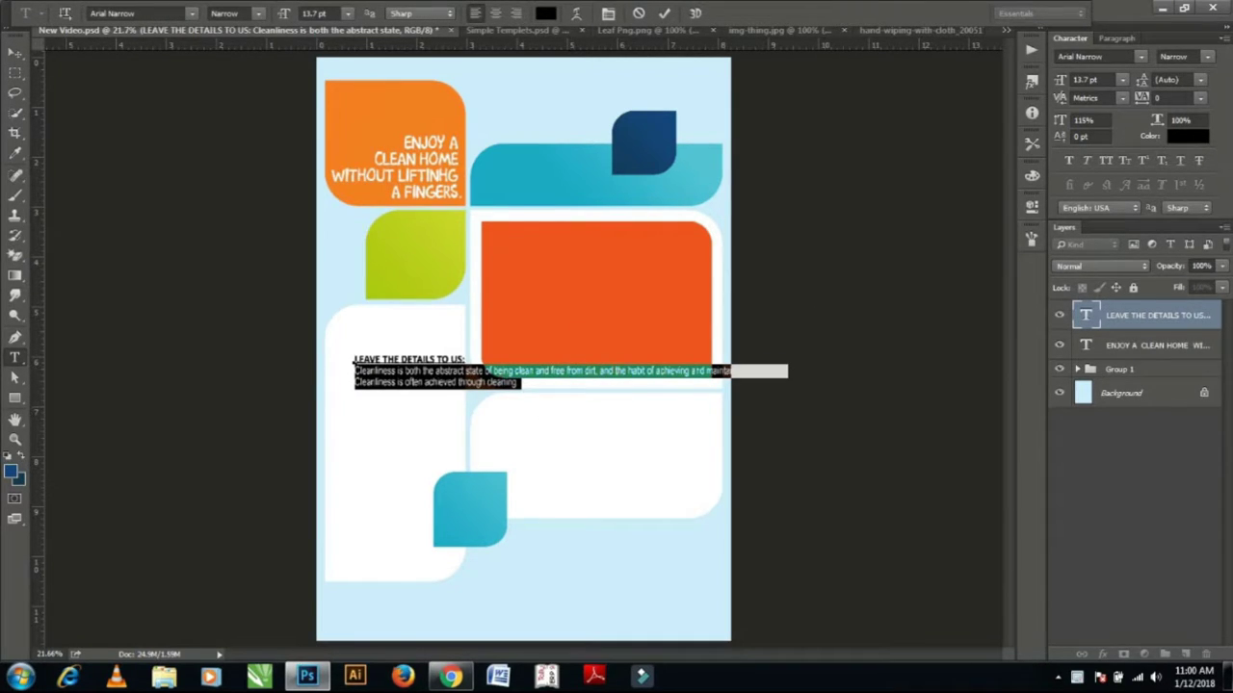
Set the details paragraph in Script MT Bold.
left_click(1120, 57)
type("SCRIPT")
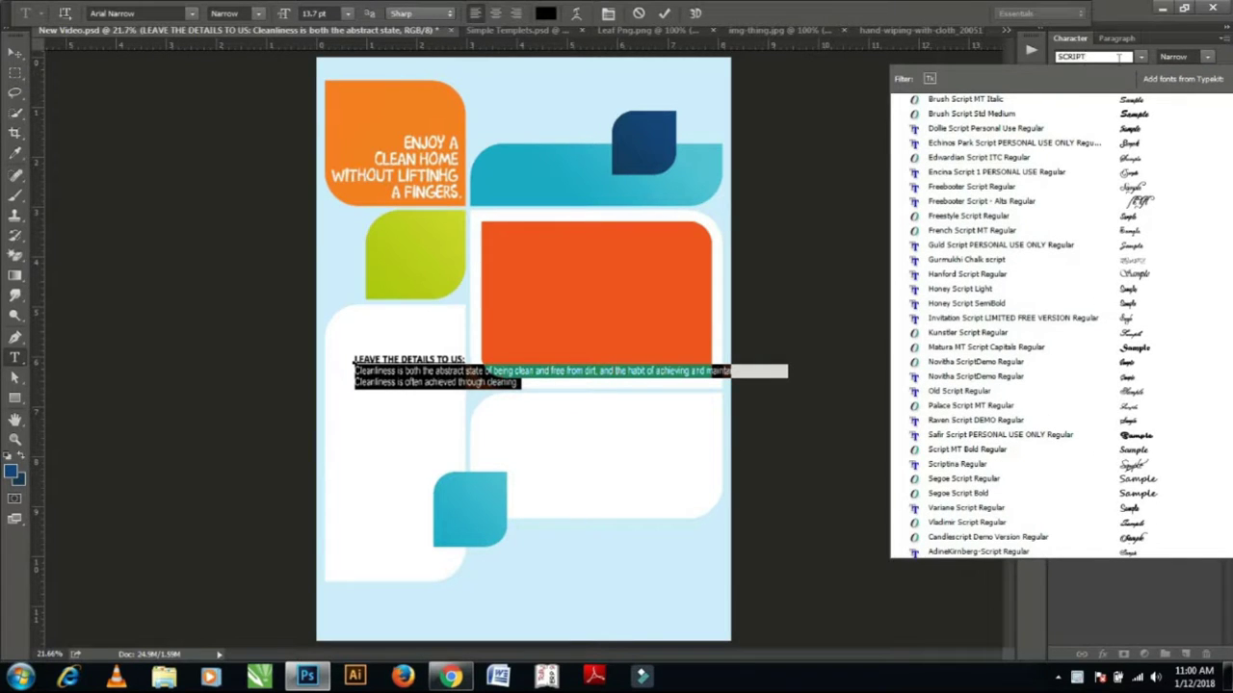
type(" T")
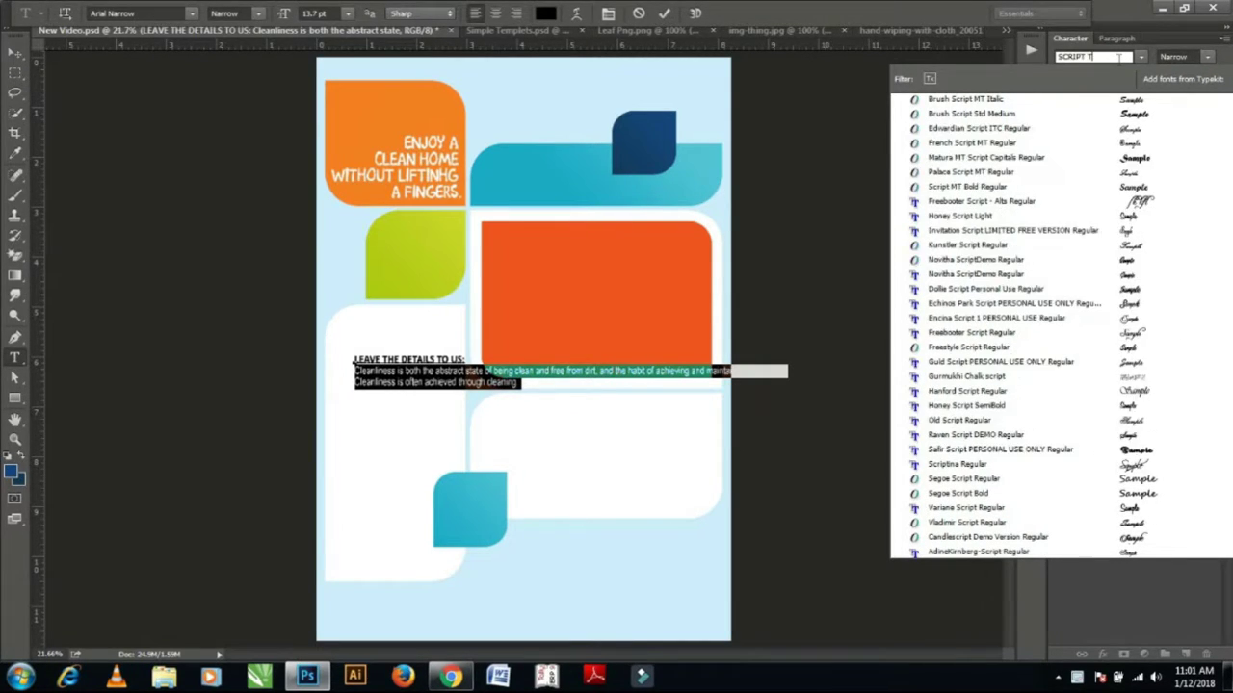
key("BackSpace")
type("MT")
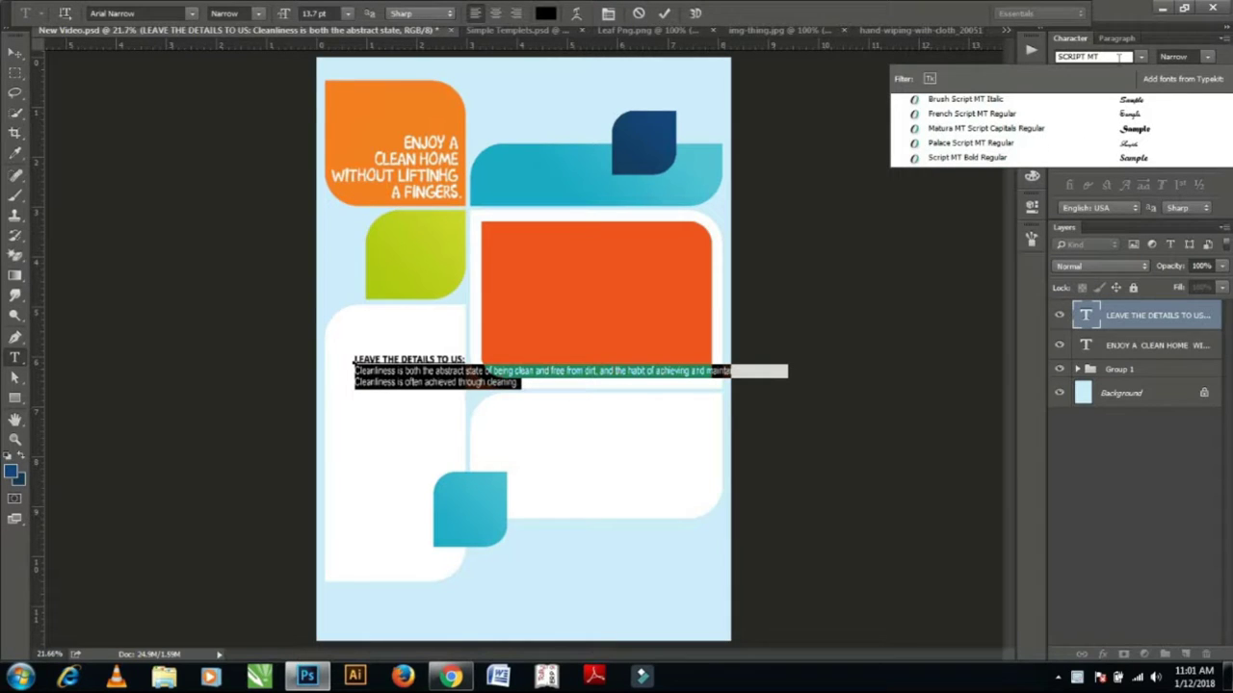
key("Down")
key("Down")
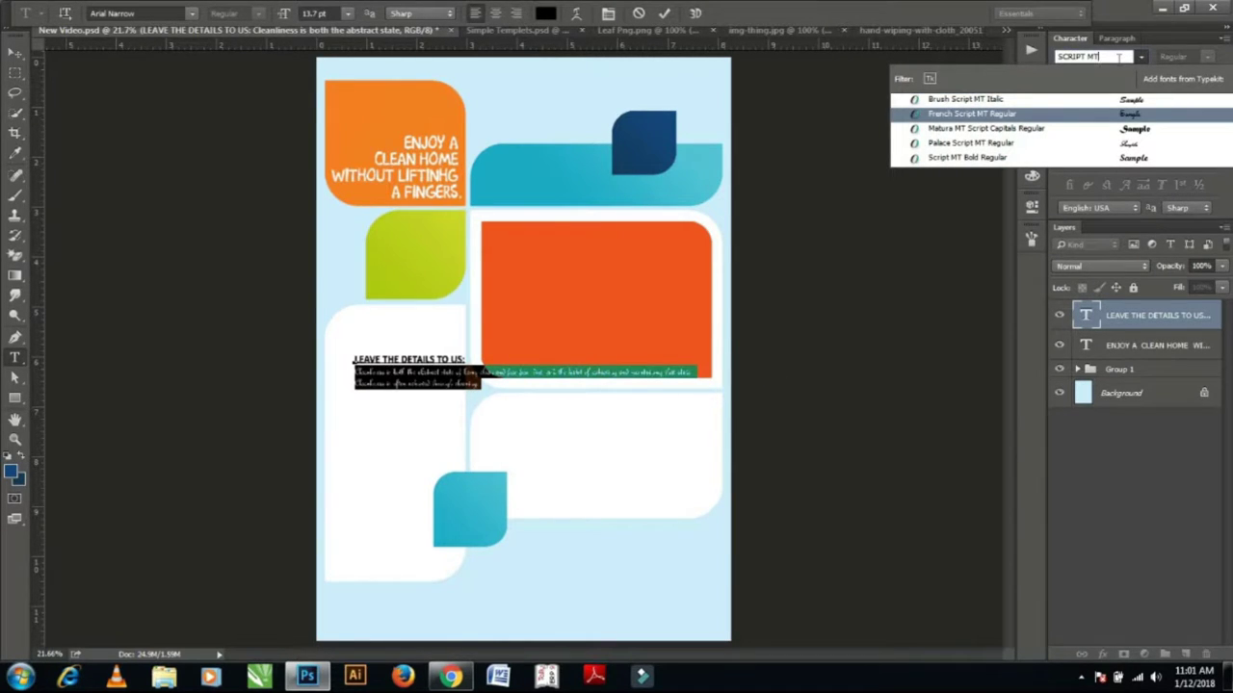
key("Down")
key("Down")
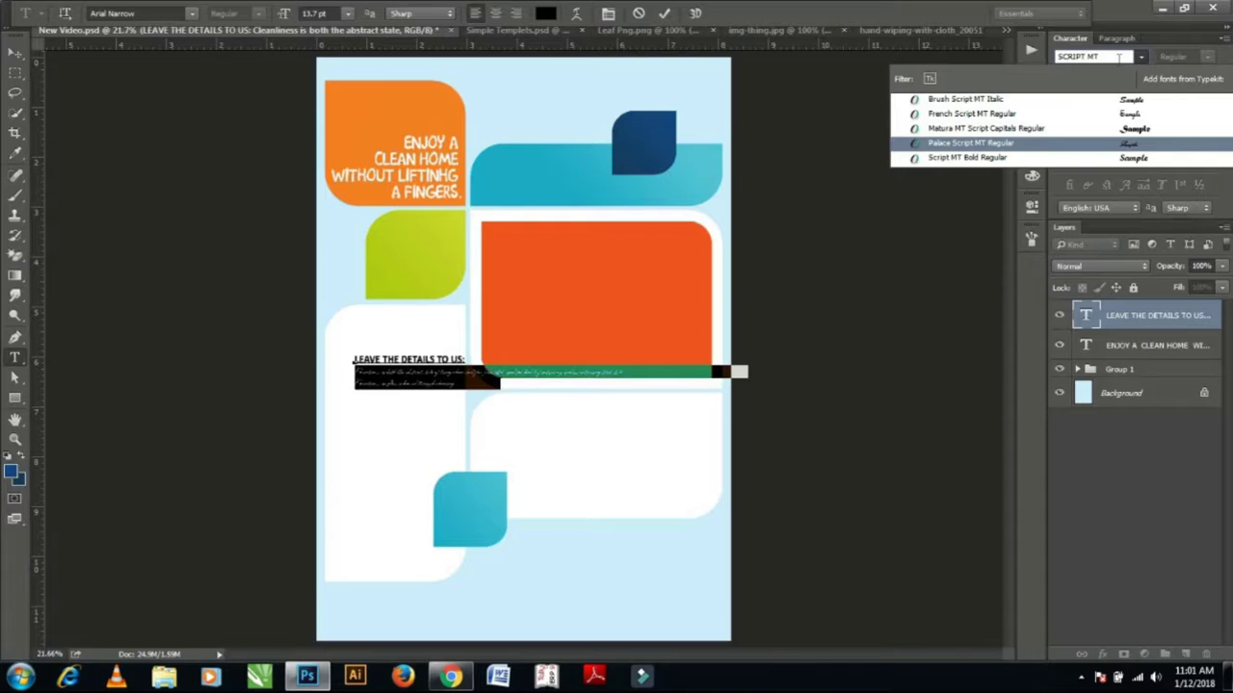
key("Down")
key("Return")
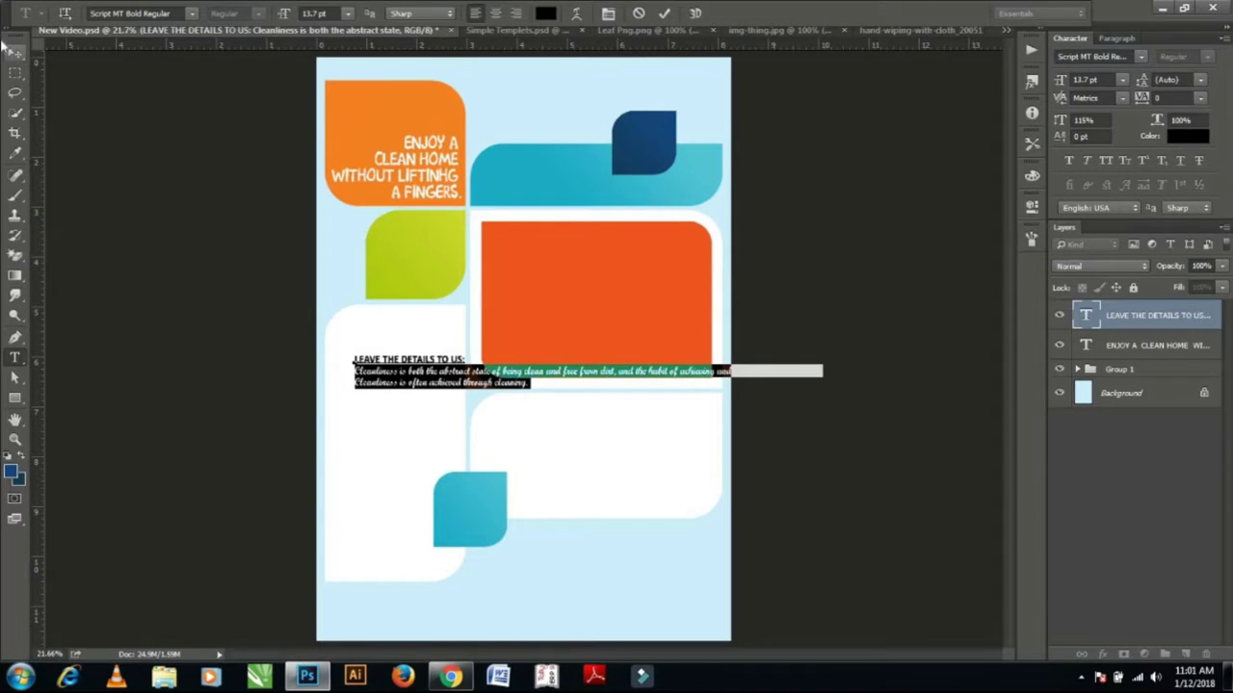
left_click(12, 50)
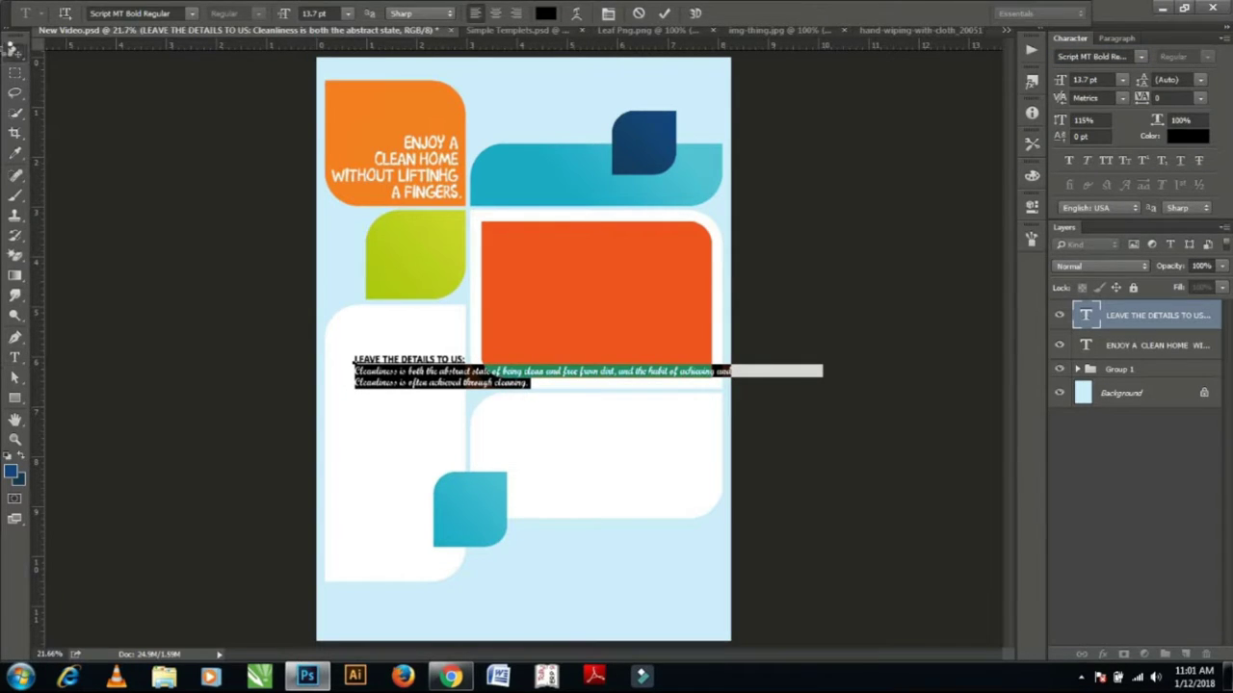
Wrap the details paragraph onto three lines.
double_click(1085, 318)
left_click(581, 375)
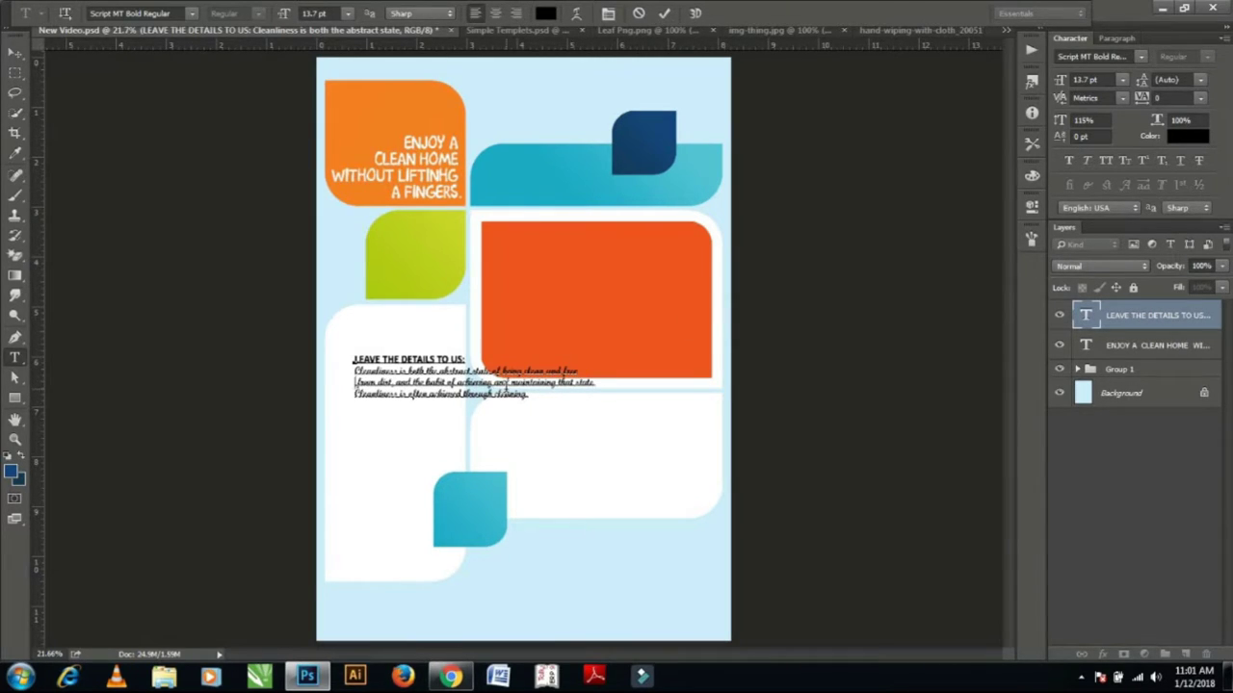
left_click(506, 382)
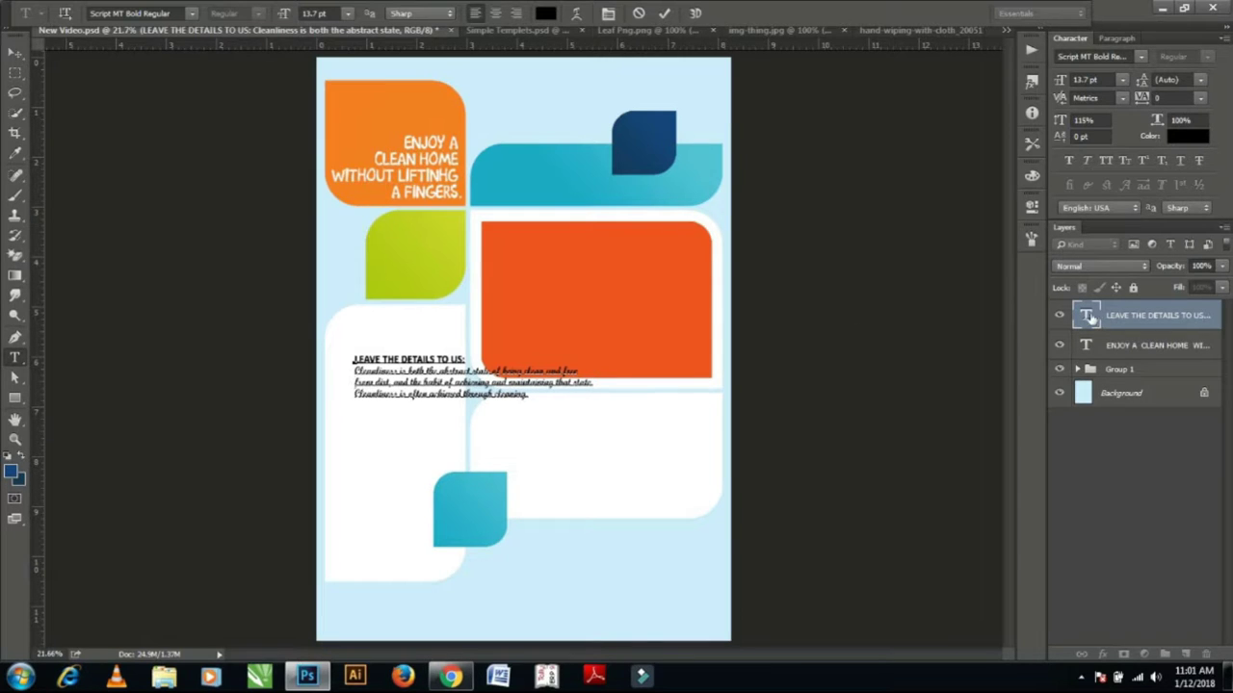
Colour all the details text navy (#153f62), sampled from the dark blue leaf.
double_click(1088, 316)
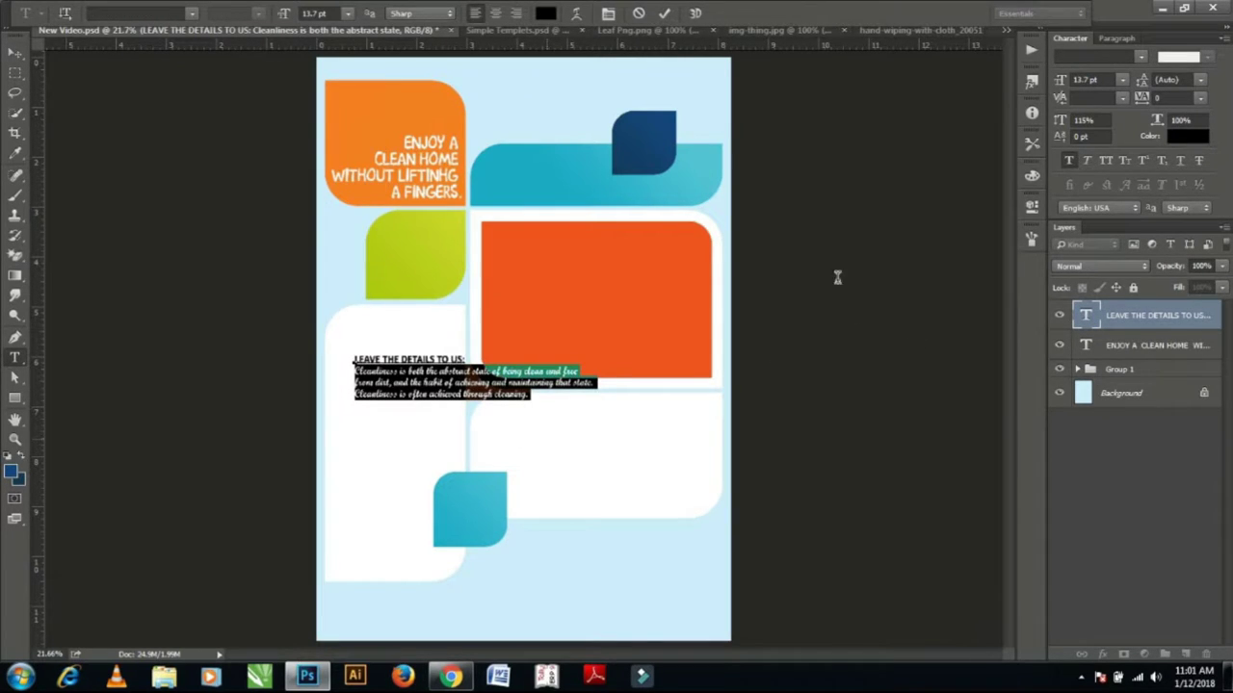
left_click(1181, 136)
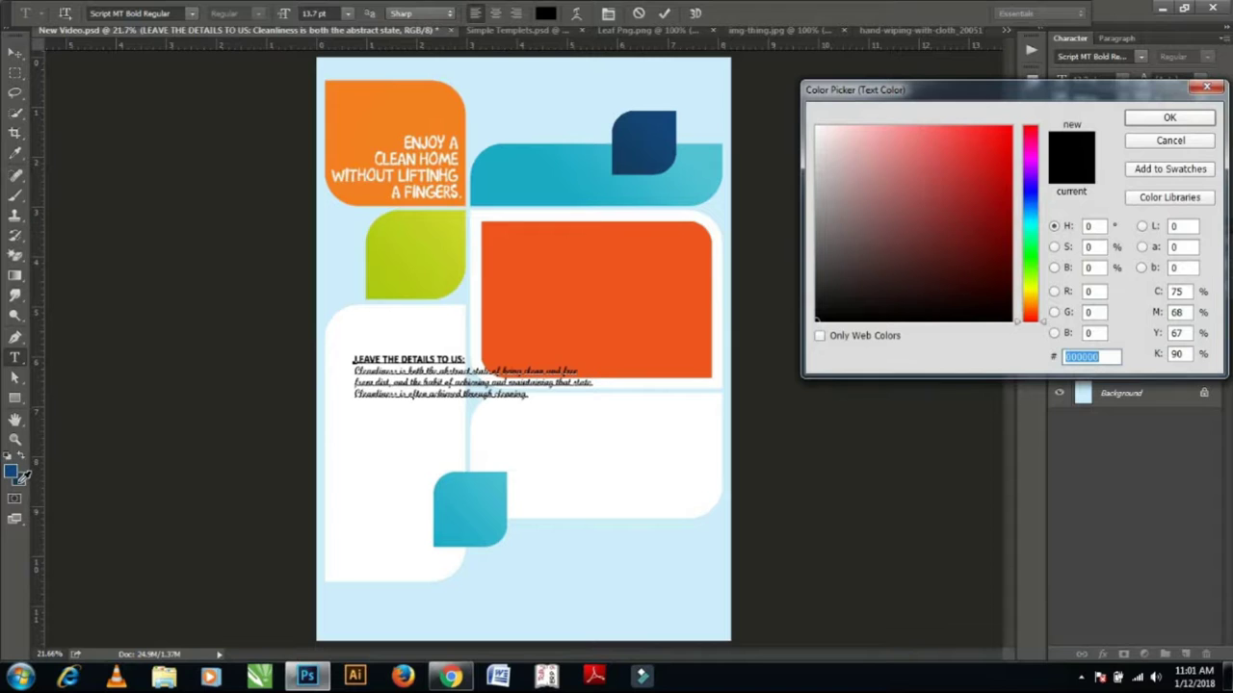
left_click(626, 164)
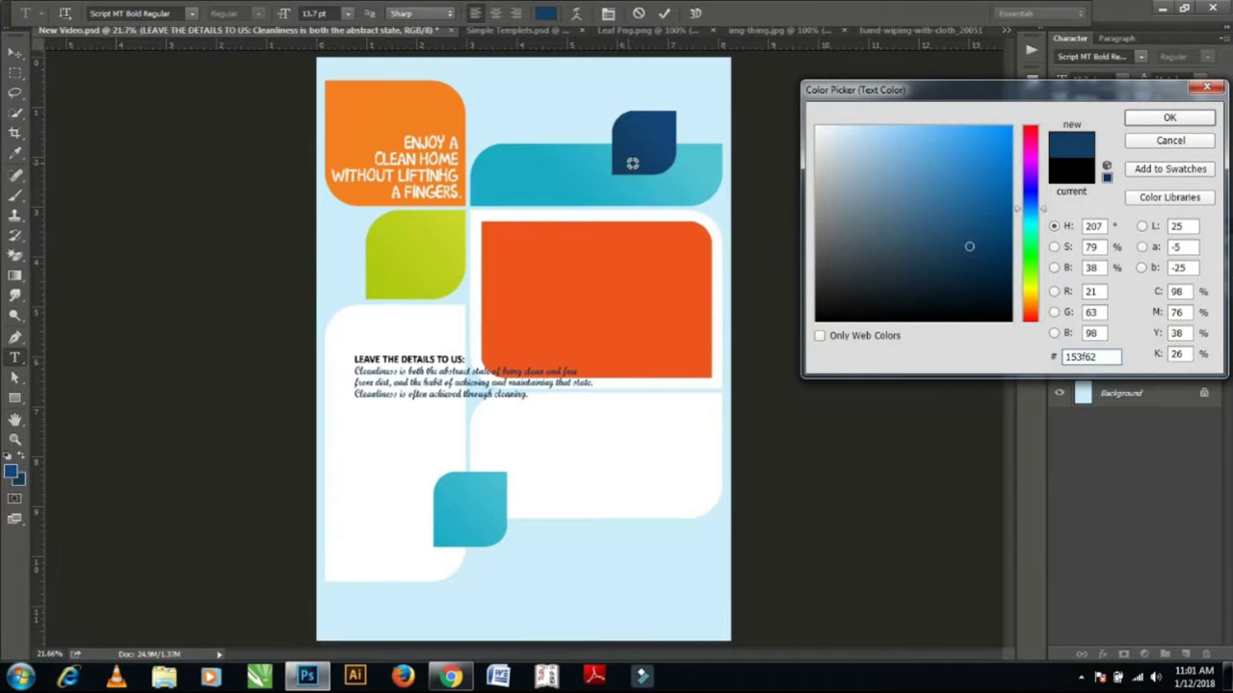
left_click(1169, 117)
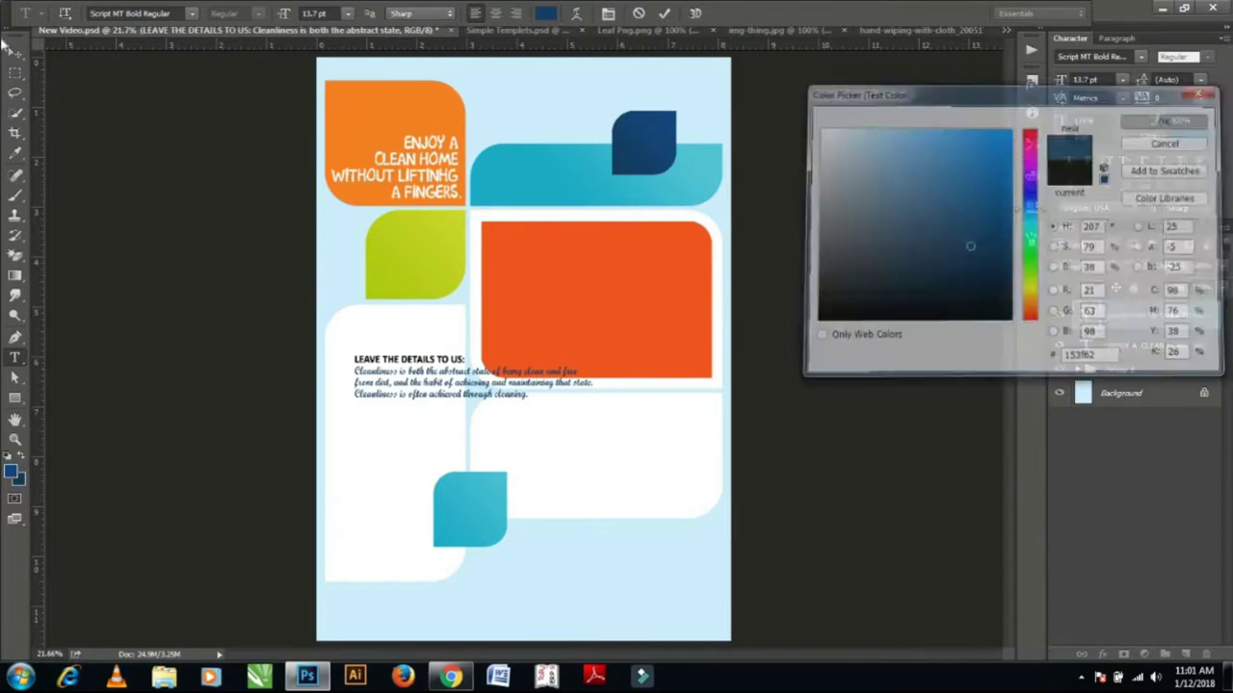
left_click(14, 53)
Move the details text into the blue banner and scale it to 96%.
left_click_drag(549, 327, 672, 130)
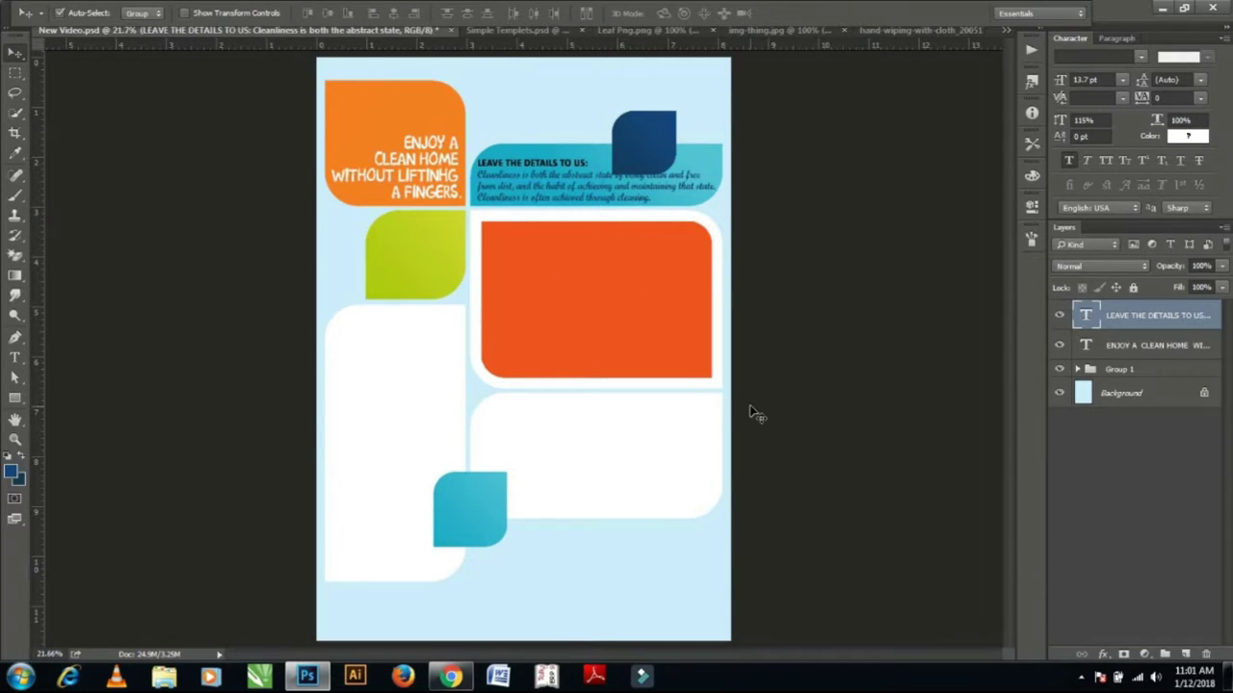
key("ctrl+t")
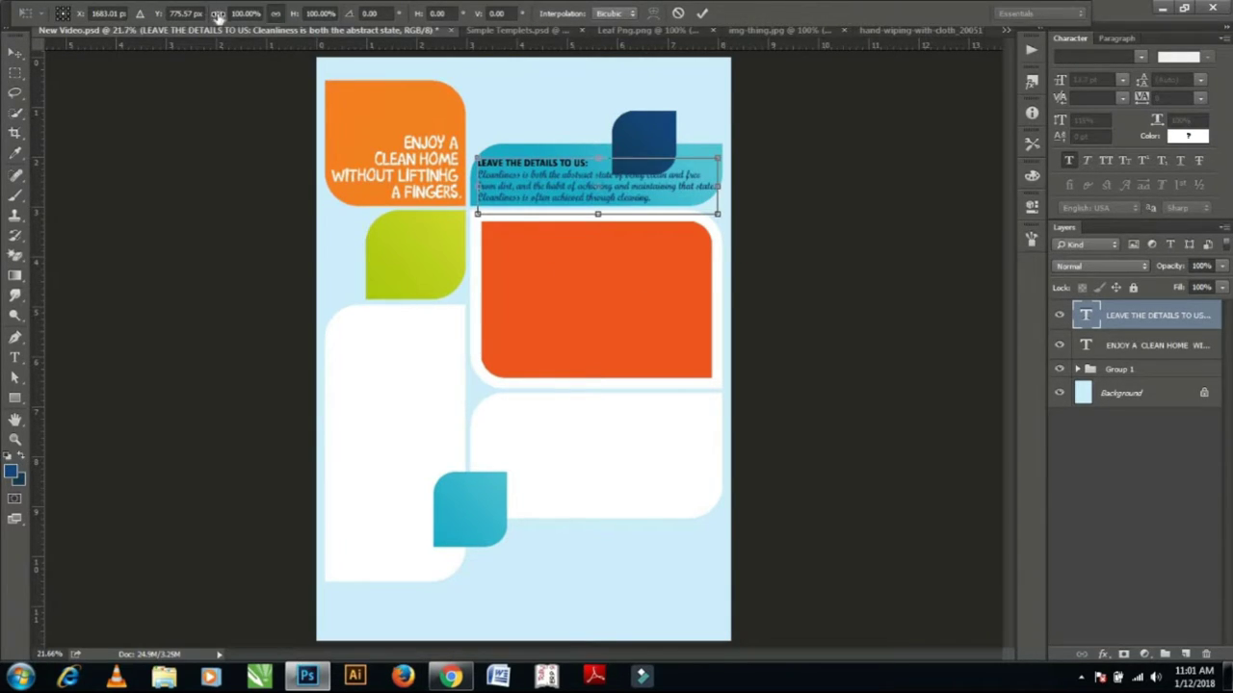
left_click(218, 14)
left_click_drag(218, 14, 214, 17)
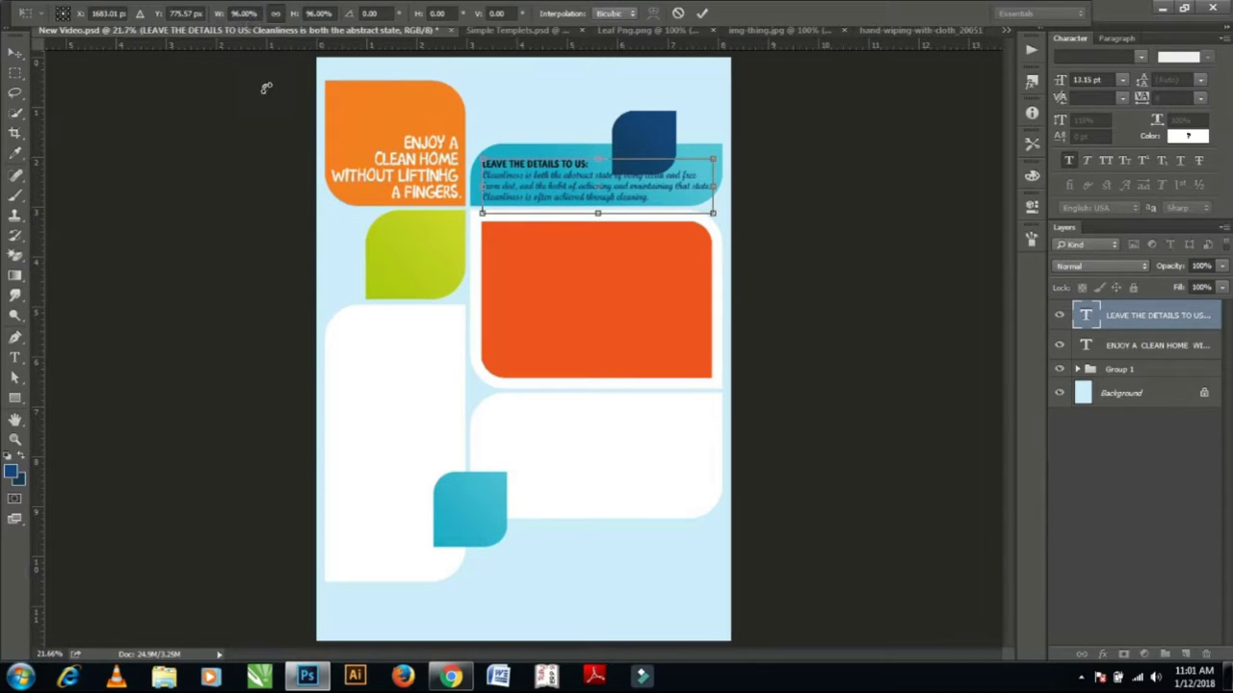
key("Return")
Nudge the dark blue leaf shape upward.
right_click(643, 148)
left_click(735, 175)
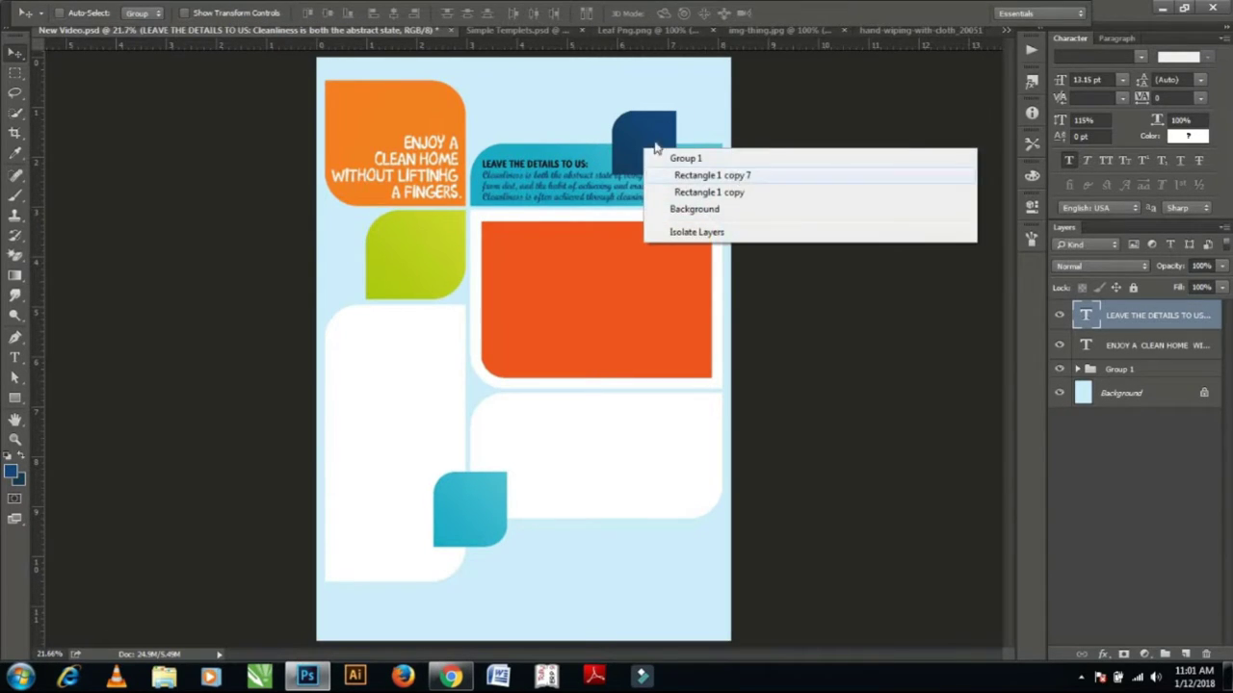
key("shift+Up")
key("shift+Up")
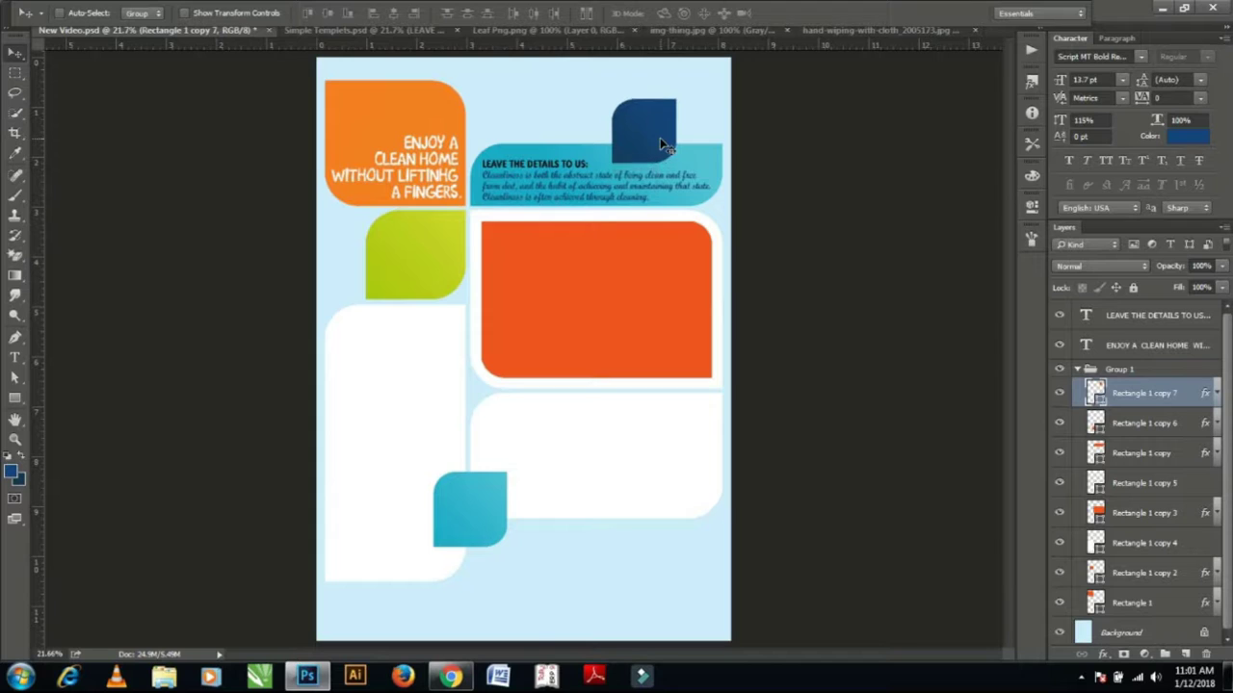
key("shift+Up")
key("shift+Up")
Reduce the blue banner's corner radius from 202 px to 152 px.
right_click(593, 164)
left_click(681, 182)
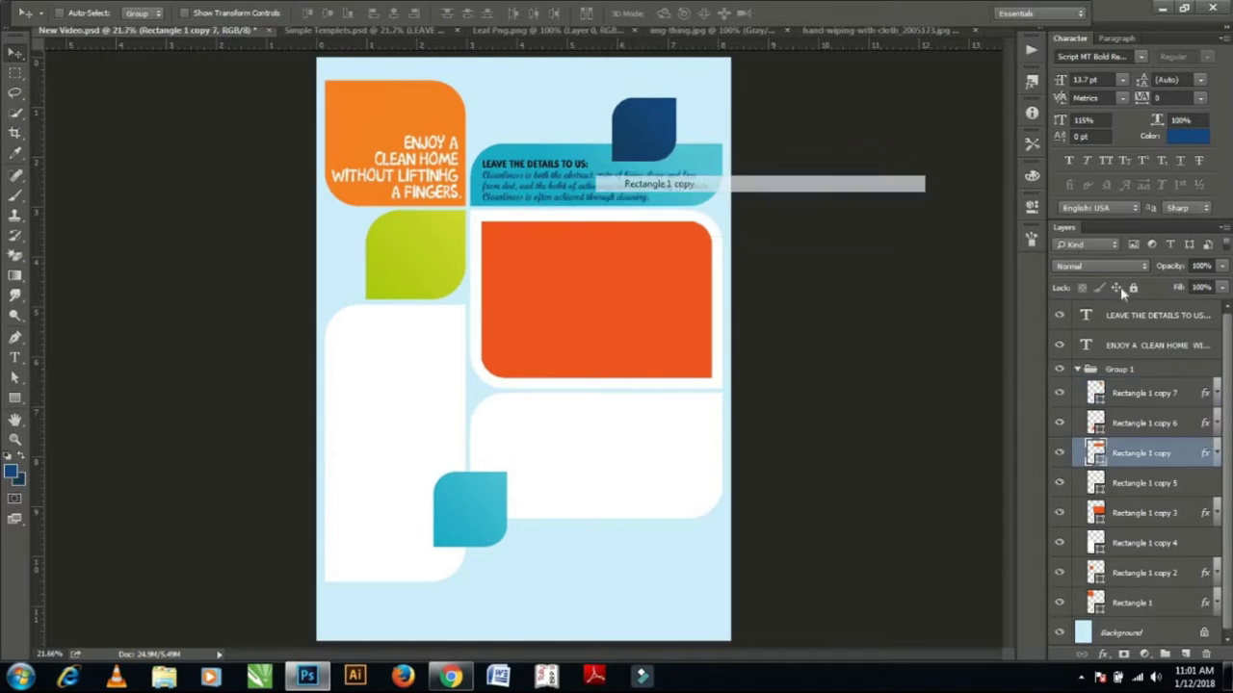
left_click(1031, 206)
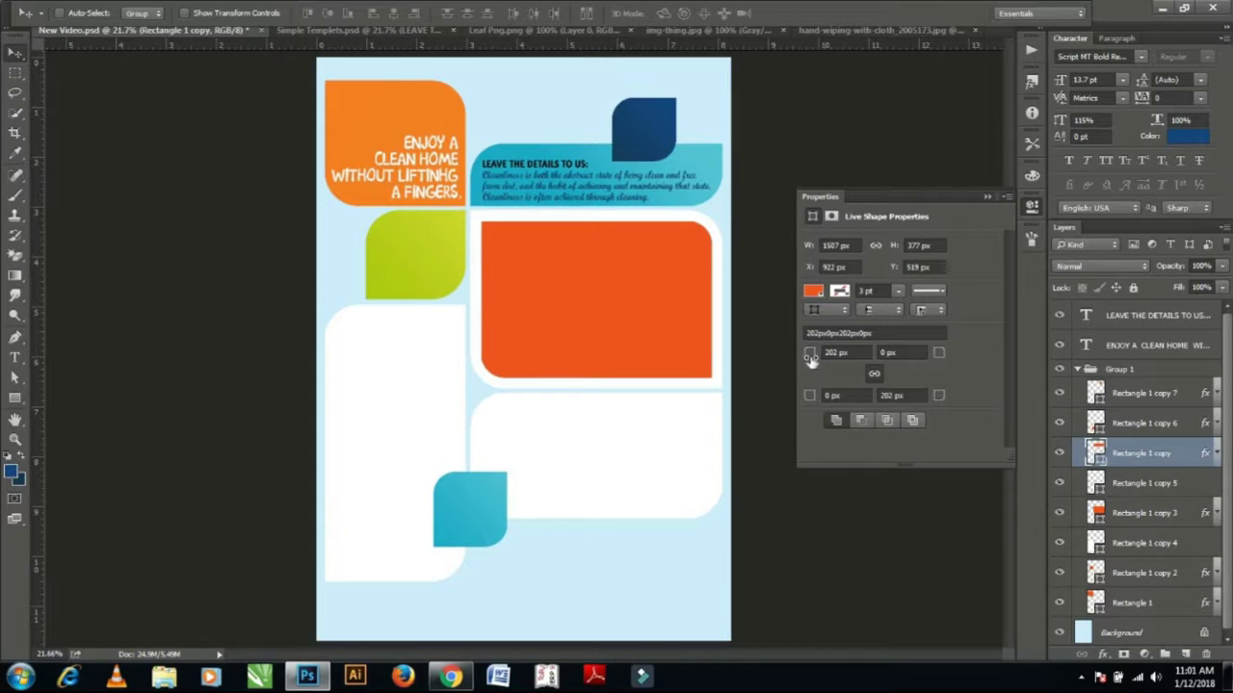
left_click_drag(812, 358, 771, 343)
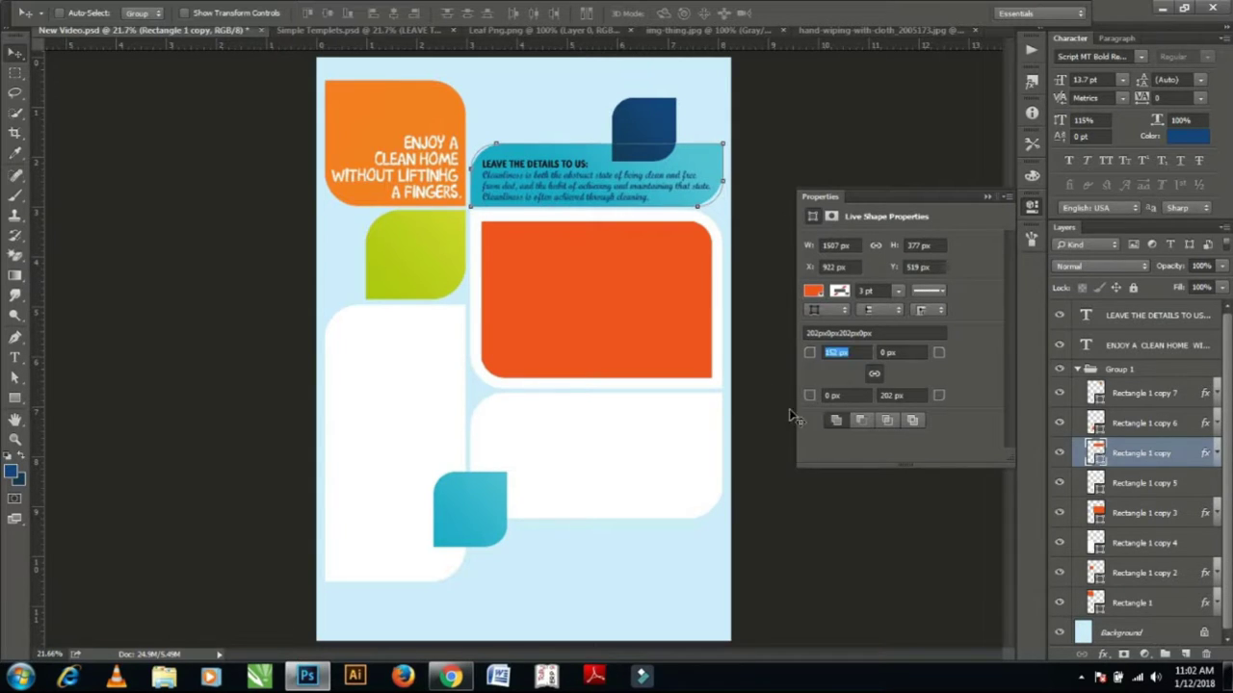
key("Return")
left_click(834, 352)
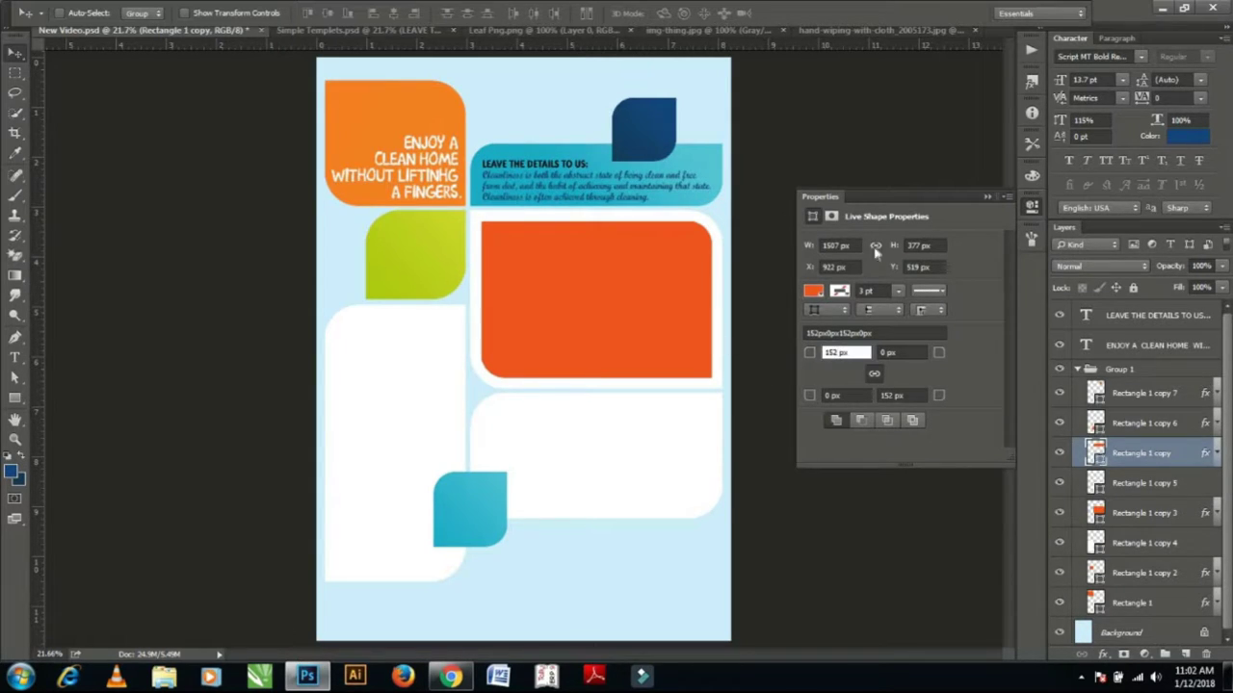
left_click(988, 198)
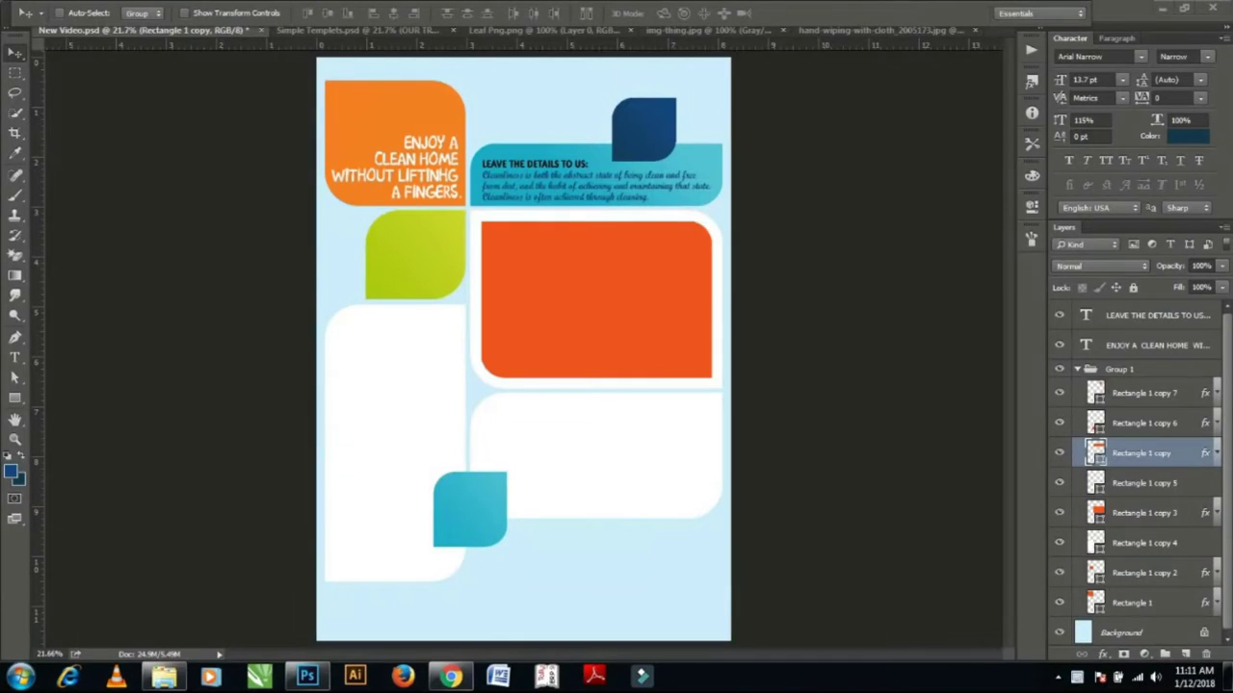
Paste the heading and bullet list as a new text block set in Station Medium.
left_click(1138, 318)
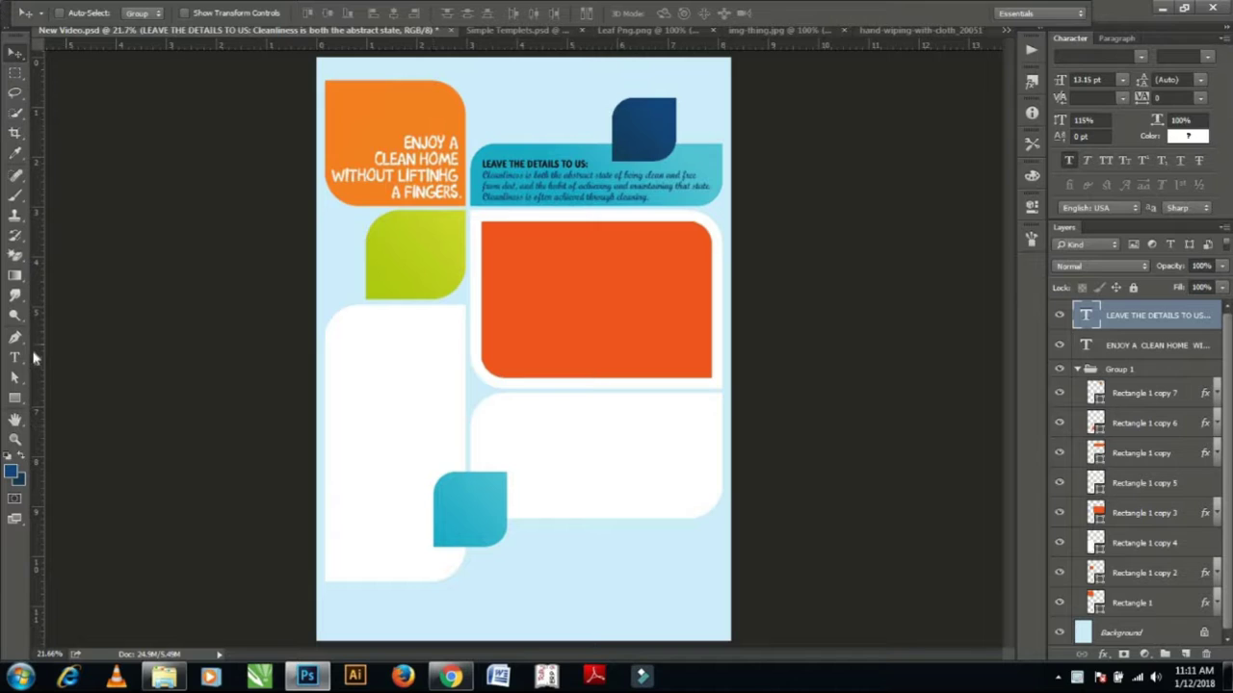
left_click(15, 357)
left_click(357, 385)
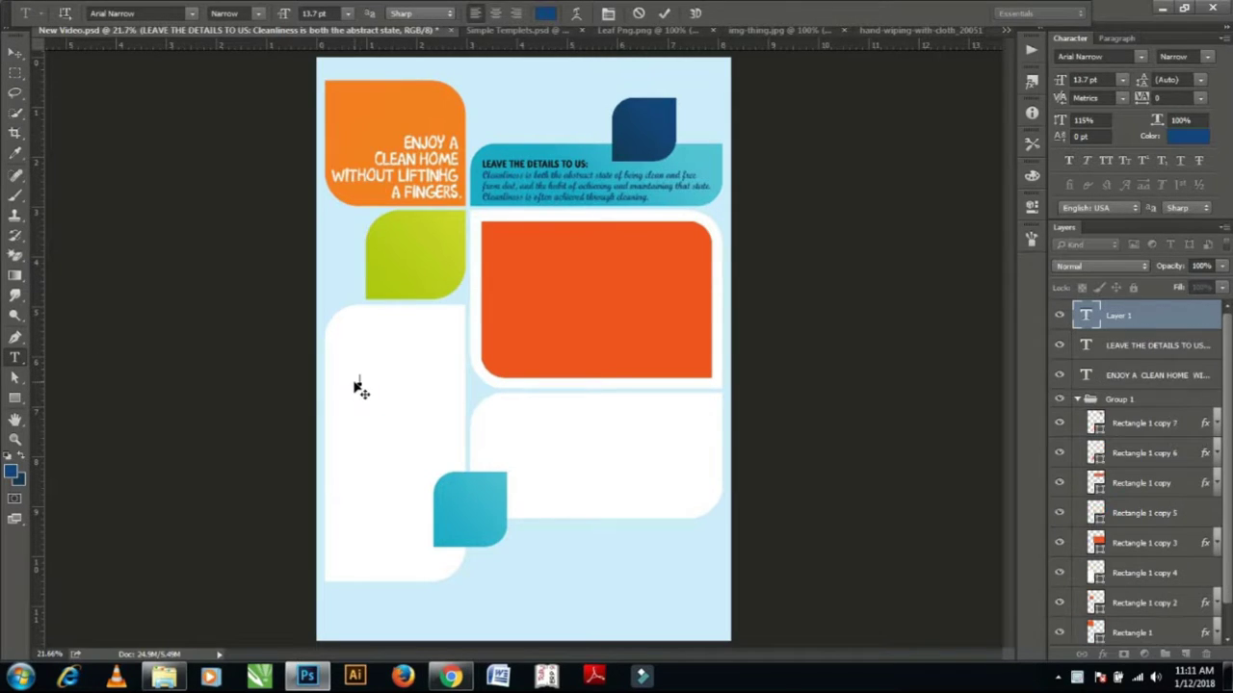
key("ctrl+v")
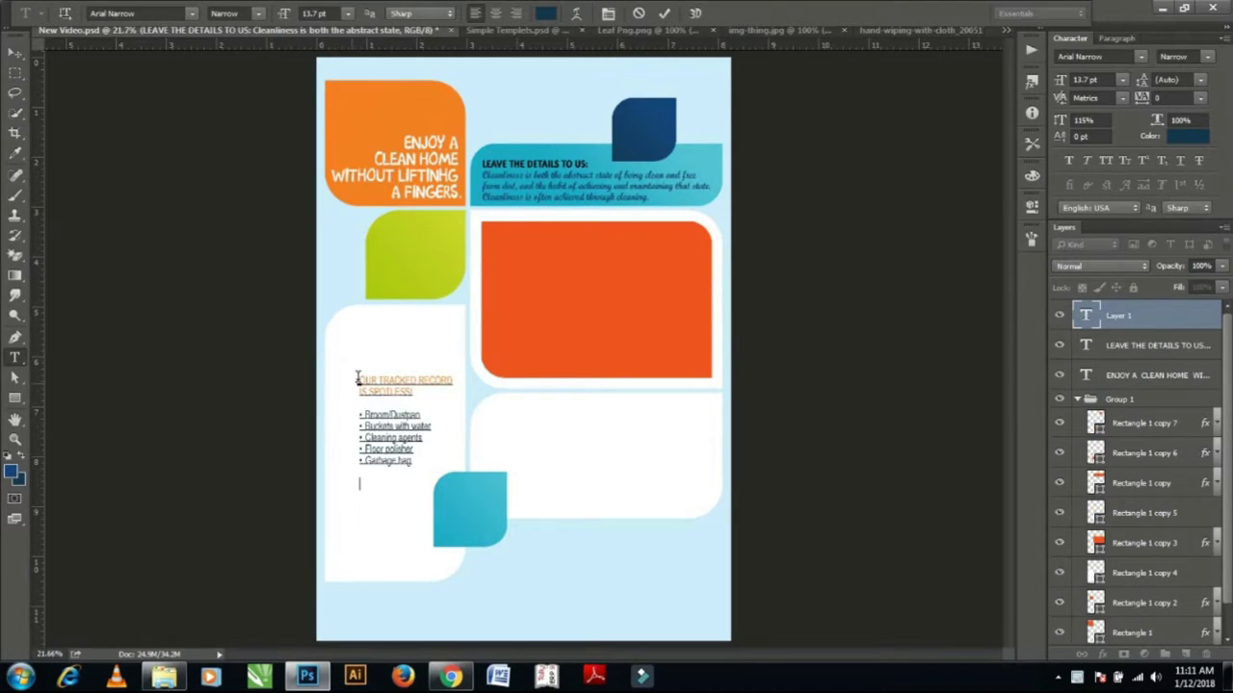
double_click(1085, 316)
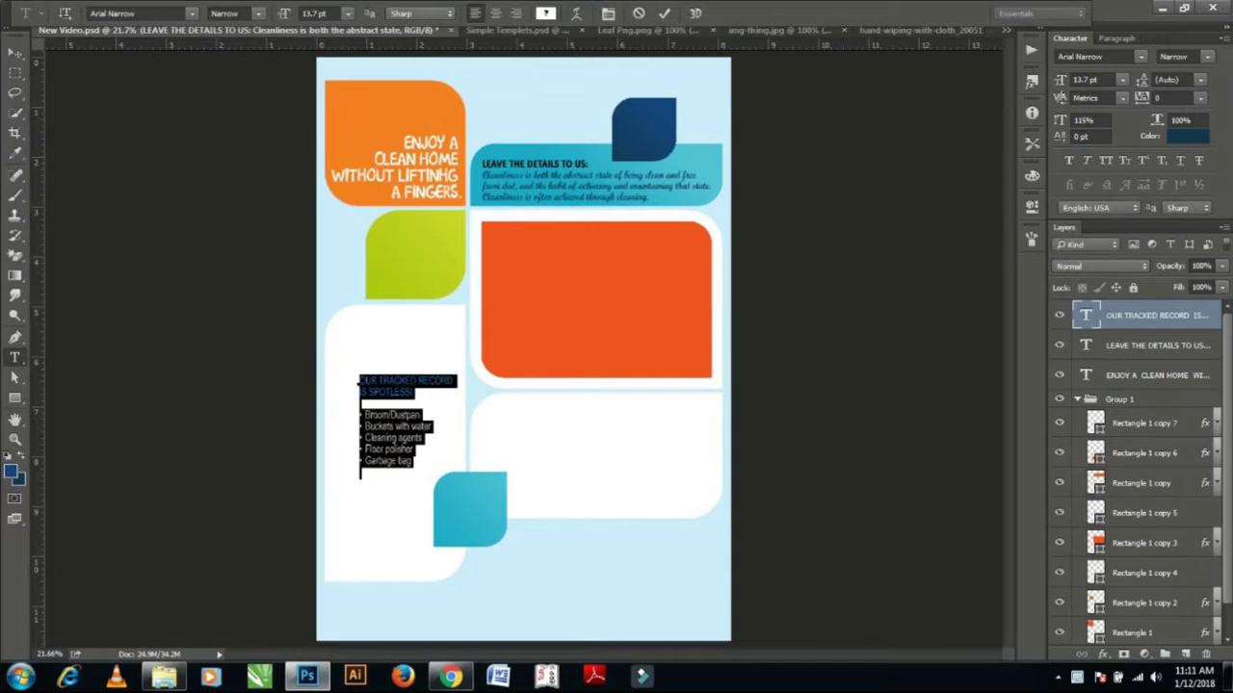
left_click(1141, 56)
type("tat")
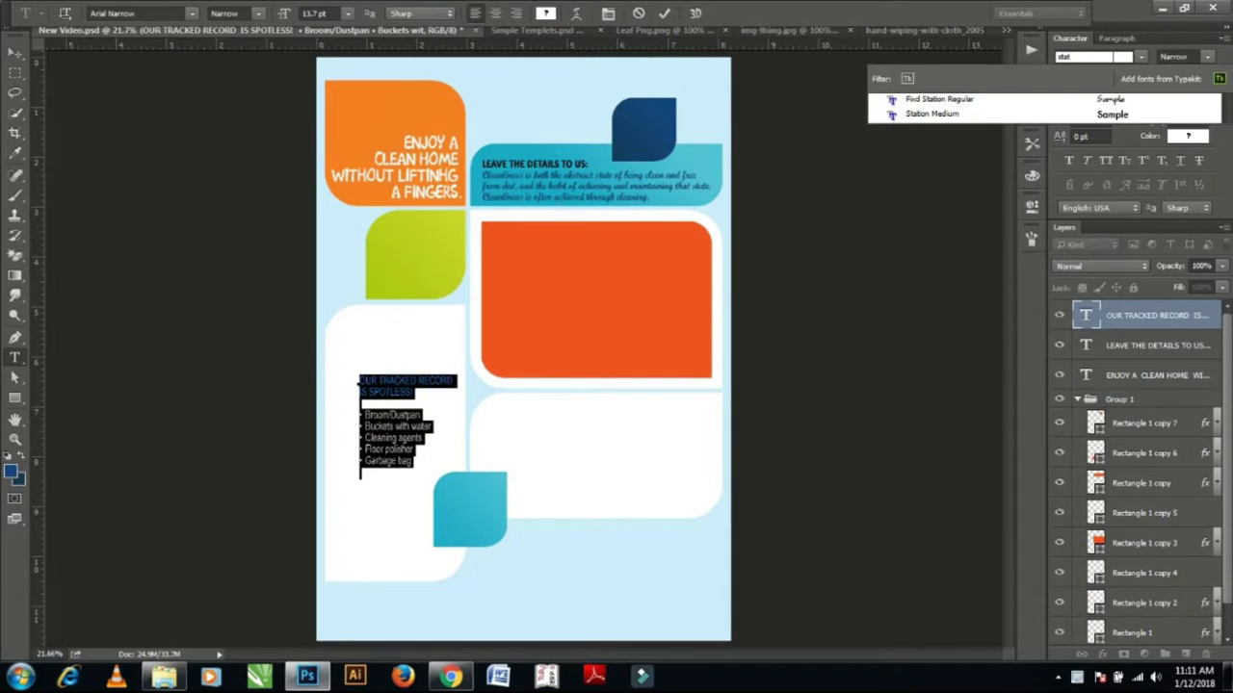
key("Down")
key("Down")
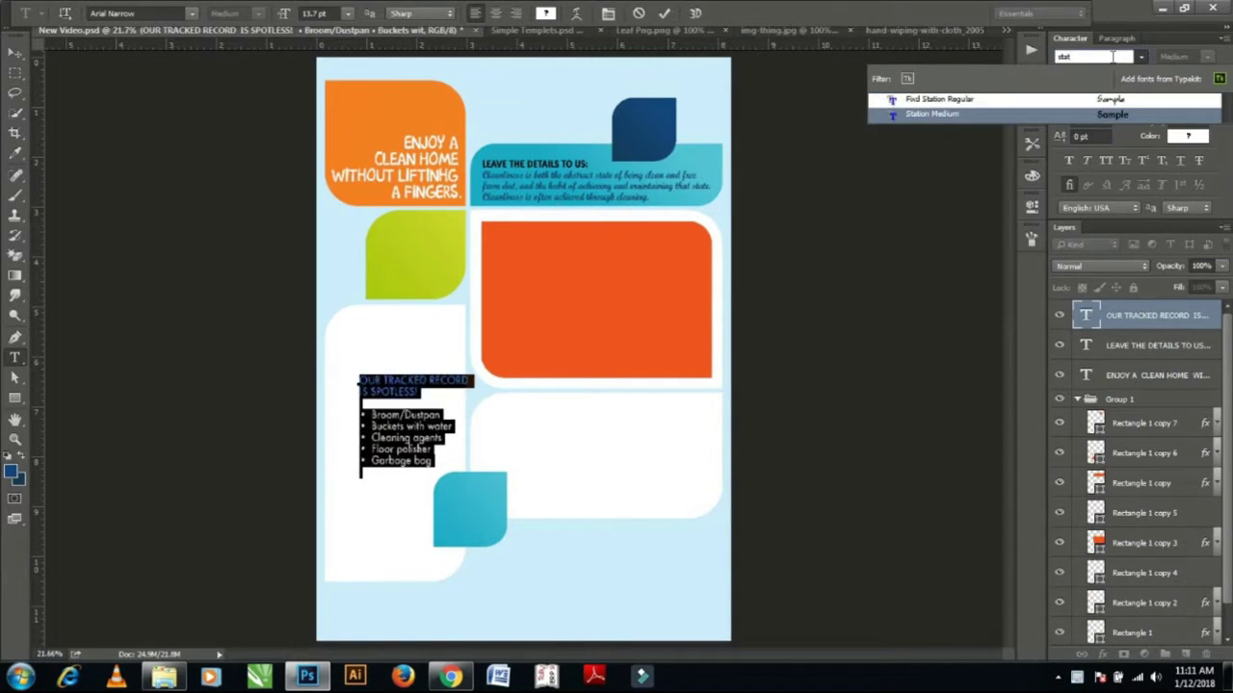
key("Return")
Make the 'OUR TRACKED RECORD IS SPOTLESS!' heading bold and orange, sampled from the leaf.
left_click_drag(360, 382, 420, 393)
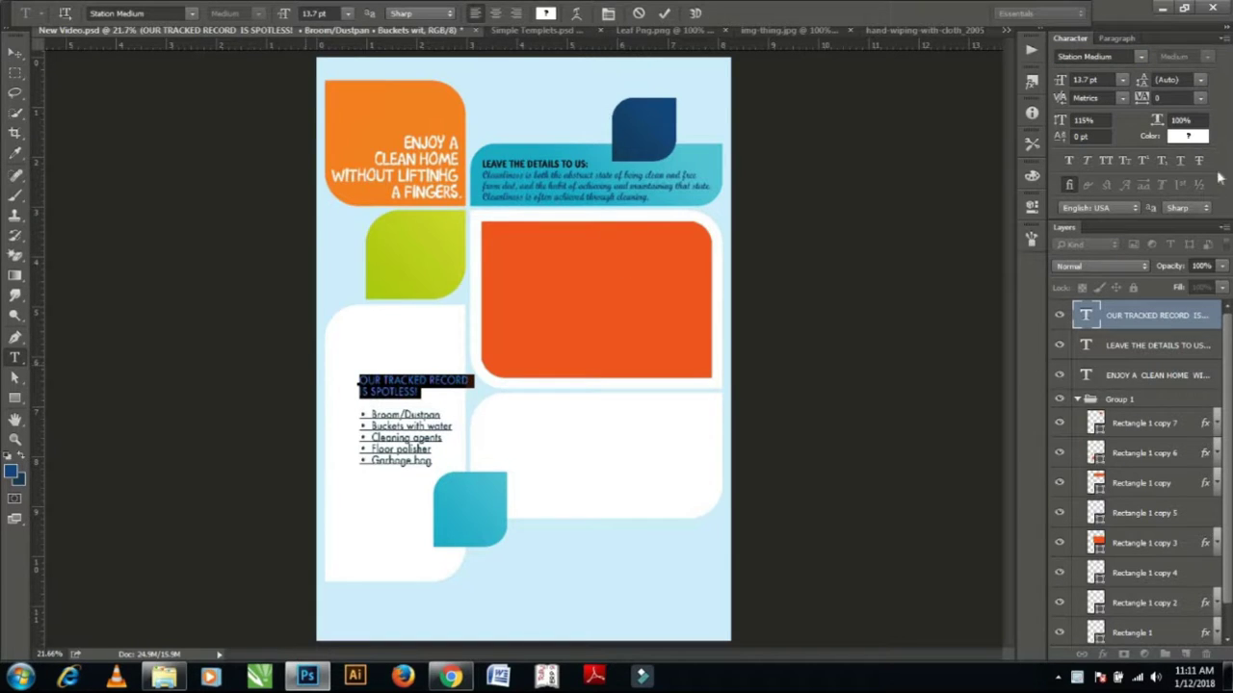
left_click(1068, 161)
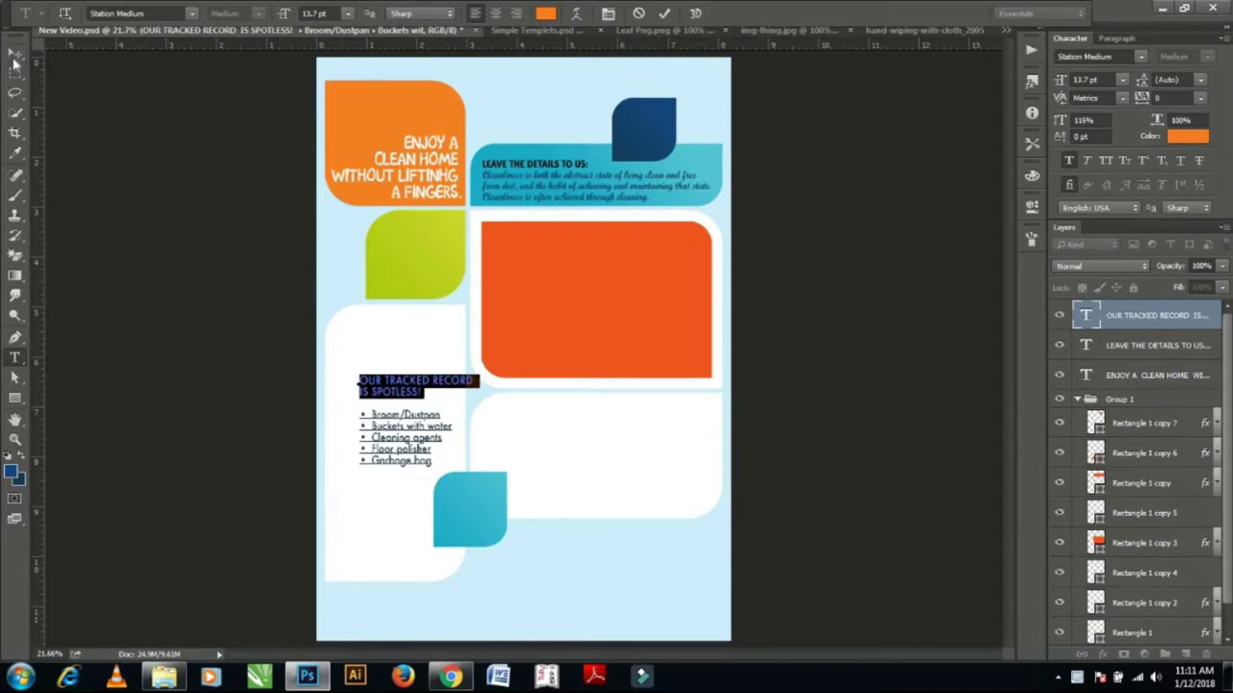
left_click(1186, 136)
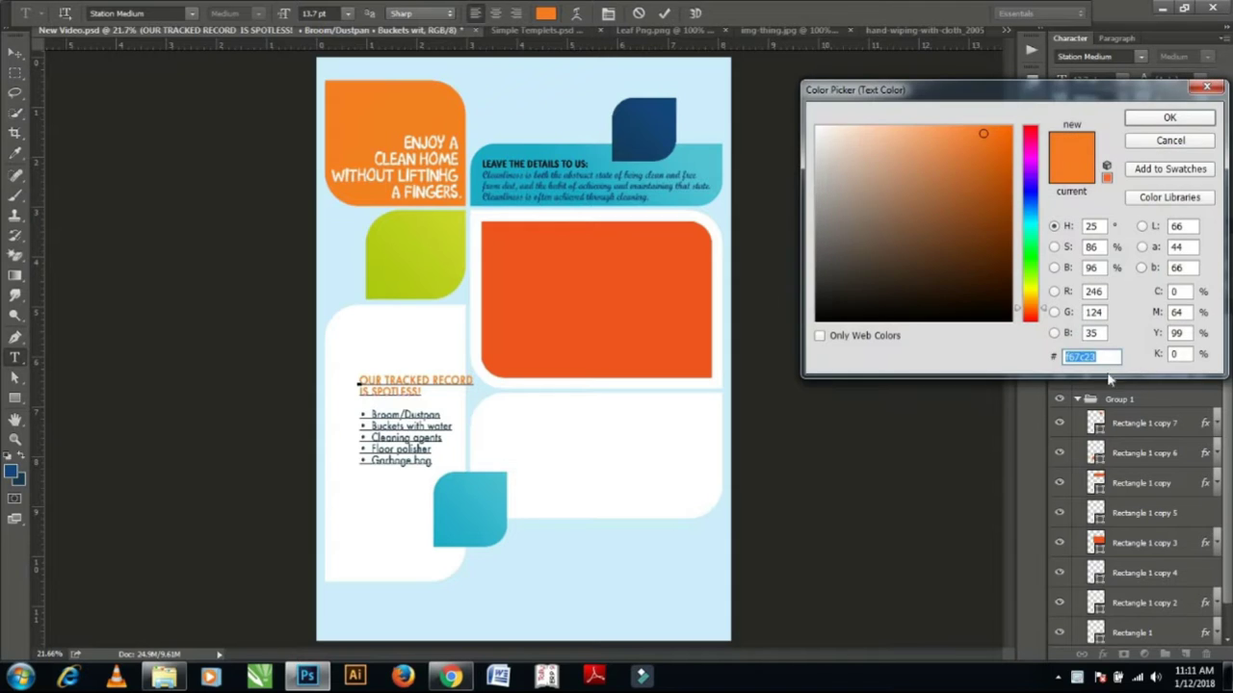
left_click(389, 115)
left_click(1140, 123)
left_click(15, 51)
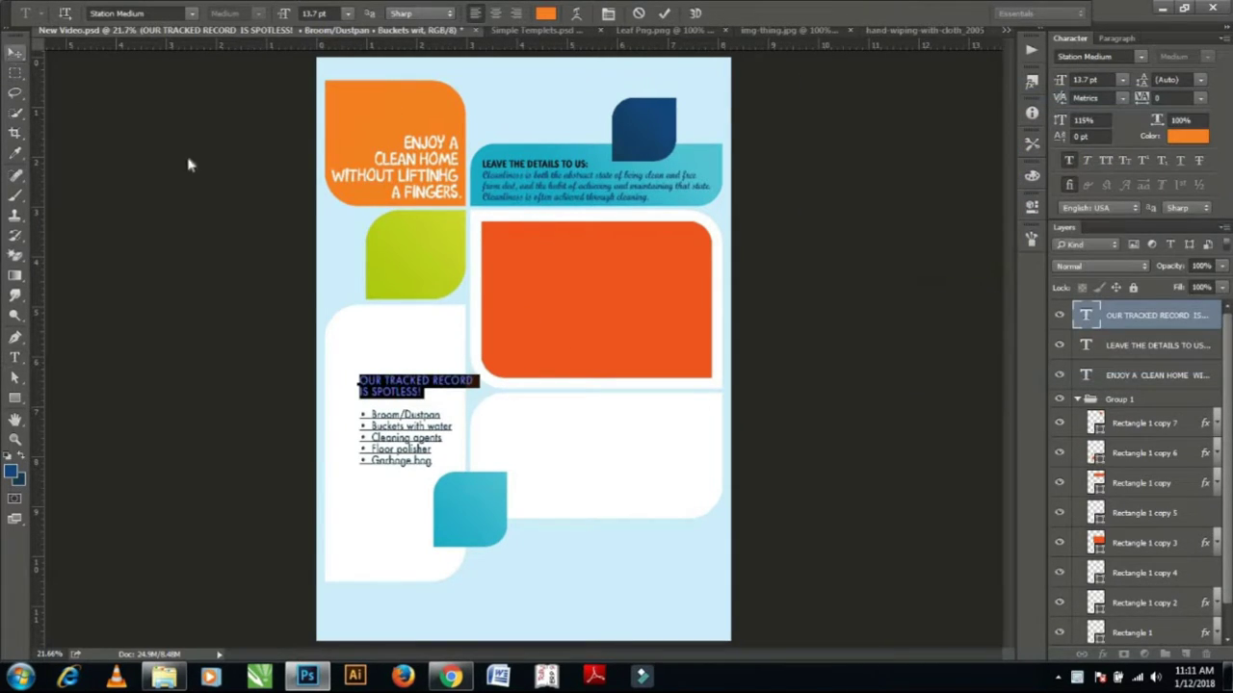
Colour the bullet list dark blue #15477d.
double_click(1086, 316)
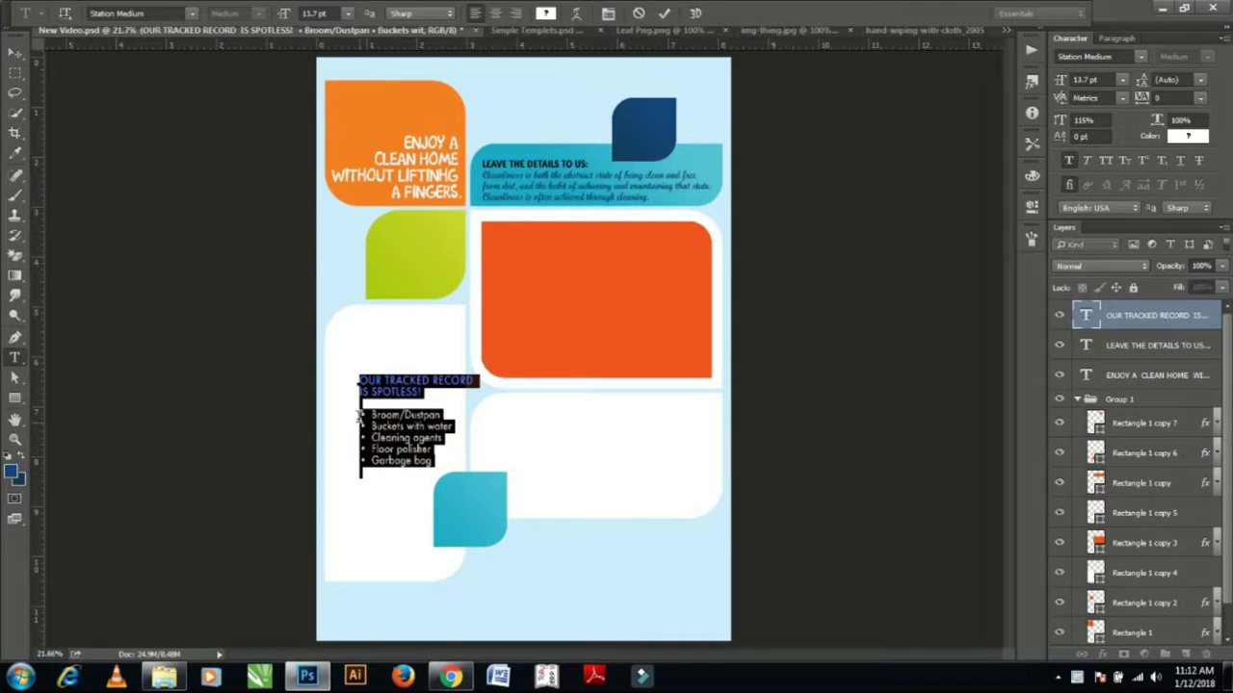
left_click(1194, 136)
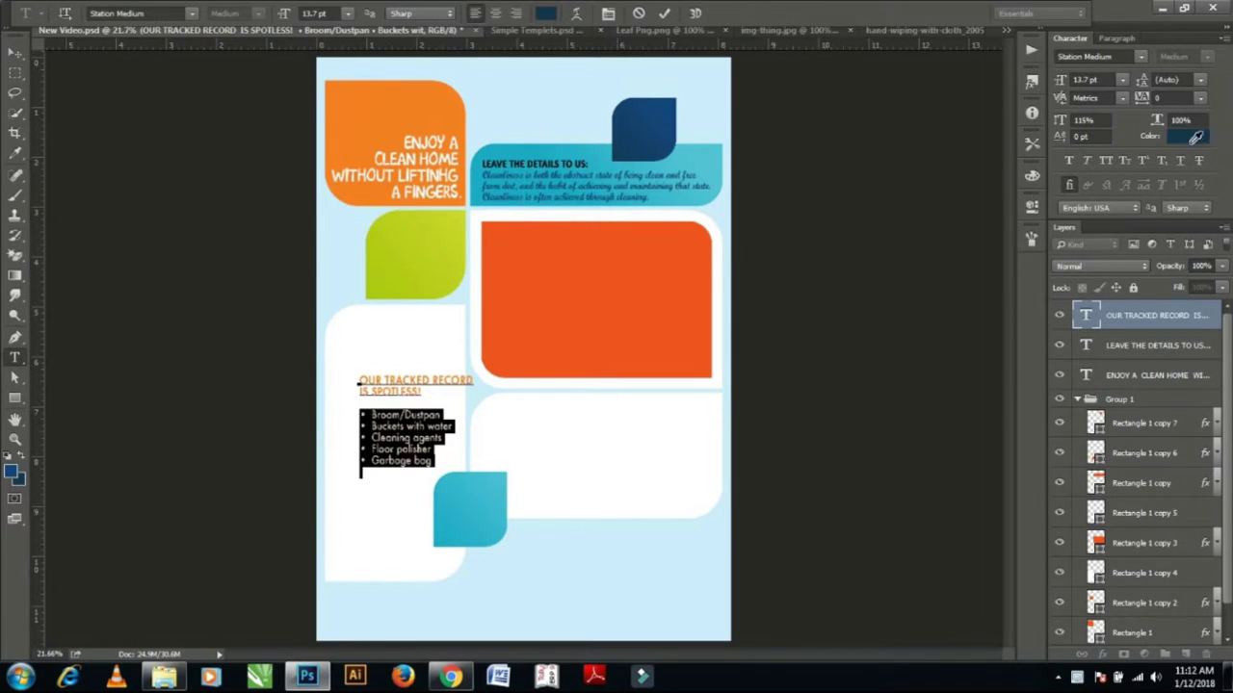
type("15477d")
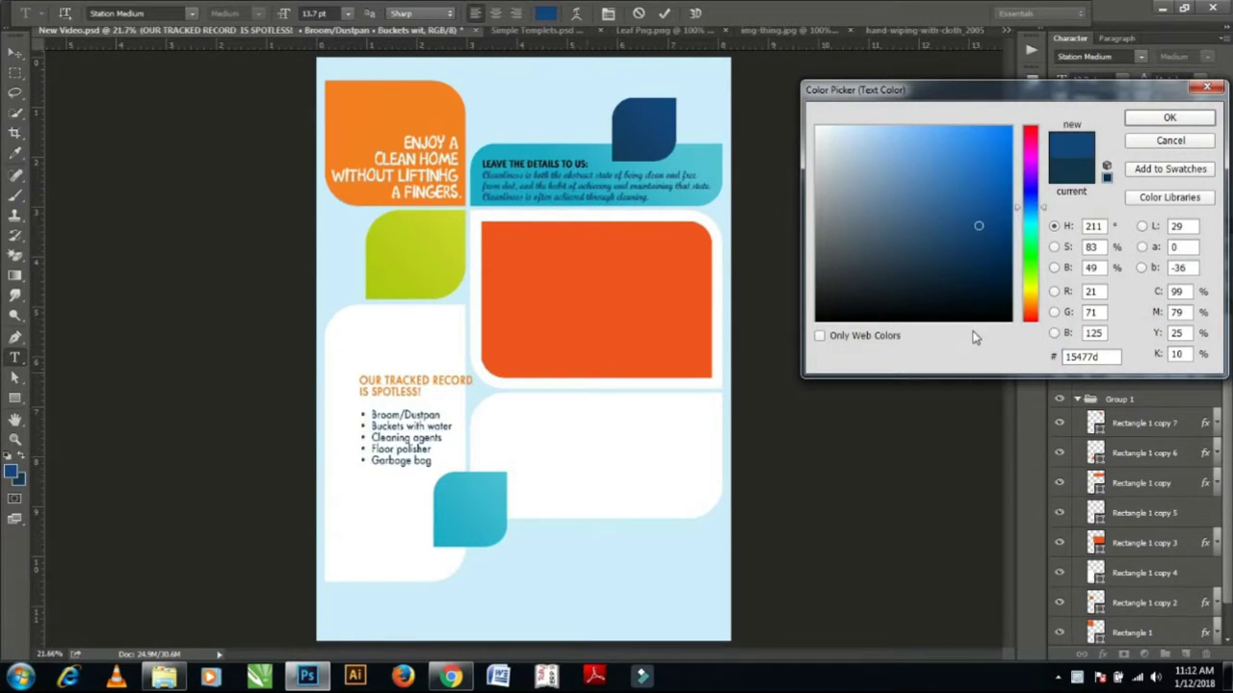
left_click(1168, 117)
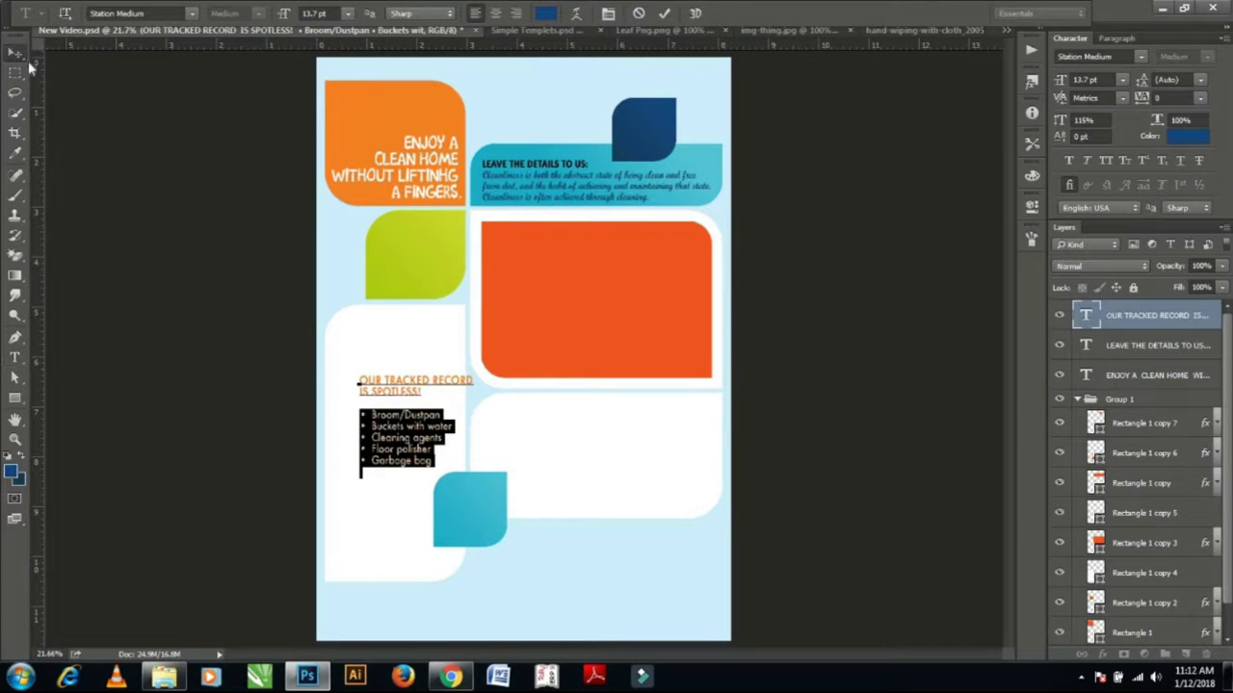
key("ctrl+Return")
Move the heading and list into the lower-right white panel.
left_click_drag(403, 434, 552, 466)
key("Right")
key("Right")
key("Right")
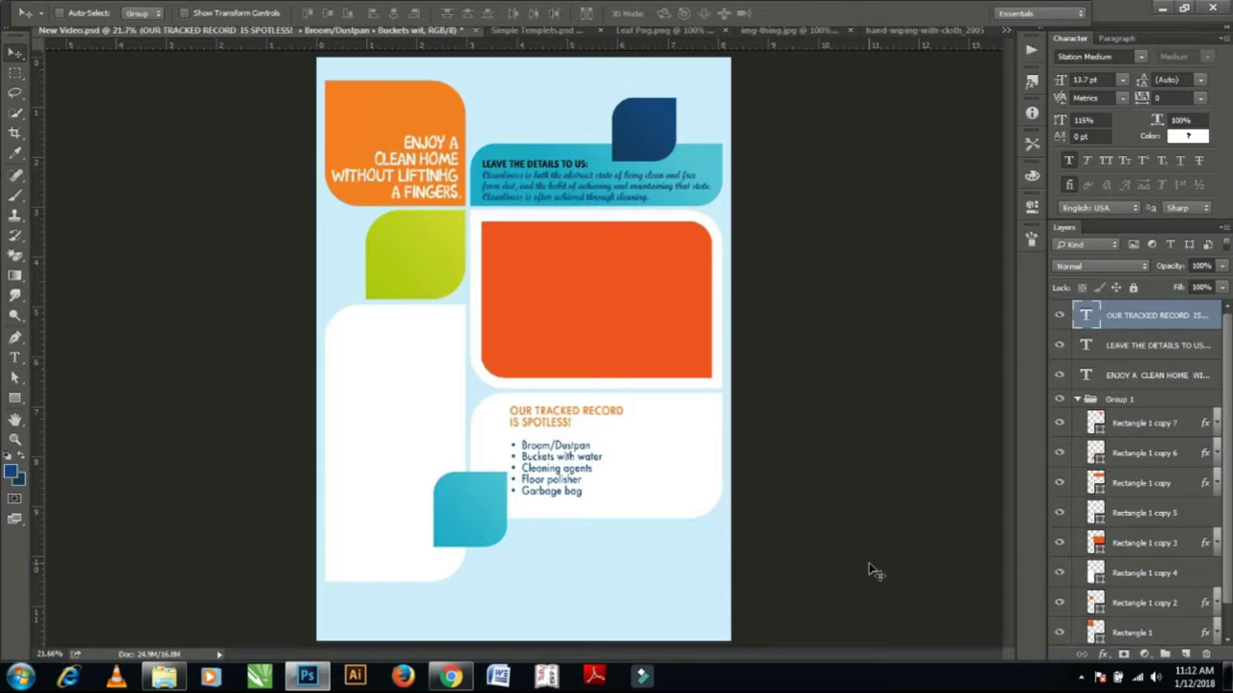
key("Up")
key("Up")
key("Up")
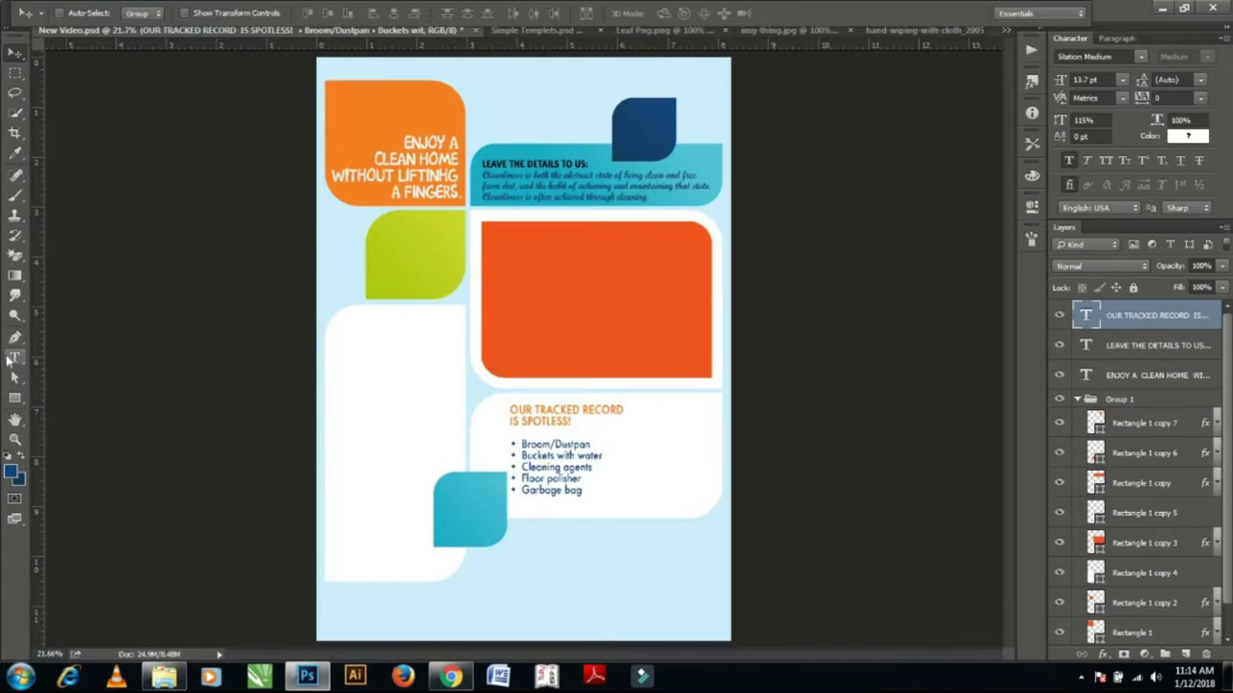
Type '30% OFF' as a new text layer in the left white panel.
left_click(14, 359)
left_click(383, 383)
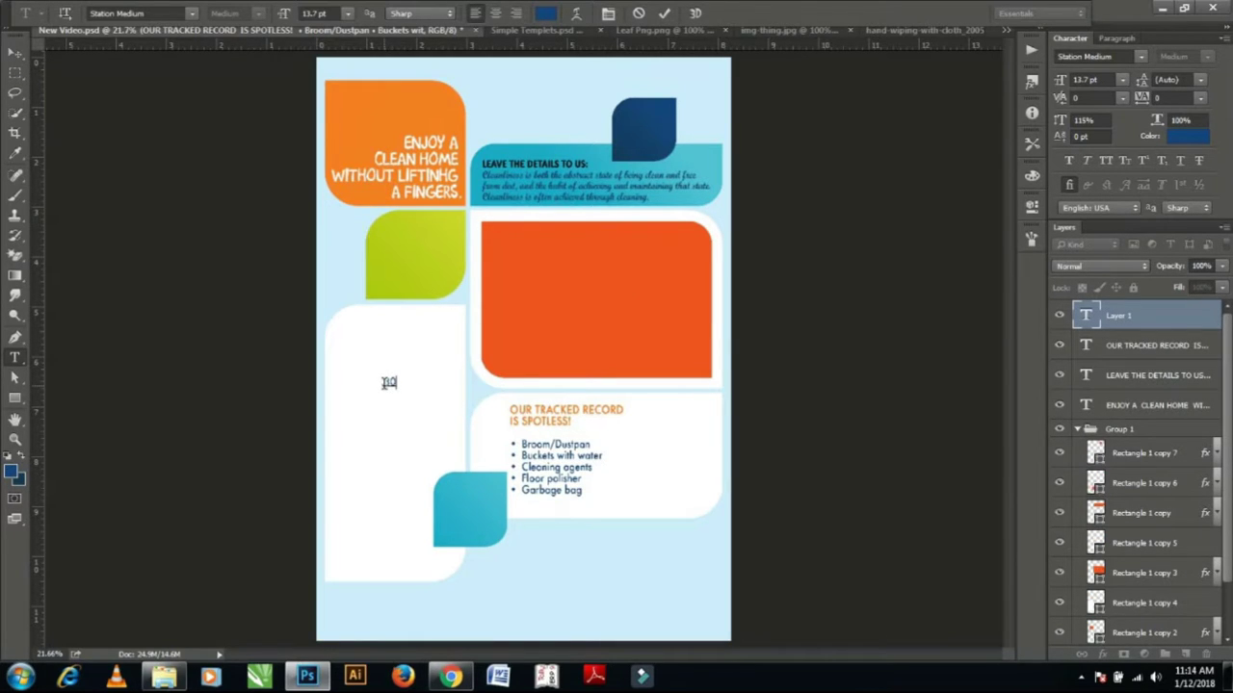
type("%")
left_click(15, 53)
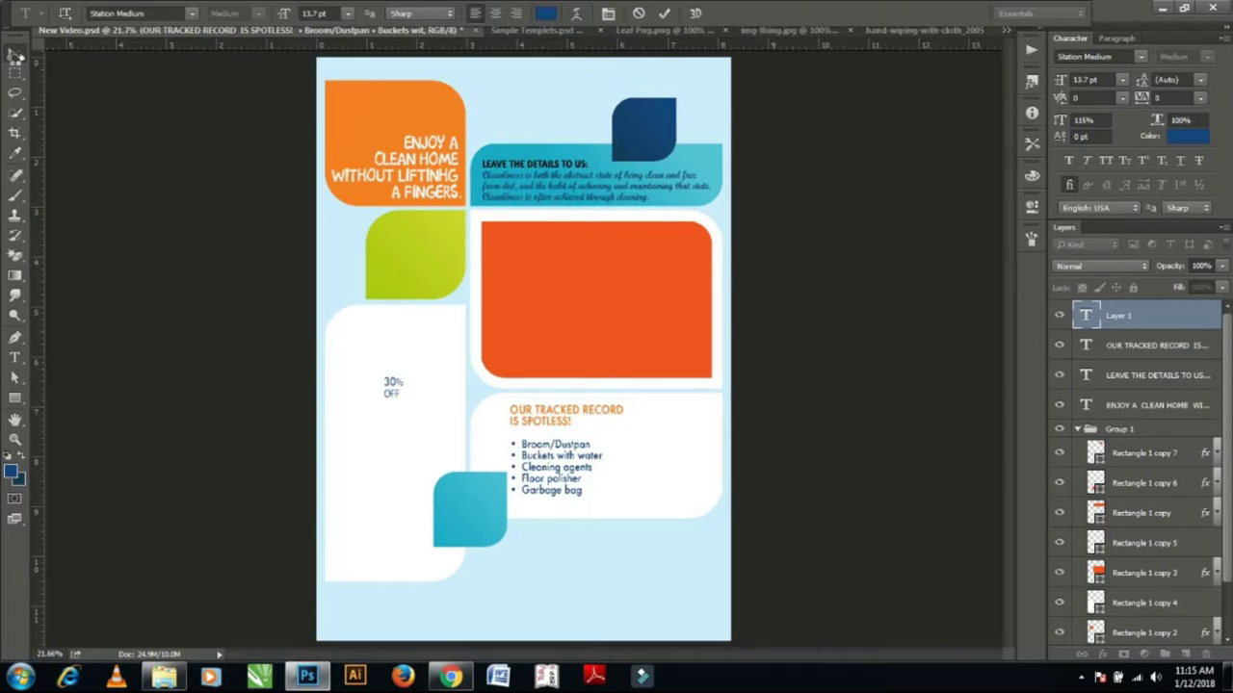
Enlarge '30% OFF' to 279% and move it beside the orange heading.
key("ctrl+t")
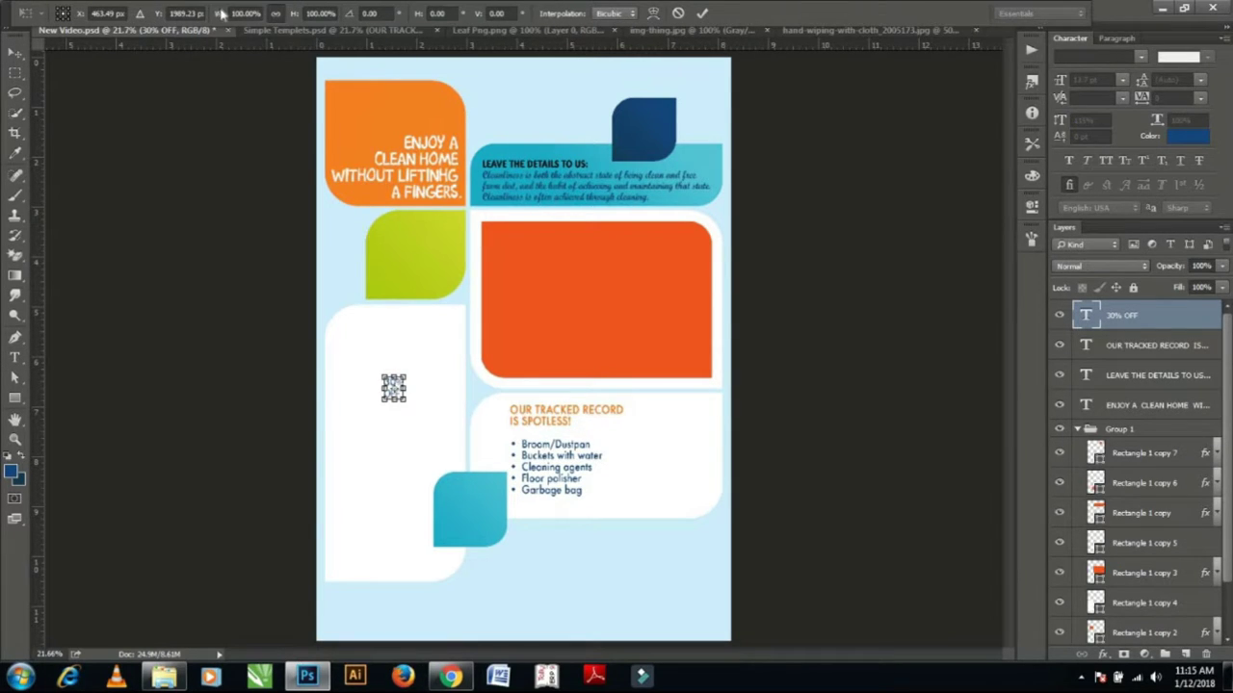
left_click_drag(220, 14, 354, 32)
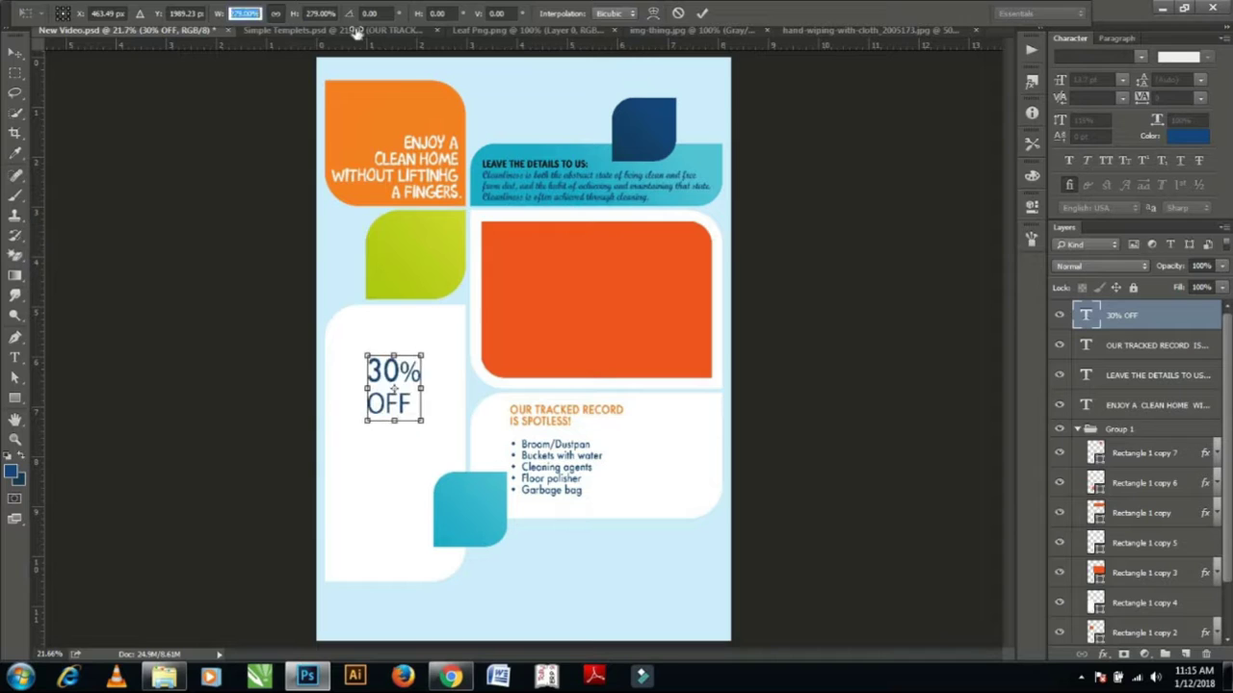
double_click(402, 382)
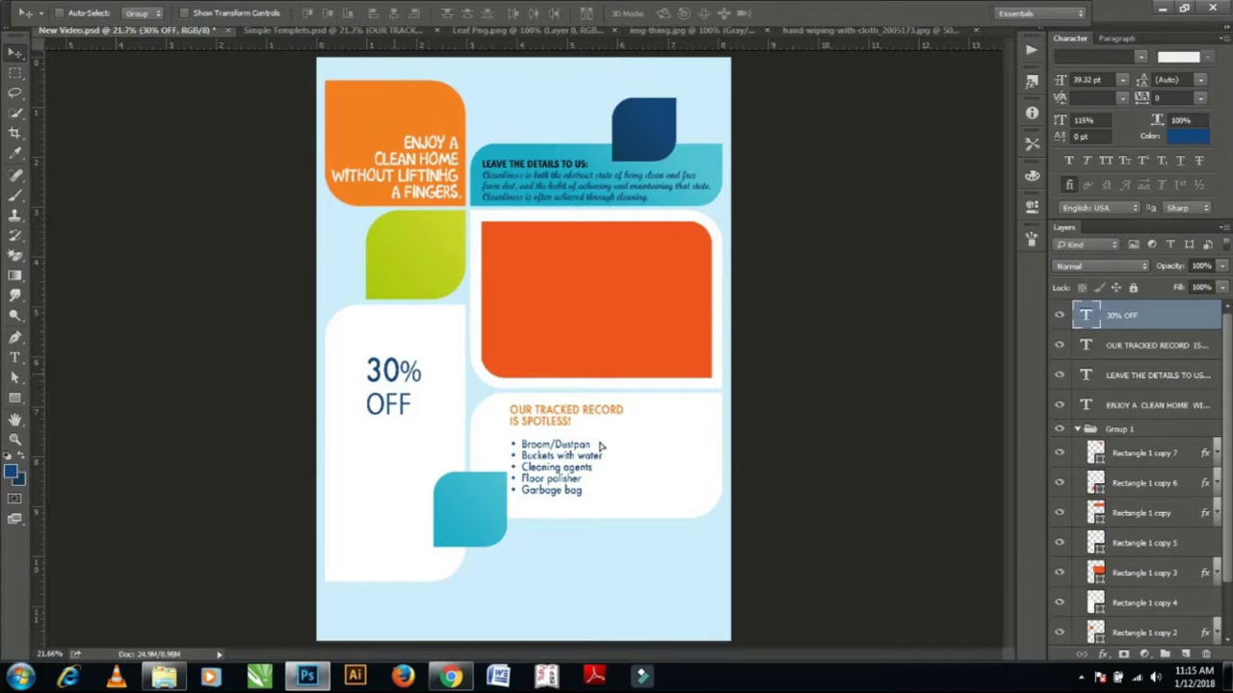
left_click_drag(379, 382, 654, 433)
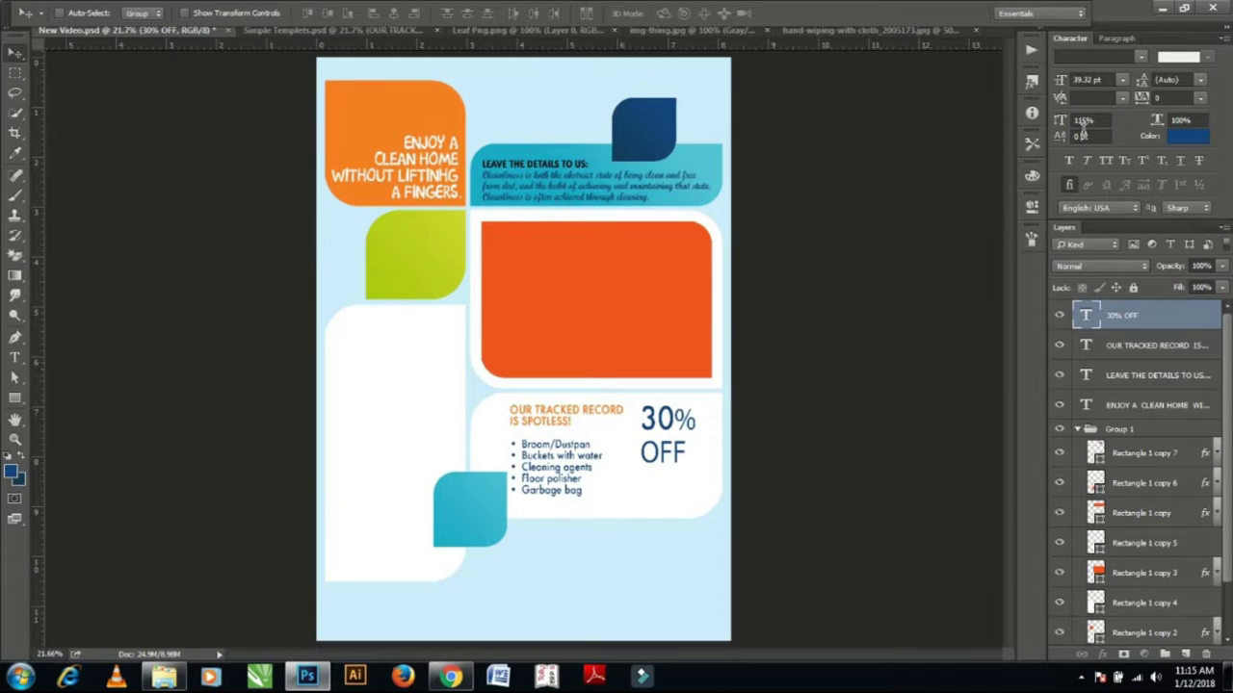
double_click(1085, 315)
left_click(1063, 58)
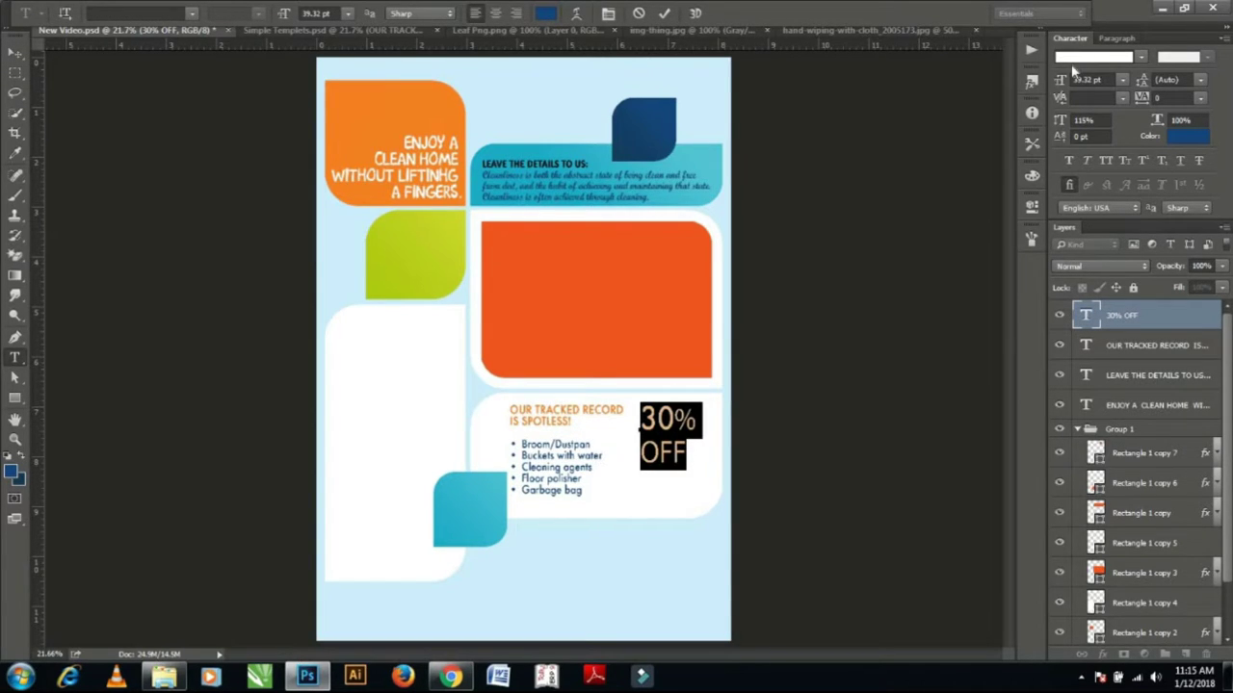
Set the offer in News701 BT Bold and shrink 'OFF' to about 23 pt.
type("NEWS")
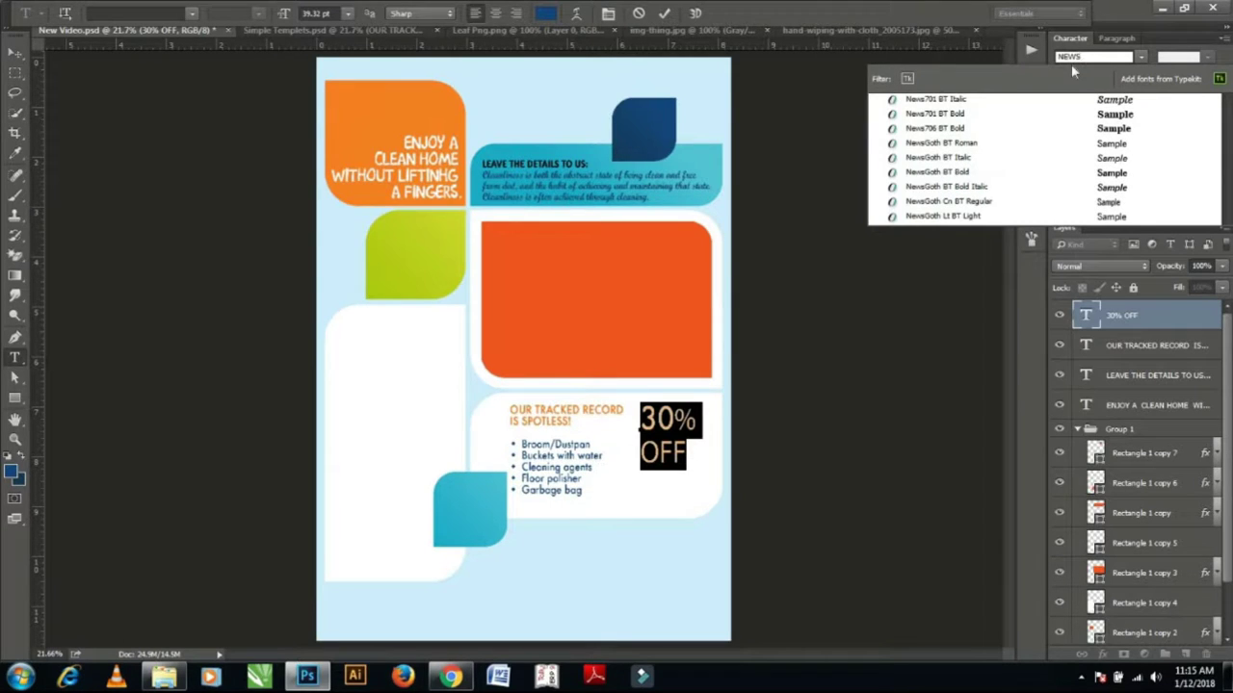
key("Down")
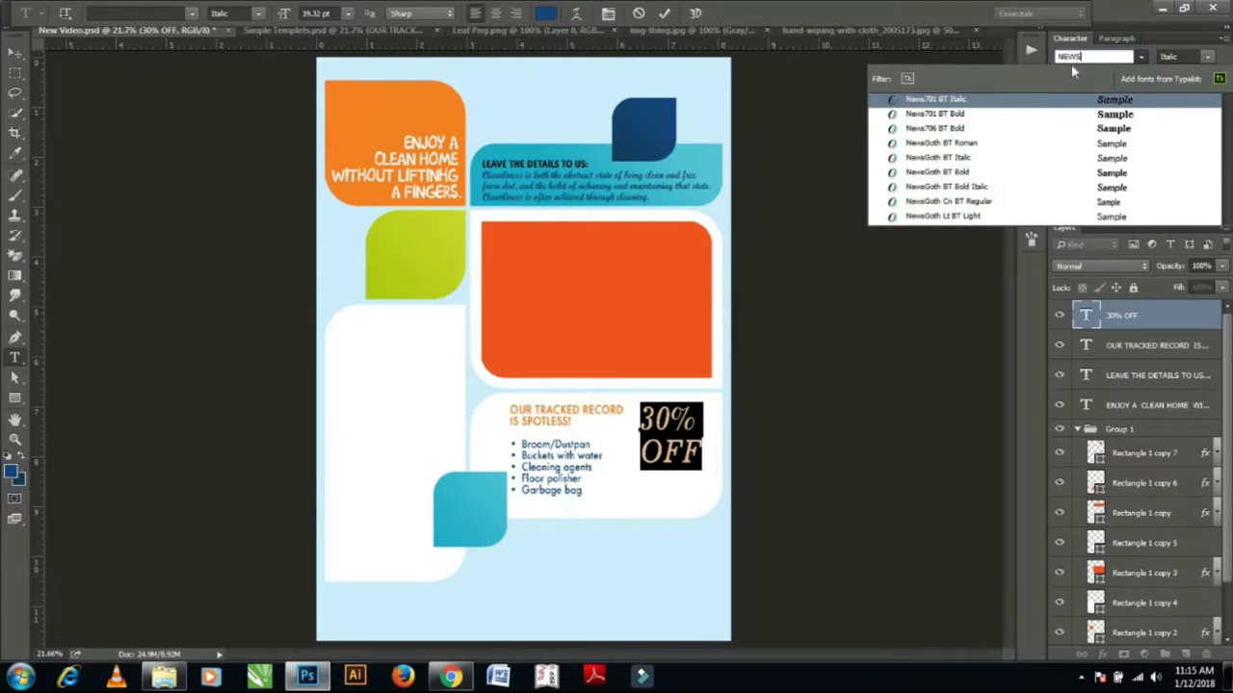
key("Down")
key("Return")
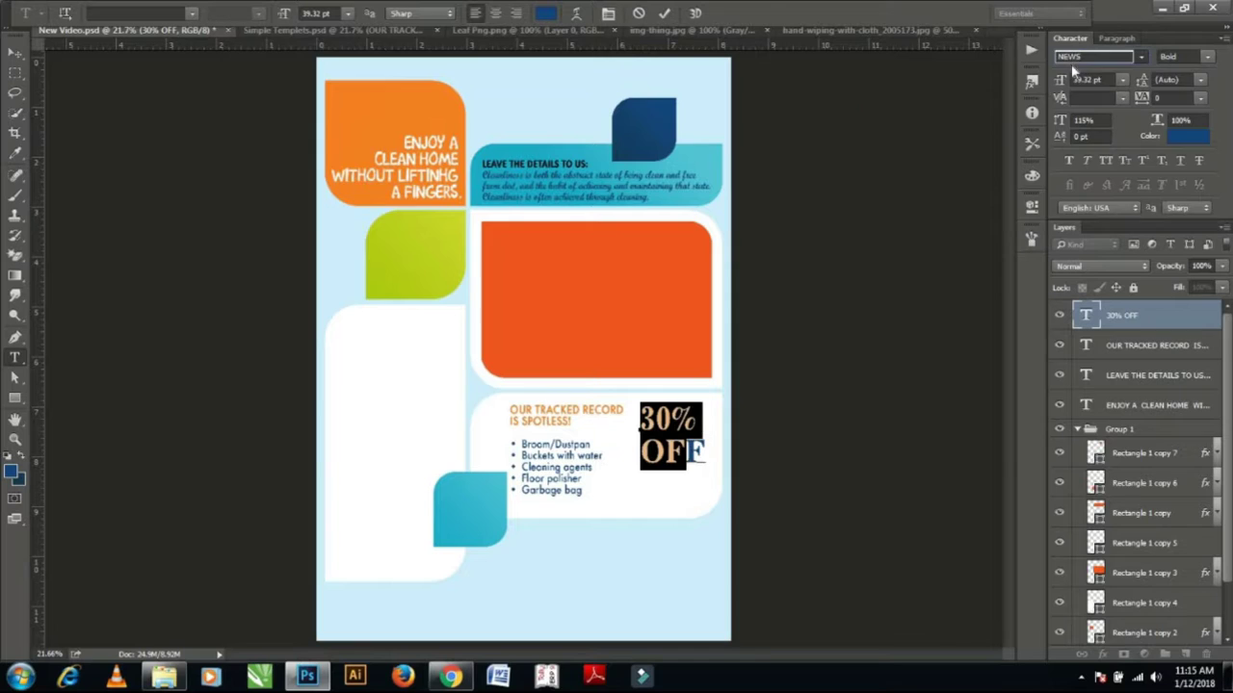
double_click(661, 452)
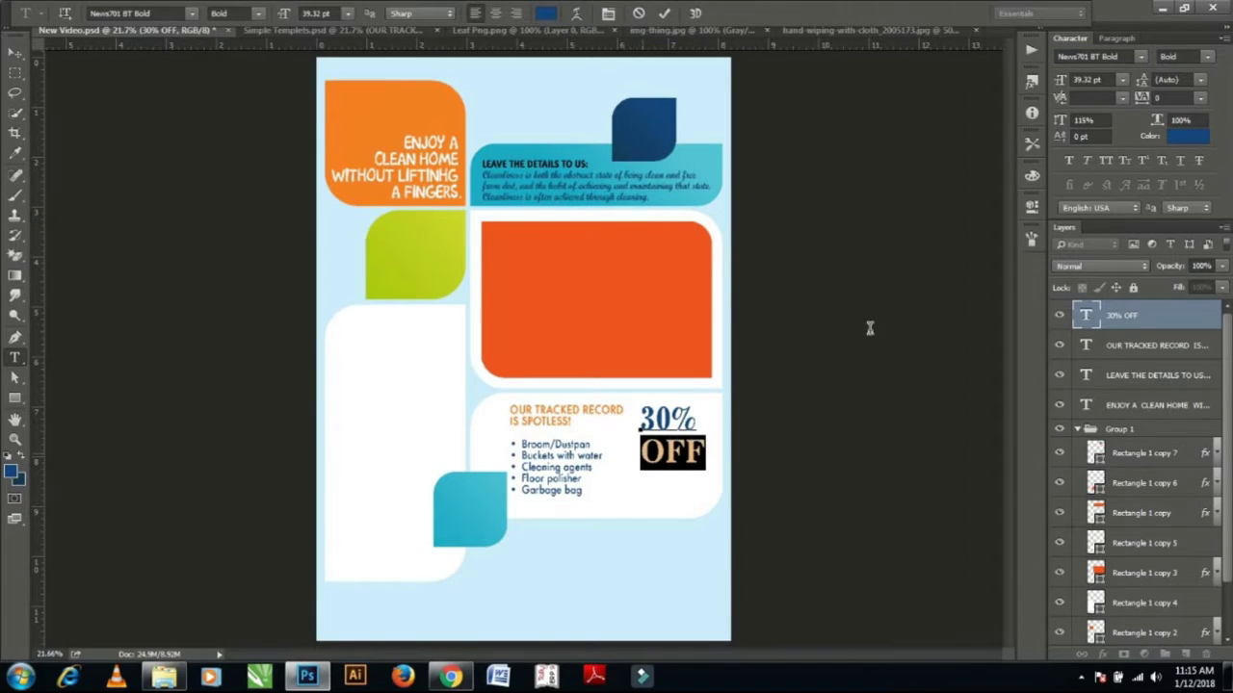
left_click_drag(1056, 85, 1048, 75)
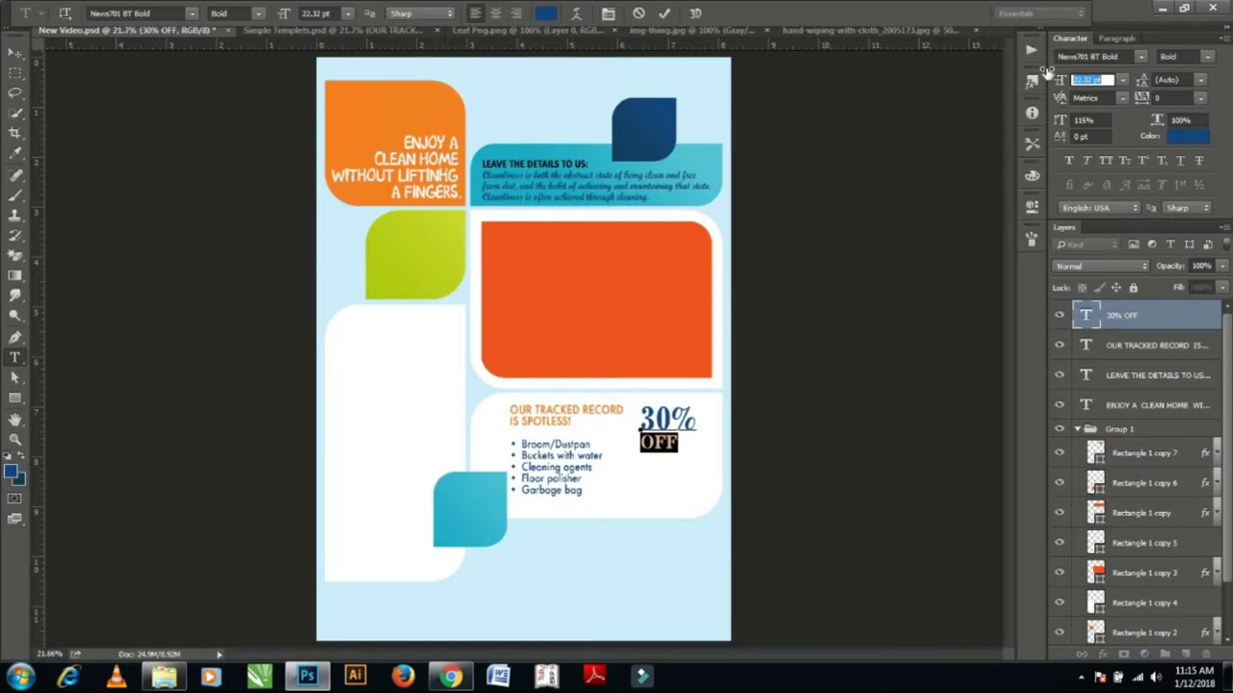
left_click_drag(1047, 74, 1043, 71)
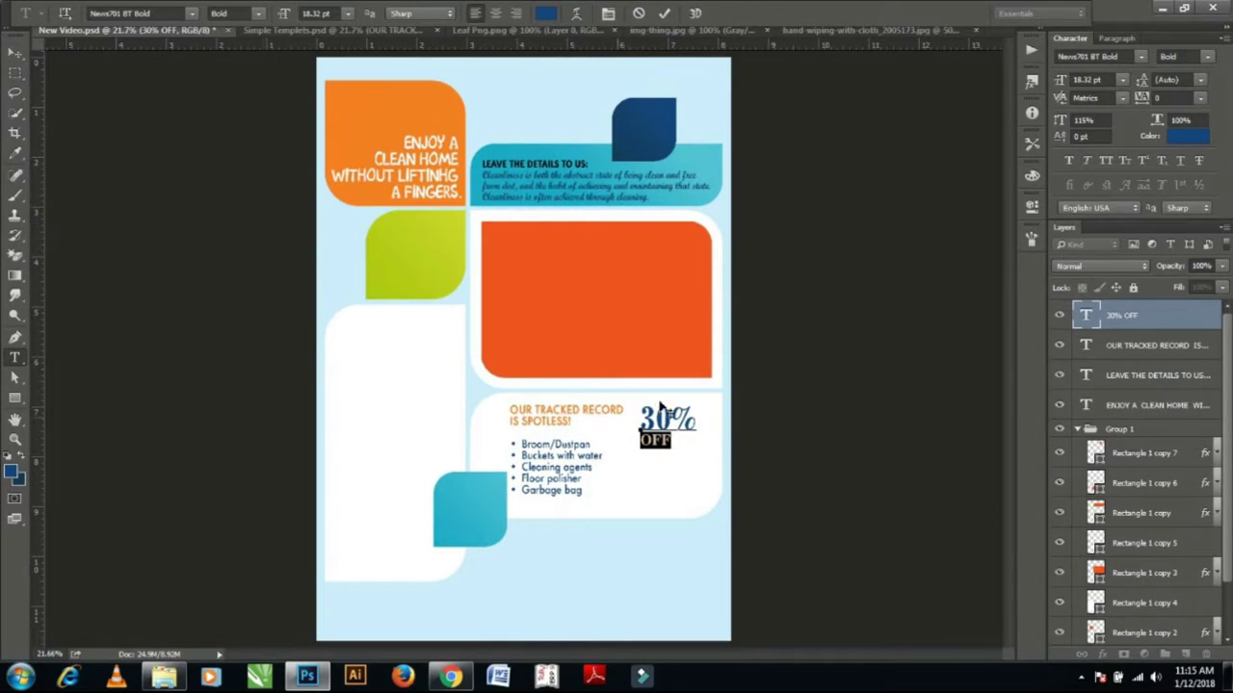
Colour the '30%' part of the offer cyan.
left_click_drag(701, 416, 640, 416)
left_click(1199, 137)
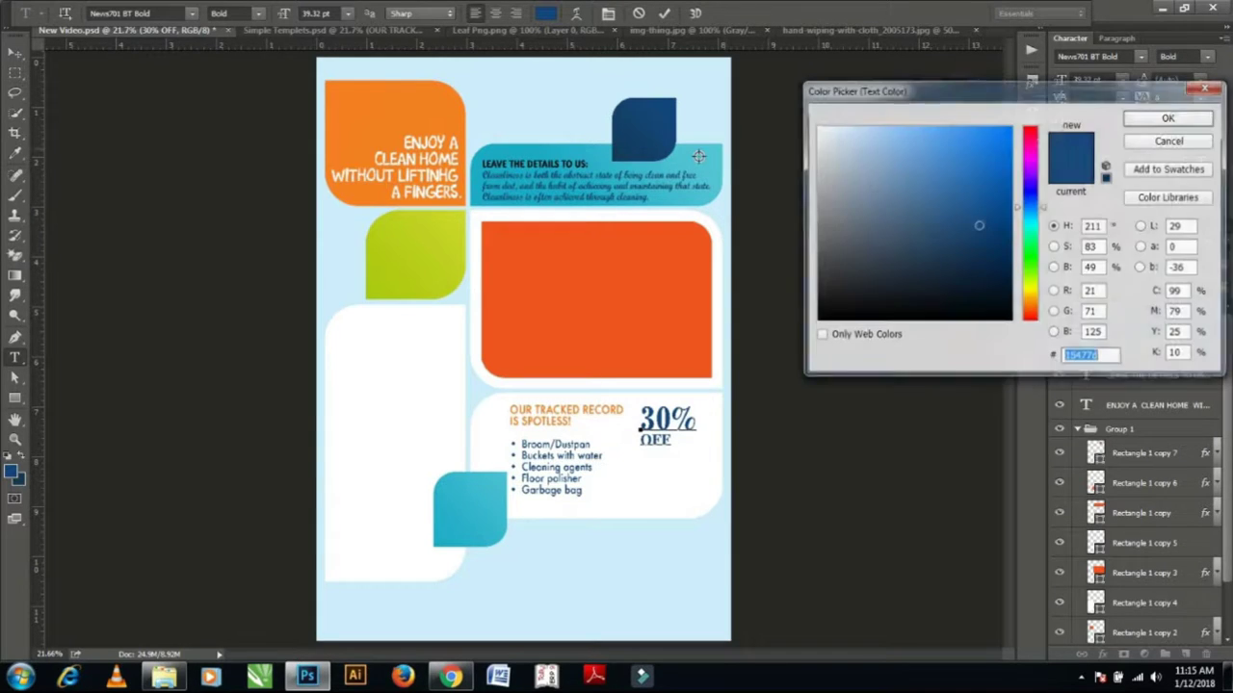
left_click(722, 164)
left_click(1169, 119)
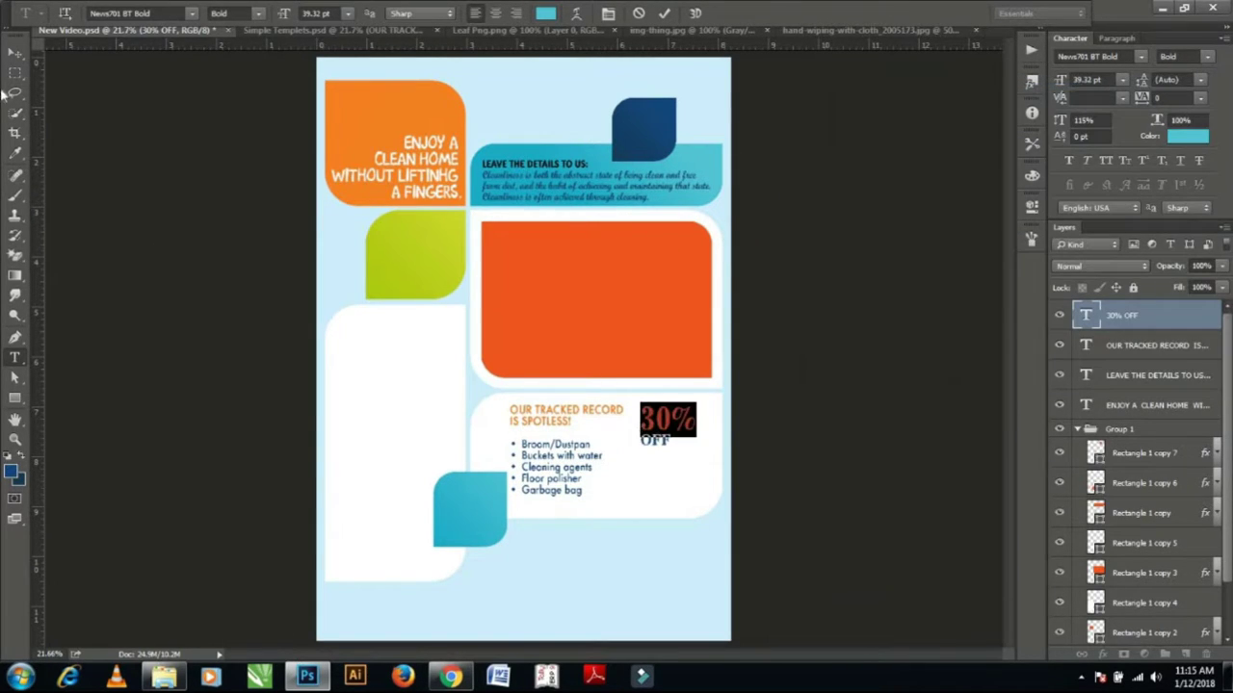
Scale the offer to 143% and start a new text box in the left white panel.
key("v")
key("ctrl+t")
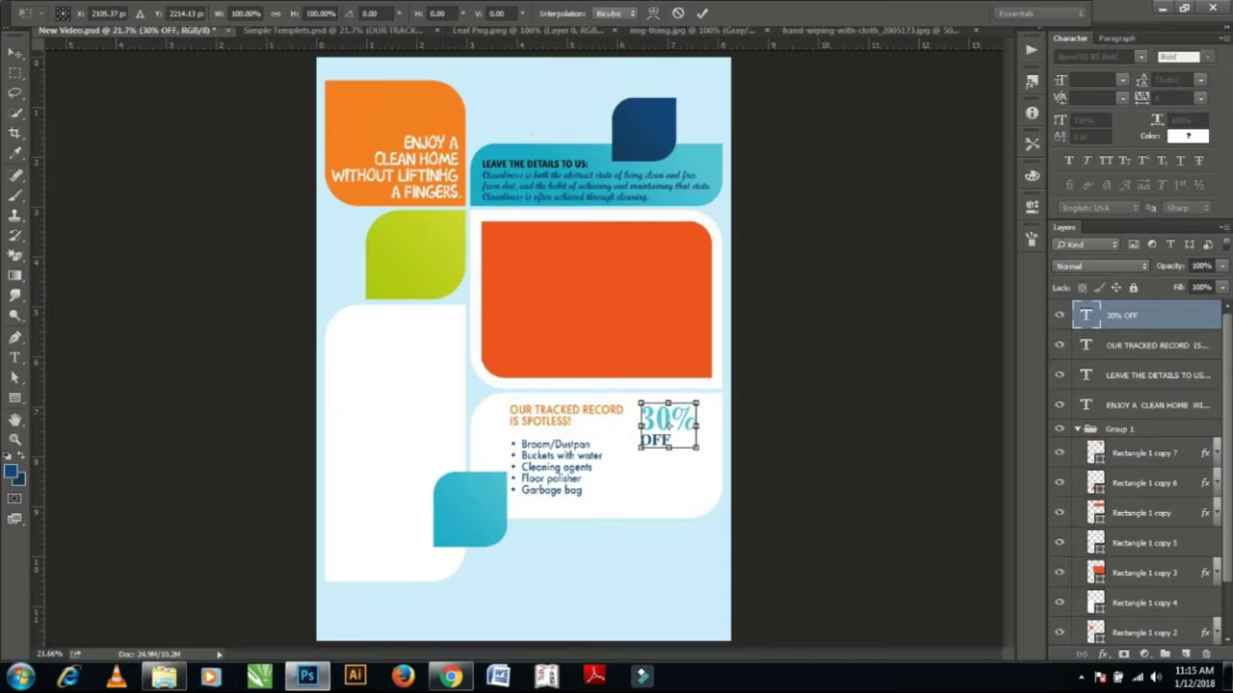
left_click(247, 14)
key("Up")
key("Up")
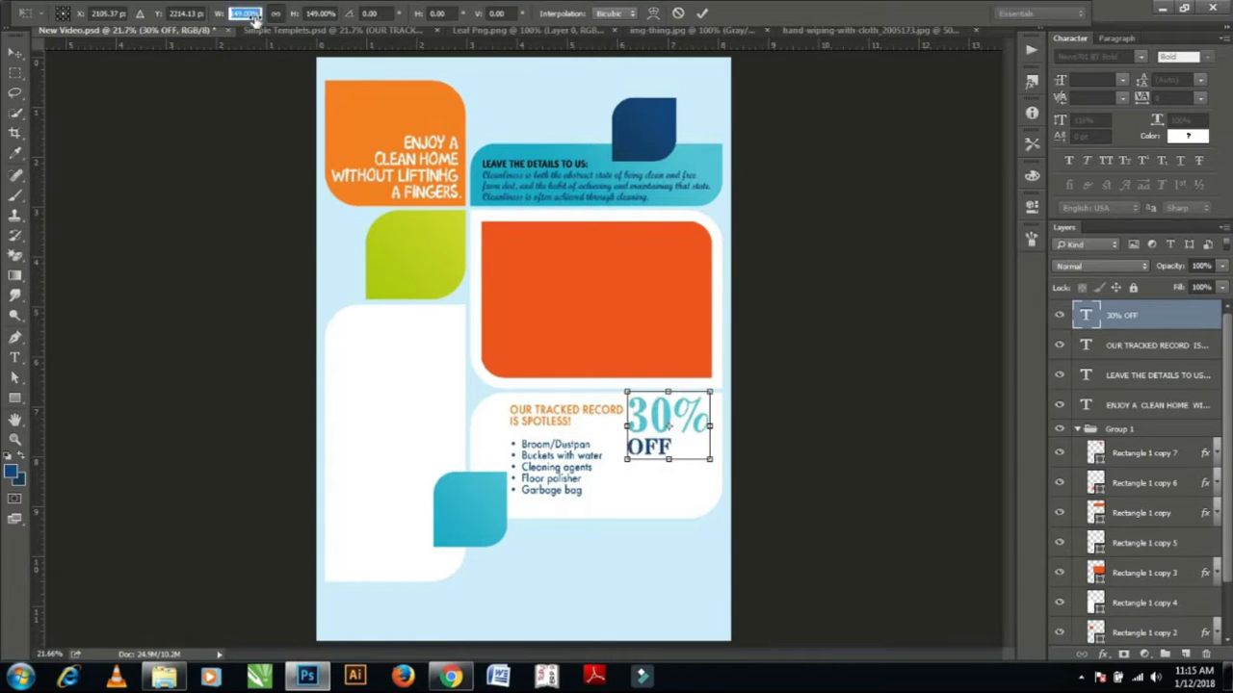
key("Up")
key("Up")
key("Up")
key("Up")
key("Up")
key("Up")
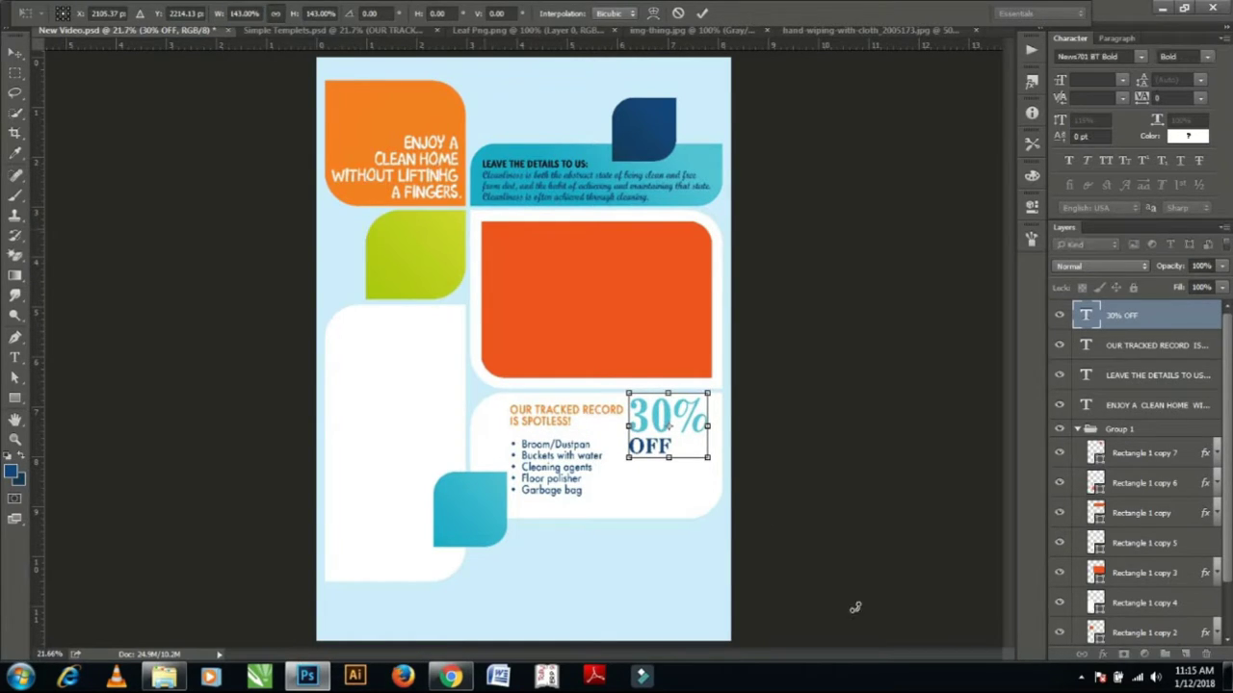
key("Return")
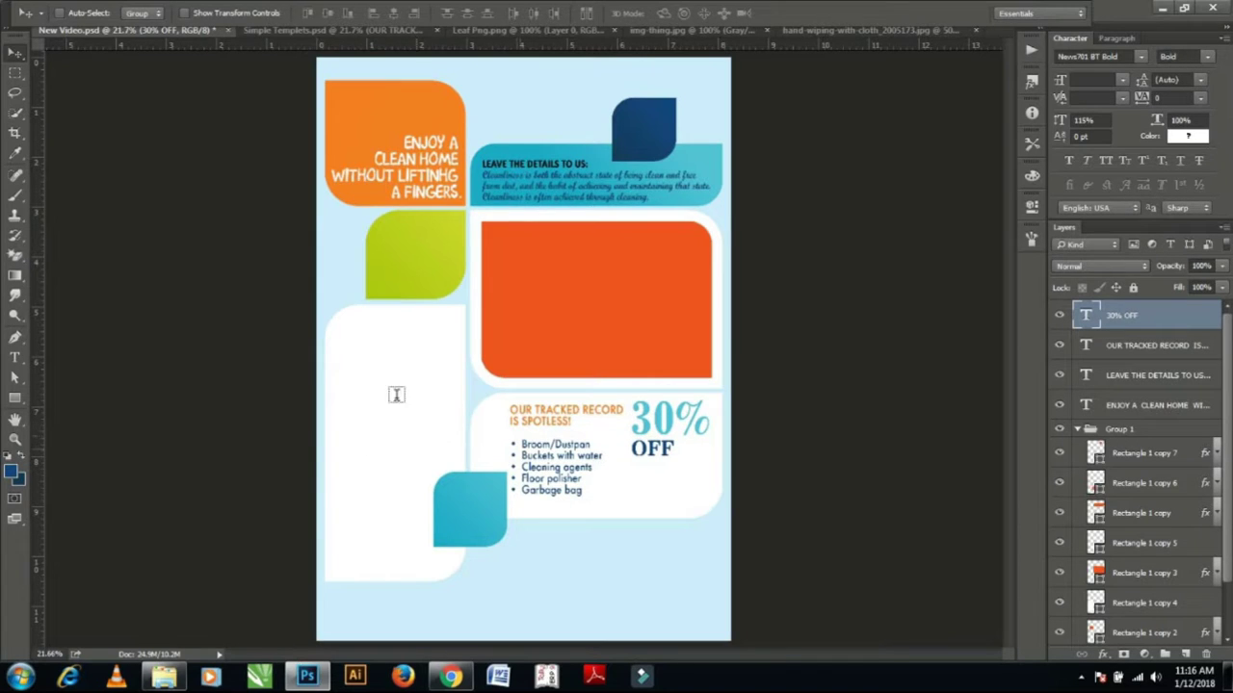
key("t")
left_click(400, 387)
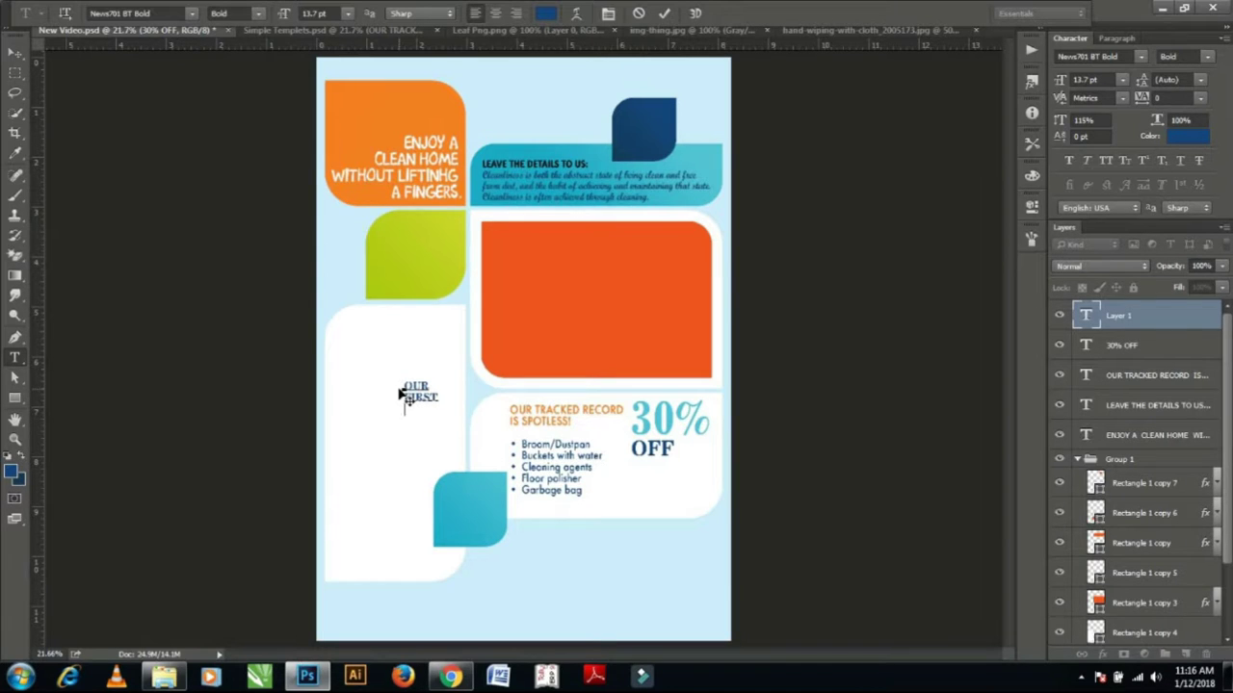
Finish the OUR FIRST VISIT text and set it in the Turtles Regular font.
type("VISIT")
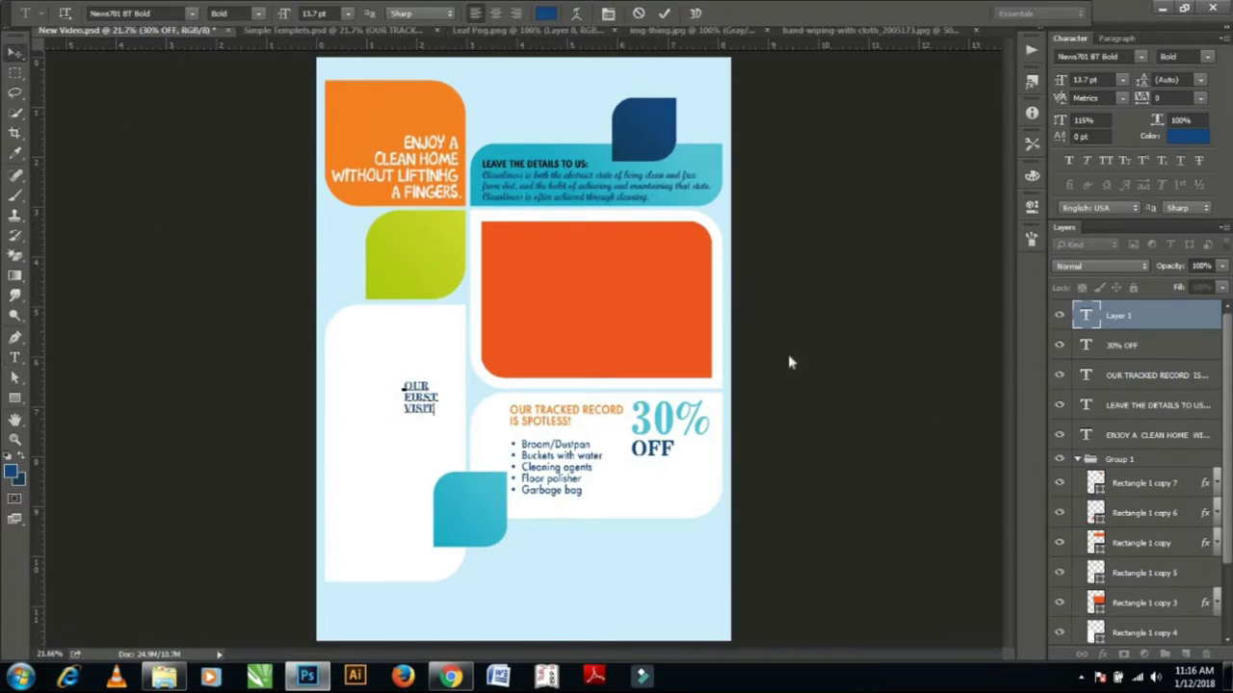
key("ctrl+Return")
key("v")
double_click(410, 390)
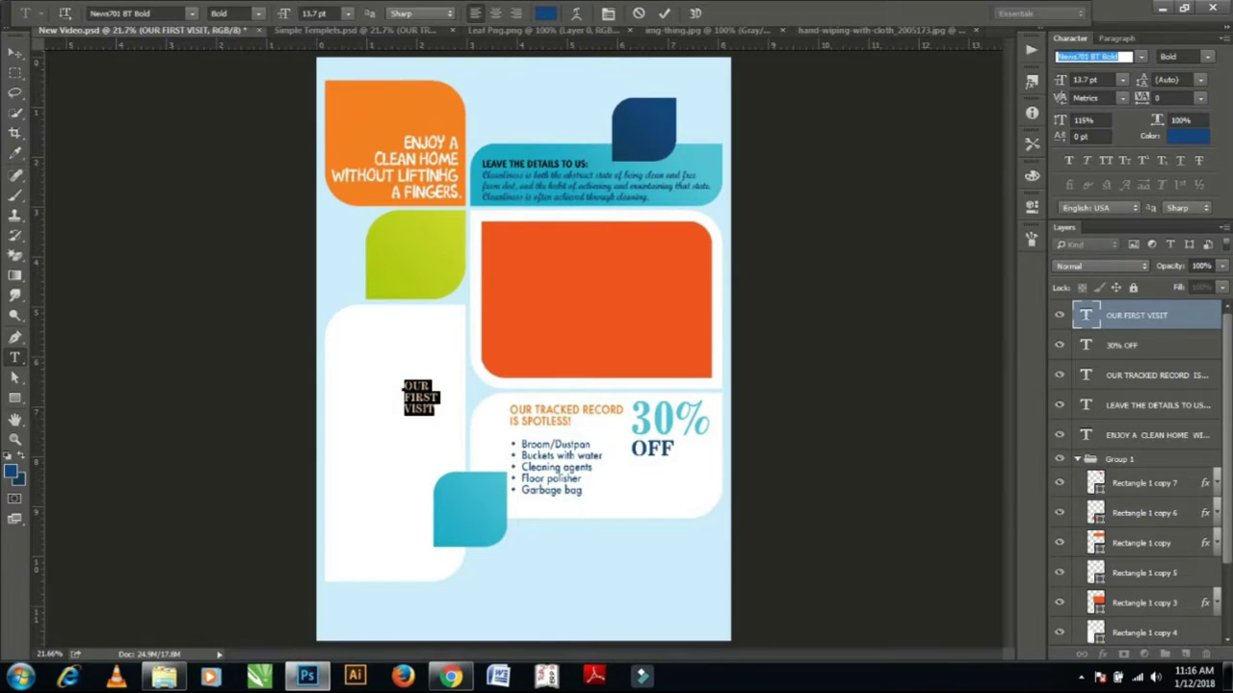
type("TUR")
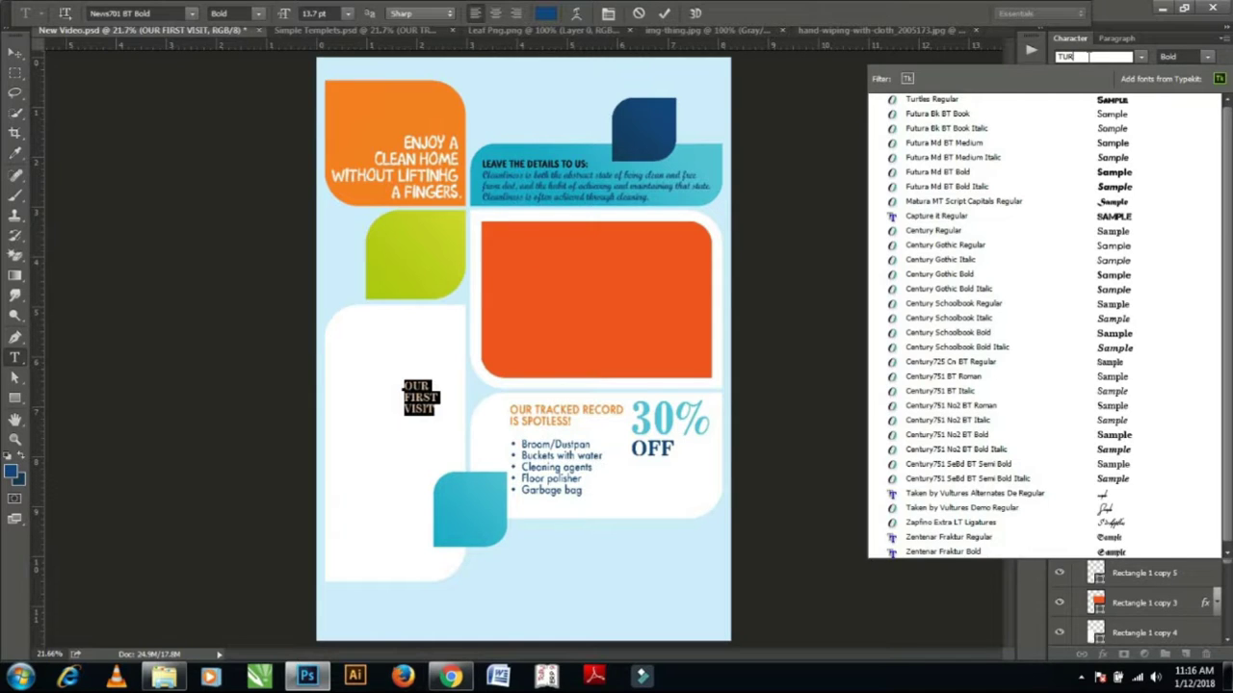
type("TL")
key("Down")
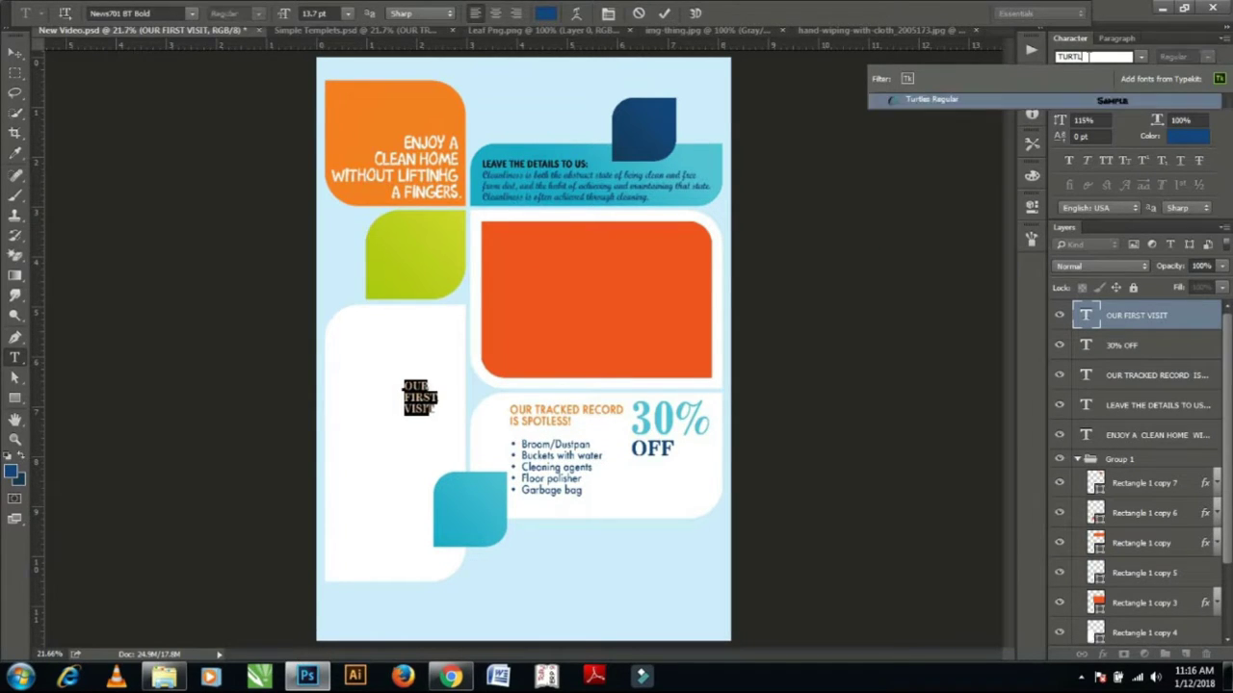
key("Return")
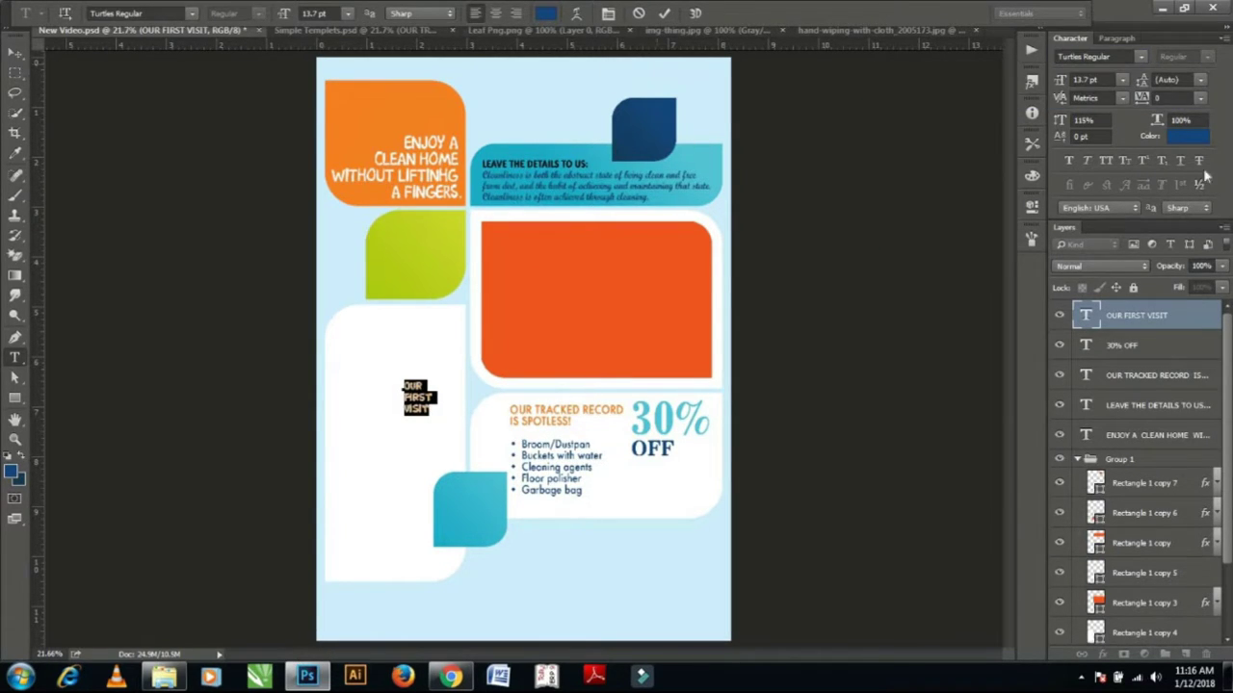
Move the OUR FIRST VISIT text beside 30% OFF.
left_click(1204, 93)
left_click(14, 52)
left_click_drag(414, 393, 713, 468)
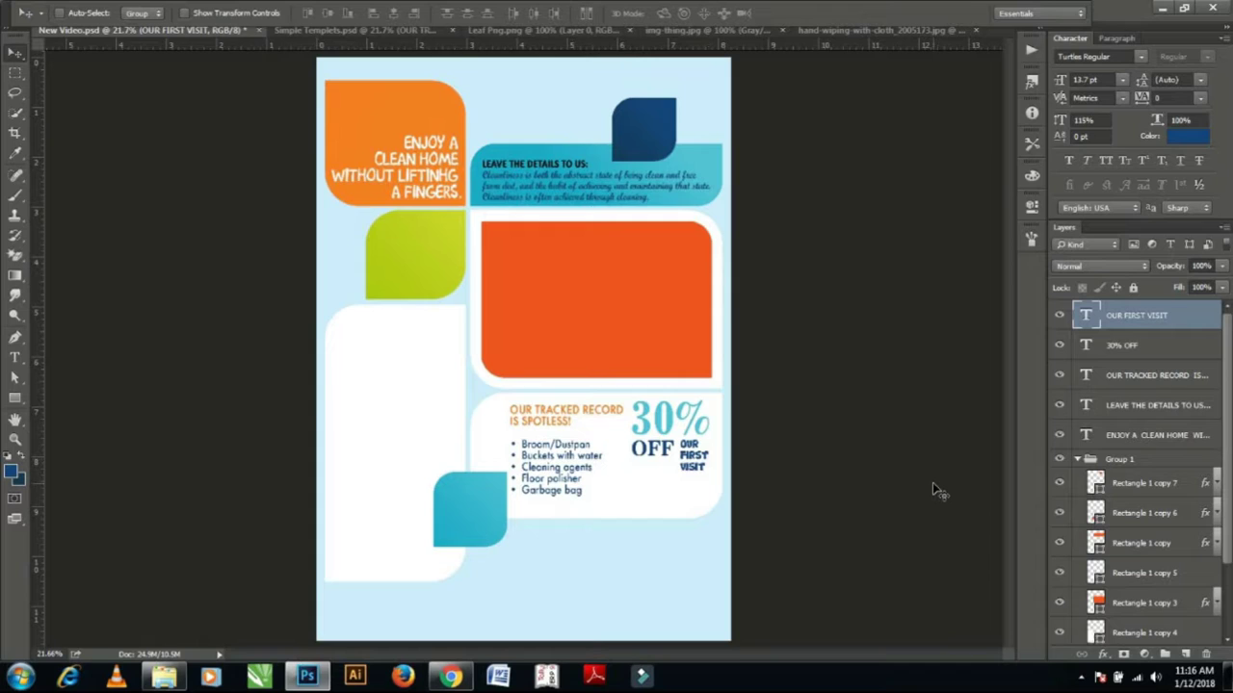
Nudge OUR FIRST VISIT into place and set its tracking to 10.
key("Right")
key("Right")
key("shift+Up")
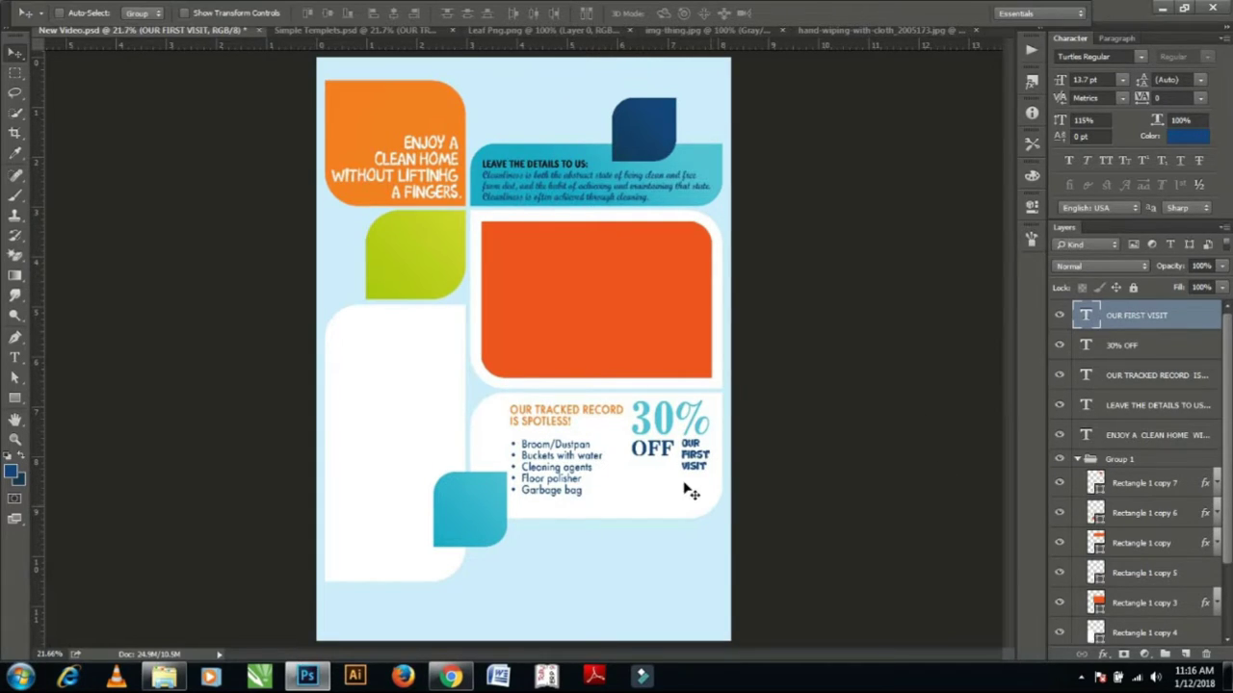
key("shift+Down")
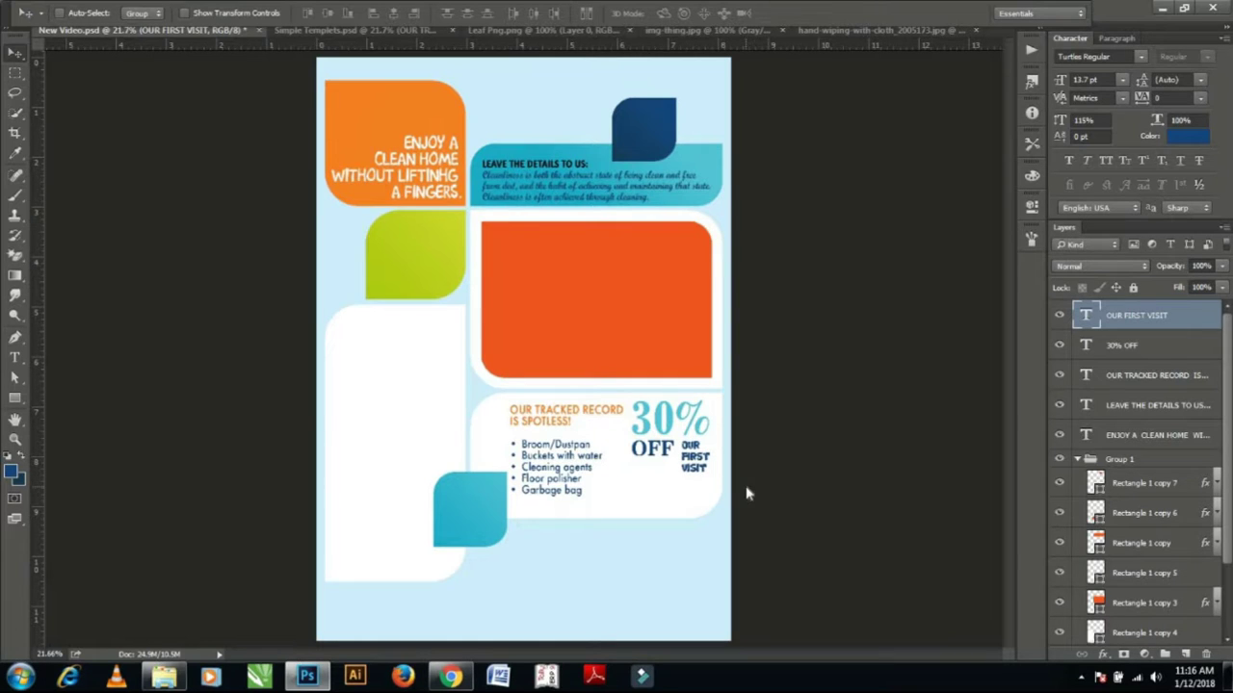
left_click(1199, 98)
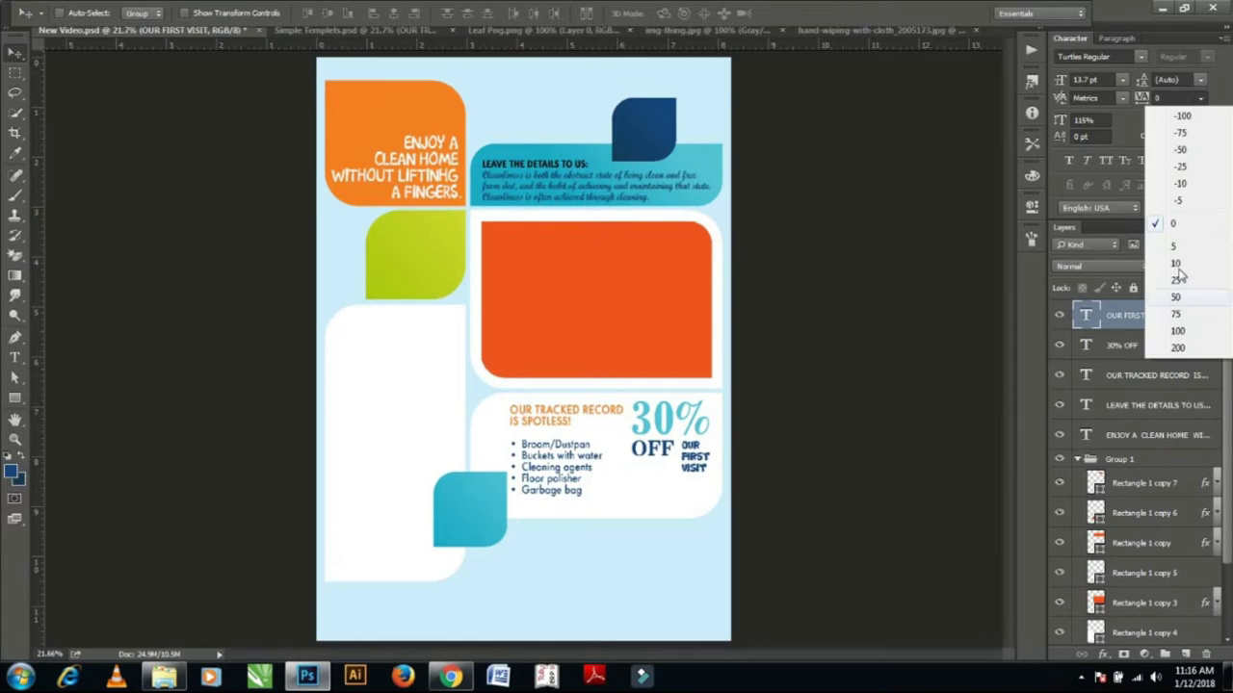
left_click(1177, 265)
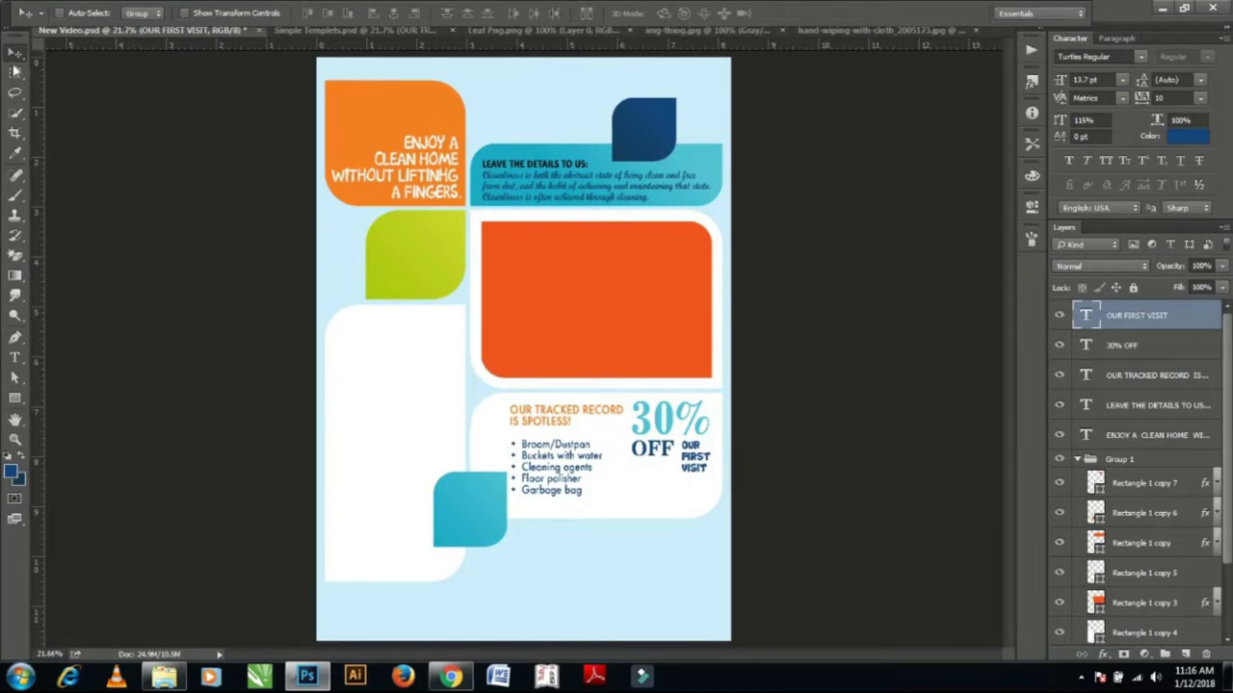
Set the OUR FIRST VISIT line spacing to 14 pt.
left_click(1199, 80)
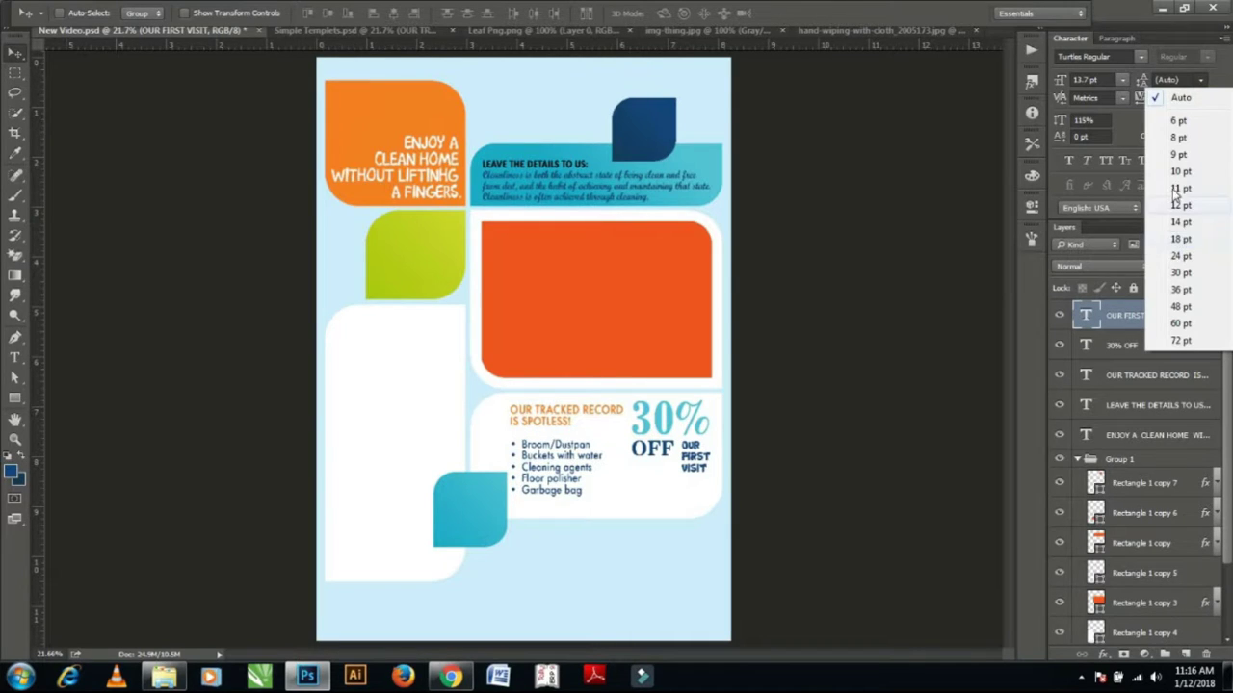
left_click(1177, 175)
left_click(1200, 80)
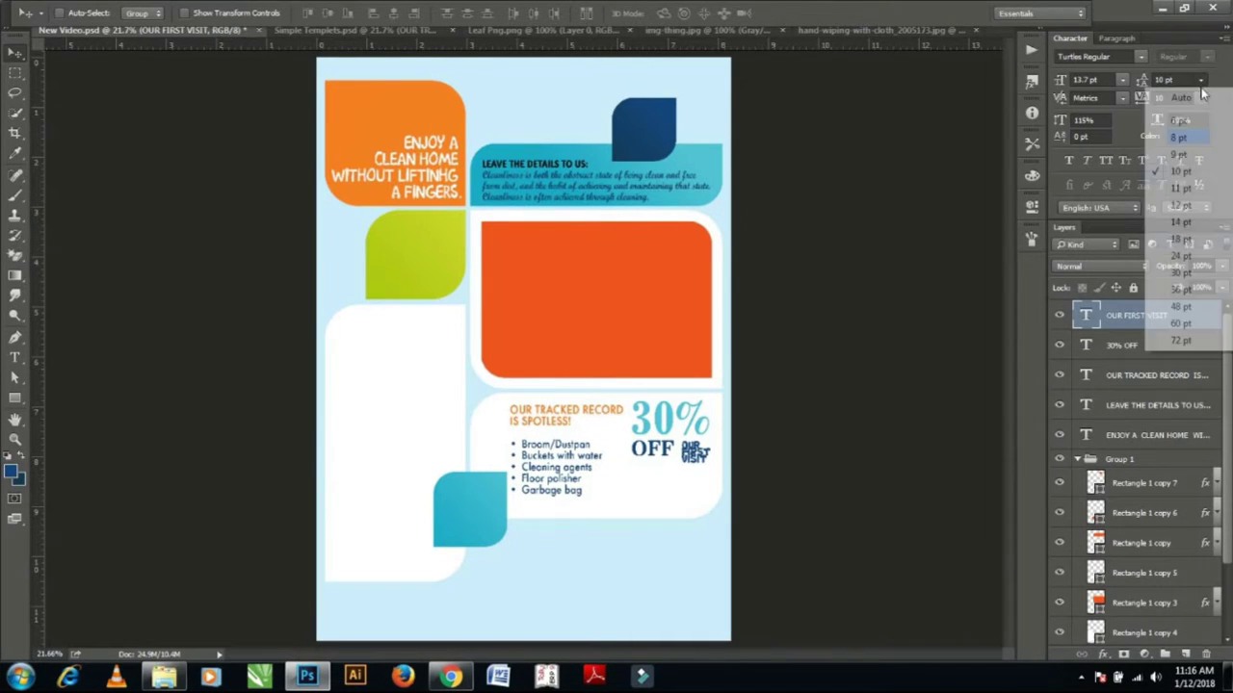
left_click(1176, 217)
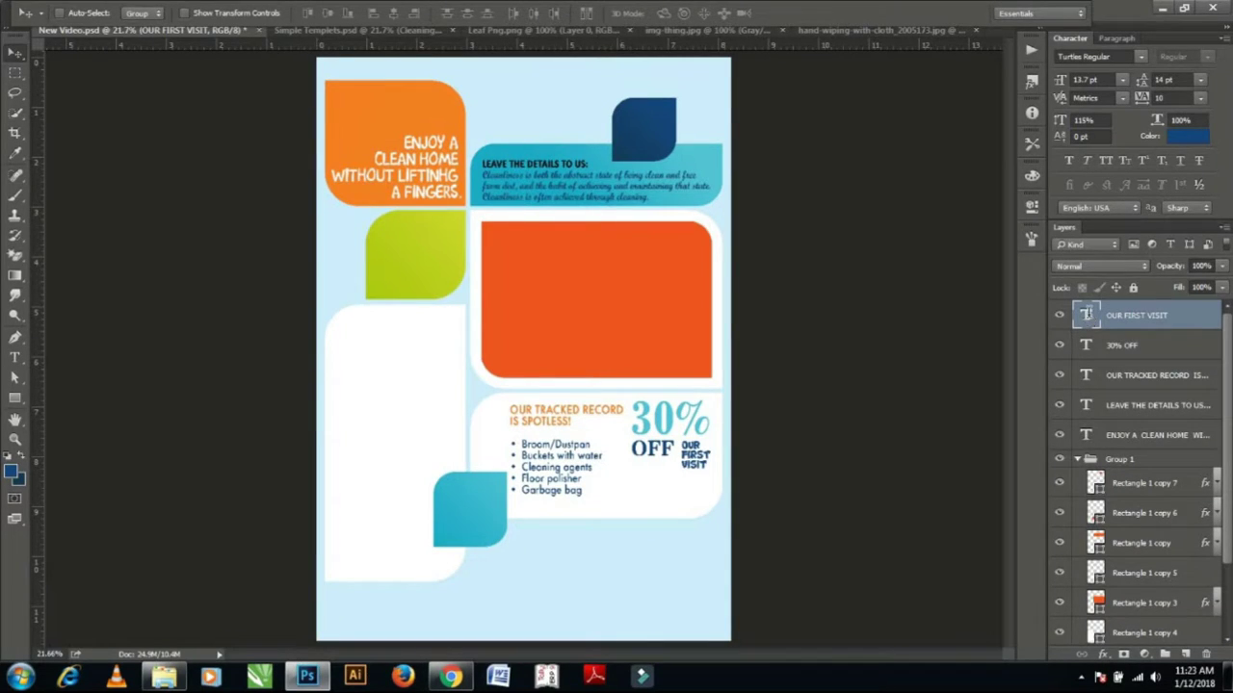
double_click(1085, 314)
left_click(699, 444)
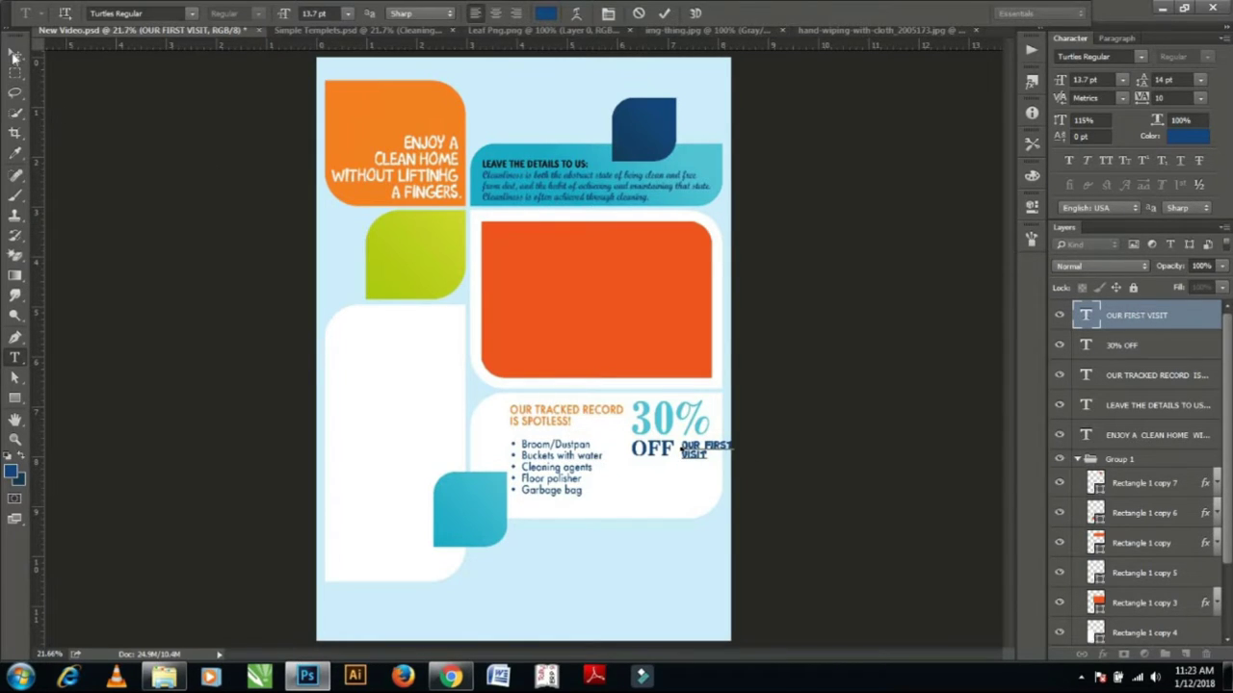
Move OUR FIRST VISIT below OFF and scale it proportionally to 117%.
left_click(13, 55)
left_click_drag(700, 455, 651, 476)
key("ctrl+t")
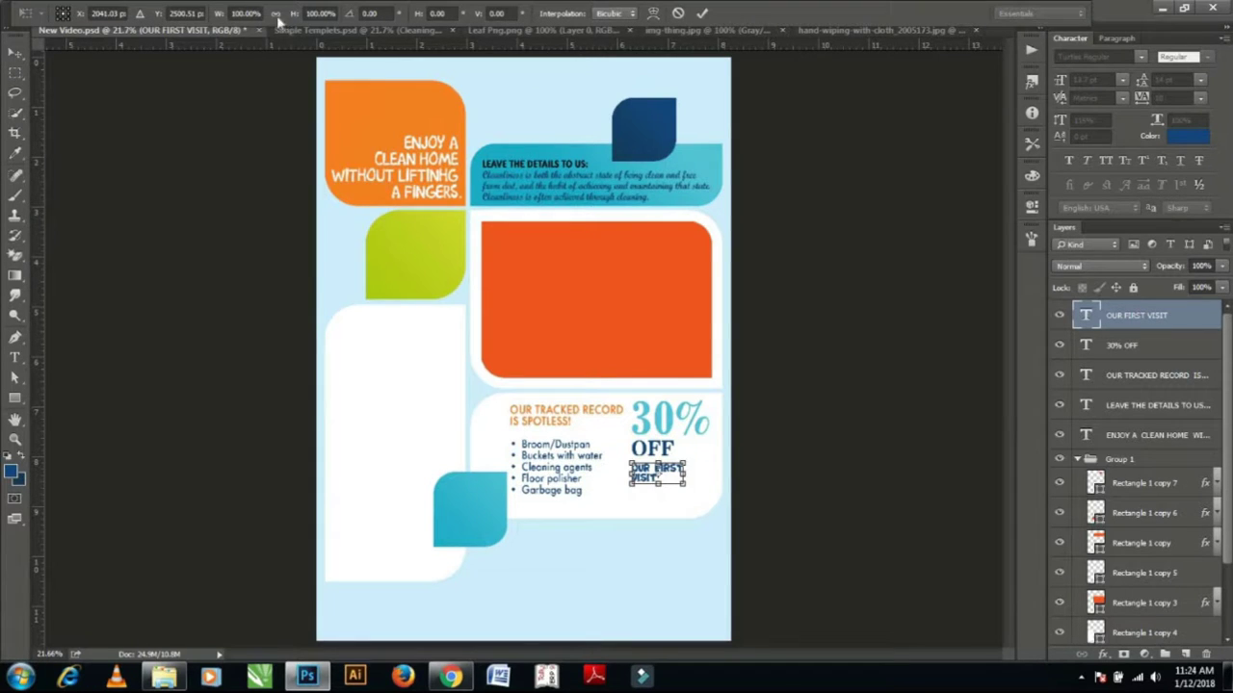
left_click(275, 13)
left_click_drag(218, 14, 240, 14)
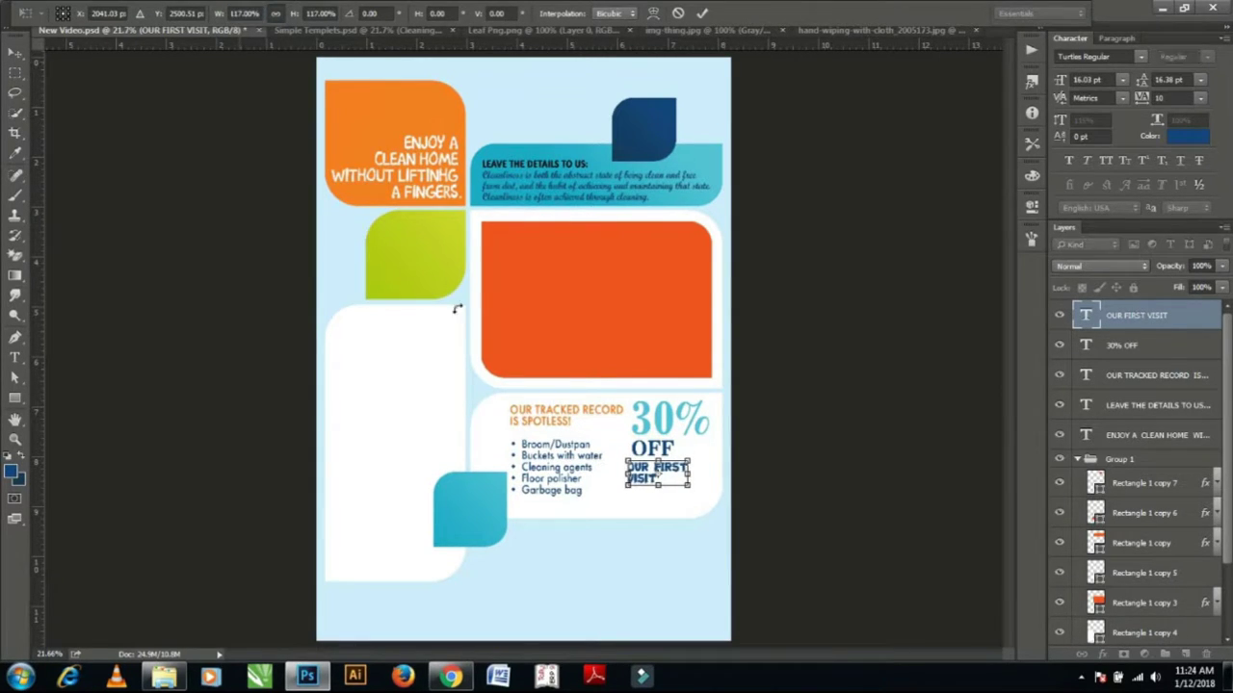
key("Return")
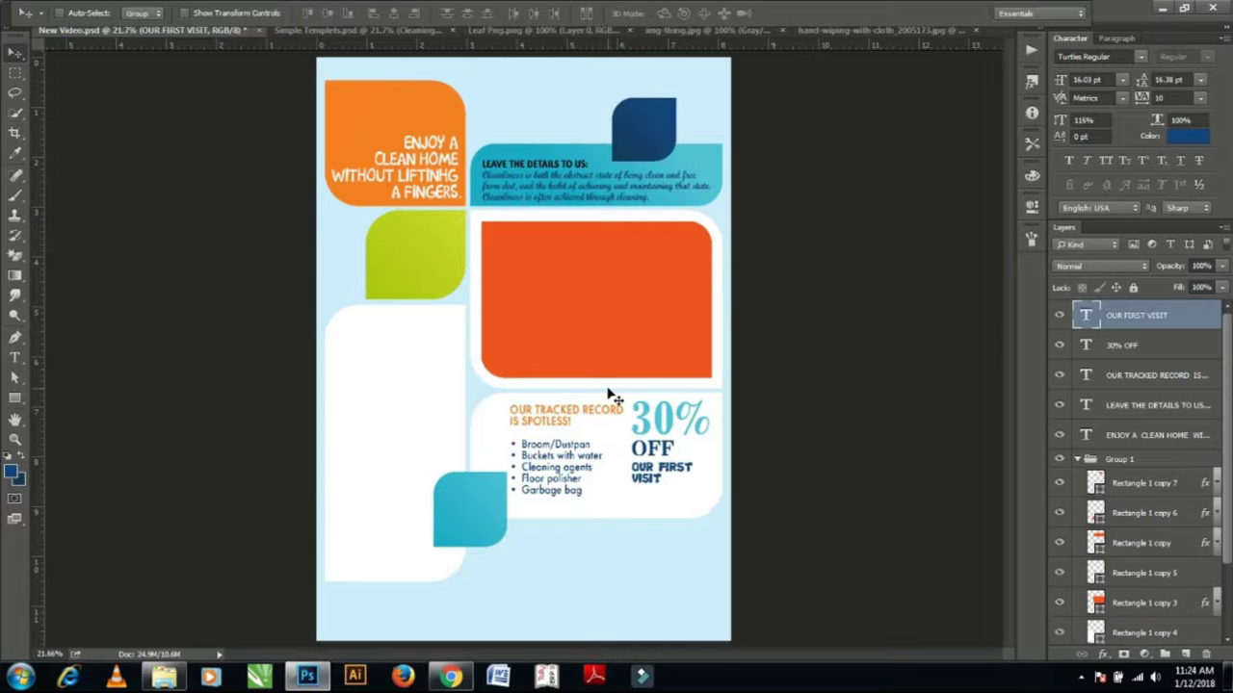
Centre-align the lines of the OUR FIRST VISIT text.
double_click(1093, 321)
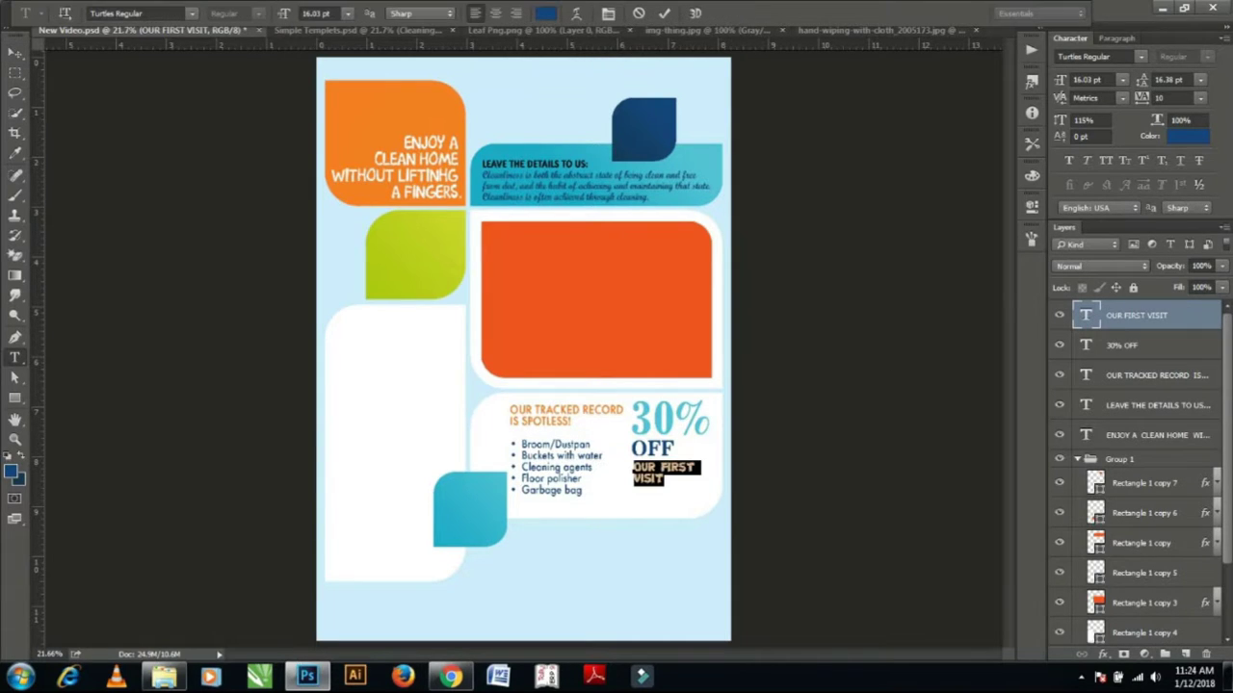
left_click(1117, 39)
left_click(1085, 58)
left_click(1069, 37)
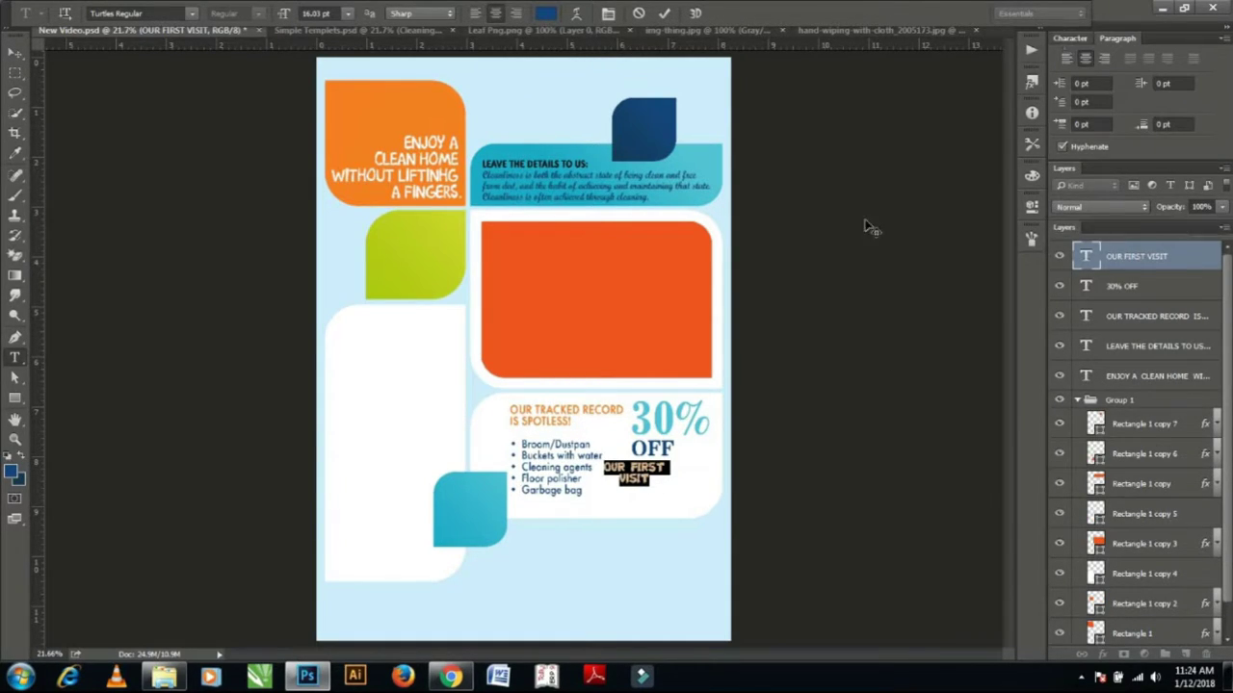
Reposition the text under OFF and nudge it slightly right.
left_click(14, 52)
left_click_drag(663, 477, 702, 472)
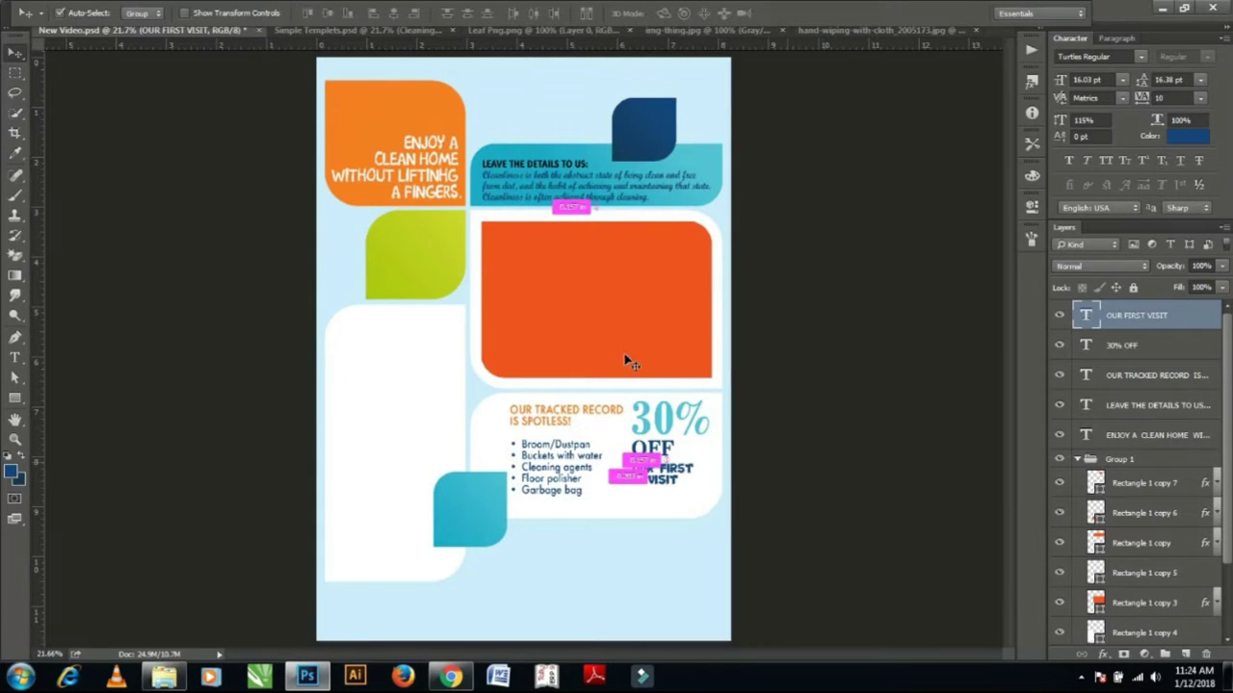
key("ctrl+t")
left_click(275, 13)
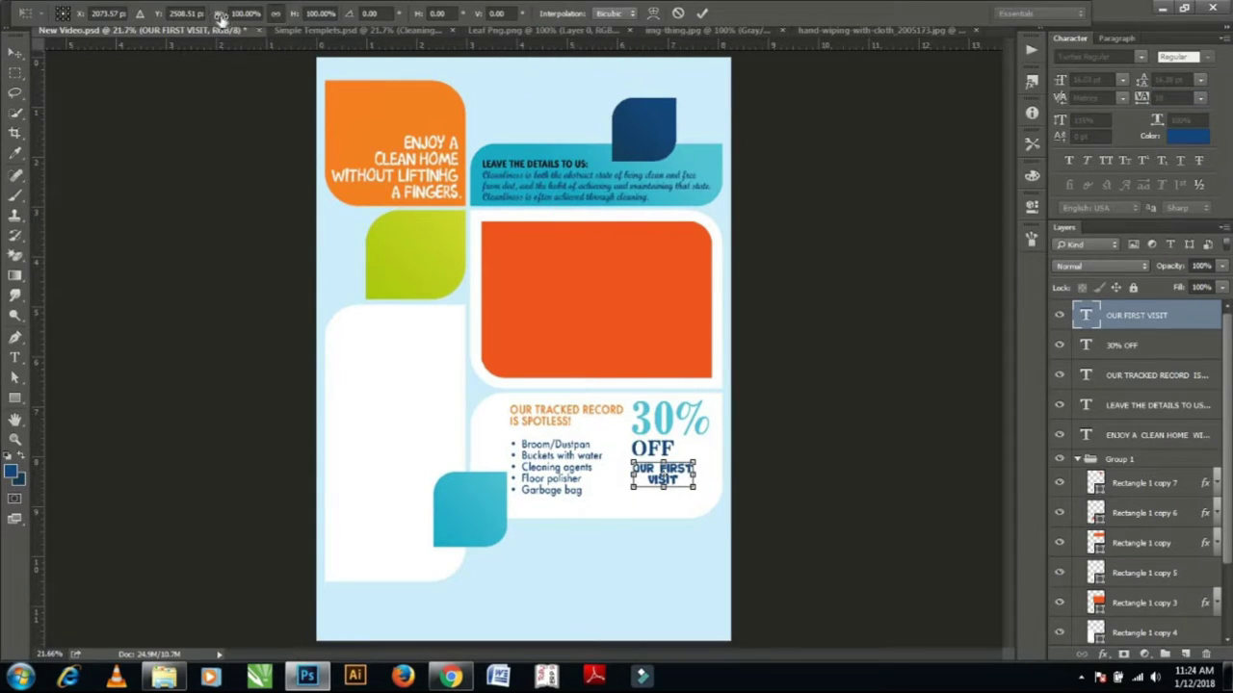
key("Return")
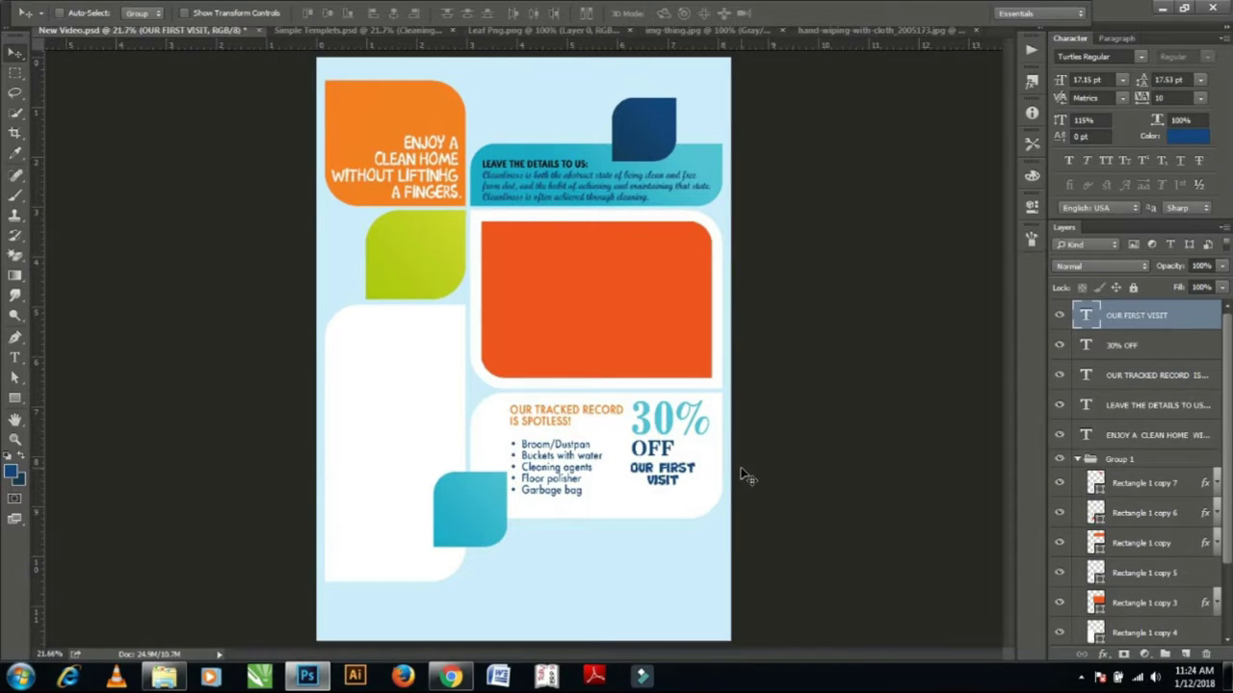
key("shift+Right")
key("shift+Right")
key("shift+Right")
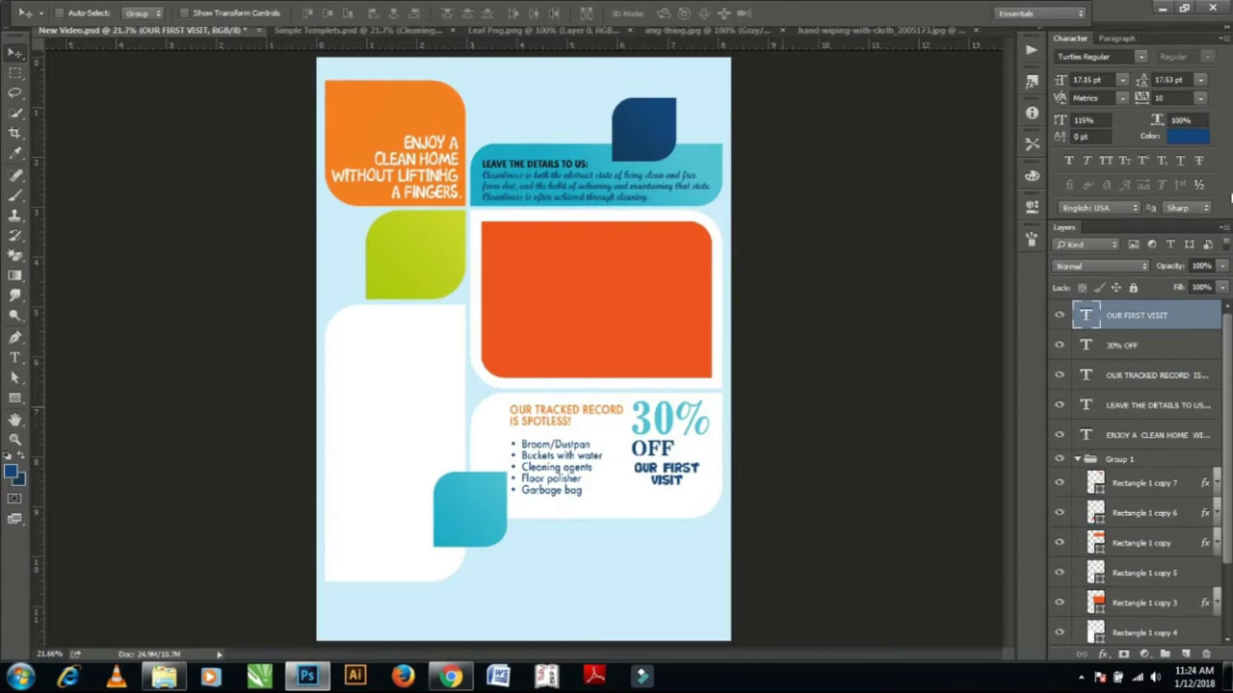
Enlarge VISIT and change the line spacing to 30 pt, then 24 pt.
double_click(1086, 315)
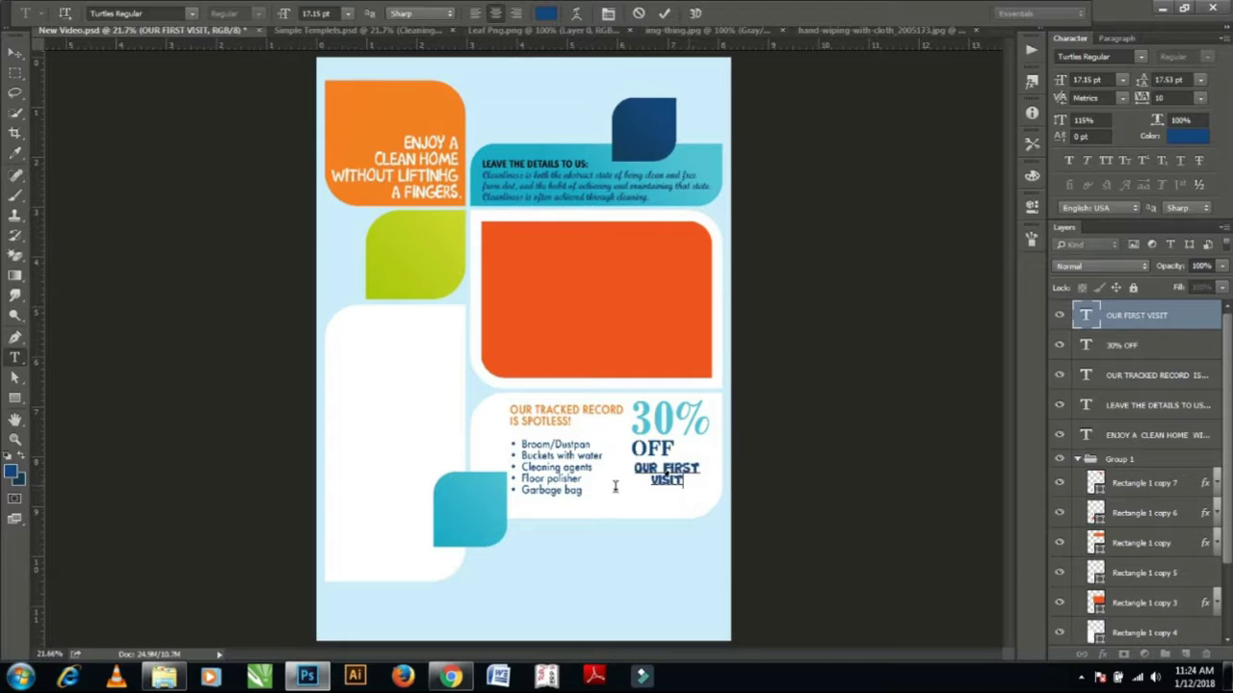
left_click_drag(1059, 80, 1071, 85)
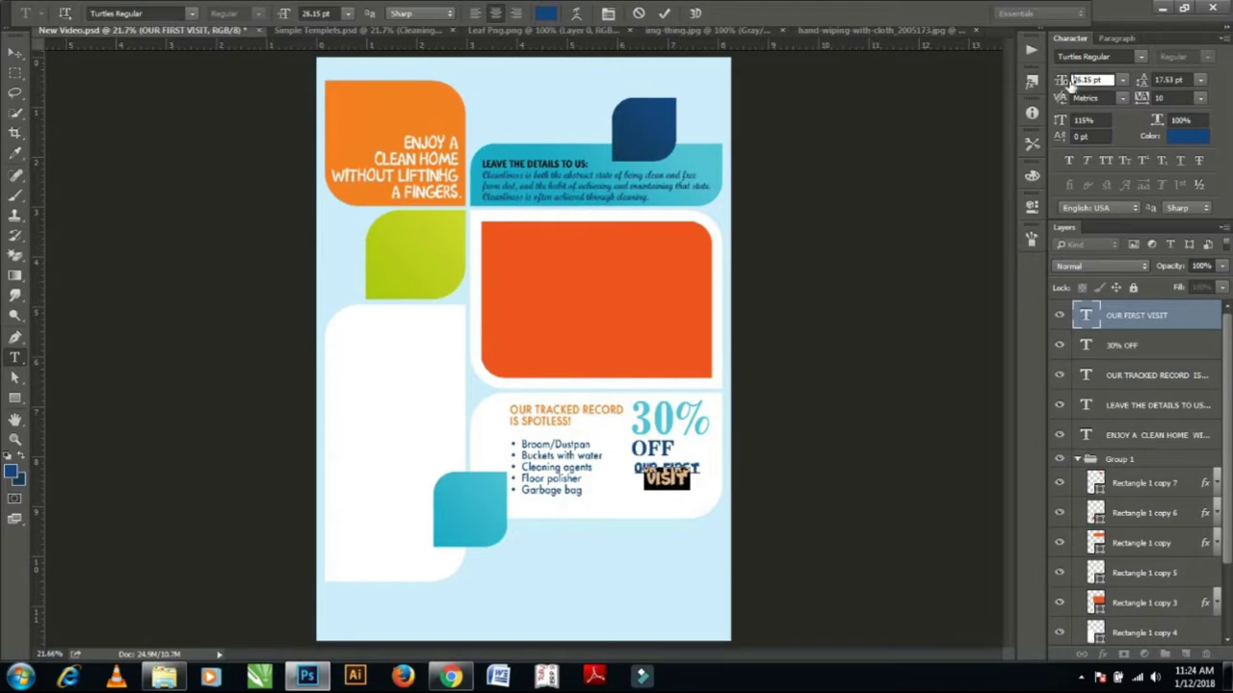
left_click(1200, 80)
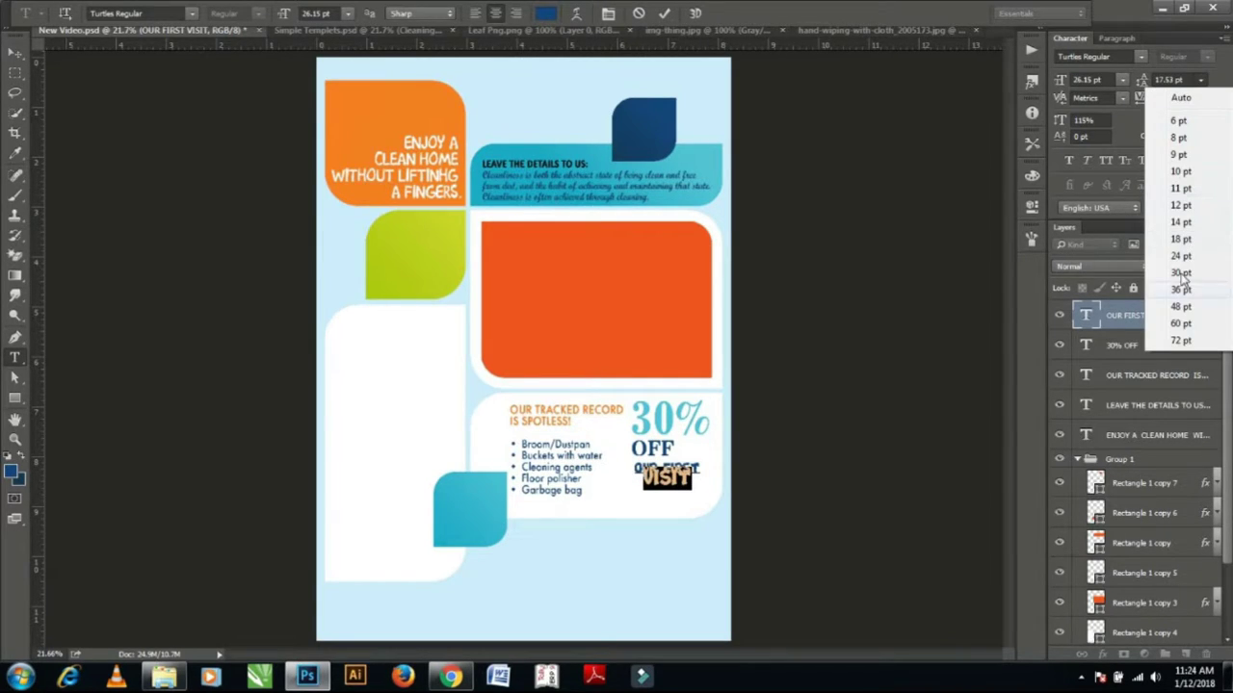
left_click(1180, 274)
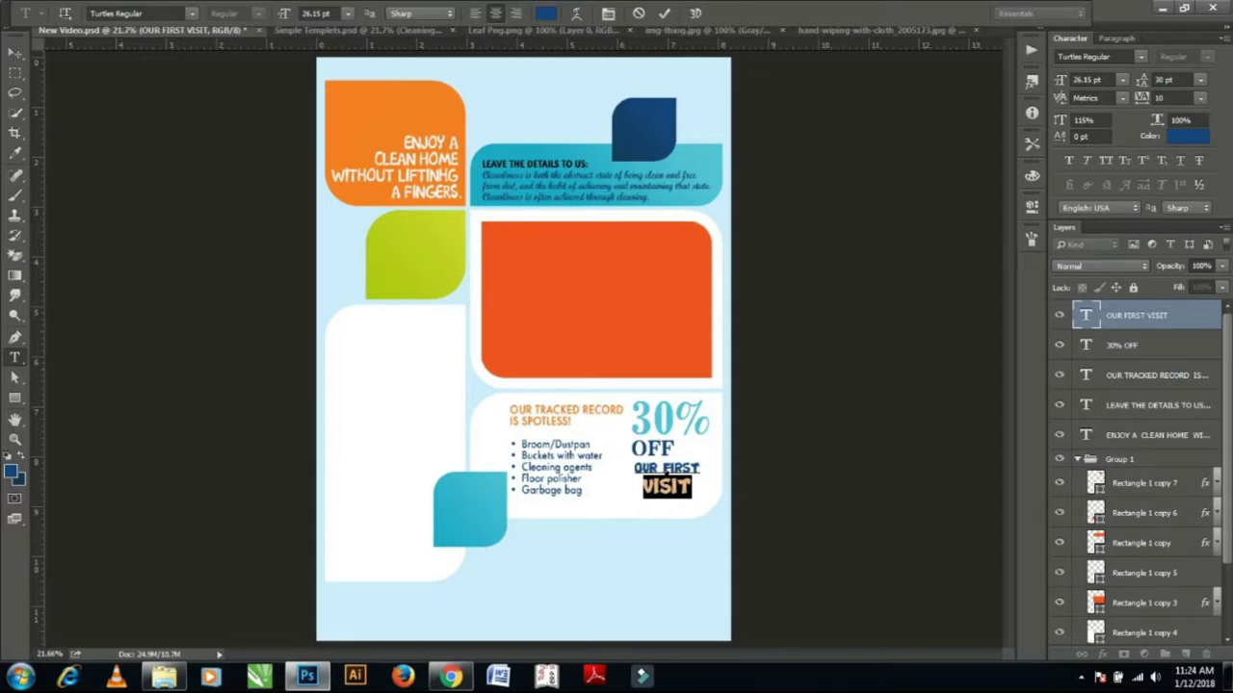
left_click(15, 52)
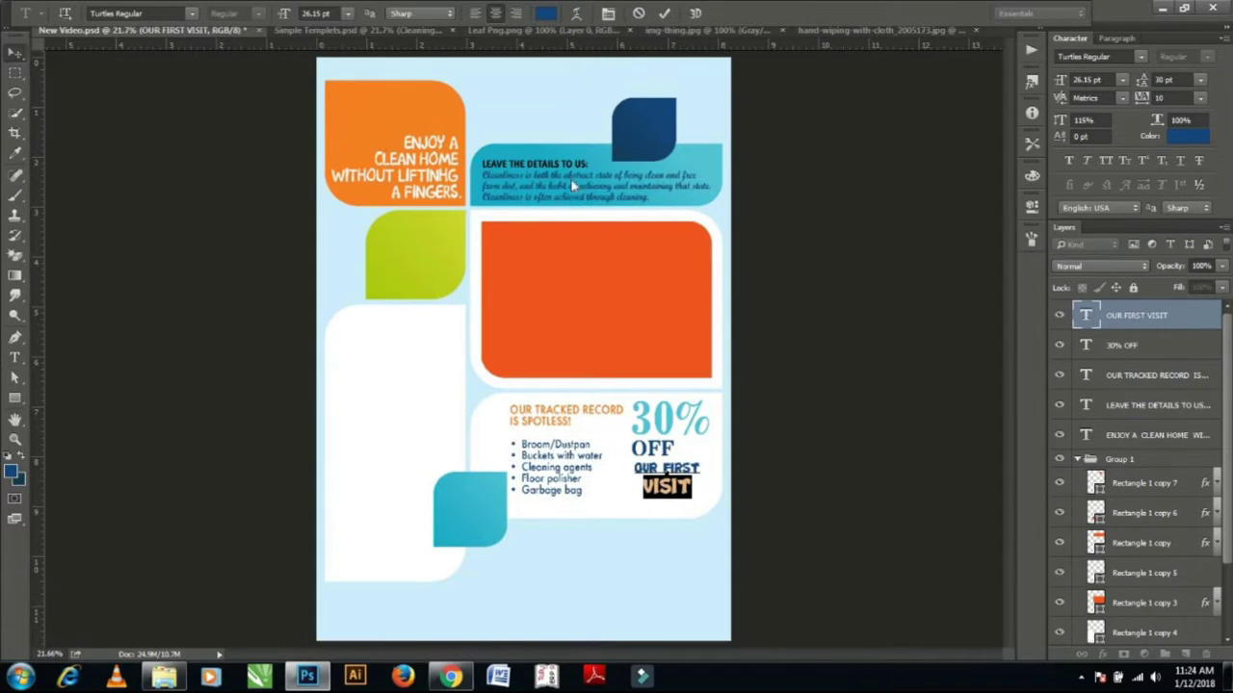
double_click(1085, 320)
left_click(1199, 81)
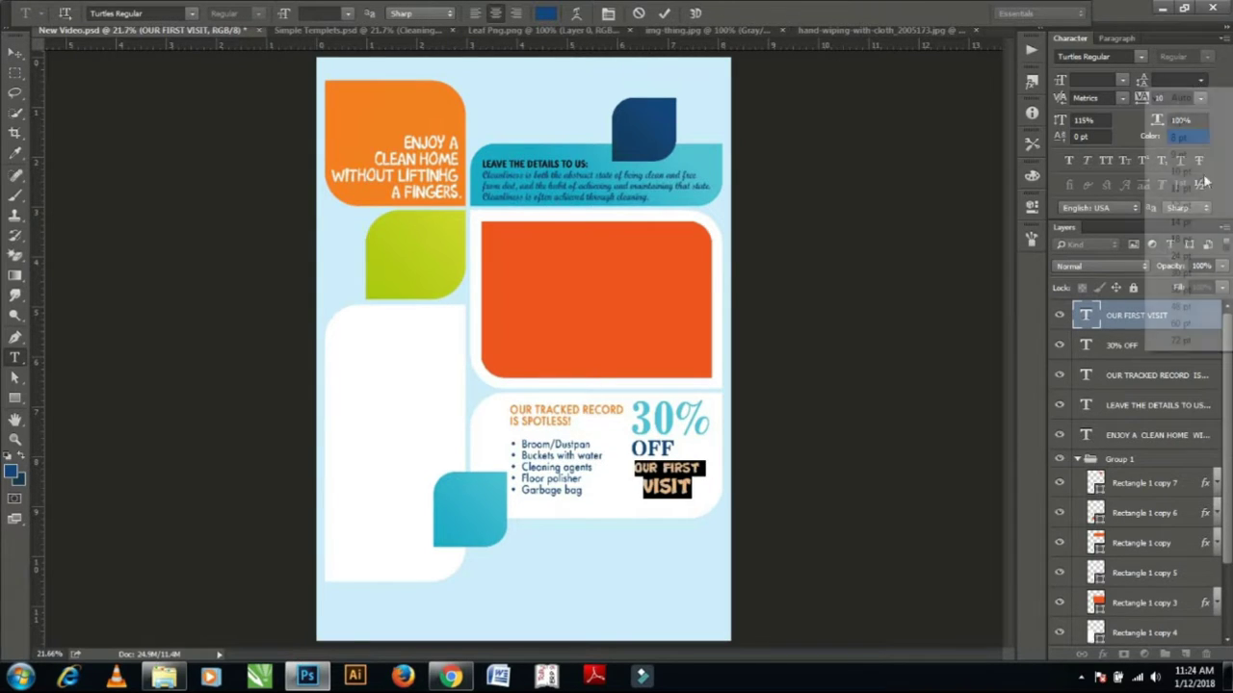
left_click(1185, 257)
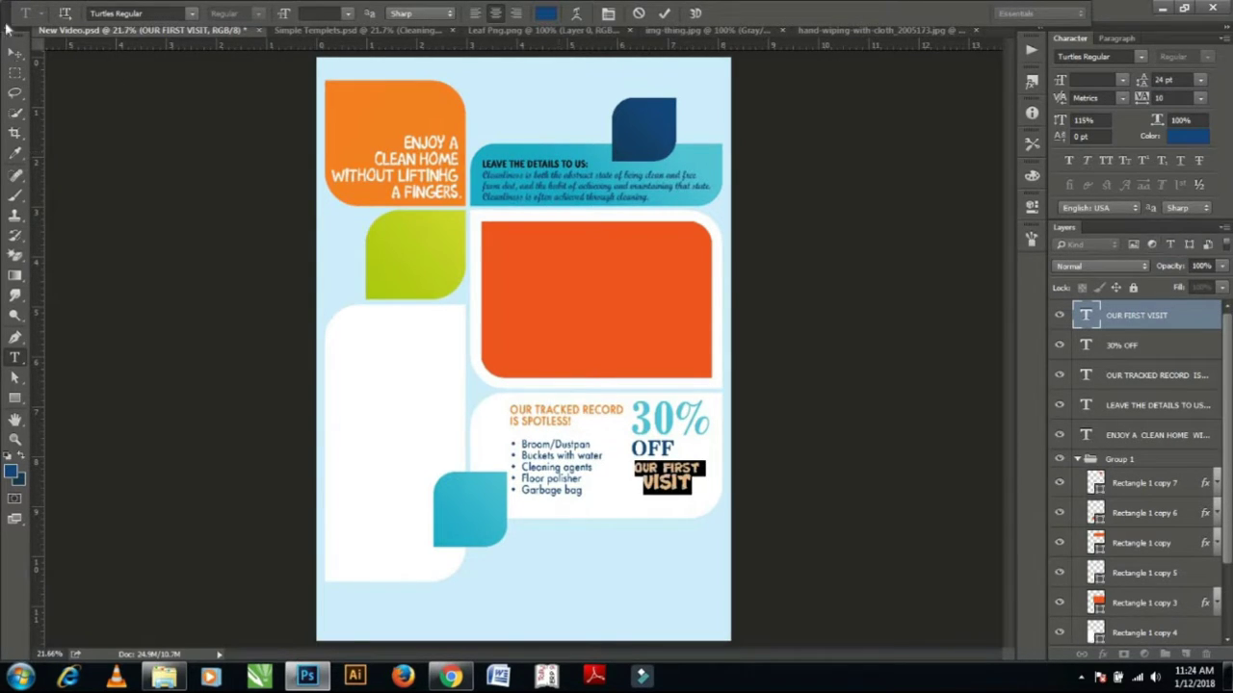
left_click(15, 52)
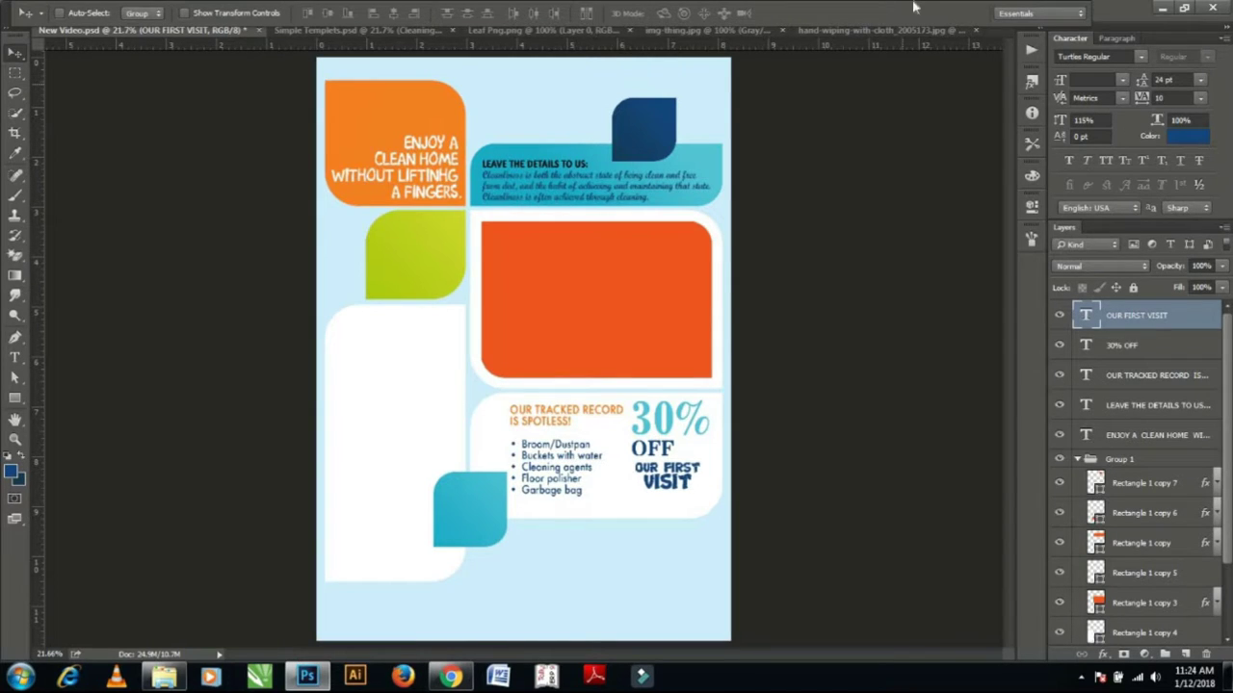
Set OUR FIRST VISIT to 28 pt and scale it proportionally to 105%.
double_click(1085, 314)
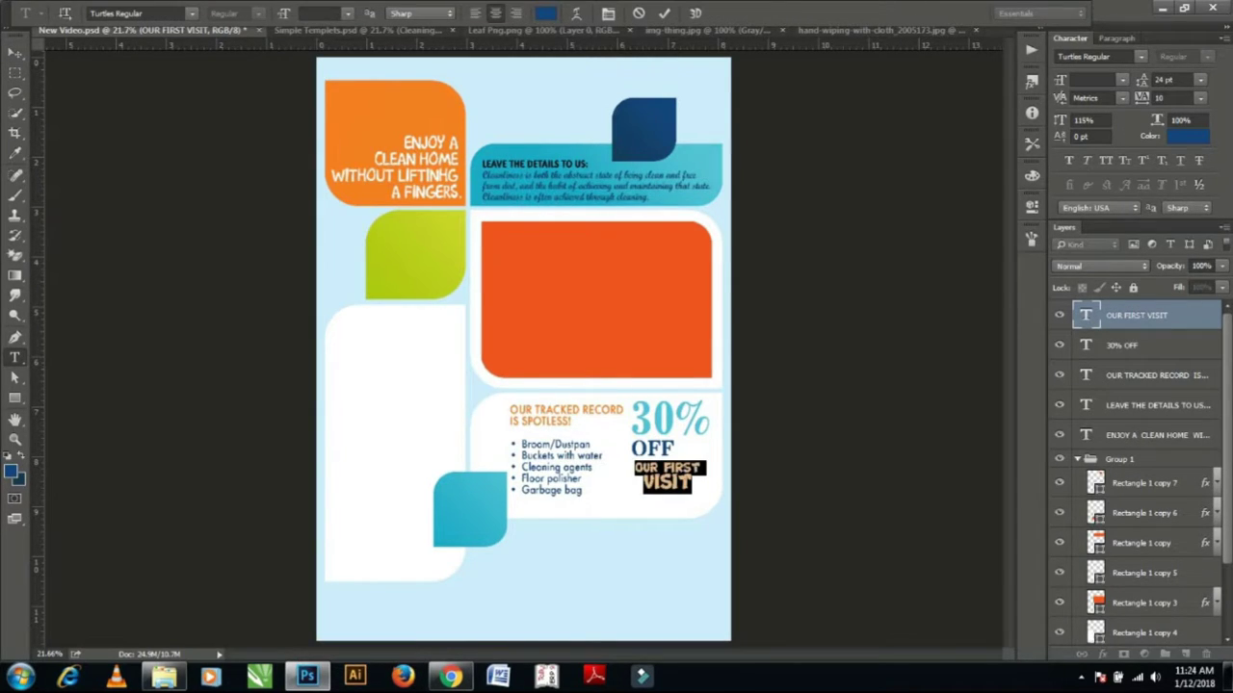
key("Up")
key("Up")
key("Up")
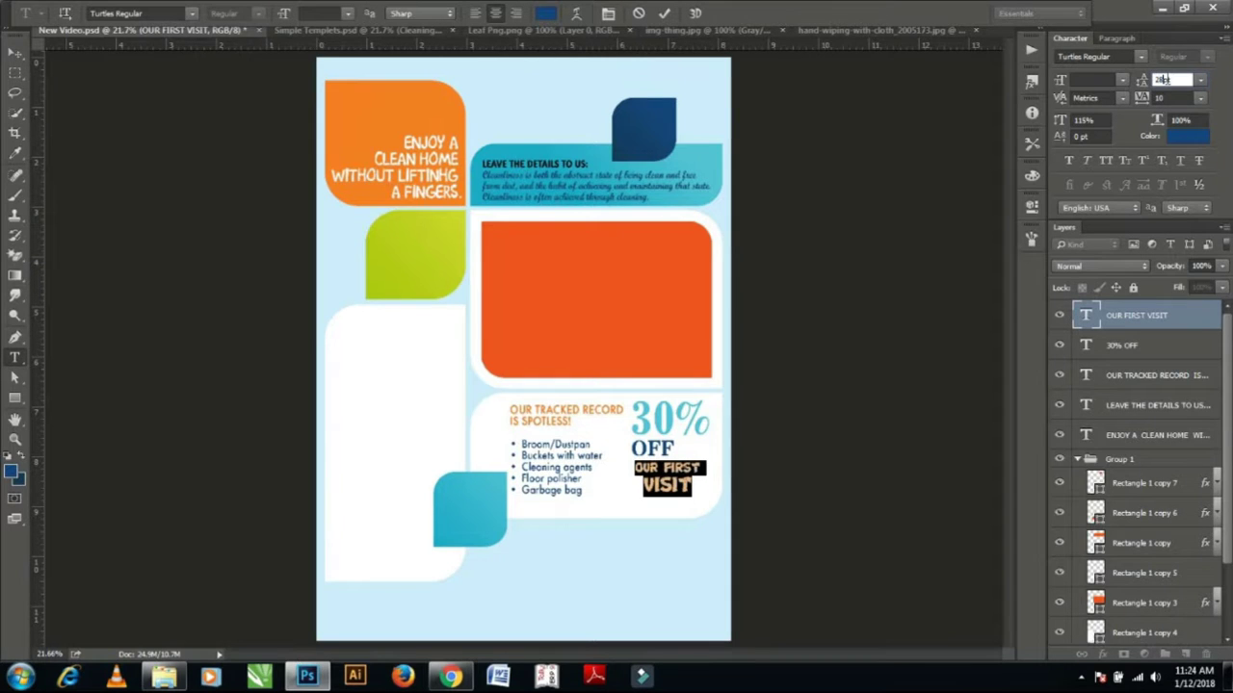
key("Return")
left_click(15, 52)
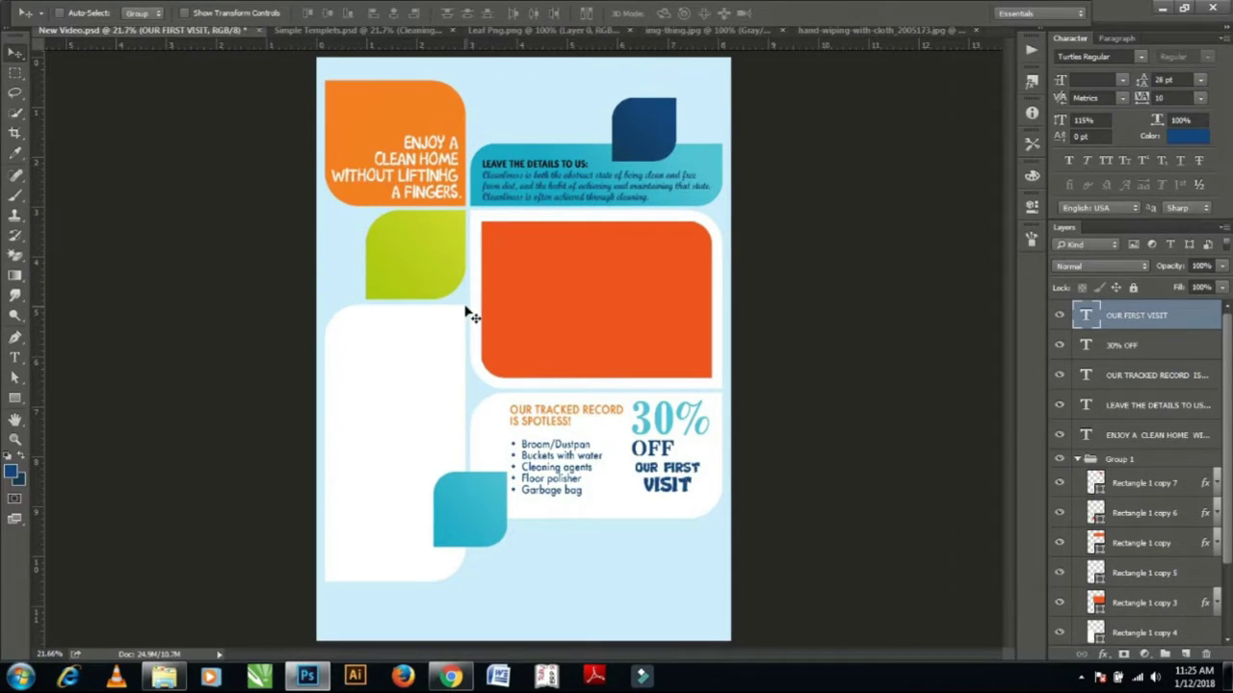
key("ctrl+t")
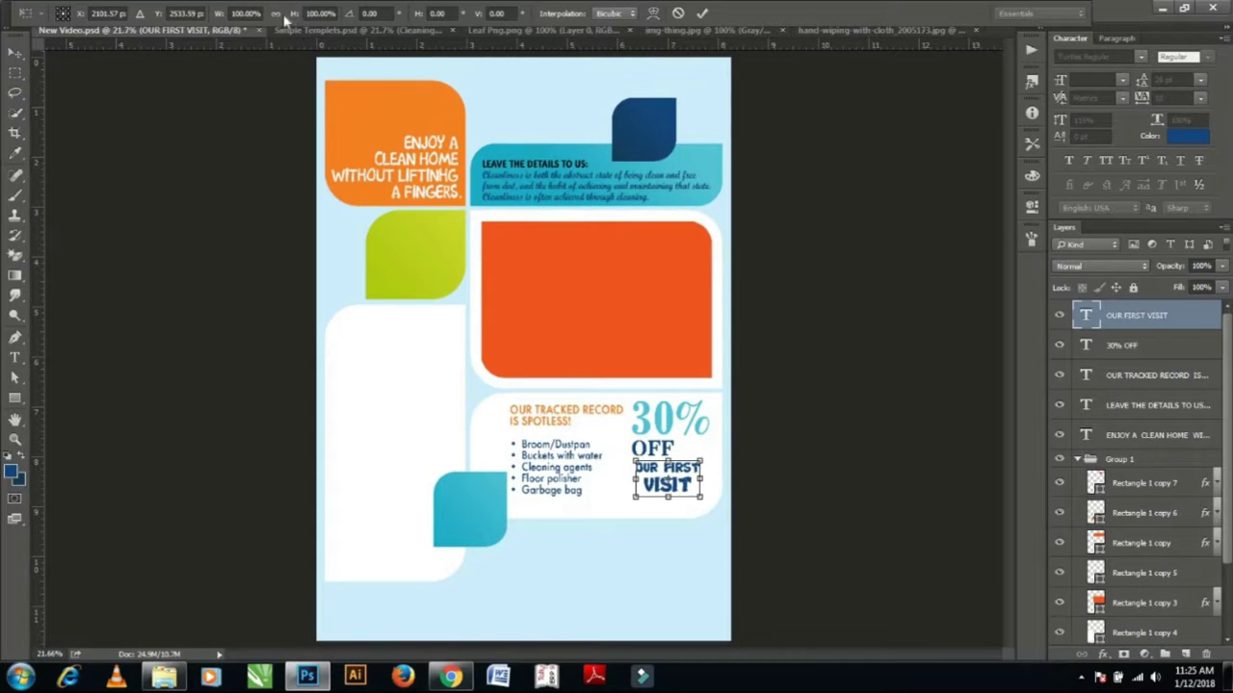
left_click(276, 13)
left_click_drag(217, 14, 222, 13)
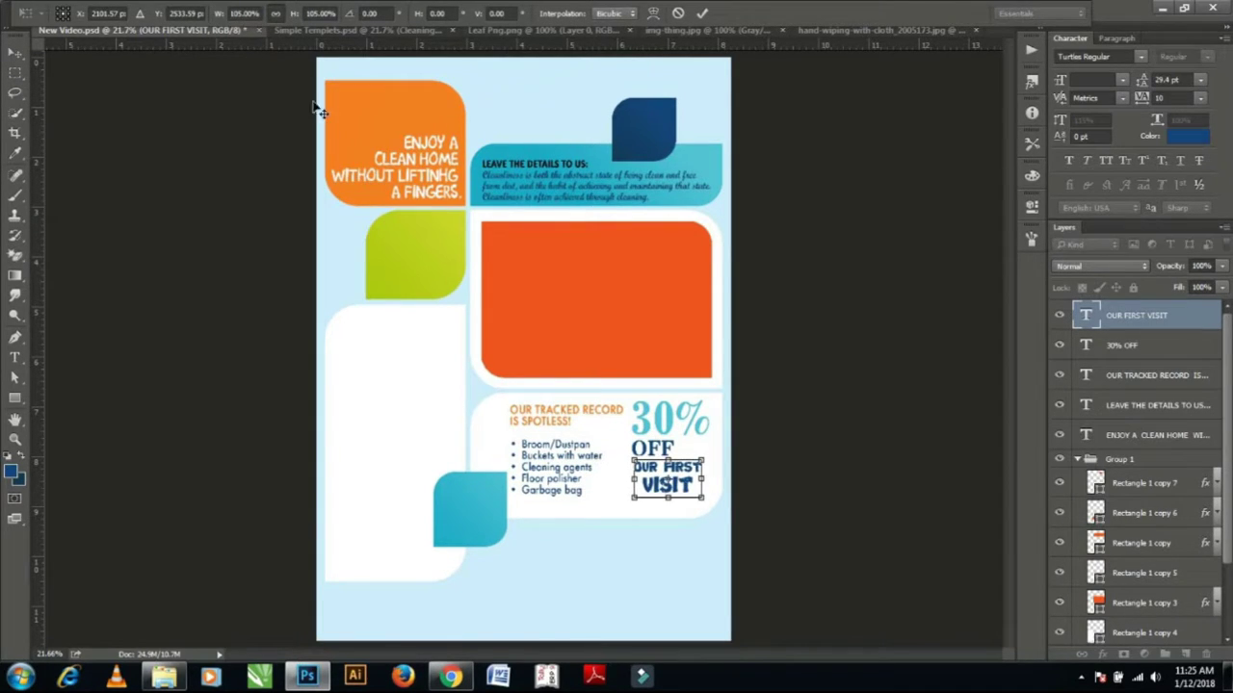
key("Return")
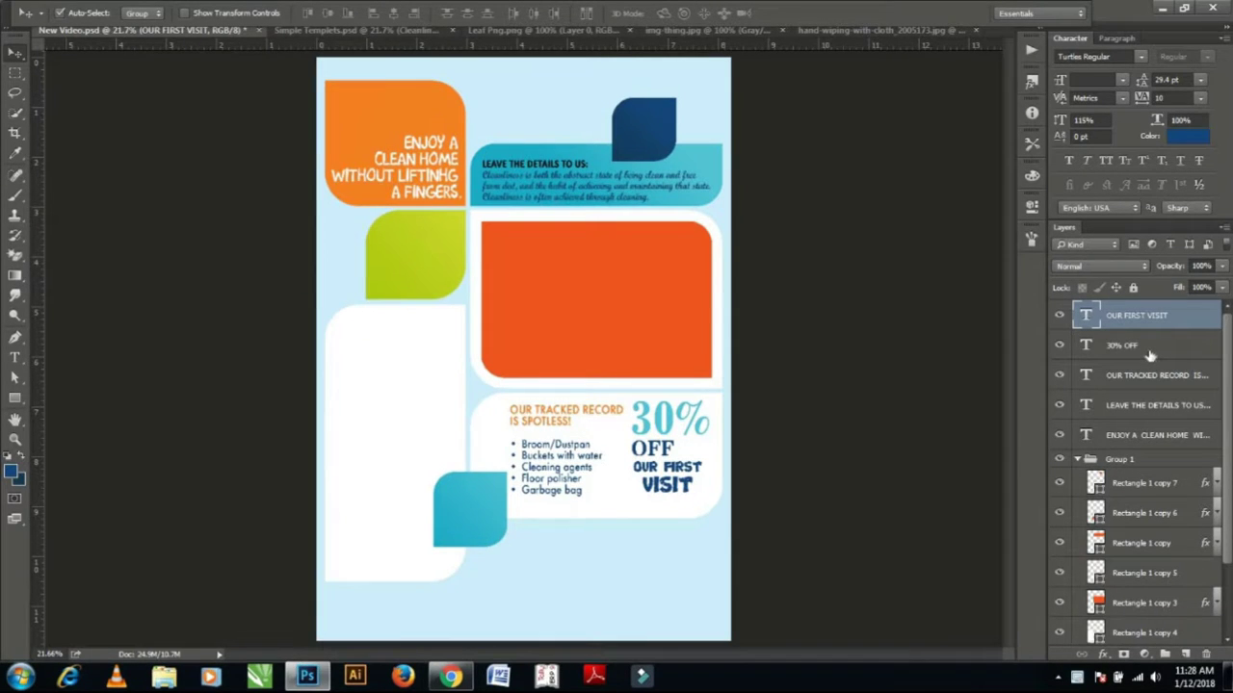
Nudge the 30% OFF offer block right and make the 30% Faux Bold.
left_click(1149, 354, "shift")
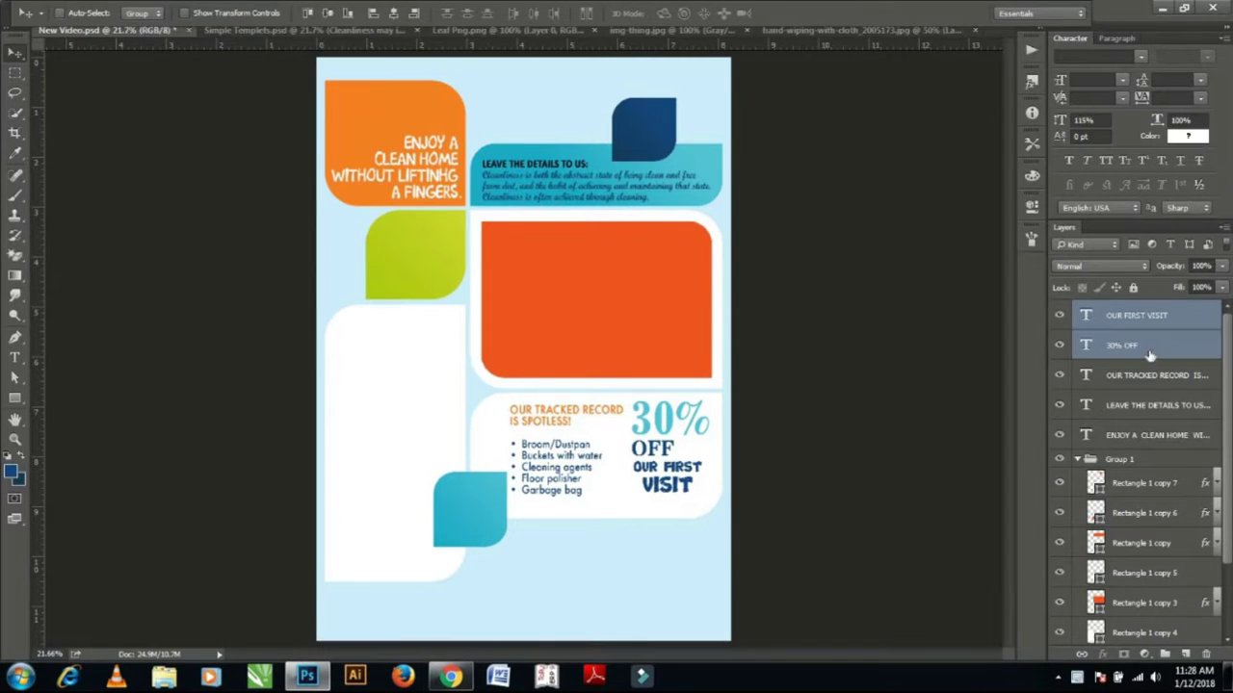
key("shift+Right")
key("shift+Right")
key("shift+Right")
key("shift+Right")
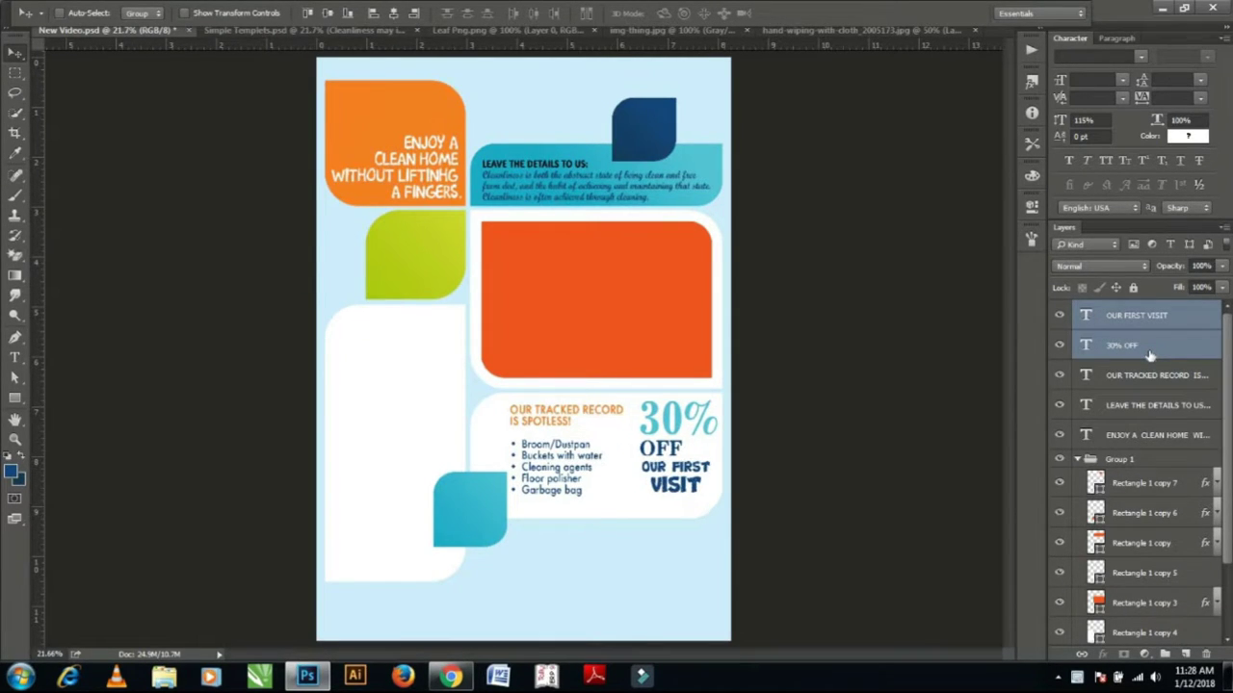
double_click(1087, 349)
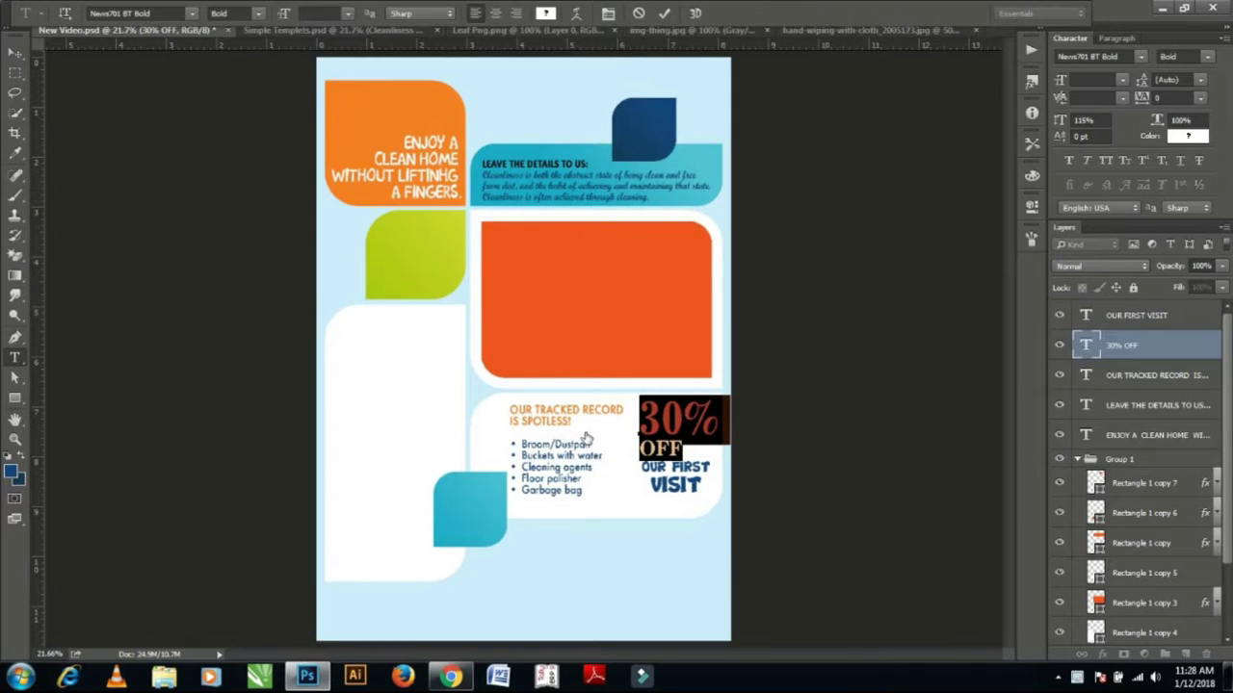
left_click_drag(643, 414, 718, 426)
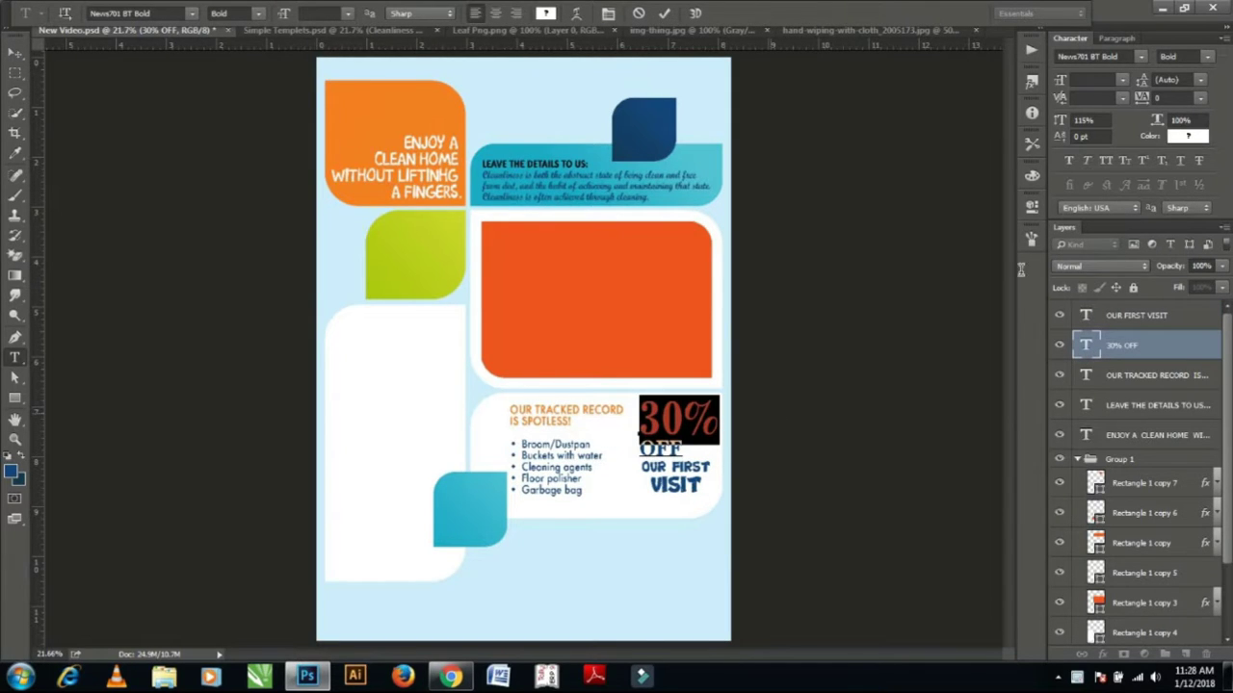
left_click(1067, 164)
Commit the offer text and start a new text line on the white panel.
left_click(20, 52)
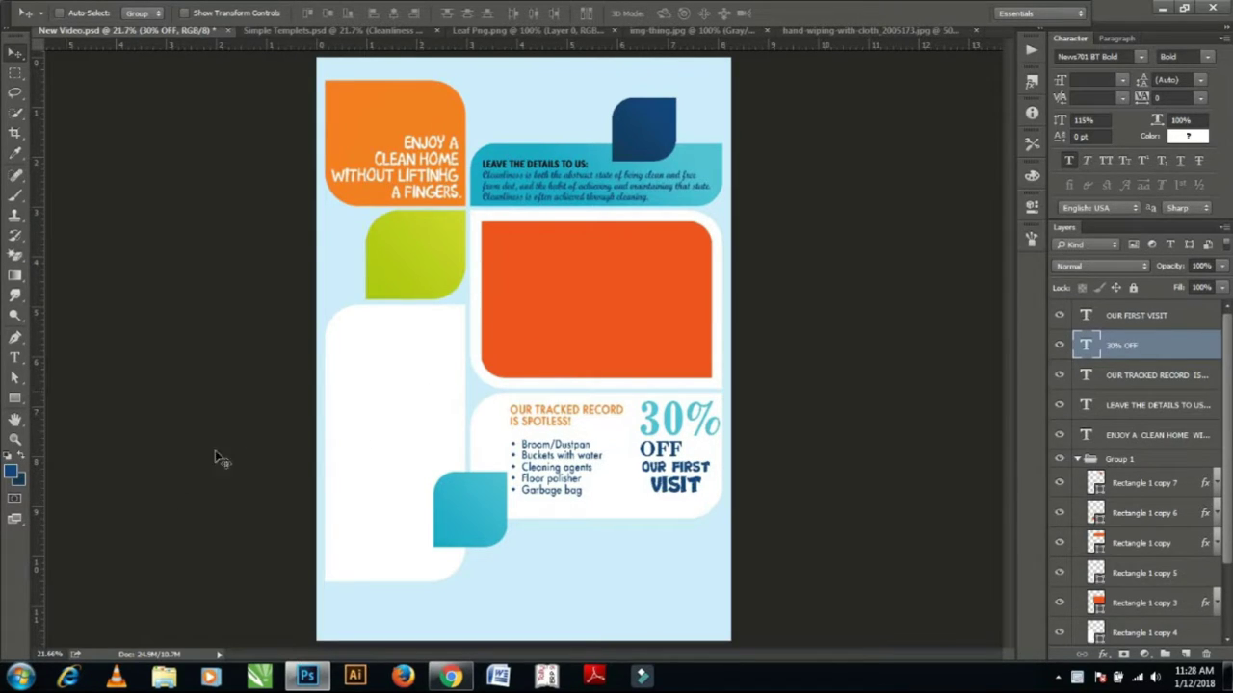
left_click(14, 357)
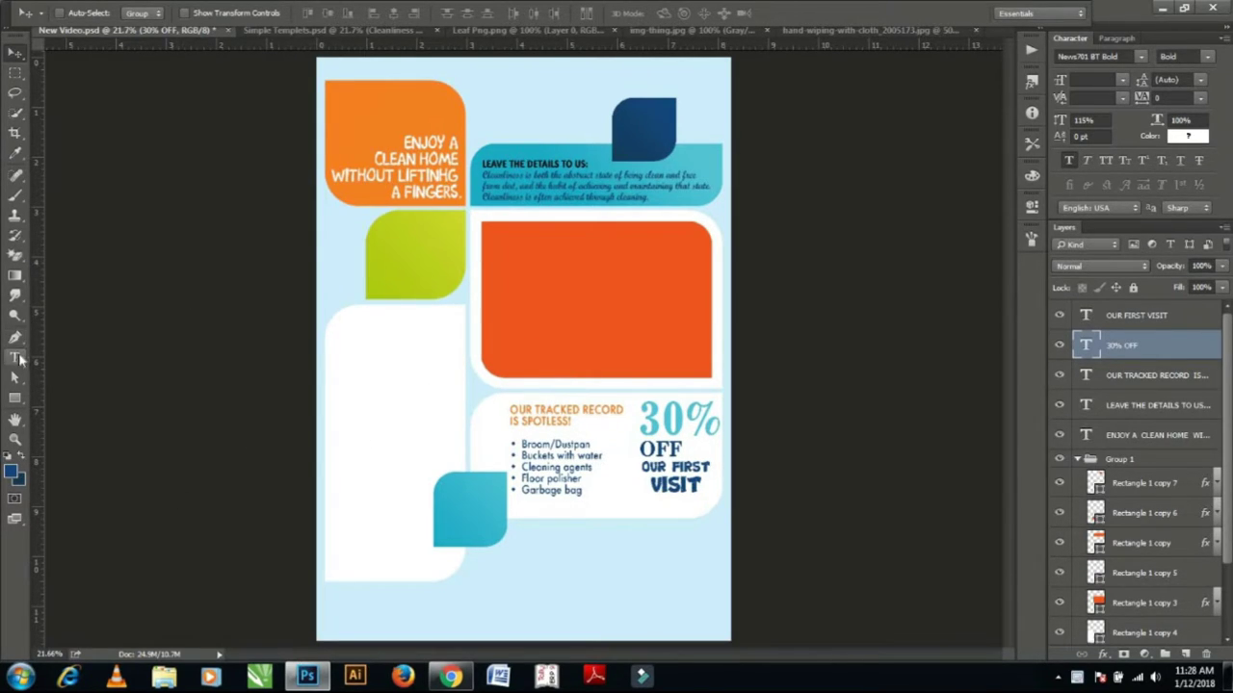
left_click(383, 364)
Finish the Cleanliness text, break it into three lines, and move it into the white panel.
type("indicated")
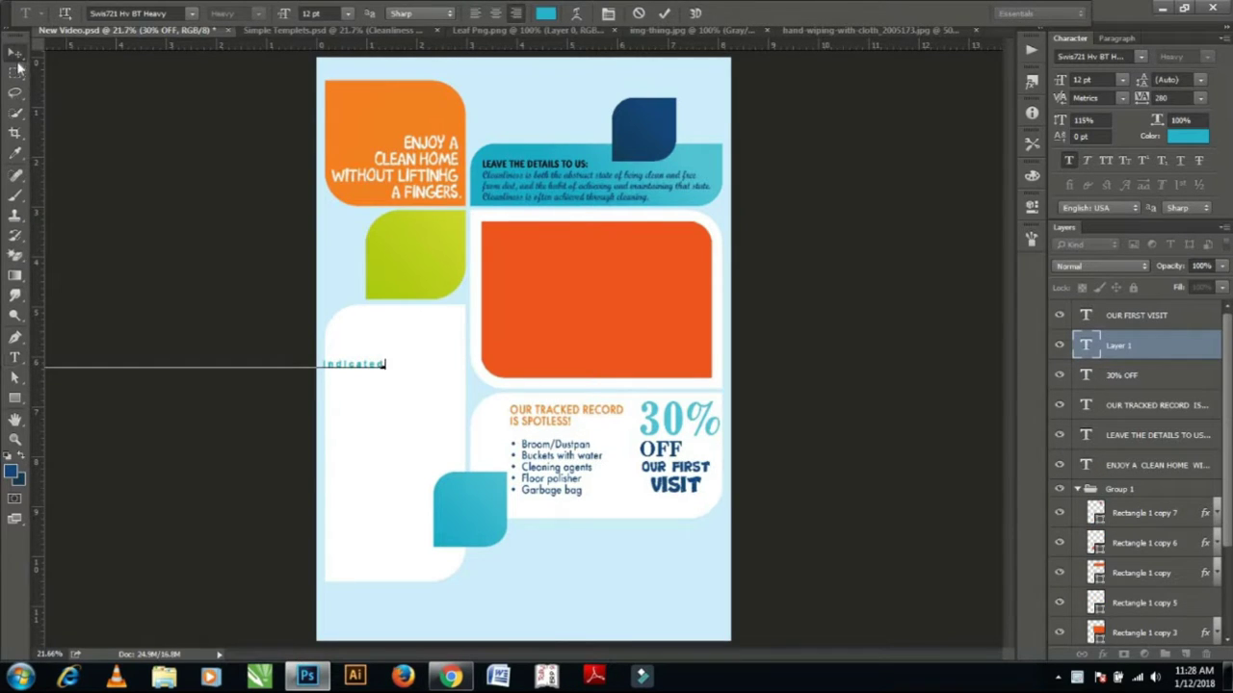
left_click(15, 51)
left_click_drag(336, 386, 623, 317)
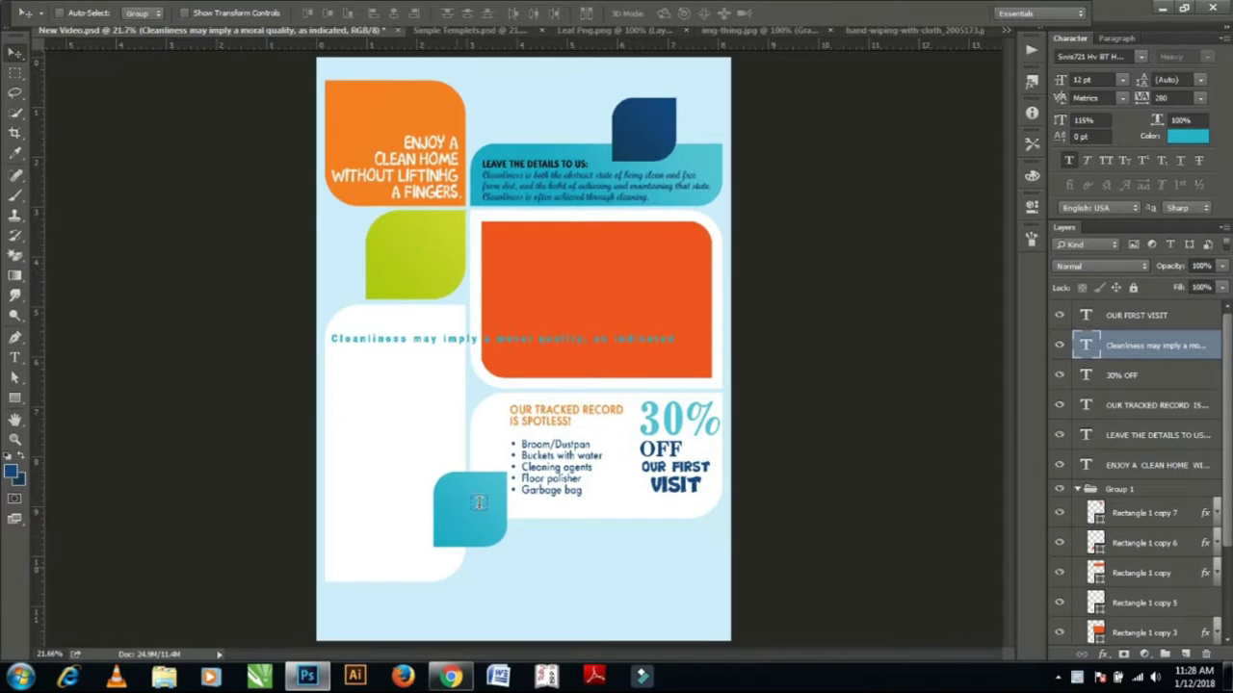
key("t")
left_click(476, 339)
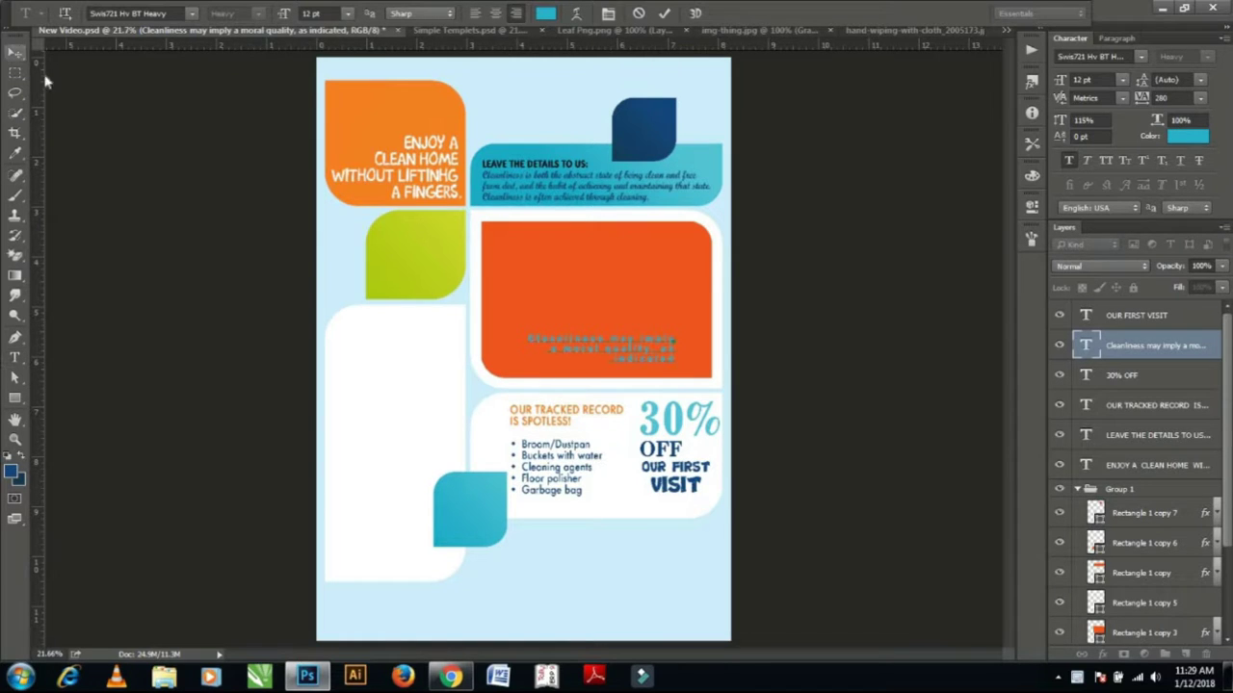
left_click(15, 53)
left_click_drag(640, 352, 435, 349)
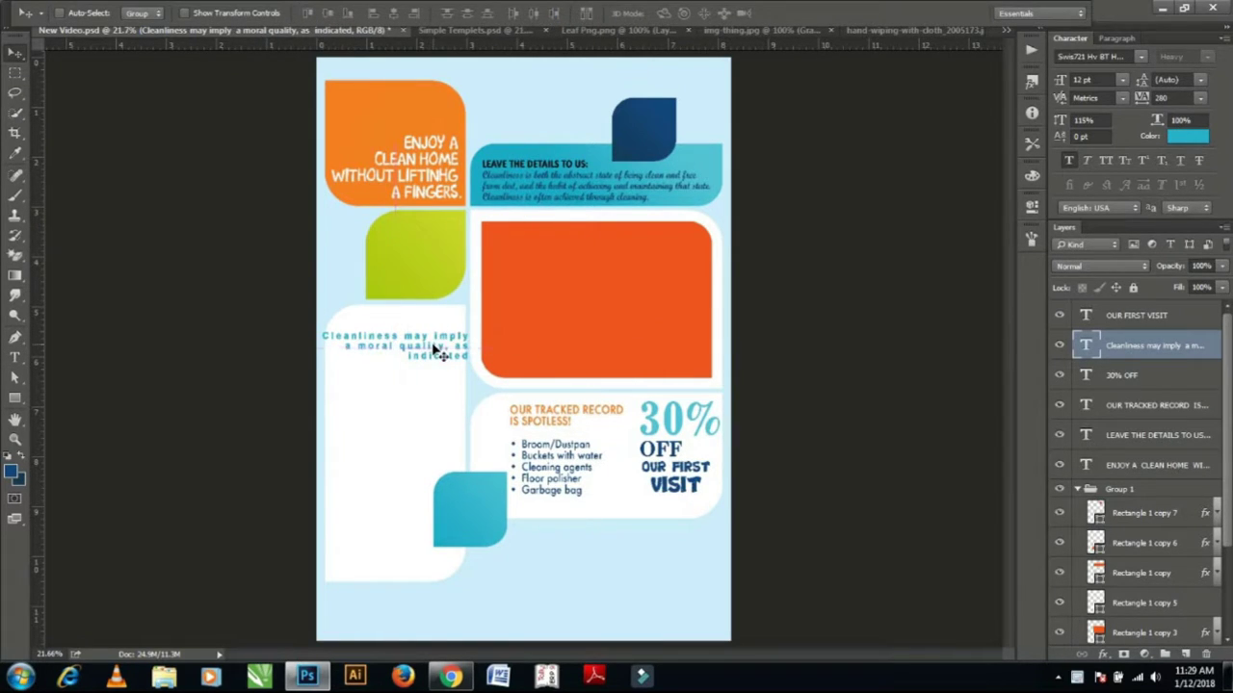
Scale the Cleanliness text to 90% and set its tracking to 0.
key("ctrl+t")
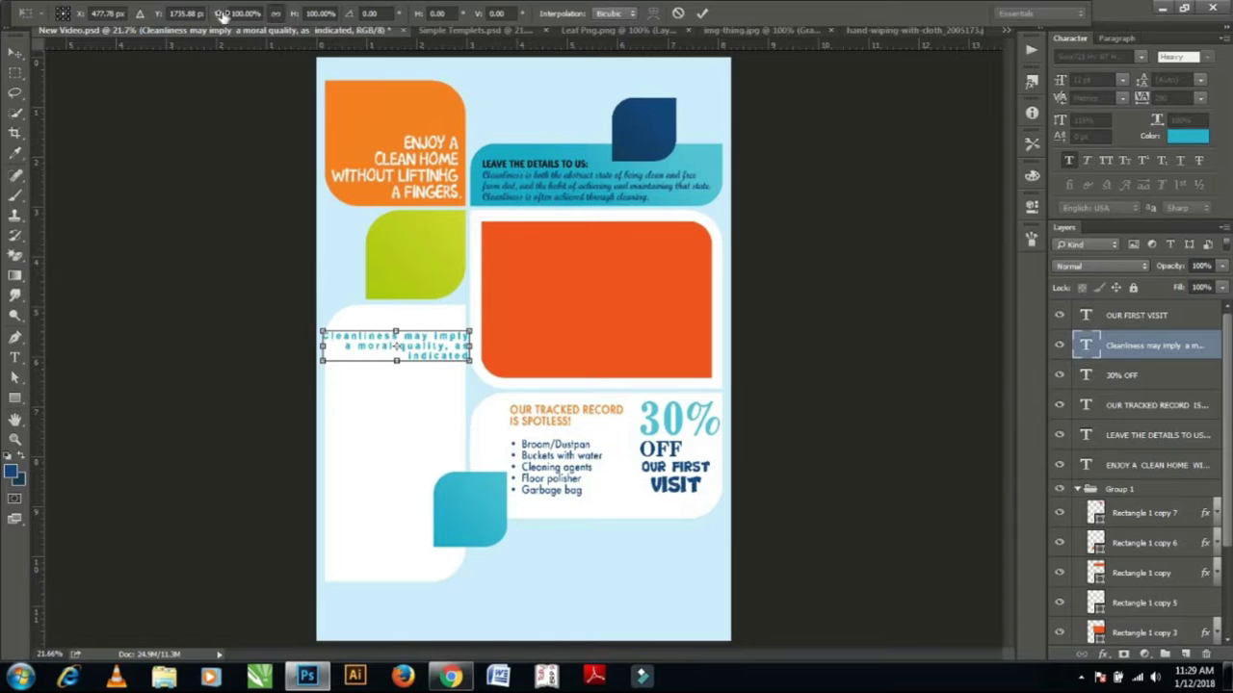
left_click_drag(225, 13, 216, 12)
key("Return")
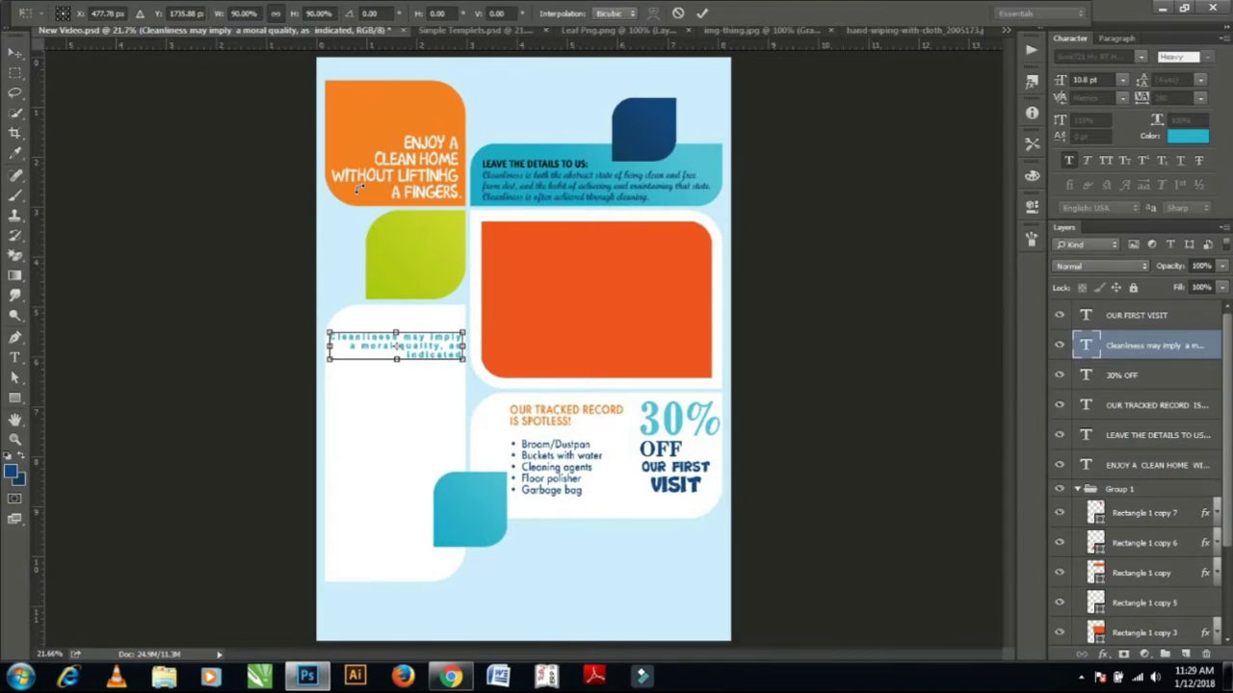
key("Return")
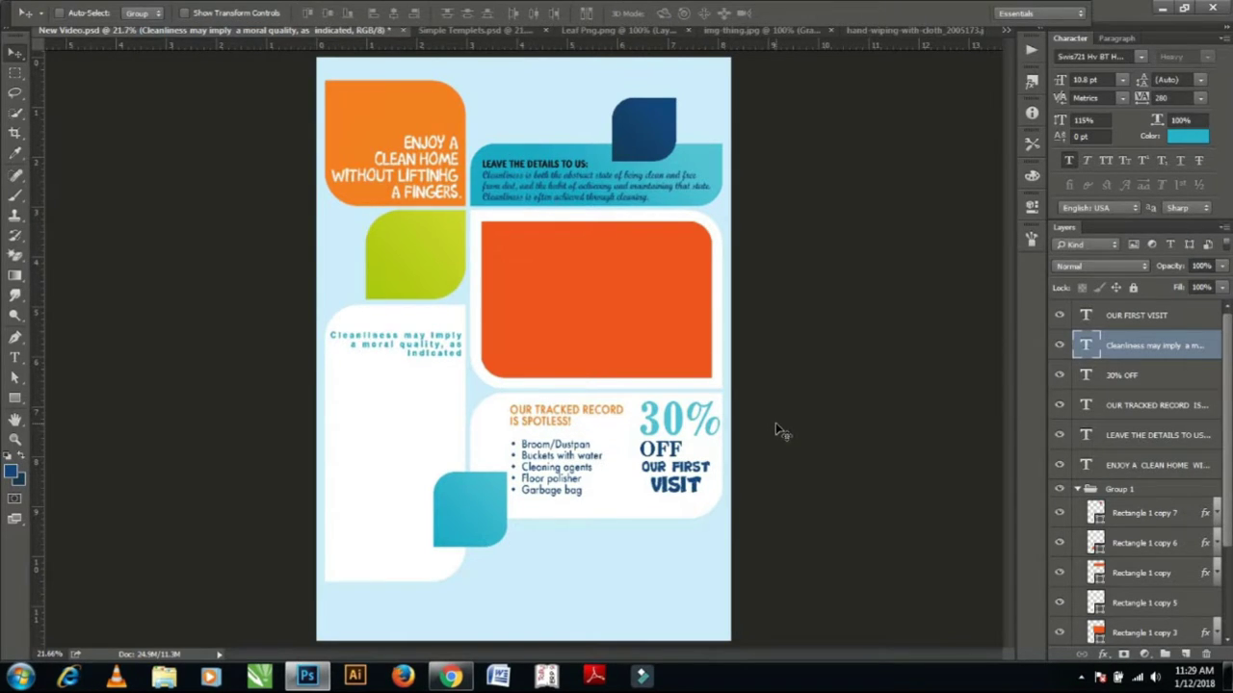
left_click(1201, 97)
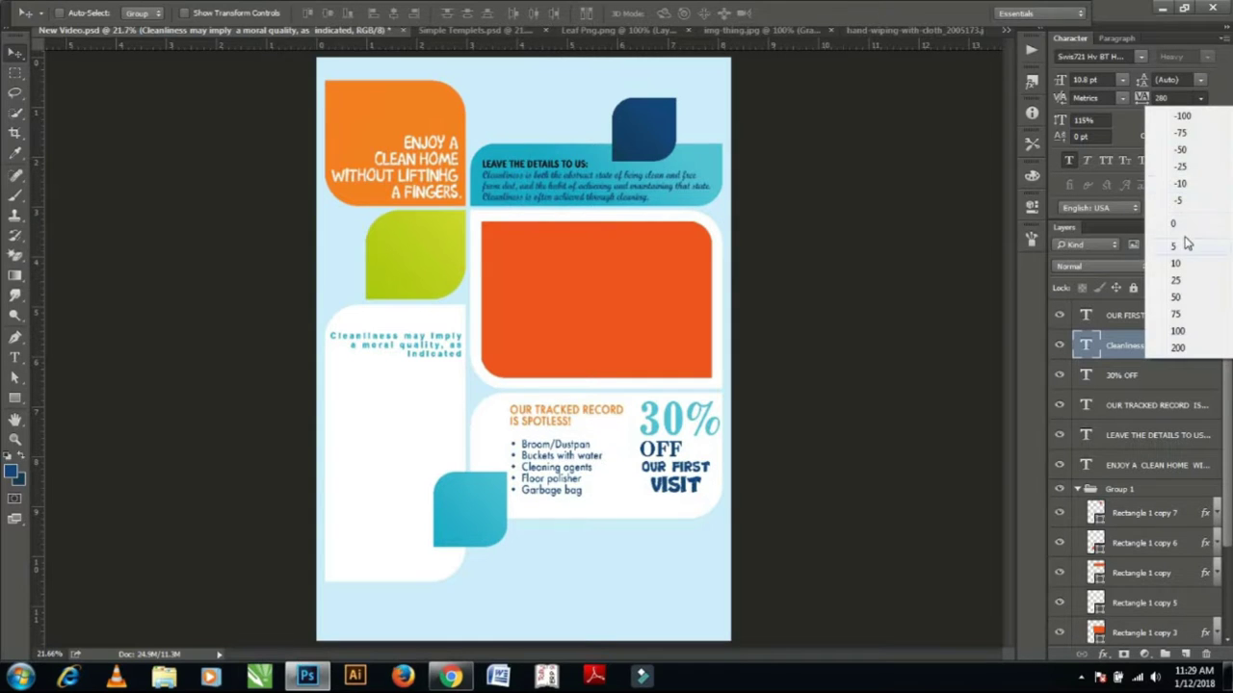
left_click(1189, 225)
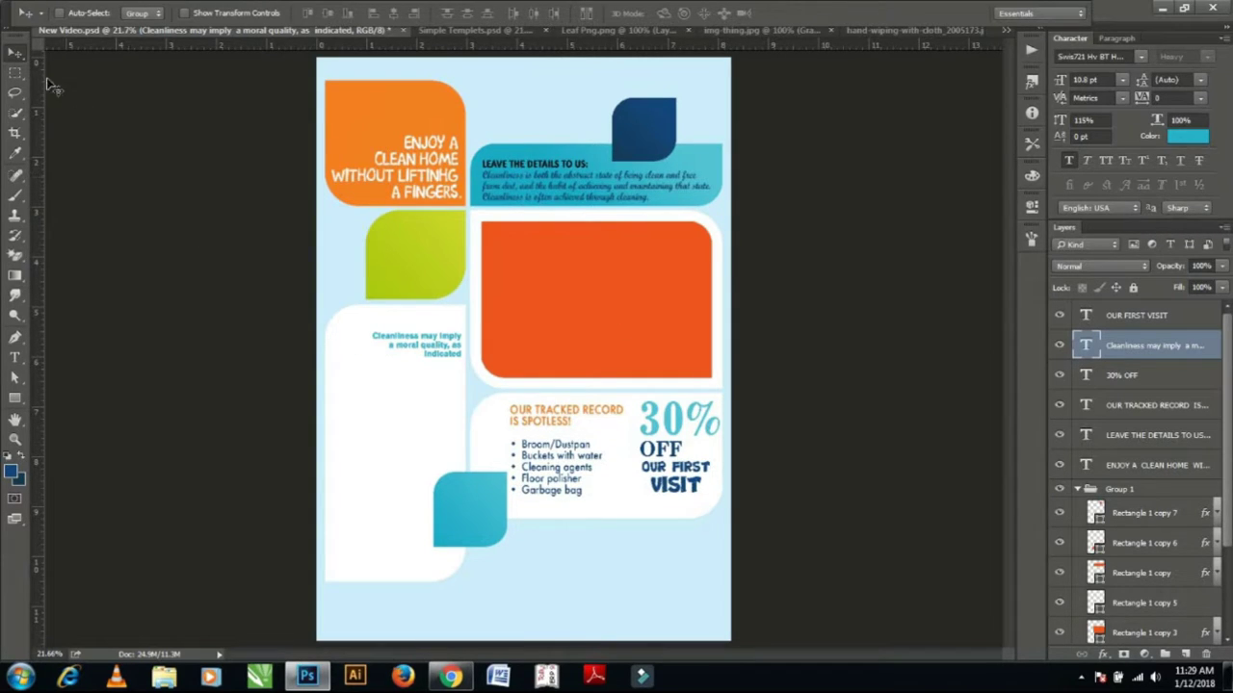
Enlarge the Cleanliness text to 132% and shift it slightly left.
key("ctrl+t")
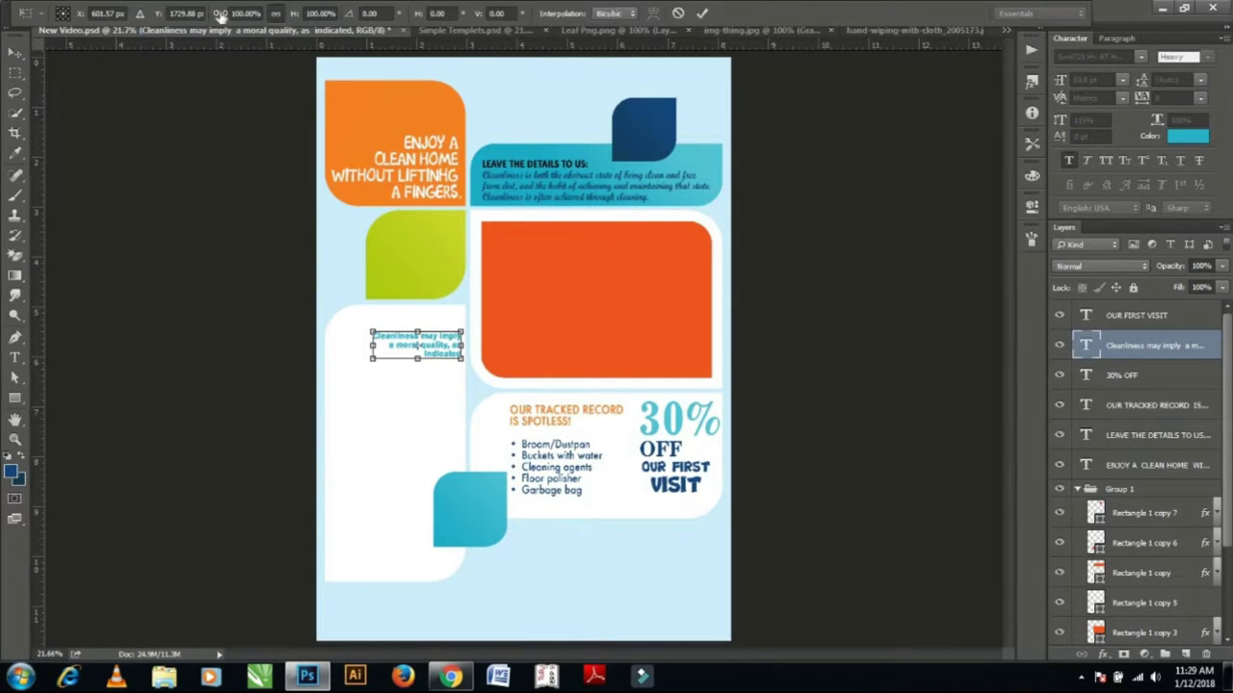
left_click_drag(220, 16, 244, 16)
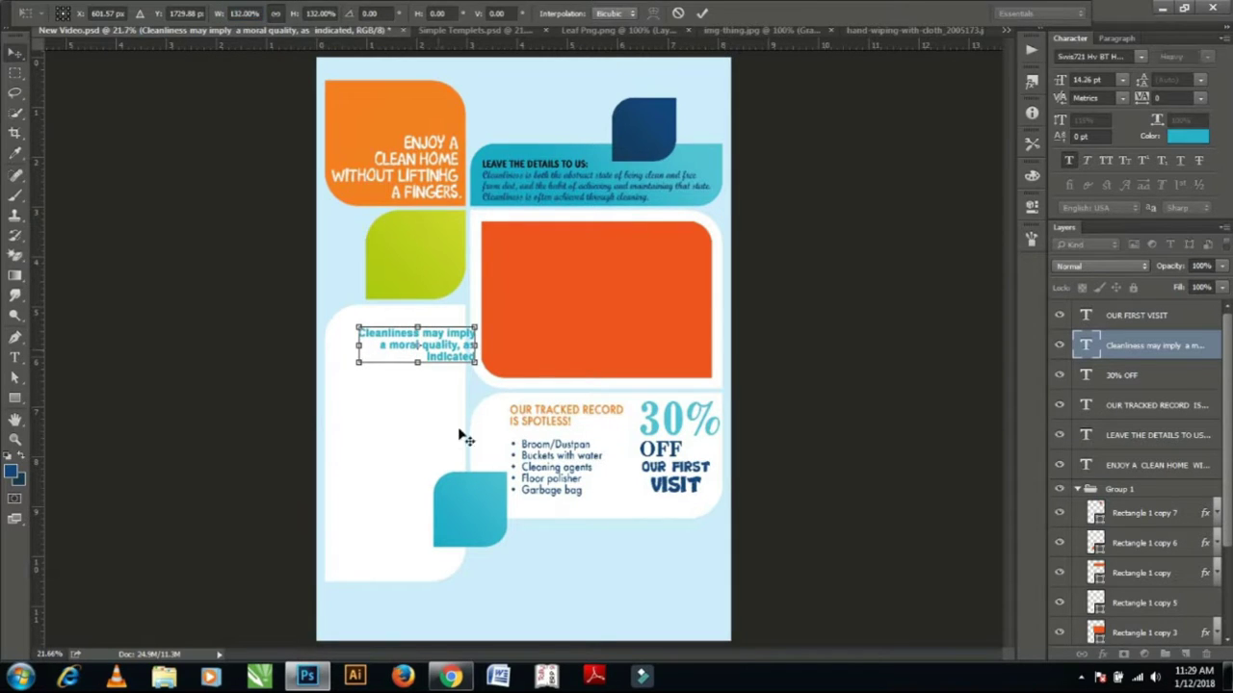
key("Return")
left_click_drag(440, 344, 422, 345)
Set the Cleanliness heading in Calibri Bold and enlarge it to 18.25 pt.
left_click(1093, 57)
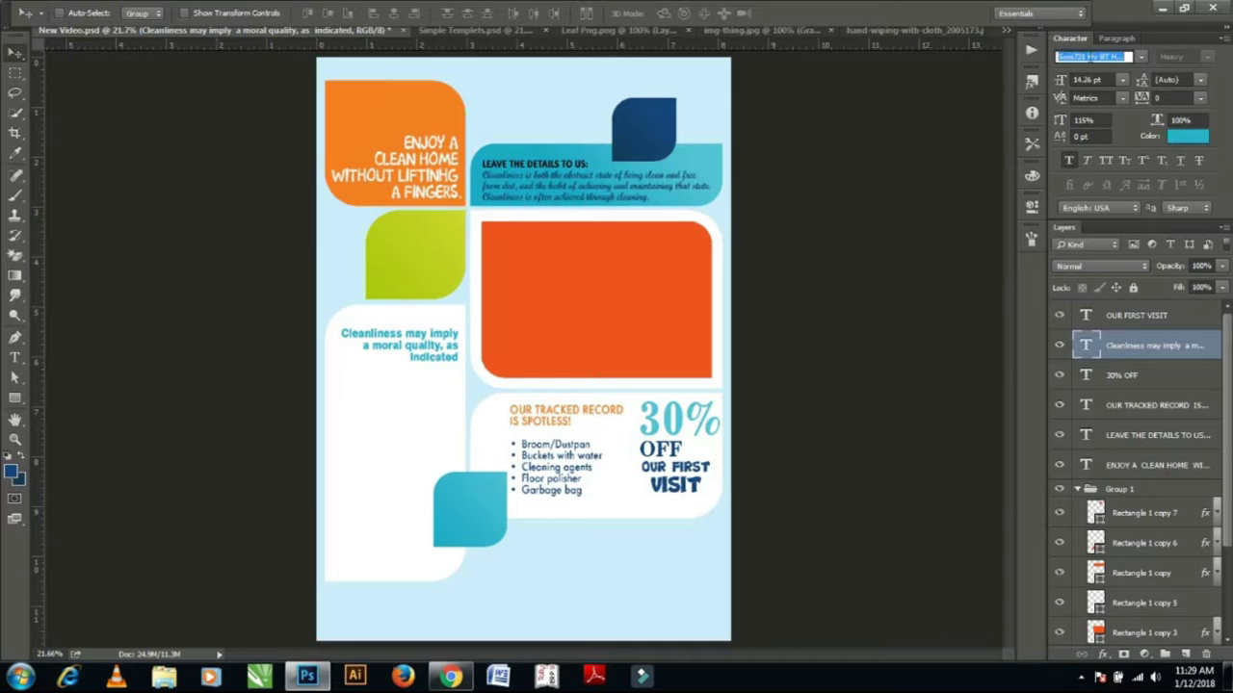
type("cali")
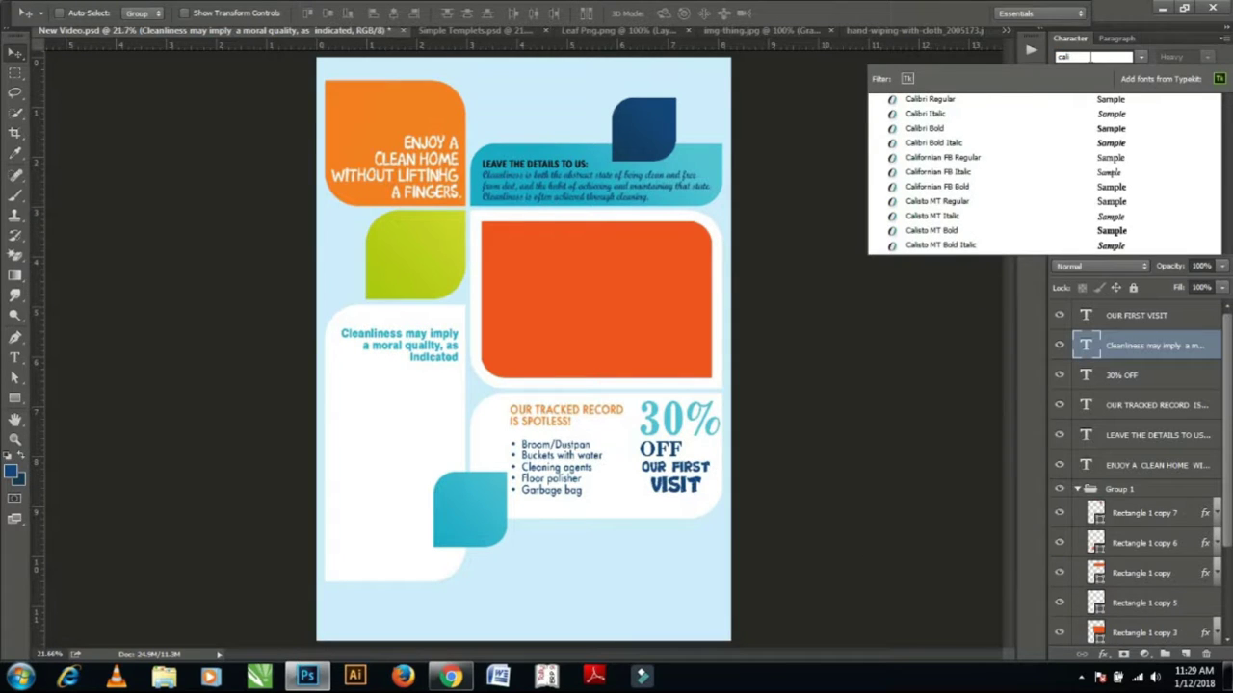
type("bri")
key("Down")
key("Down")
key("Down")
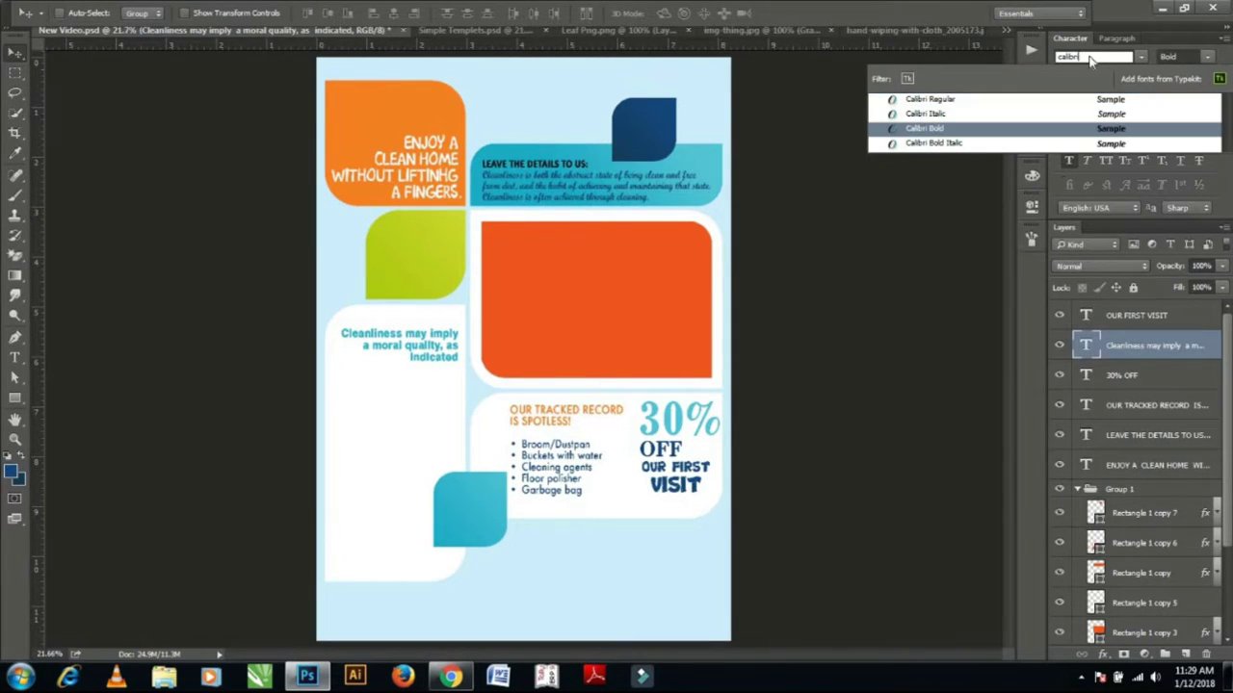
key("Return")
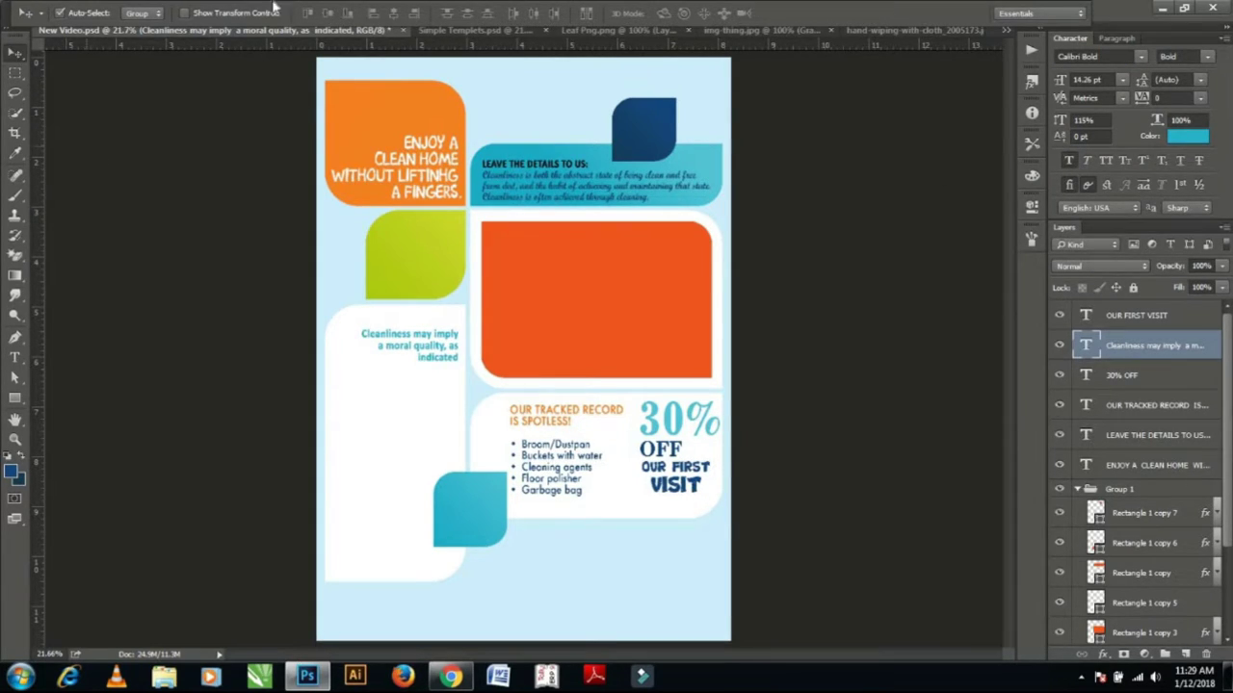
key("ctrl+t")
left_click_drag(215, 15, 252, 17)
key("Return")
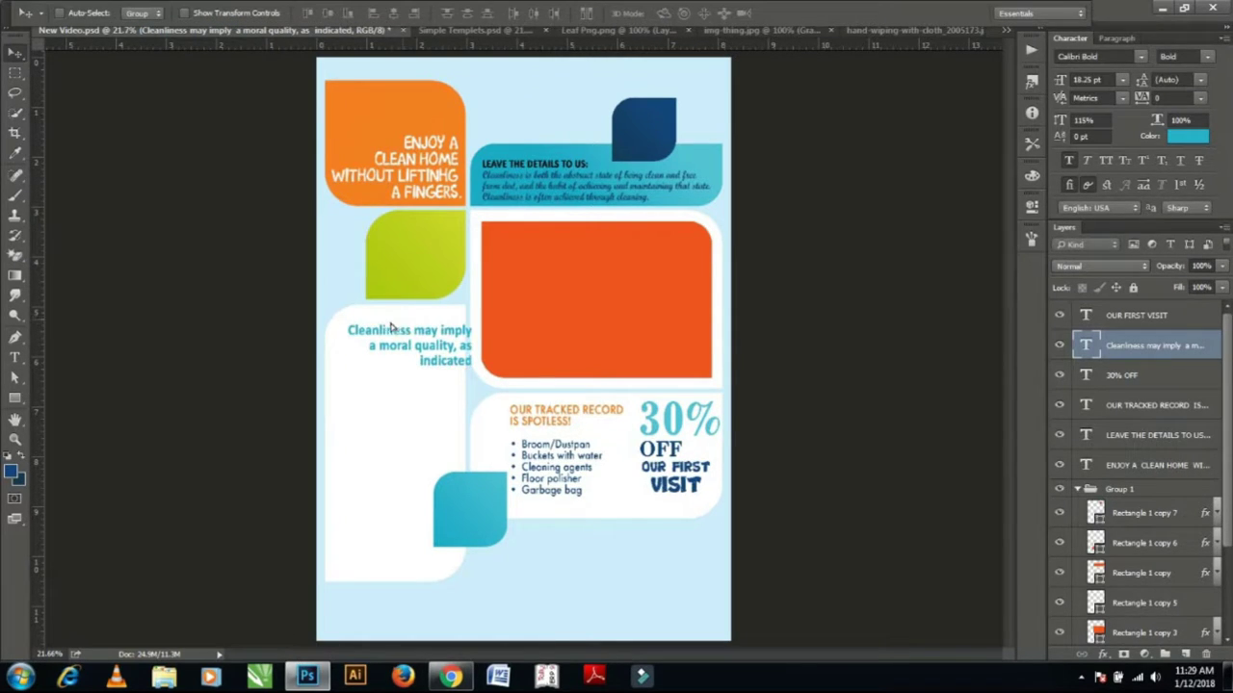
left_click_drag(391, 327, 399, 337)
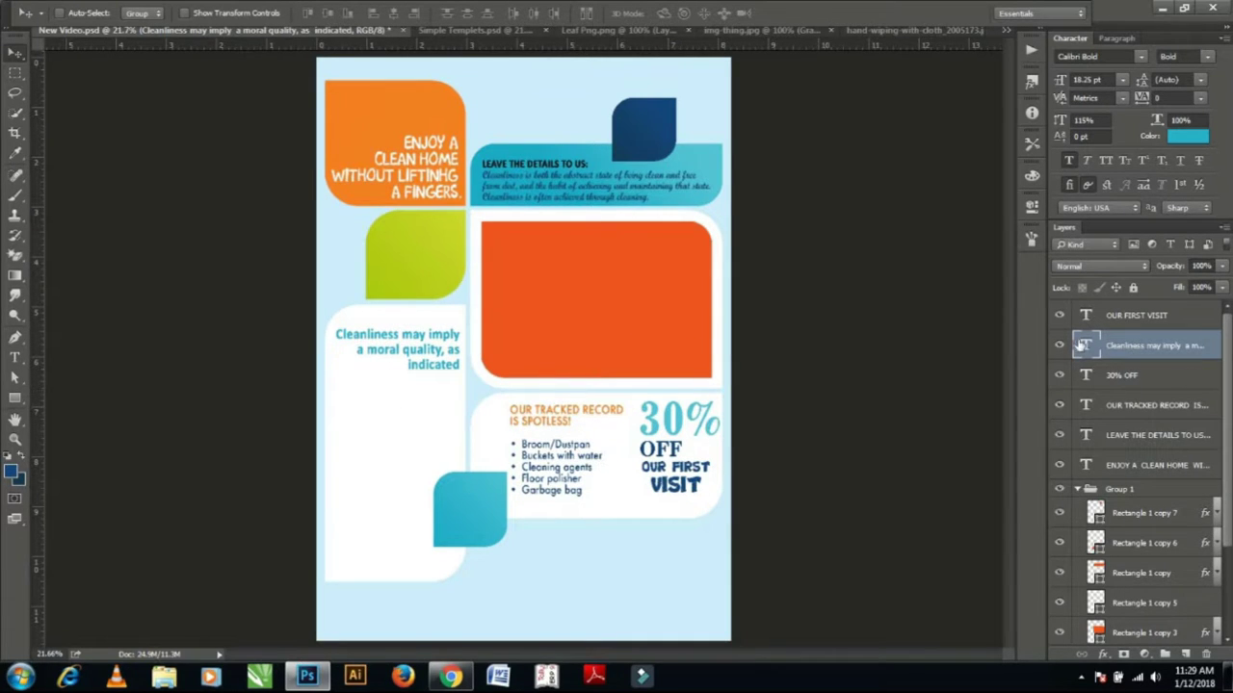
Colour the heading dark blue sampled from the leaf and place a text cursor below it.
left_click(1174, 139)
left_click(659, 155)
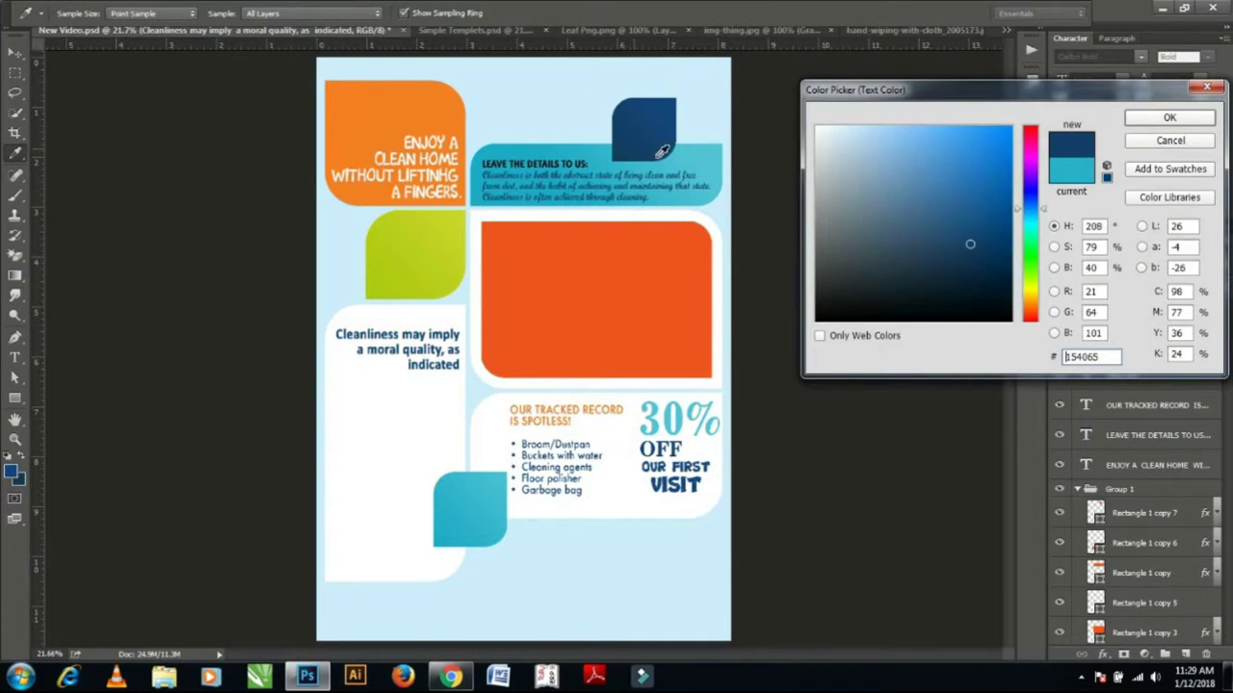
left_click(1170, 116)
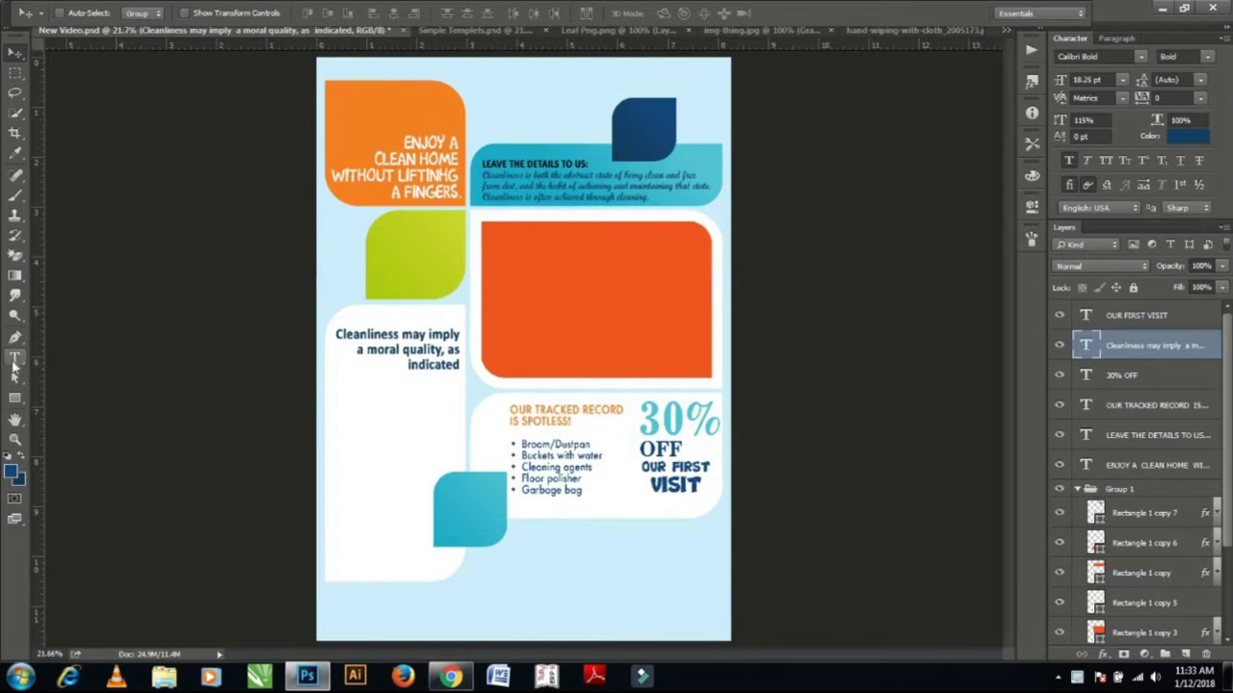
left_click(15, 358)
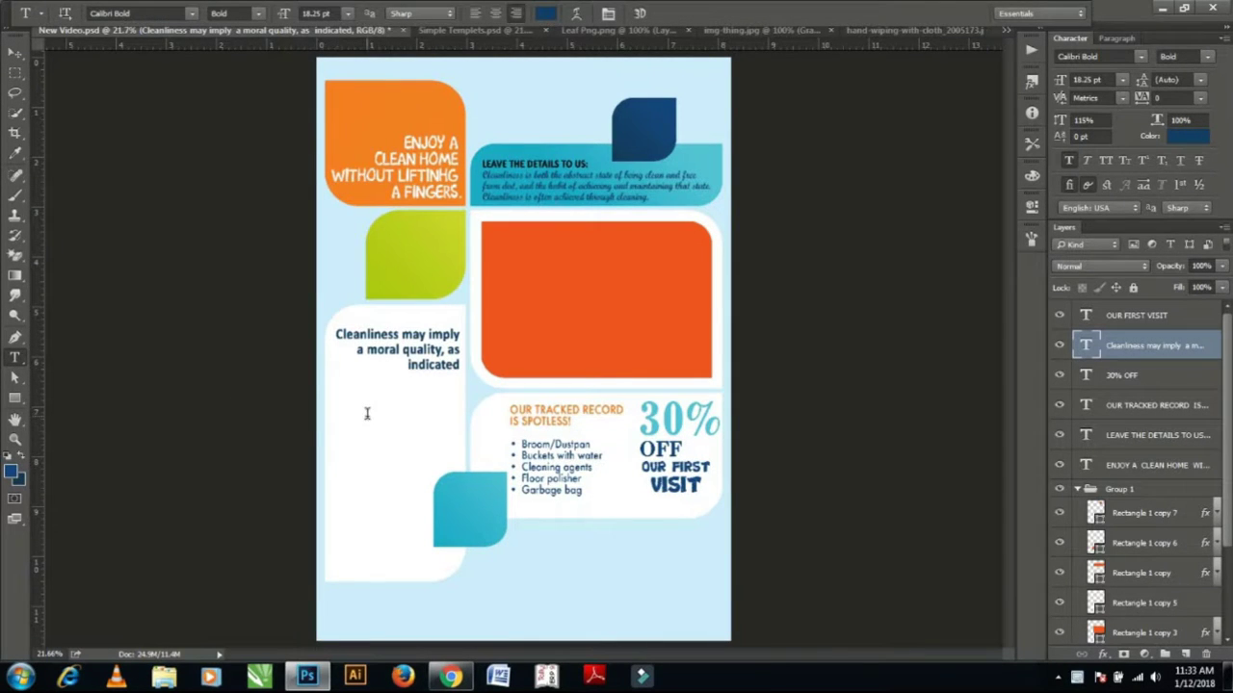
left_click(367, 414)
Paste the cleaning-services list and move it left inside the white panel.
key("ctrl+v")
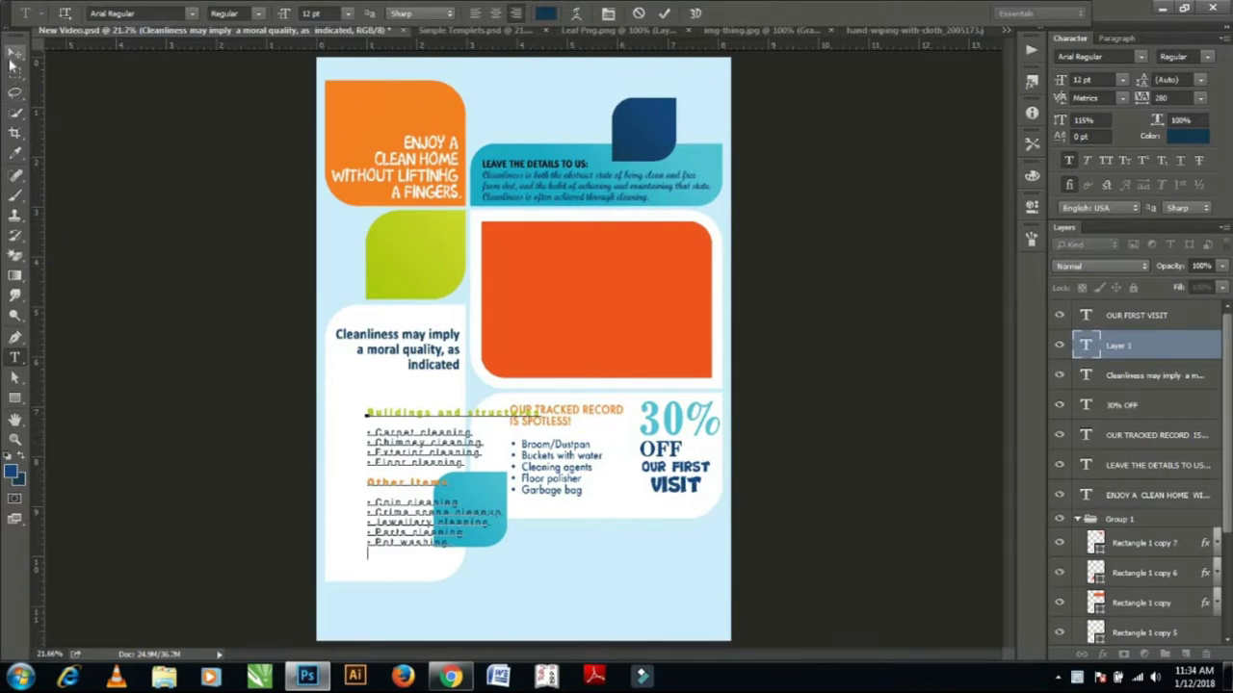
left_click(14, 52)
left_click_drag(397, 490, 363, 490)
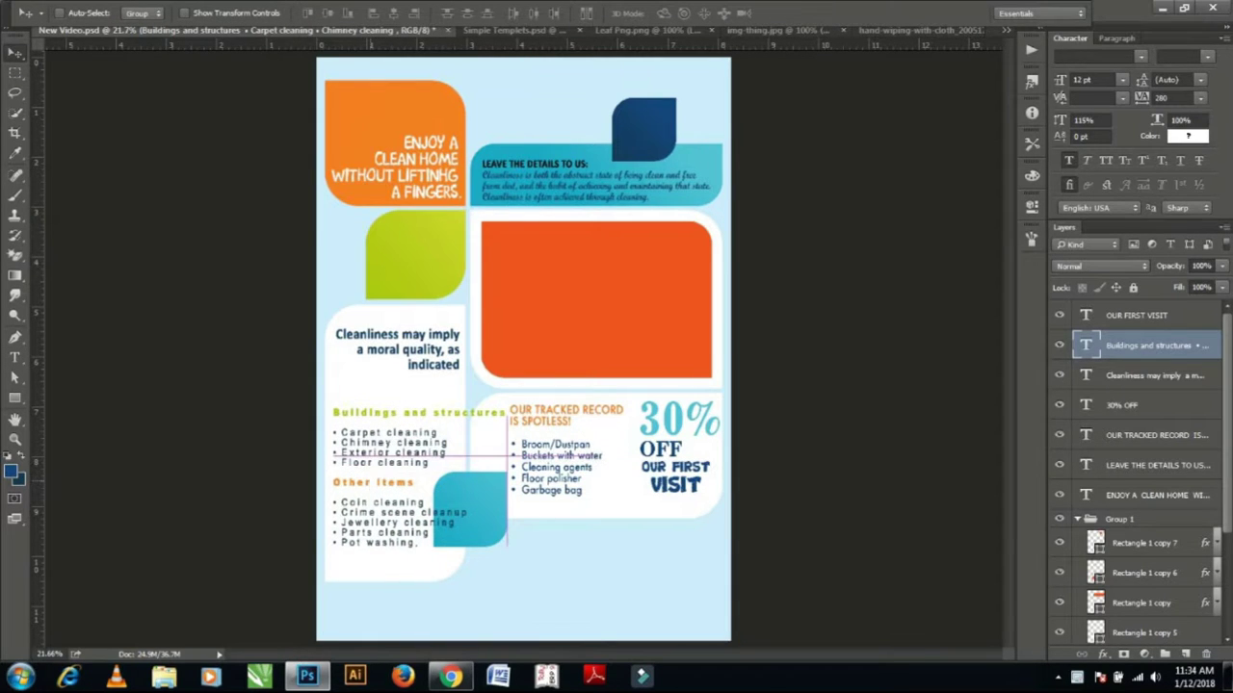
Set the list in Gisha Bold with tracking 0.
double_click(1085, 344)
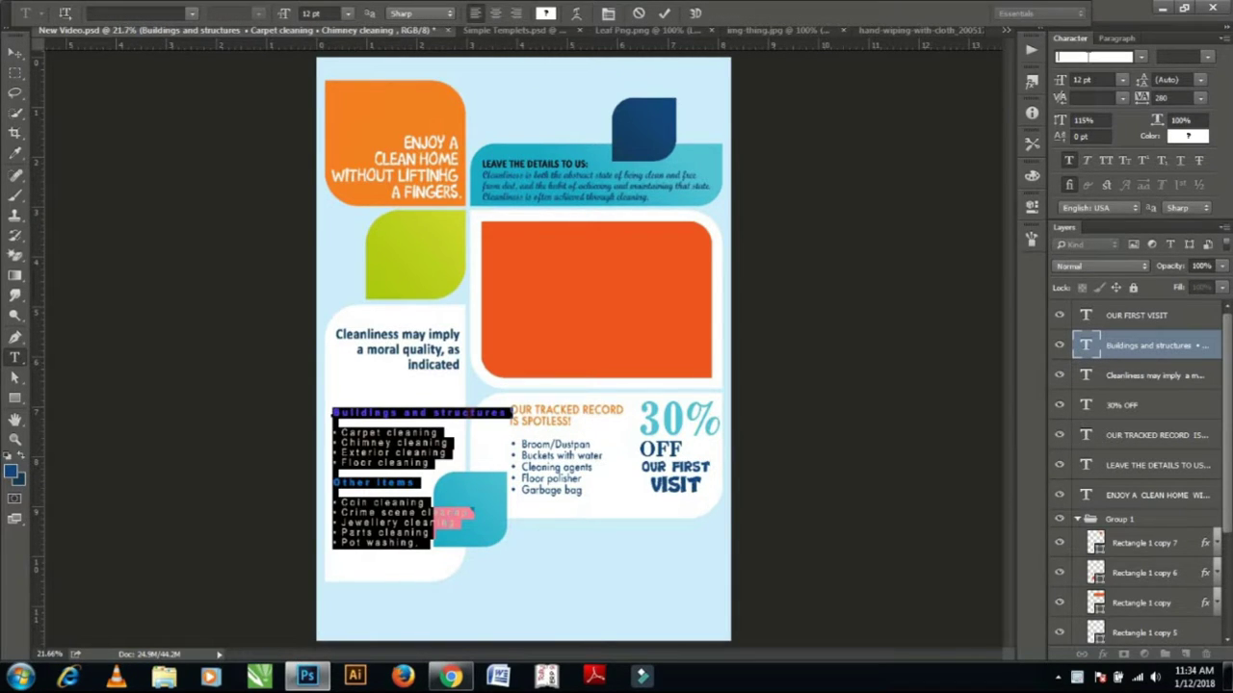
left_click(1093, 56)
type("gisha")
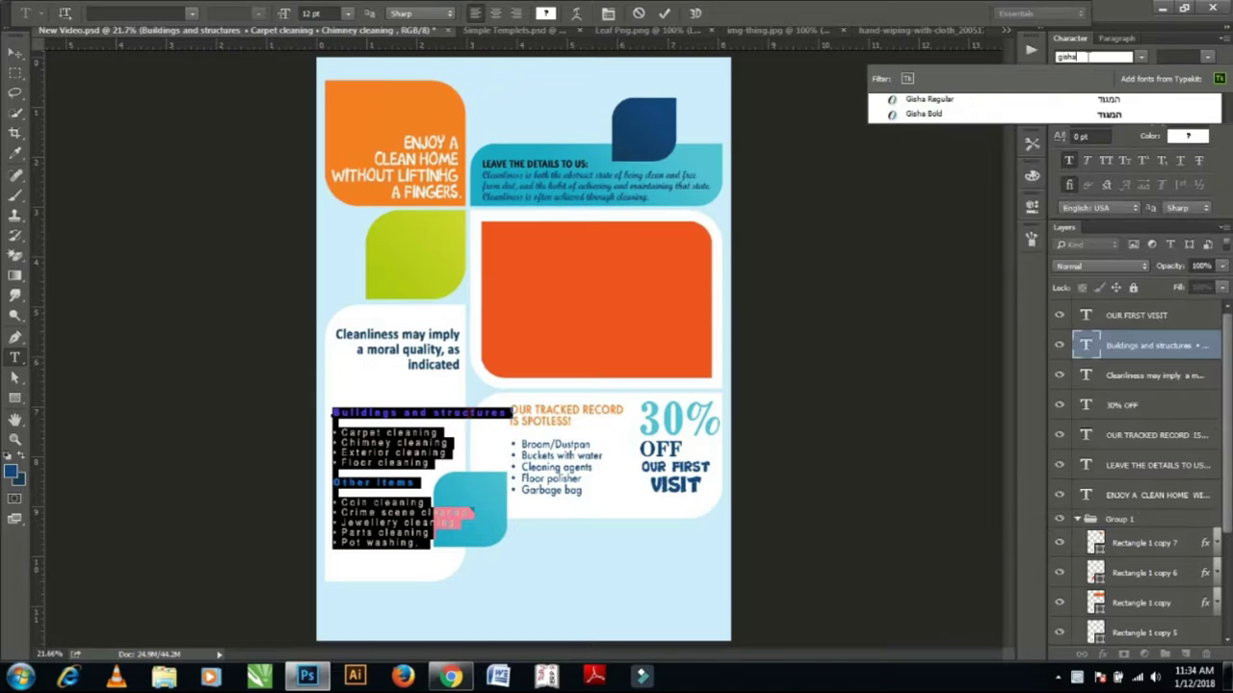
key("Down")
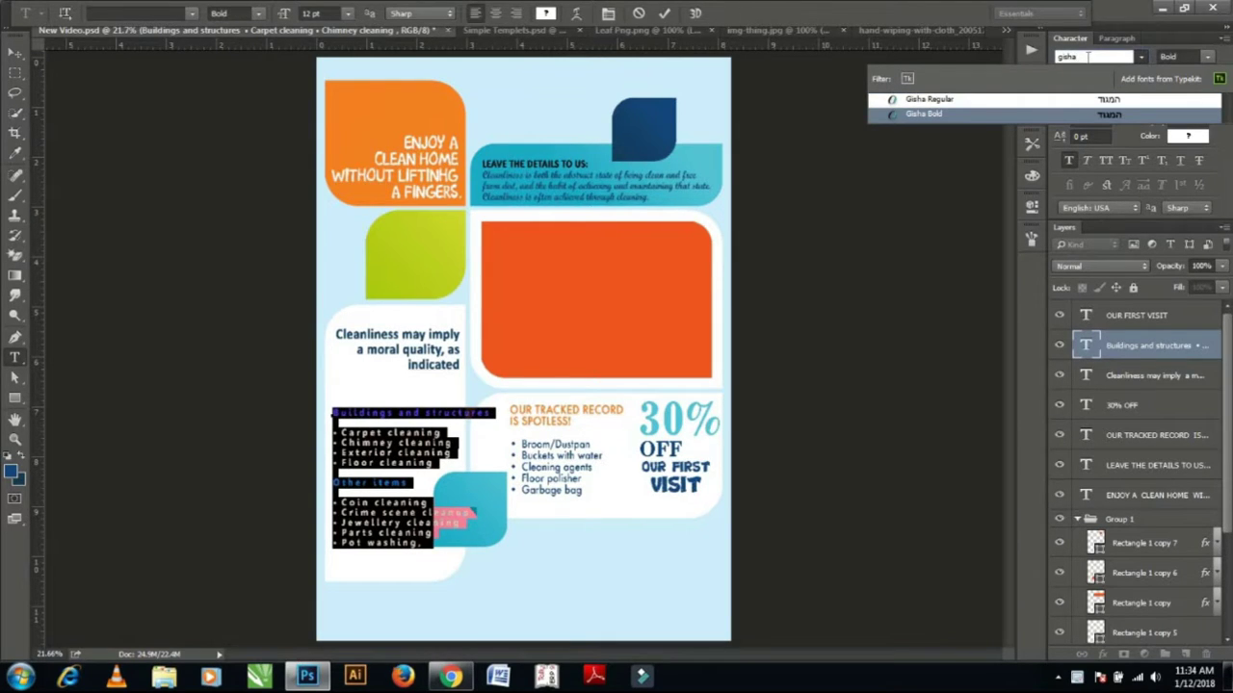
key("Return")
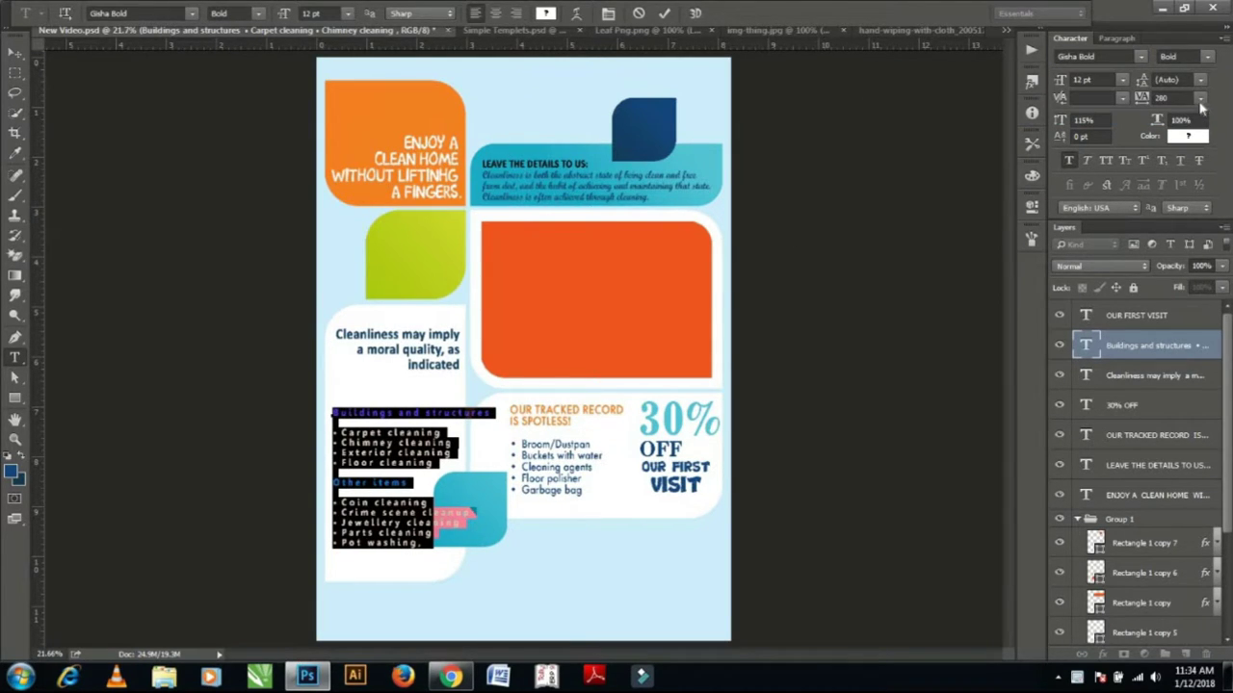
left_click(1200, 99)
left_click(1185, 229)
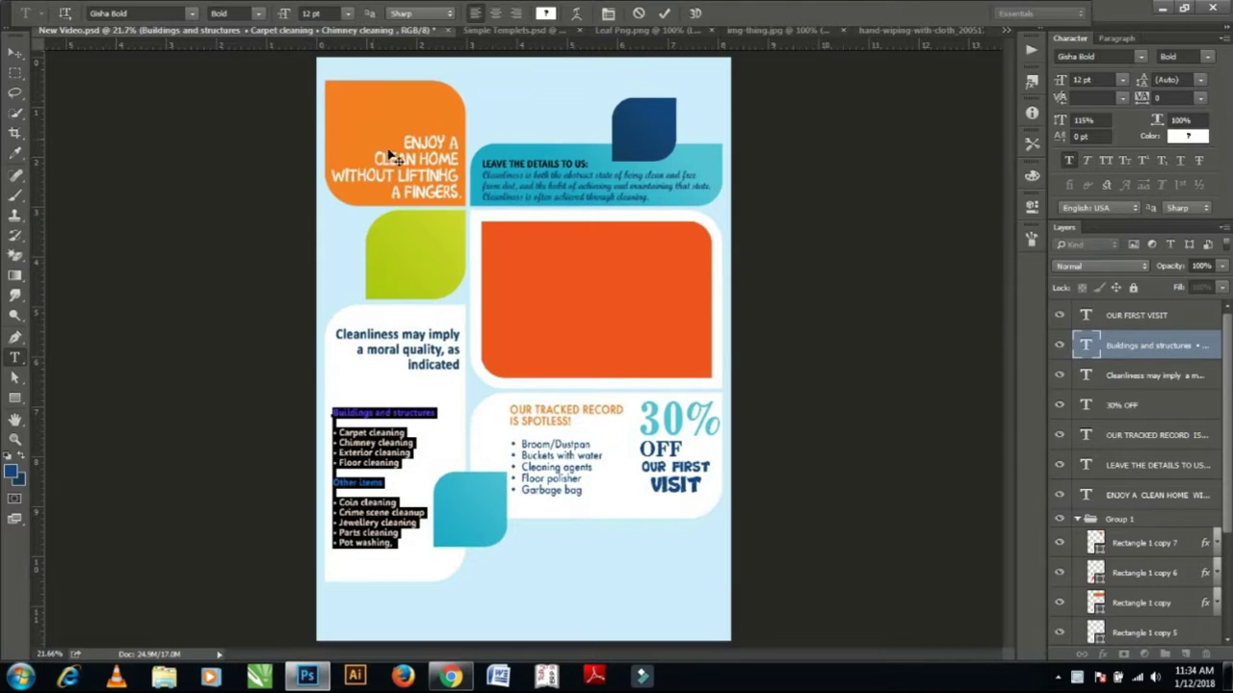
left_click(243, 363)
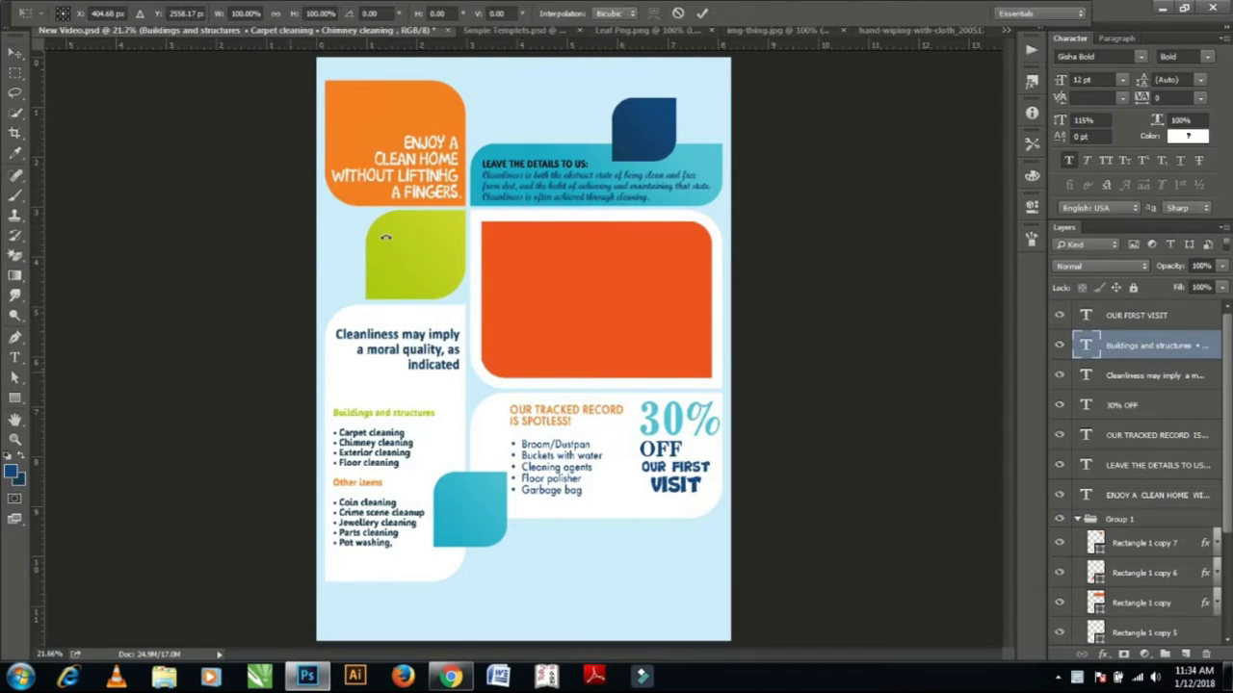
Scale the list to about 126% and nudge it right and up.
key("ctrl+t")
mouse_move(218, 19)
left_mouse_down()
mouse_move(235, 19)
mouse_move(229, 38)
left_mouse_up()
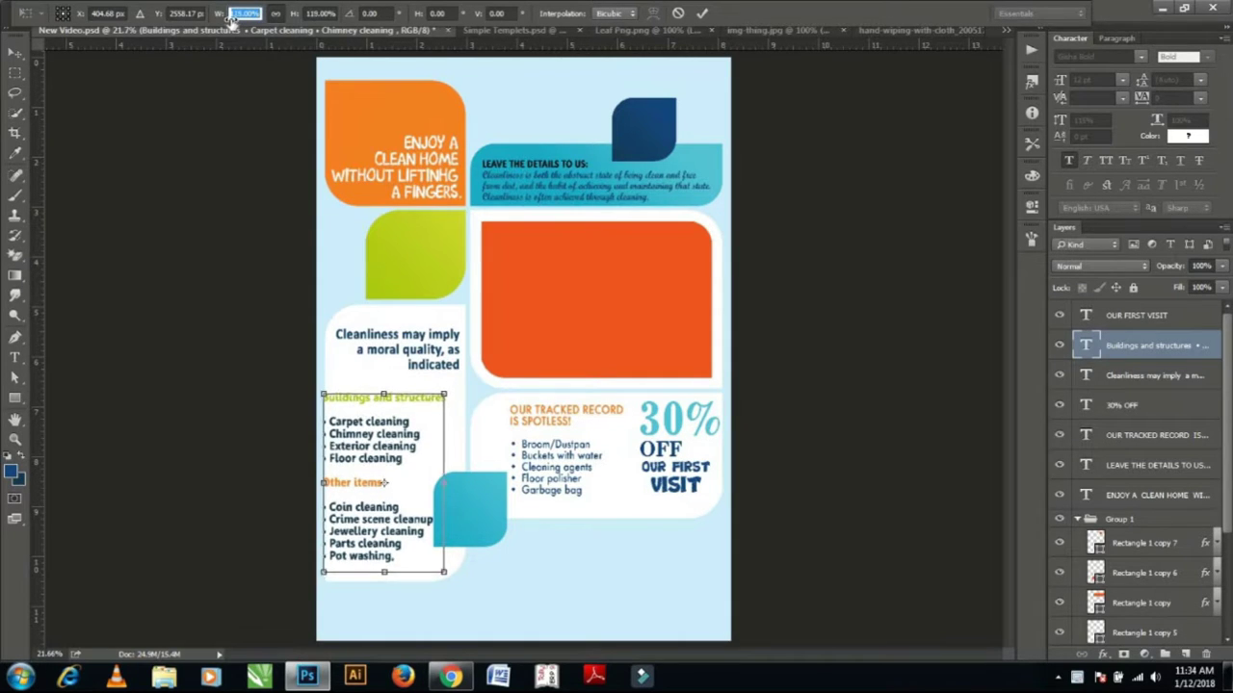
key("Return")
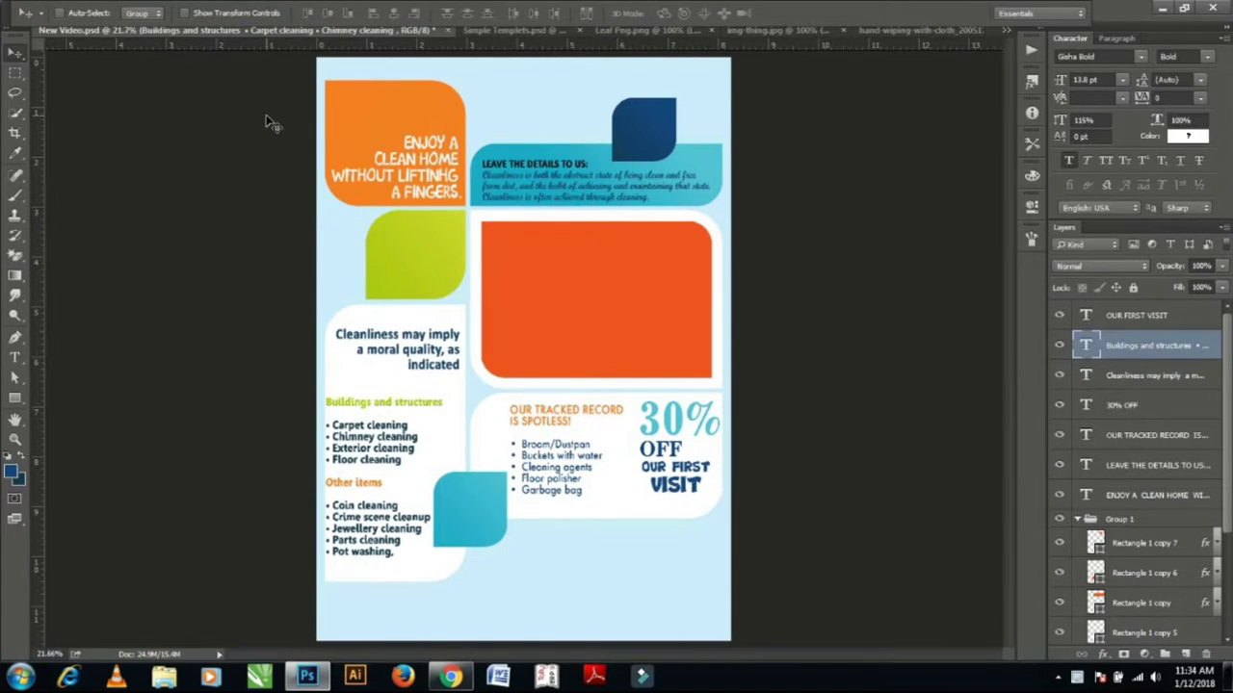
key("shift+Right")
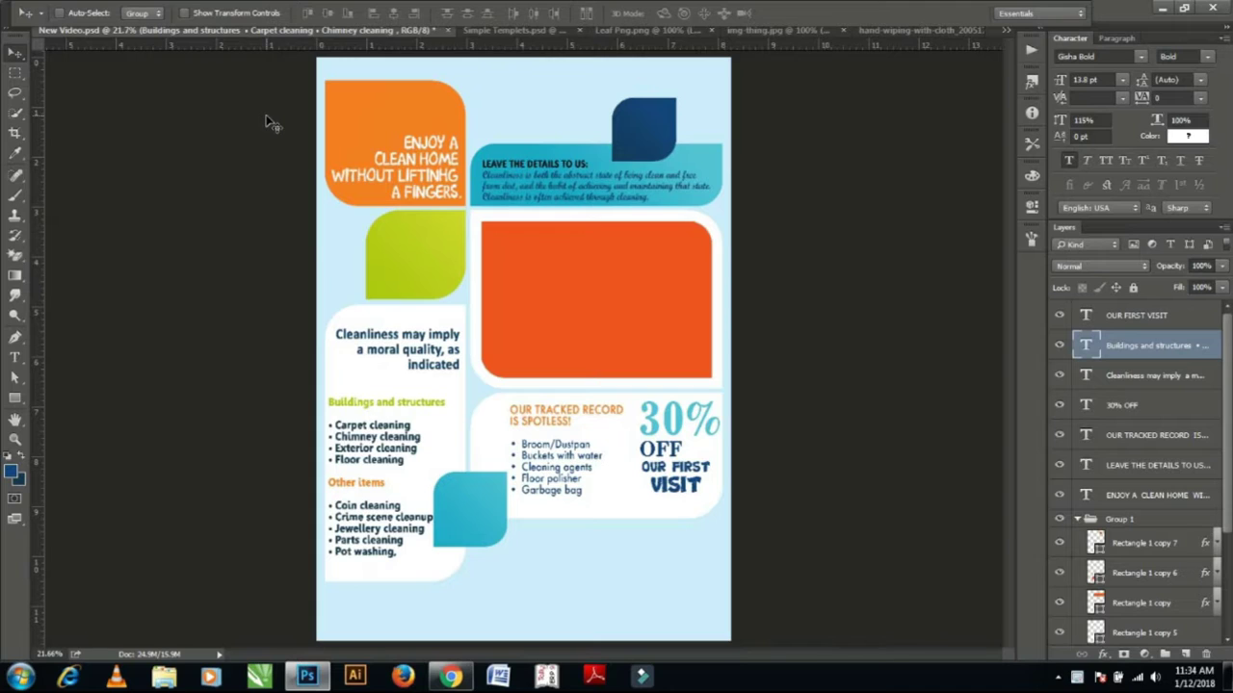
key("shift+Right")
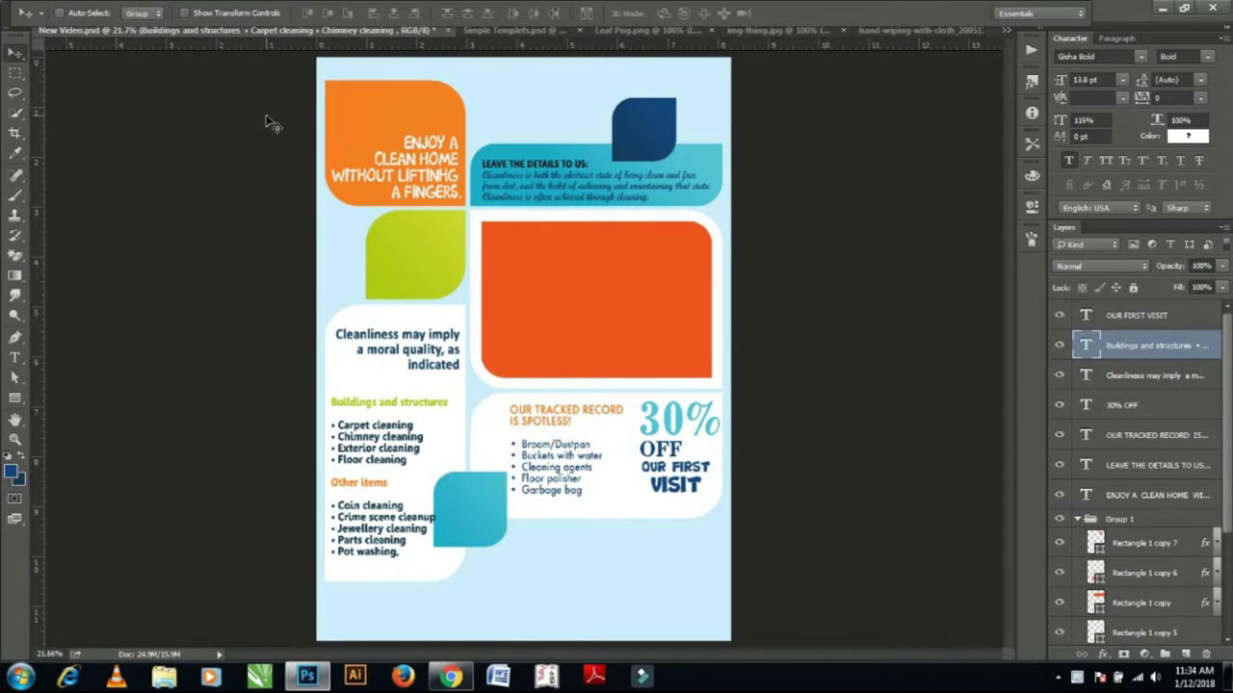
key("shift+Up")
key("shift+Up")
key("shift+Up")
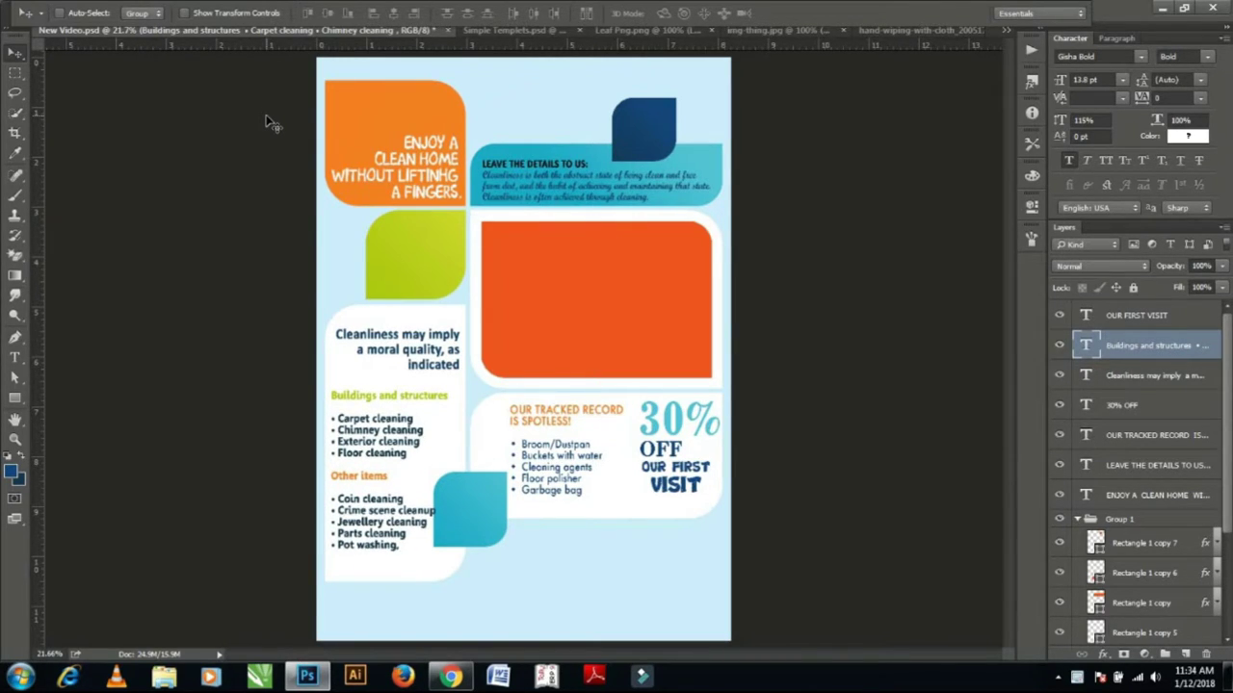
Select the teal square's layer, scale it proportionally to 90%, and nudge it up-right.
right_click(472, 514)
left_click(544, 533)
key("ctrl+t")
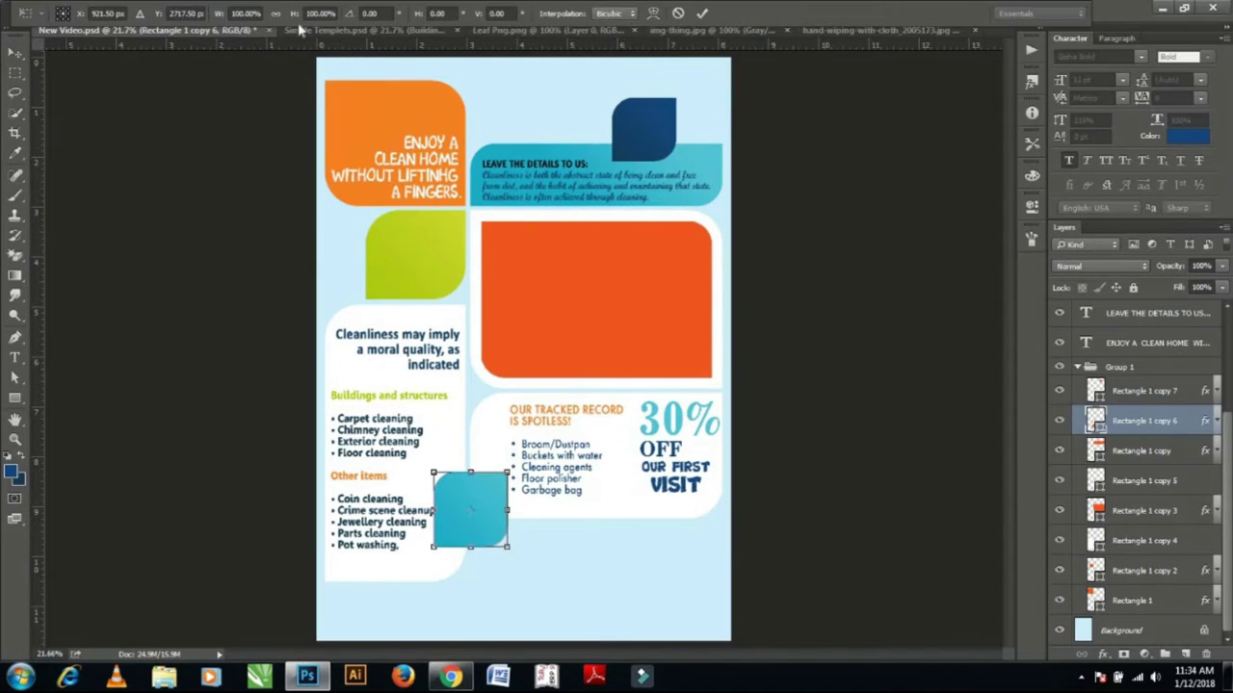
left_click(275, 13)
left_click_drag(217, 13, 212, 8)
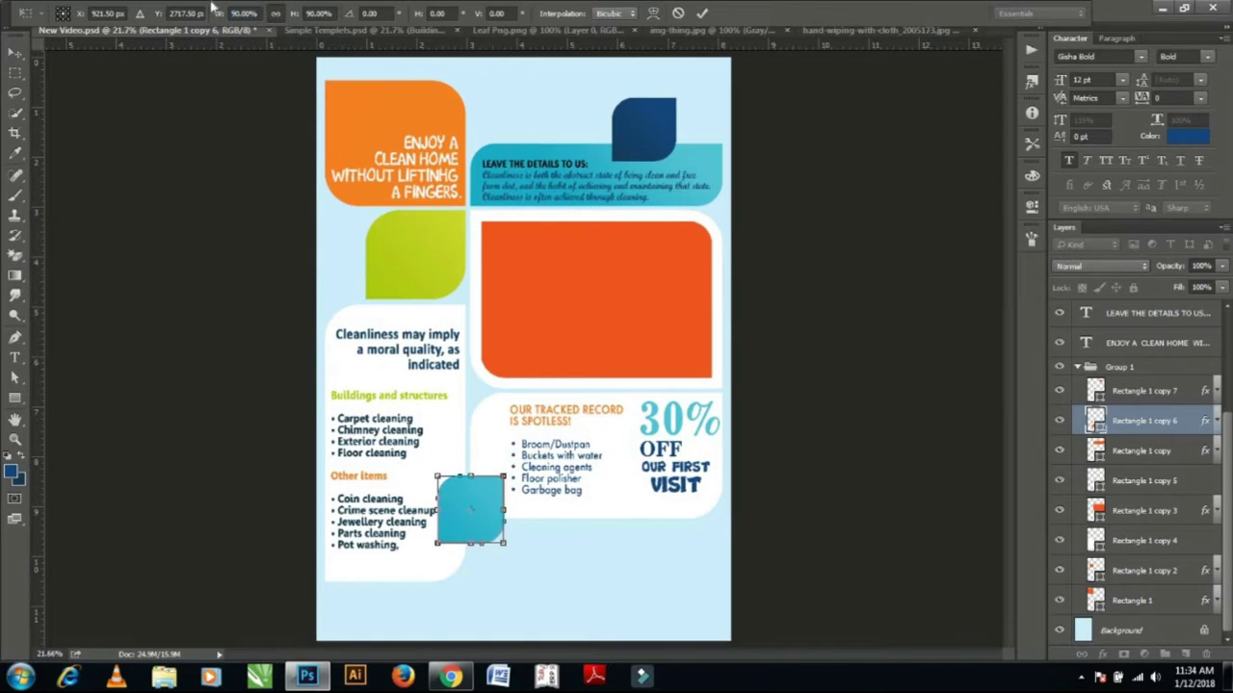
key("Return")
key("Up")
key("Right")
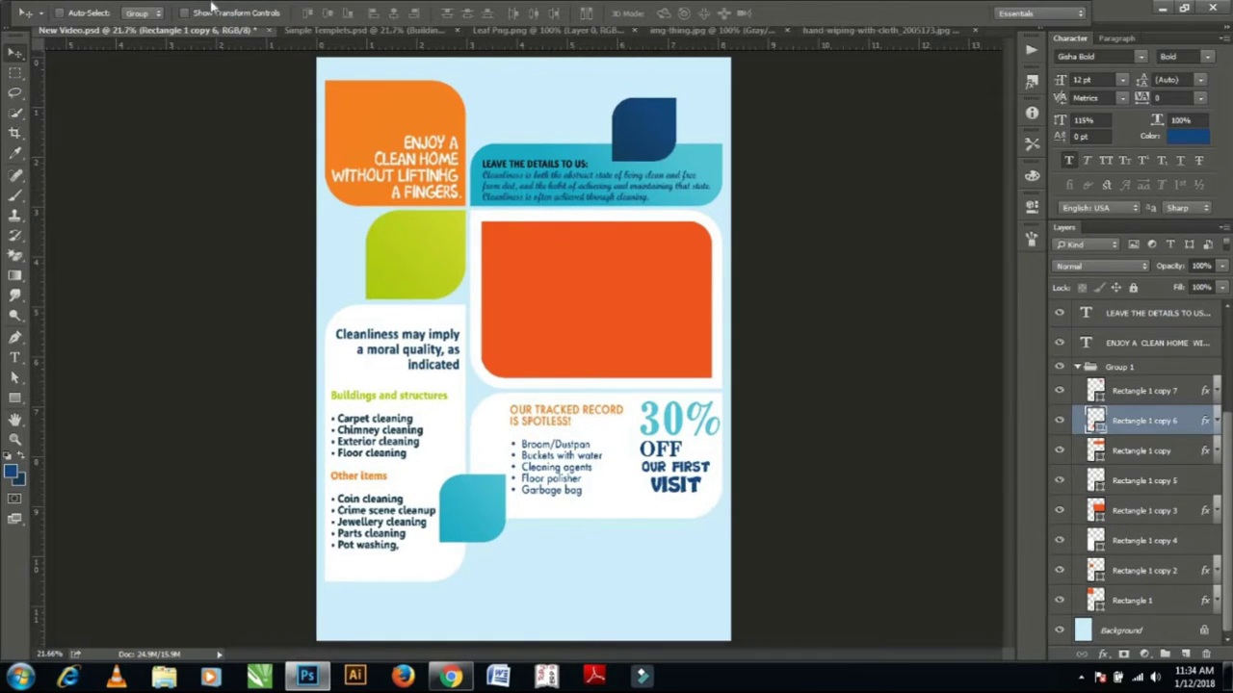
Reduce the teal square's top-left corner radius to 122 px.
left_click(1034, 207)
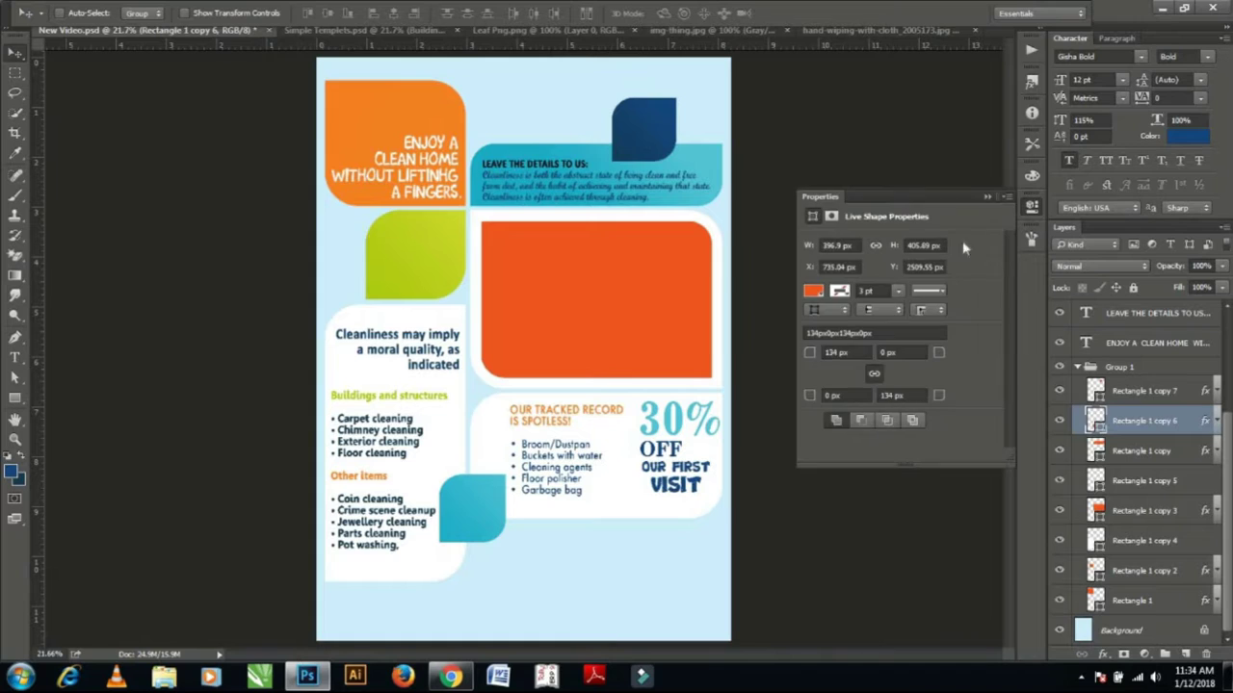
left_click_drag(808, 354, 781, 349)
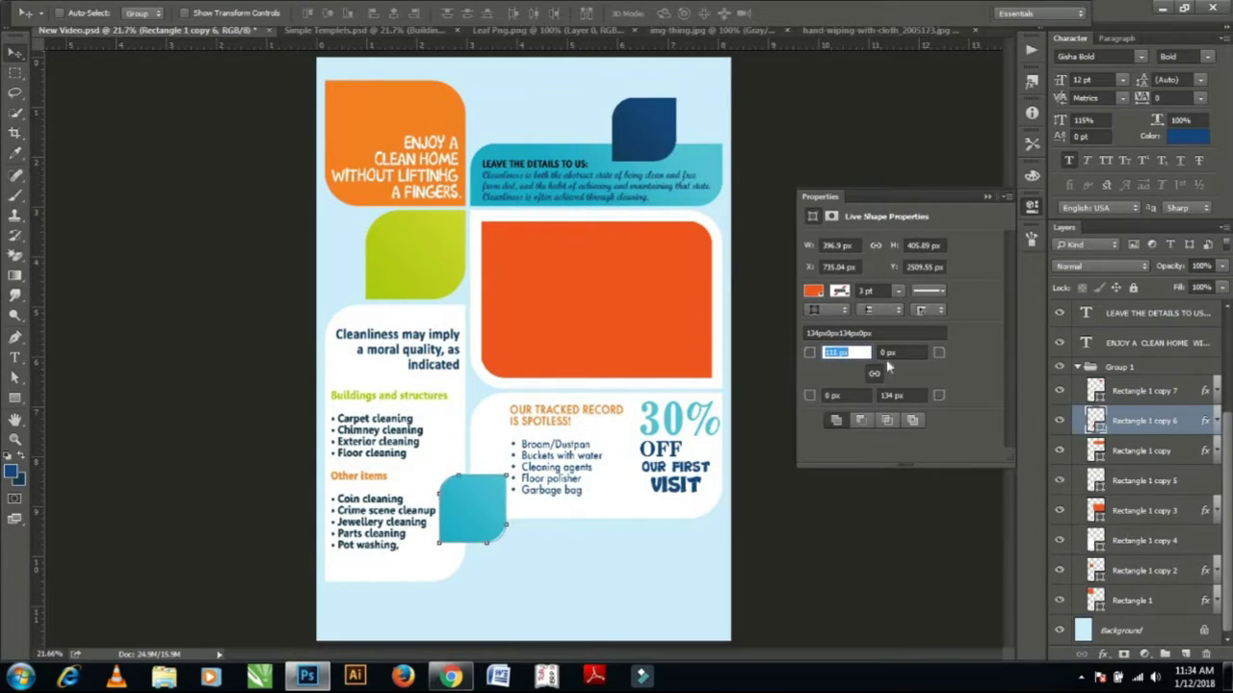
left_click(987, 197)
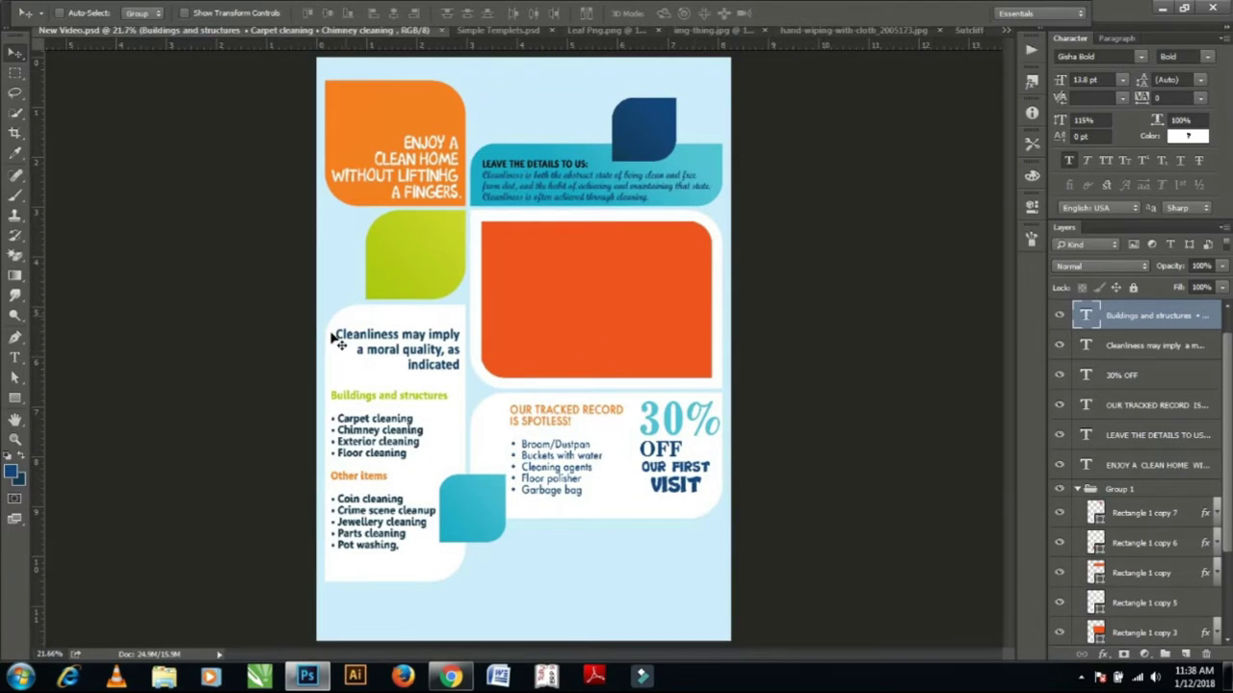
Type 'Green Clean Certified' inside the orange box.
left_click(12, 358)
left_click(582, 298)
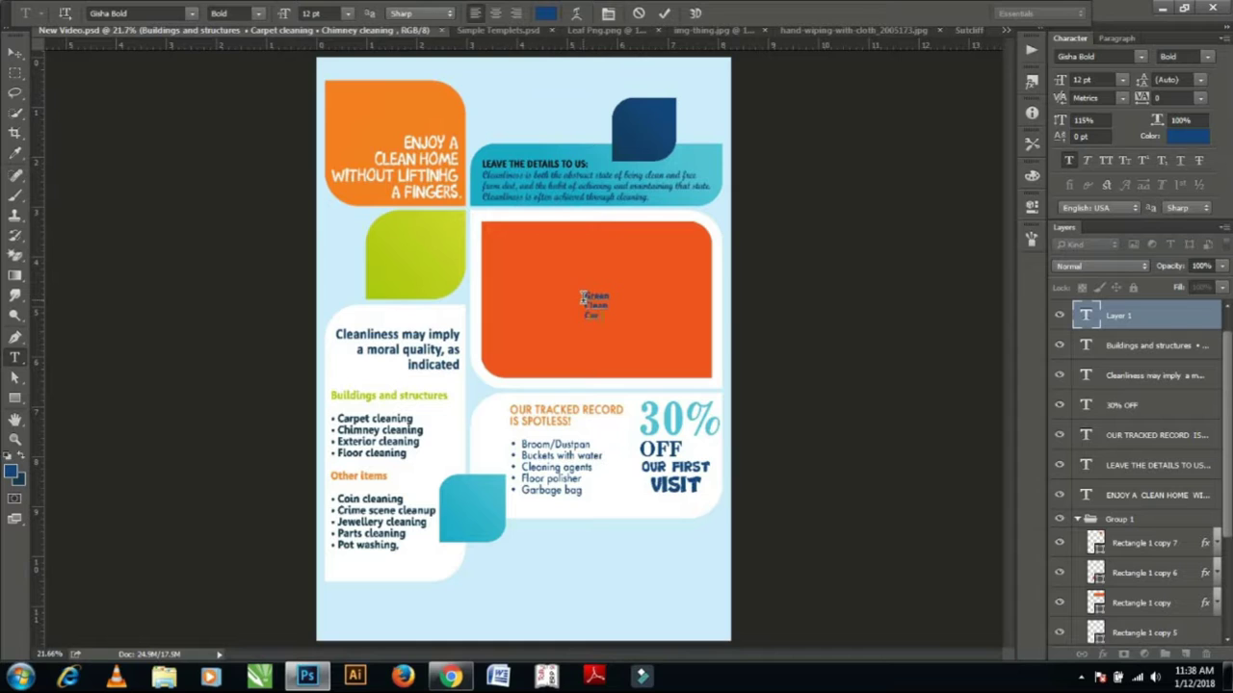
left_click(15, 52)
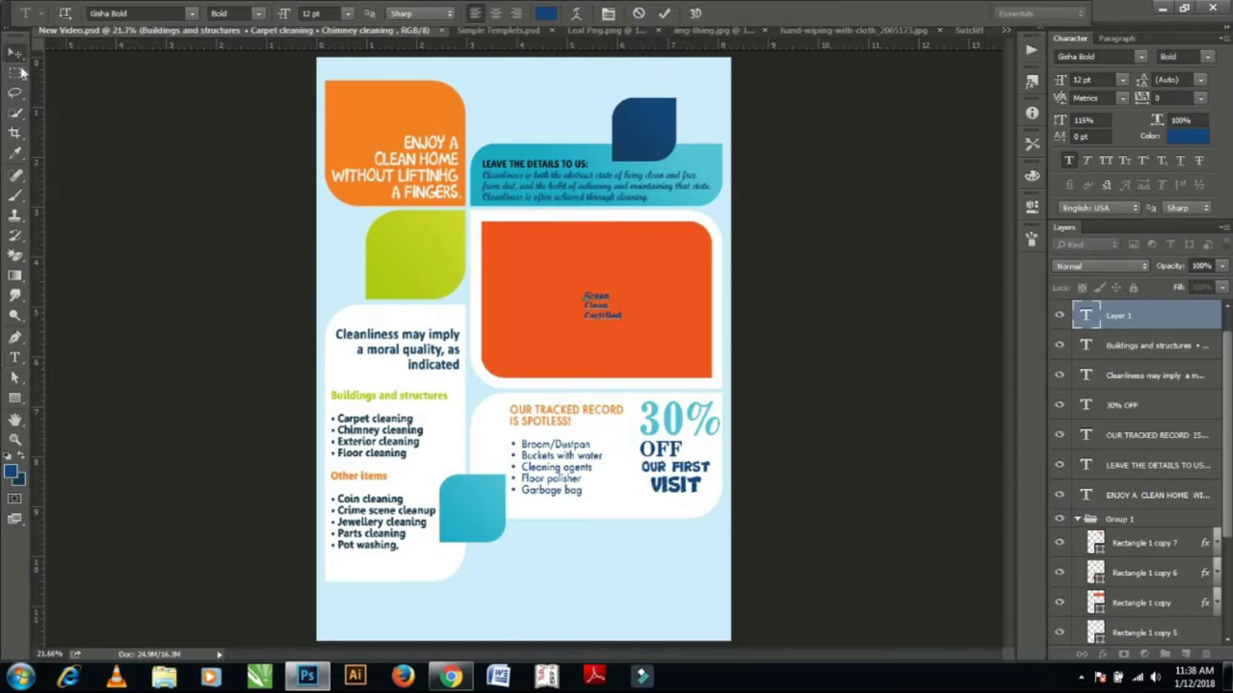
Change the Green Clean Certified paragraph alignment and colour the text white.
left_click(1118, 39)
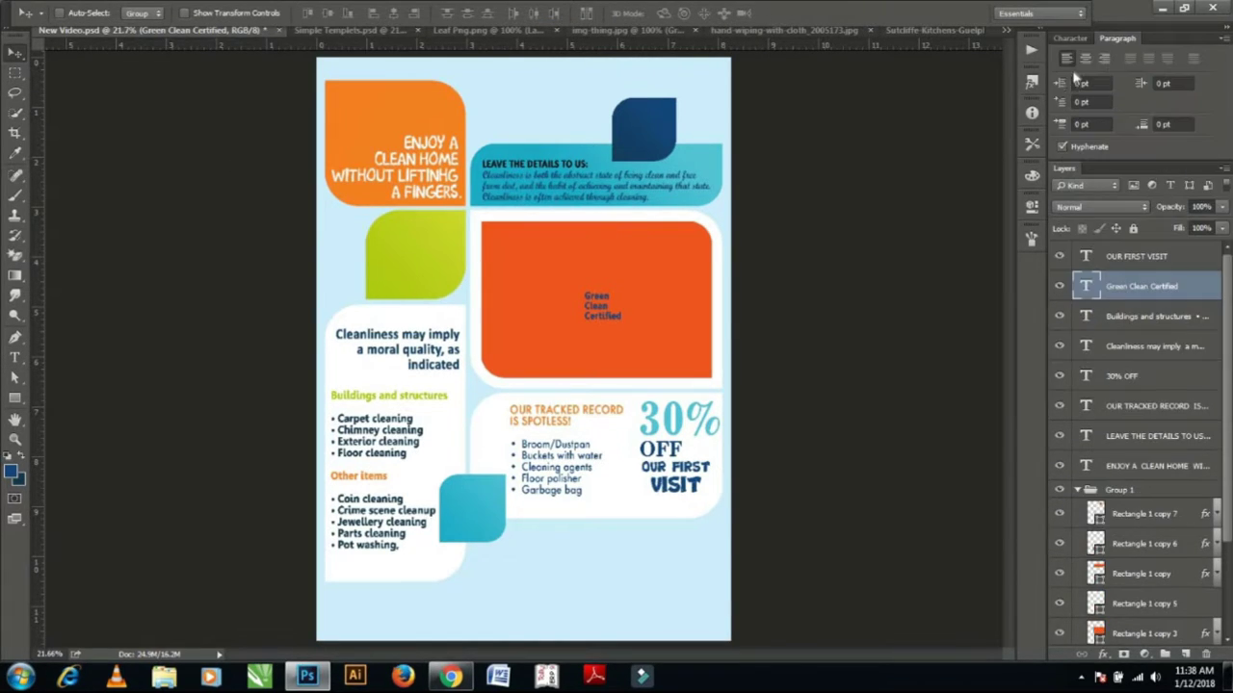
left_click(1105, 60)
left_click(1067, 38)
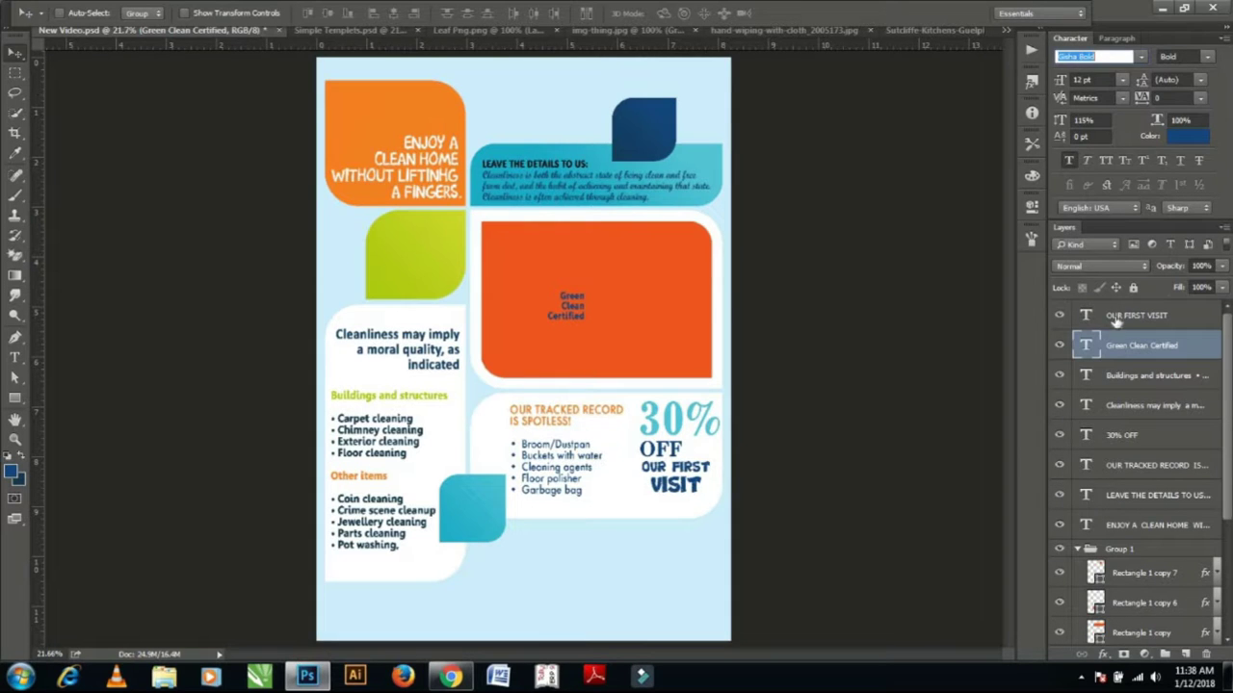
left_click(1192, 143)
left_click(822, 86)
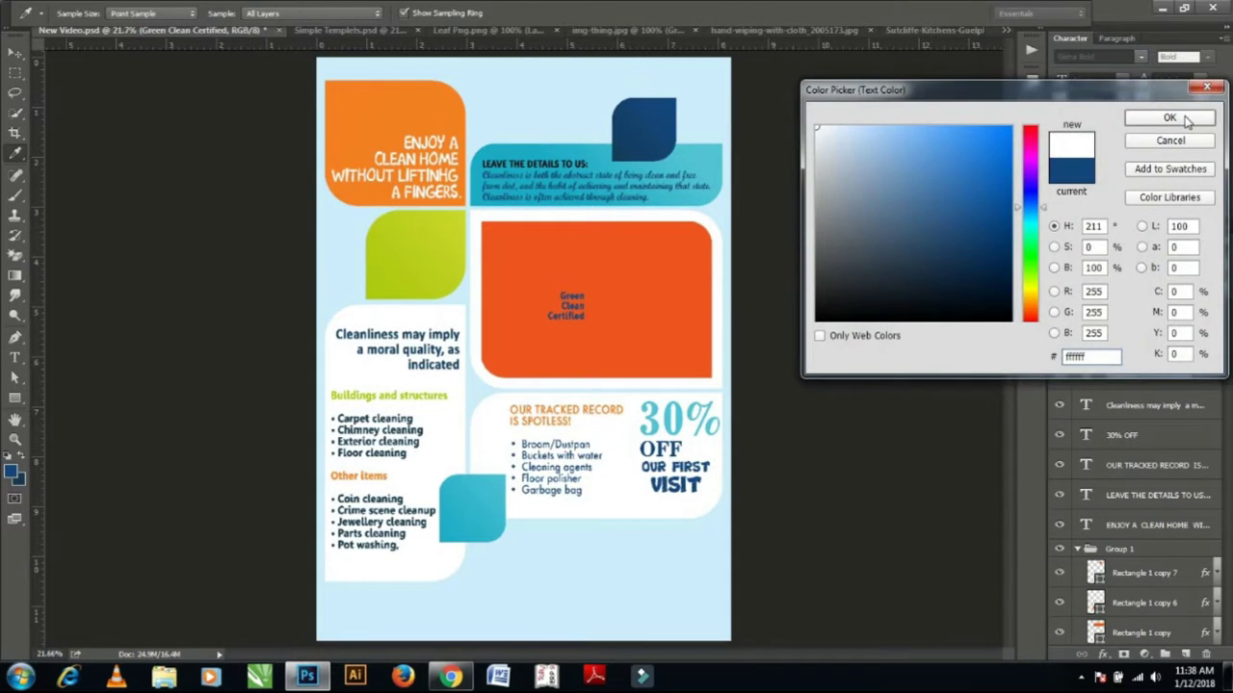
left_click(1155, 118)
left_click(1093, 56)
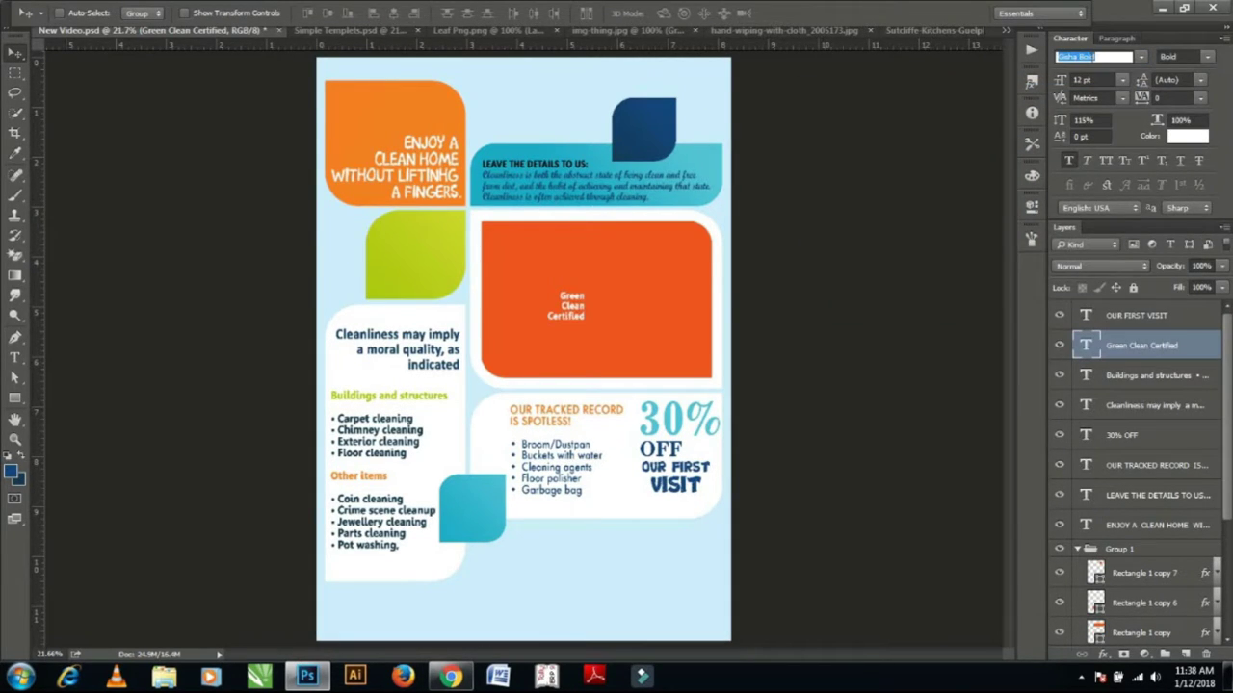
Set the Green Clean Certified text to Sylfaen Regular and enlarge it to 15.72 pt.
type("syl")
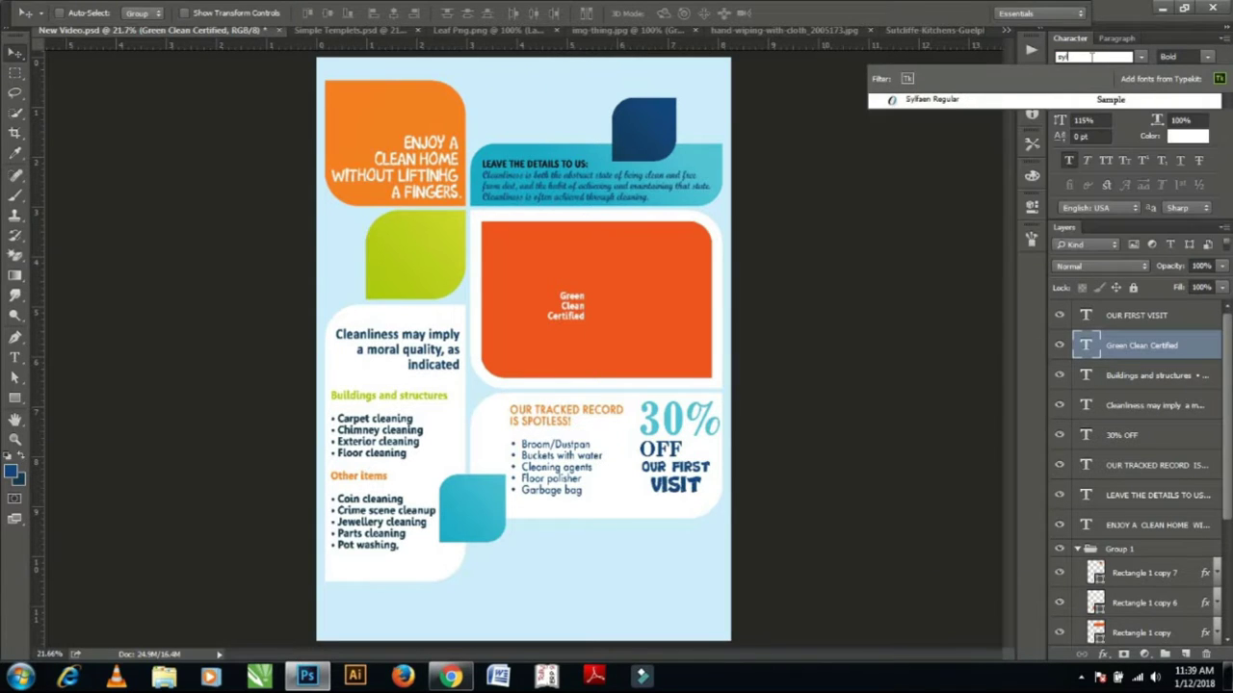
key("Return")
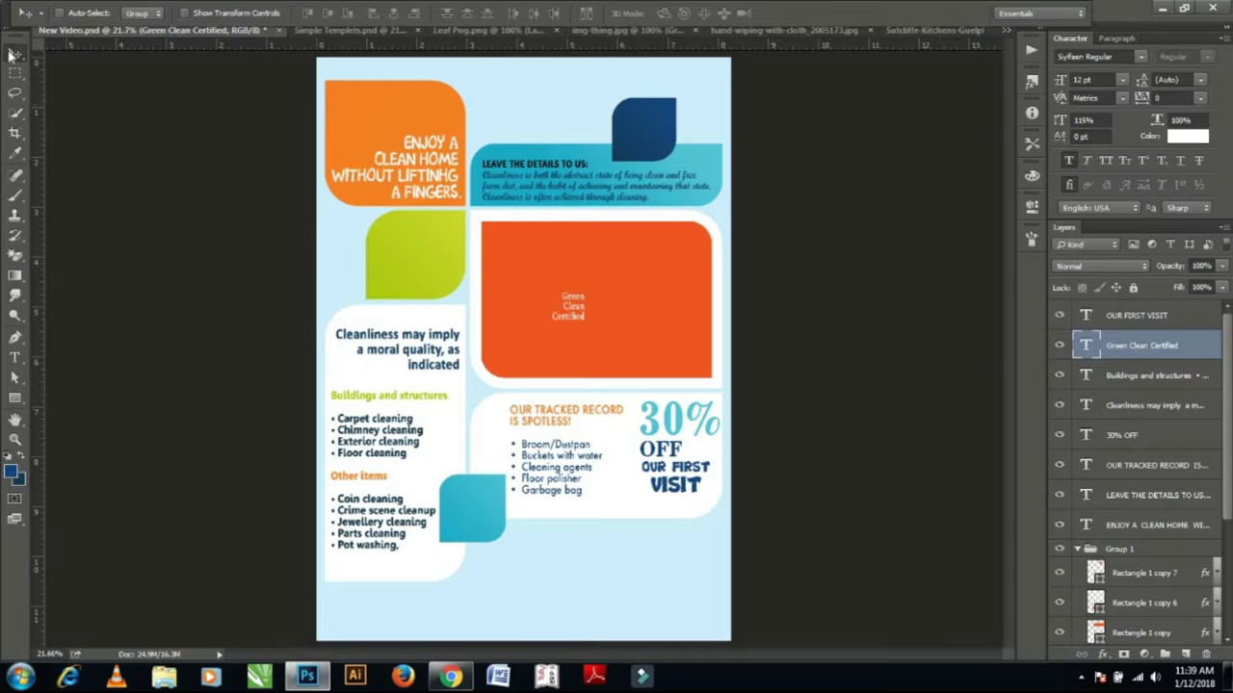
key("ctrl+t")
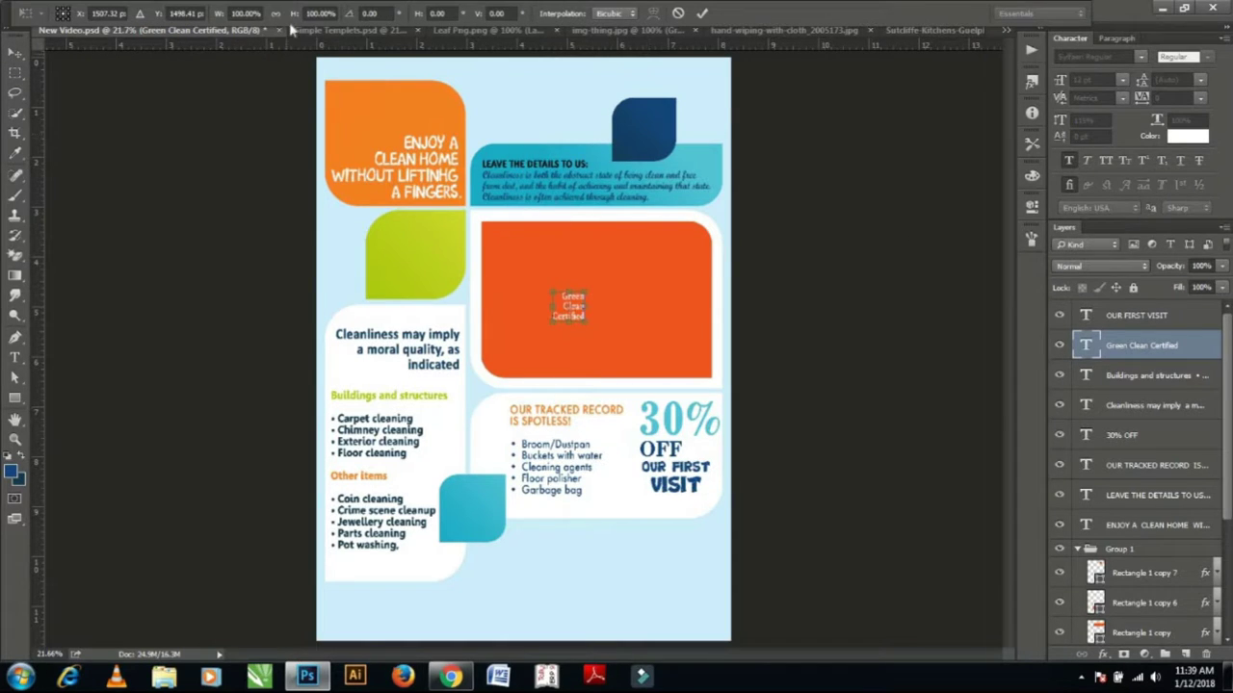
left_click_drag(219, 17, 246, 23)
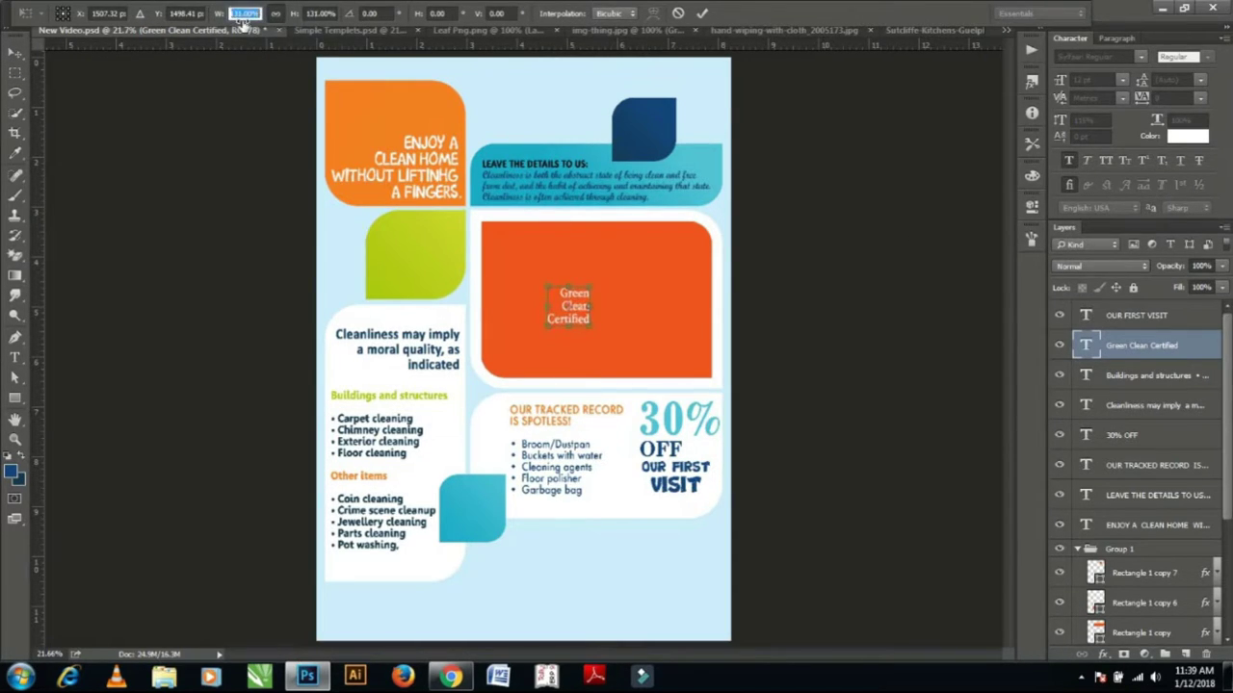
key("Return")
Move the certified text onto the teal square and nudge it into alignment.
left_click_drag(595, 319, 494, 529)
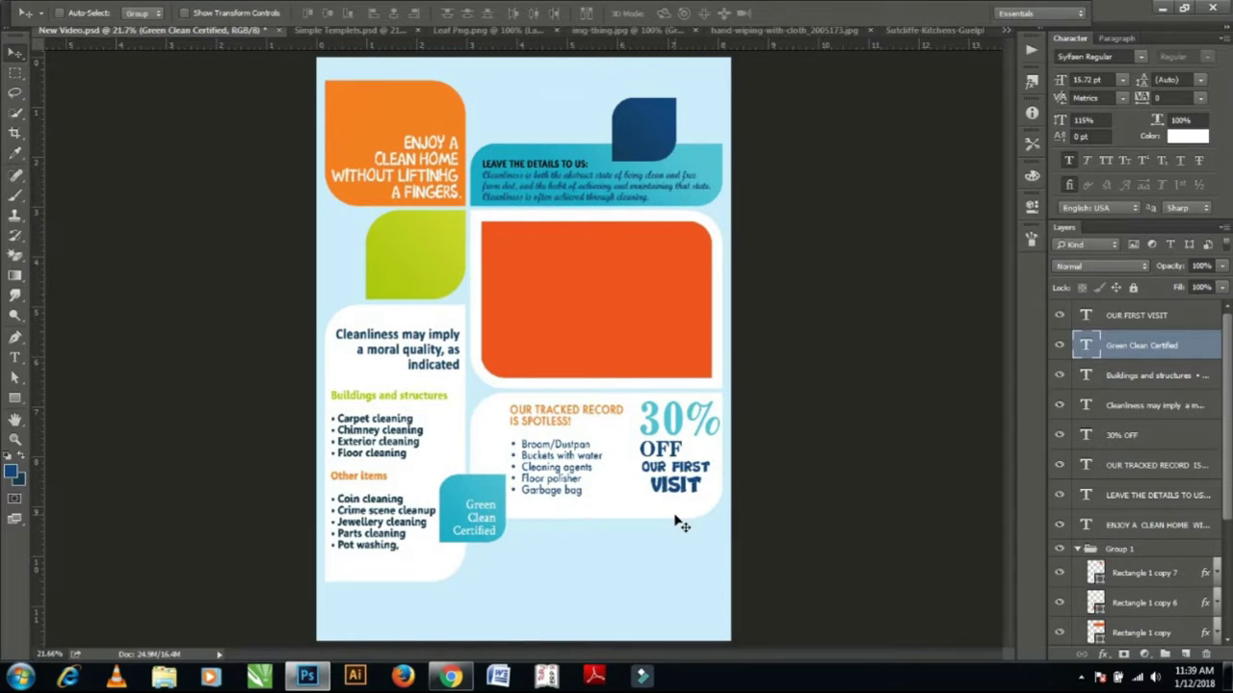
key("shift+Up")
key("shift+Right")
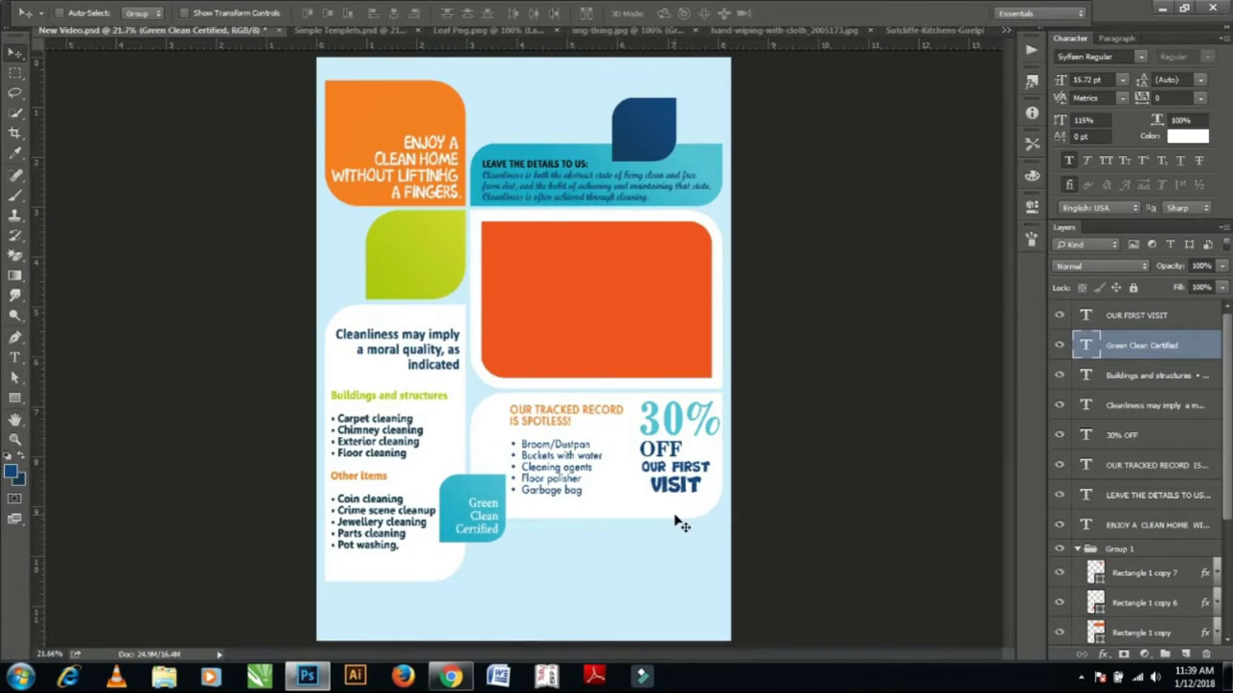
key("shift+Down")
Bring the leaf image into the flyer and move it onto the Green Clean badge.
left_click(496, 30)
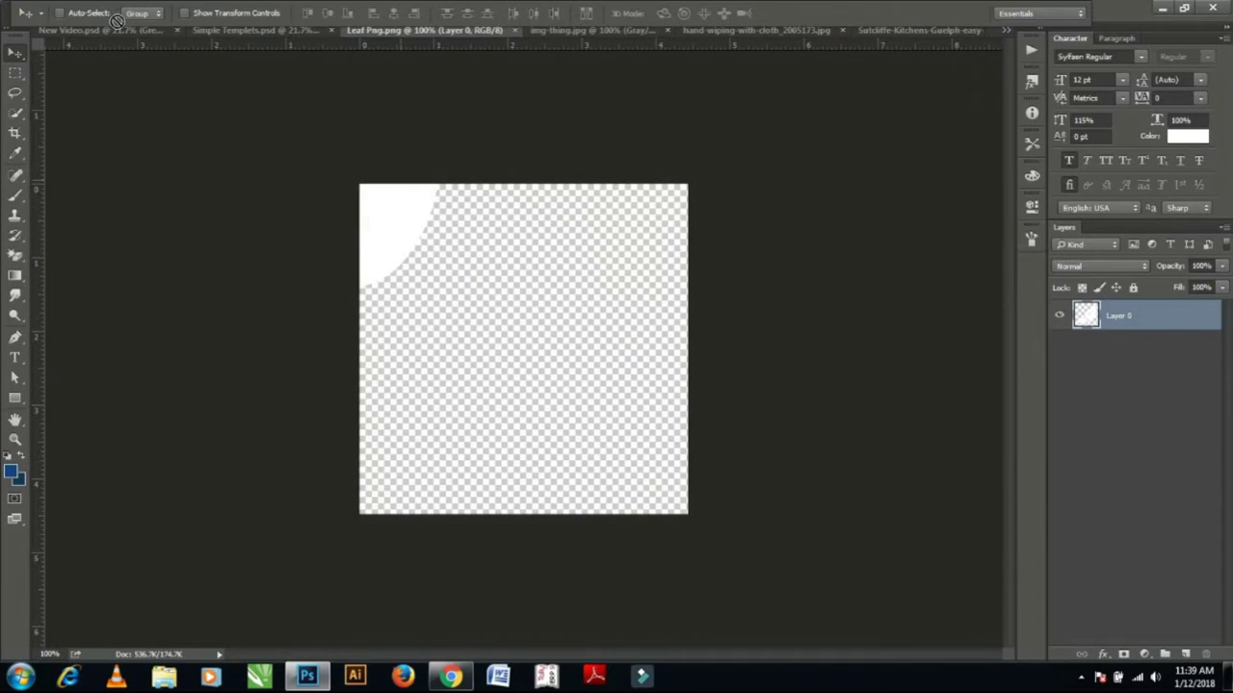
left_click_drag(123, 30, 427, 321)
left_click_drag(496, 388, 518, 362)
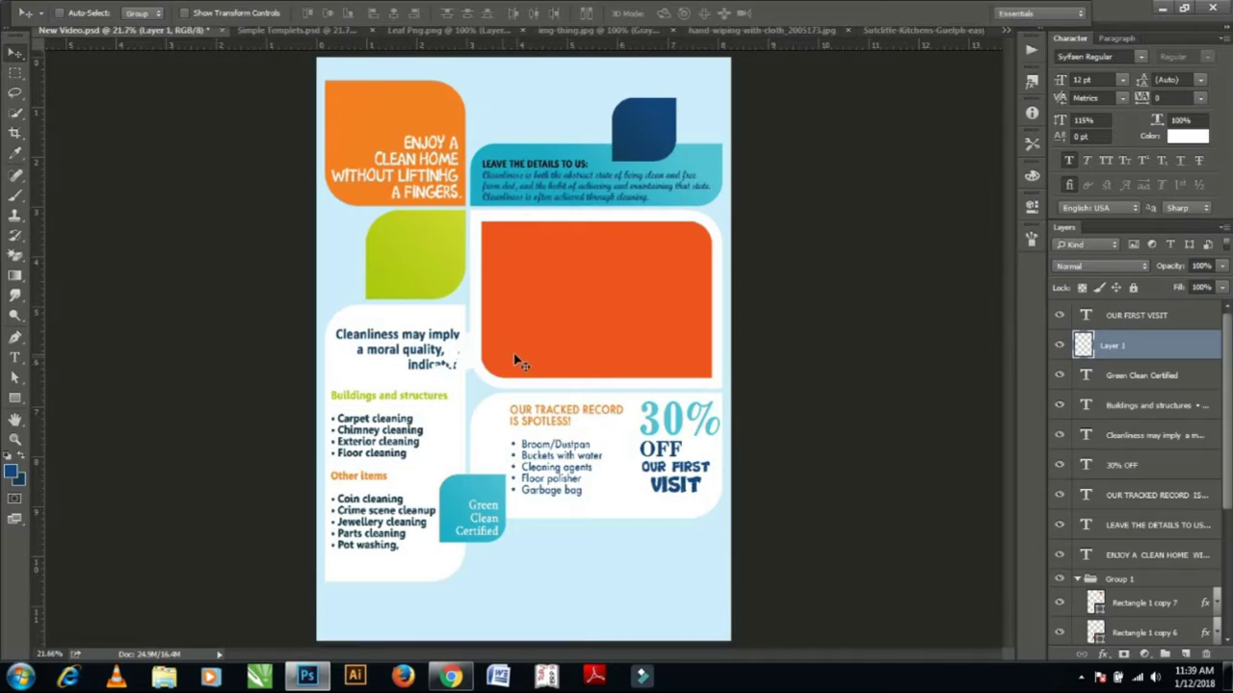
left_click_drag(472, 520, 467, 503)
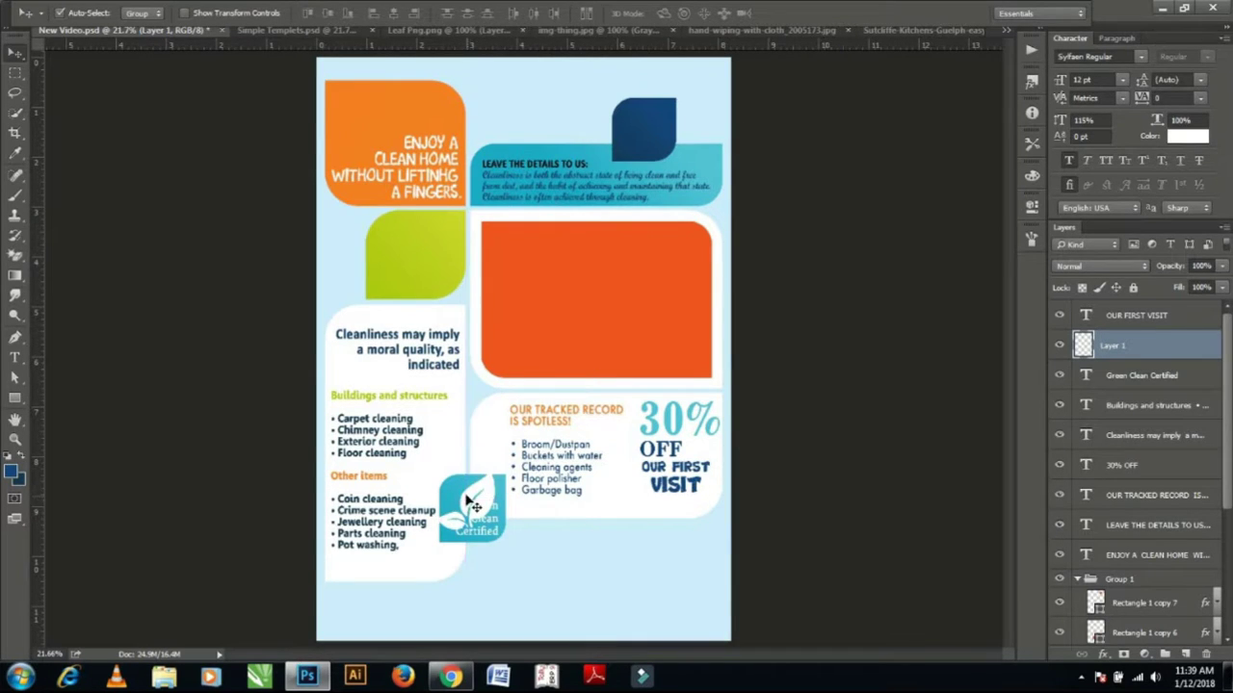
Scale the leaf proportionally into a small icon above the certified text.
key("ctrl+t")
left_click(276, 14)
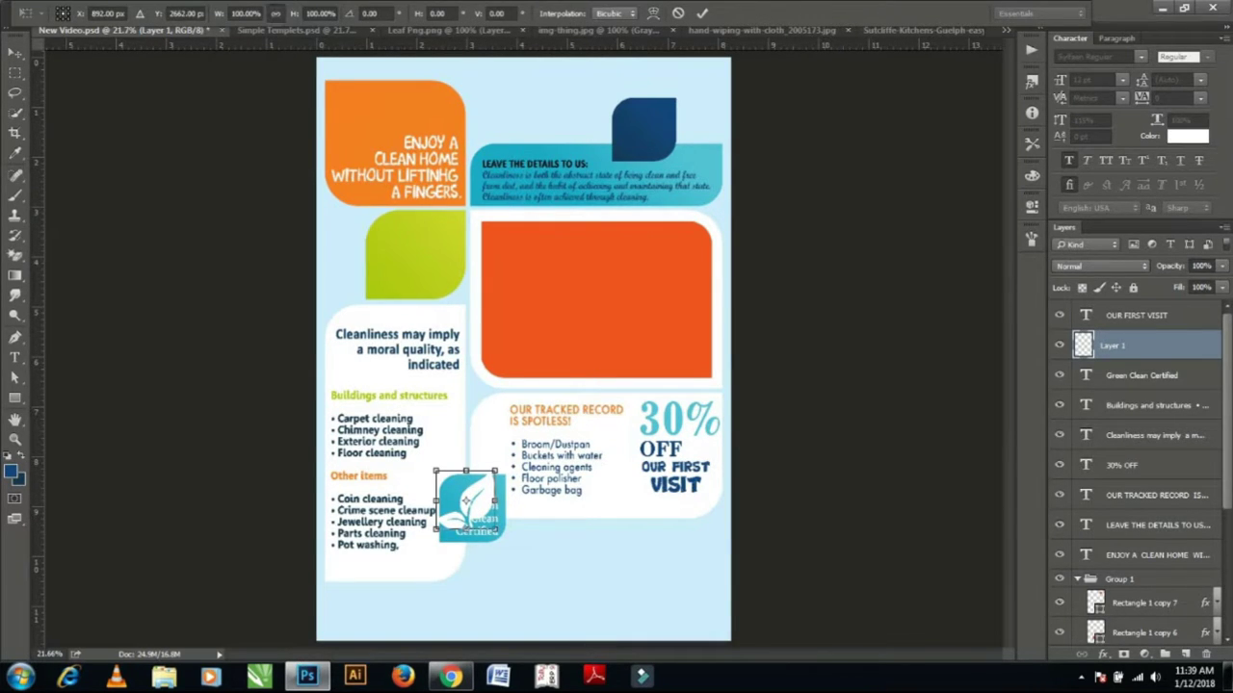
key("Return")
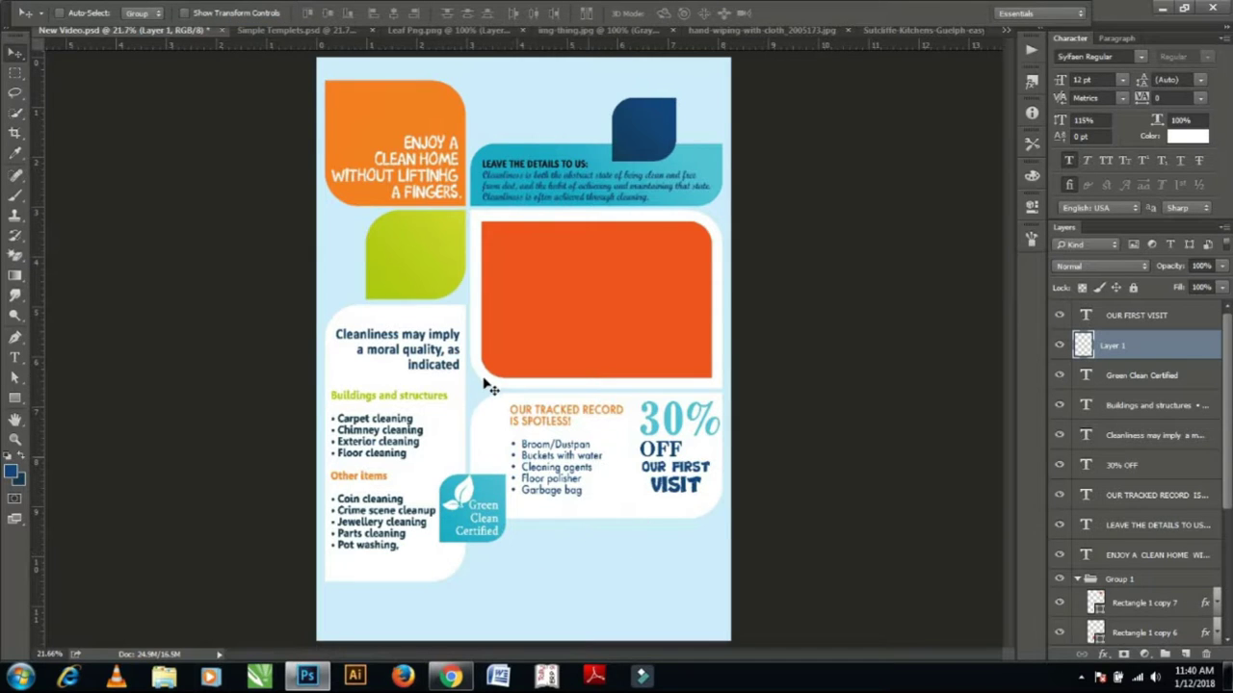
key("ctrl+t")
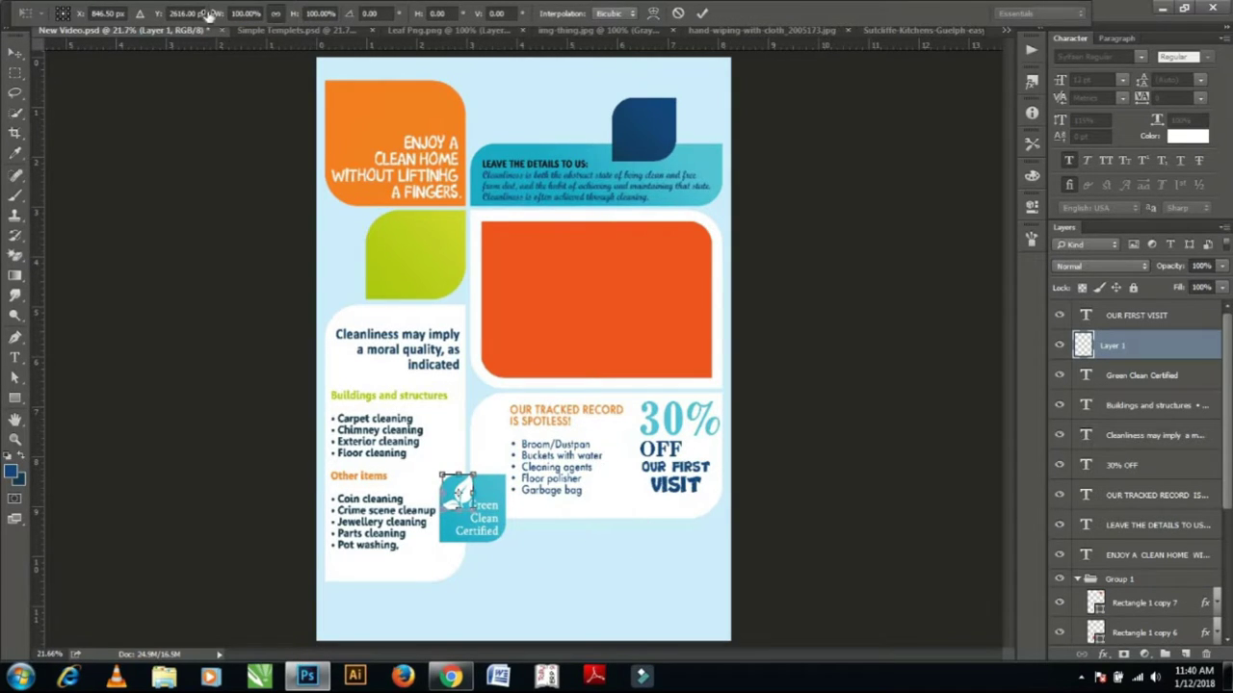
key("Return")
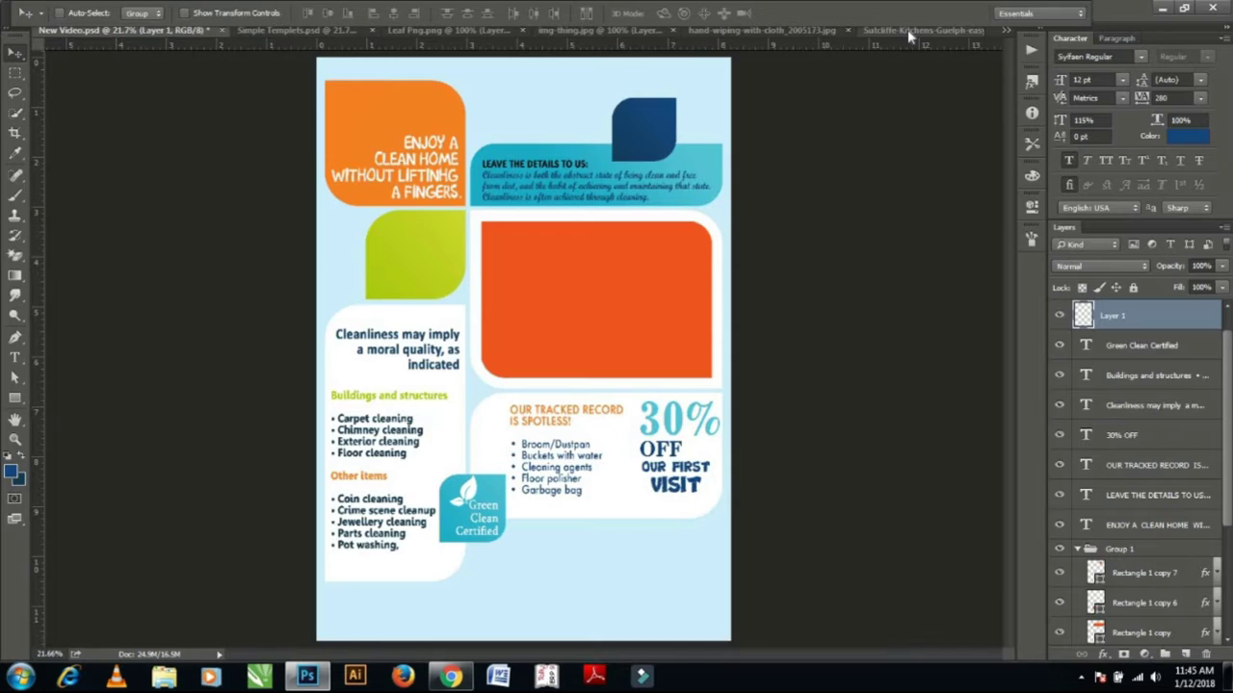
Duplicate the bathroom-cleaning photo layer into the New Video.psd flyer.
left_click(910, 30)
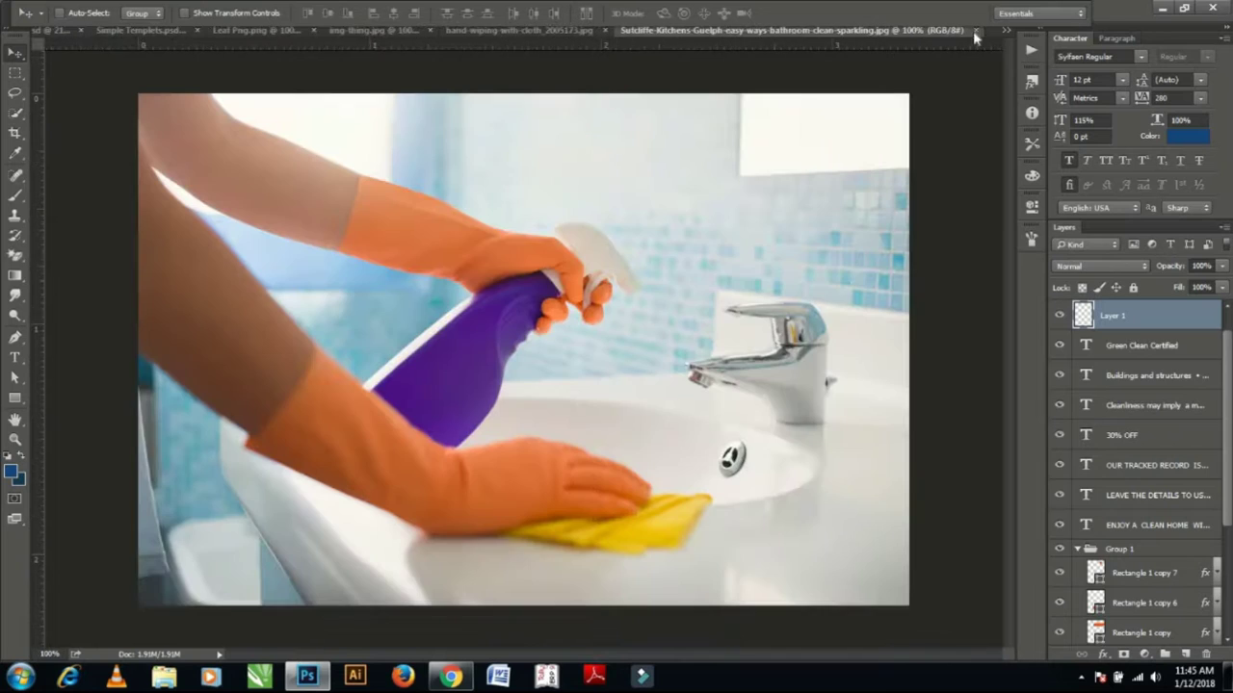
right_click(1155, 317)
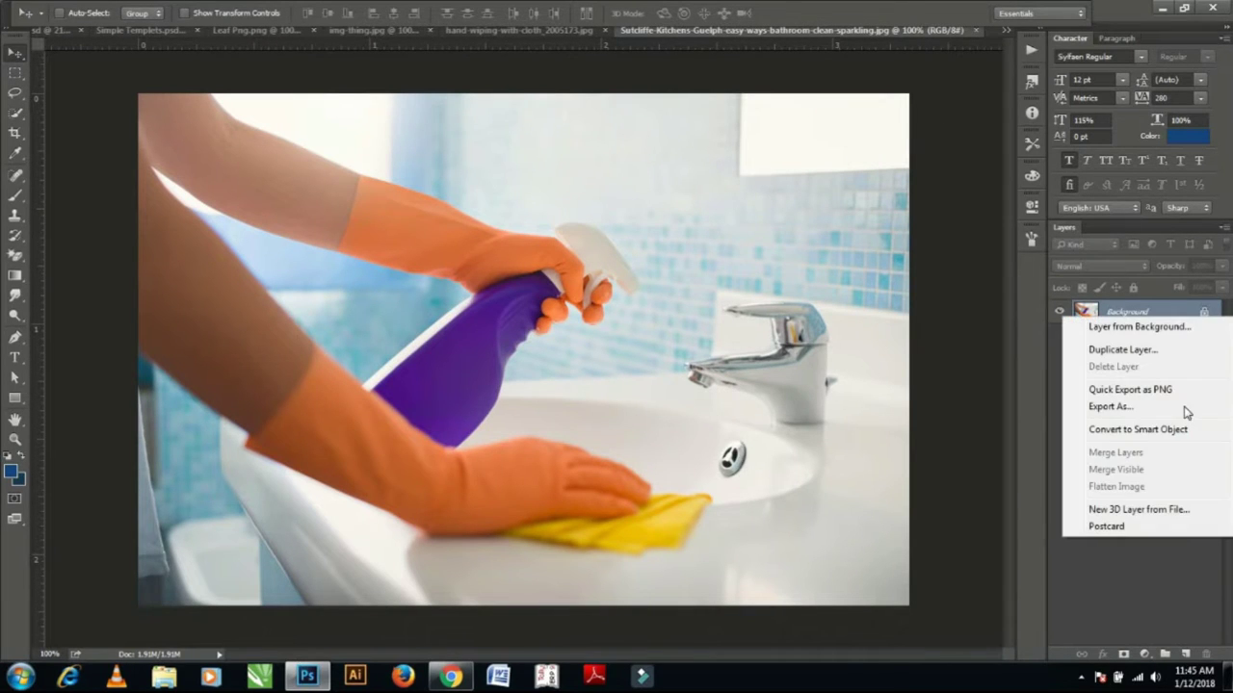
left_click(1142, 350)
left_click(670, 269)
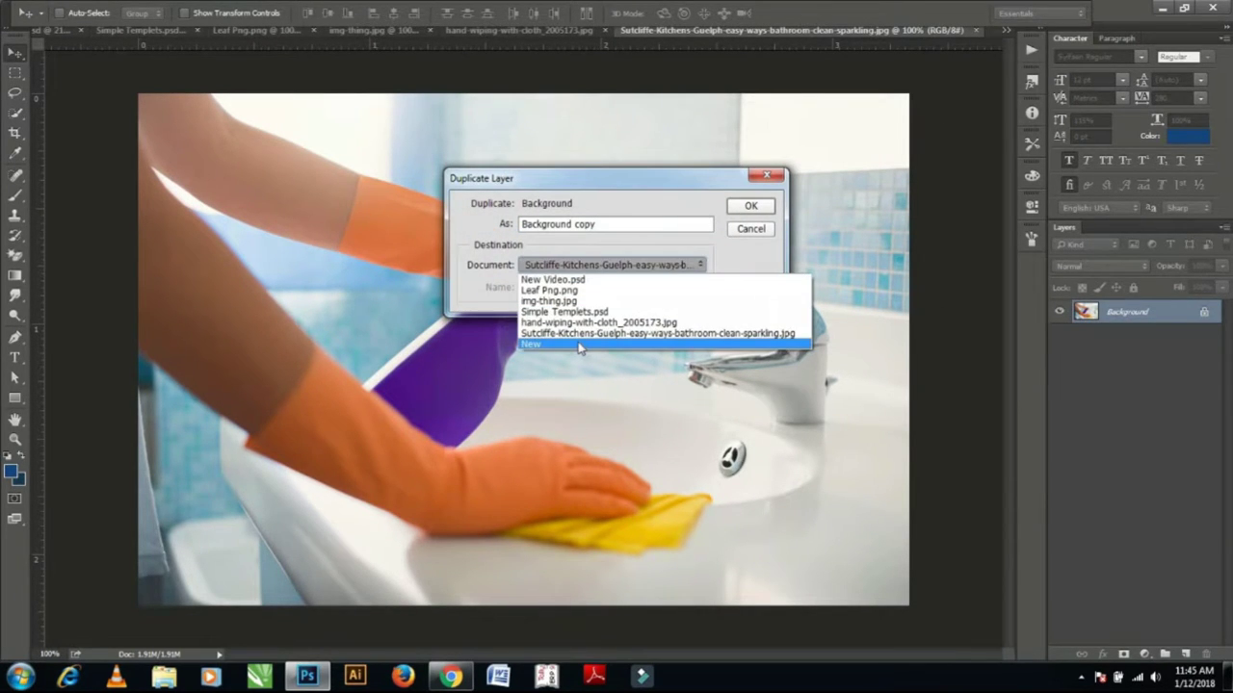
left_click(553, 280)
left_click(748, 207)
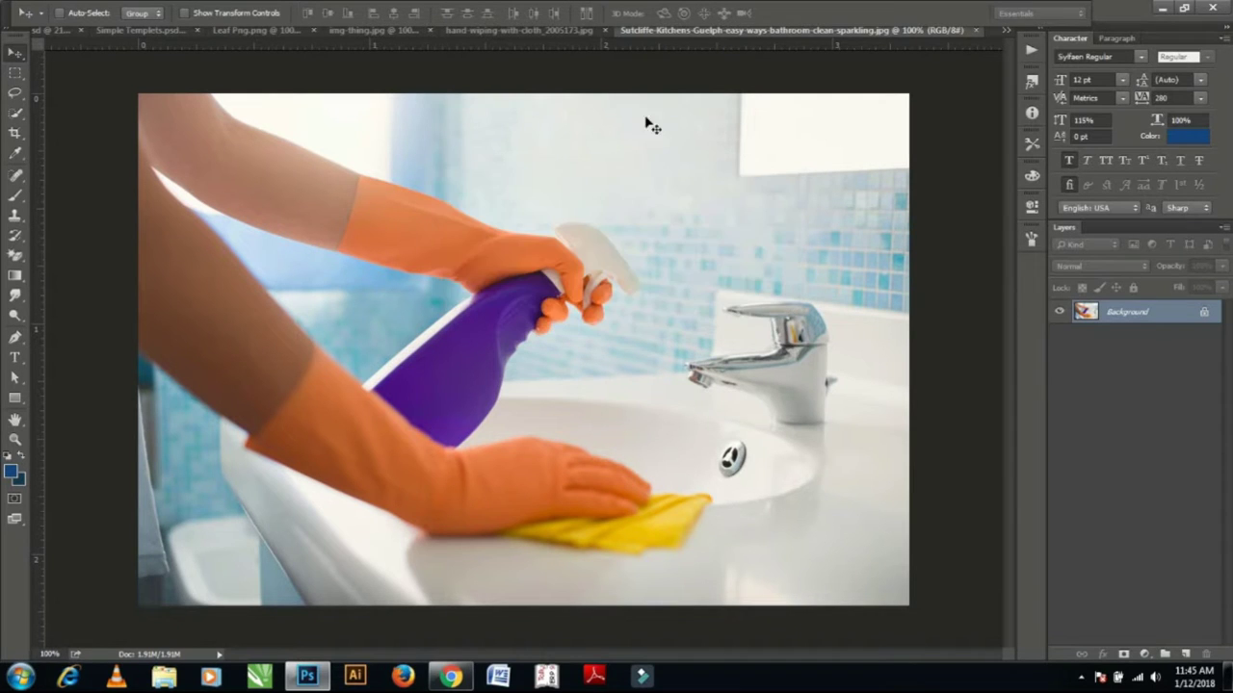
Enlarge the cleaning photo to 164% and position it over the flyer's central panels.
left_click(1005, 32)
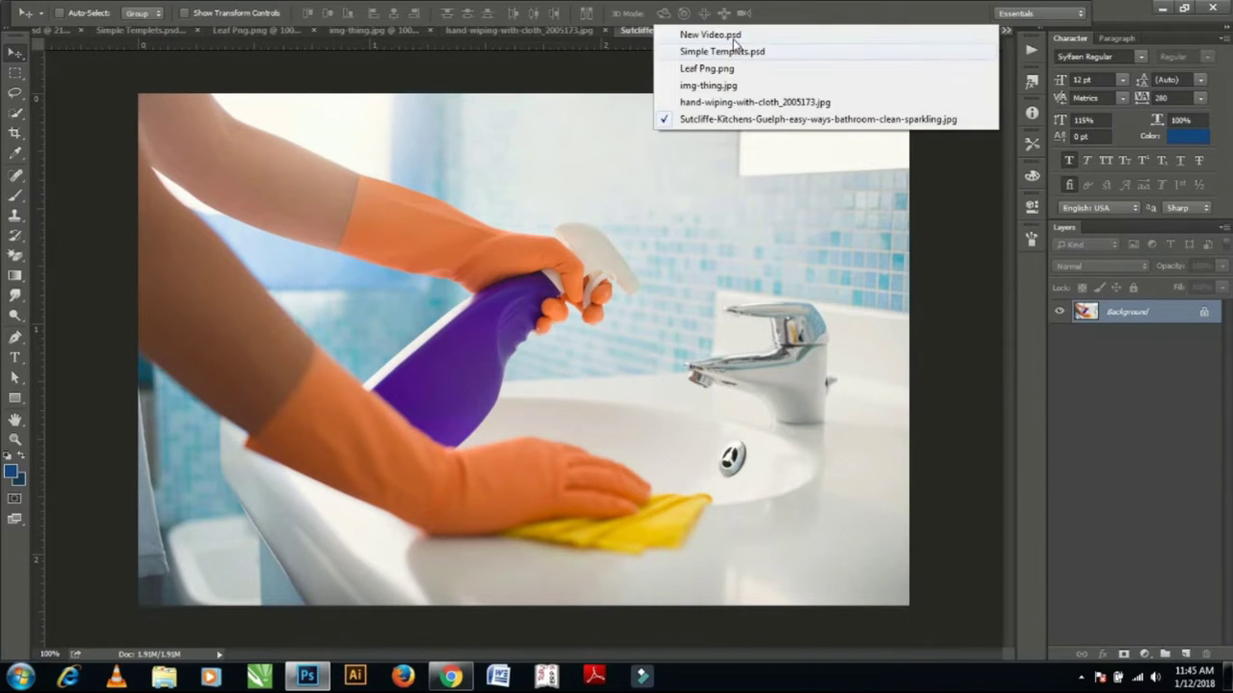
left_click(857, 33)
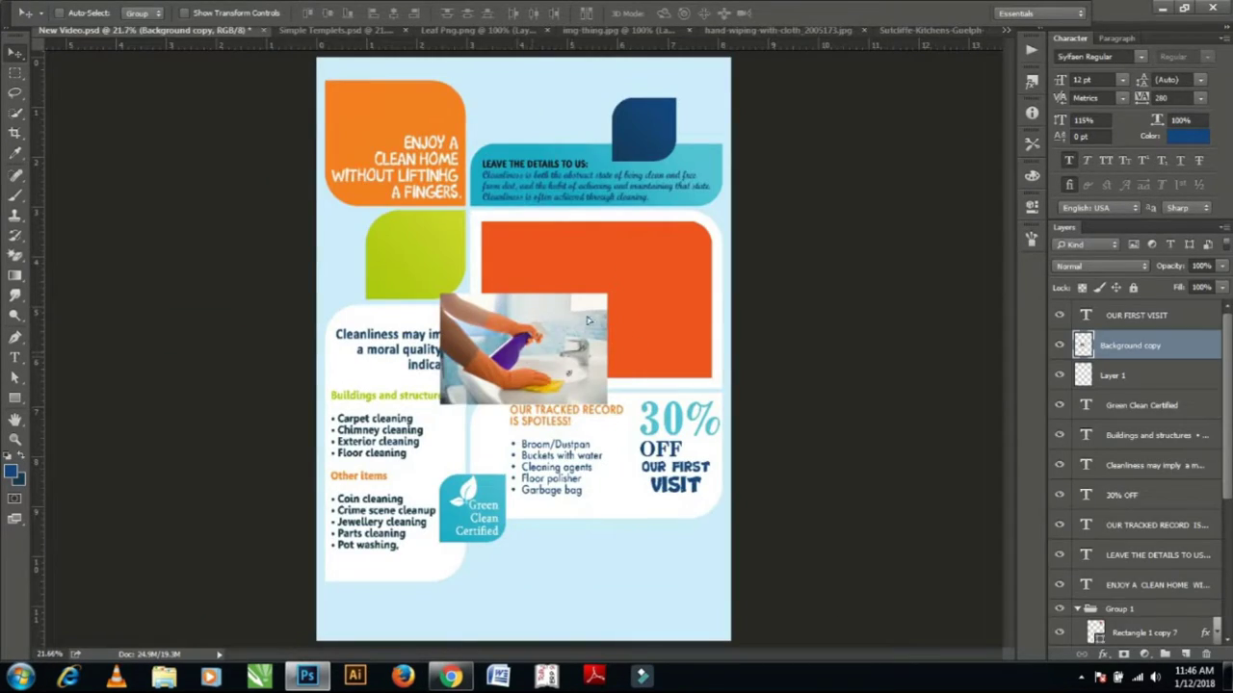
left_click_drag(588, 321, 662, 259)
key("ctrl+t")
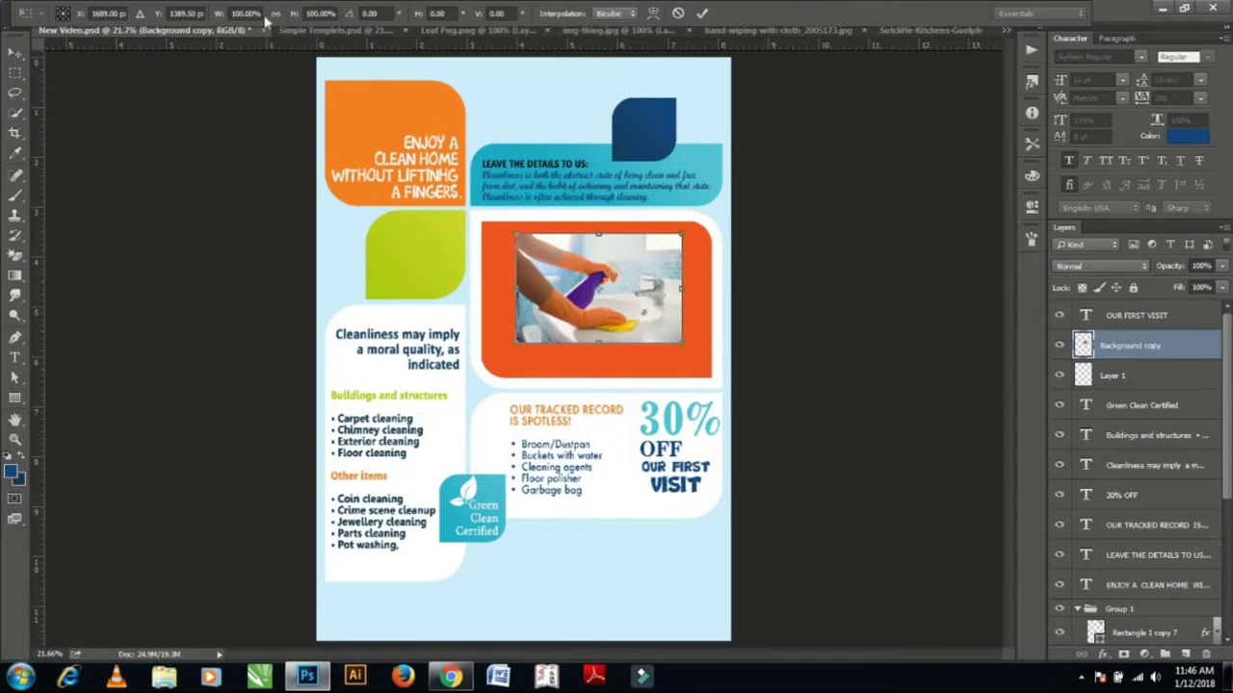
left_click_drag(220, 15, 268, 29)
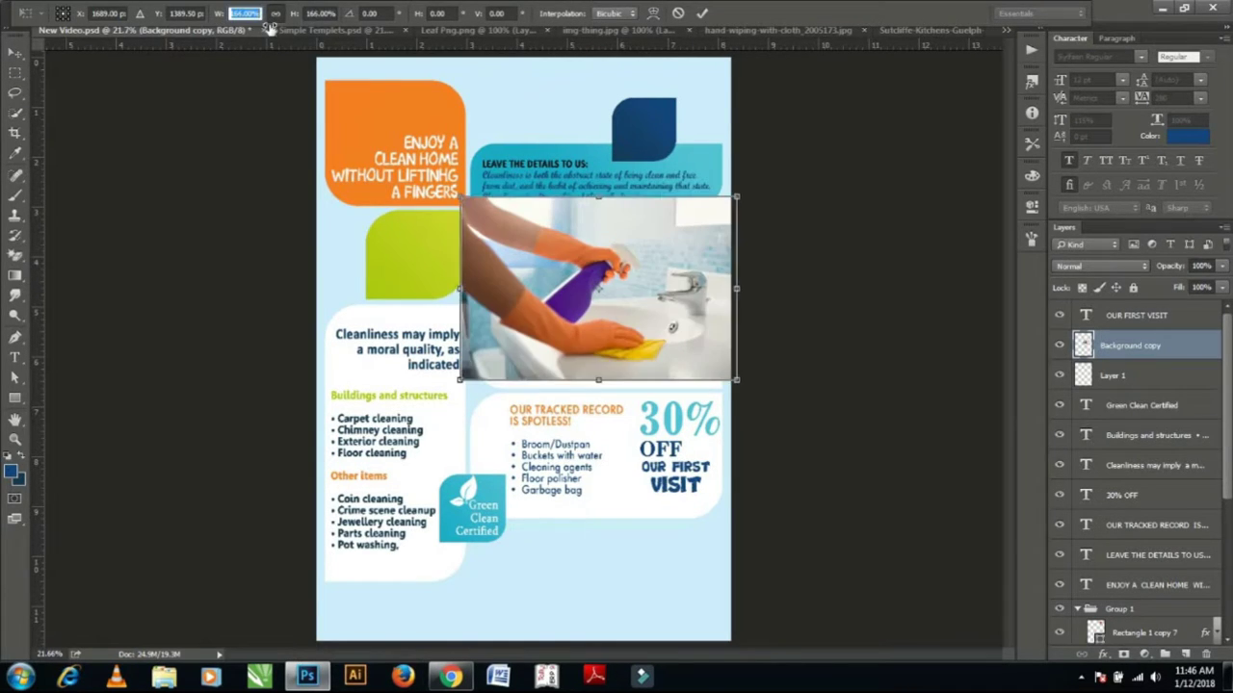
key("Return")
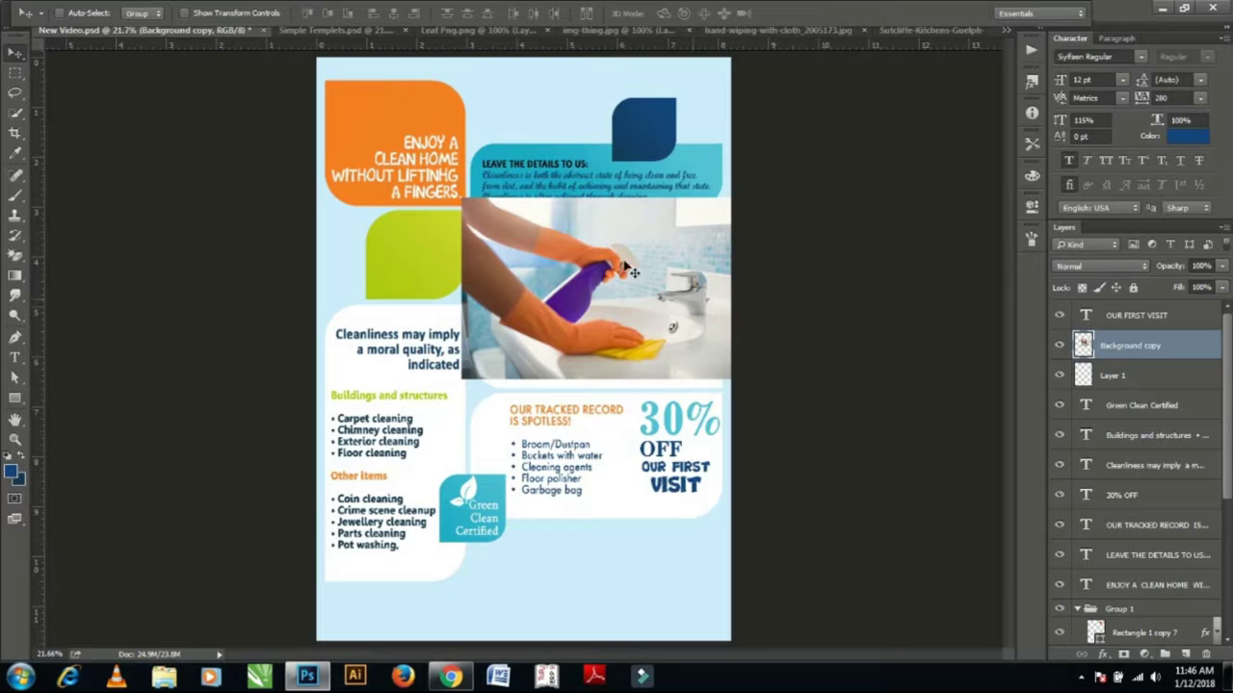
left_click_drag(628, 272, 570, 407)
left_click_drag(1132, 345, 1153, 662)
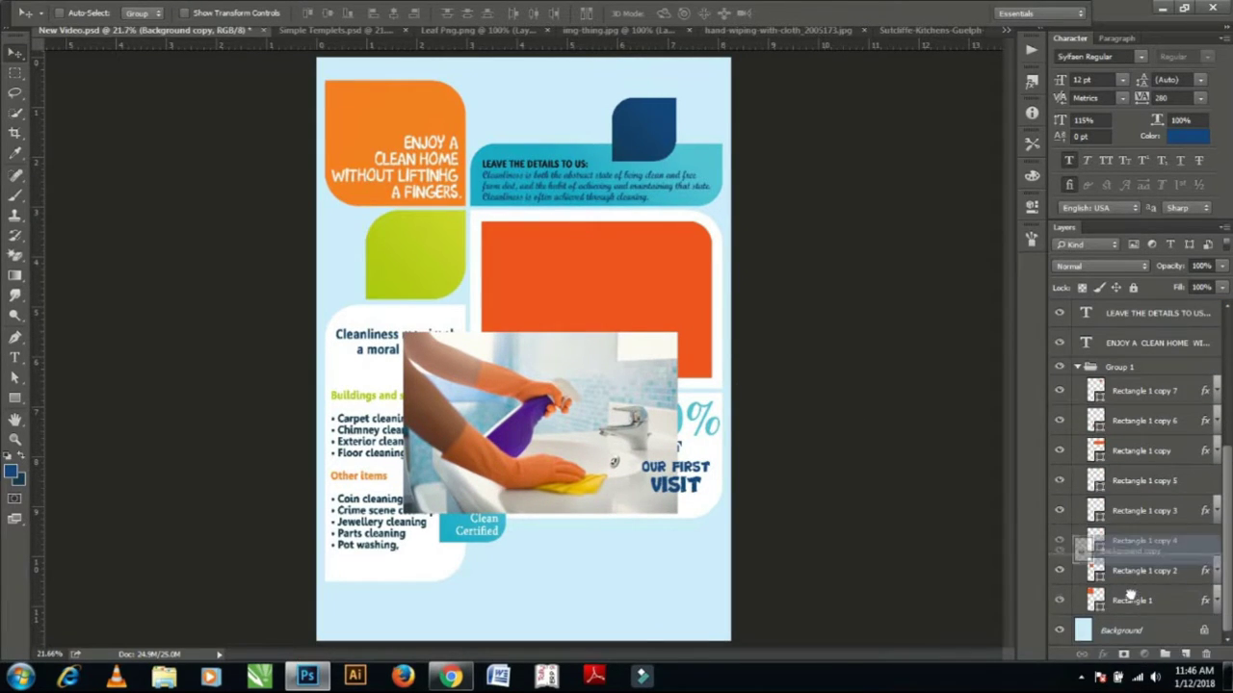
Clip the photo layer to the orange rounded panel and position it inside the frame.
left_click_drag(1152, 662, 1115, 559)
right_click(1114, 558)
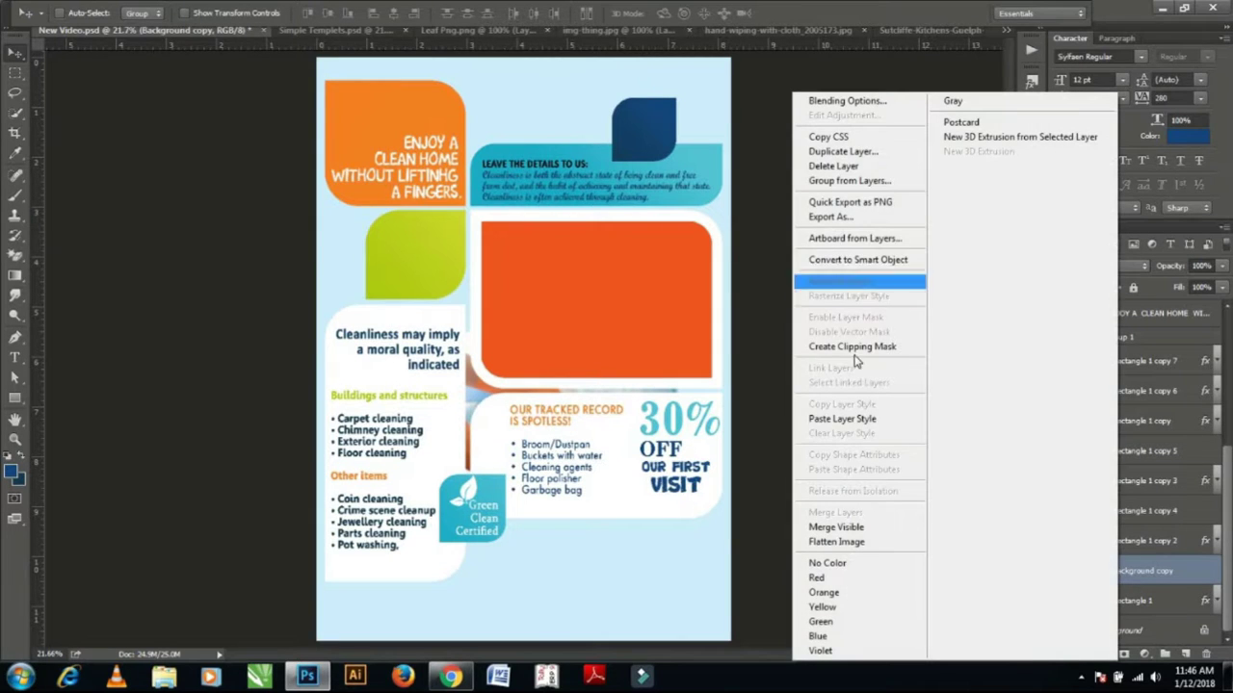
left_click(1230, 564)
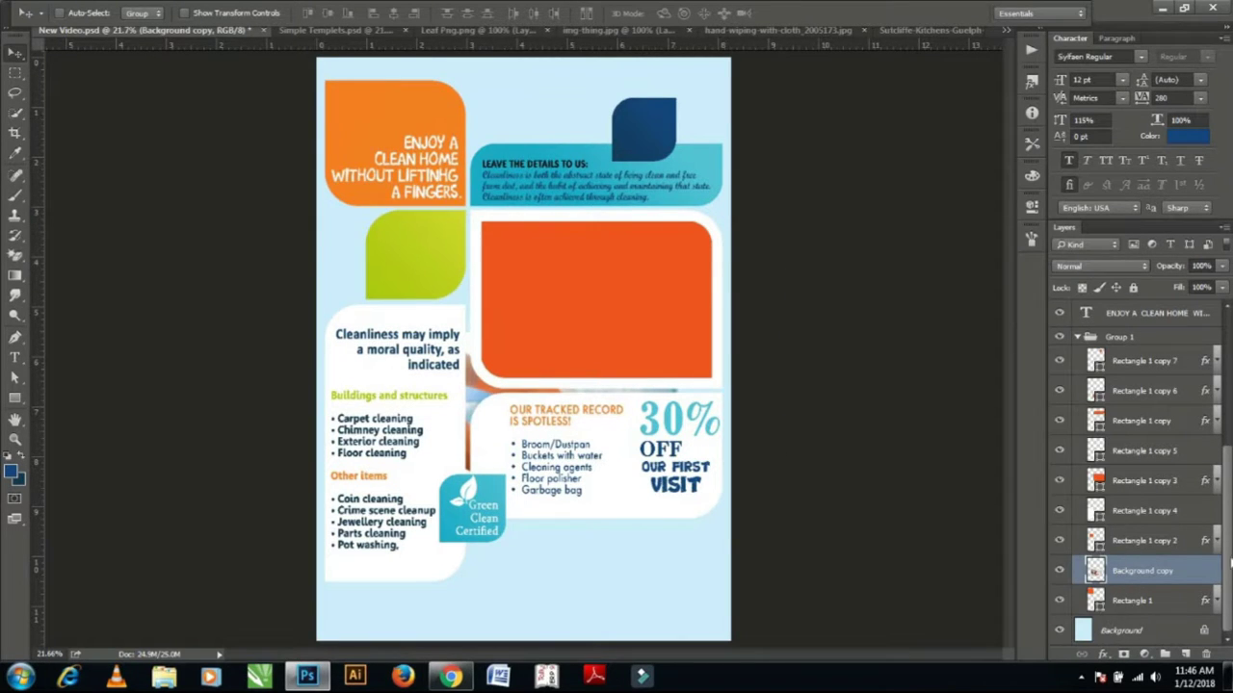
left_click_drag(1153, 520, 1148, 487)
right_click(1146, 488)
left_click(881, 347)
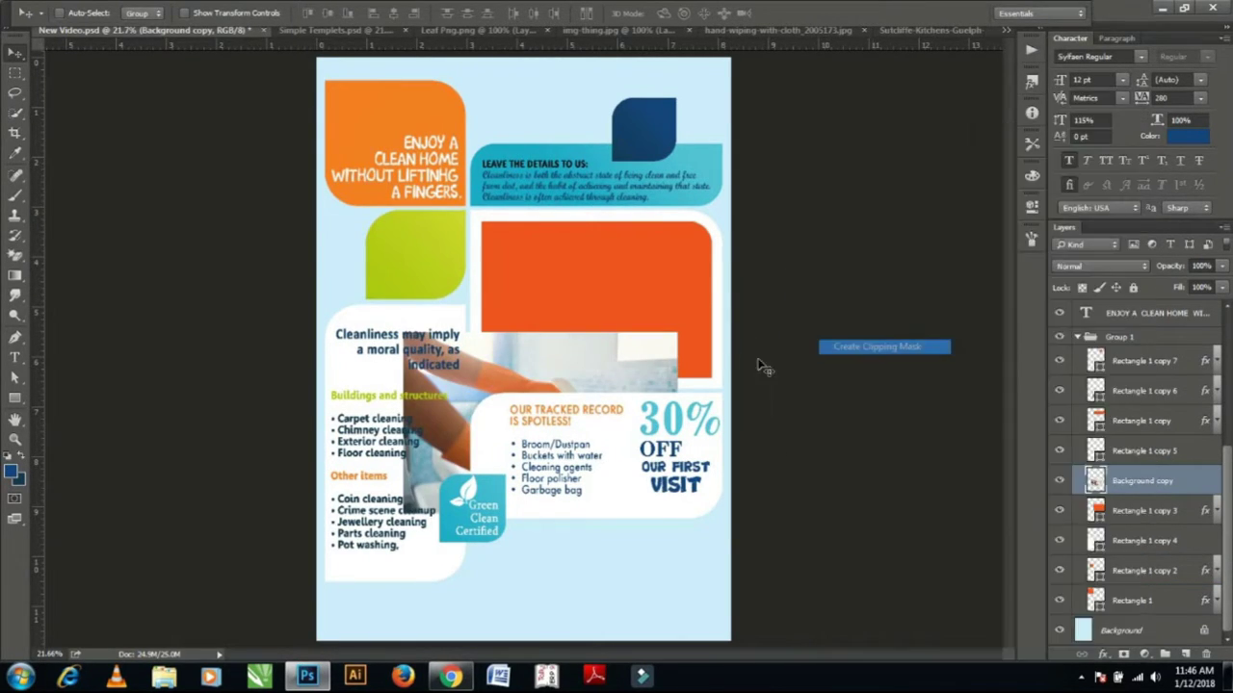
left_click_drag(626, 366, 674, 239)
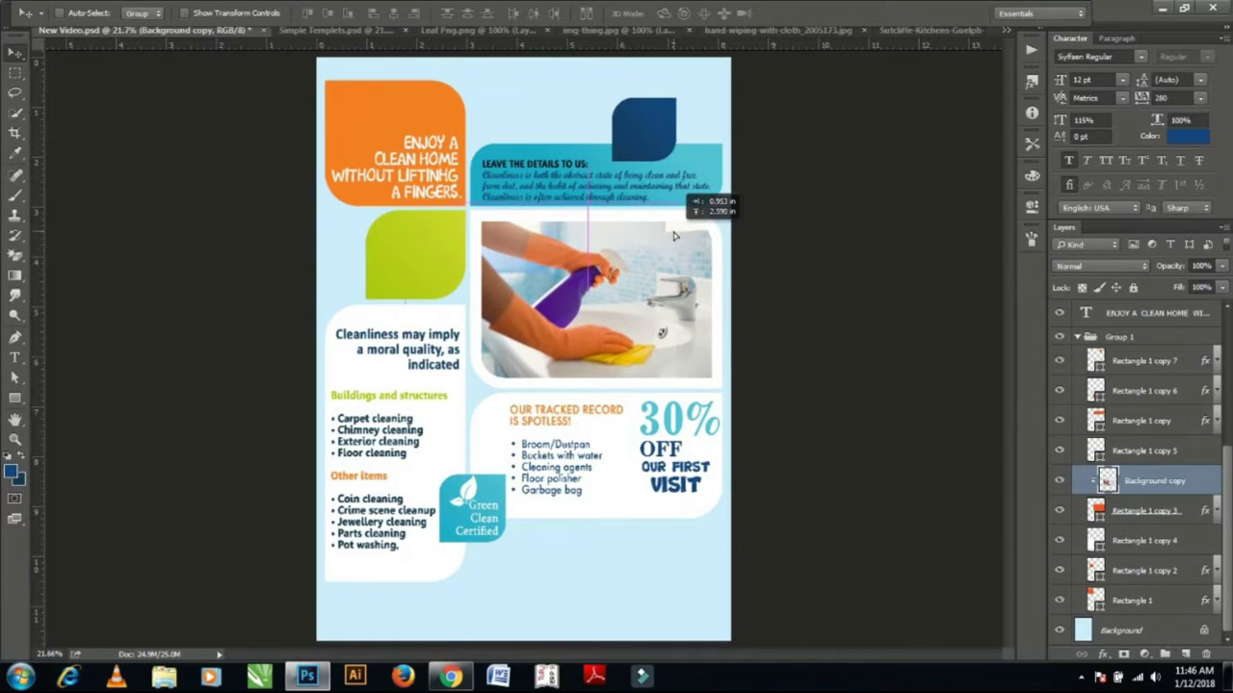
left_click_drag(674, 238, 676, 240)
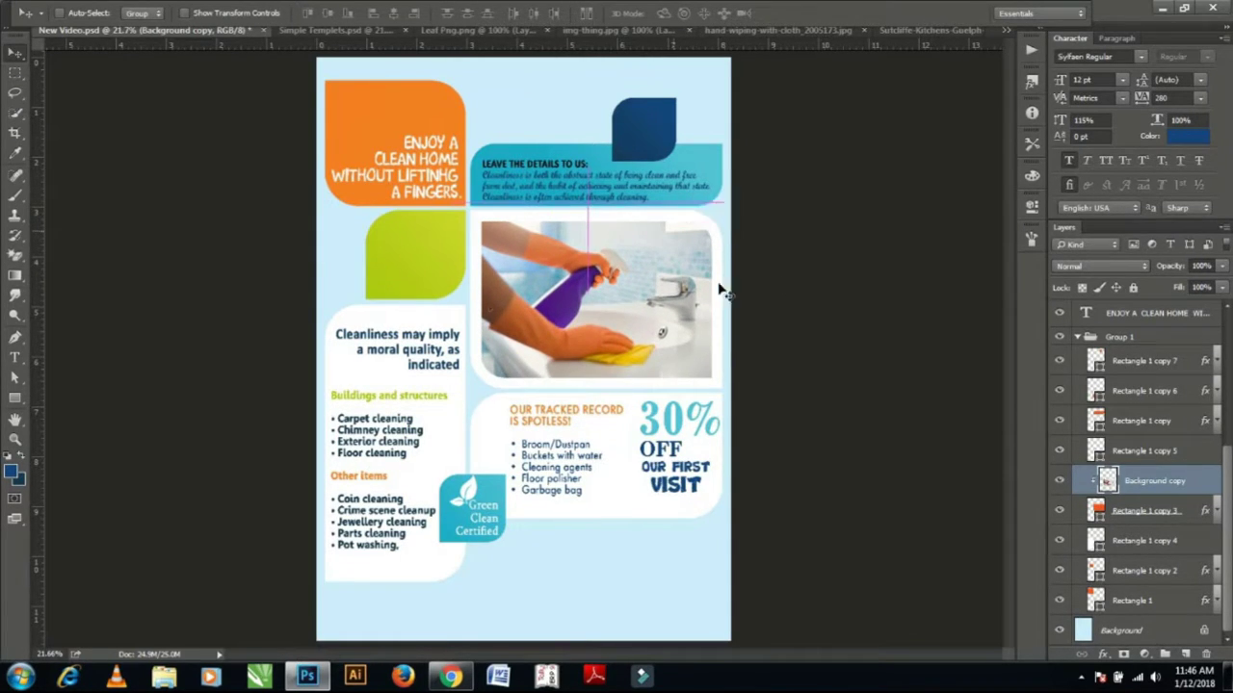
right_click(448, 257)
left_click(471, 459)
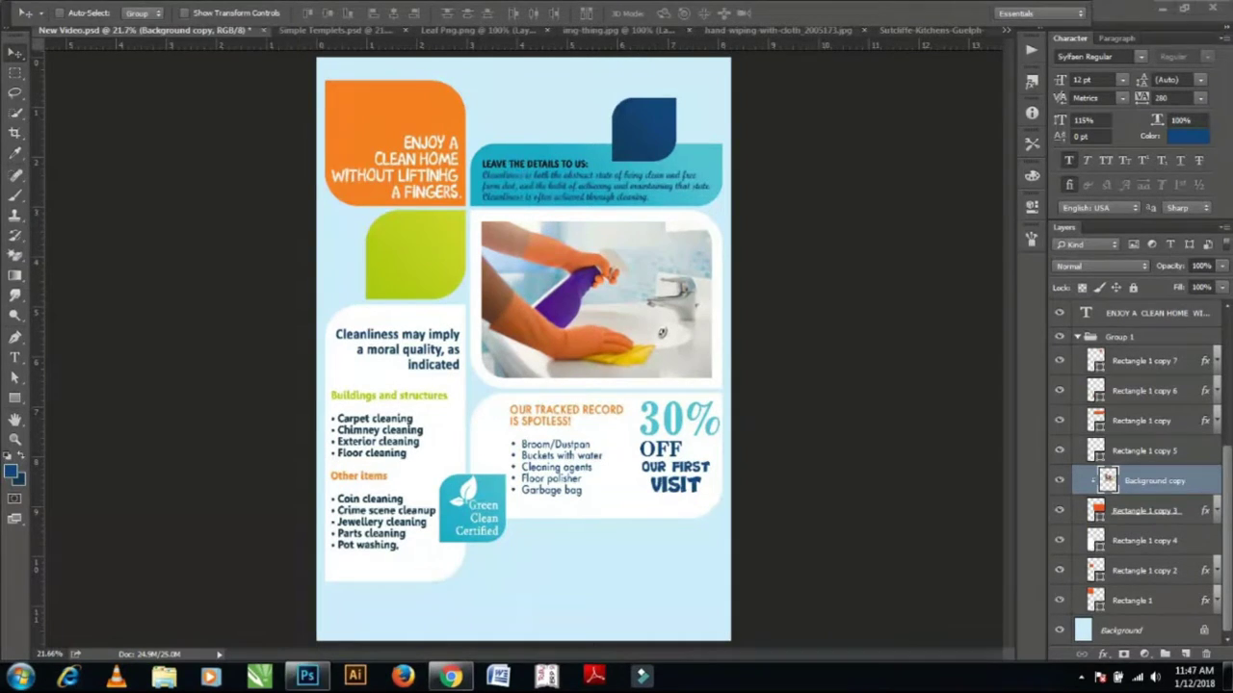
Close the leaf and img-thing documents without saving.
left_click(547, 31)
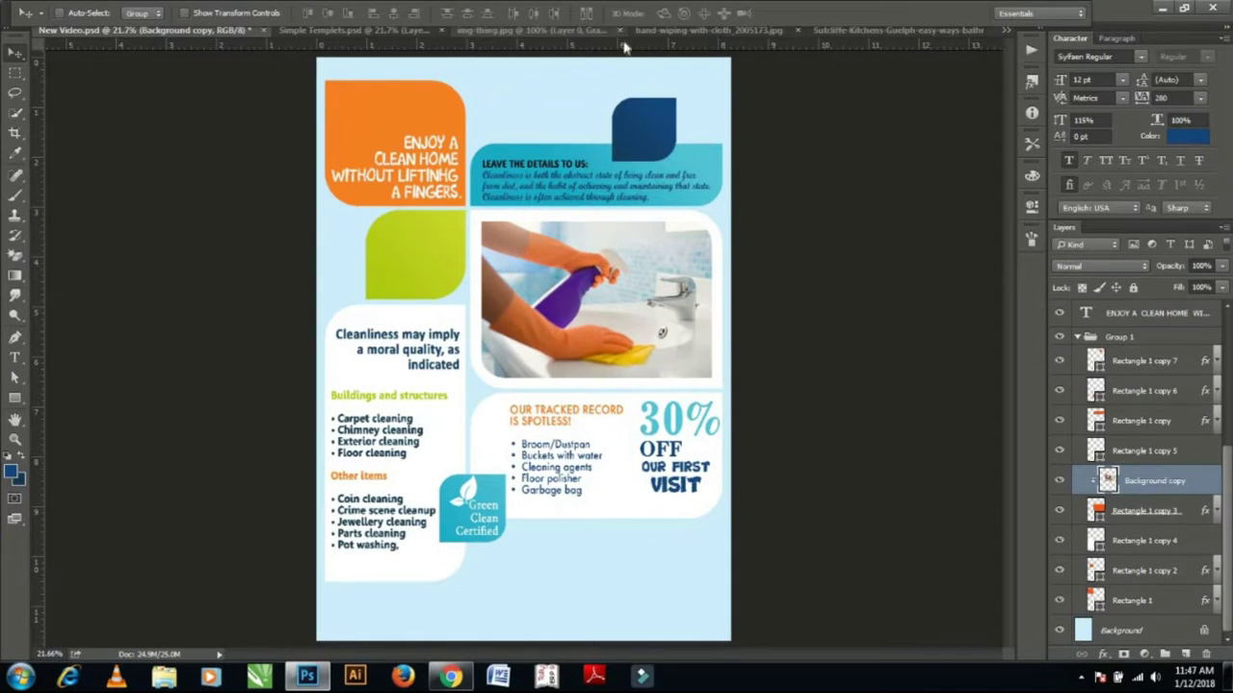
left_click(619, 30)
left_click(614, 261)
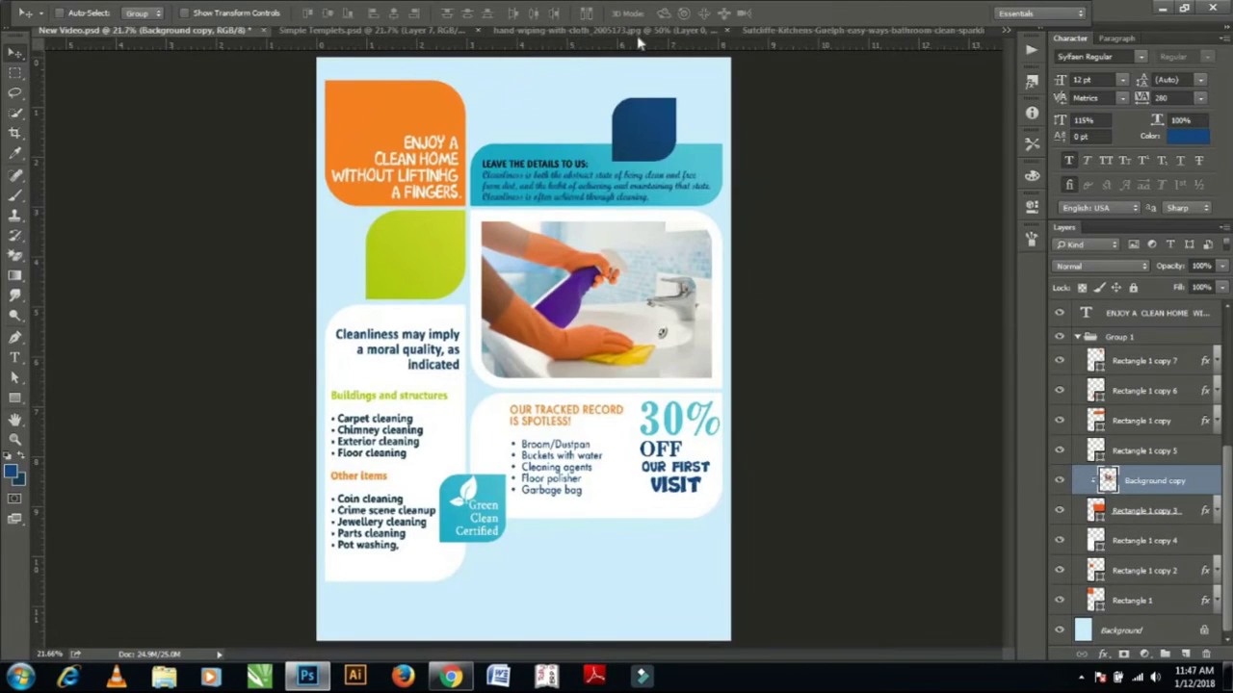
Close the bathroom photo document and return to the New Video.psd flyer.
left_click(640, 32)
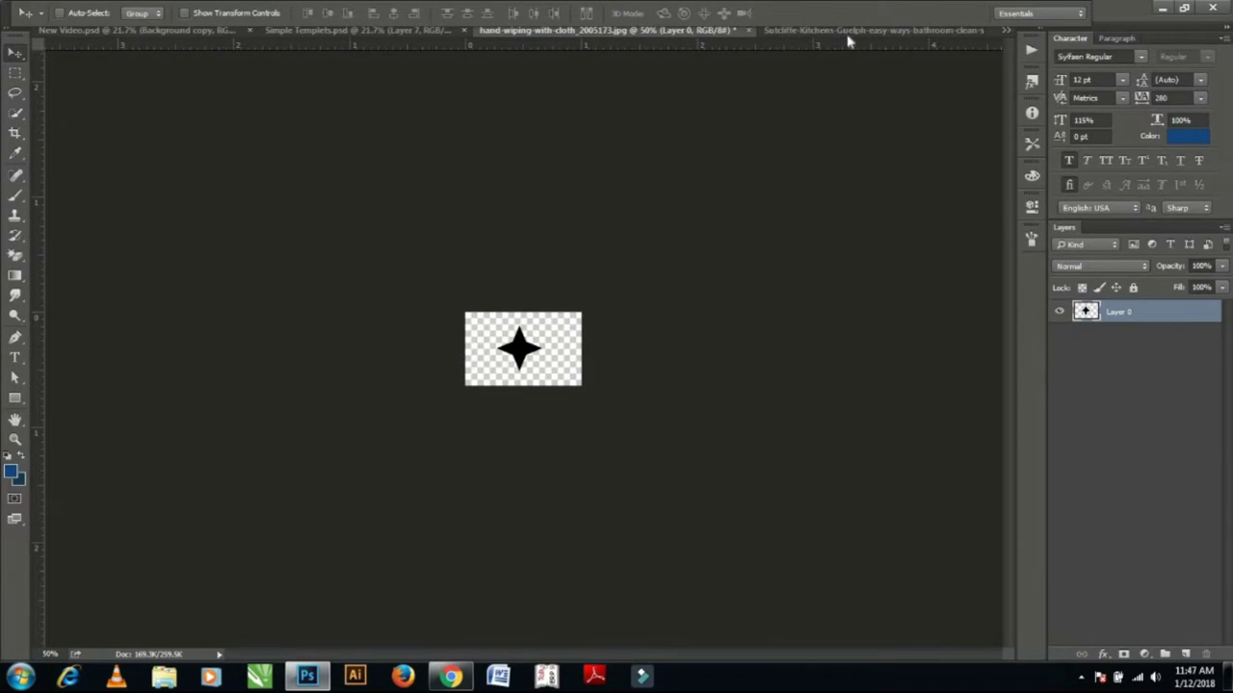
left_click(900, 33)
left_click(975, 31)
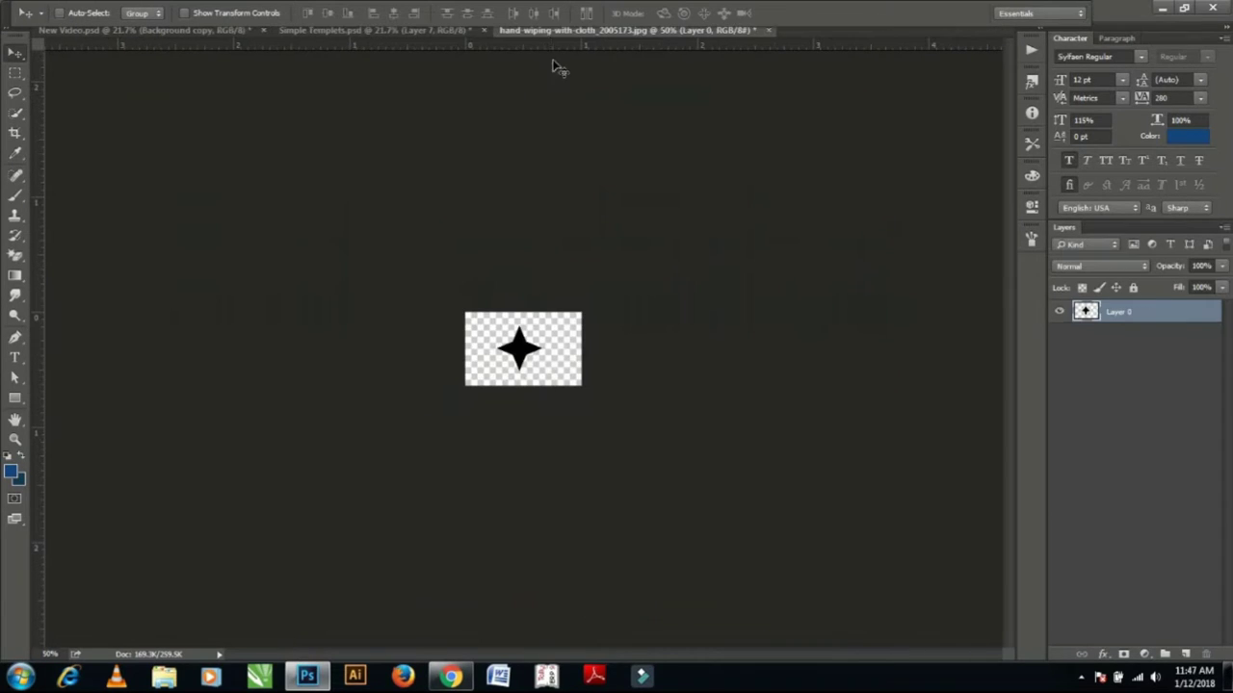
left_click(135, 31)
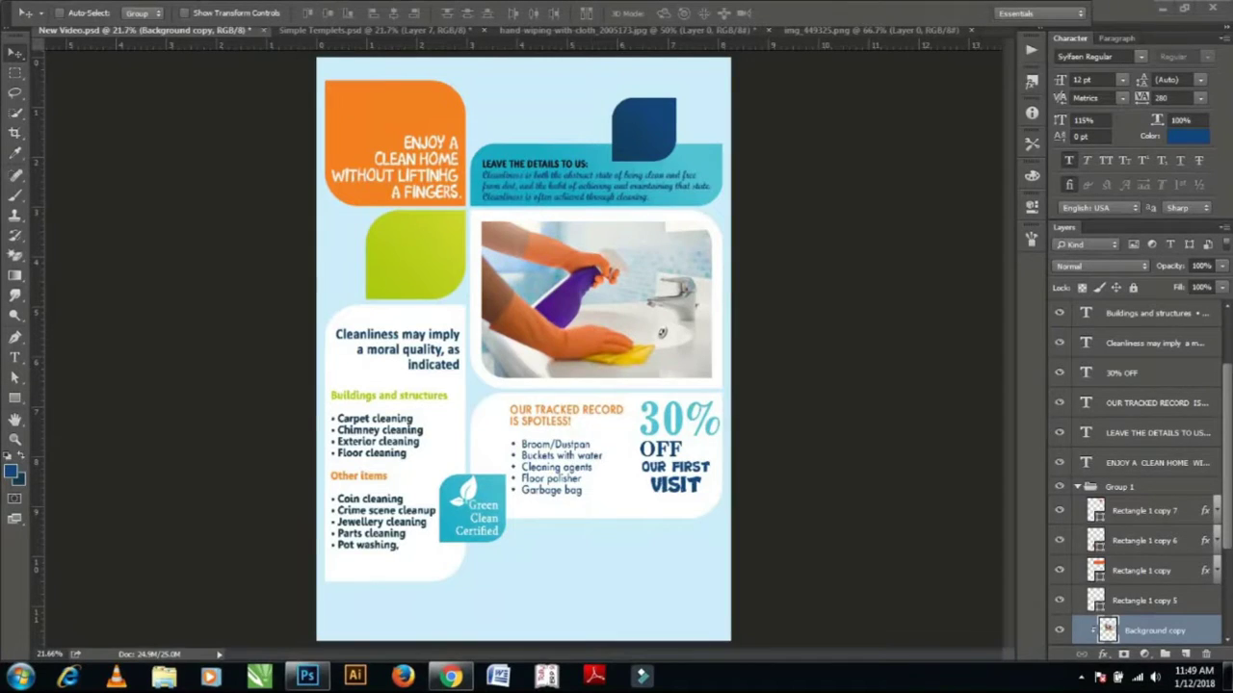
Bring the broom graphic into the flyer, top of its group, scaled to about a third.
left_click_drag(539, 327, 565, 345)
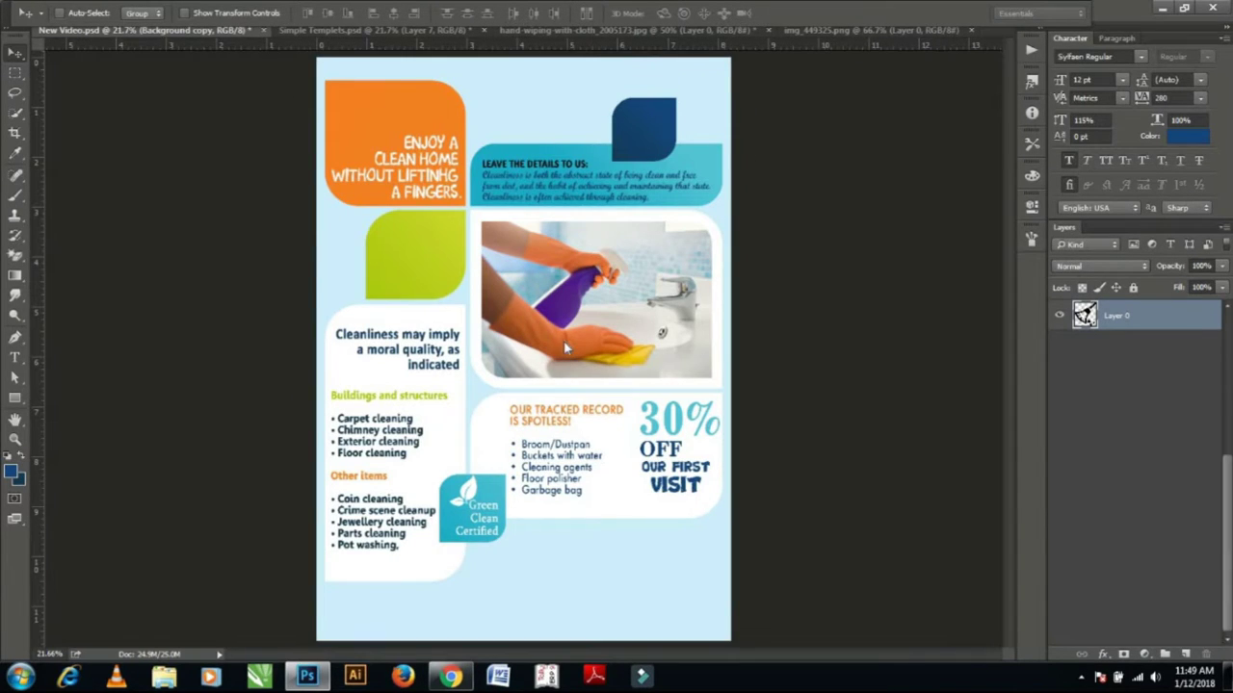
left_click_drag(564, 344, 565, 336)
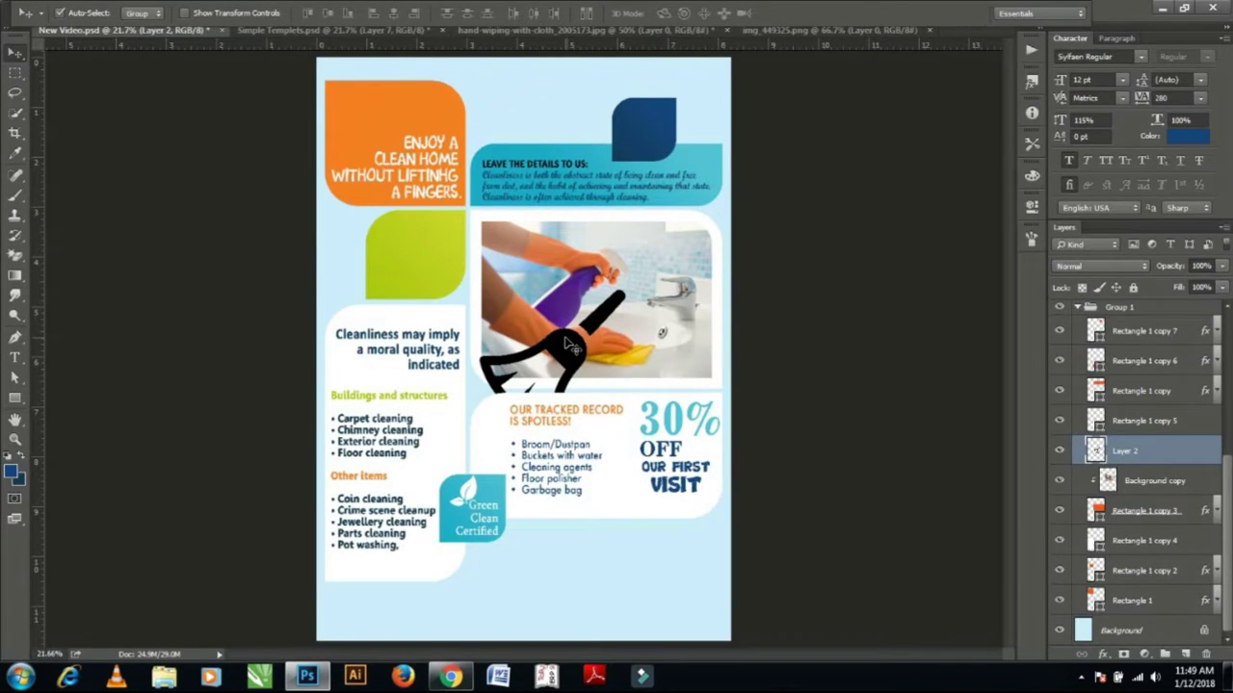
key("ctrl+shift+bracketright")
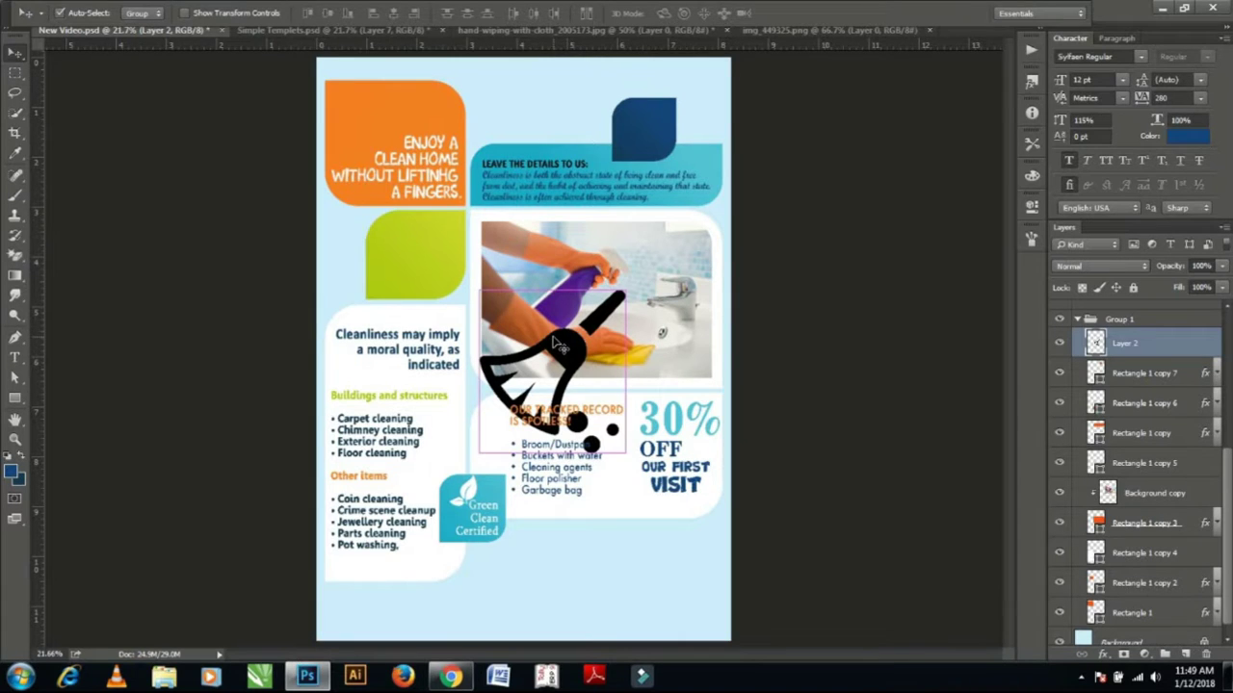
key("ctrl+t")
left_click_drag(217, 13, 164, 6)
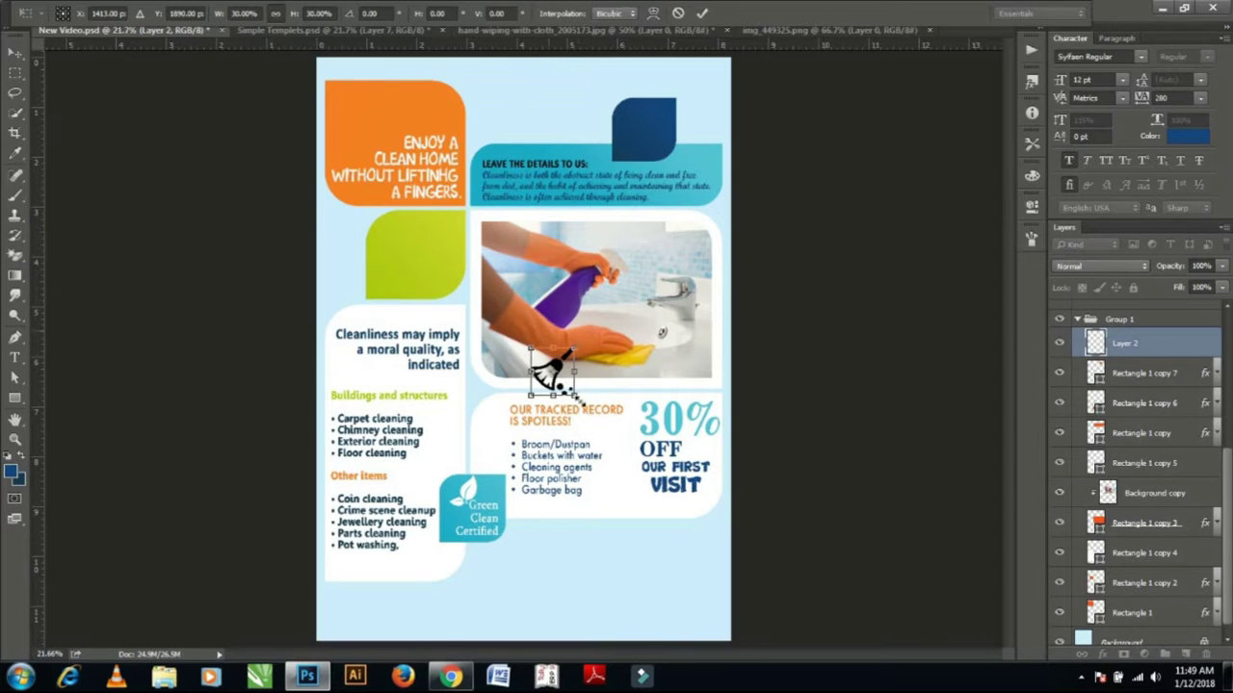
key("Return")
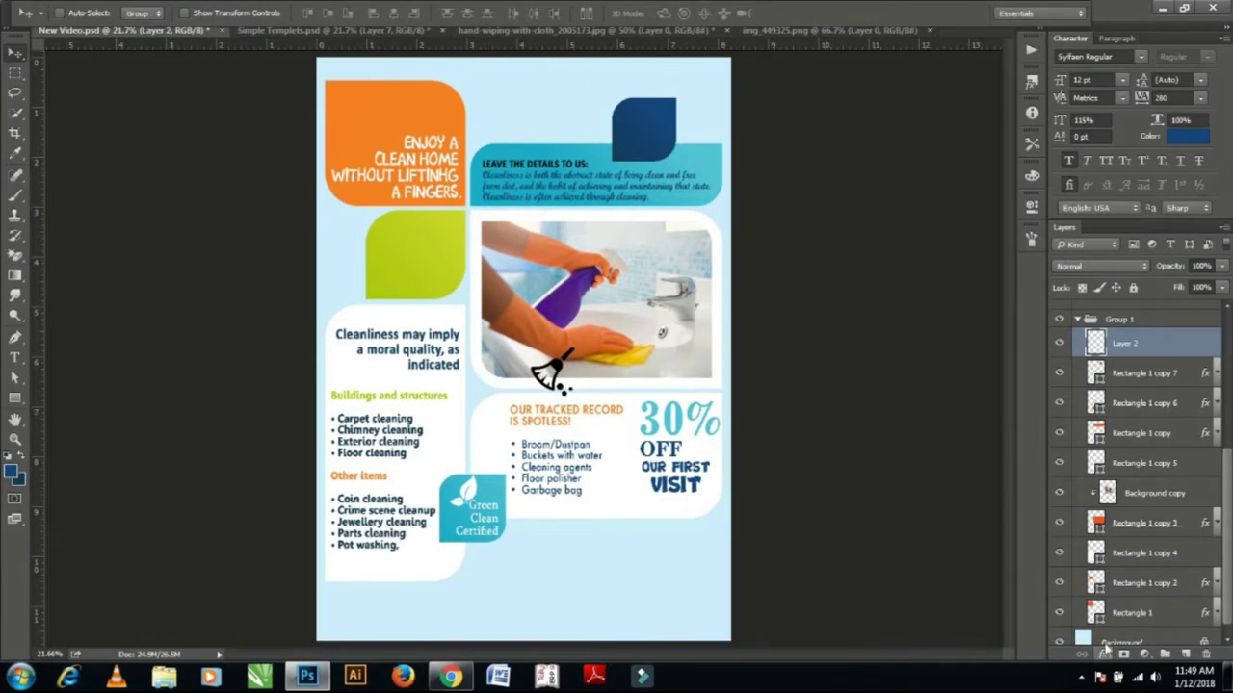
left_click(1105, 648)
key("Escape")
Give the broom a white Color Overlay.
left_click(1105, 648)
left_click(1146, 554)
left_click(880, 126)
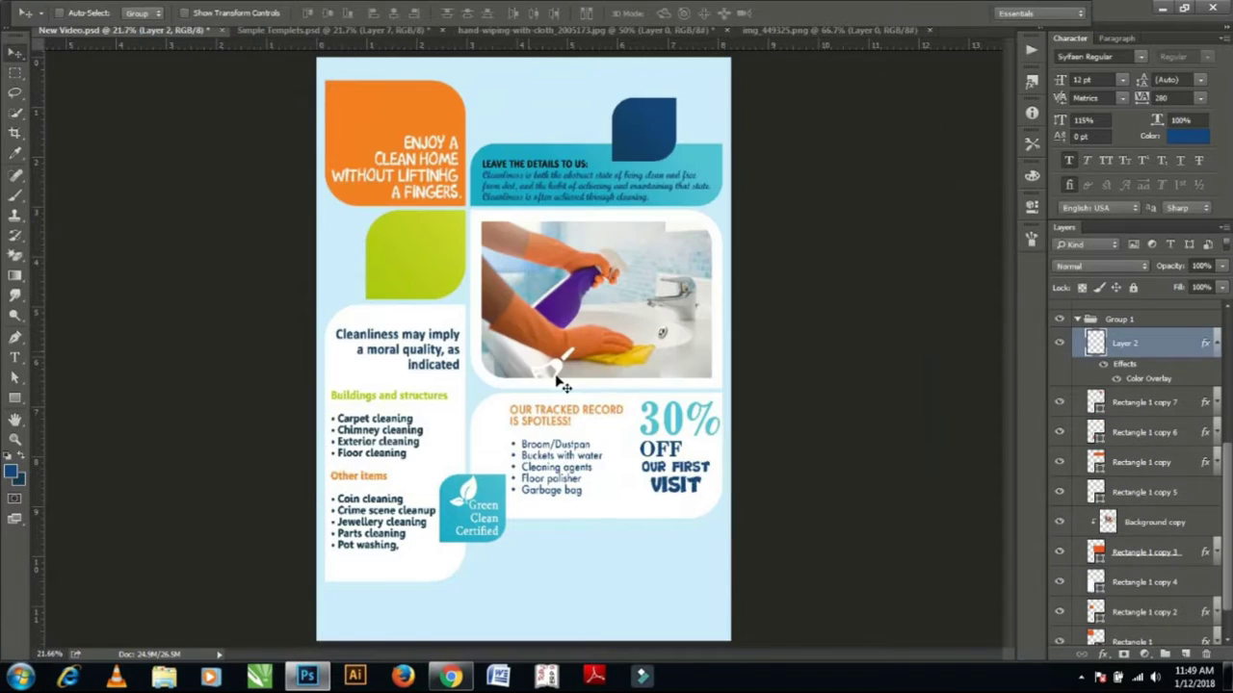
Scale the broom to 90% and center it inside the dark-blue leaf shape.
left_click_drag(604, 188, 626, 185)
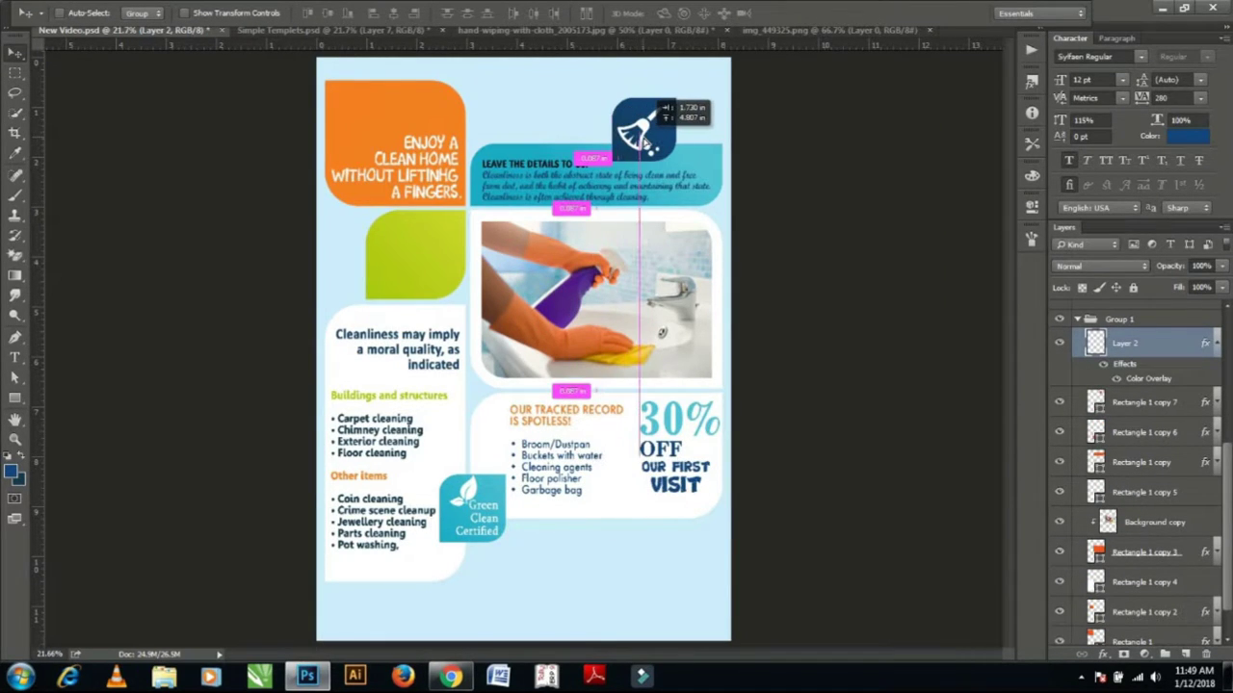
key("ctrl+t")
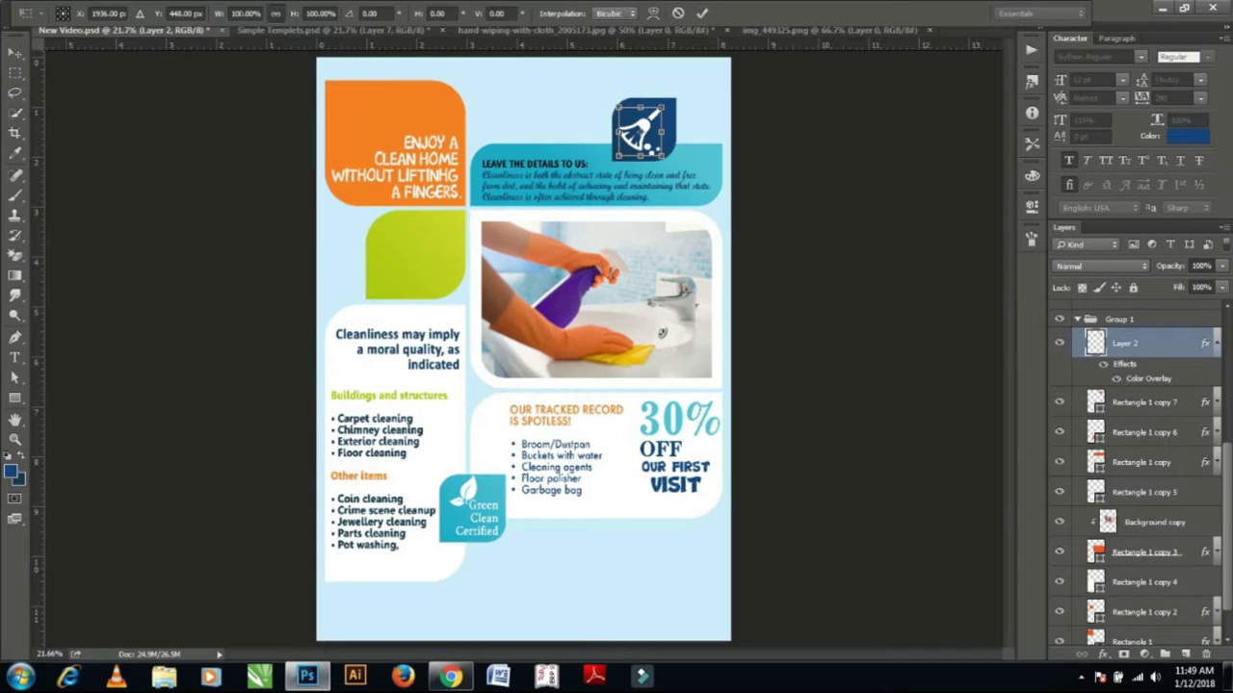
left_click_drag(220, 19, 214, 7)
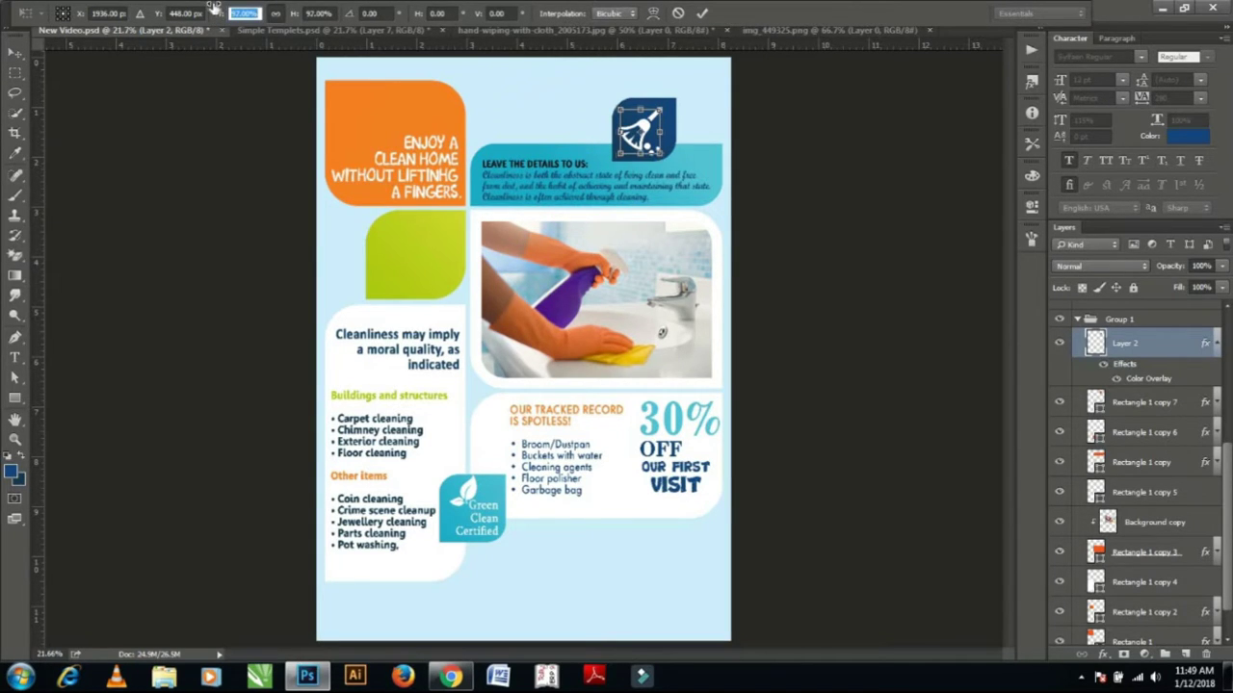
type("90")
key("Return")
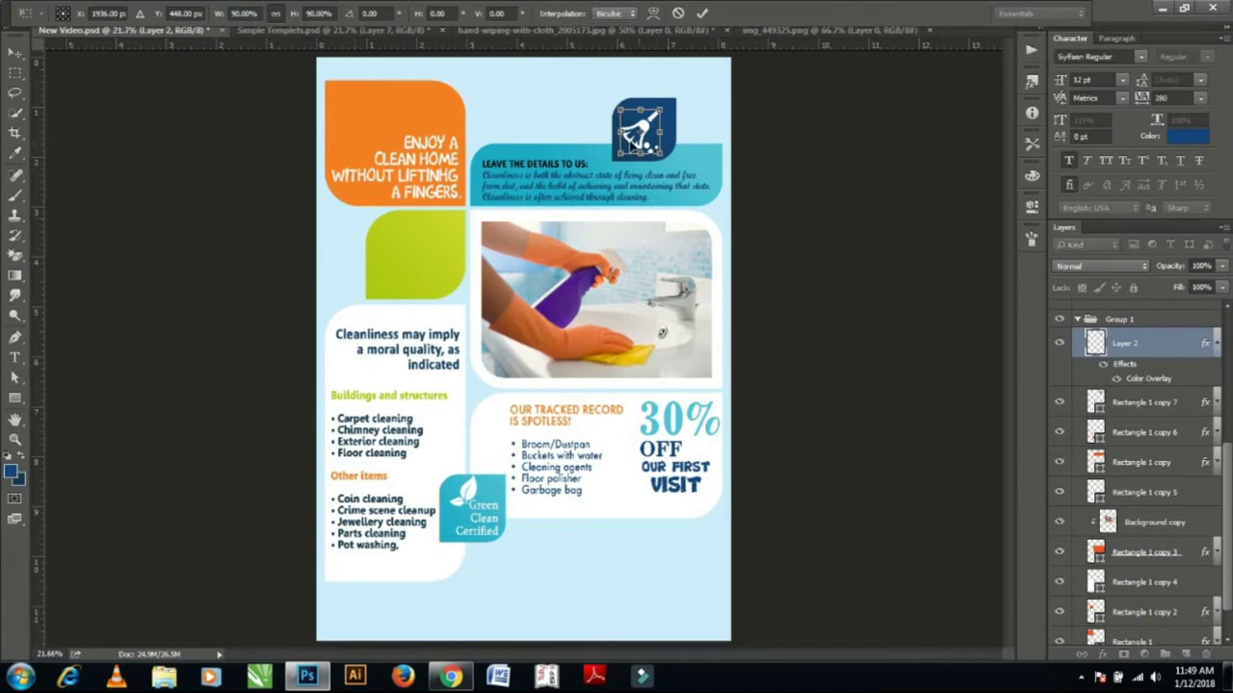
key("Return")
left_click_drag(647, 149, 651, 143)
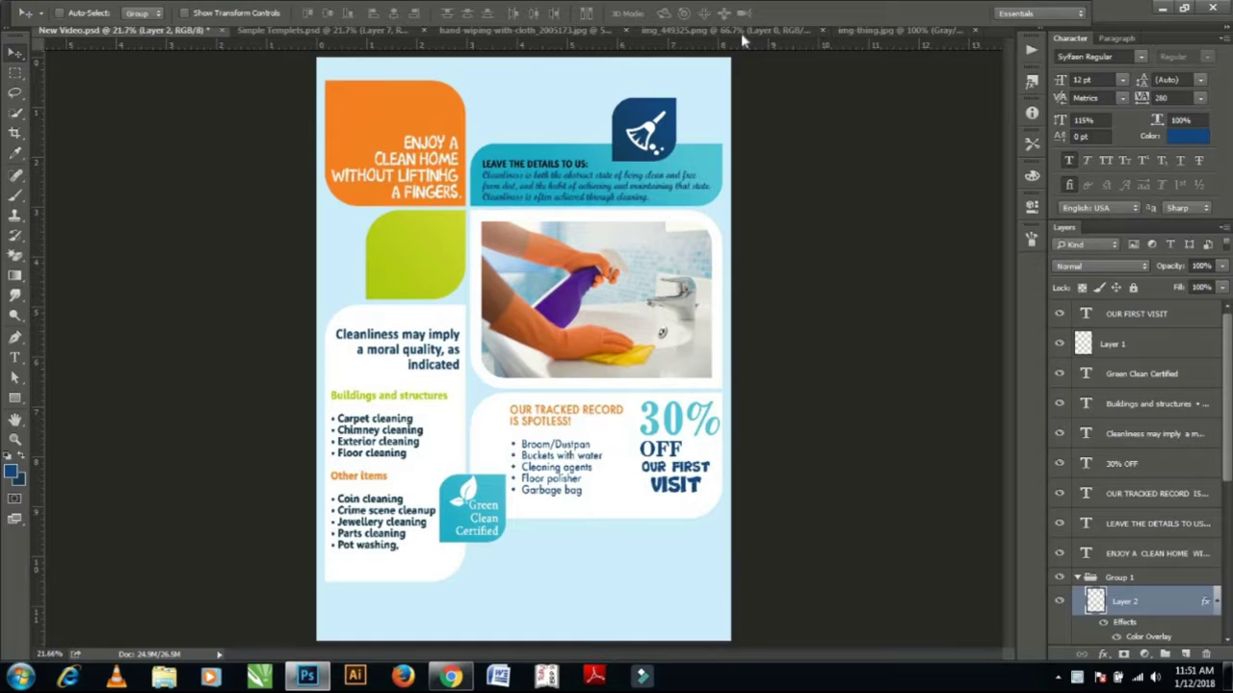
Close the broom's source image and switch to img-thing.jpg.
left_click(739, 30)
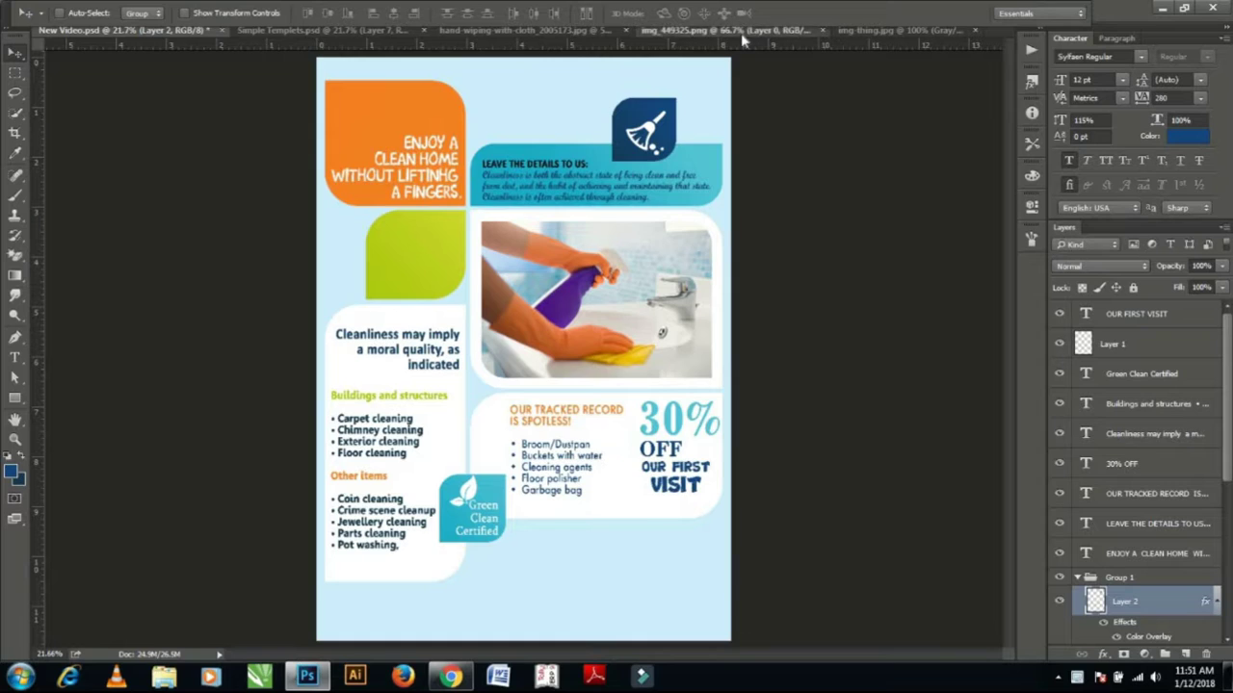
left_click(825, 30)
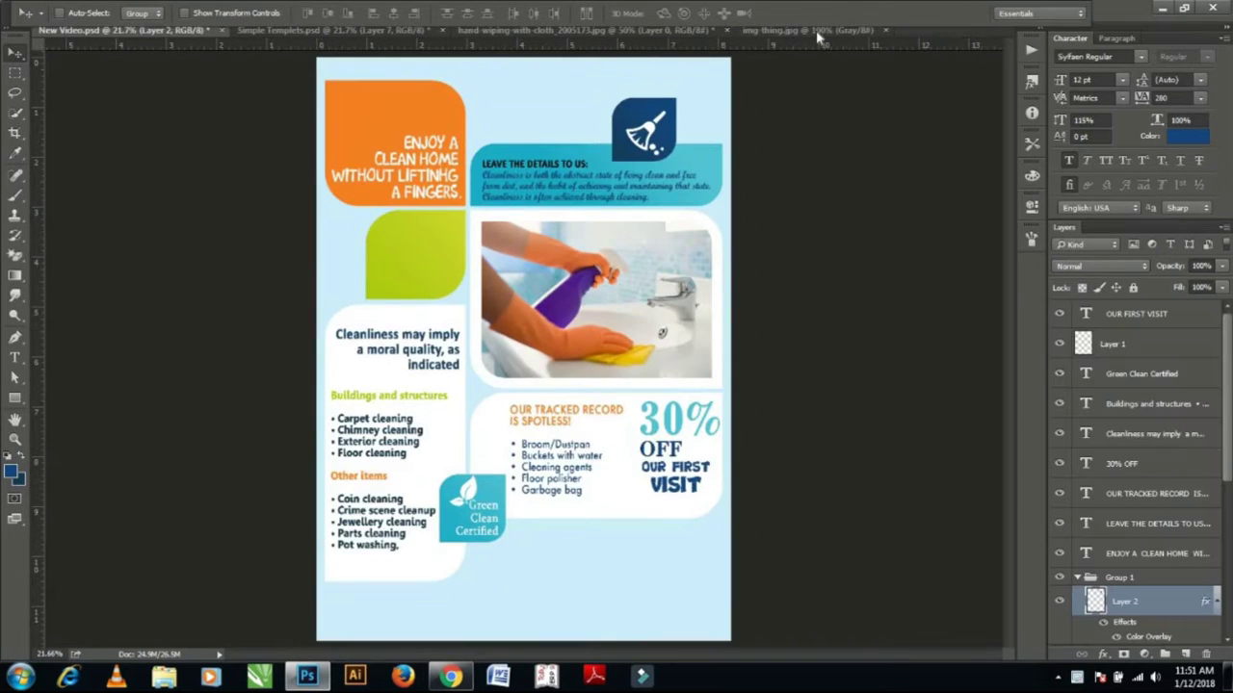
left_click(815, 30)
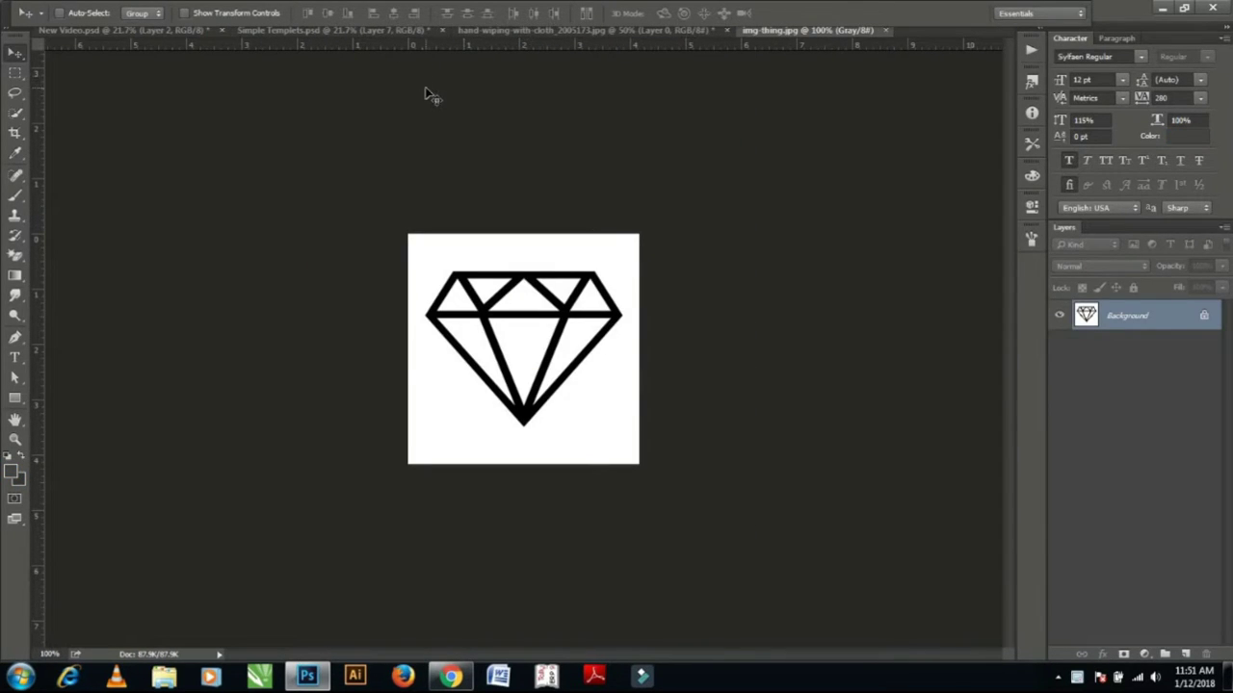
Select the white background of img-thing.jpg with Color Range.
key("alt+f")
key("Right")
key("Right")
key("Right")
key("Right")
key("Right")
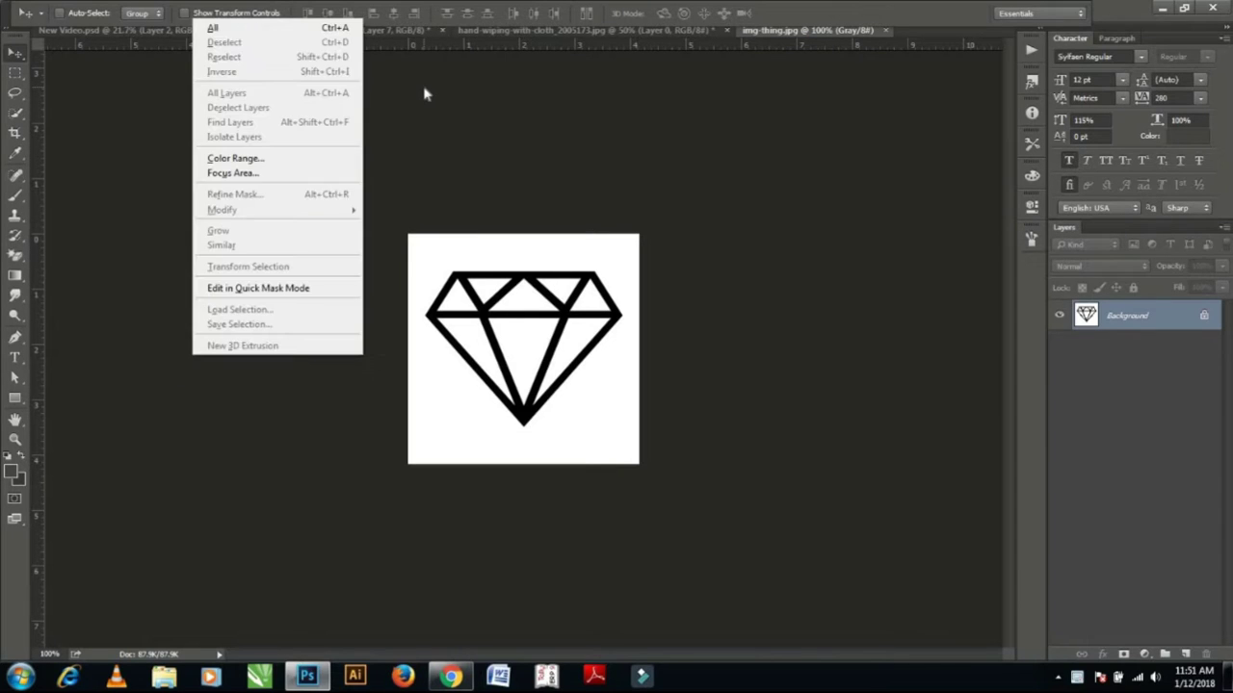
key("Left")
key("Right")
key("Down")
key("Down")
key("Down")
key("Down")
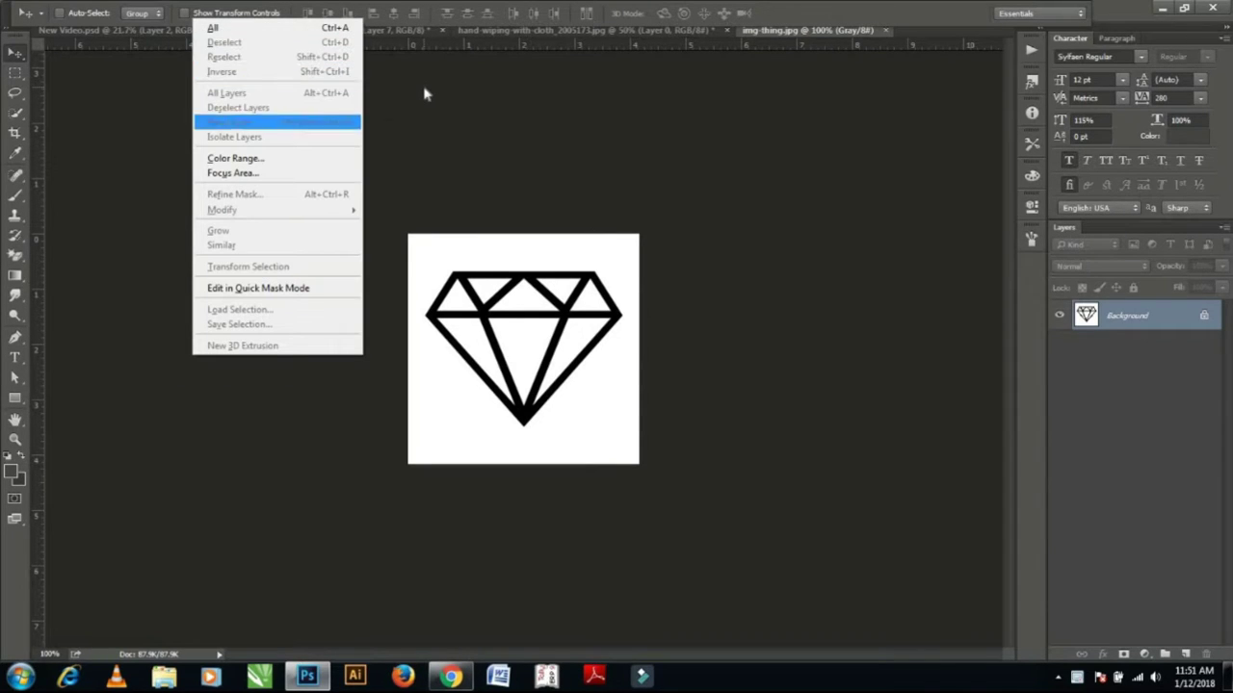
key("Down")
key("Return")
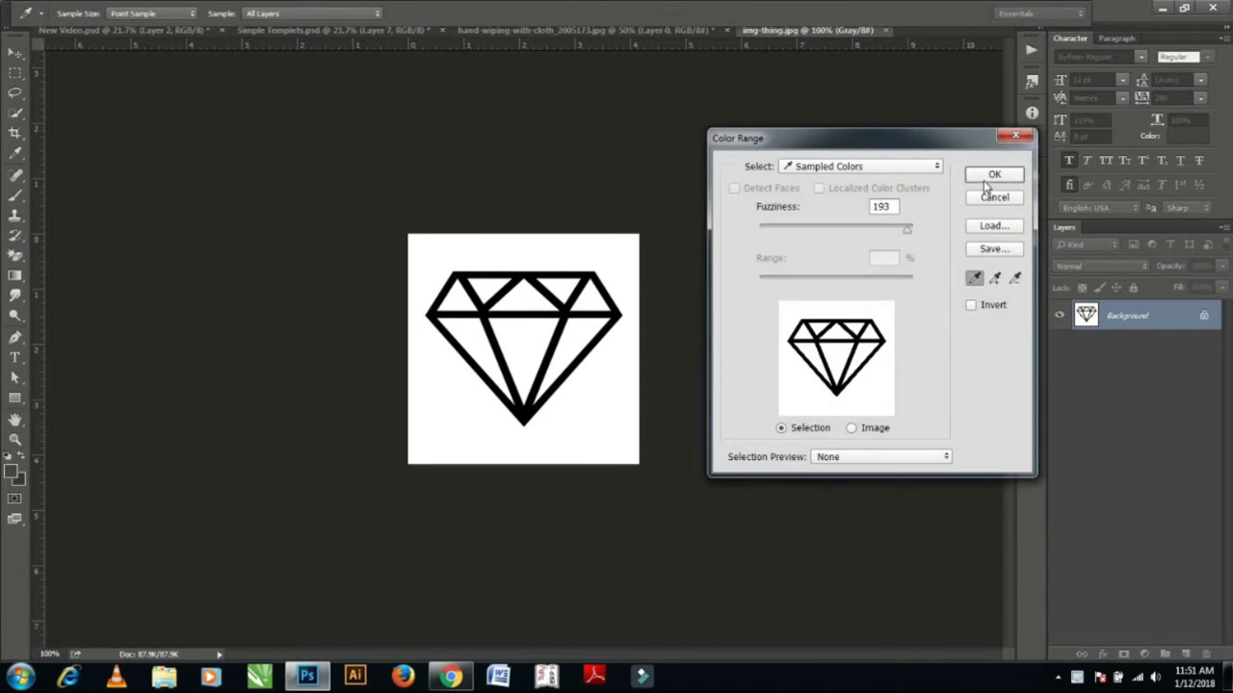
left_click(986, 177)
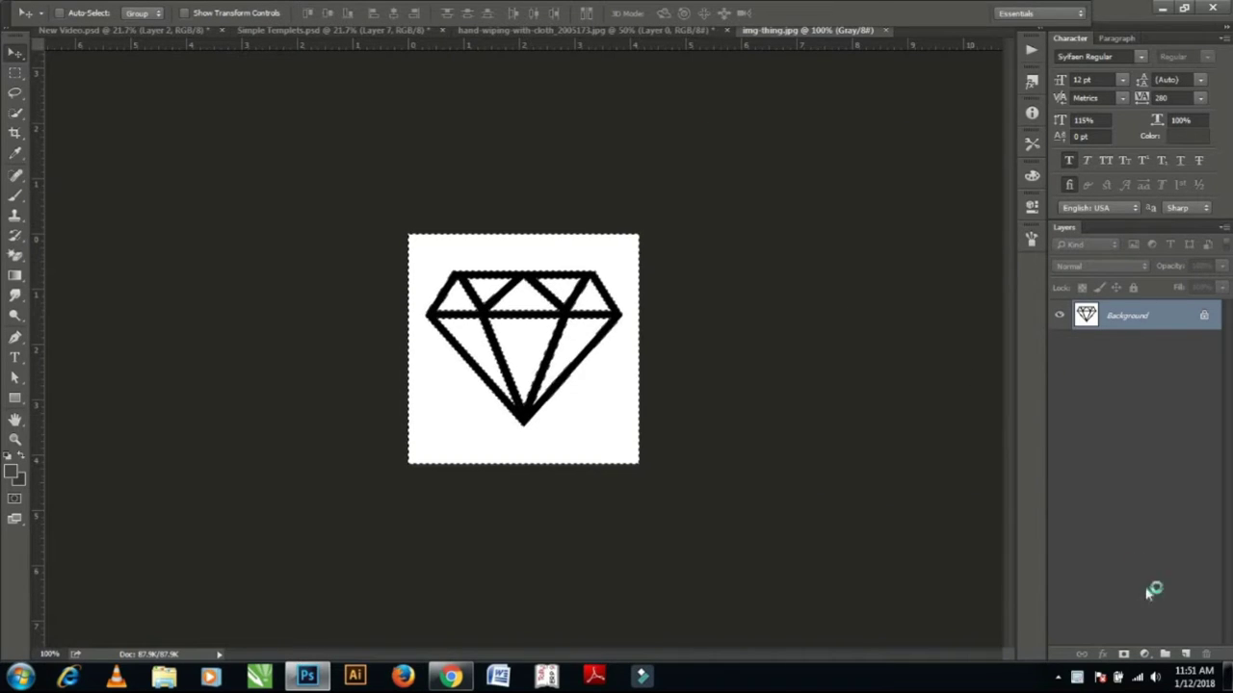
Add an inverted layer mask to keep only the diamond and drag it into the flyer.
left_click(1123, 655)
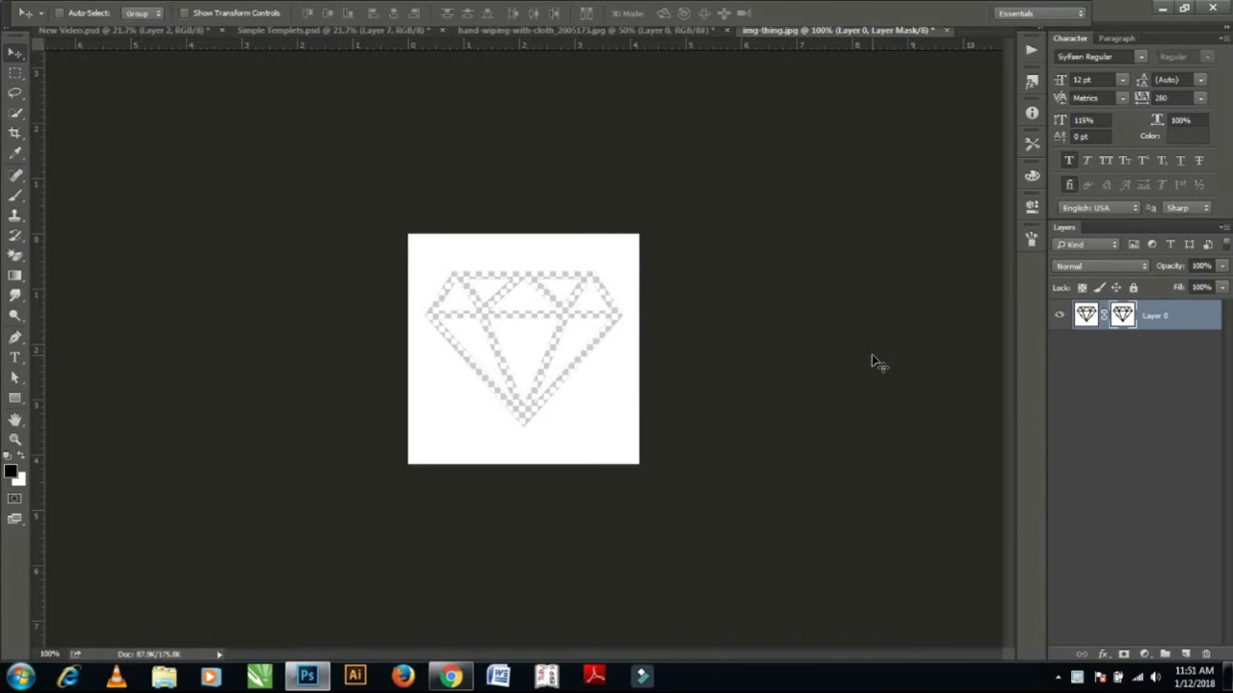
key("ctrl+i")
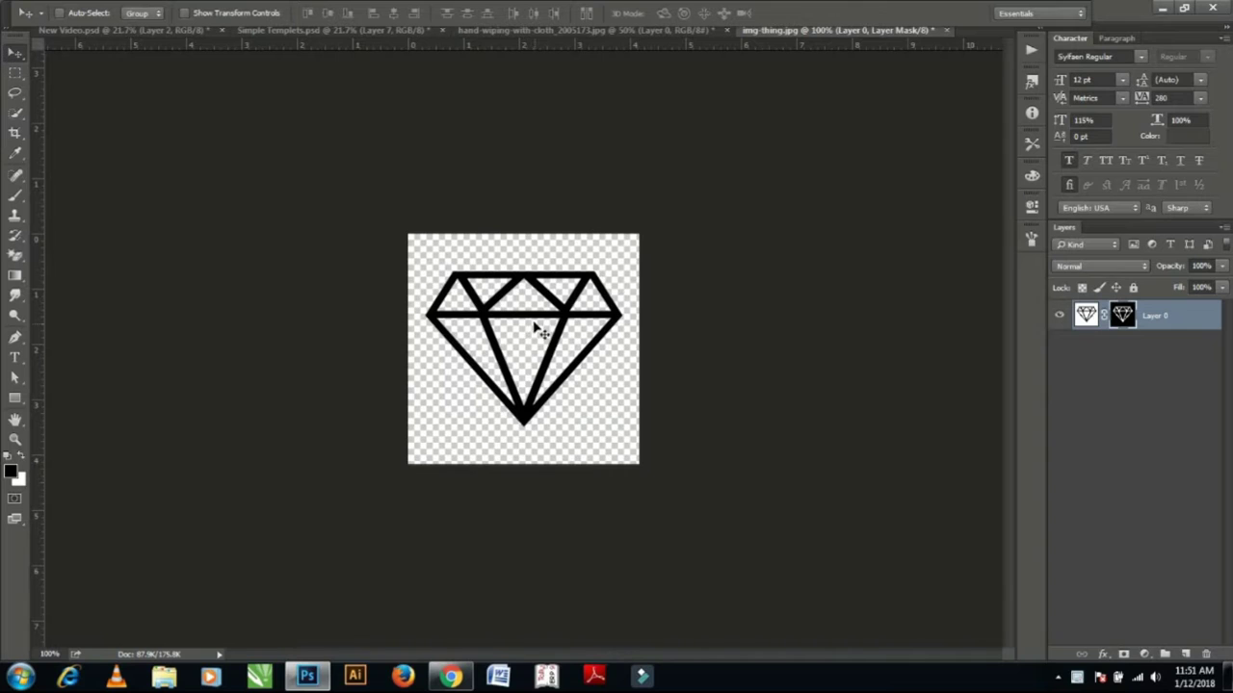
left_click_drag(535, 325, 543, 290)
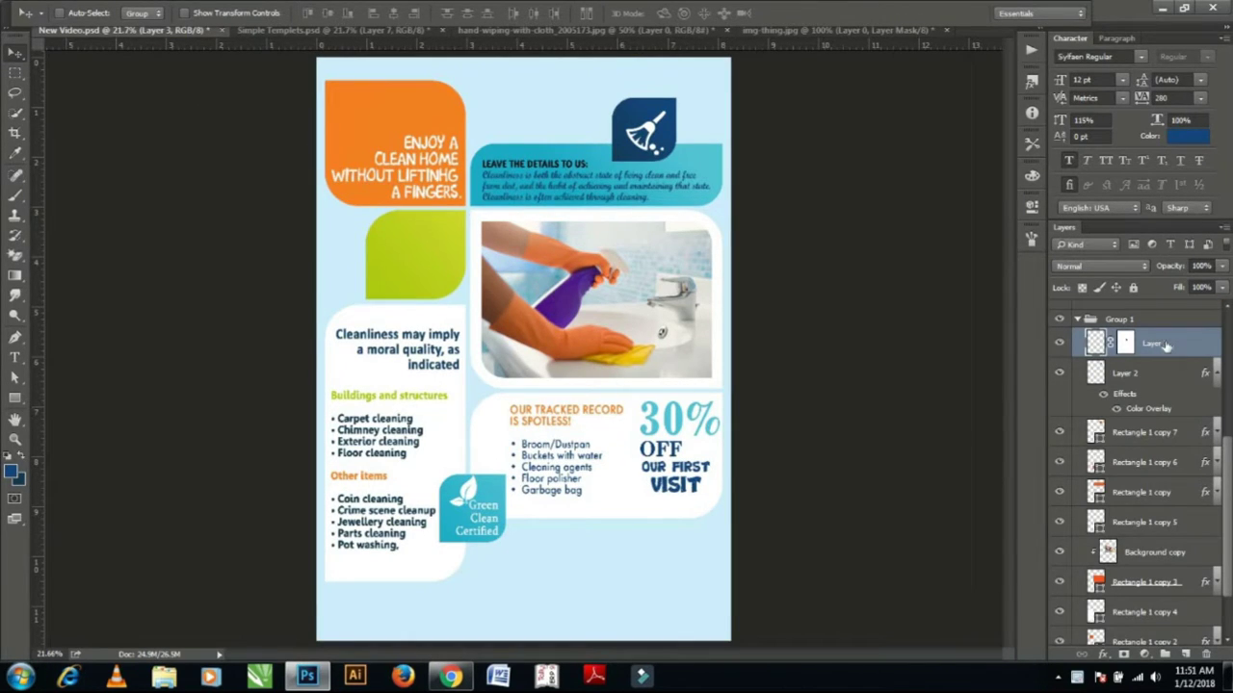
Move the diamond layer to the top of the stack and rasterize it.
key("ctrl+shift+bracketright")
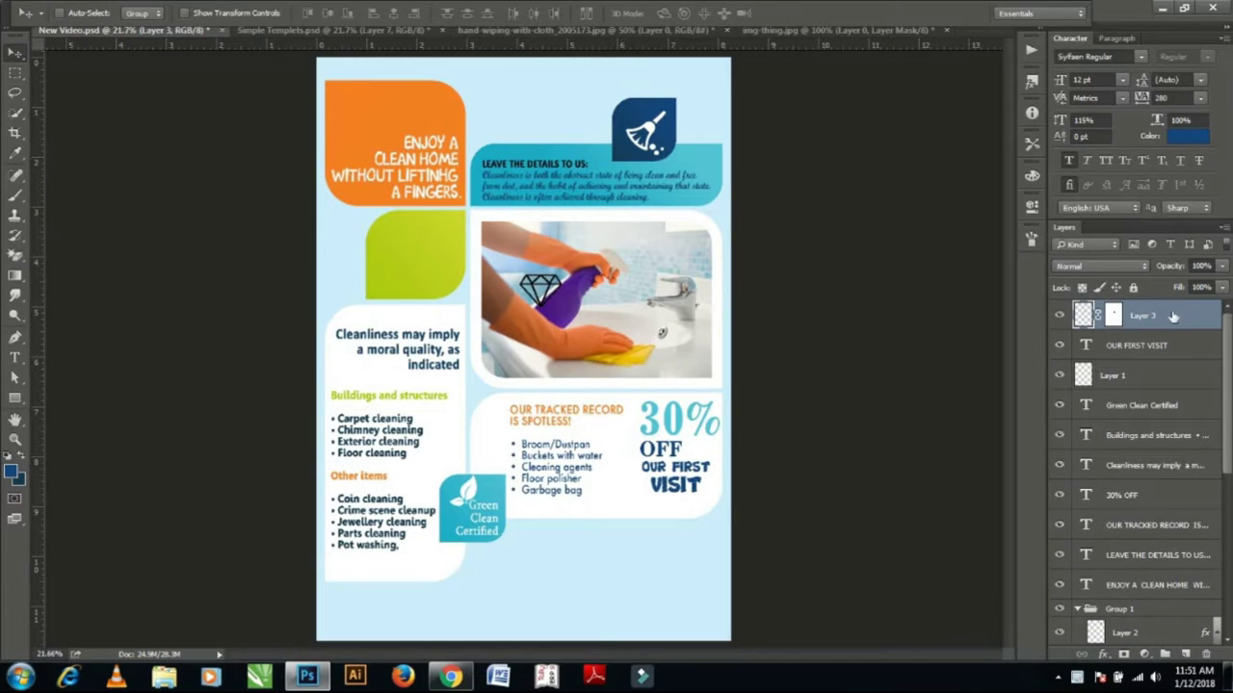
right_click(1173, 318)
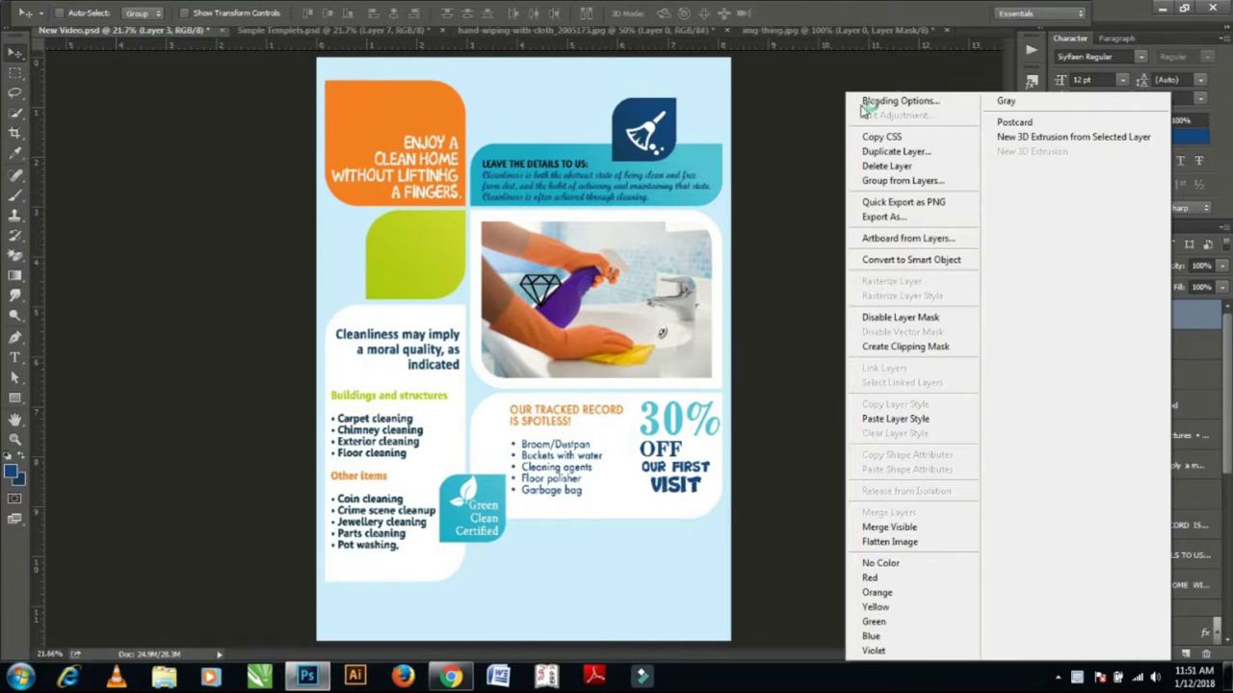
left_click(911, 349)
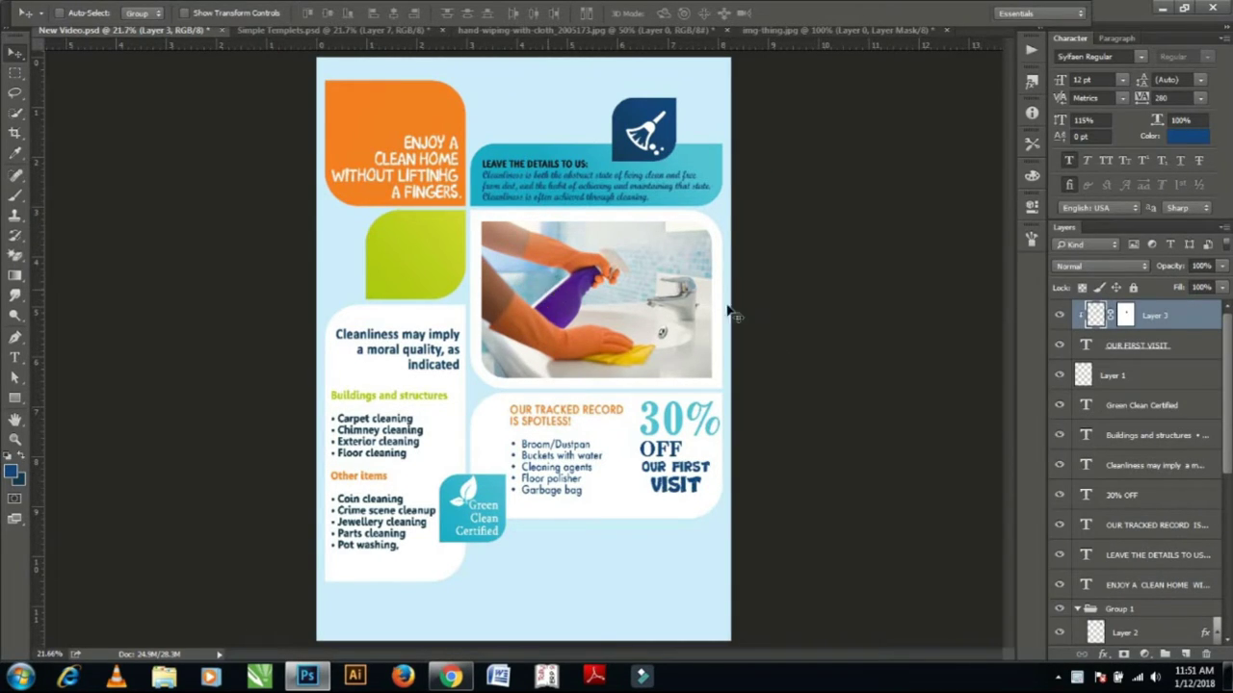
left_click(1101, 329, "alt")
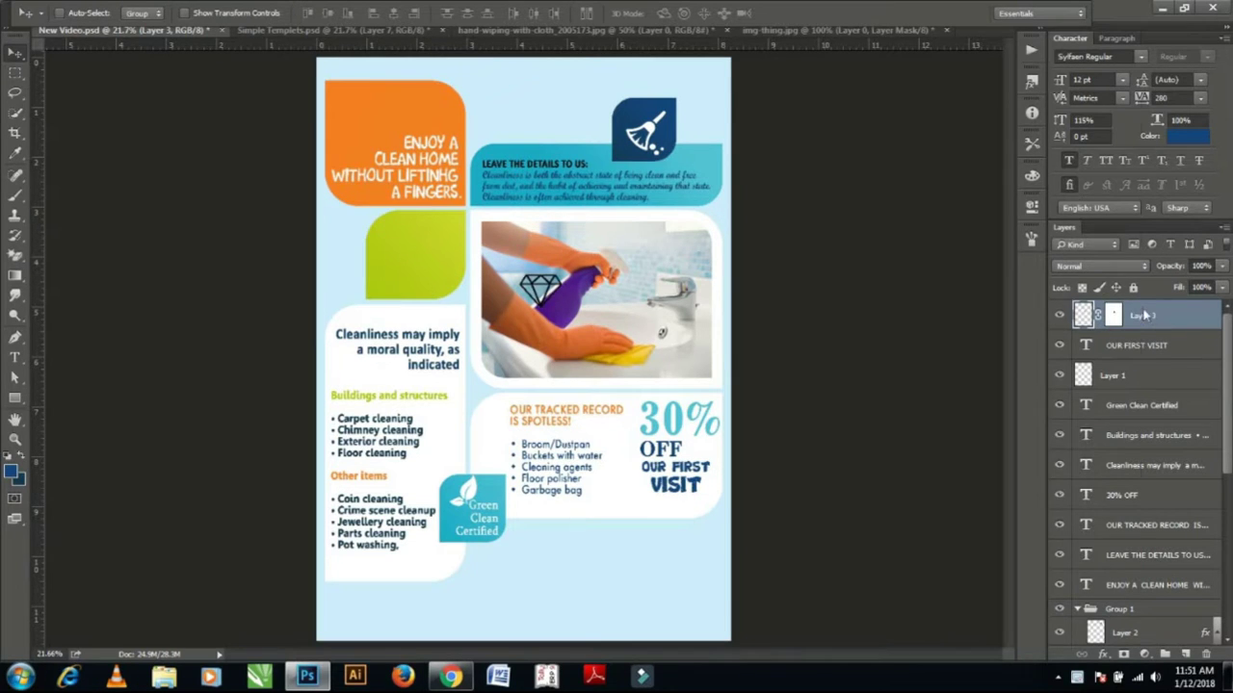
right_click(1146, 318)
key("Escape")
right_click(1125, 318)
left_click(844, 347)
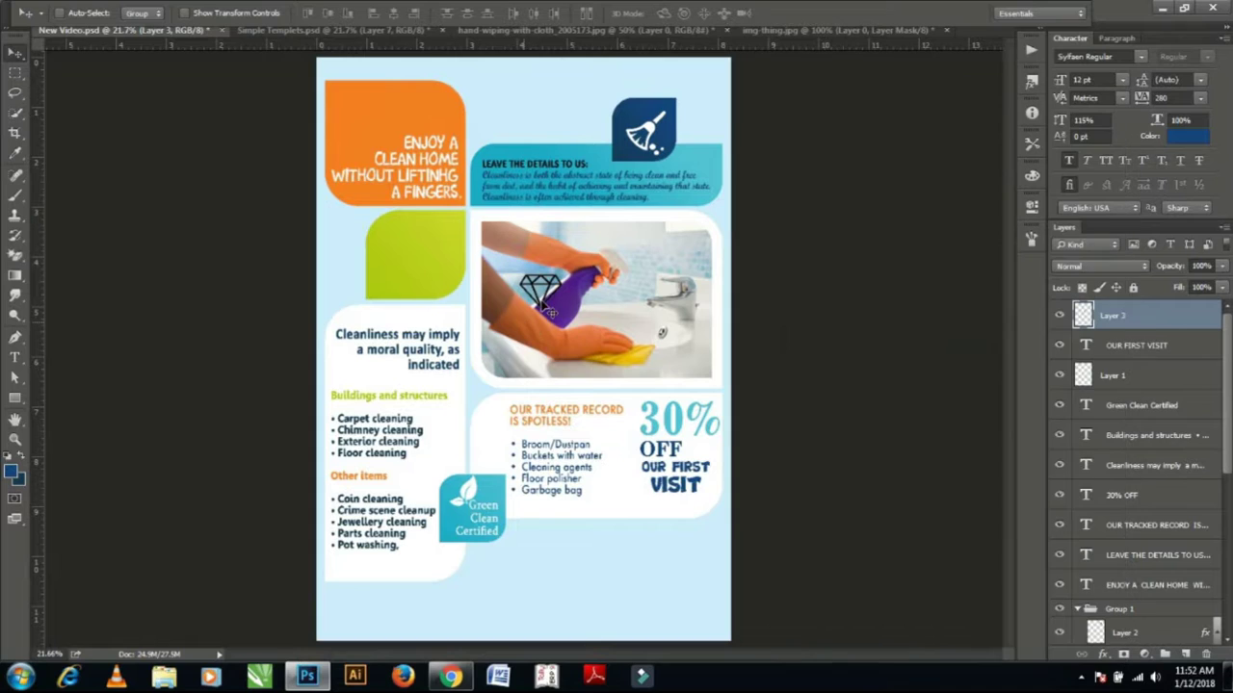
Move the diamond below the 30% OFF panel and enlarge it proportionally to about 156%.
left_click_drag(651, 556, 712, 589)
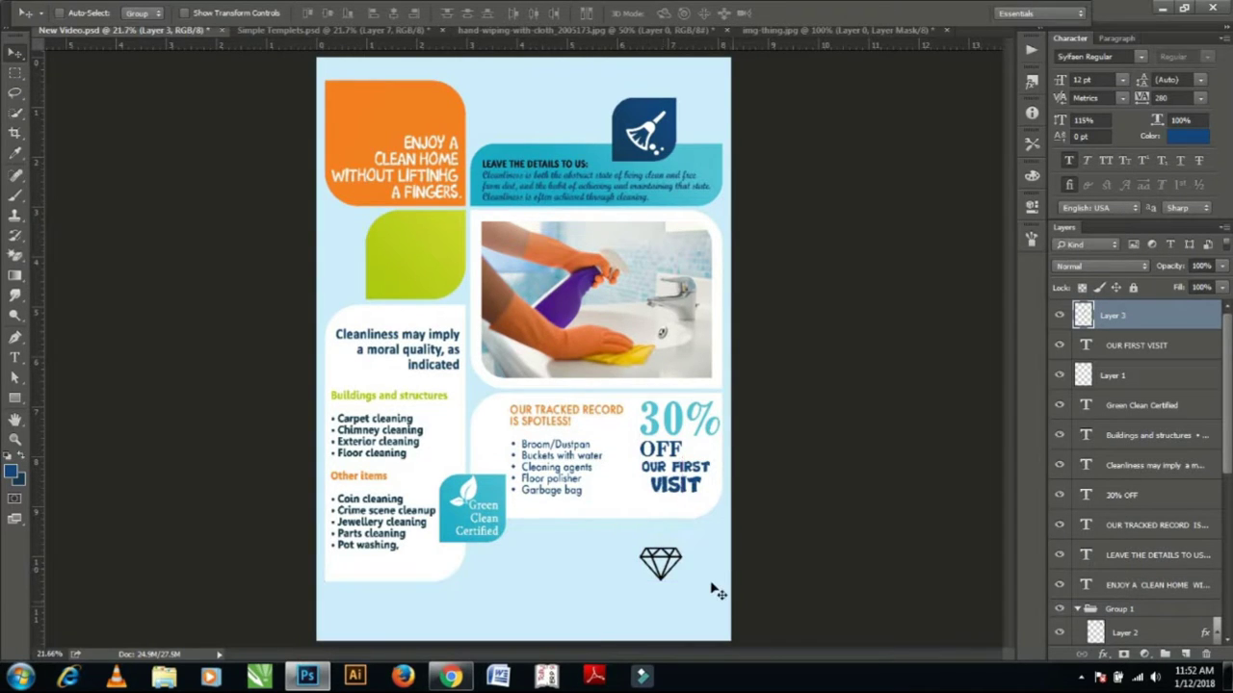
key("ctrl+t")
left_click(277, 14)
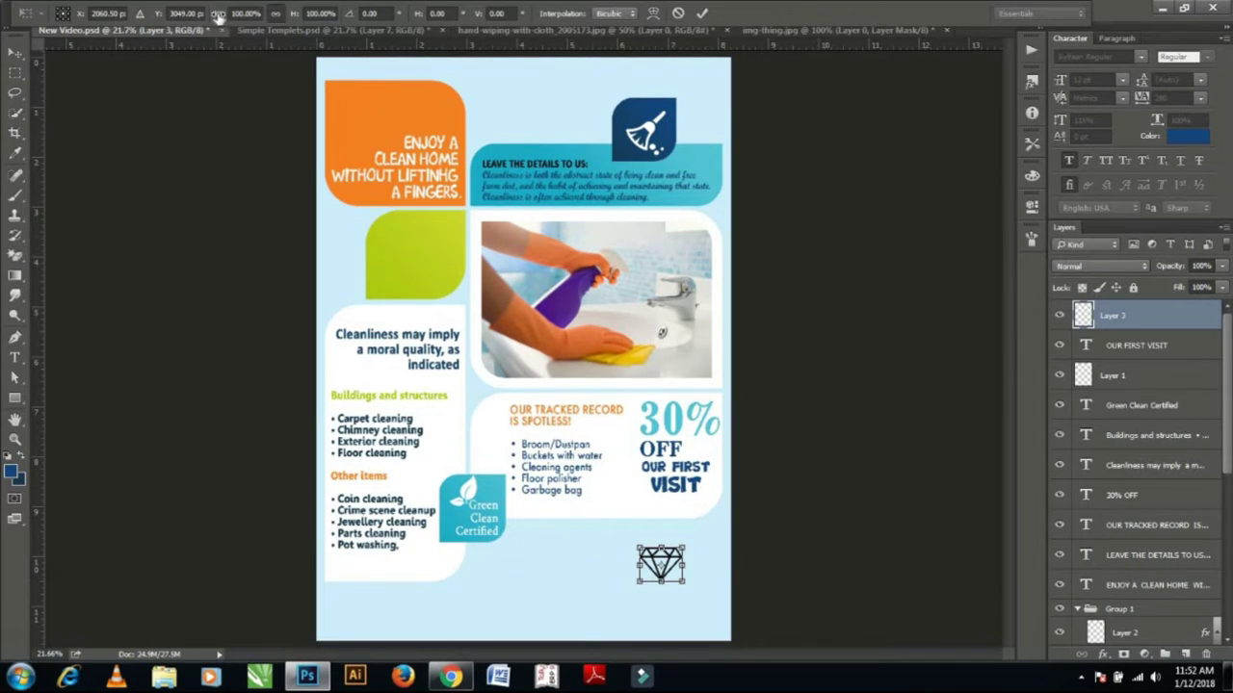
left_click_drag(219, 13, 265, 34)
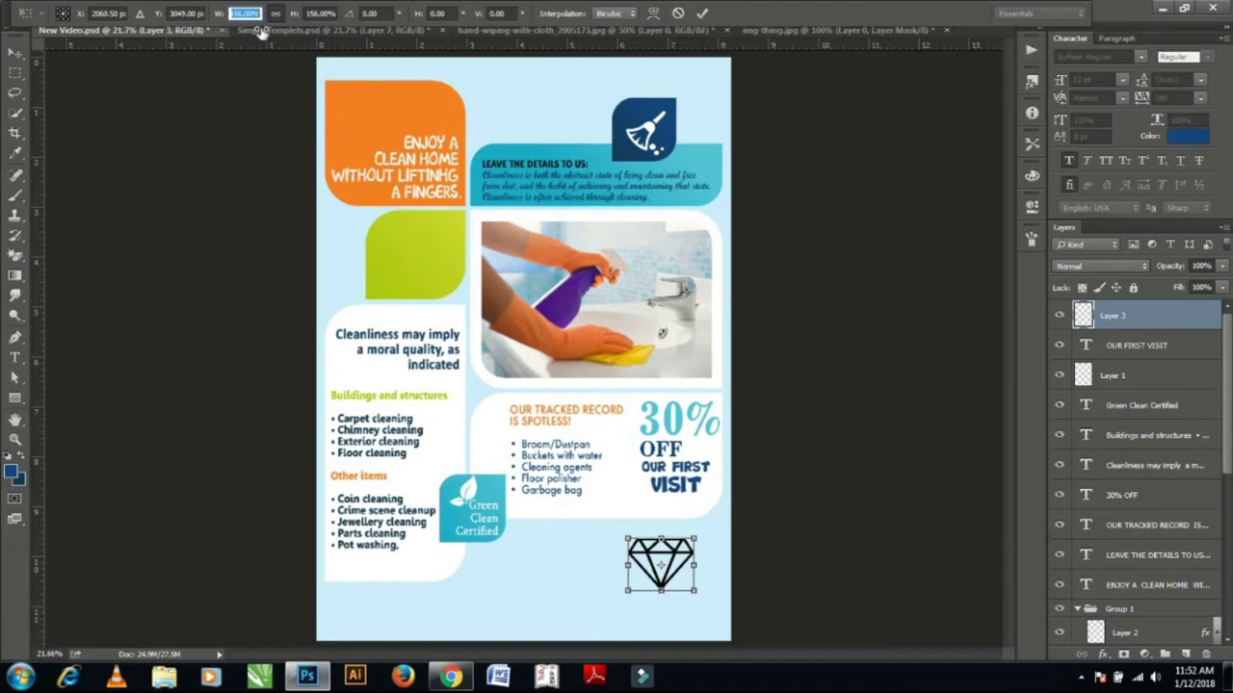
key("Return")
key("Return")
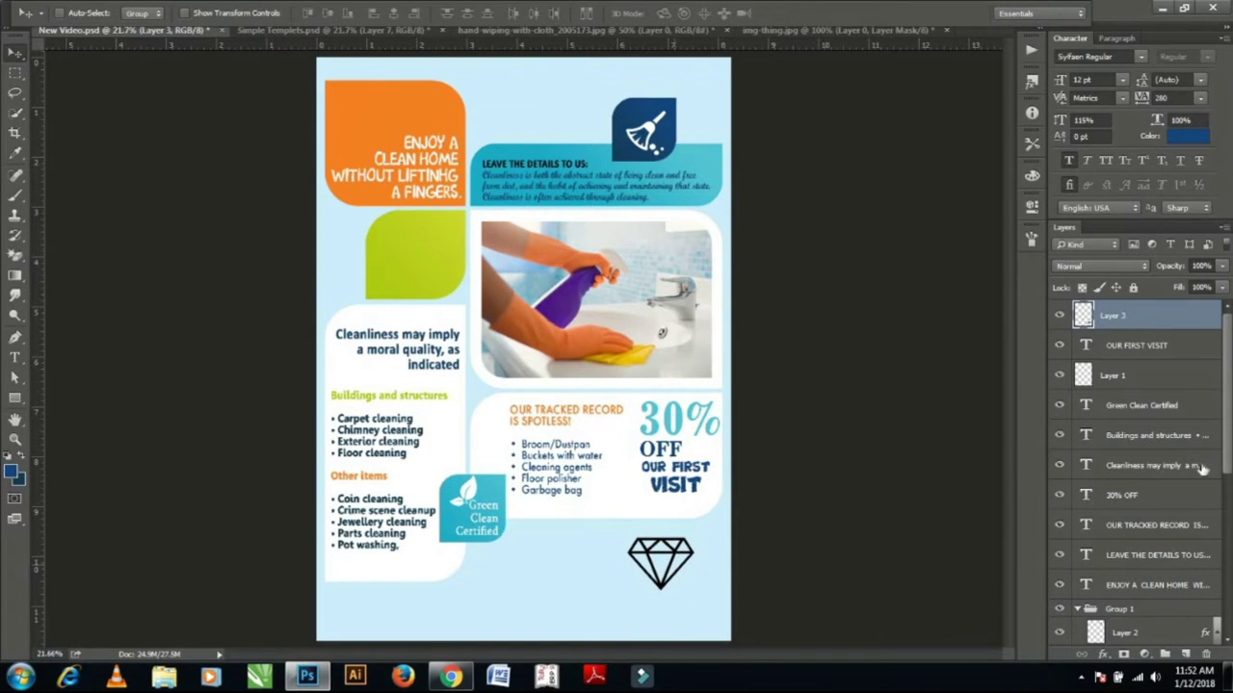
Add a Color Overlay to the diamond using cyan eyedropper-sampled from the teal panel.
left_click(1104, 655)
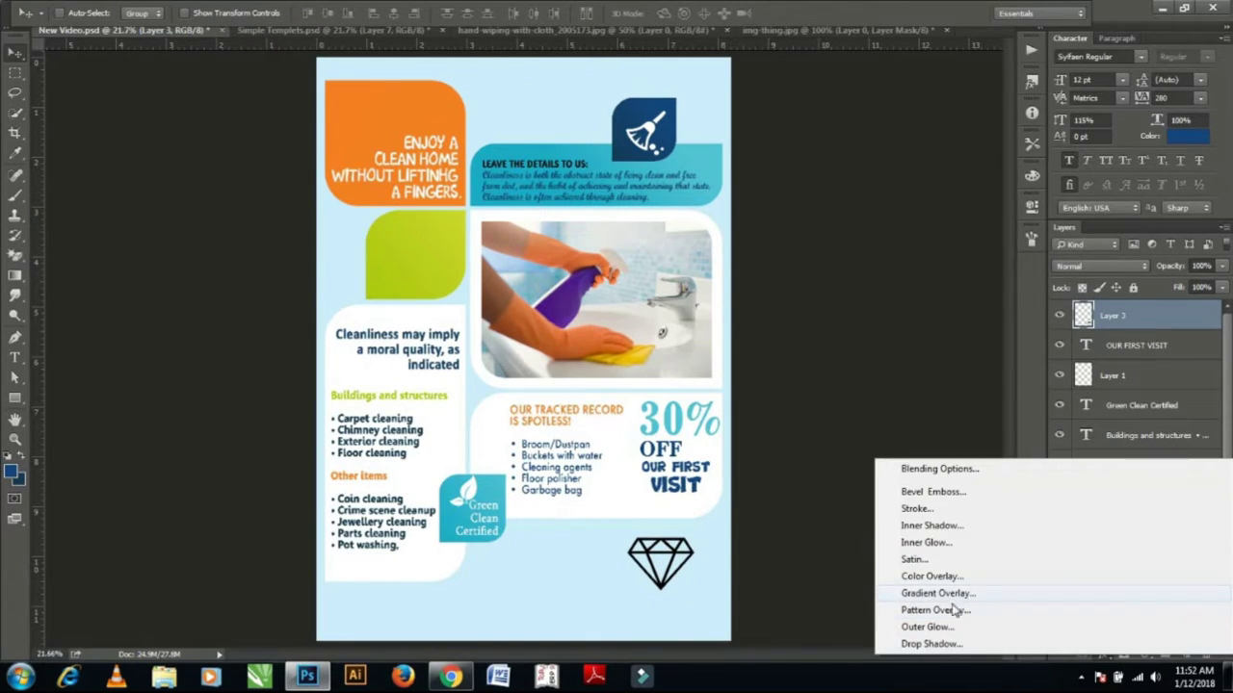
left_click(930, 576)
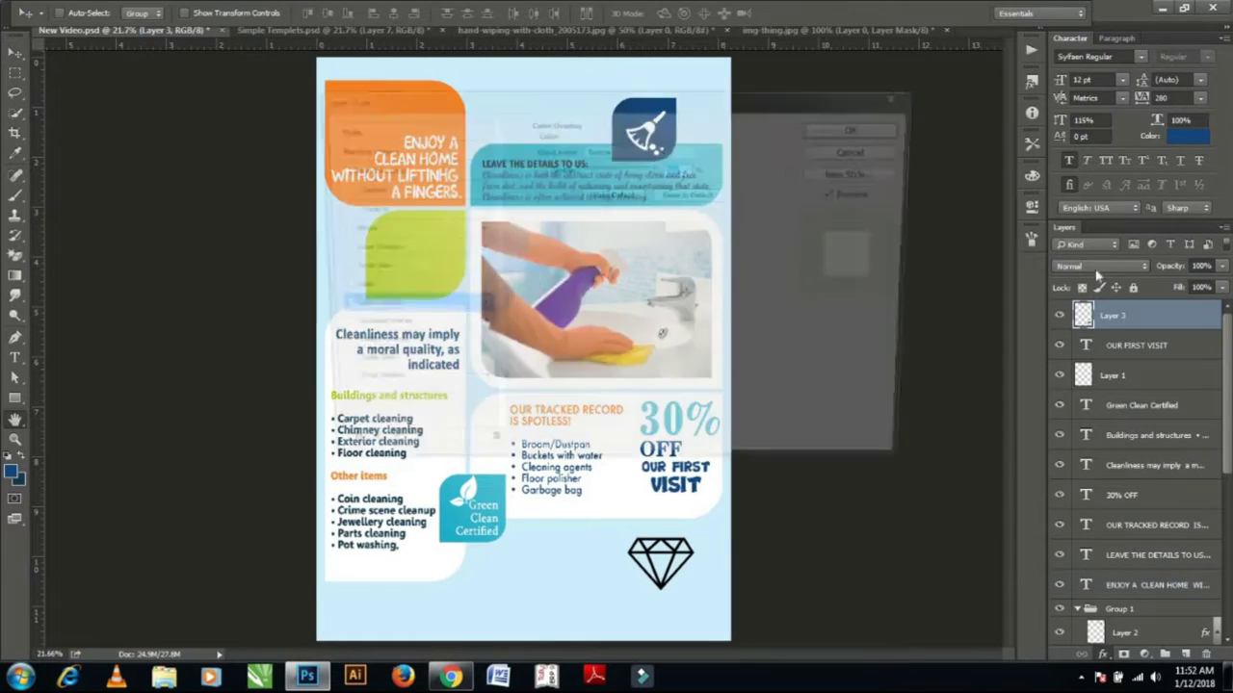
left_click(690, 150)
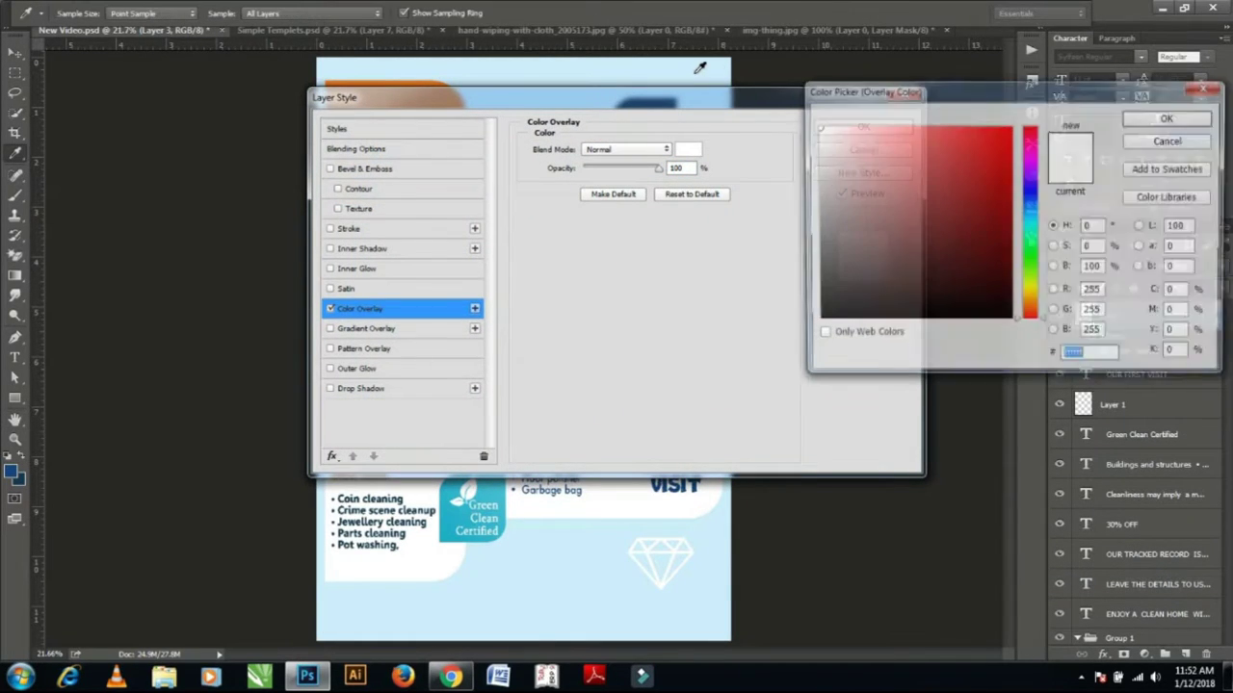
left_click(1206, 86)
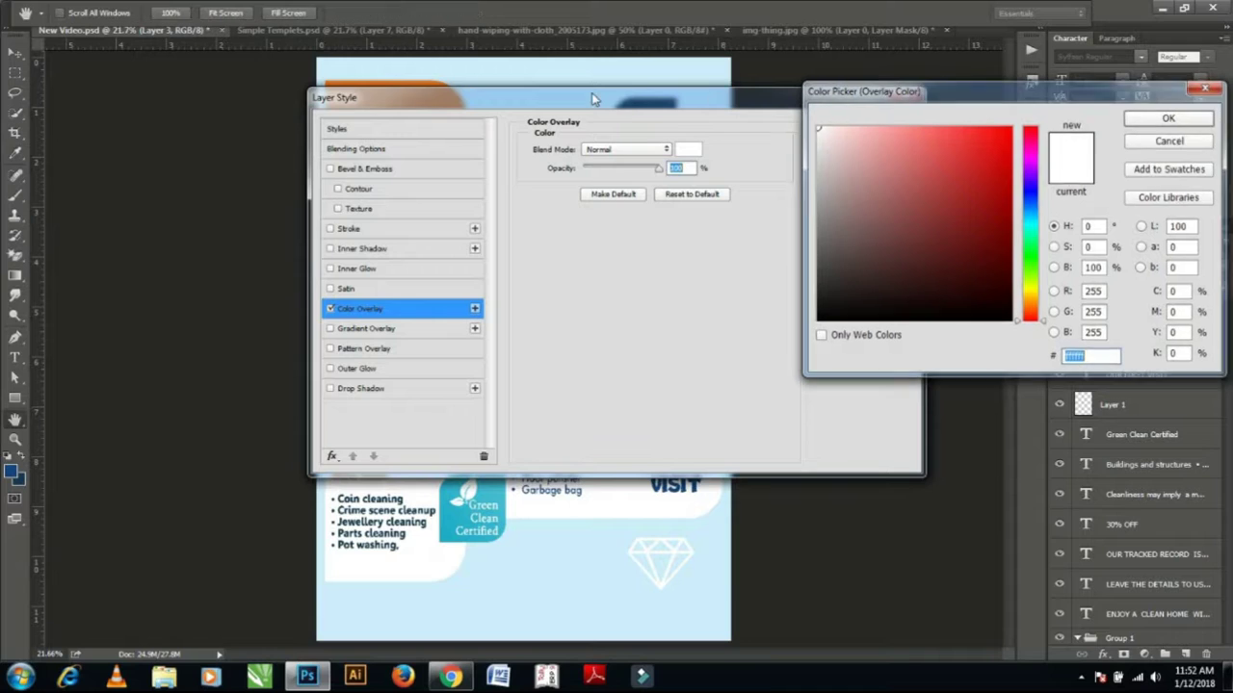
left_click_drag(591, 95, 915, 148)
left_click(1009, 201)
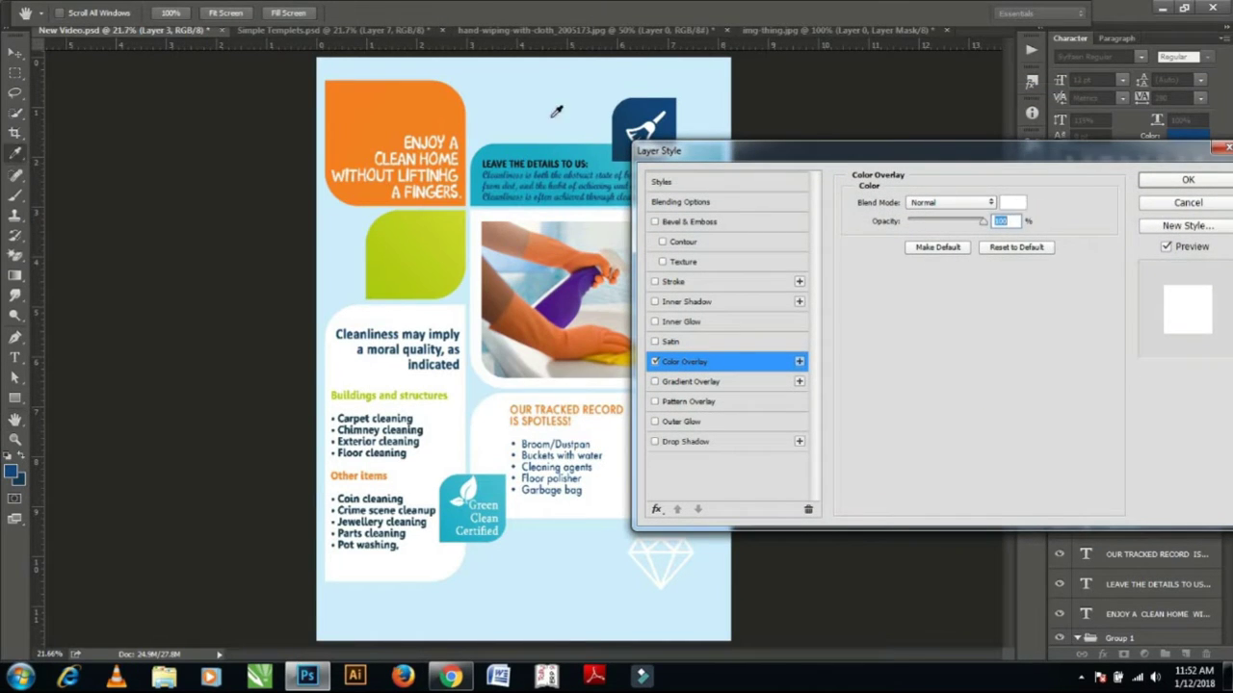
left_click(615, 154)
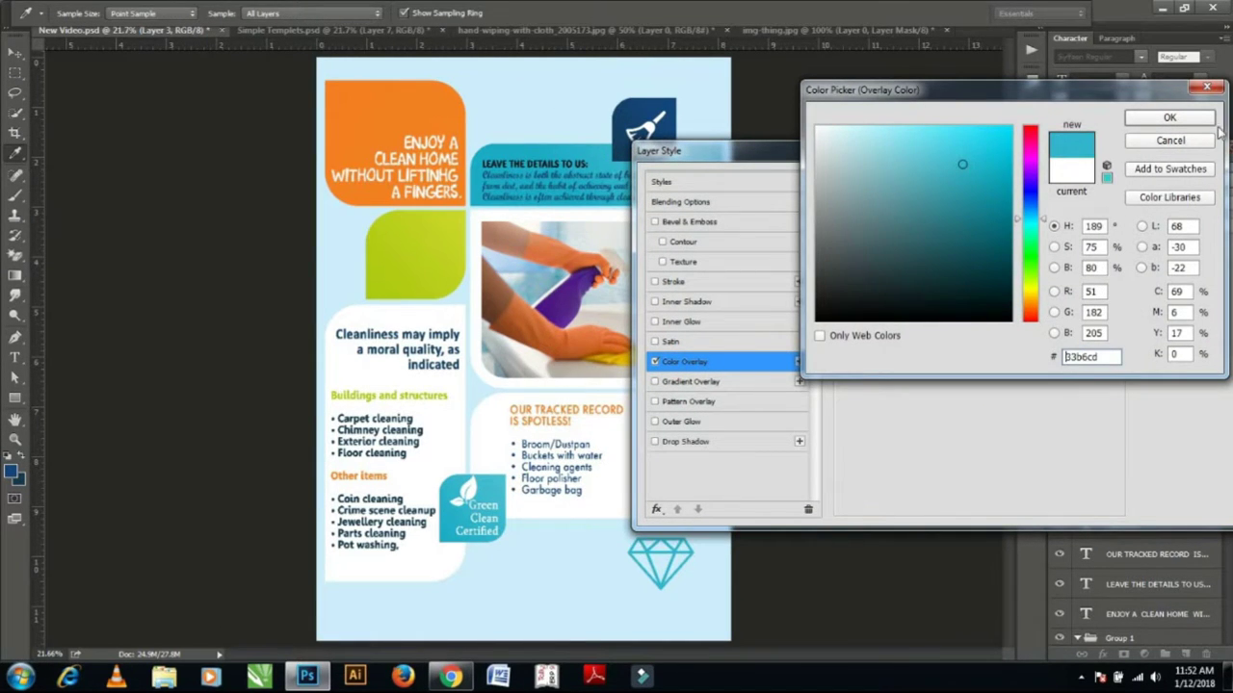
left_click(1169, 117)
left_click(1181, 179)
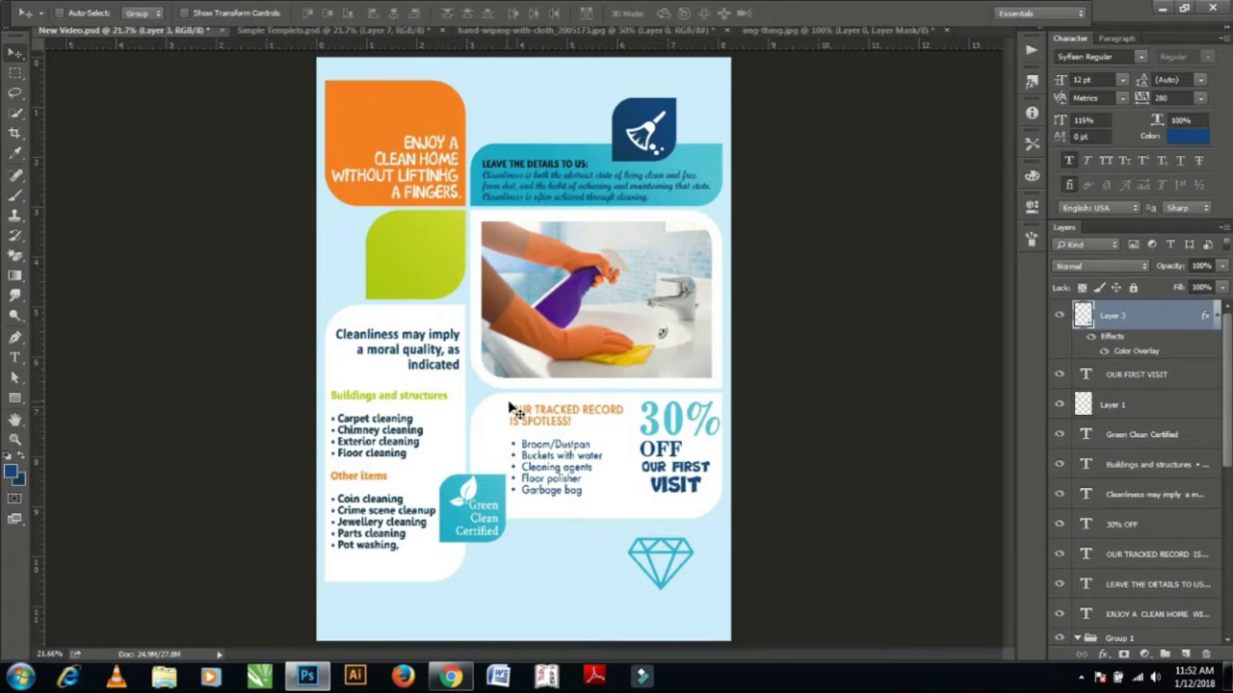
key("t")
type("HOUSE CLEANING SERVICE")
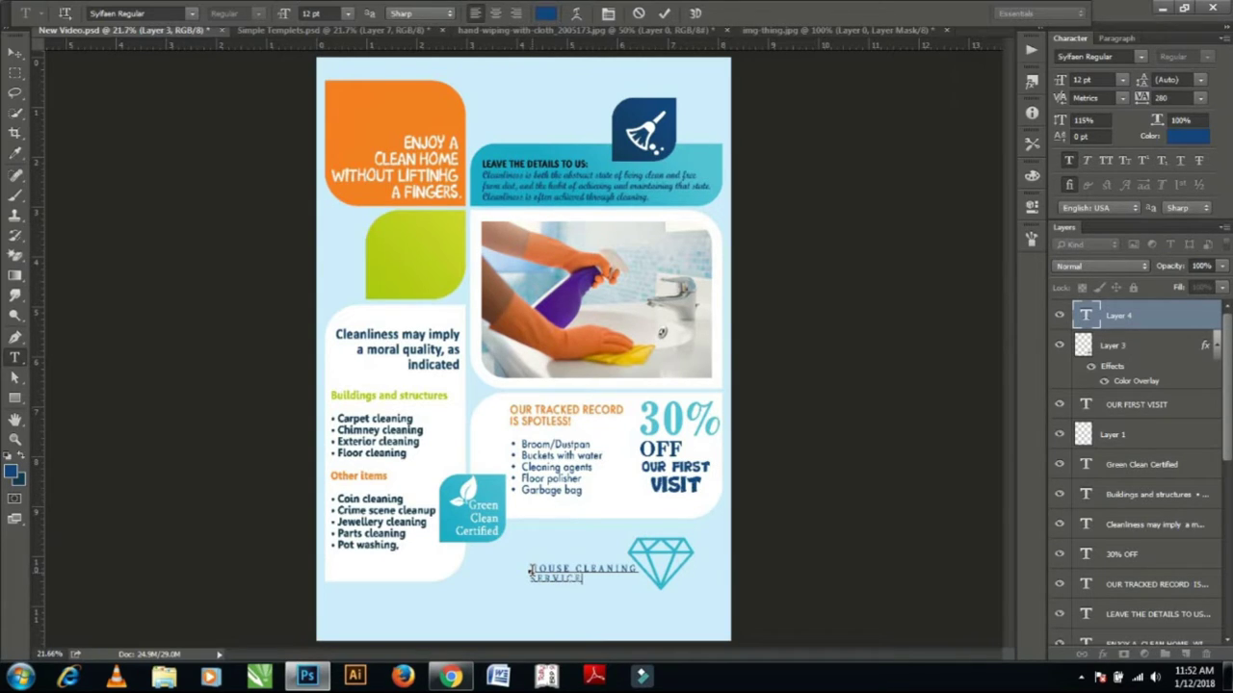
Set the HOUSE CLEANING SERVICE caption's font to Station Medium.
left_click(17, 56)
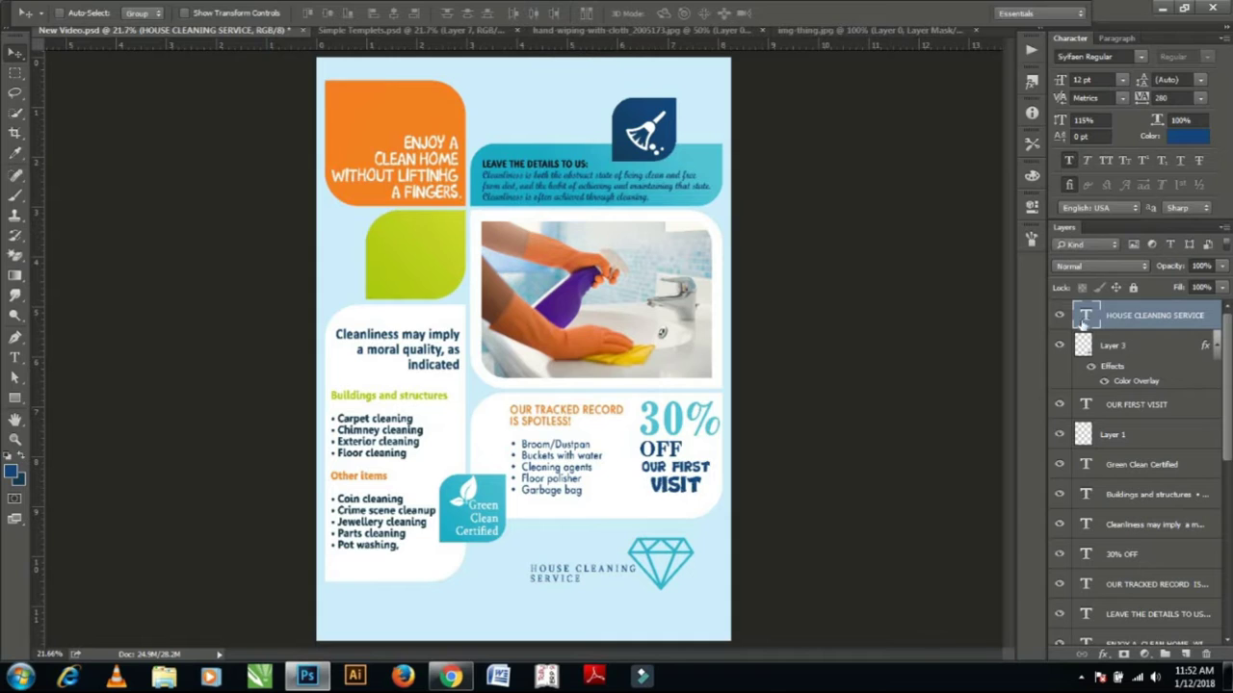
double_click(1085, 315)
left_click(1117, 38)
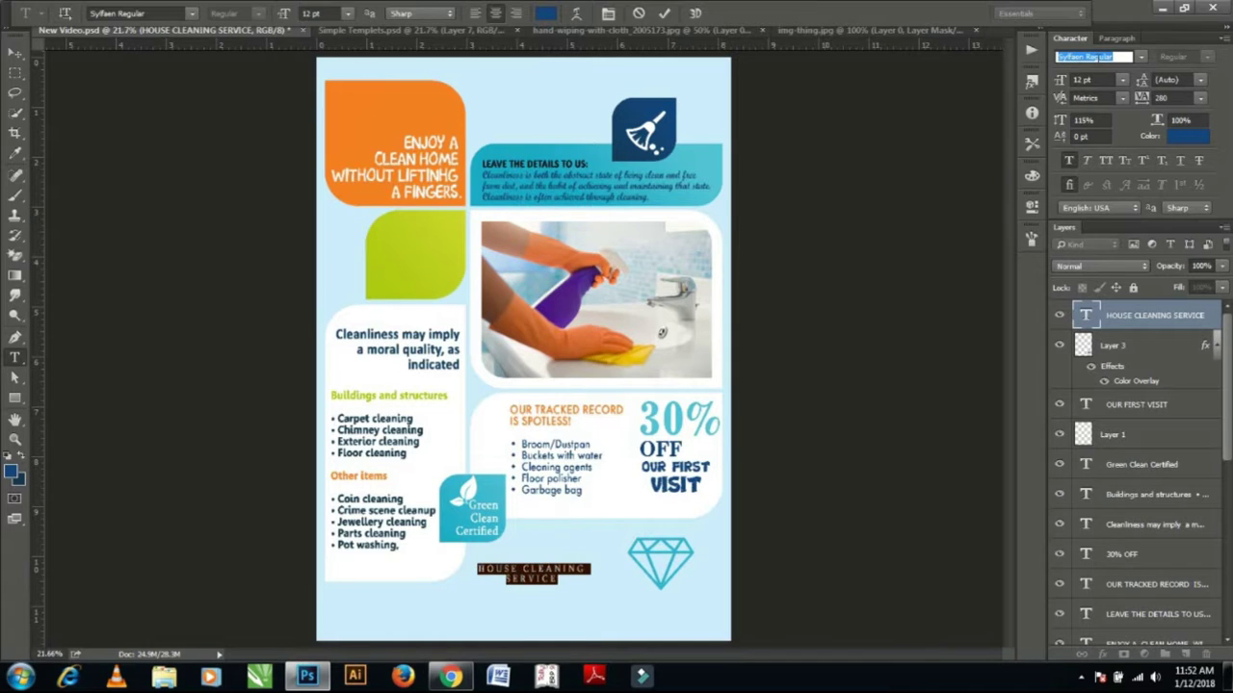
type("st")
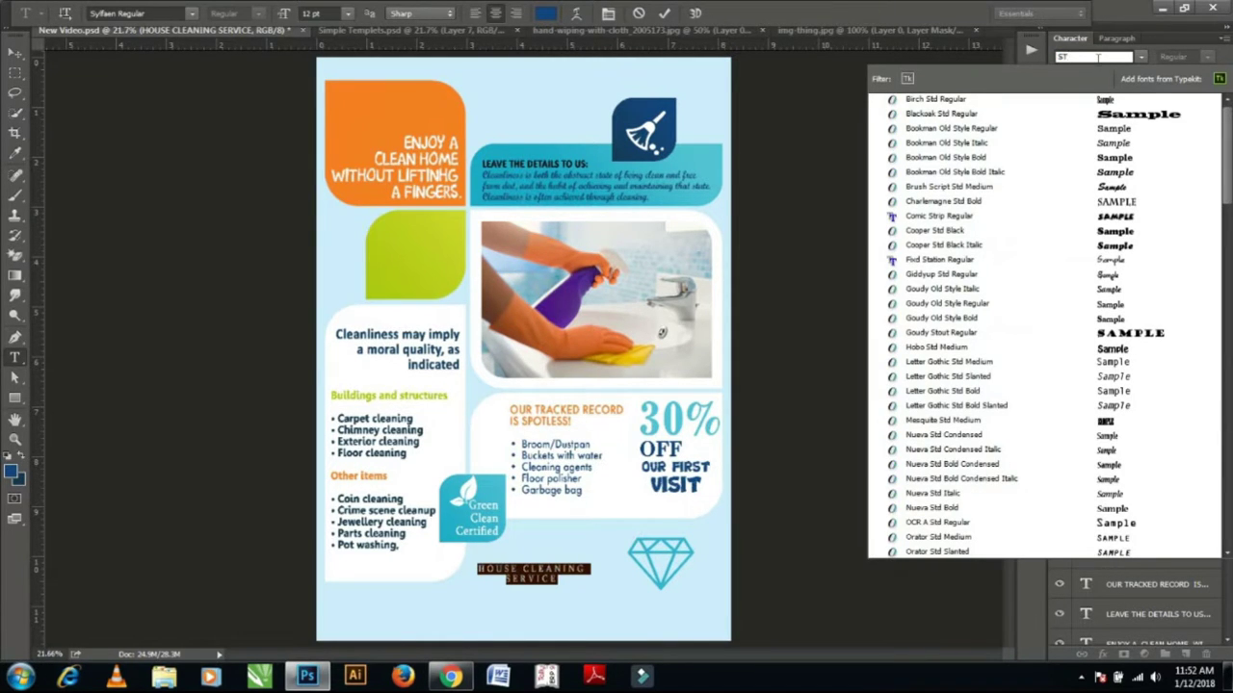
type("ATIO")
key("Down")
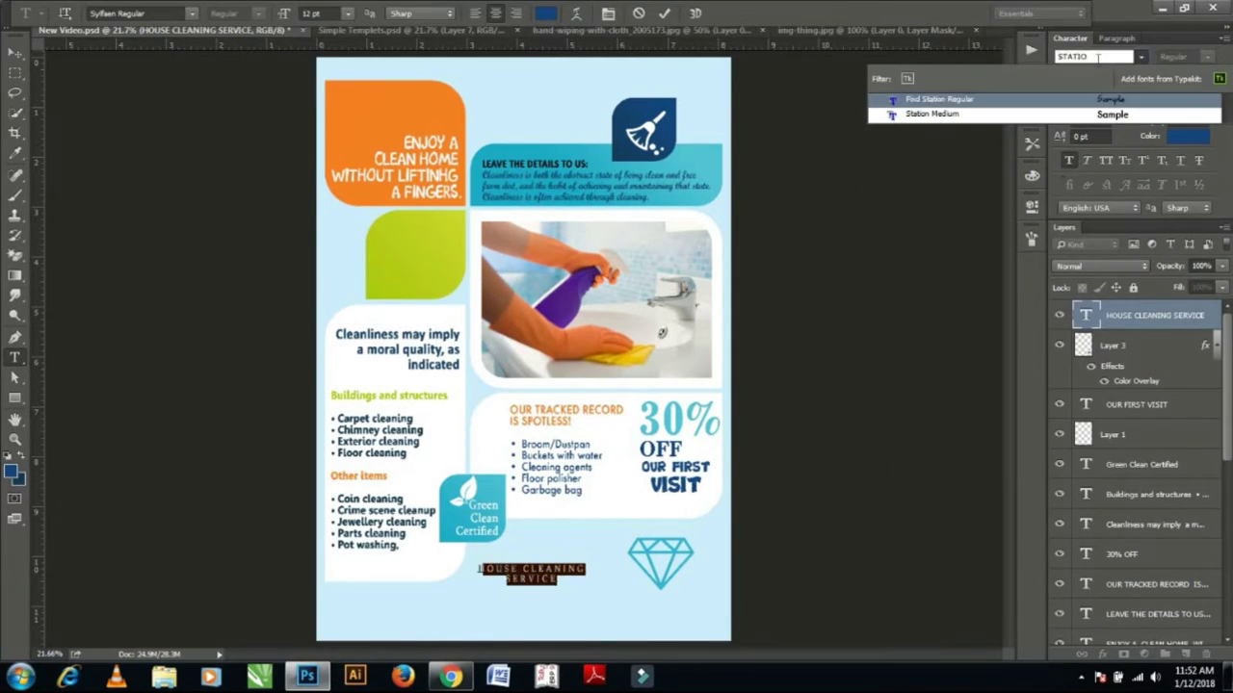
key("Down")
key("Return")
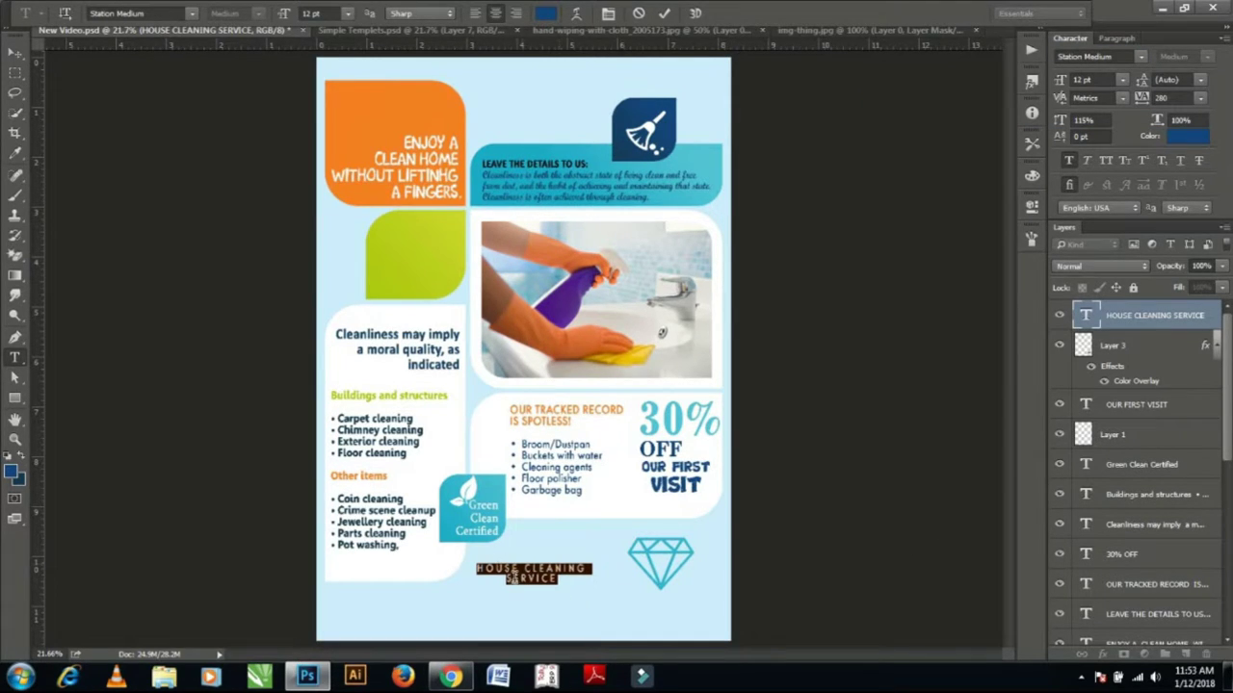
Enlarge the word SERVICE to 20 pt and move the caption under the diamond.
left_click_drag(505, 577, 584, 587)
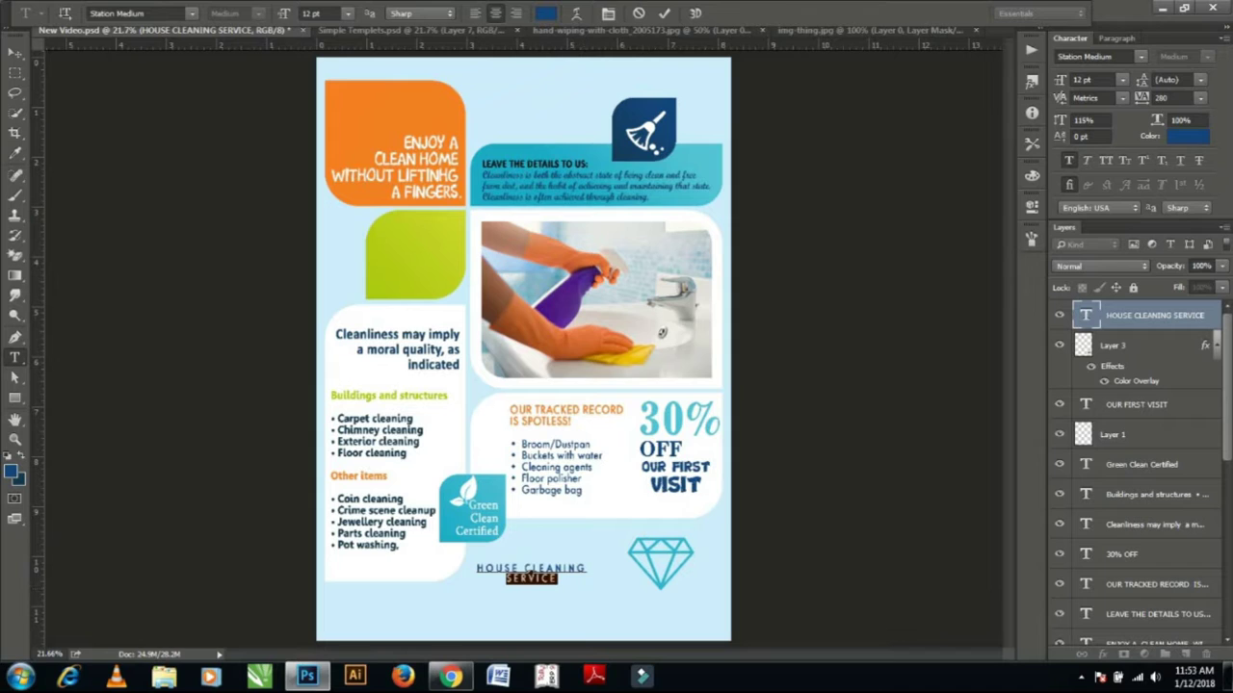
left_click_drag(1059, 81, 1064, 85)
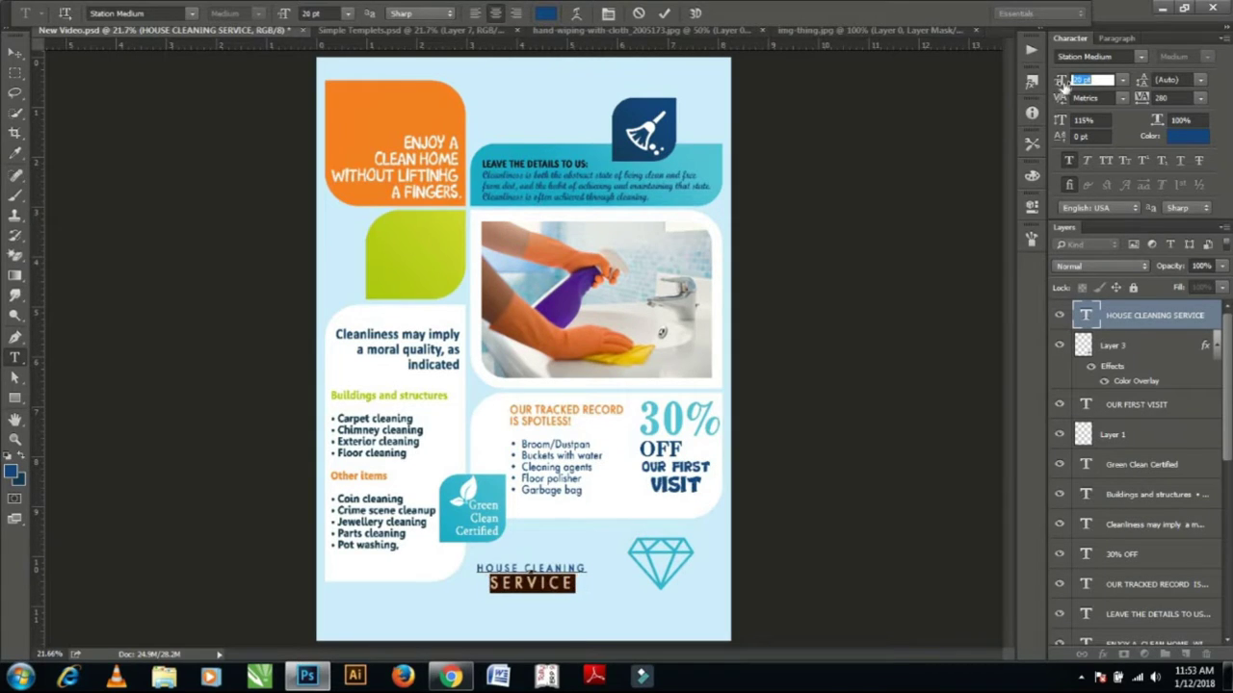
left_click(15, 52)
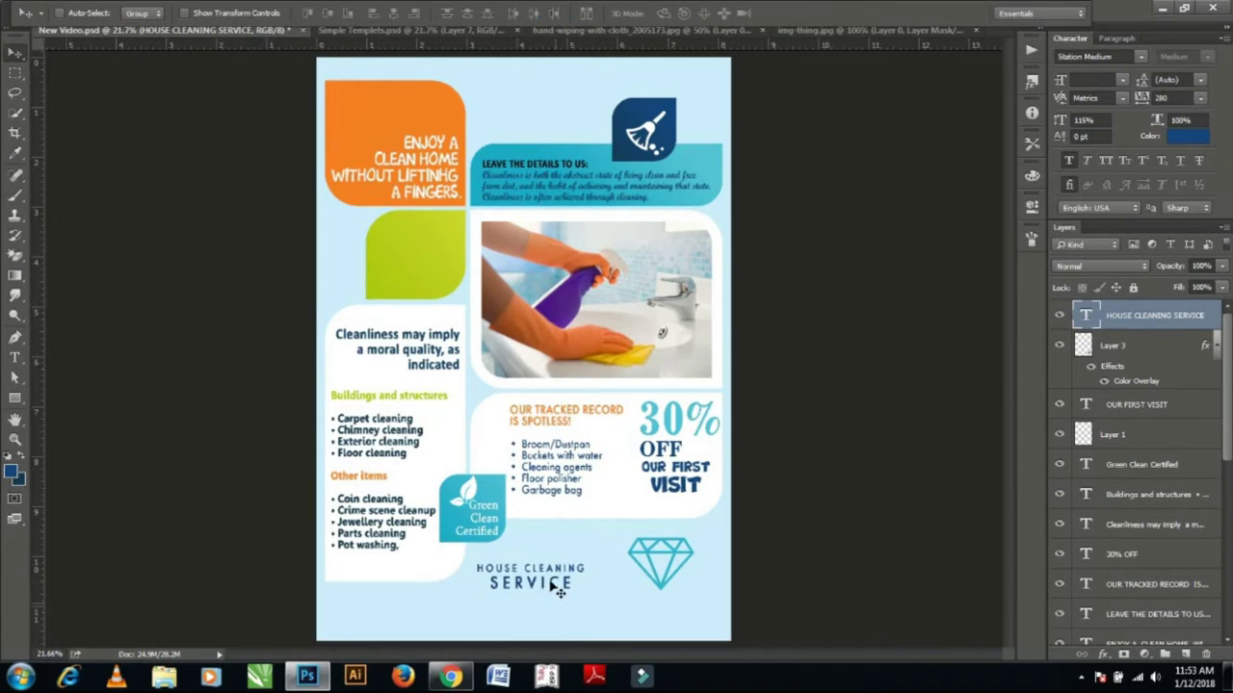
mouse_move(556, 590)
left_mouse_down()
mouse_move(679, 617)
mouse_move(673, 637)
mouse_move(684, 602)
left_mouse_up()
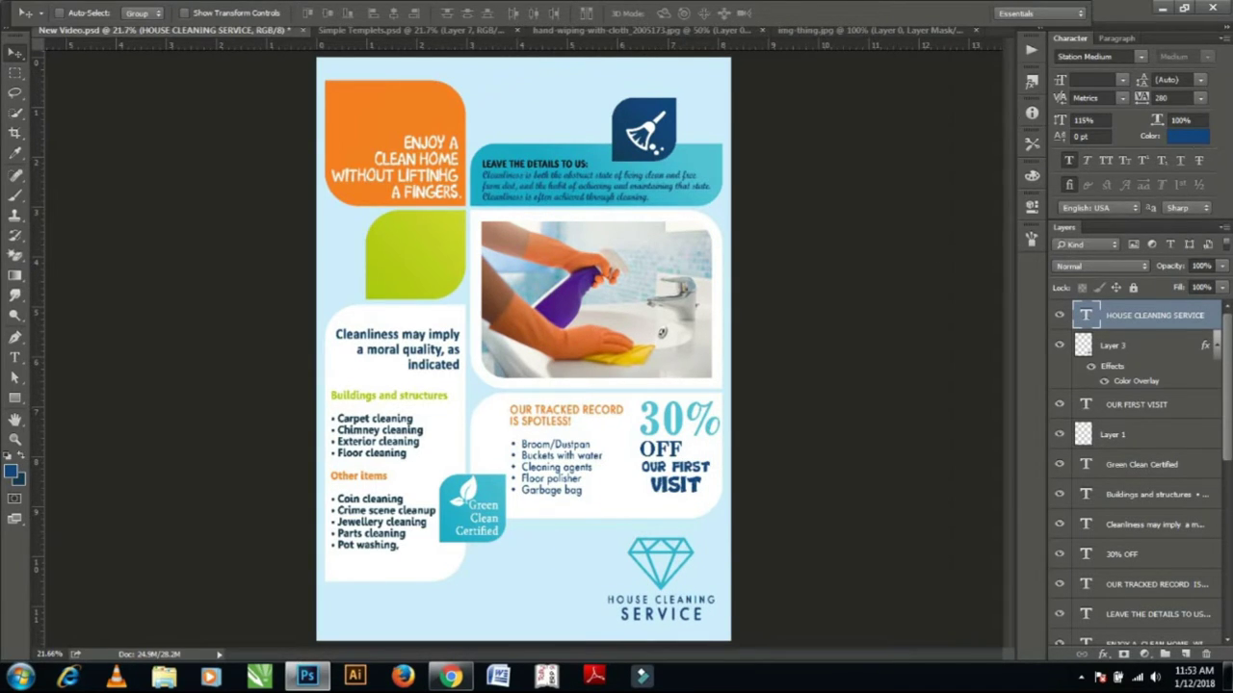
Try green, orange and dark caption colours, then cancel to keep the blue.
left_click(1170, 136)
left_click(425, 256)
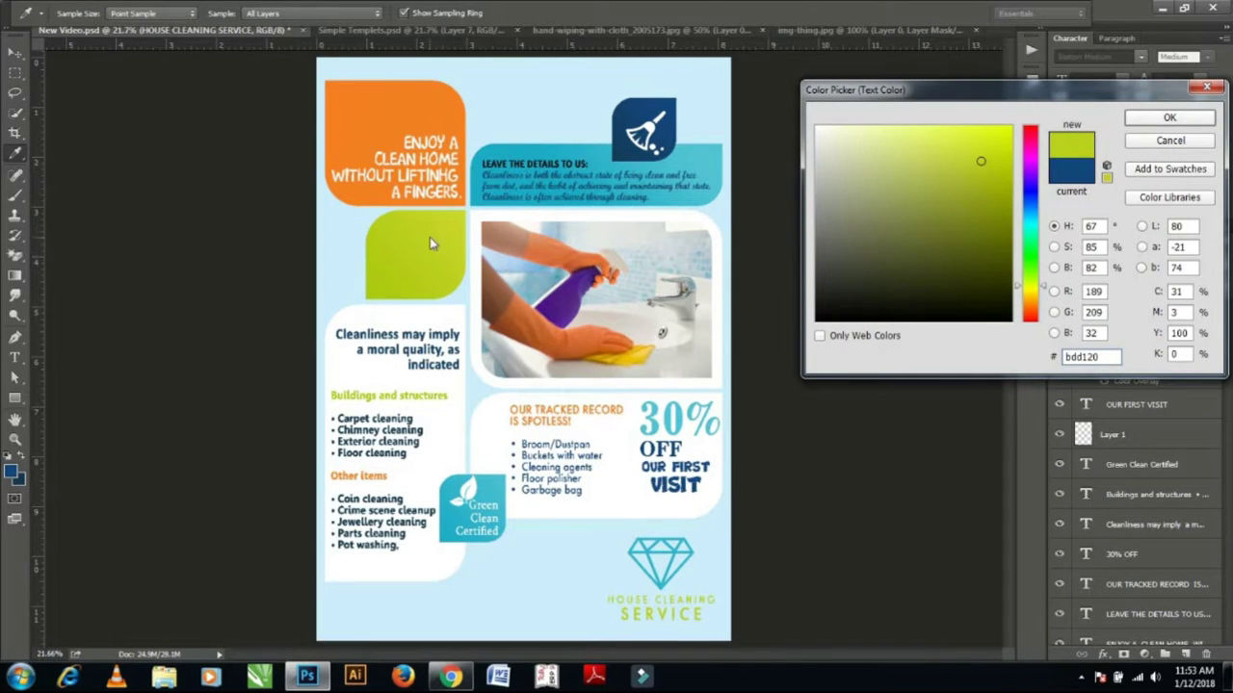
left_click(430, 239)
left_click(399, 109)
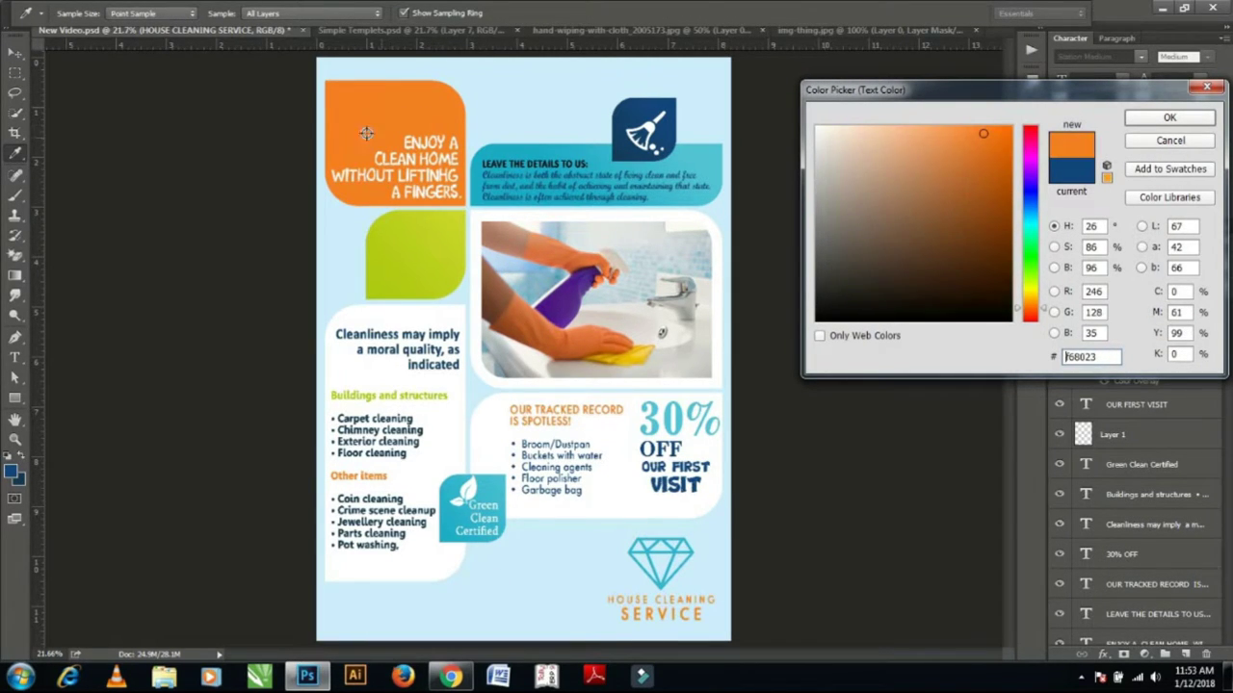
left_click(261, 86)
left_click(1170, 141)
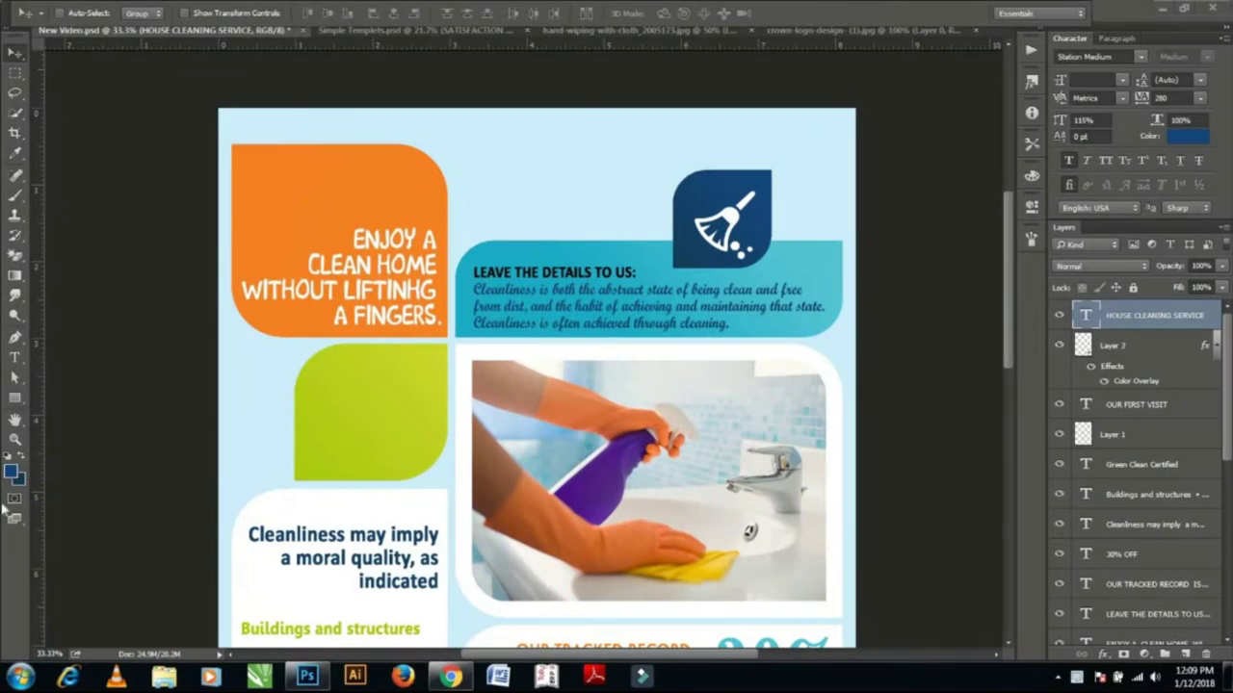
Type stacked SATISFACTION, 100% and GAURANTEED lines in the green panel.
key("t")
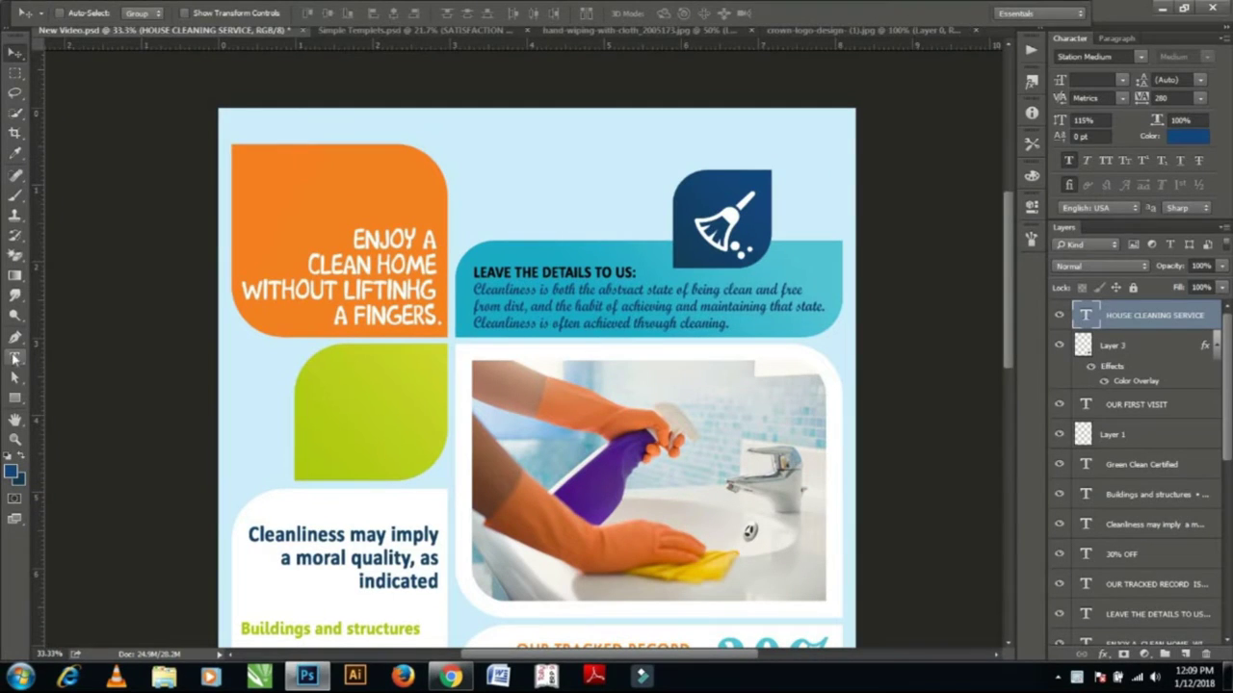
left_click(374, 416)
type("SATISFACT")
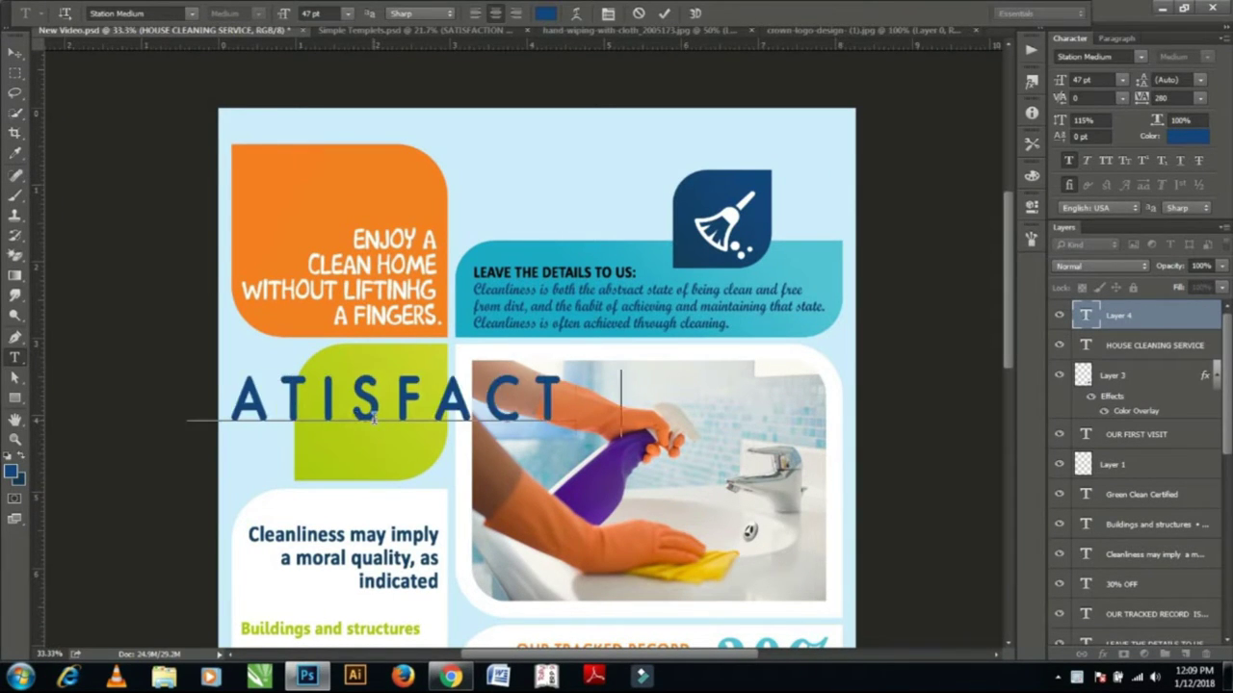
type("ION")
key("Return")
type("GAURANTEED")
left_click(638, 400)
key("Return")
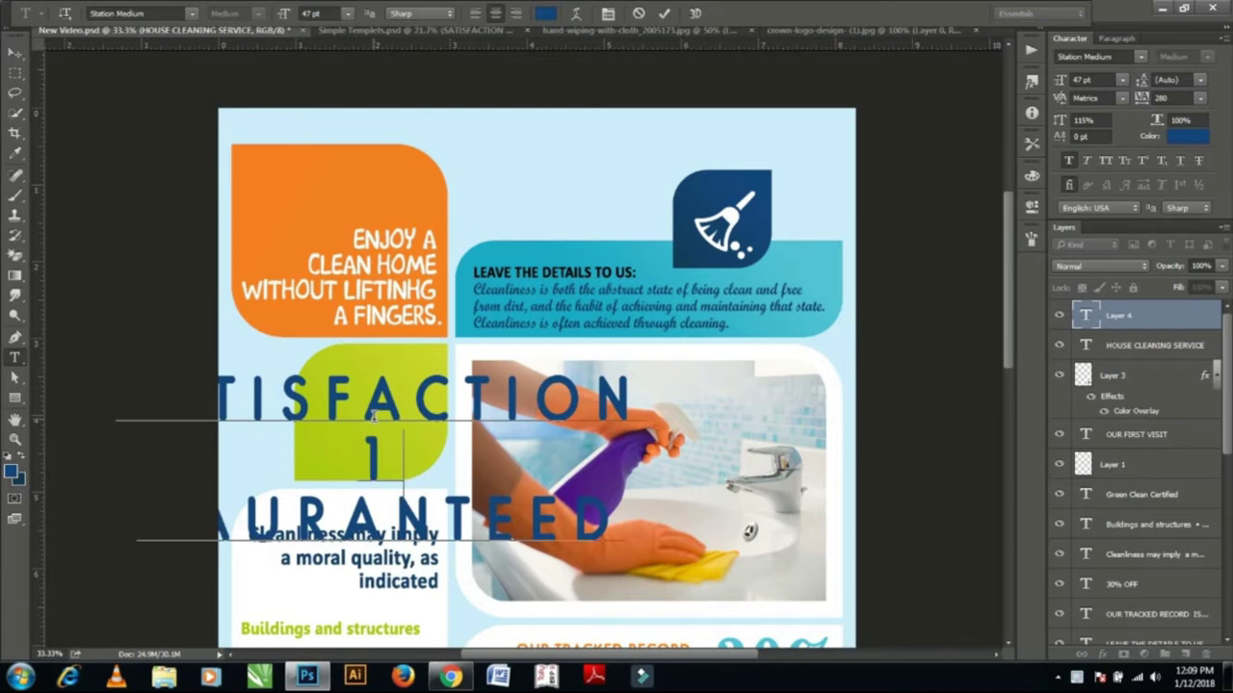
type("100%")
Set the 100% line to News701 BT Bold.
double_click(536, 453)
left_click(1093, 56)
type("NE")
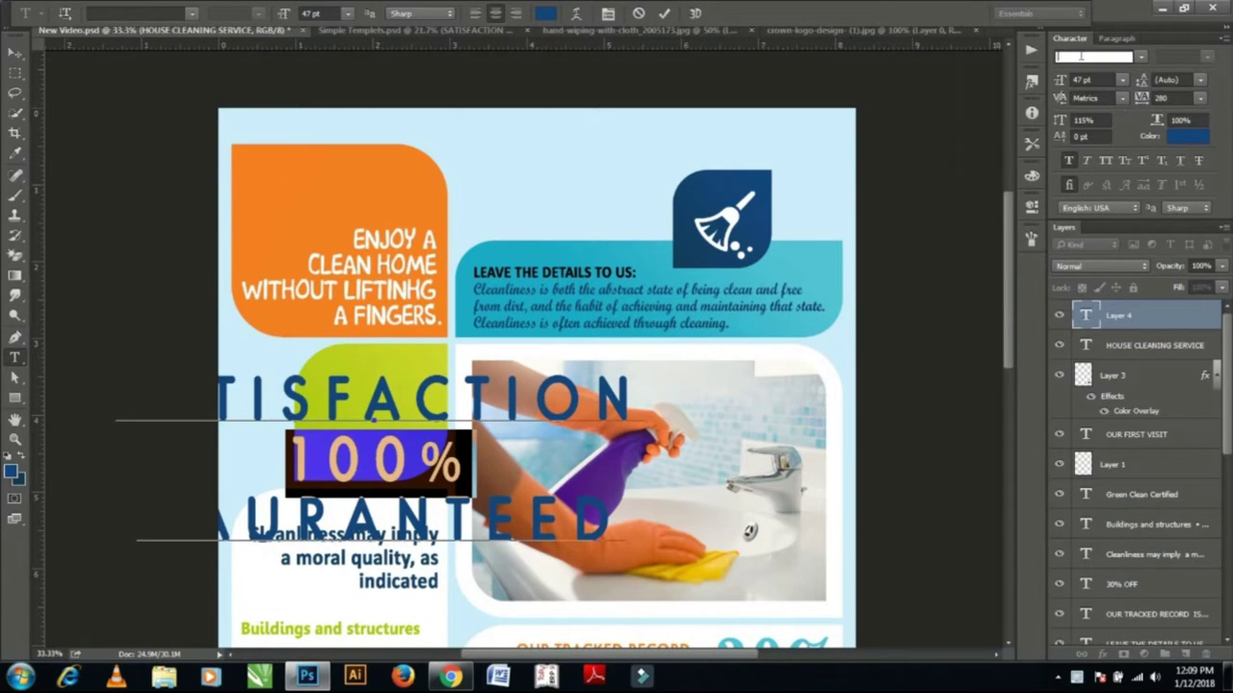
type("WS701")
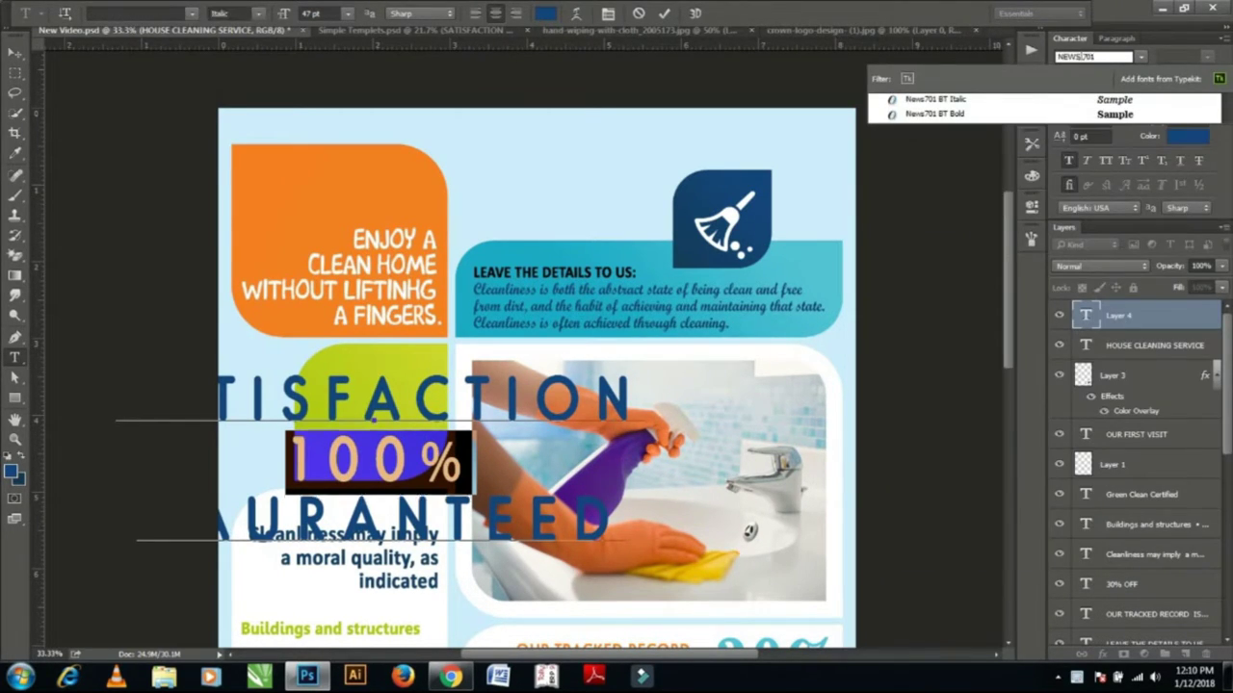
key("Return")
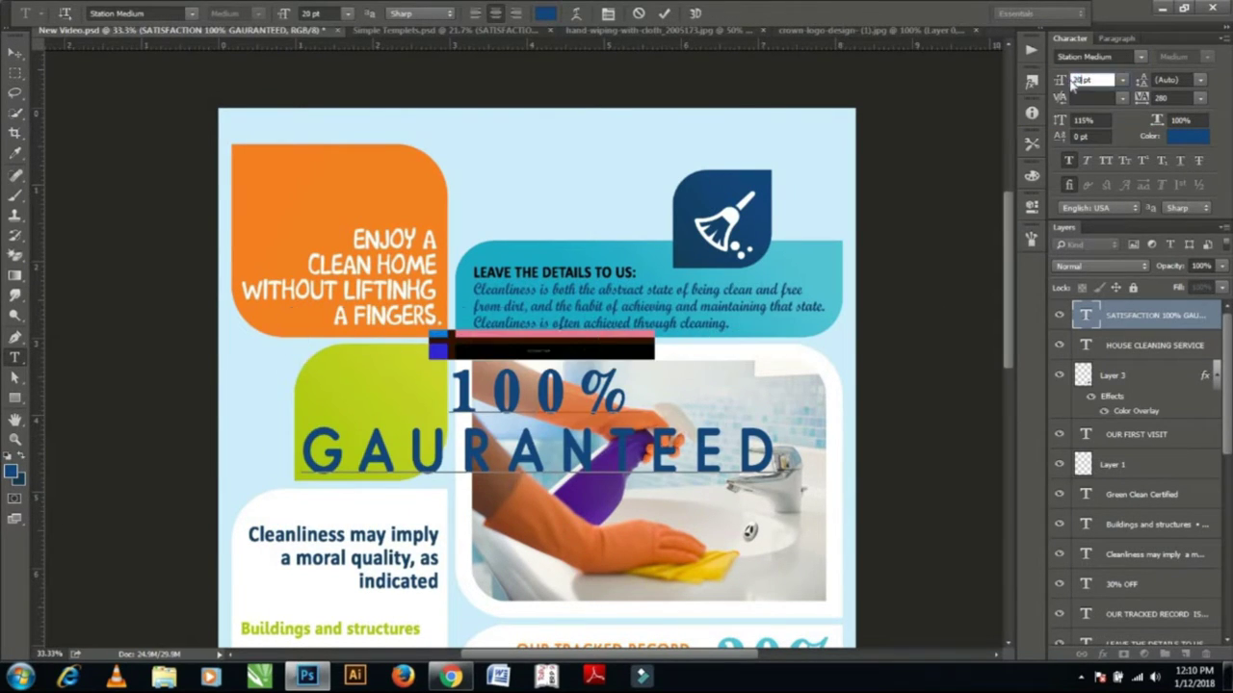
Make GAURANTEED 20 pt and adjust its line spacing.
left_click(1088, 79)
type("20")
key("Return")
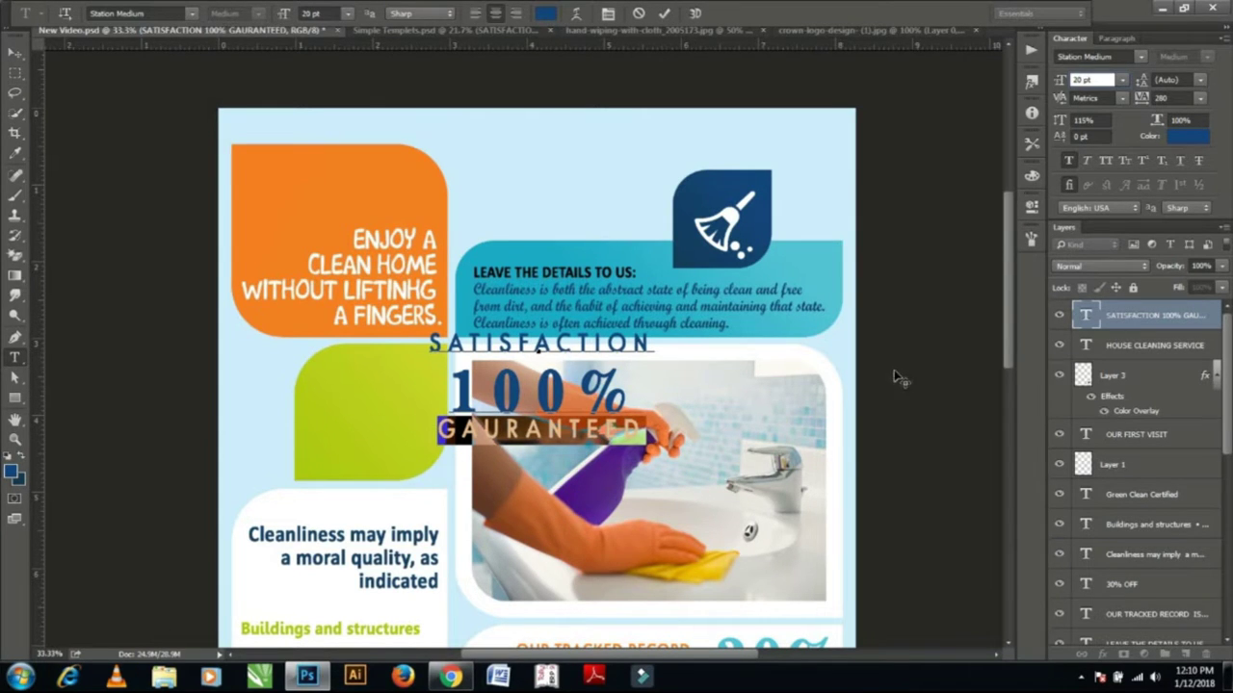
key("Tab")
type("28")
key("Return")
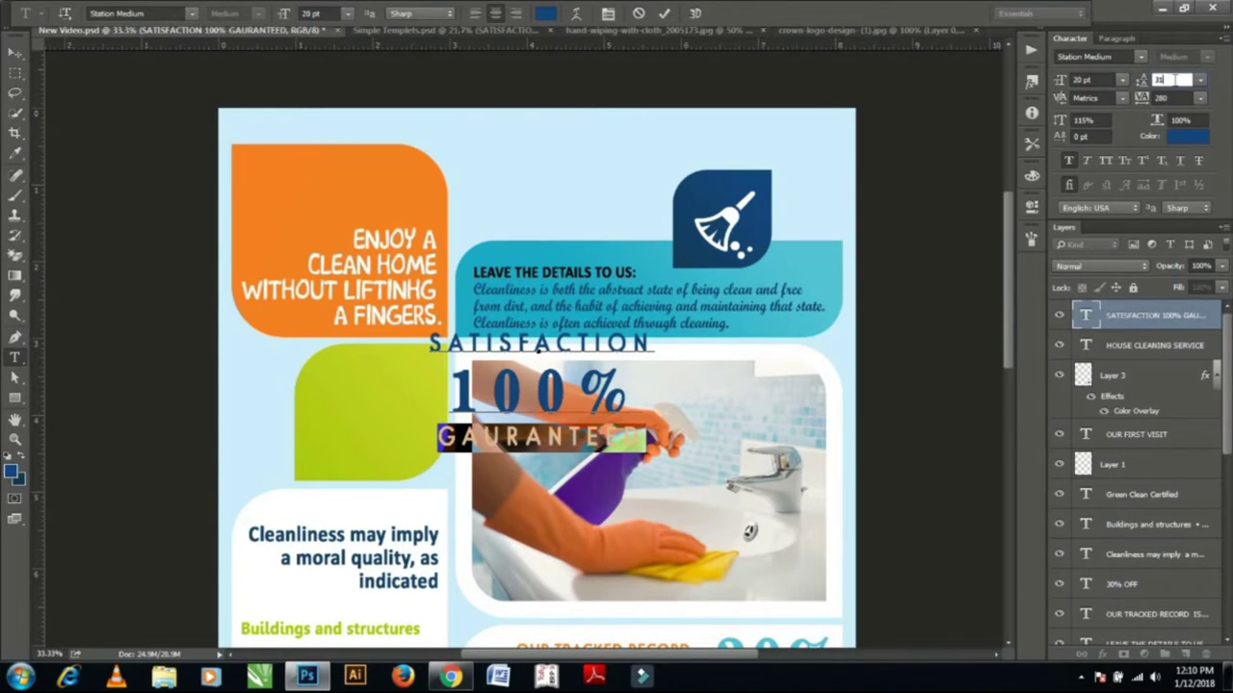
key("Return")
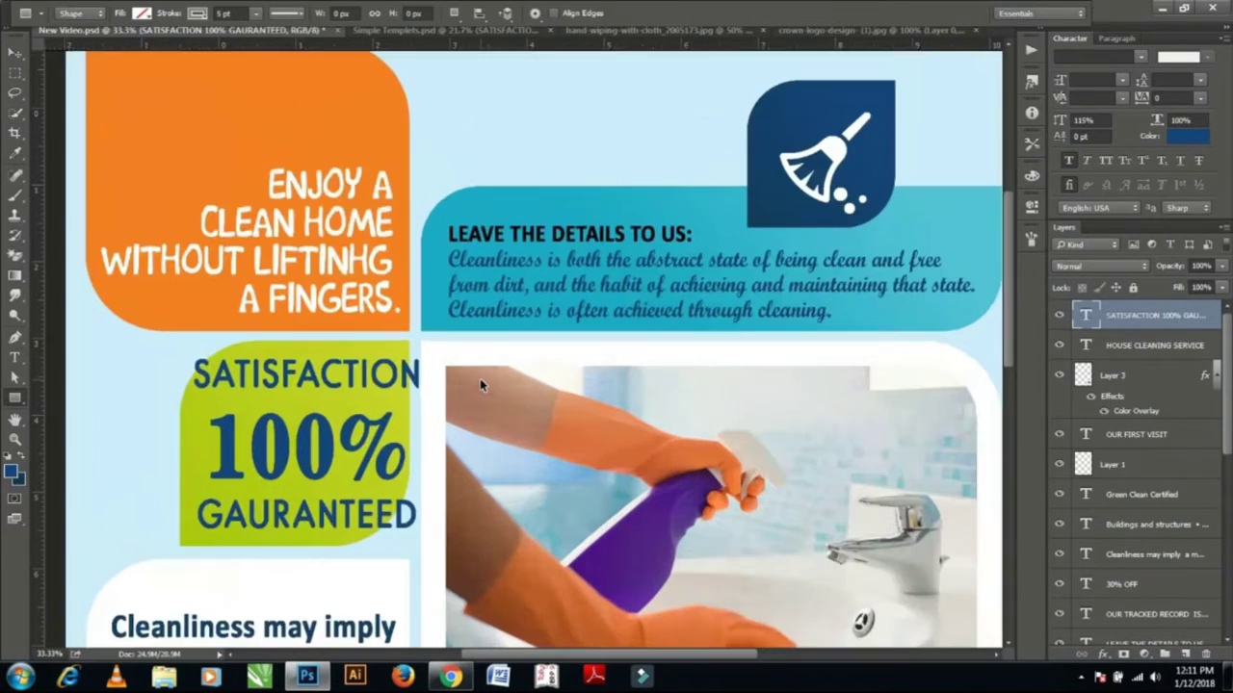
Draw a thin white divider line under SATISFACTION with no outline.
left_click_drag(200, 401, 425, 402)
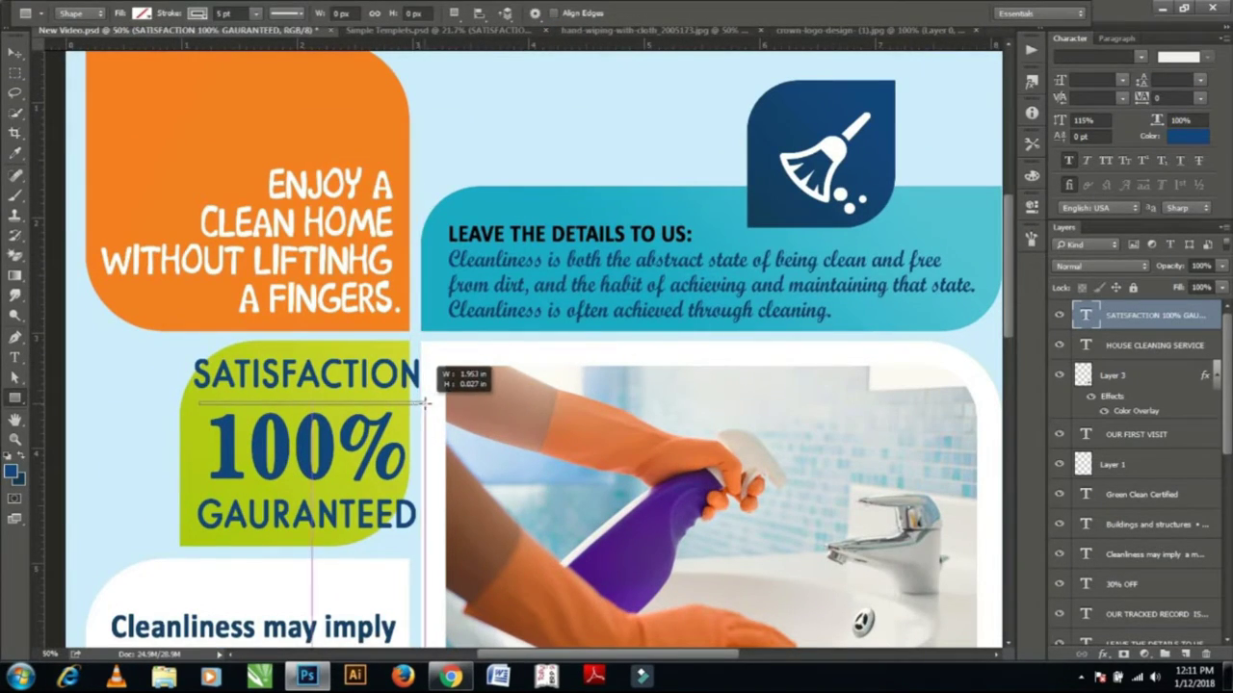
left_click(840, 290)
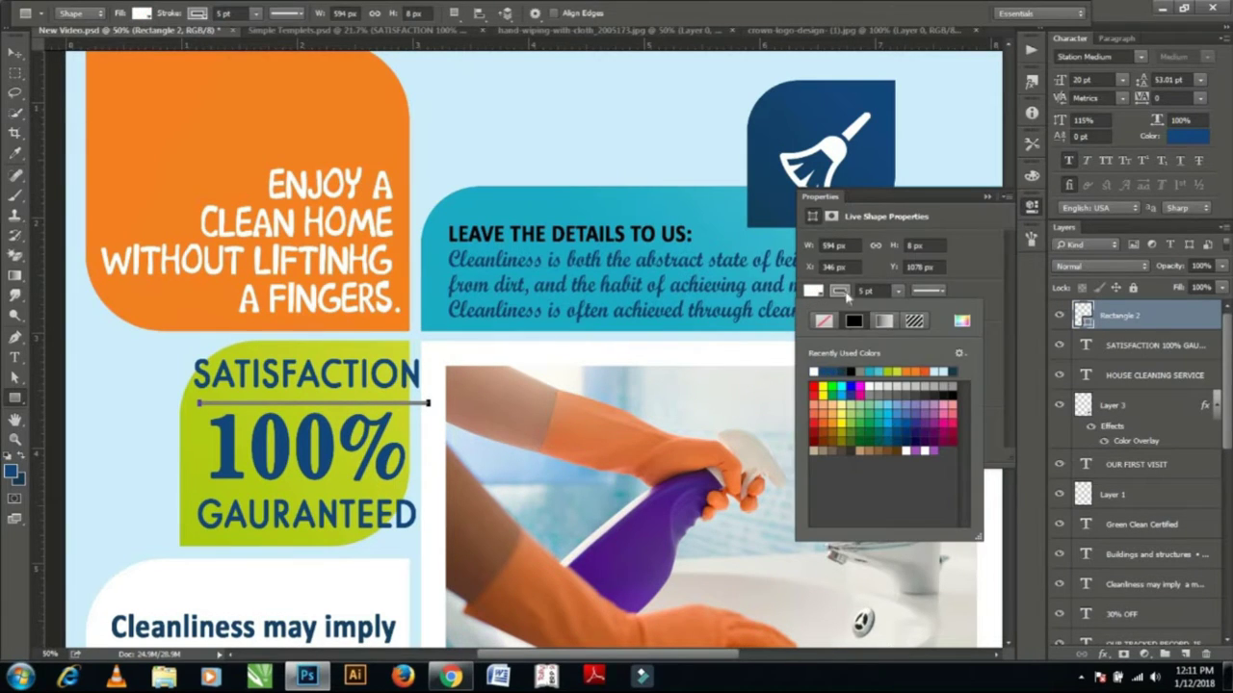
left_click(824, 321)
left_click(986, 197)
Copy the divider under 100%, and add a 41%-wide copy above SATISFACTION.
key("v")
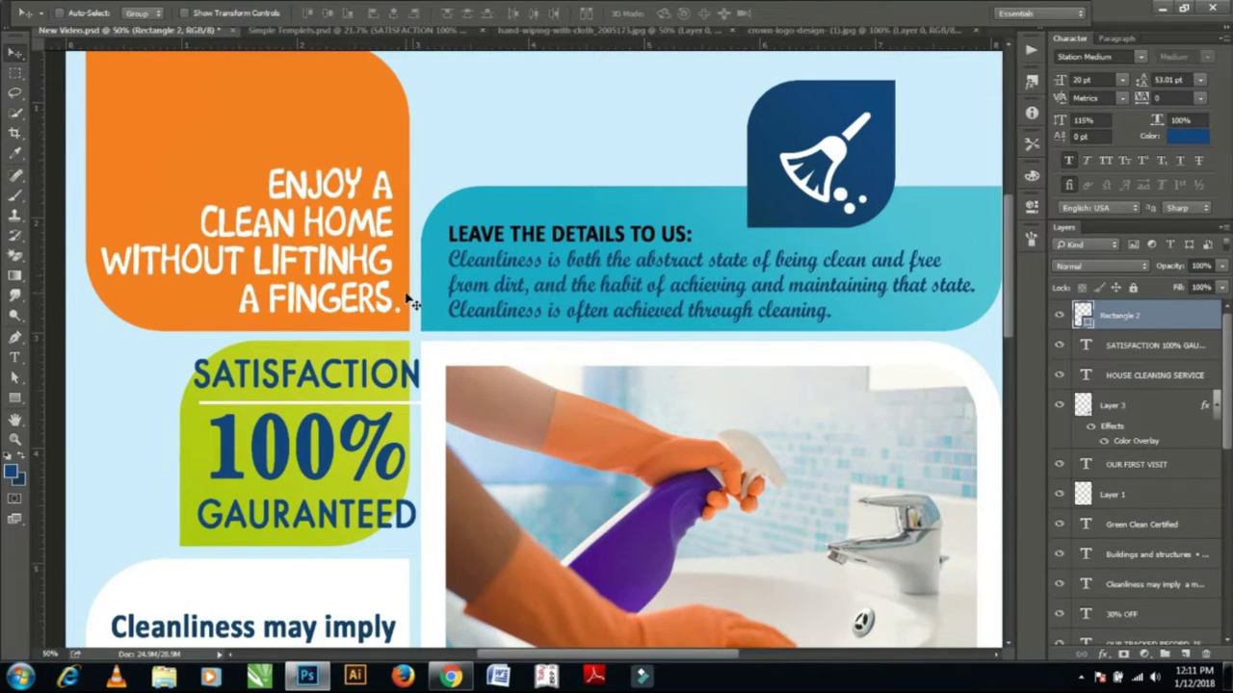
left_click_drag(411, 302, 393, 493)
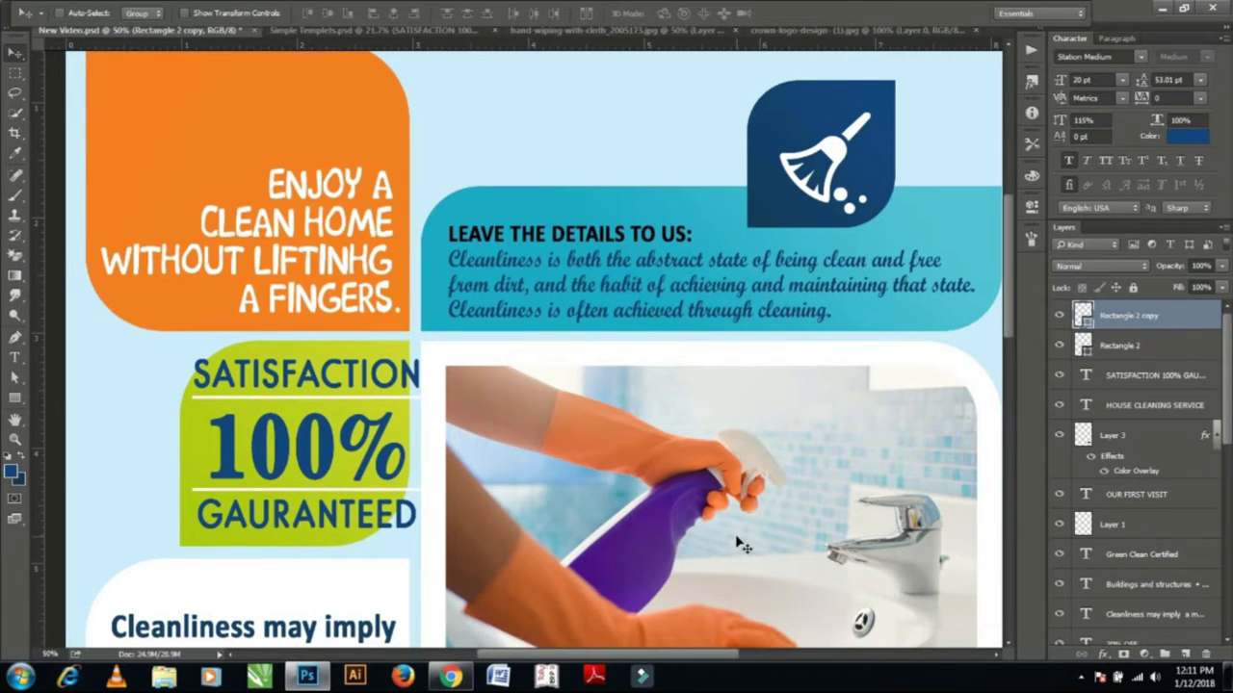
key("ctrl+j")
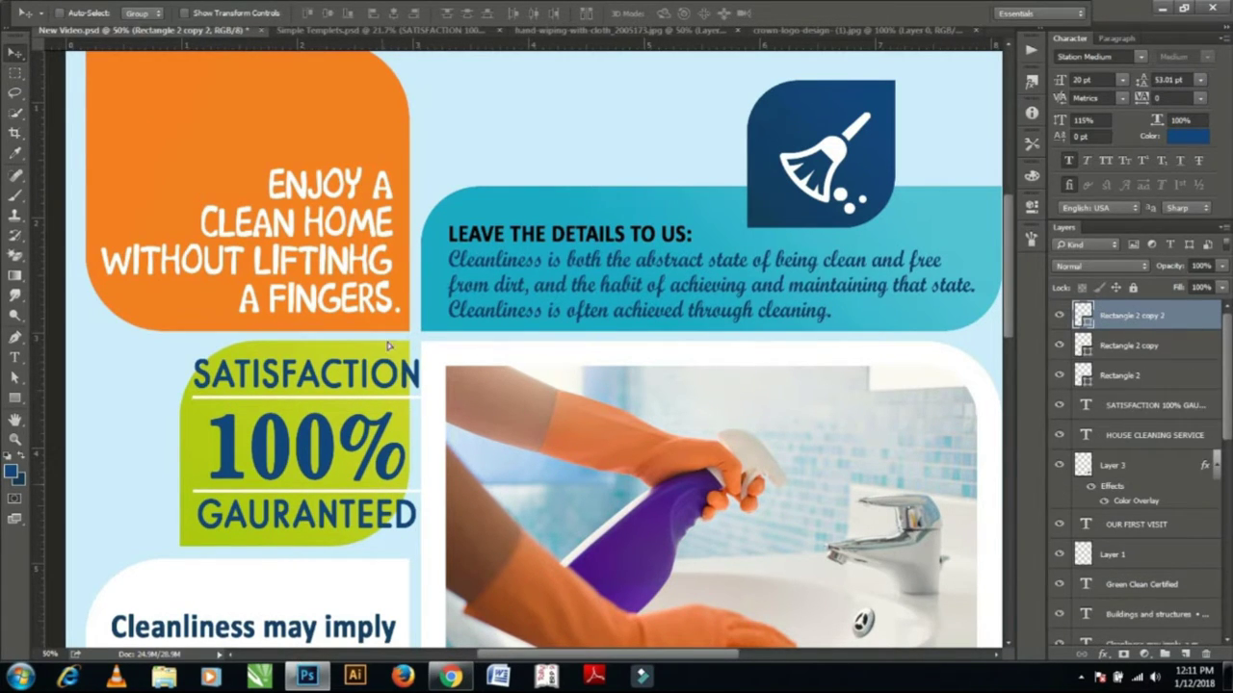
left_click_drag(388, 345, 393, 298)
key("ctrl+t")
left_click_drag(192, 348, 342, 351)
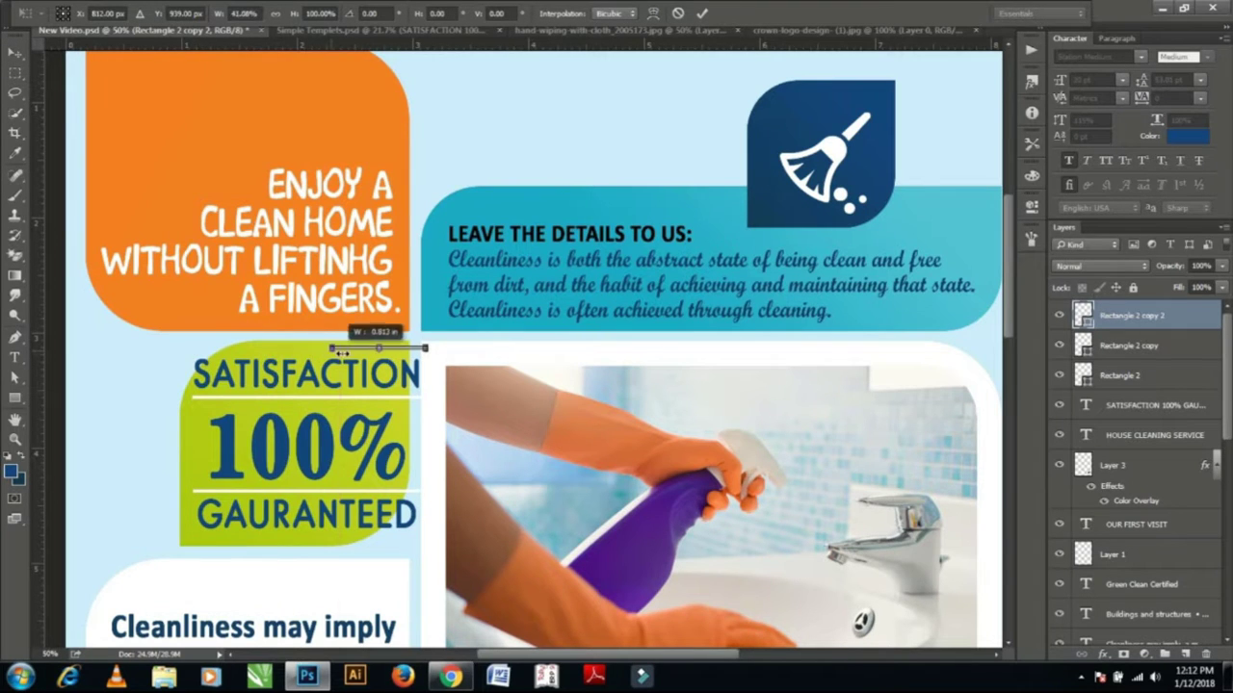
key("Return")
key("ctrl+j")
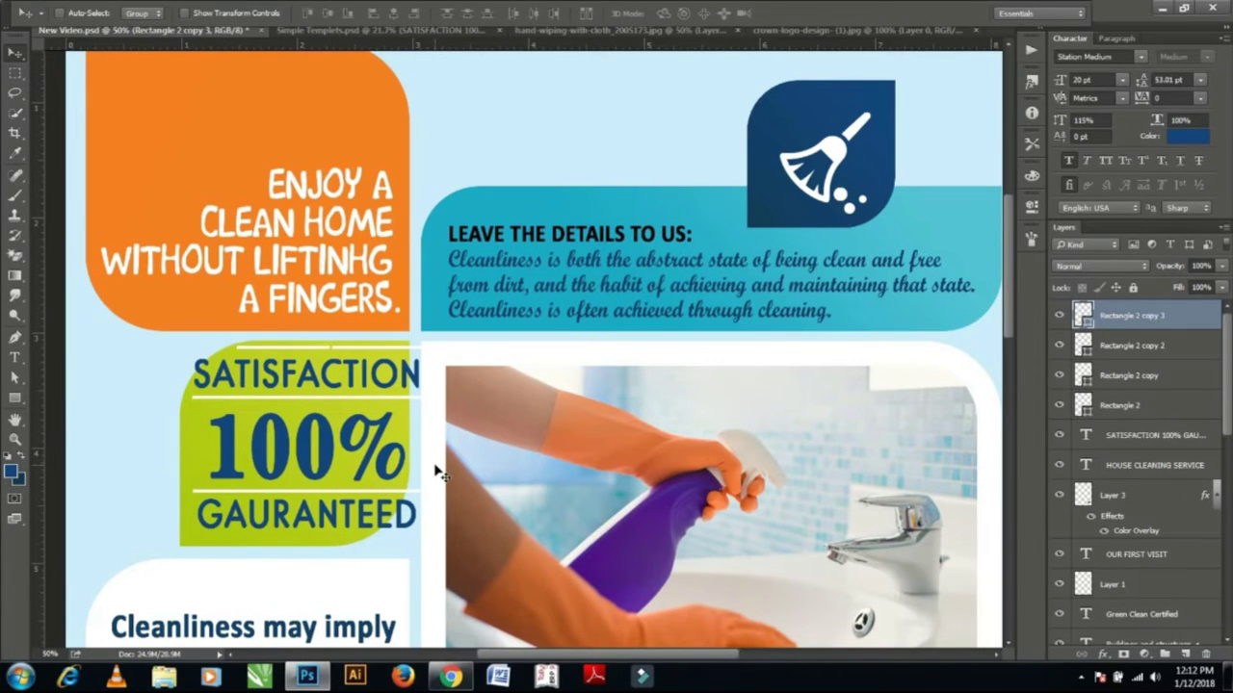
Bring in the crown logo, shrink it above SATISFACTION, and overlay it white.
left_click(857, 30)
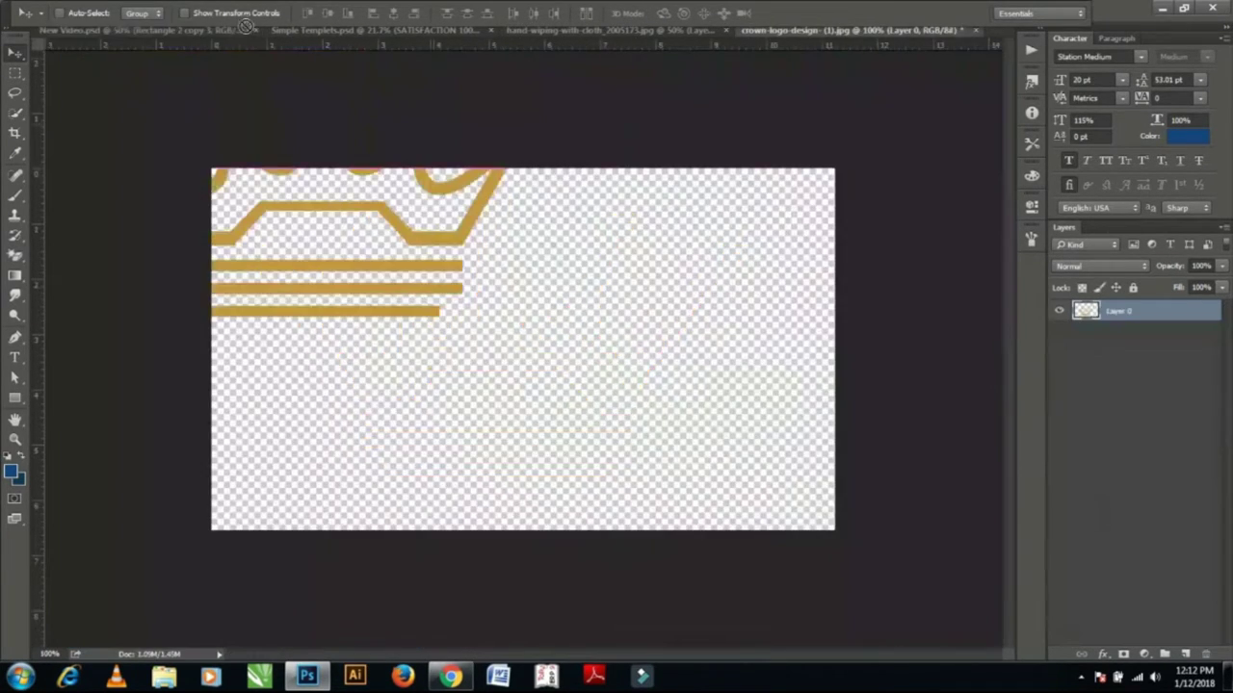
left_click_drag(520, 347, 414, 313)
key("ctrl+t")
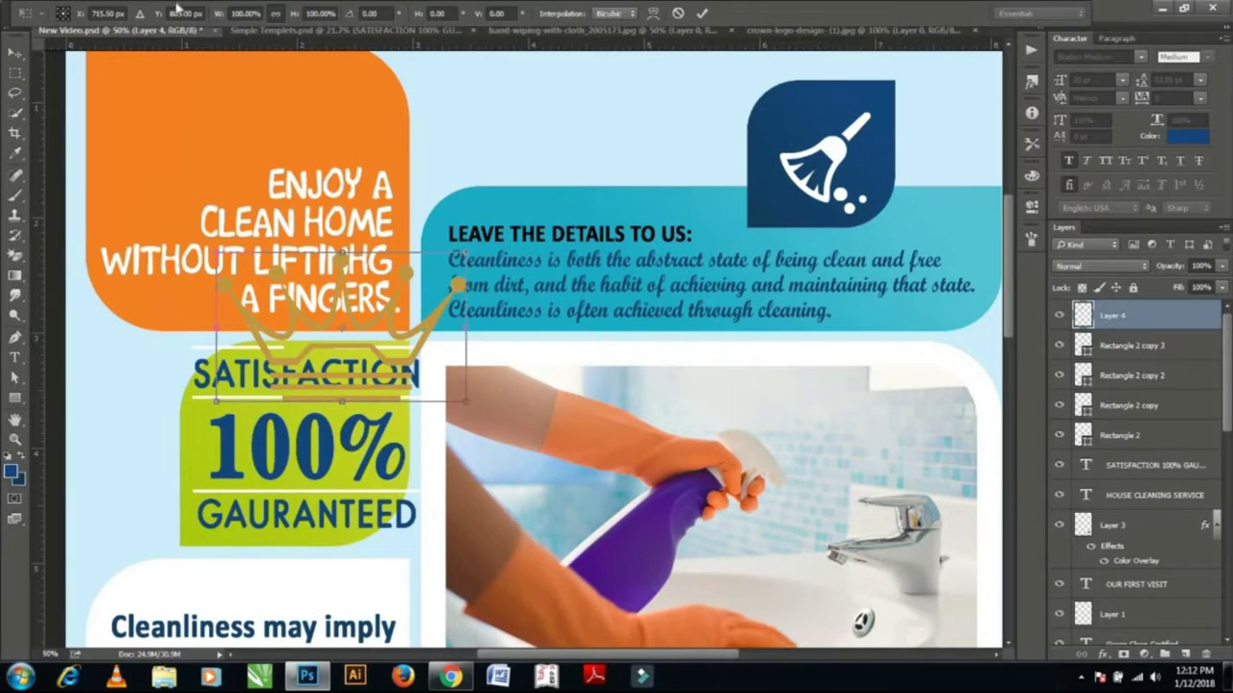
left_click_drag(197, 12, 161, 9)
key("Return")
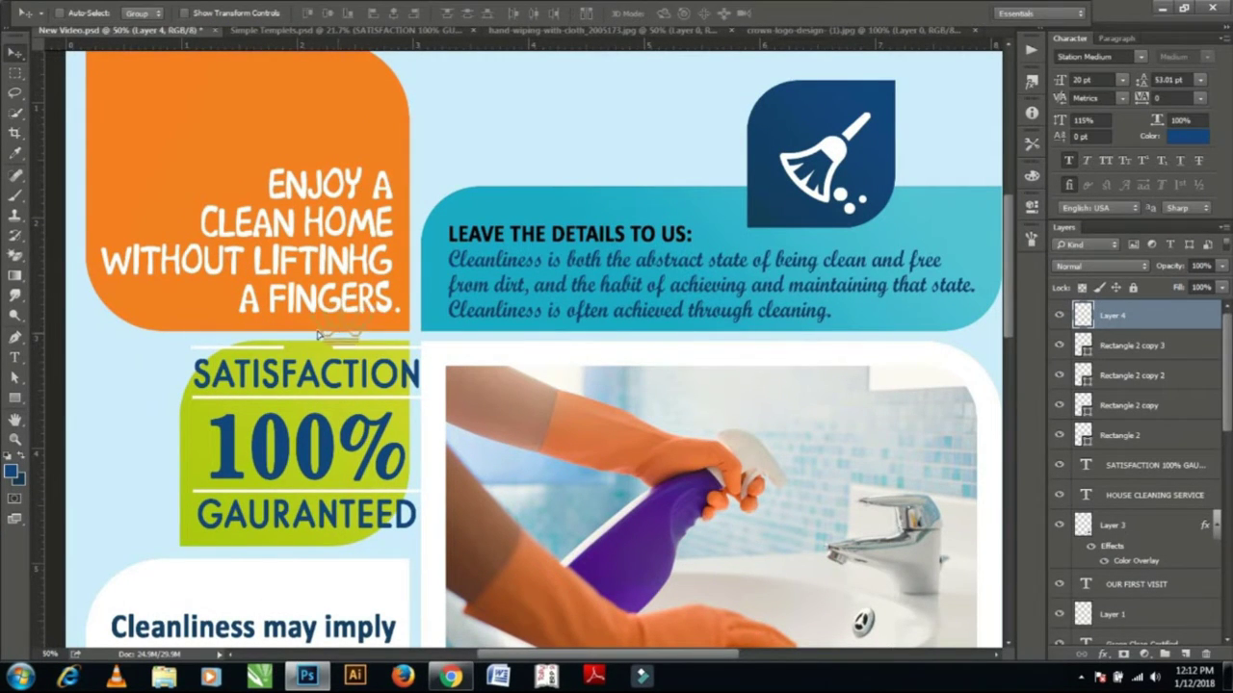
left_click(1106, 654)
left_click(905, 573)
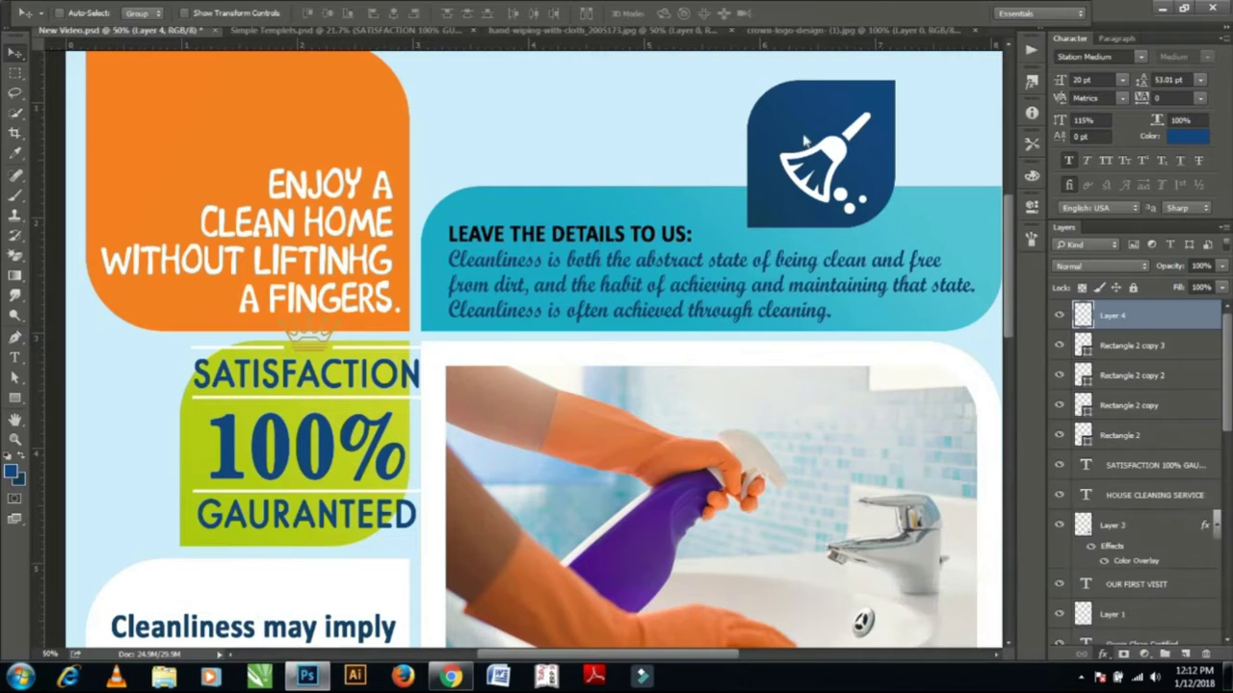
Group the crown and badge layers, scale the group to 75%, and reposition it.
left_click(1141, 495)
left_click(1122, 318, "shift")
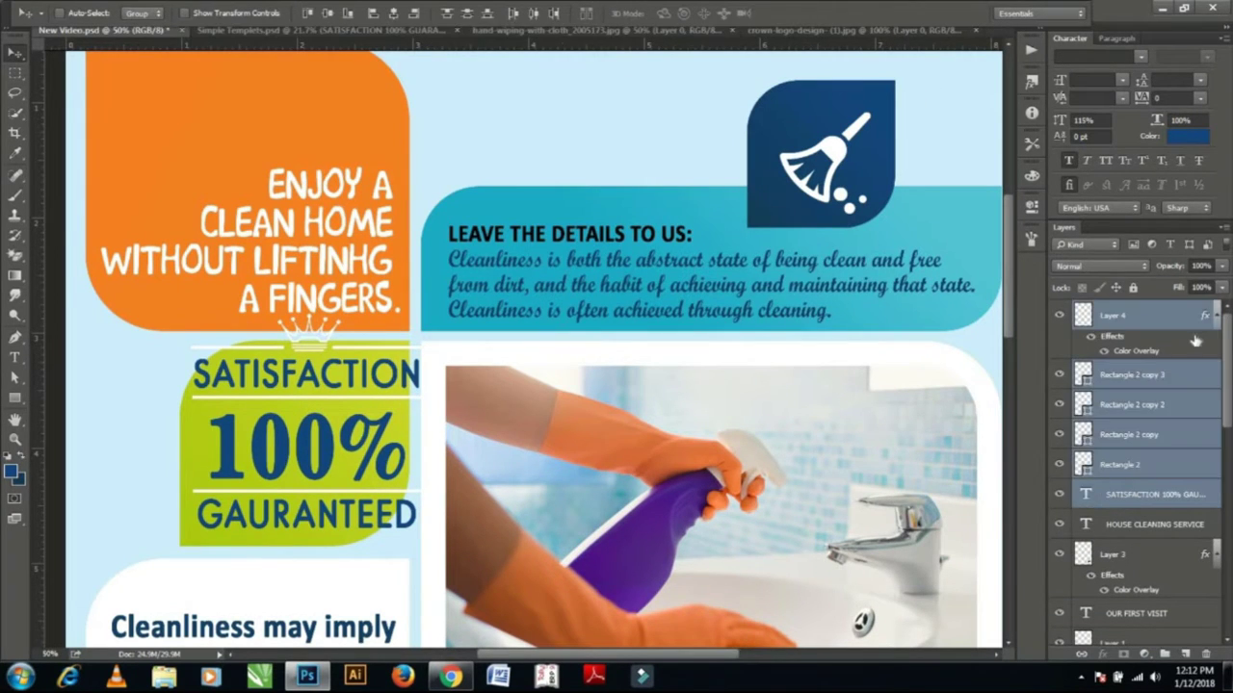
key("ctrl+g")
key("ctrl+t")
type("75")
key("Return")
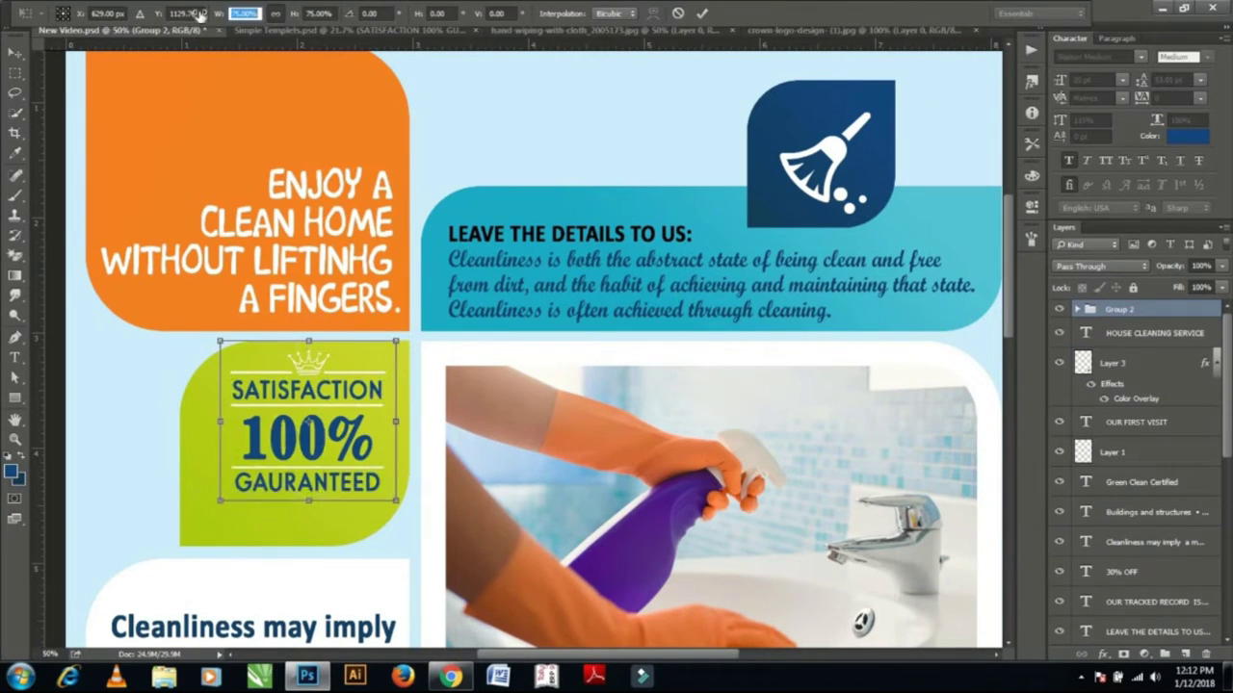
left_click_drag(308, 424, 300, 439)
key("Return")
Check the badge text colour in the colour picker without changing it.
left_click(1142, 512)
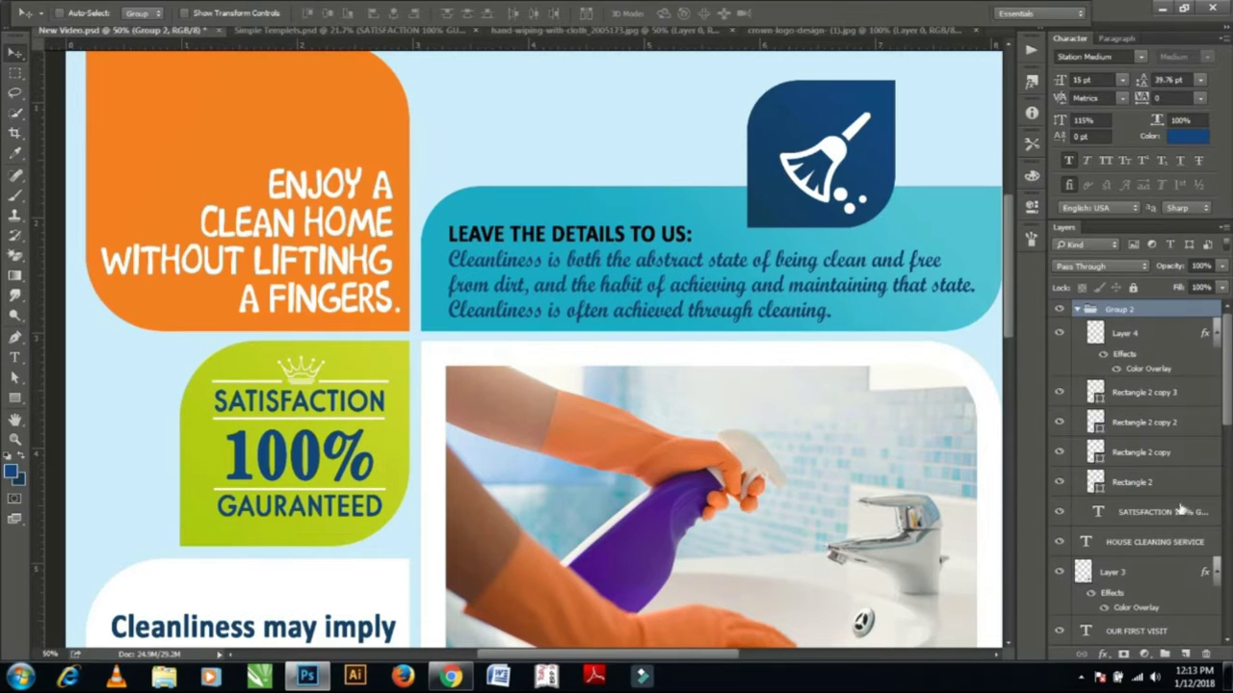
left_click(1186, 135)
key("Escape")
Duplicate the star layer from the star image into New Video.psd.
key("ctrl+0")
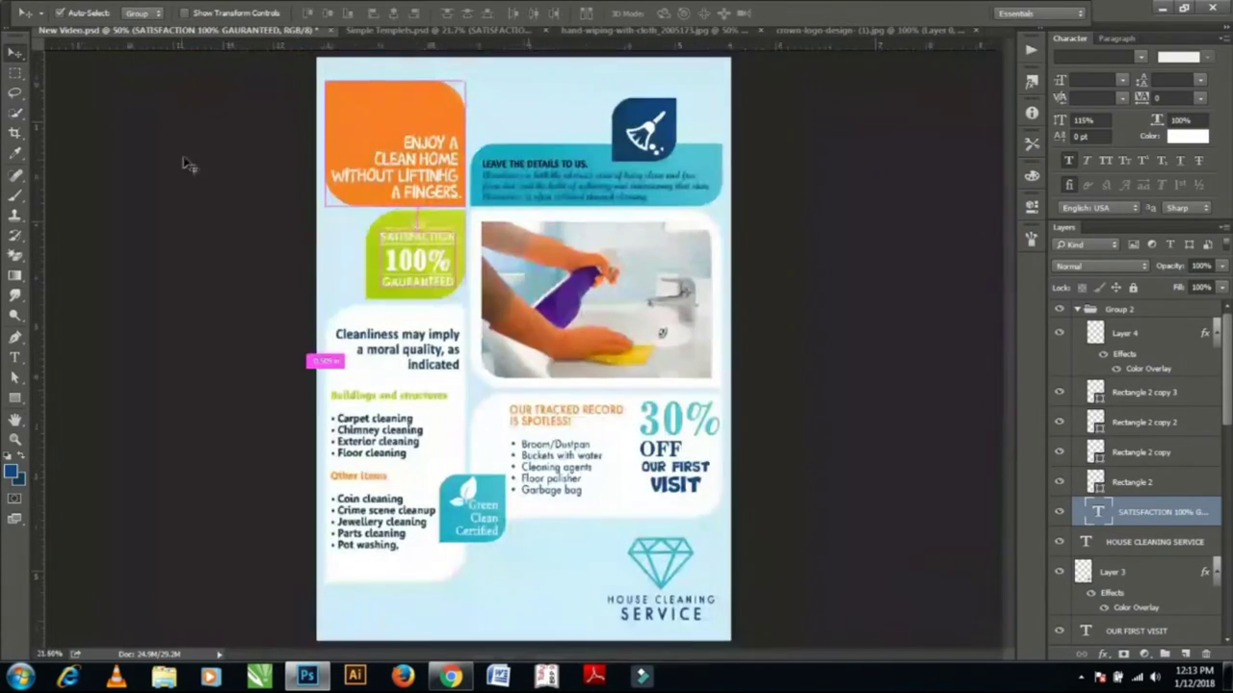
key("ctrl+Tab")
key("ctrl+Tab")
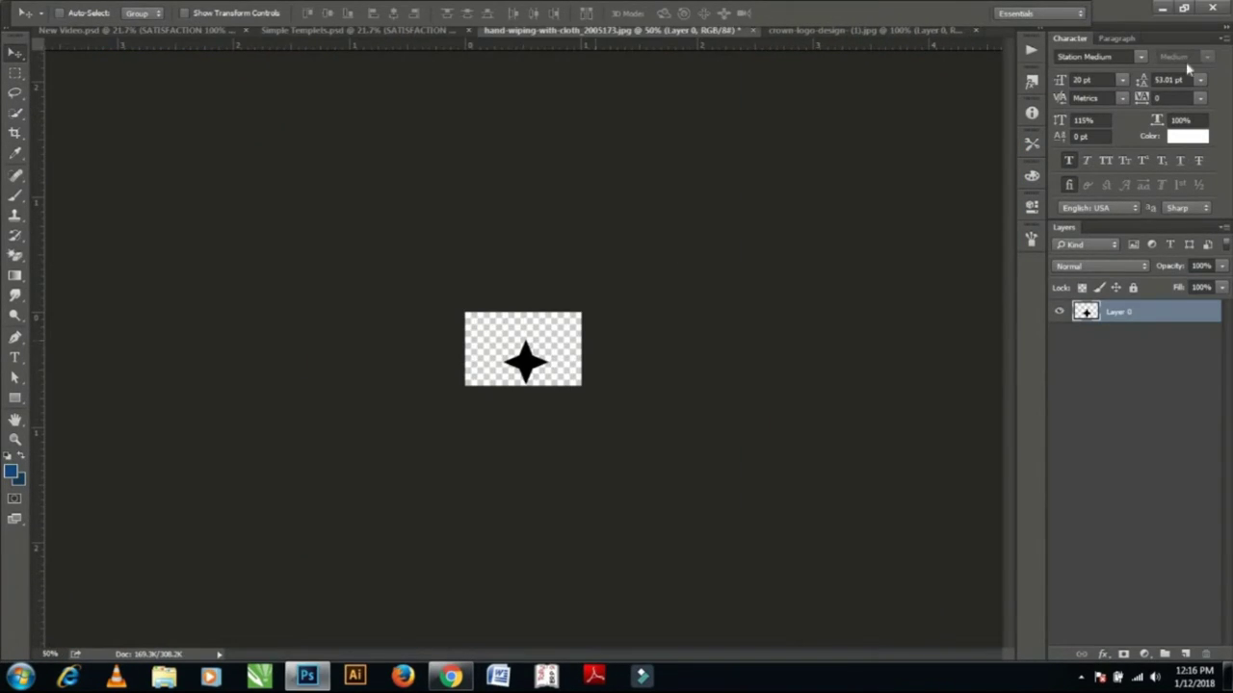
right_click(1141, 304)
left_click(858, 151)
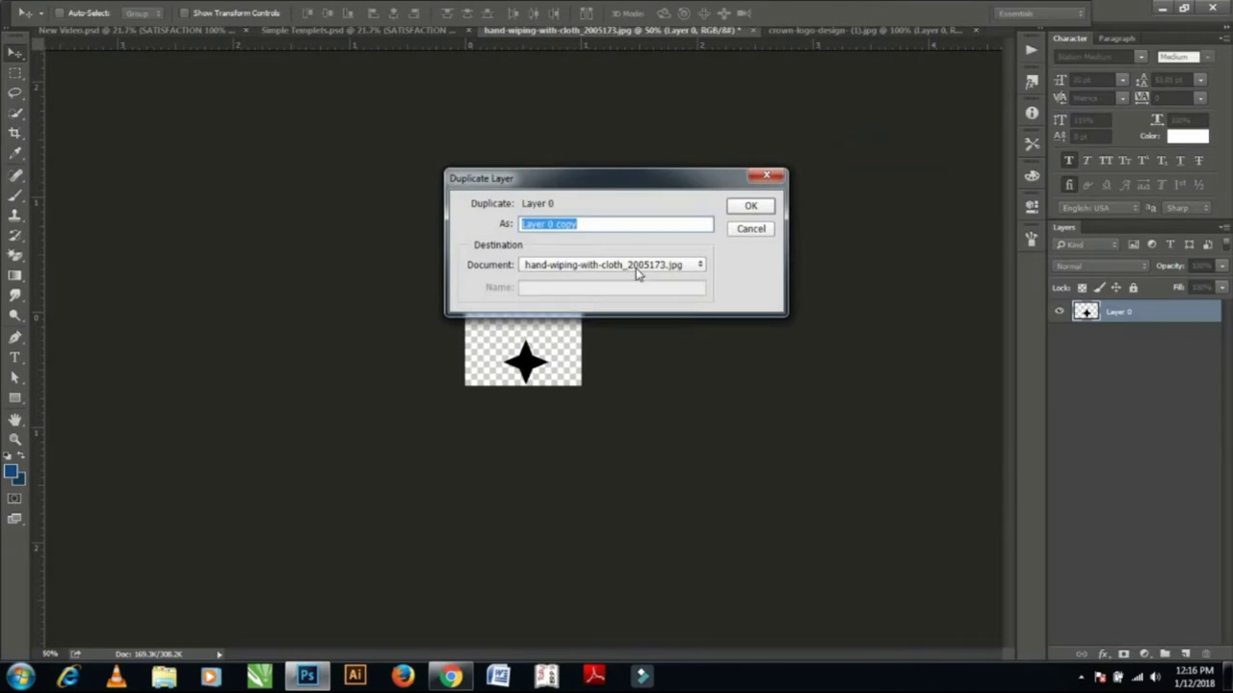
left_click(617, 265)
left_click(581, 280)
left_click(750, 205)
Place the star beside the broom icon on the flyer.
left_click(126, 30)
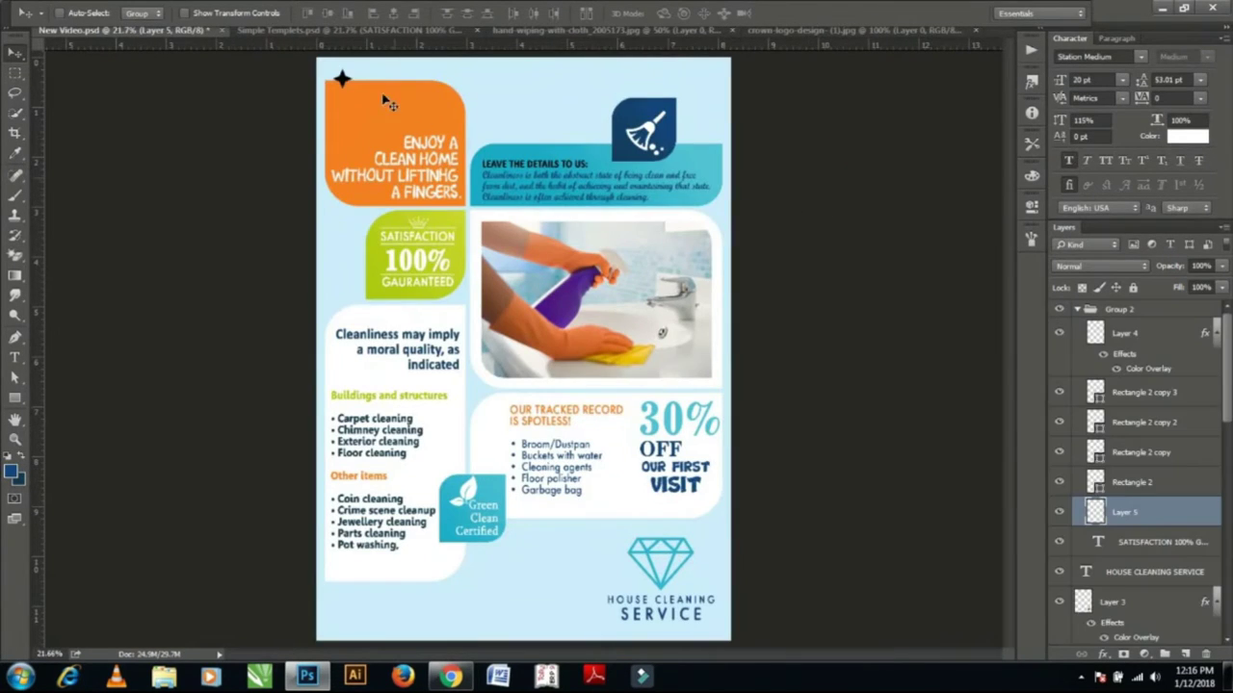
mouse_move(340, 79)
left_mouse_down()
mouse_move(567, 120)
mouse_move(479, 126)
left_mouse_up()
key("ctrl+t")
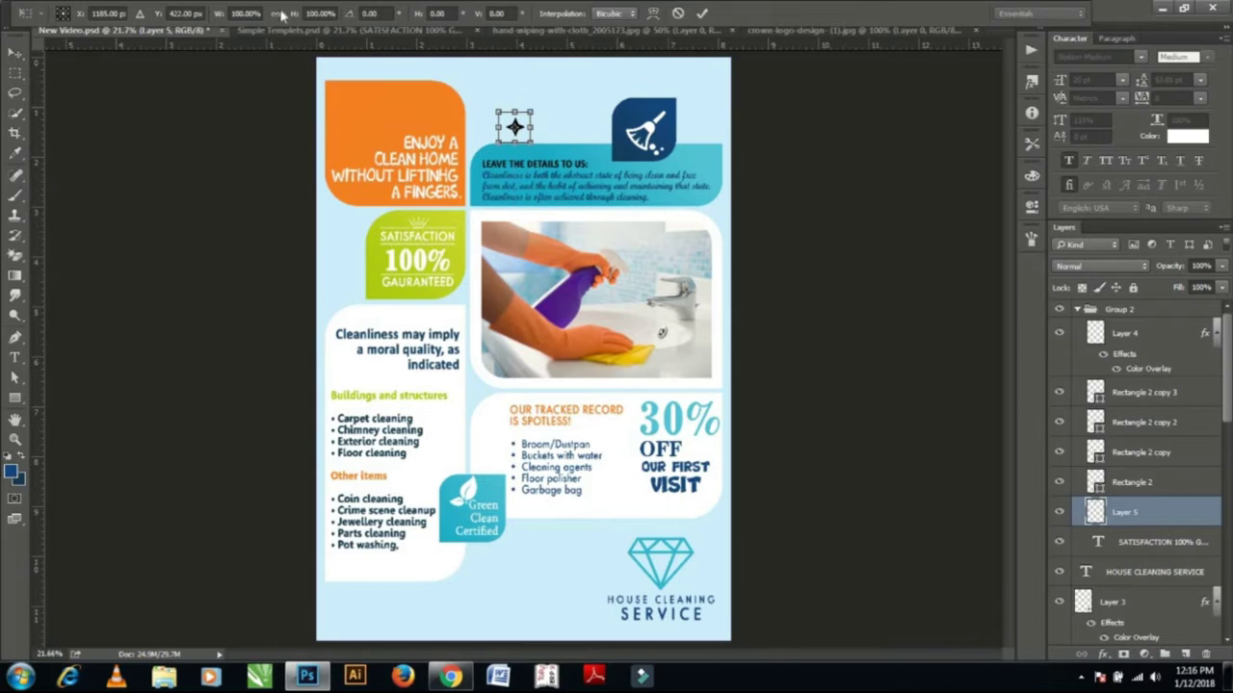
key("Return")
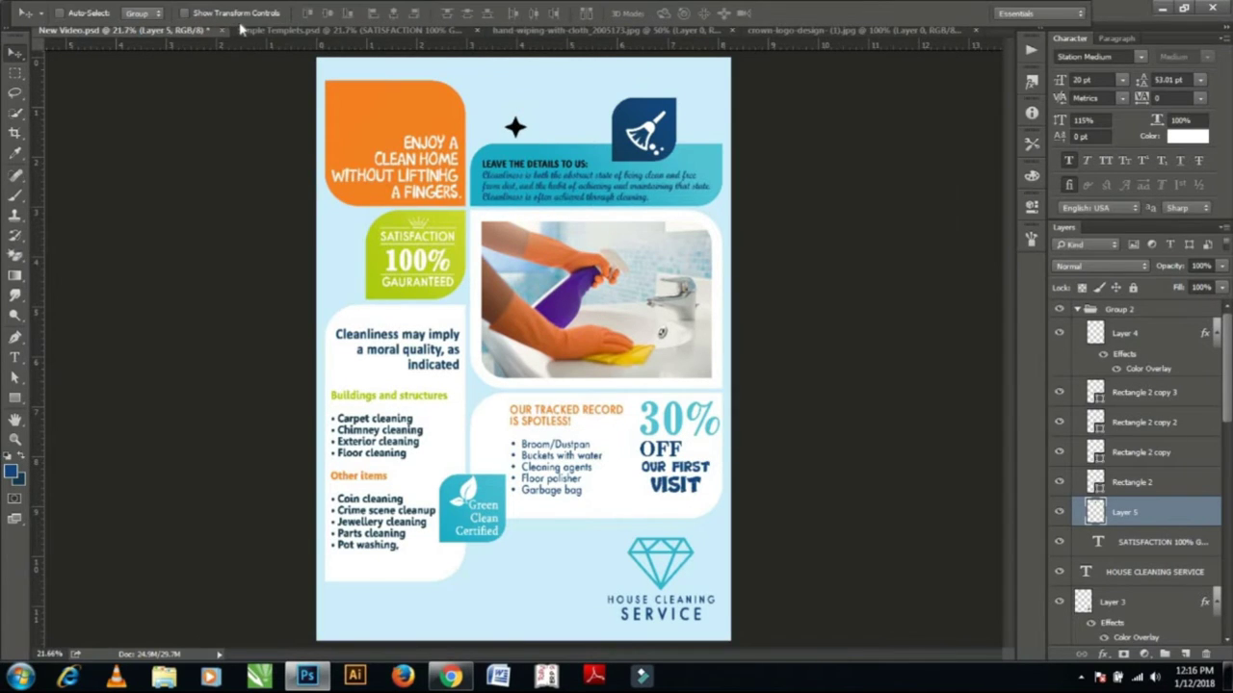
Add a 75% copy of the star beside the original and position the pair.
key("ctrl+j")
left_click_drag(504, 132, 482, 129)
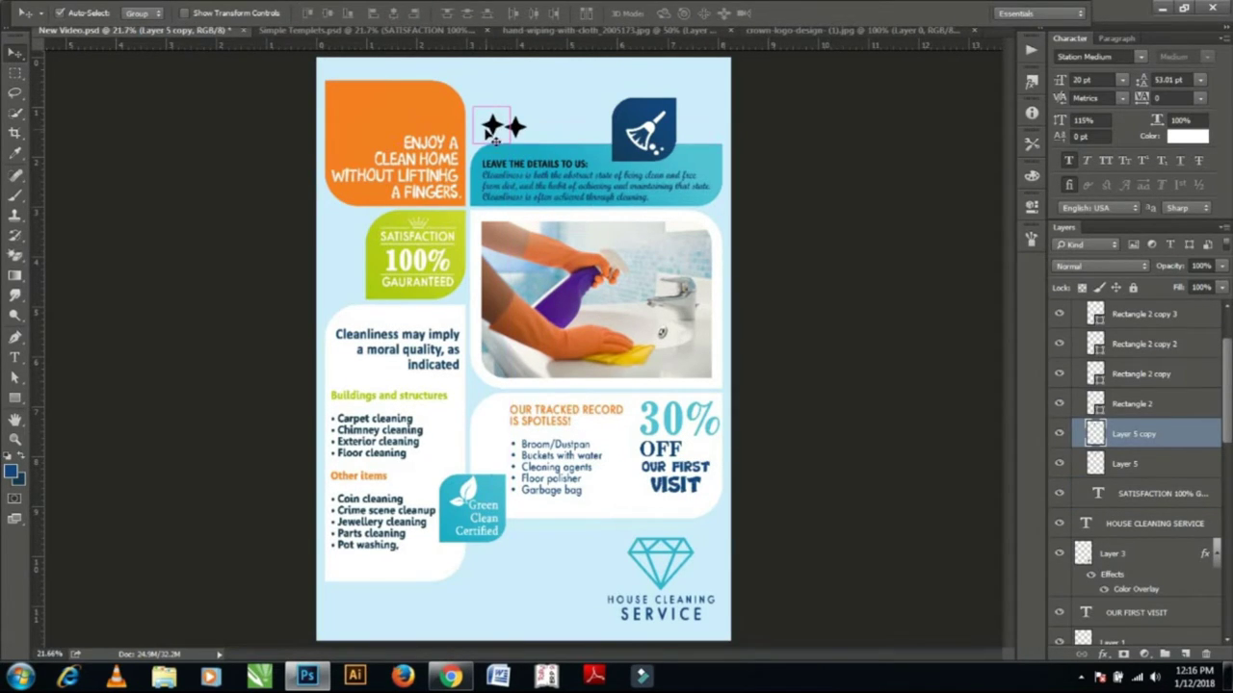
key("ctrl+t")
type("75")
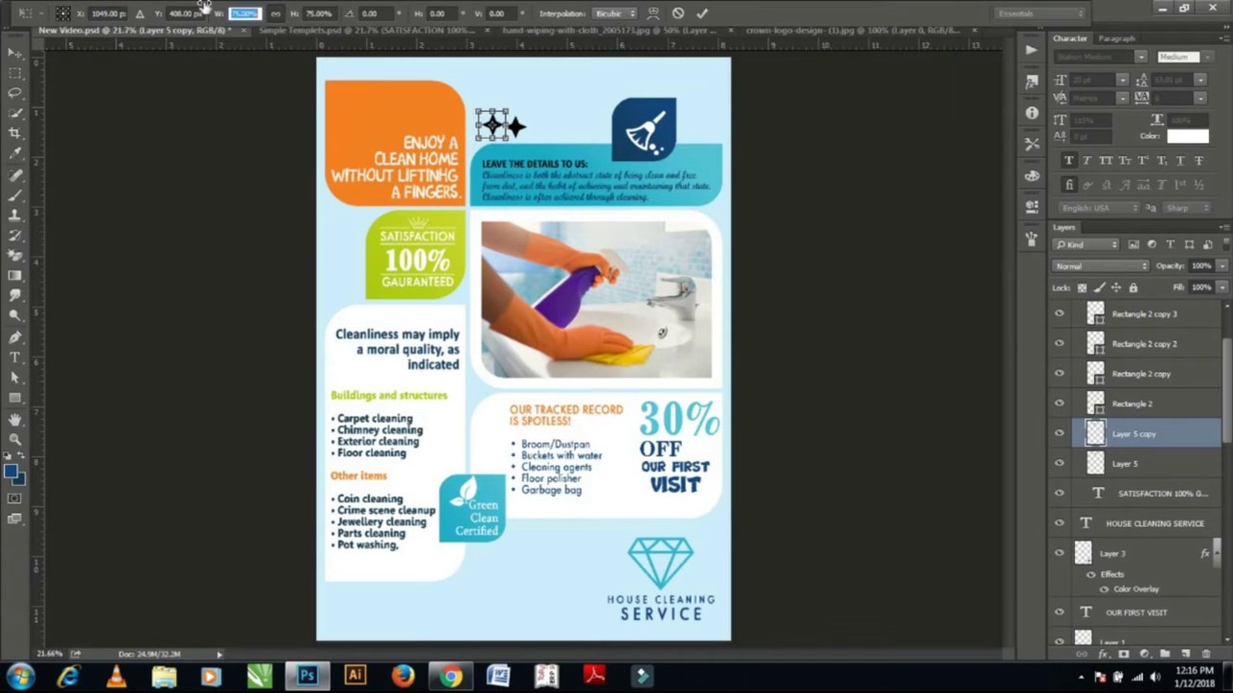
key("Return")
left_click_drag(505, 138, 505, 135)
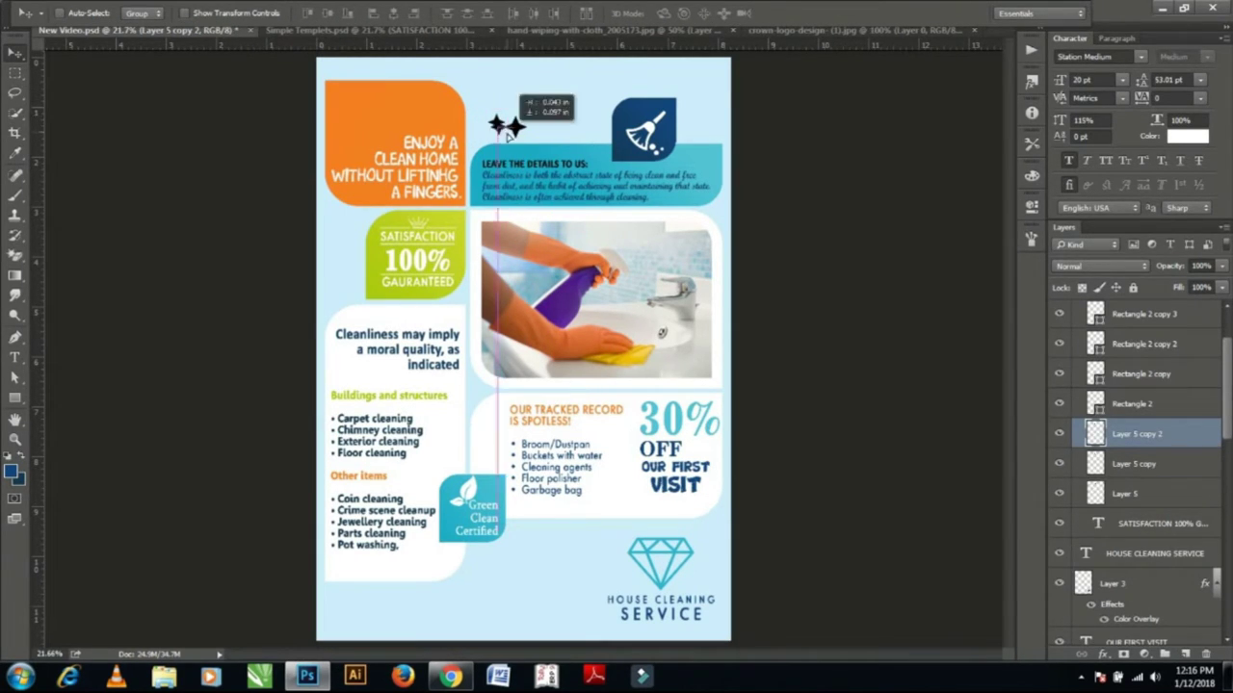
key("ctrl+t")
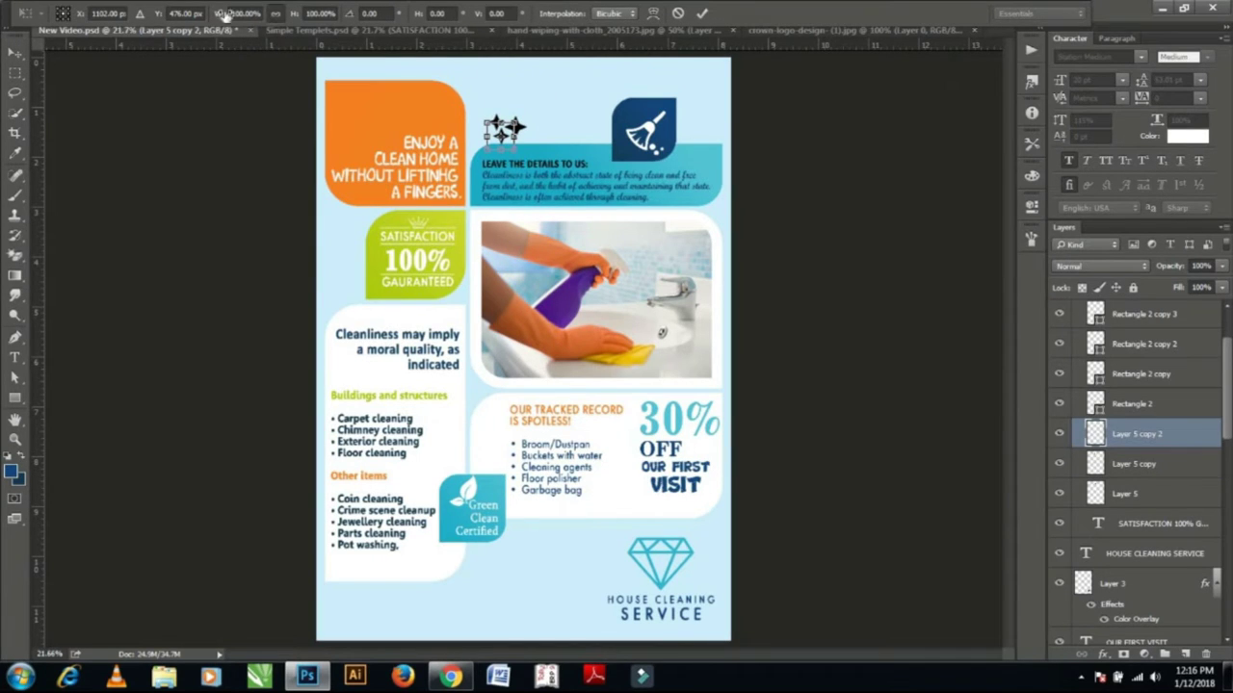
key("Return")
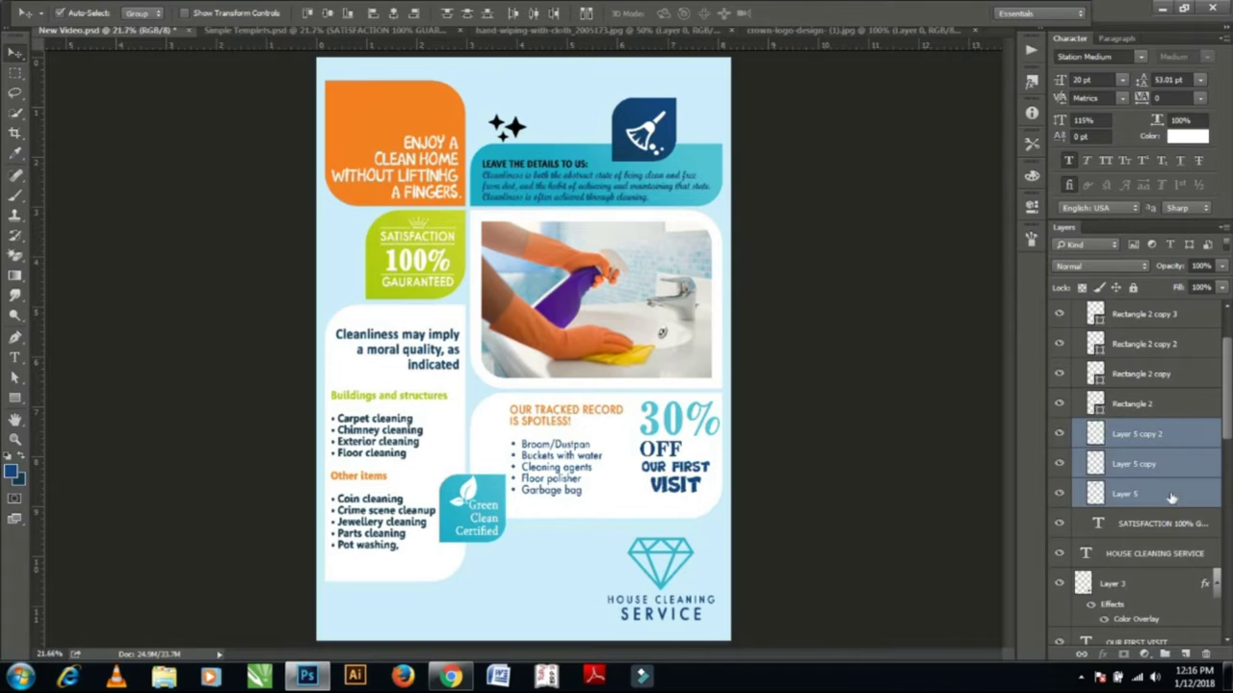
Give the stars a white Color Overlay, scale them to 106%, and nudge them left.
left_click(1105, 654)
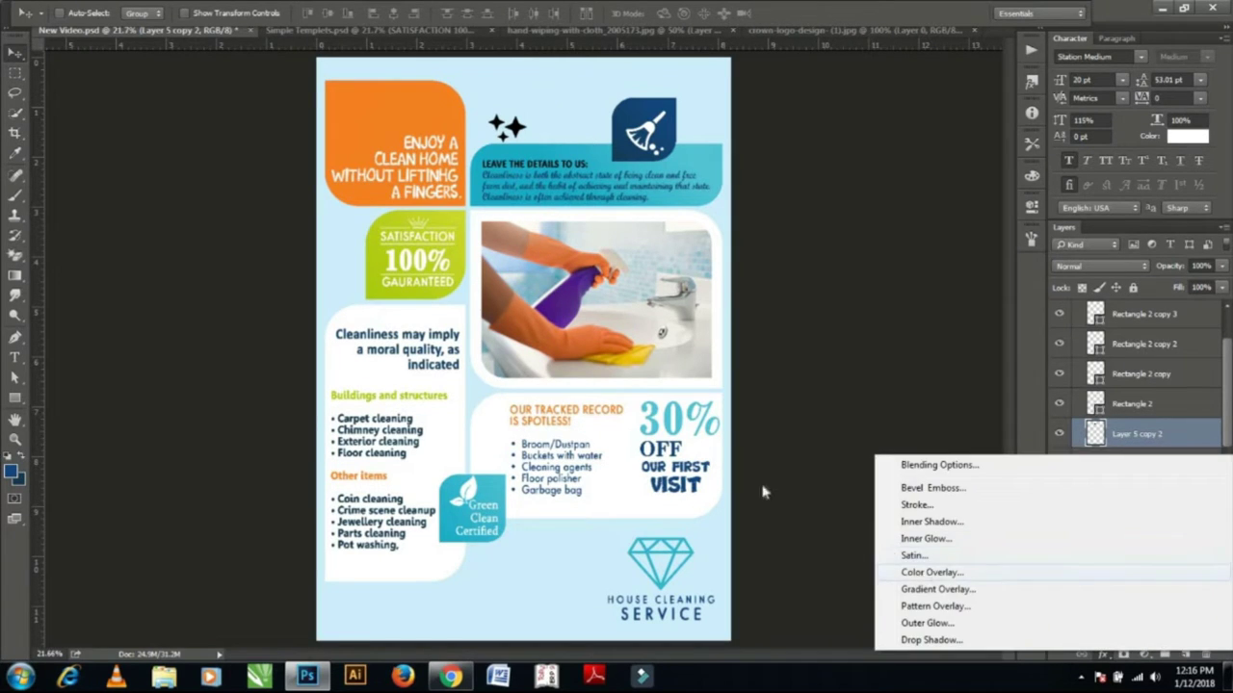
left_click(931, 572)
left_click(861, 126)
key("ctrl+t")
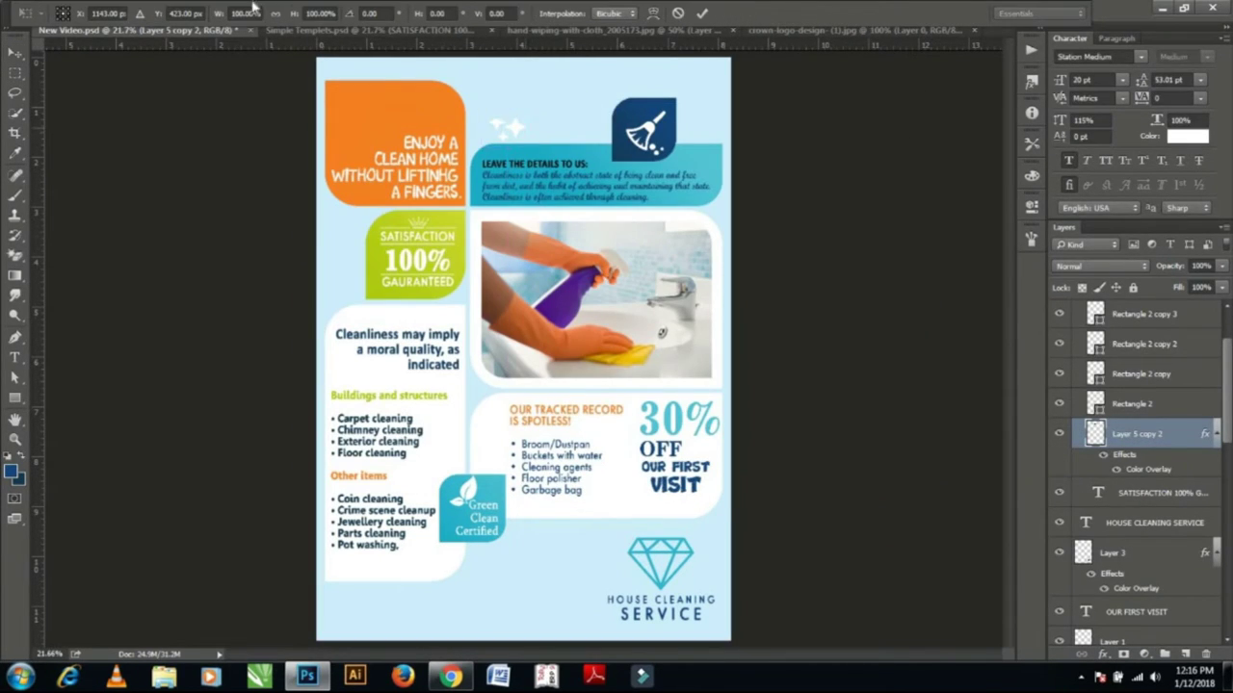
left_click(219, 13)
type("106")
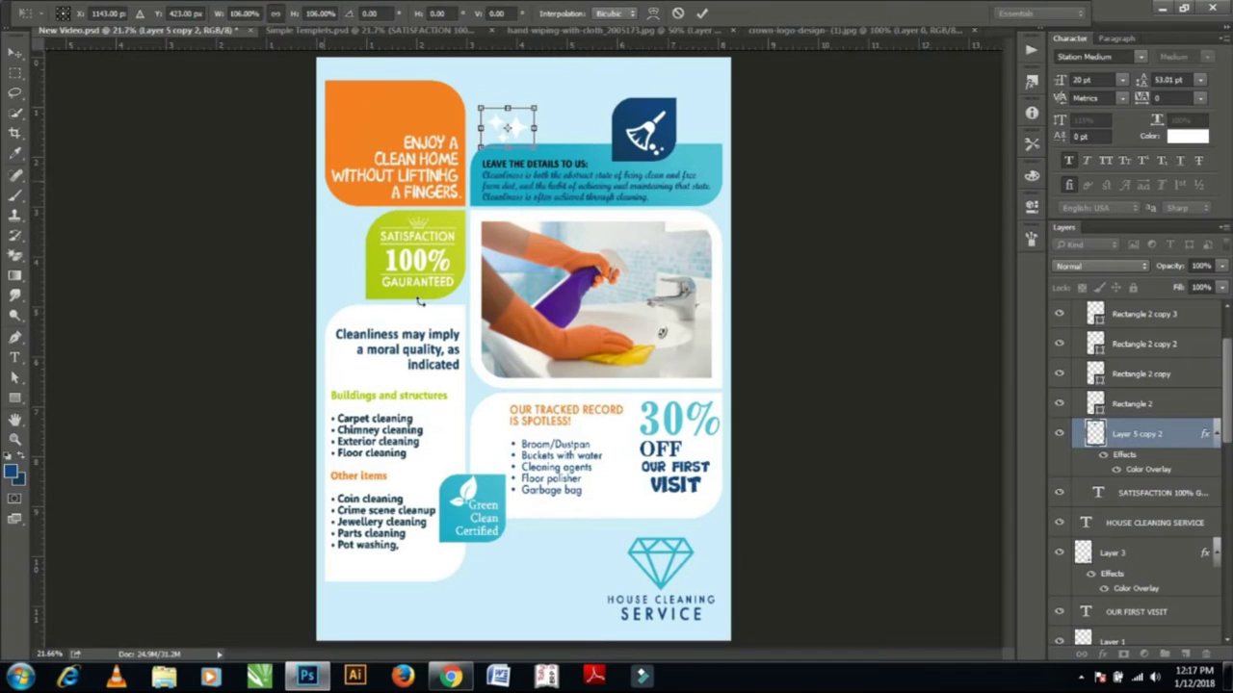
key("Return")
left_click_drag(507, 125, 477, 126)
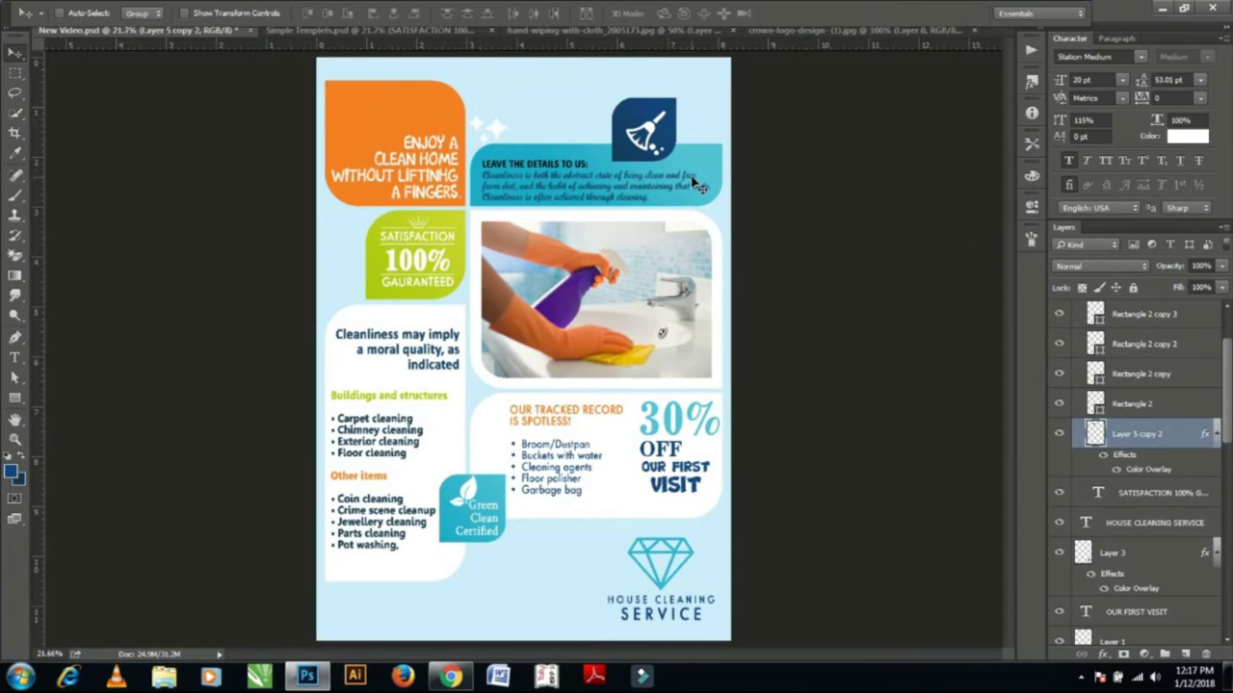
Place an enlarged copy of the stars over the orange panel.
left_click_drag(727, 162, 364, 143)
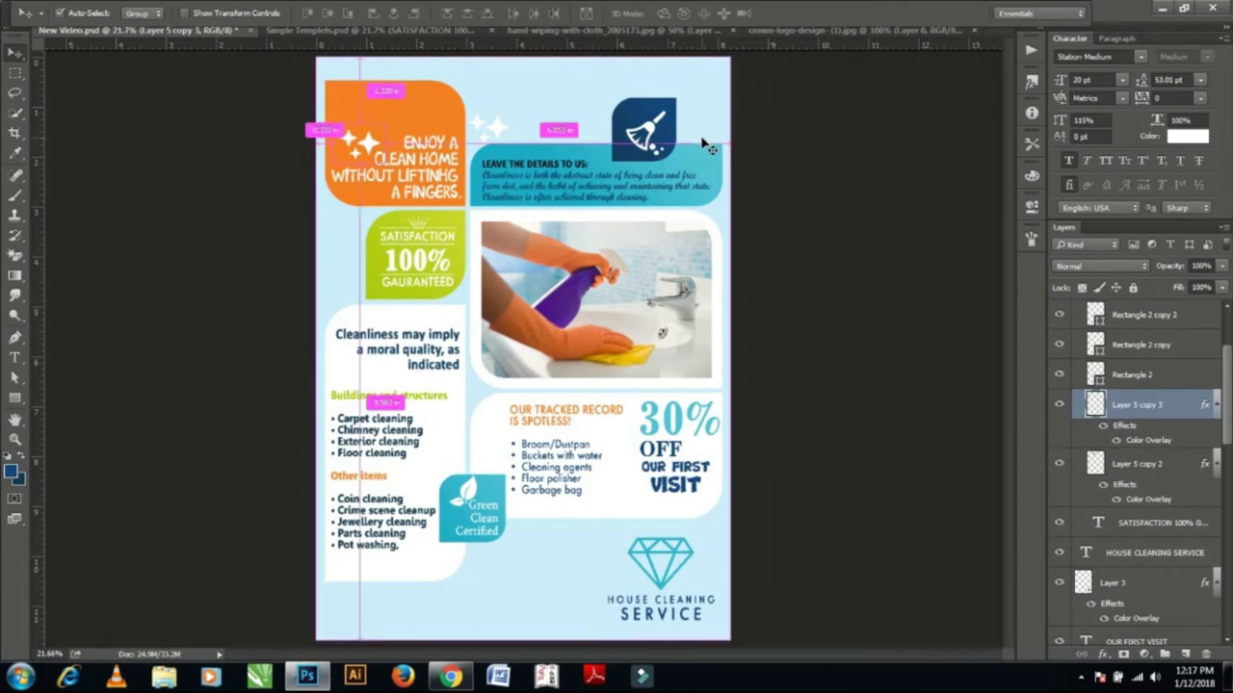
key("ctrl+t")
mouse_move(364, 143)
left_mouse_down()
mouse_move(389, 165)
mouse_move(624, 126)
left_mouse_up()
key("Return")
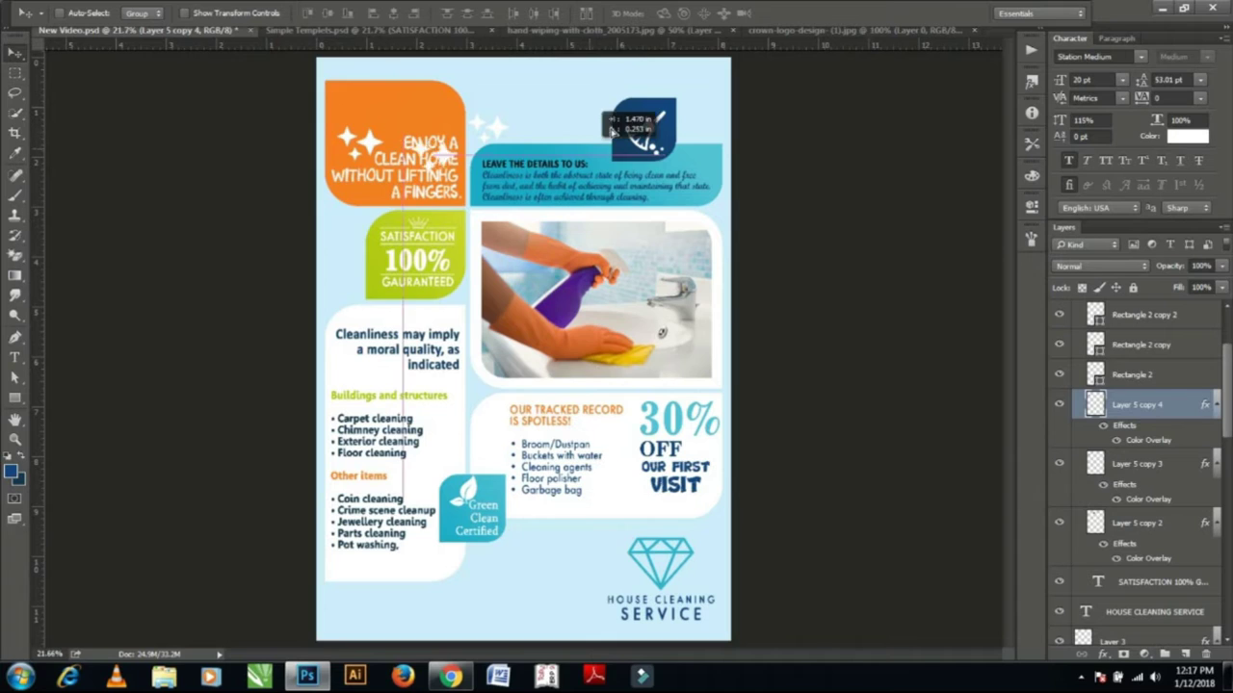
Add a 55% copy of the stars onto the broom icon.
key("ctrl+t")
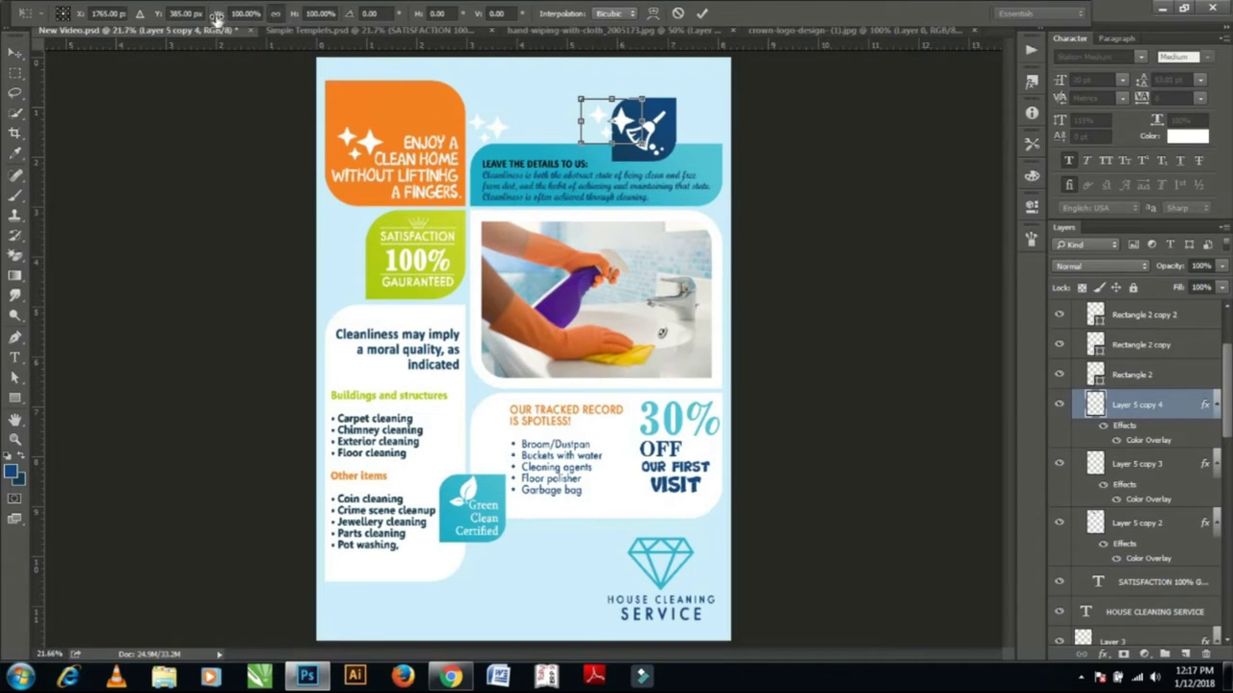
left_click_drag(218, 13, 185, 6)
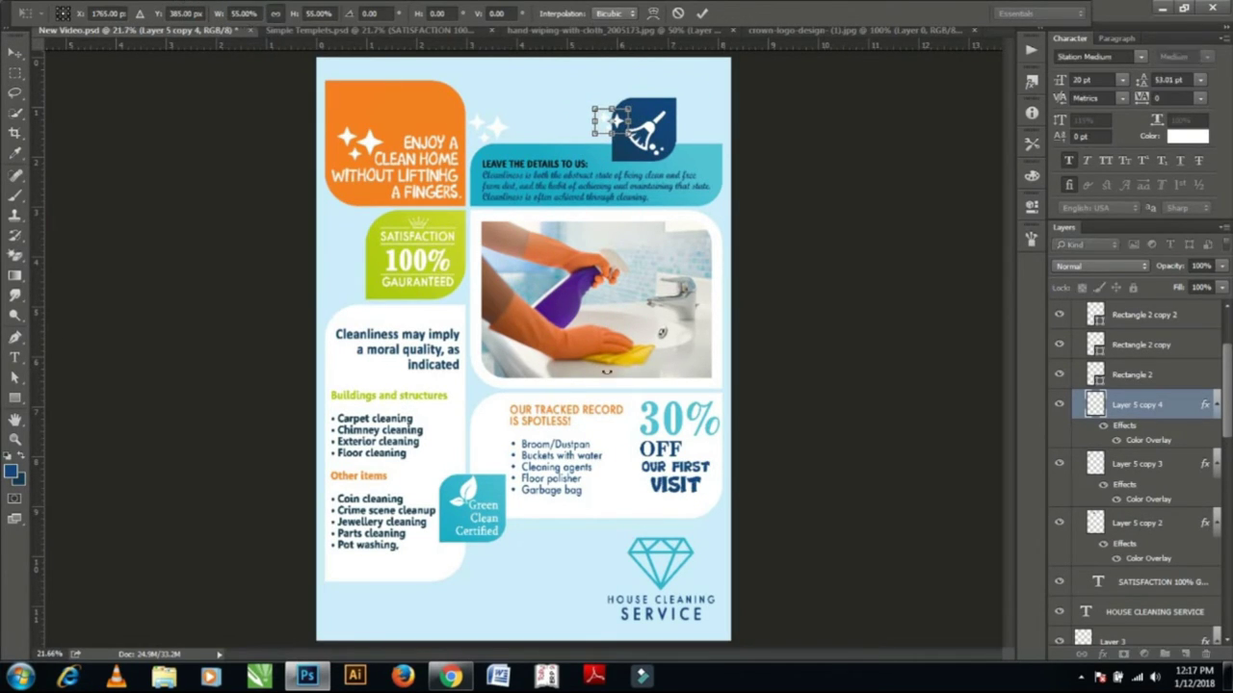
key("Return")
left_click_drag(612, 122, 635, 123)
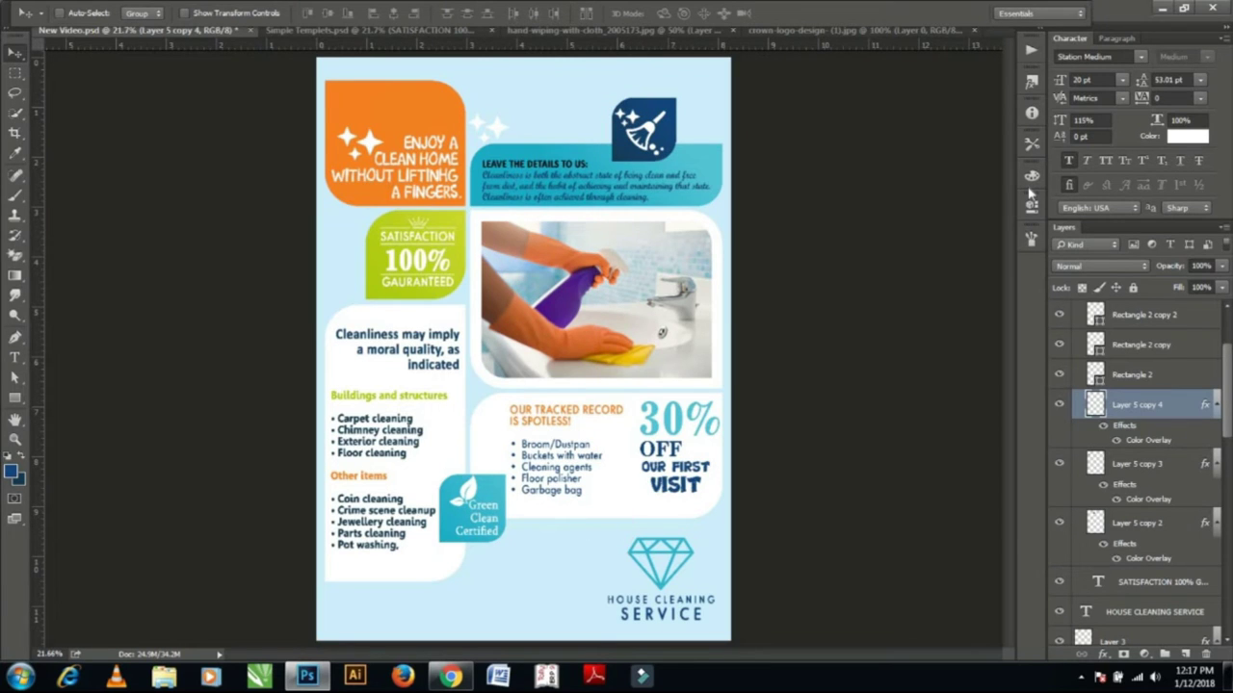